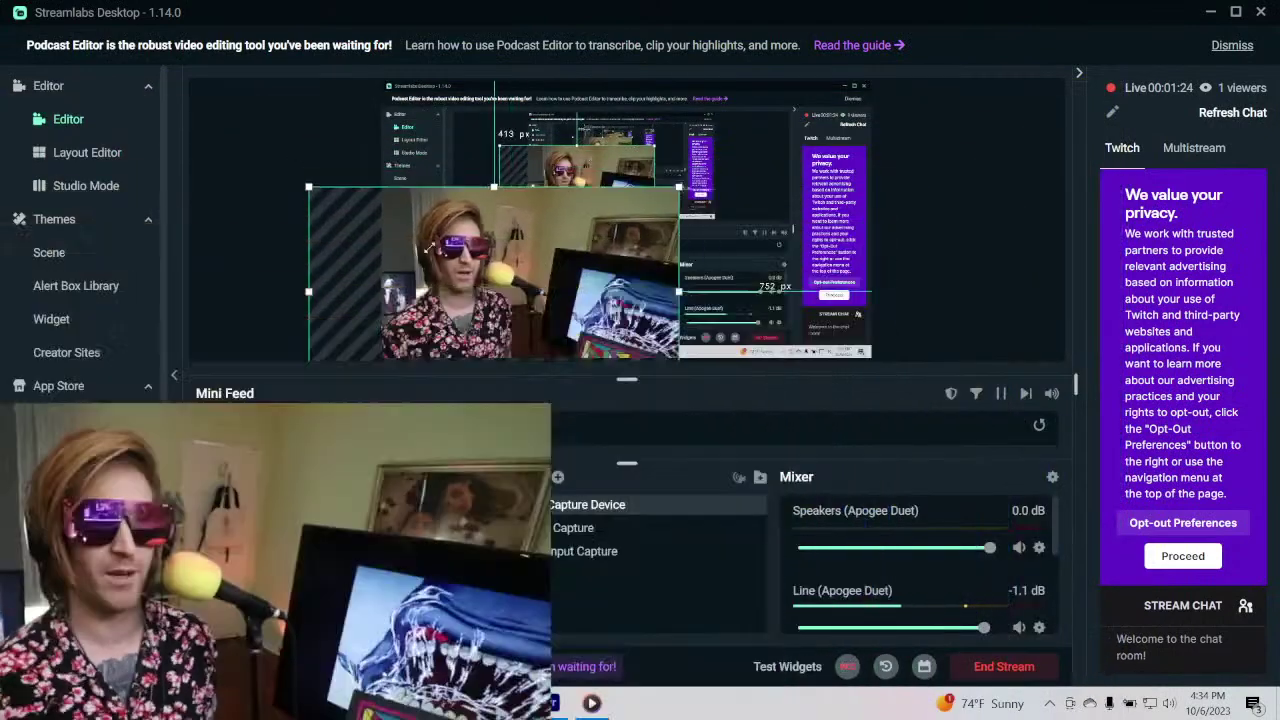
- Move the webcam source up and right in the preview, then shrink it from its corner handle
left_click_drag(477, 285, 541, 247)
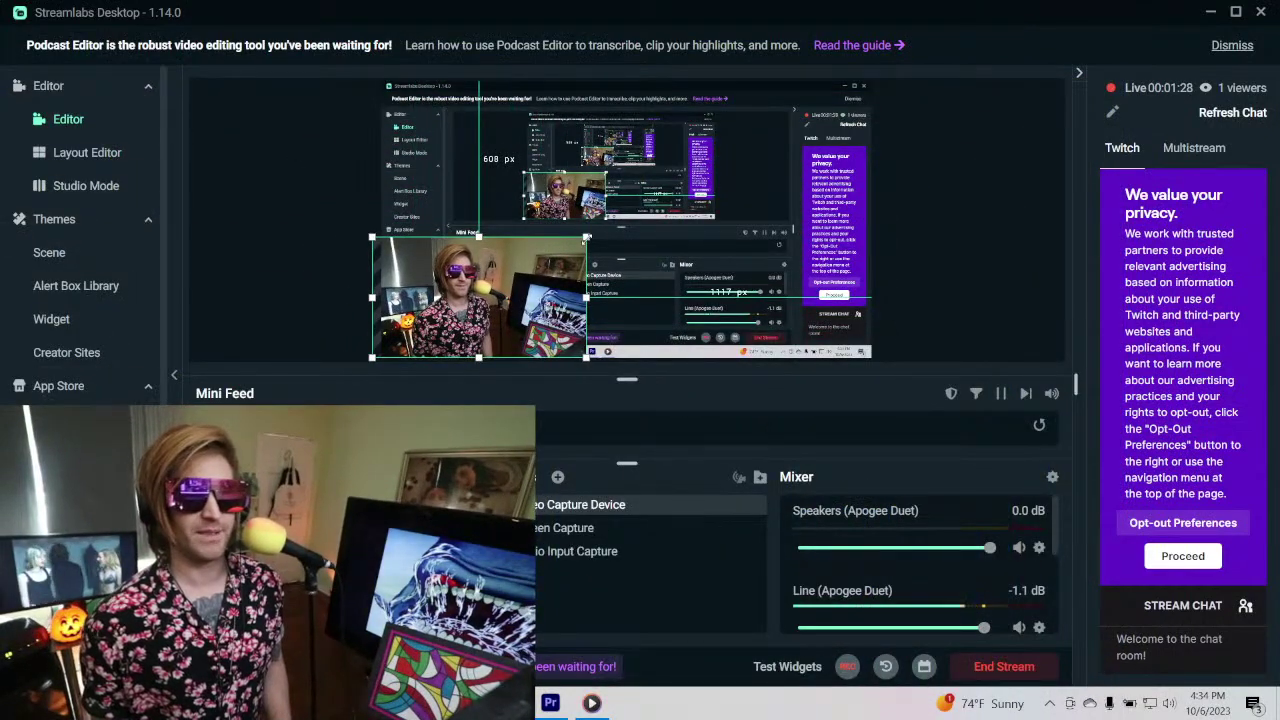
left_click_drag(586, 237, 546, 260)
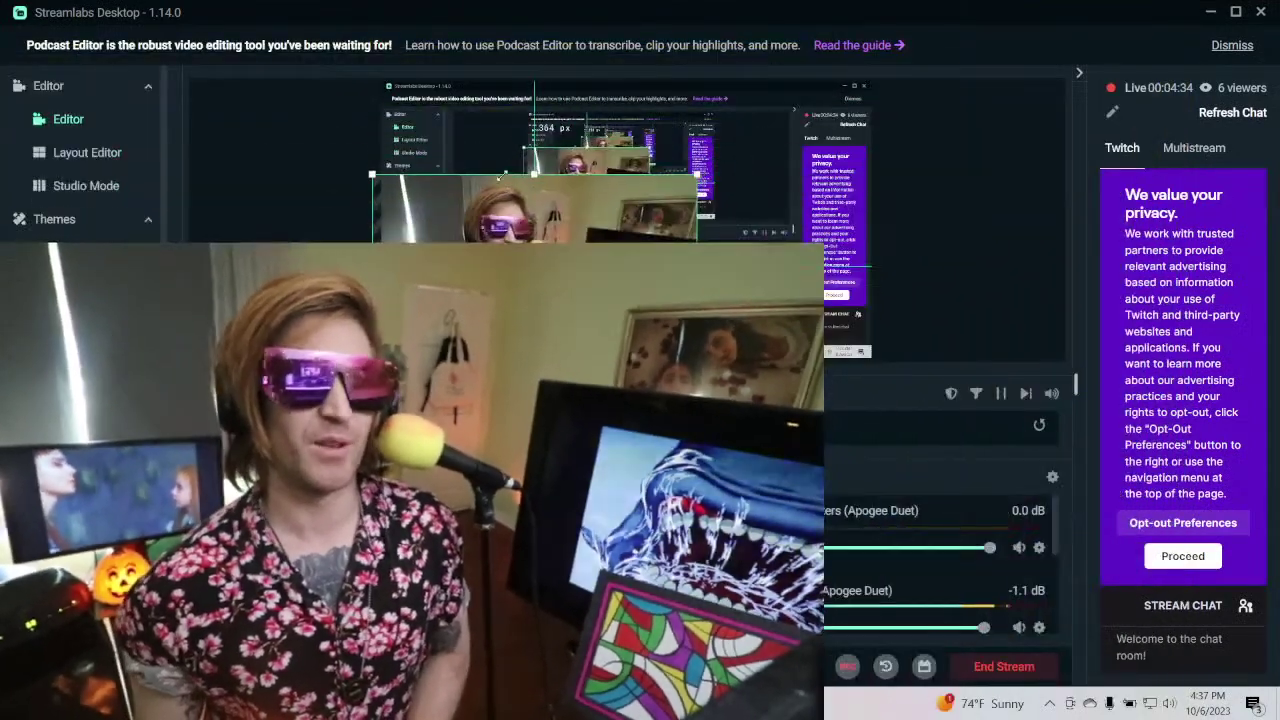
- Shrink the webcam into the canvas's bottom-left corner, then switch to Premiere Pro with the playhead at Sequence 01's start
left_click_drag(498, 176, 431, 255)
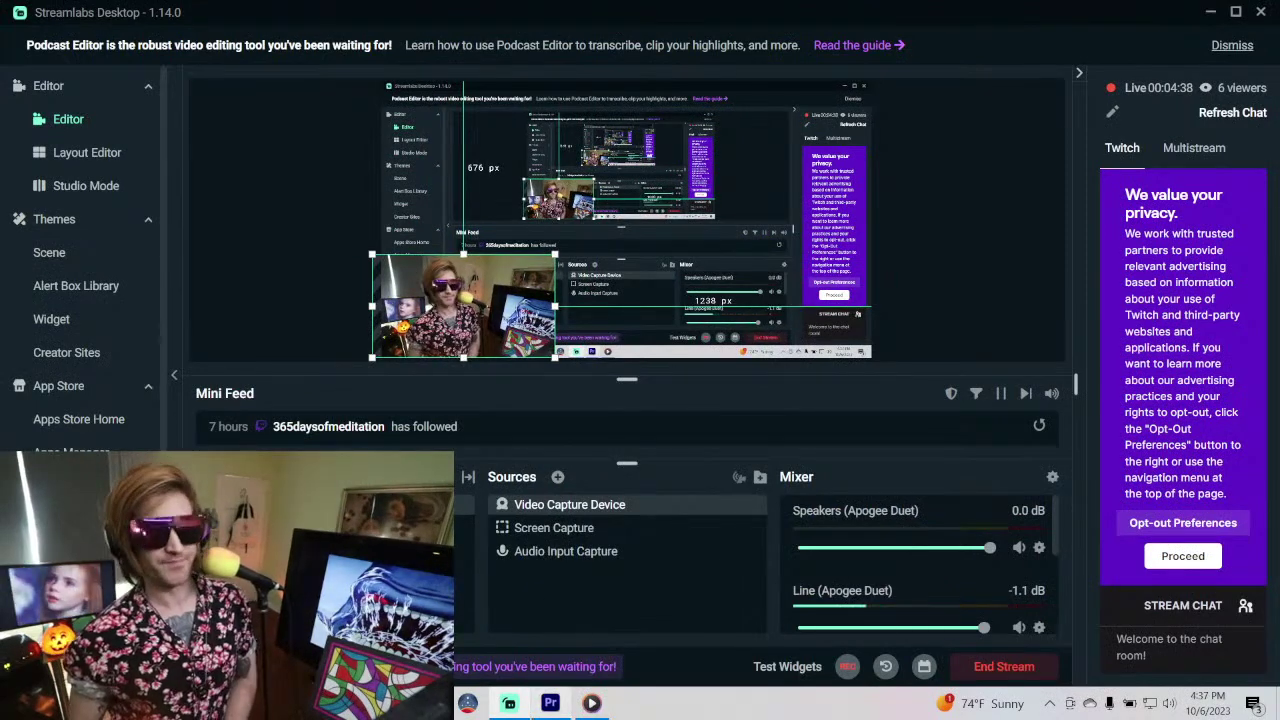
key("alt+Tab")
left_click(607, 531)
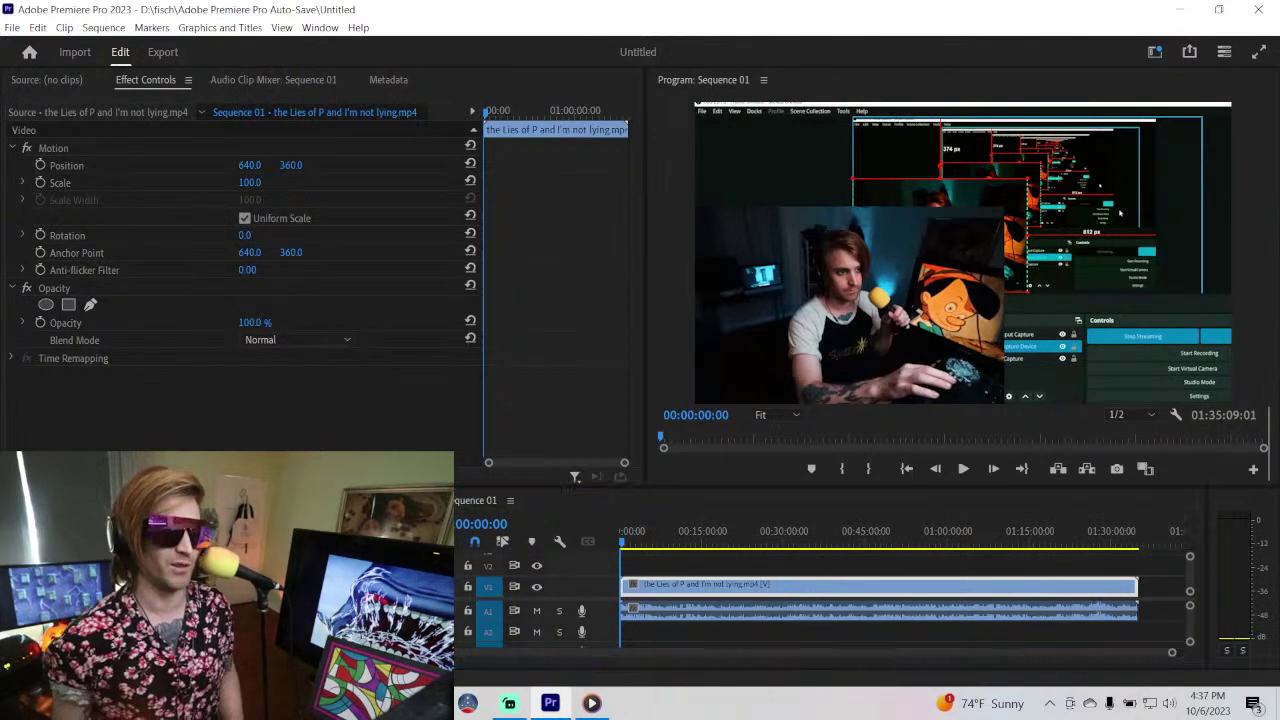
- Load Lies of P and I'm not lying.mp4 from the timeline into the Source Monitor
double_click(880, 585)
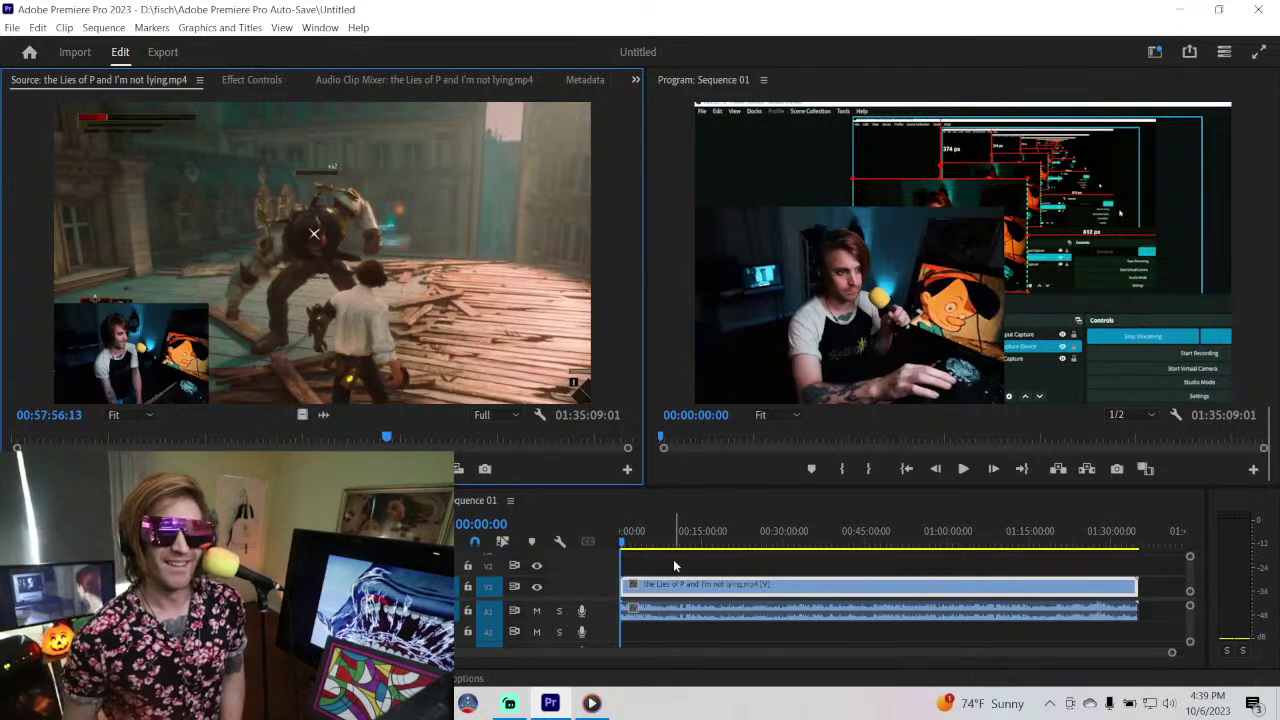
- Select the Lies of P clip on V1/A1 and delete it from Sequence 01
left_click_drag(673, 567, 702, 621)
key("Delete")
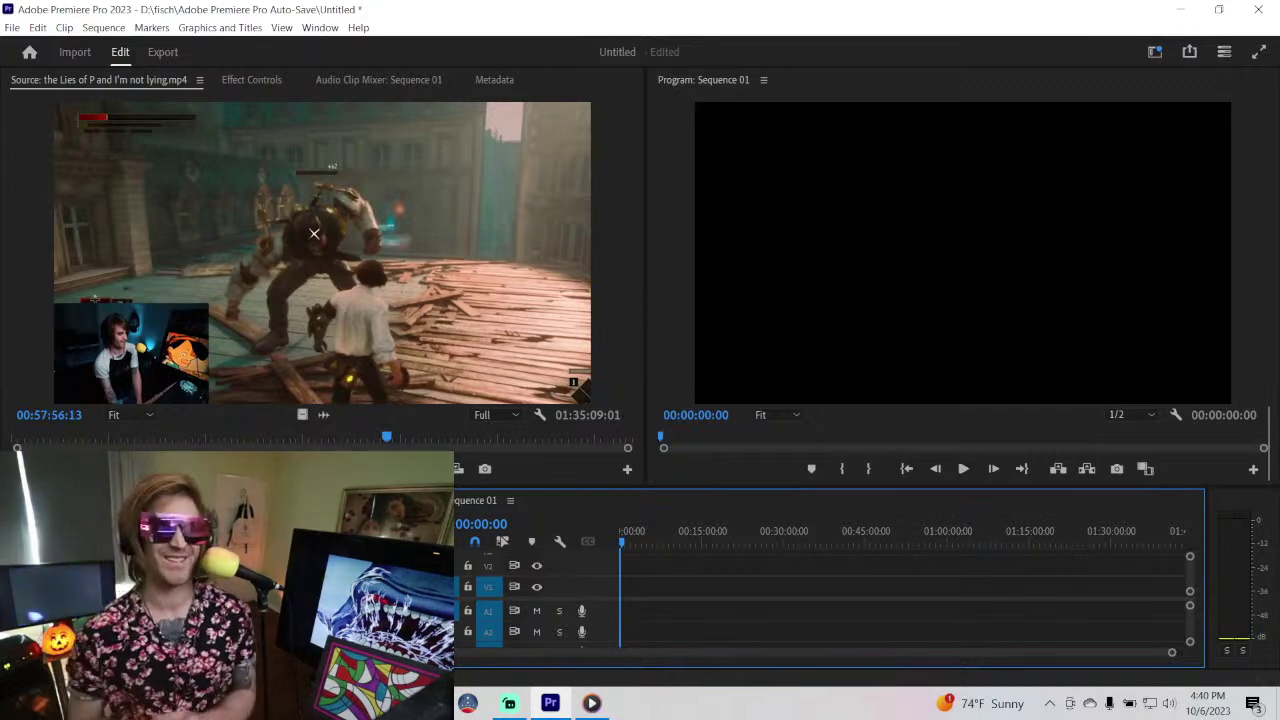
- Return the source clip to its first frame and play its opening to about 00:00:03:03
key("shift+2")
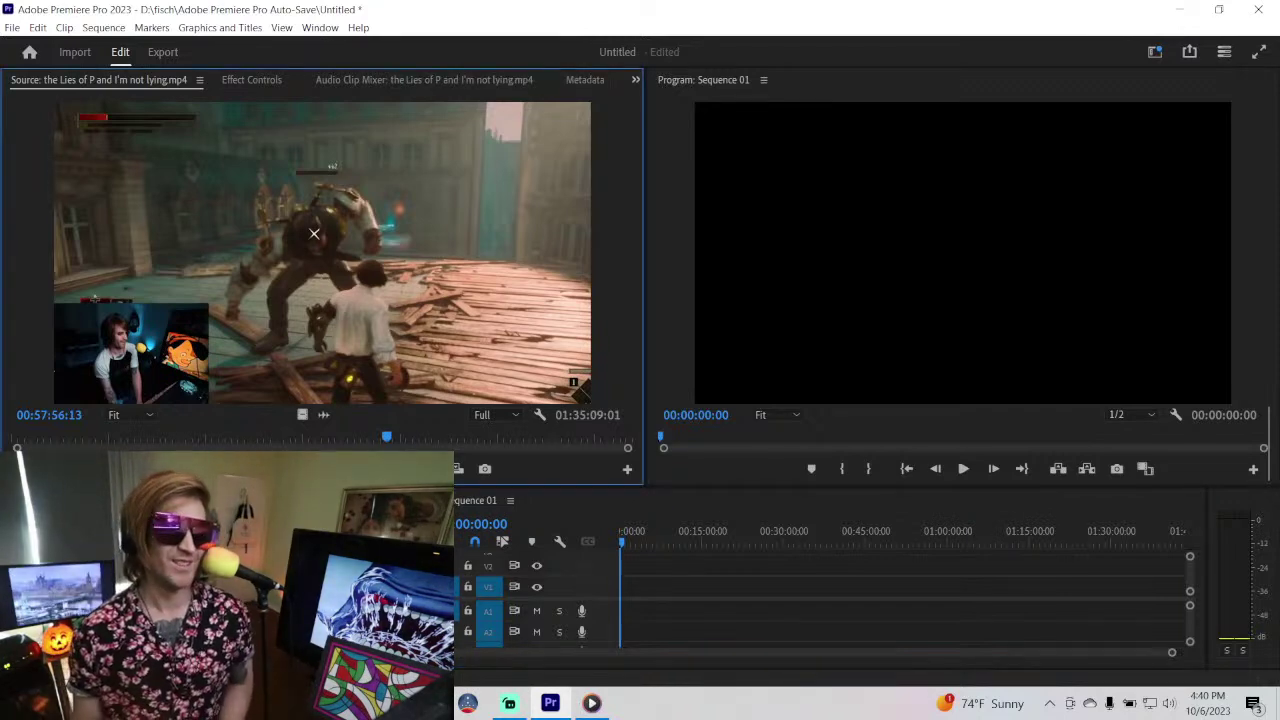
left_click(167, 437)
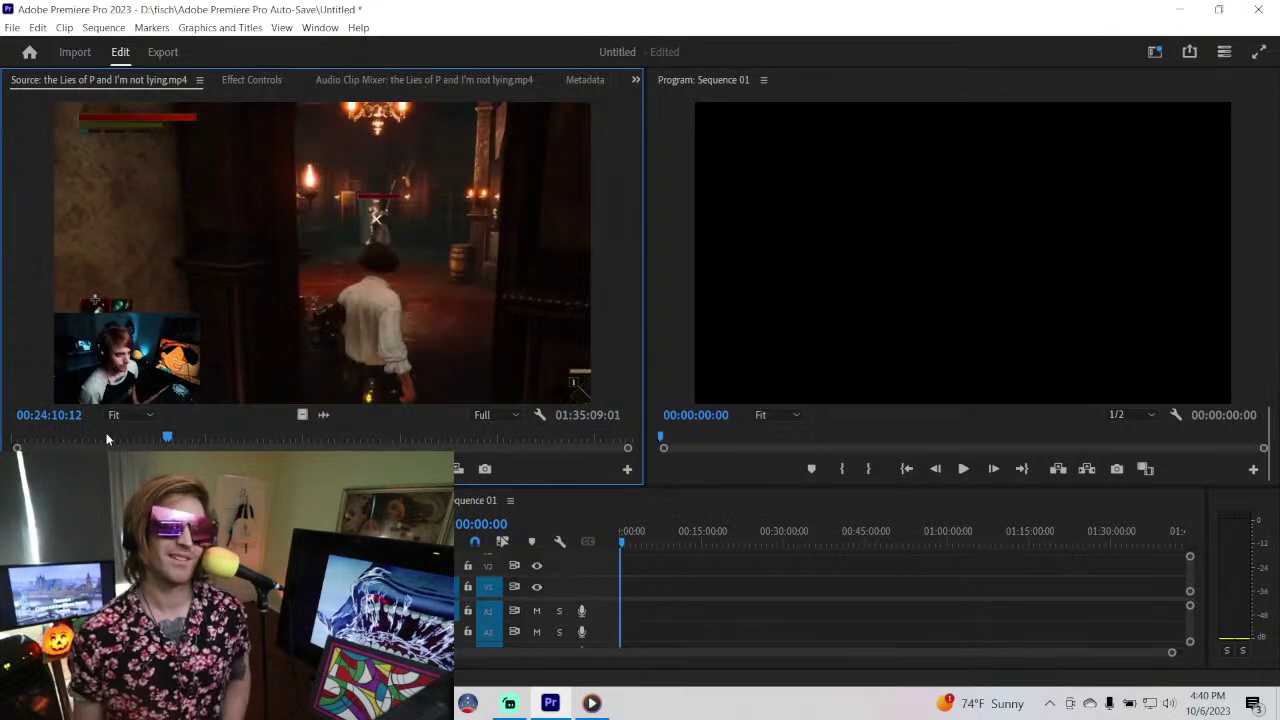
key("Home")
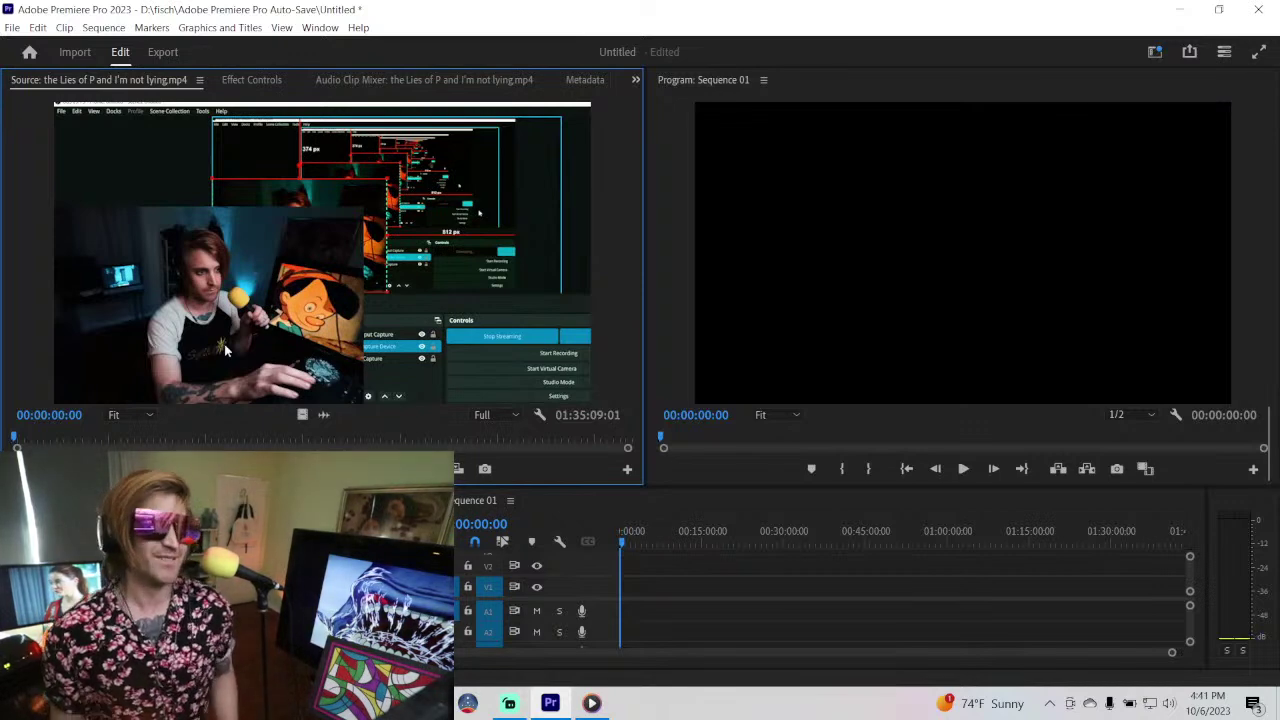
key("space")
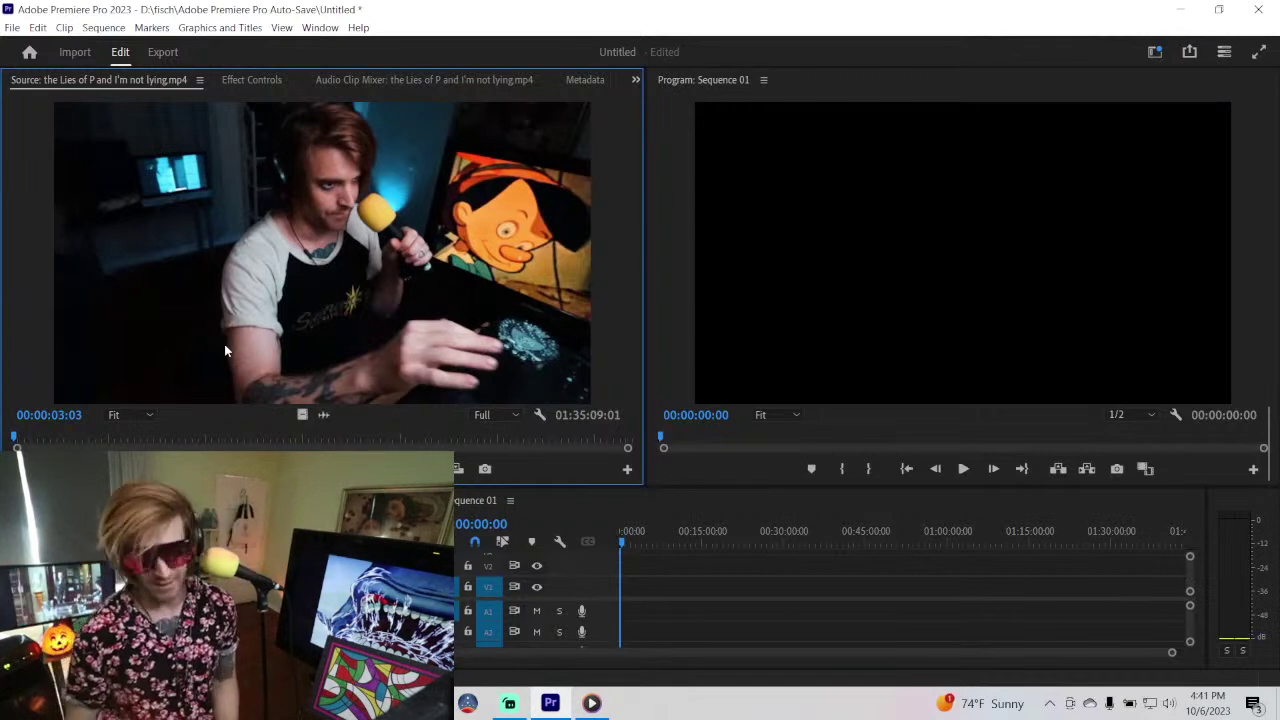
- Mark an Out point near 3 seconds and place that section at Sequence 01's start, fitted in view
key("o")
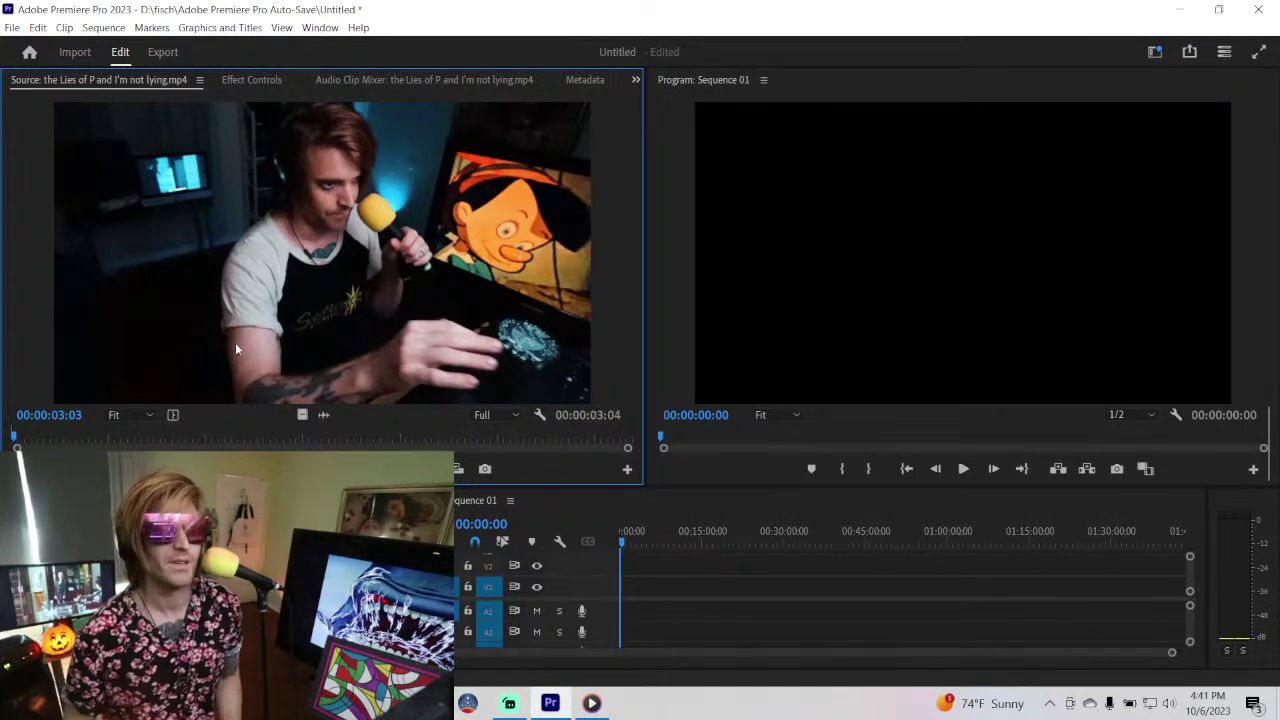
left_click_drag(580, 667, 615, 604)
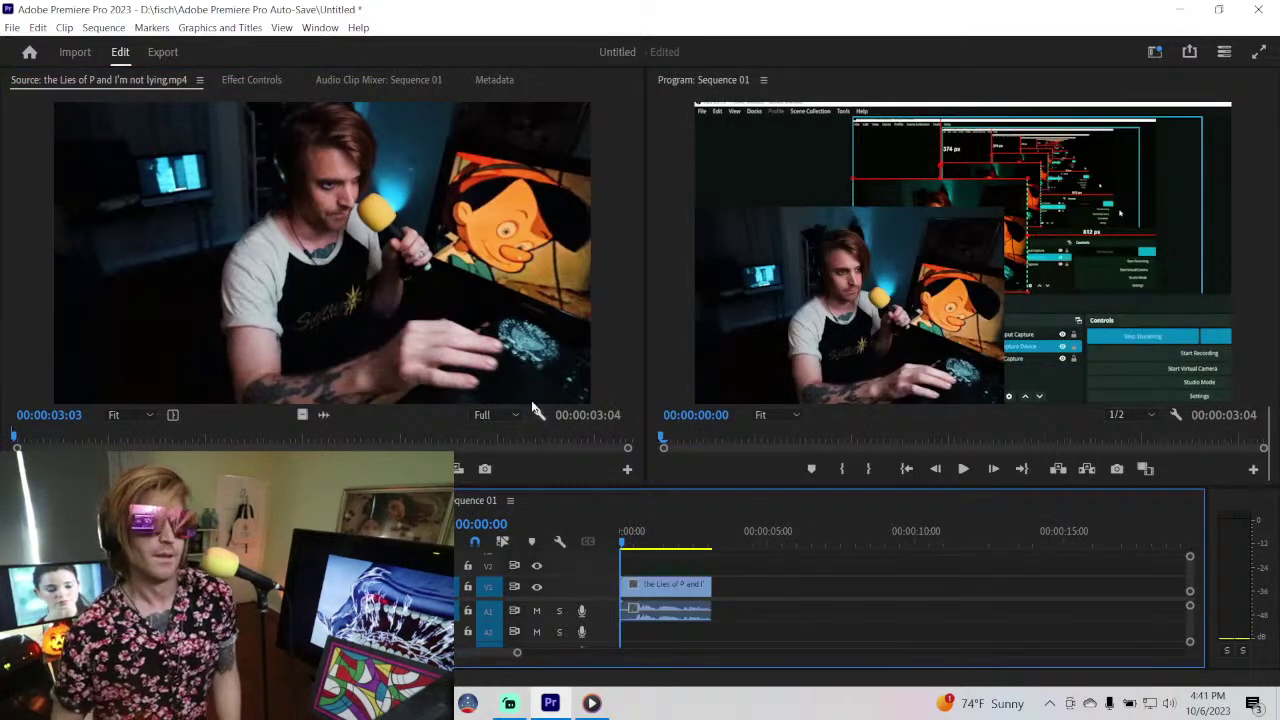
left_click(431, 283)
key("space")
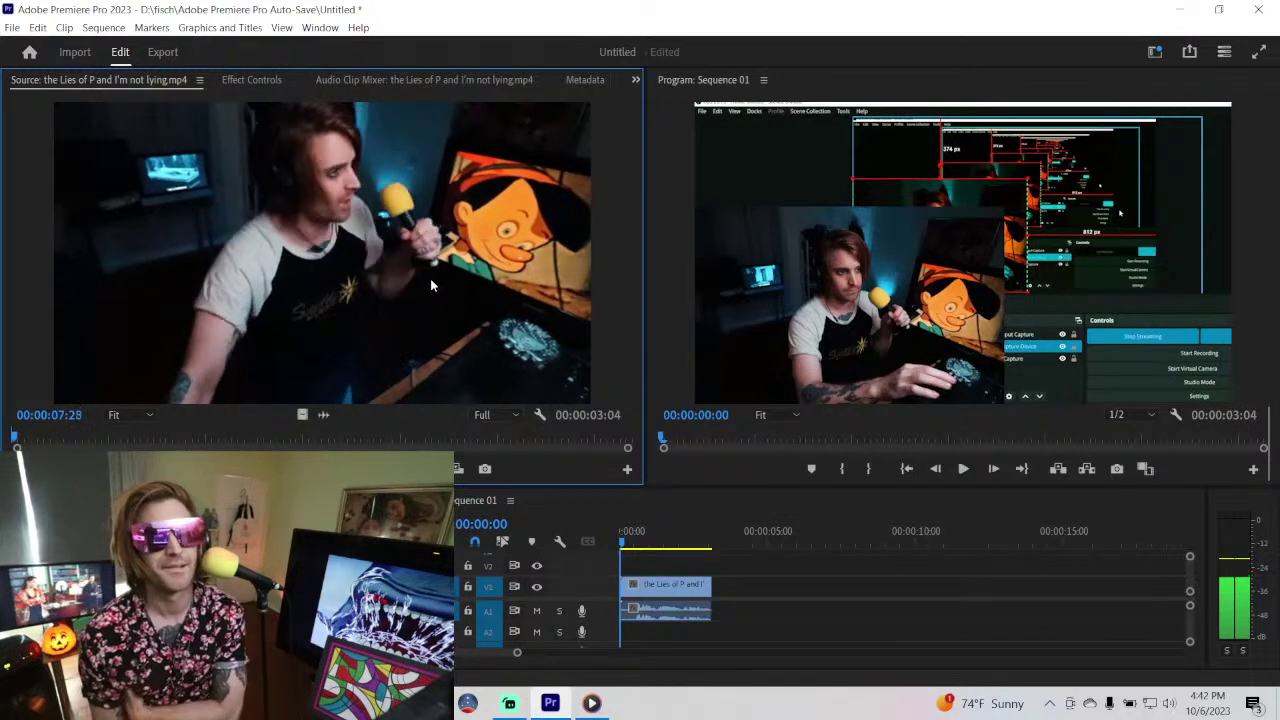
- Maximize the Source Monitor, play the footage in stretches to about 20 seconds, then restore the layout
key("grave")
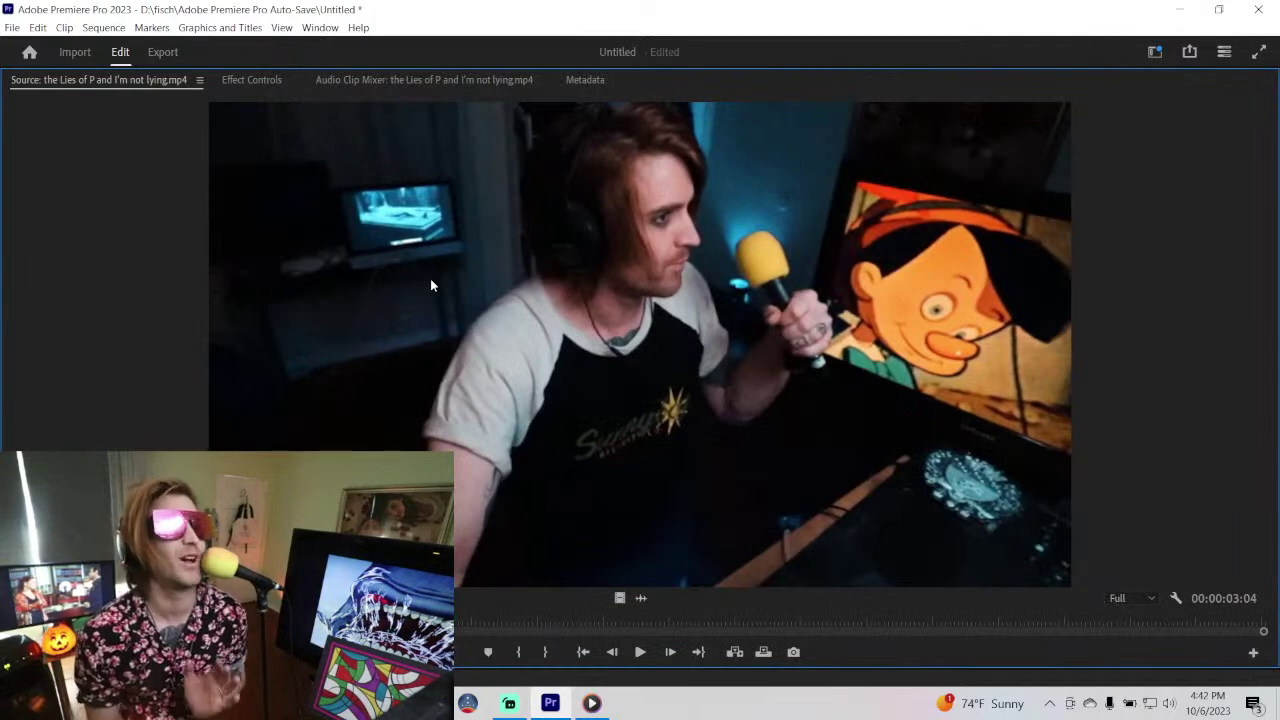
key("space")
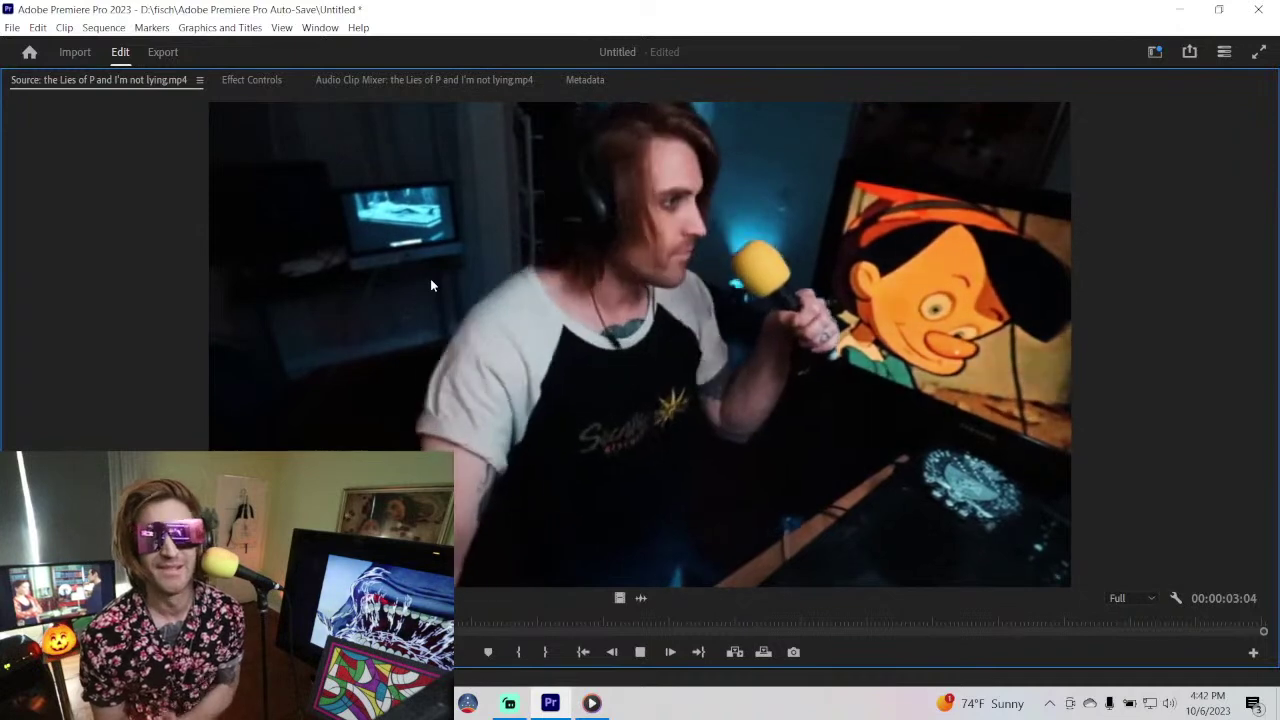
key("space")
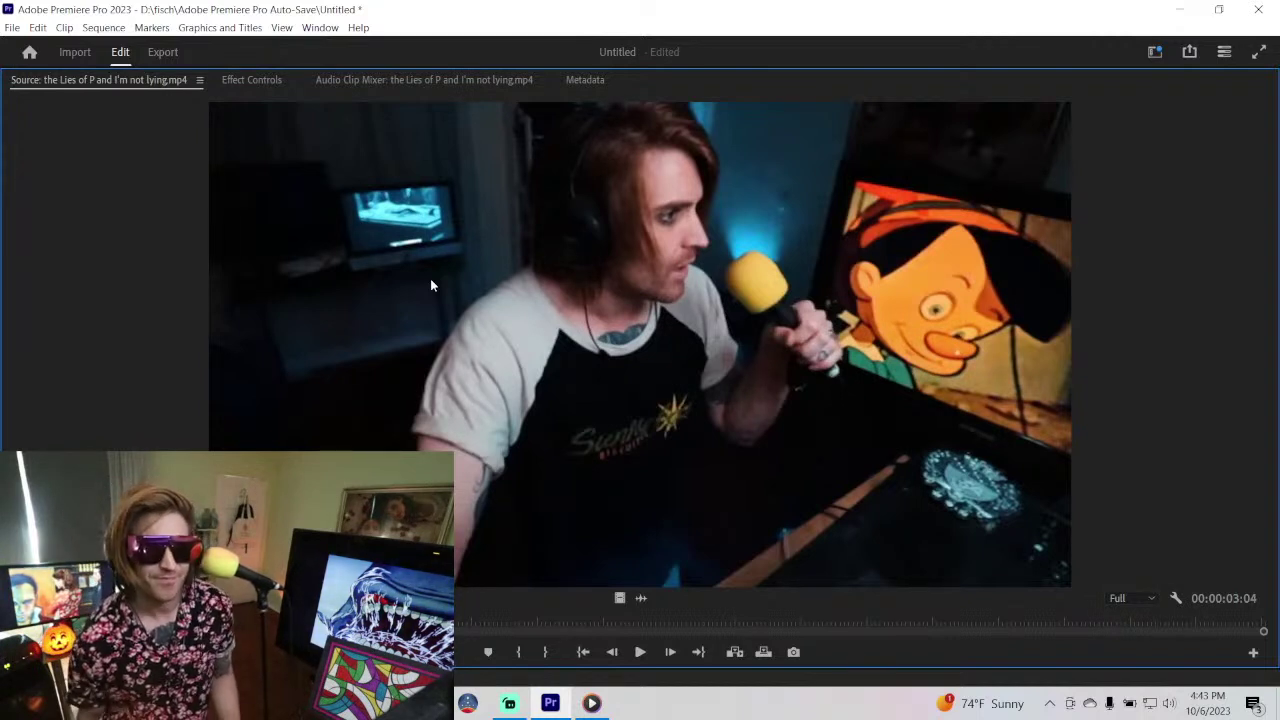
key("space")
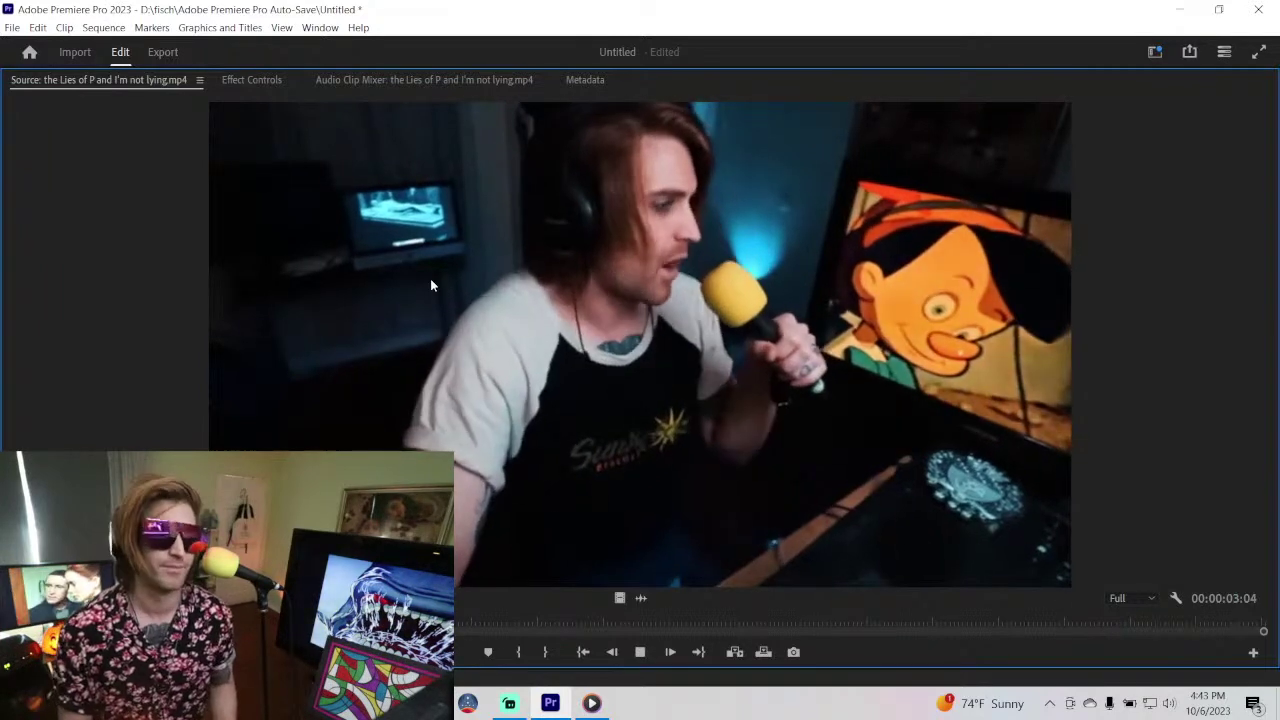
key("space")
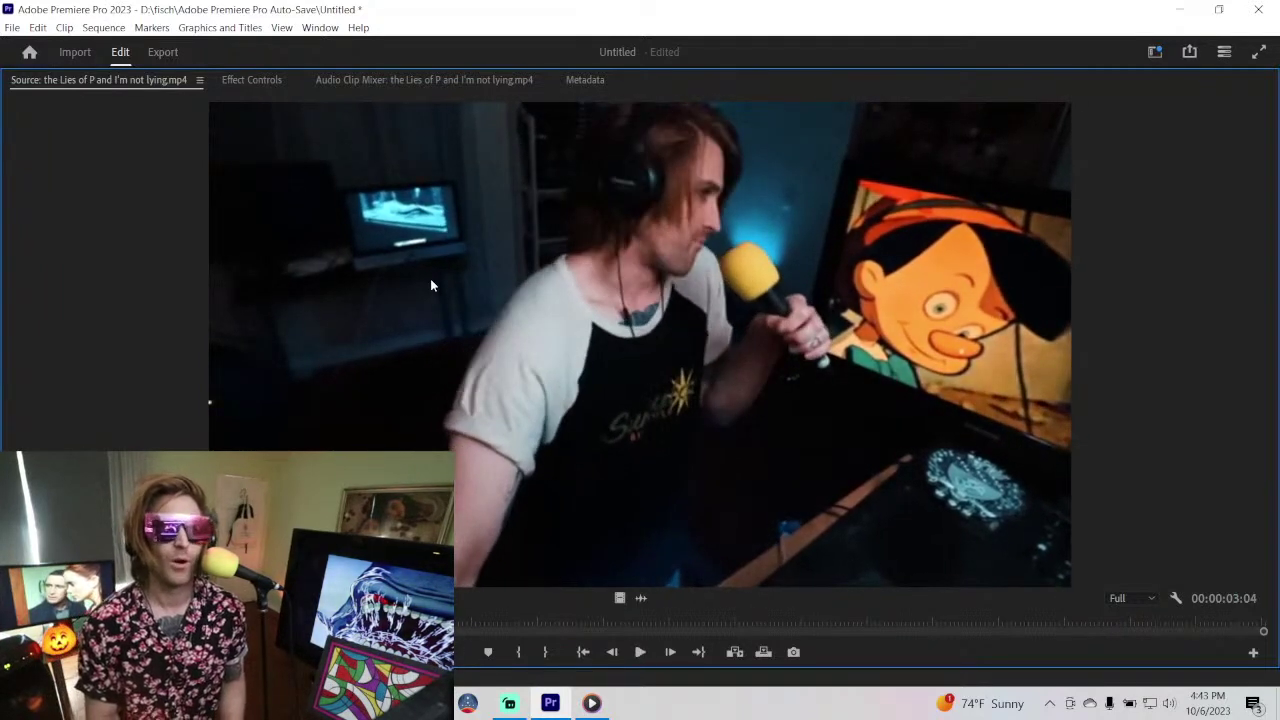
key("space")
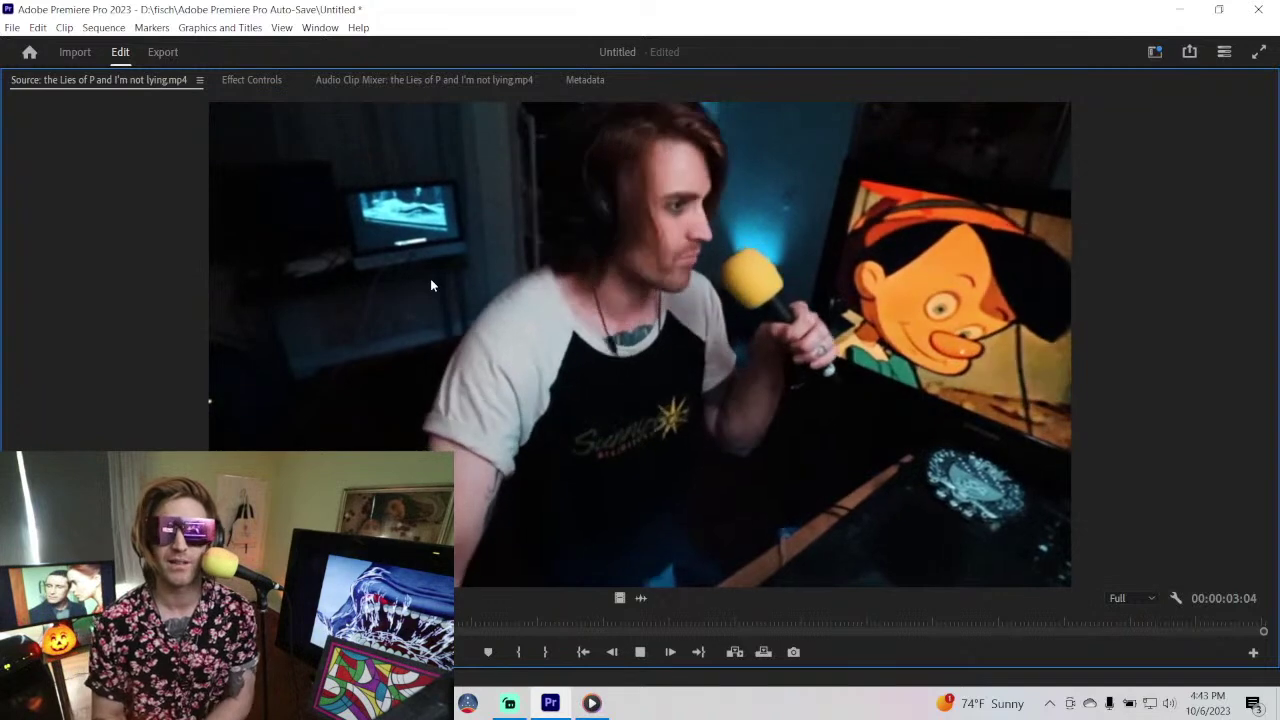
key("space")
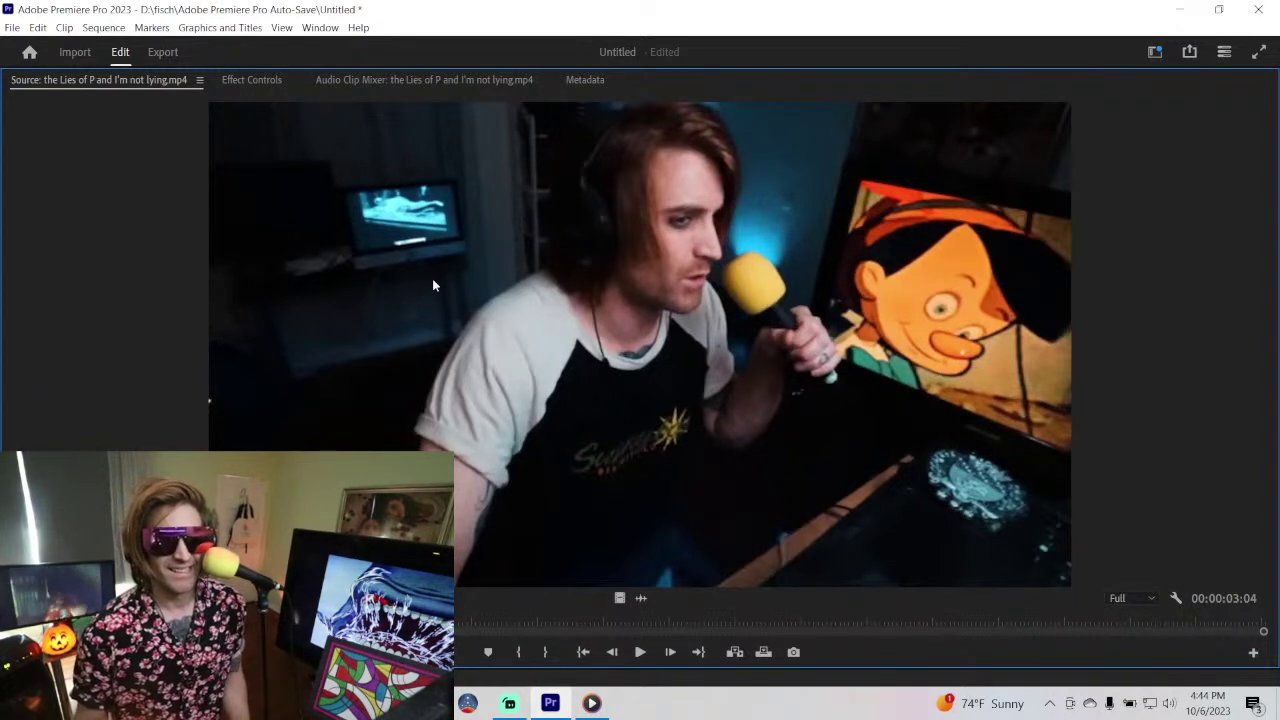
key("space")
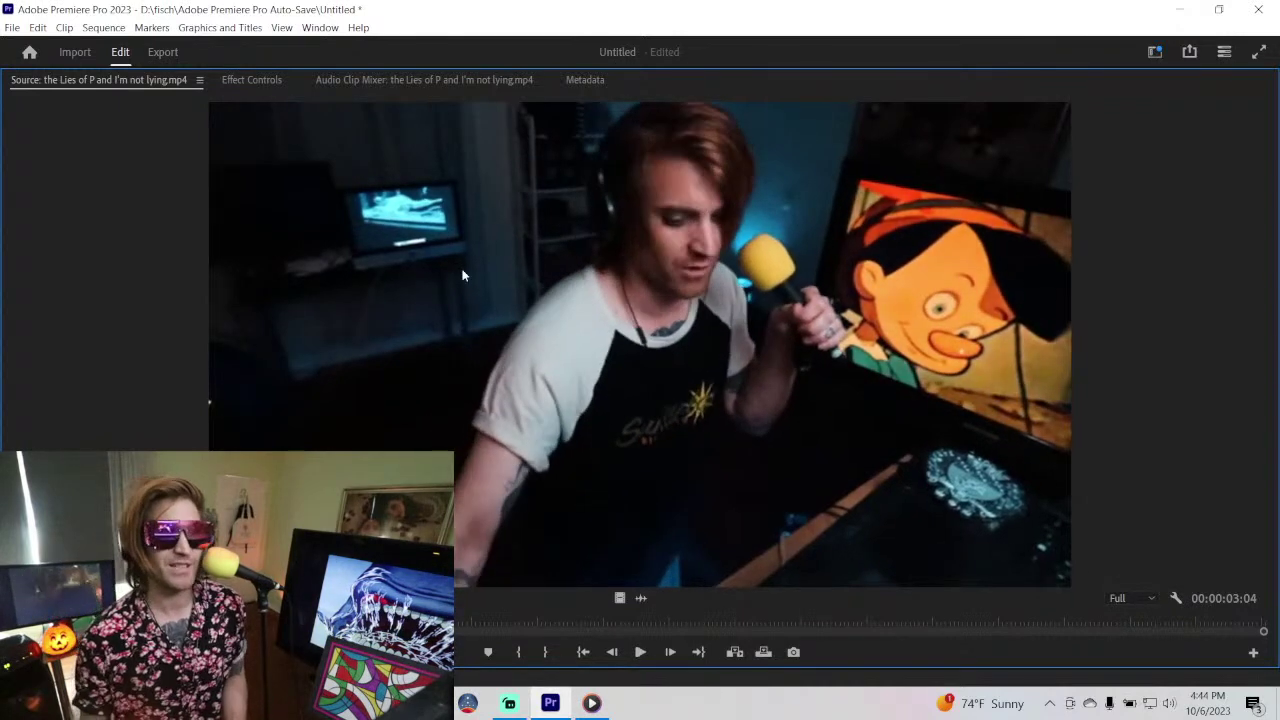
key("space")
key("grave")
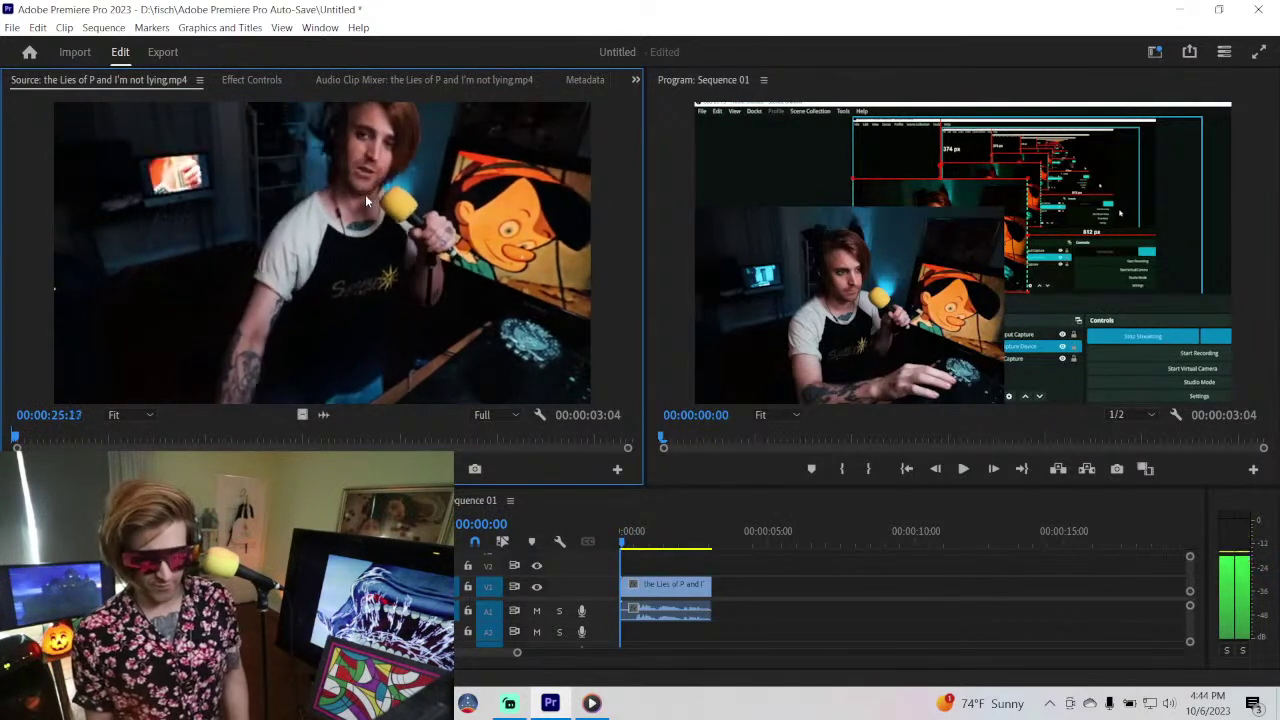
- Resume source playback toward about 52 seconds, nudging the system volume up and then down
key("XF86AudioPlay")
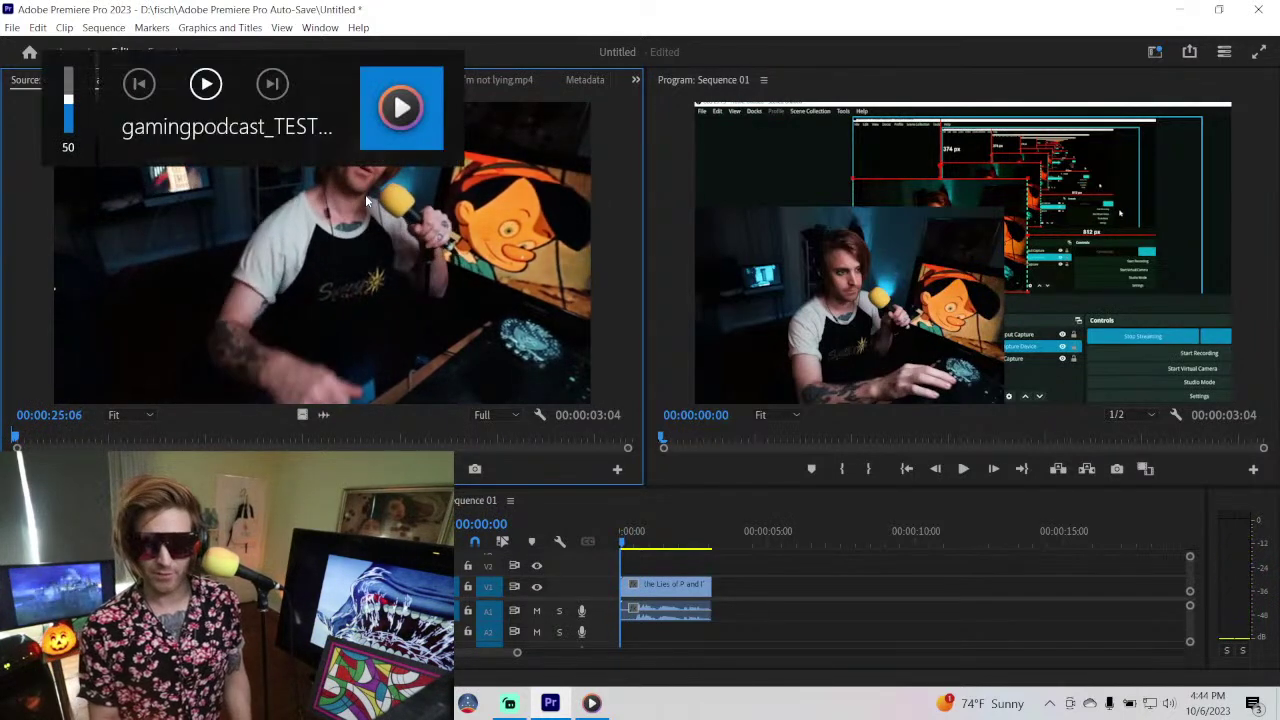
key("space")
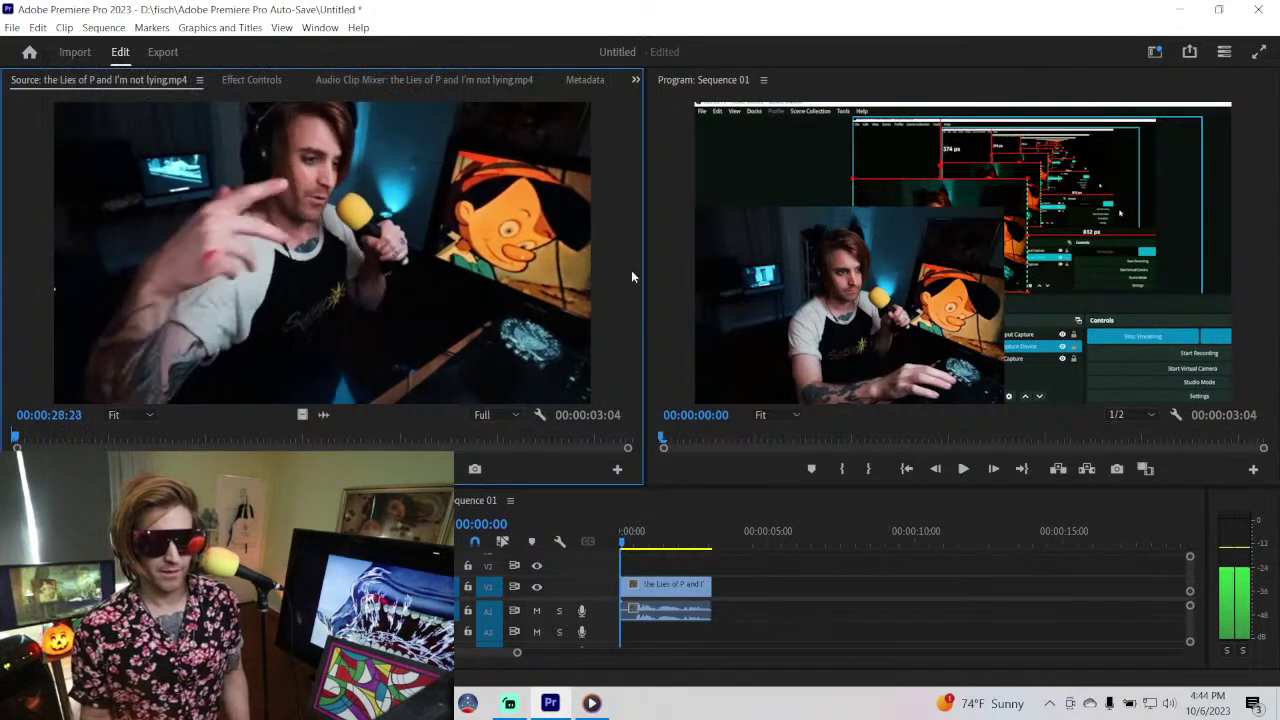
key("XF86AudioRaiseVolume")
key("XF86AudioRaiseVolume")
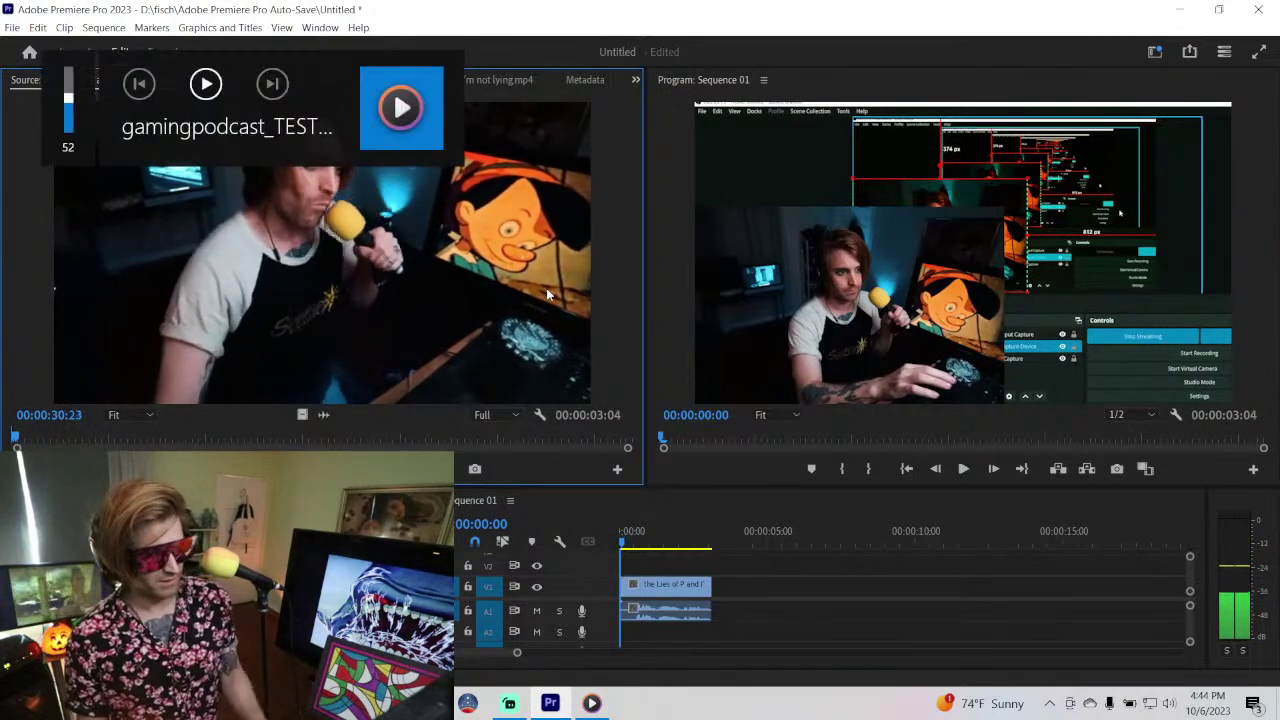
key("XF86AudioLowerVolume")
key("XF86AudioLowerVolume")
key("XF86AudioLowerVolume")
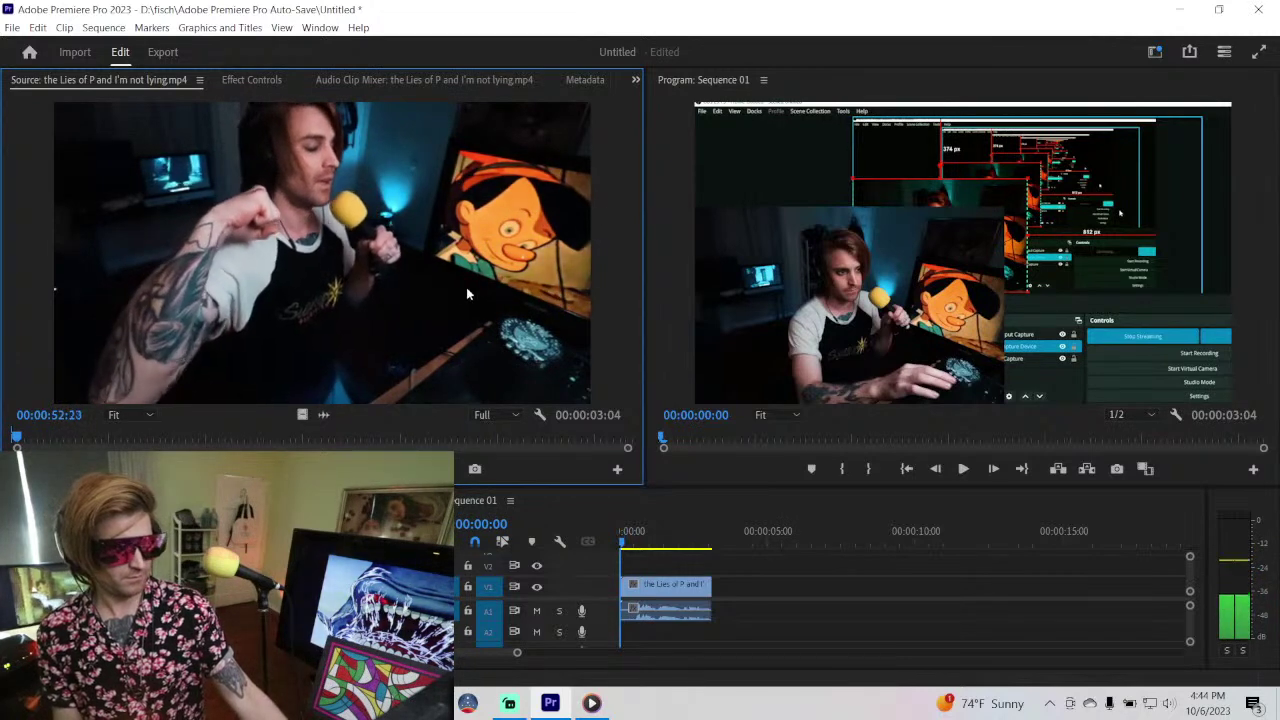
key("space")
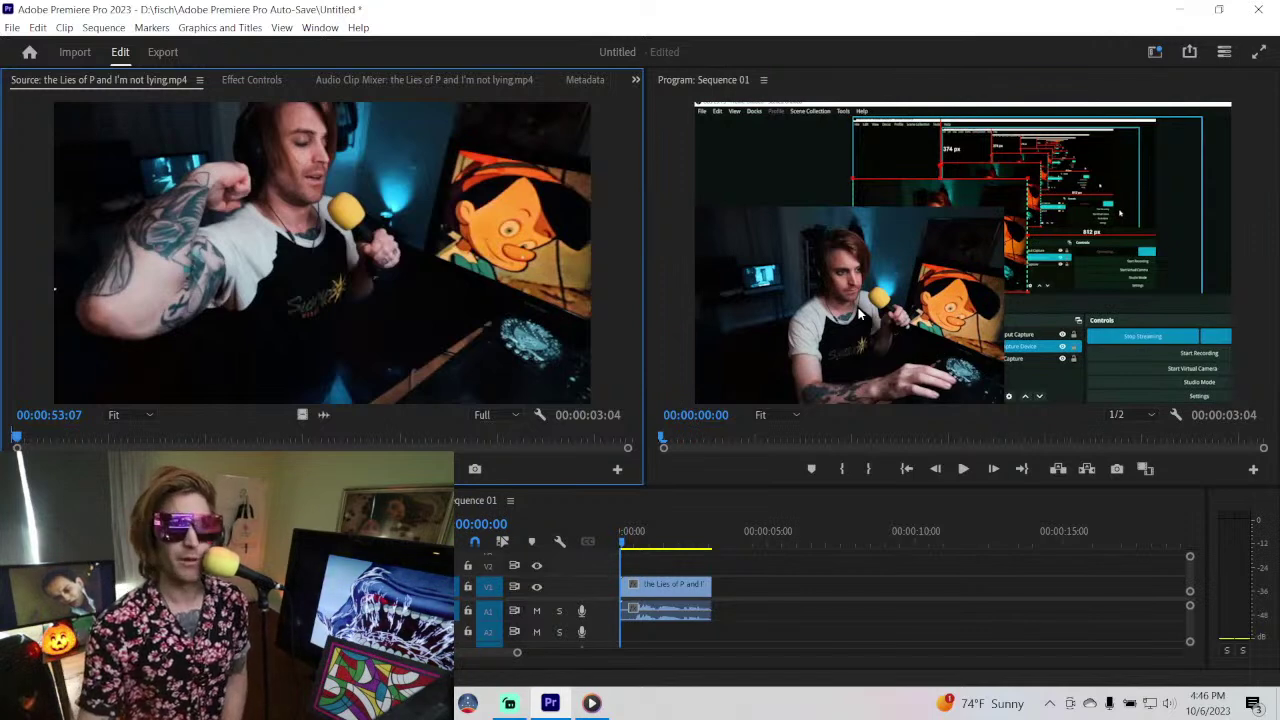
key("space")
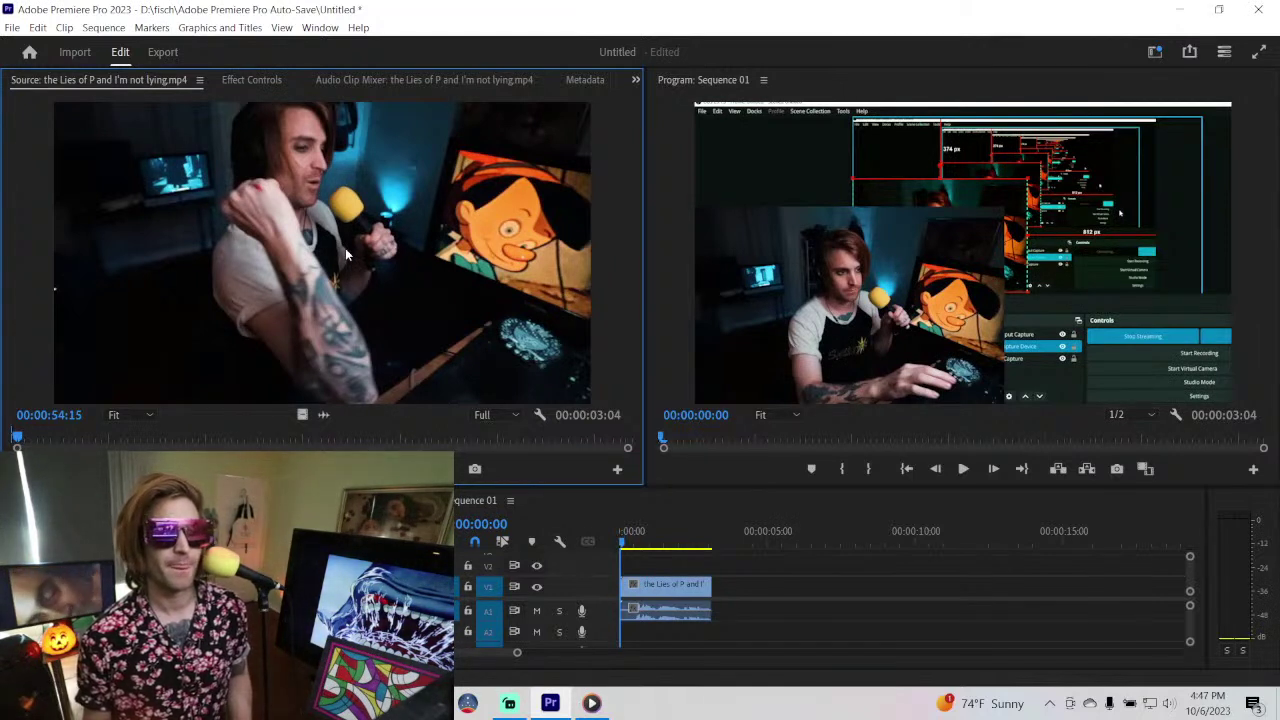
- Clear the source clip's In/Out marks and shuttle with J and L to around 00:00:06
key("space")
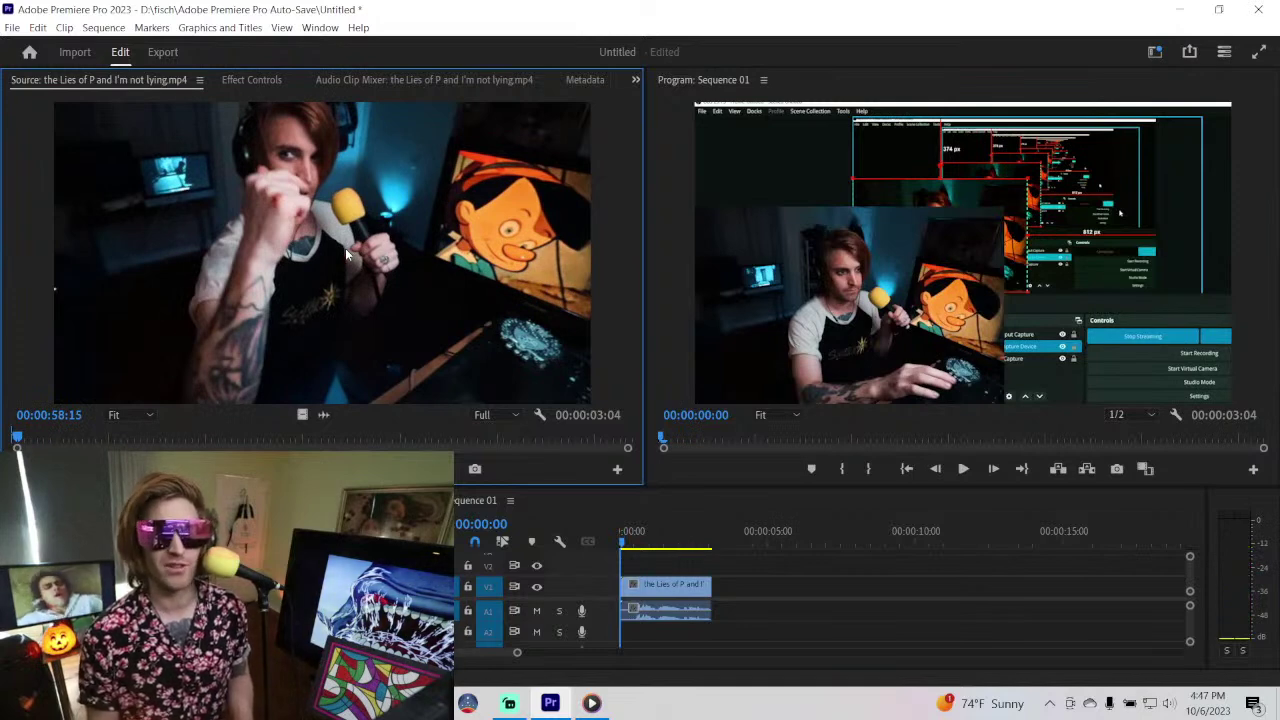
key("space")
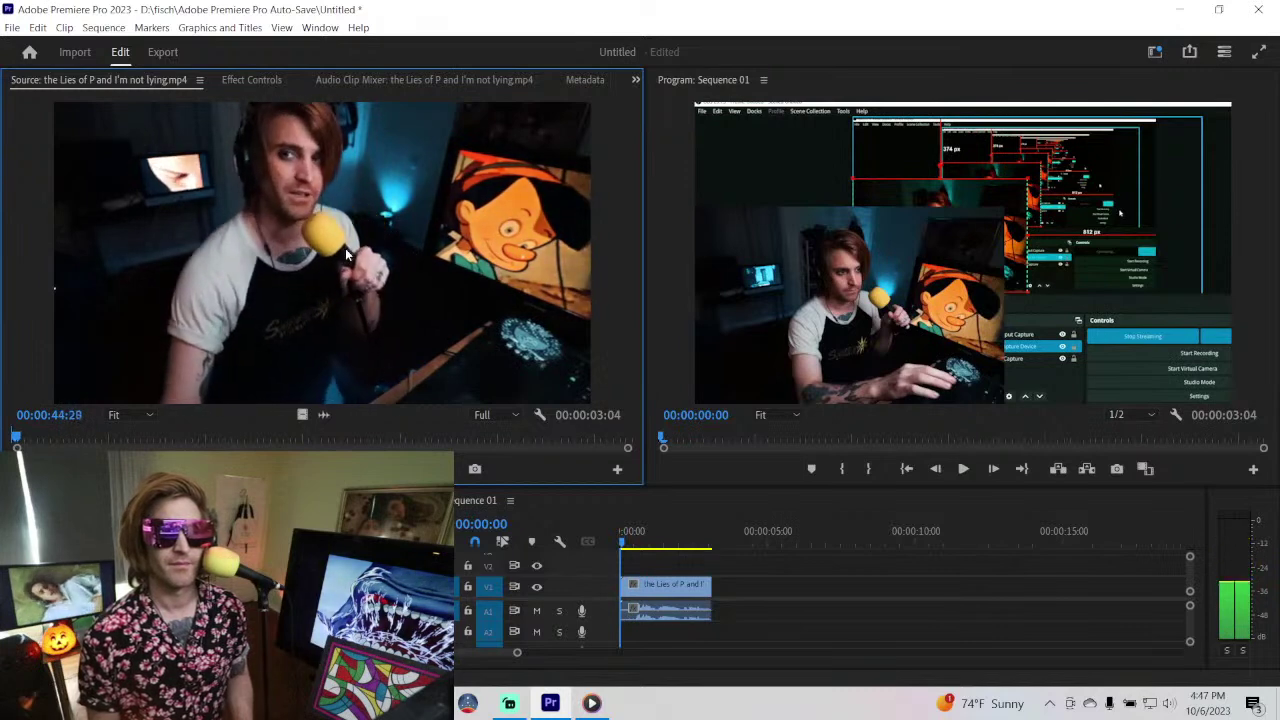
key("ctrl+shift+x")
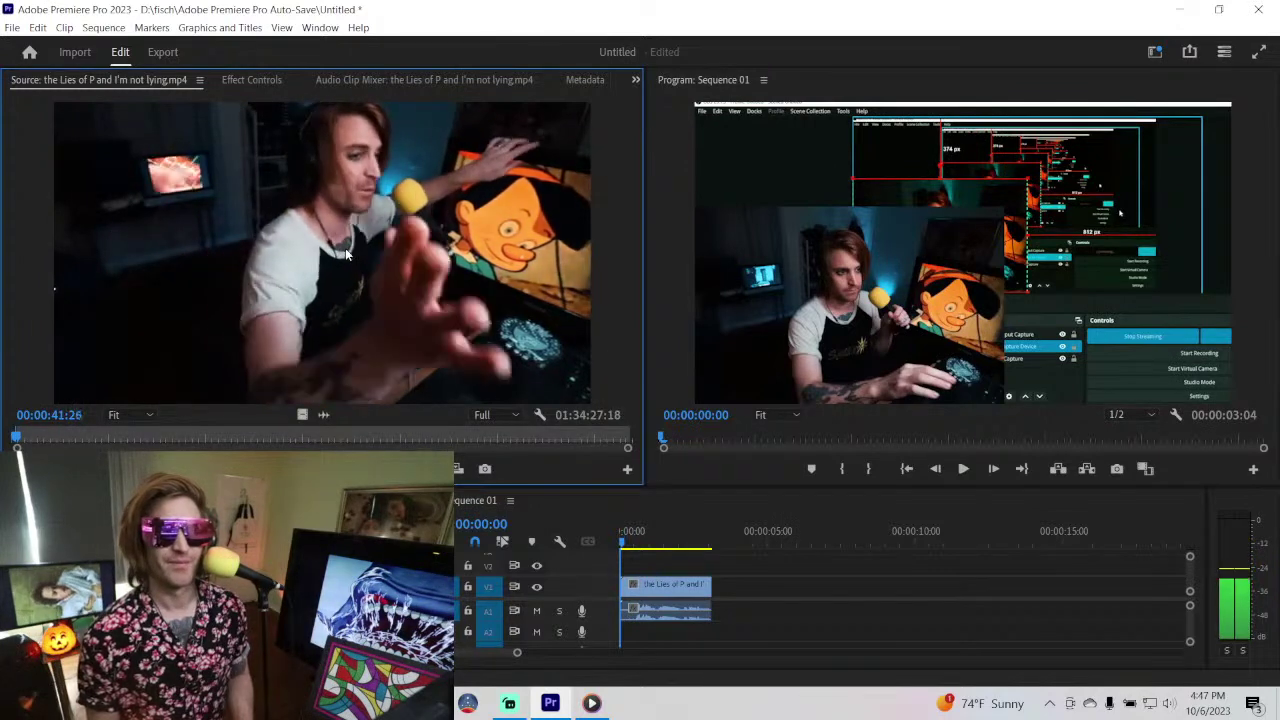
key("l")
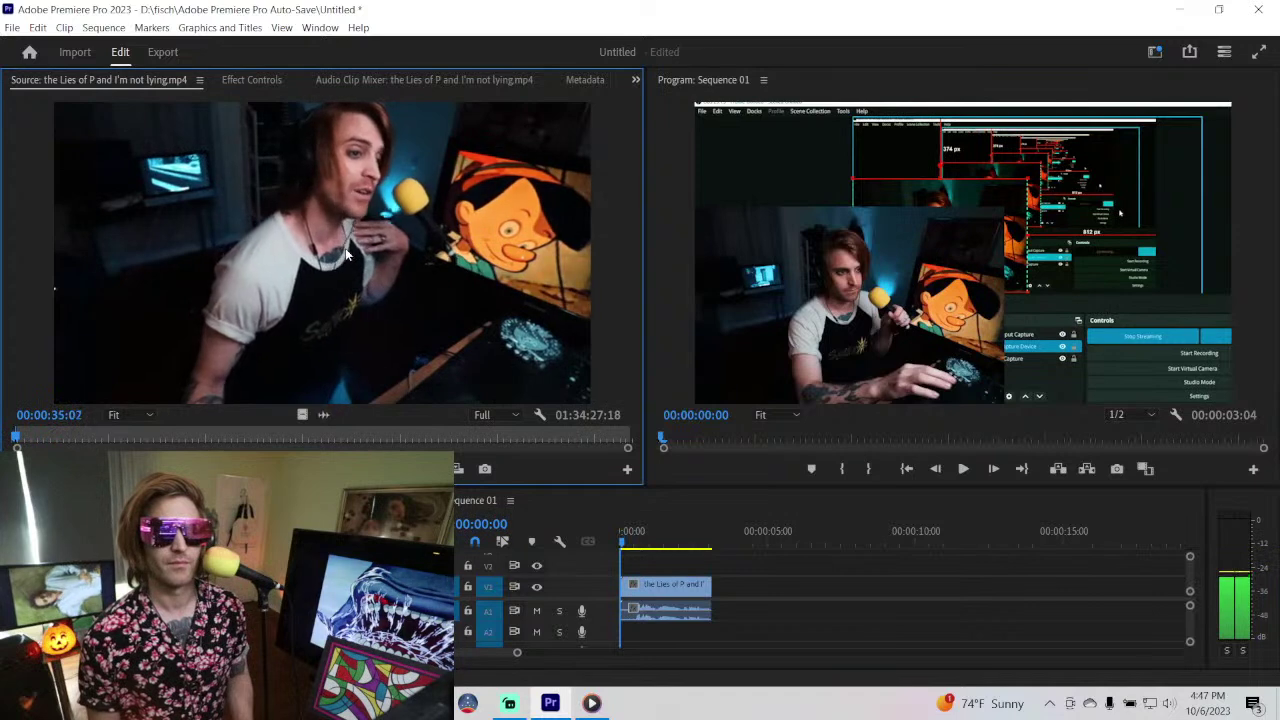
key("j")
key("j")
key("j")
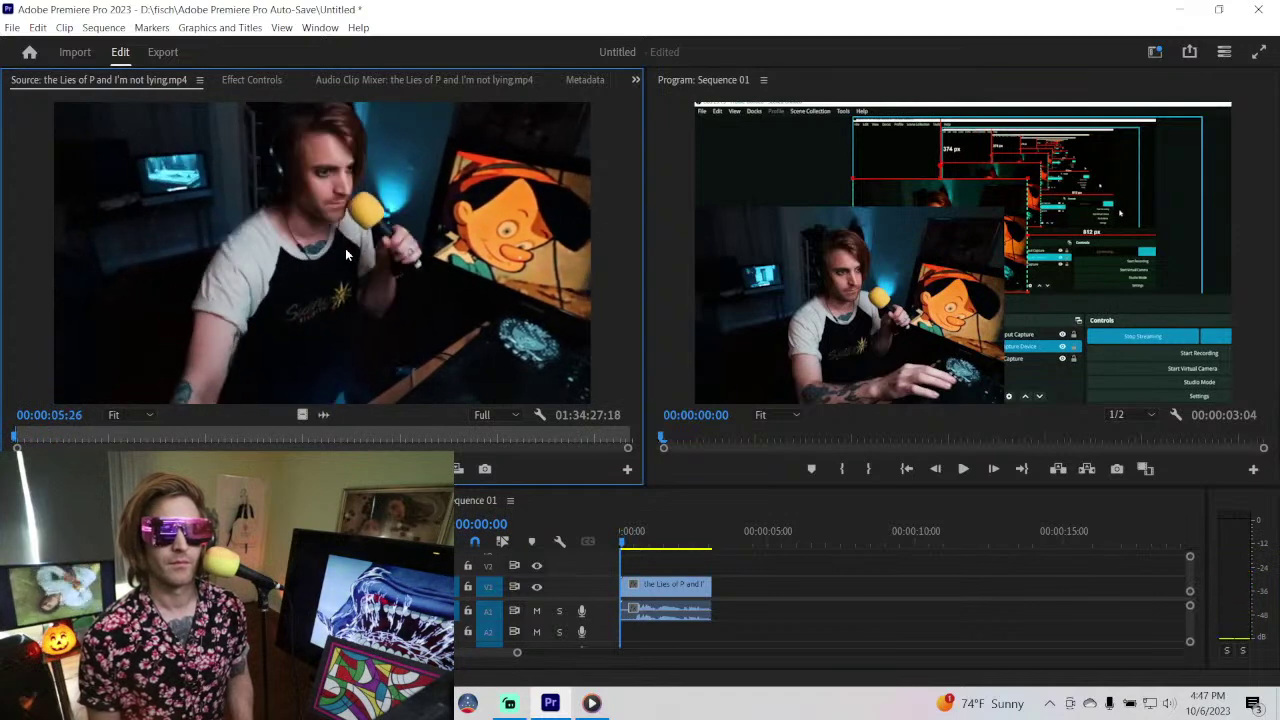
key("l")
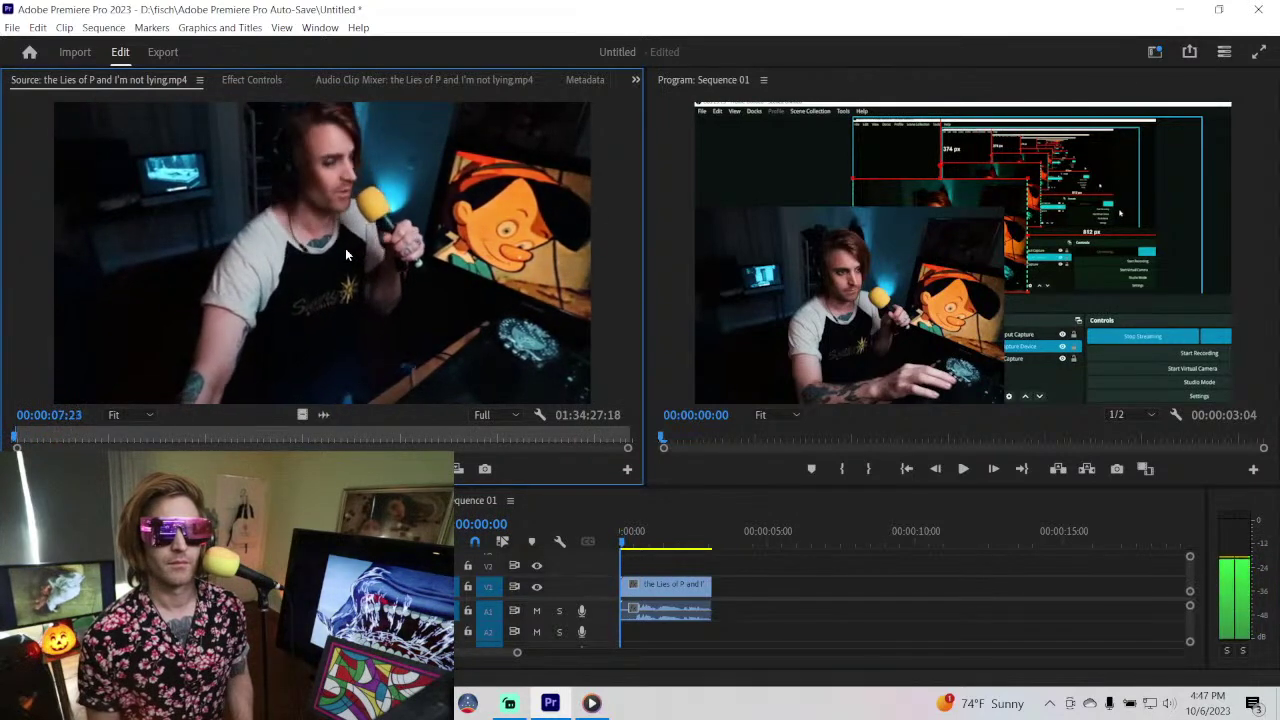
key("j")
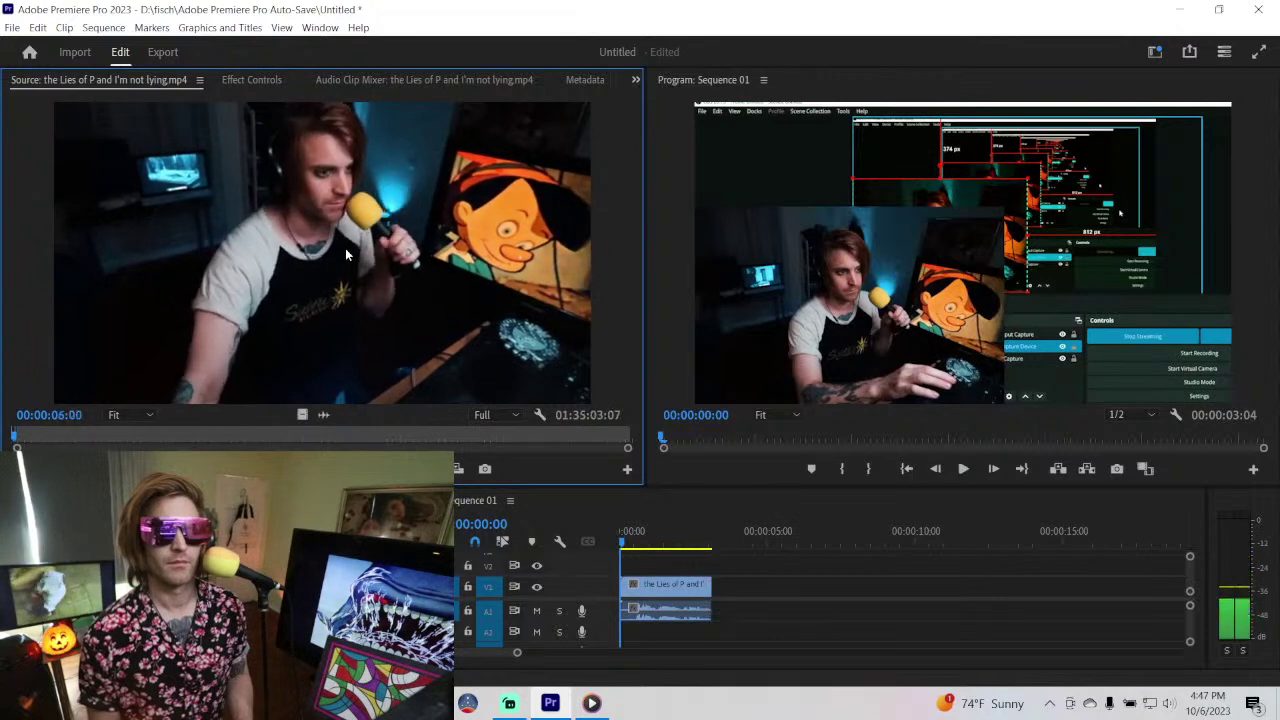
key("l")
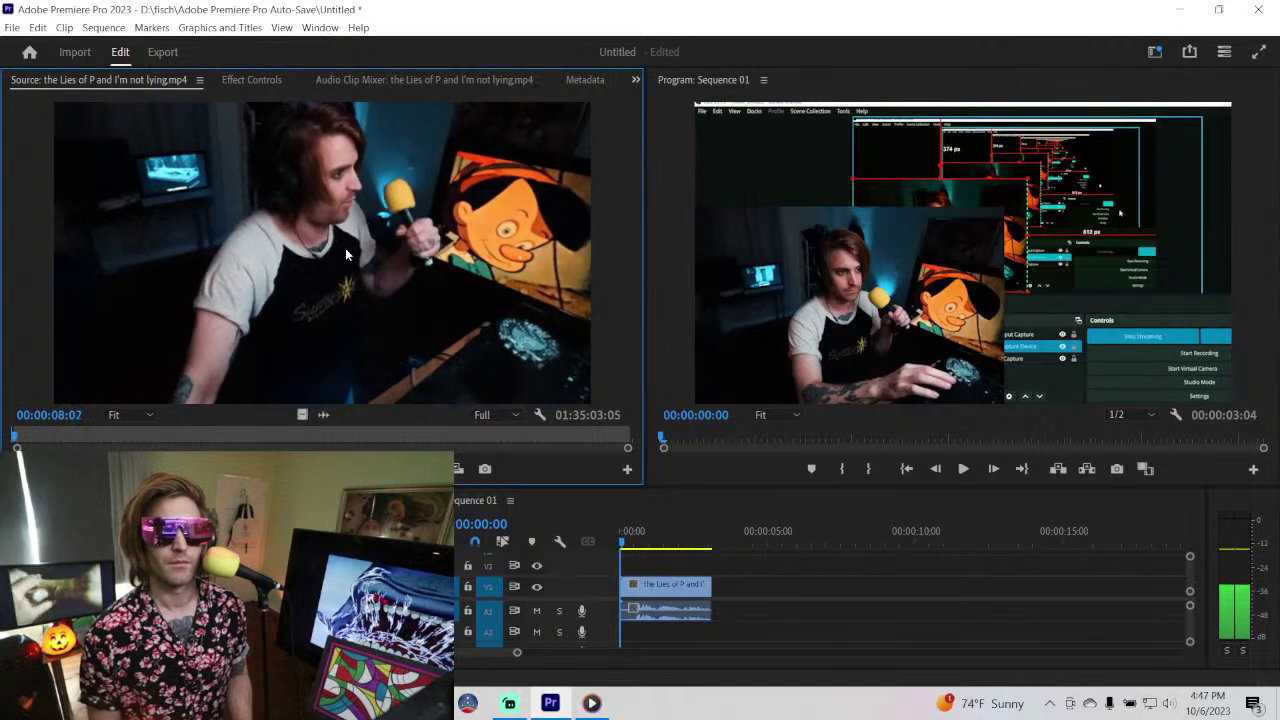
- Mark an Out point at 00:00:08:12 and insert the 00:00:02:17 section after the first clip
key("k")
key("o")
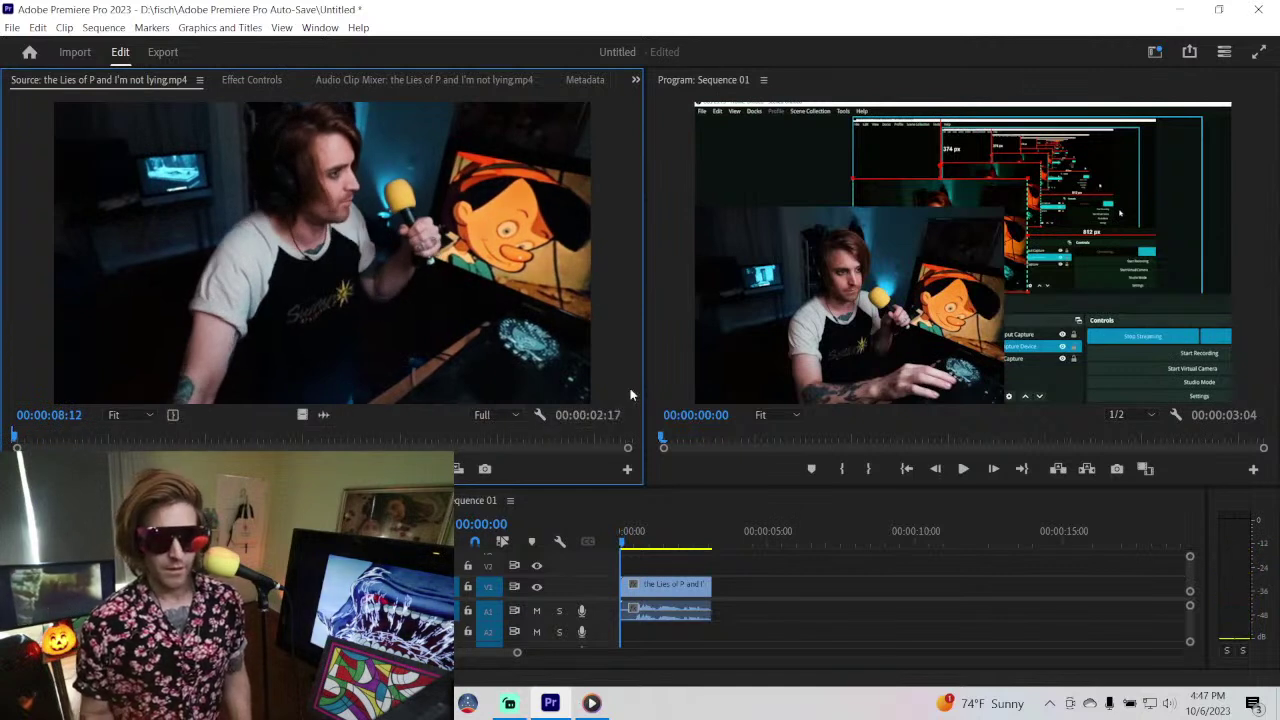
left_click(815, 604)
key("Down")
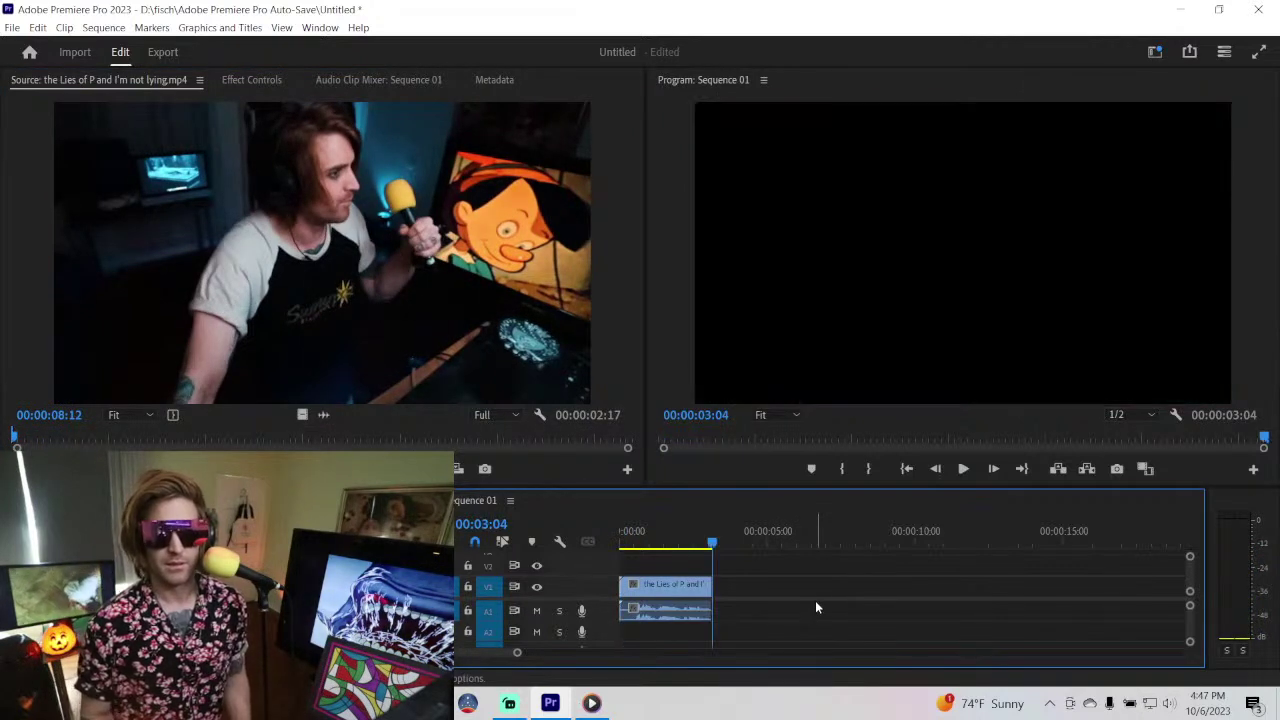
left_click(513, 355)
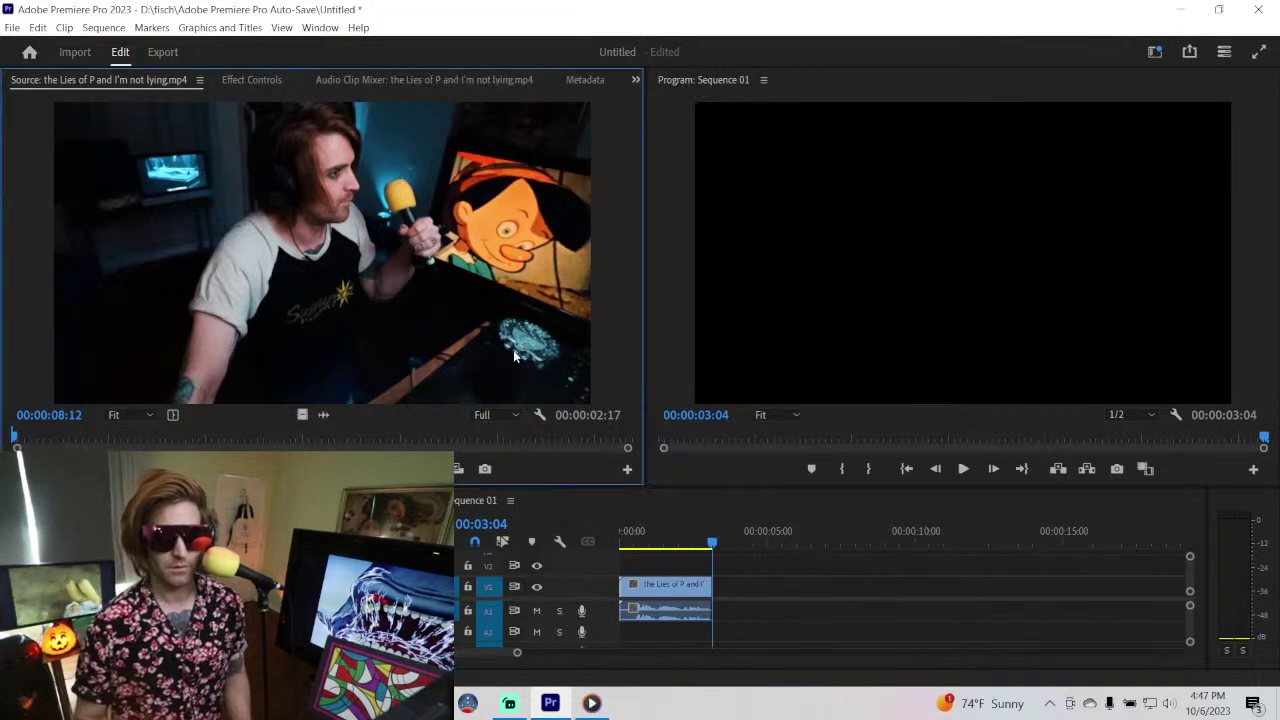
key("comma")
key("space")
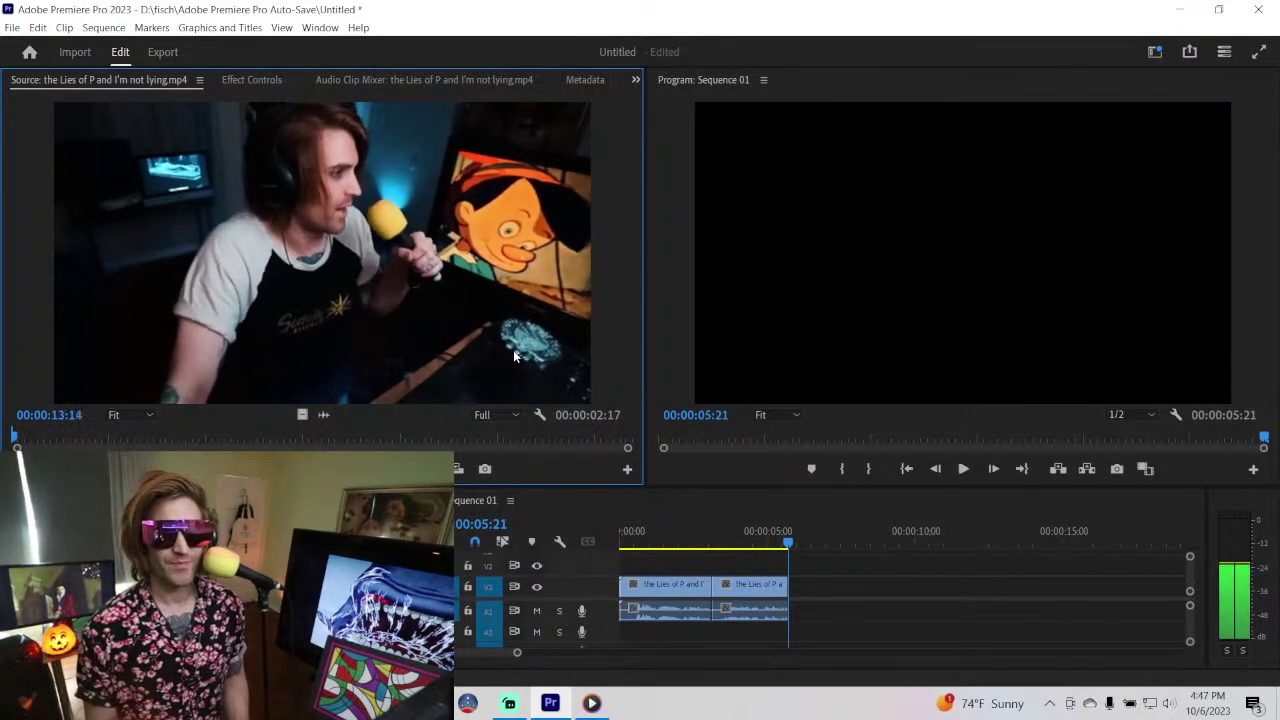
- Review the source footage from about 10 to 19 seconds, rewinding and replaying with J, K and L
key("space")
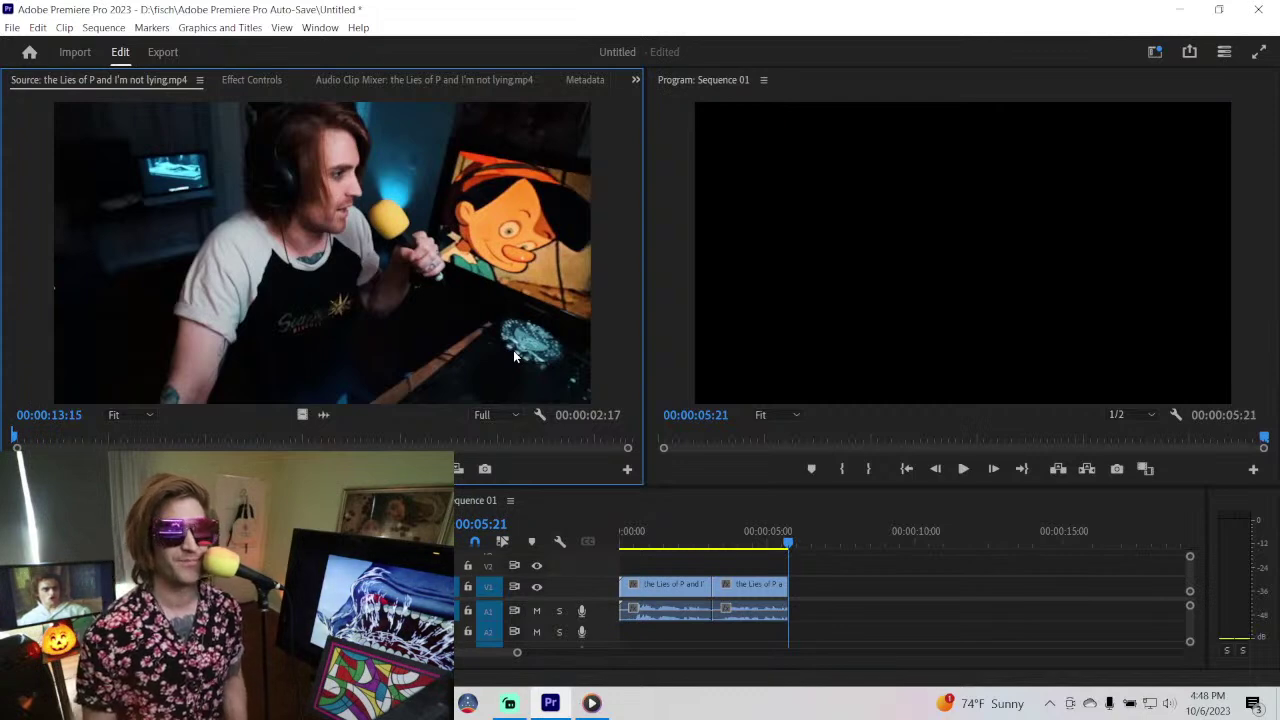
key("space")
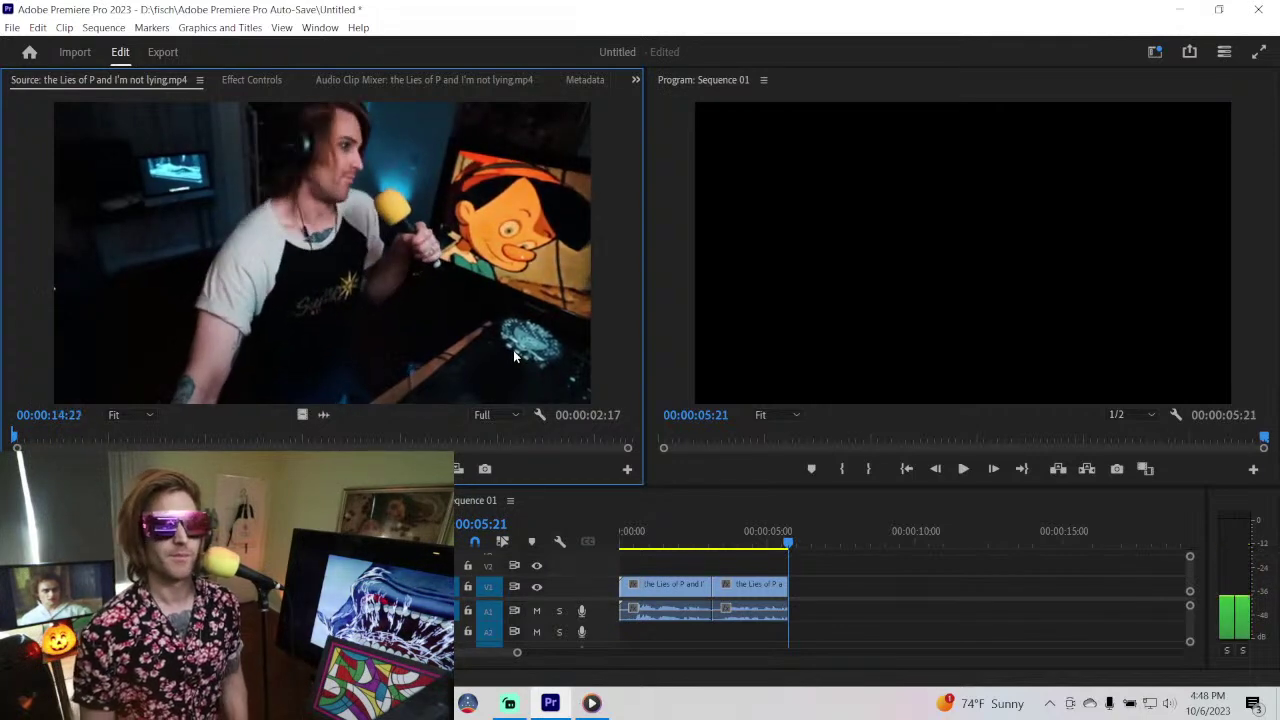
key("space")
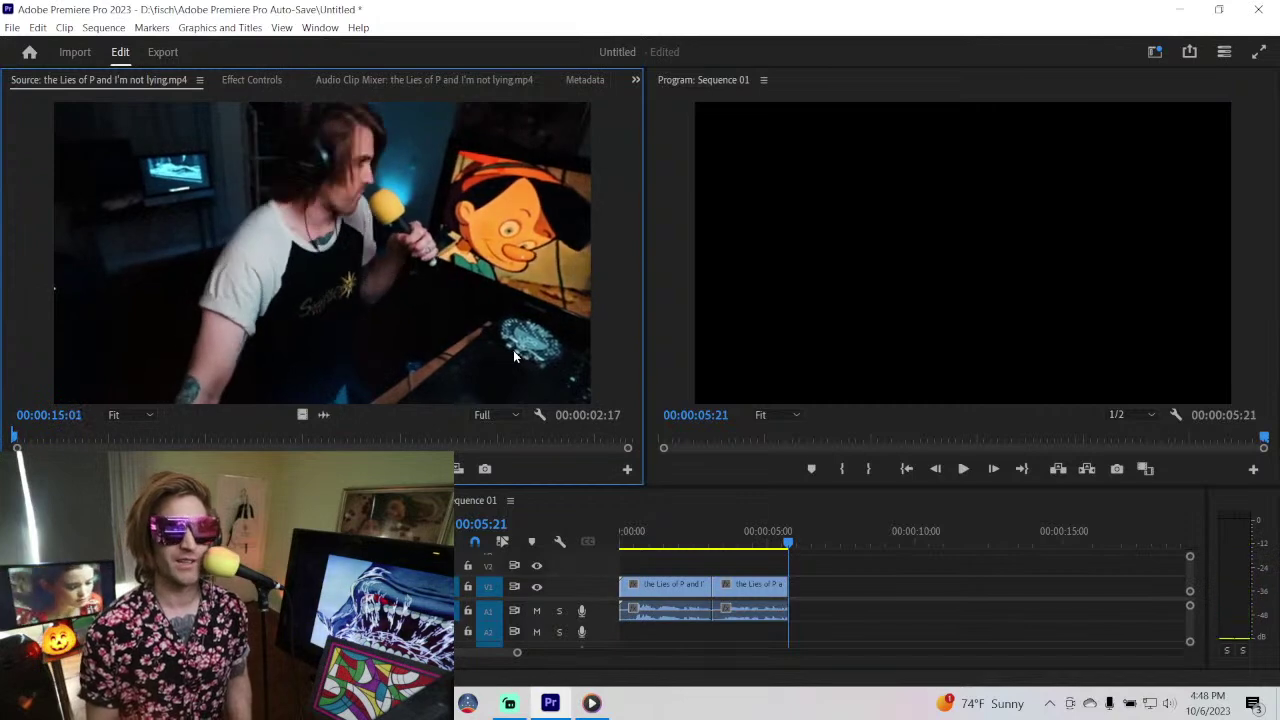
key("j")
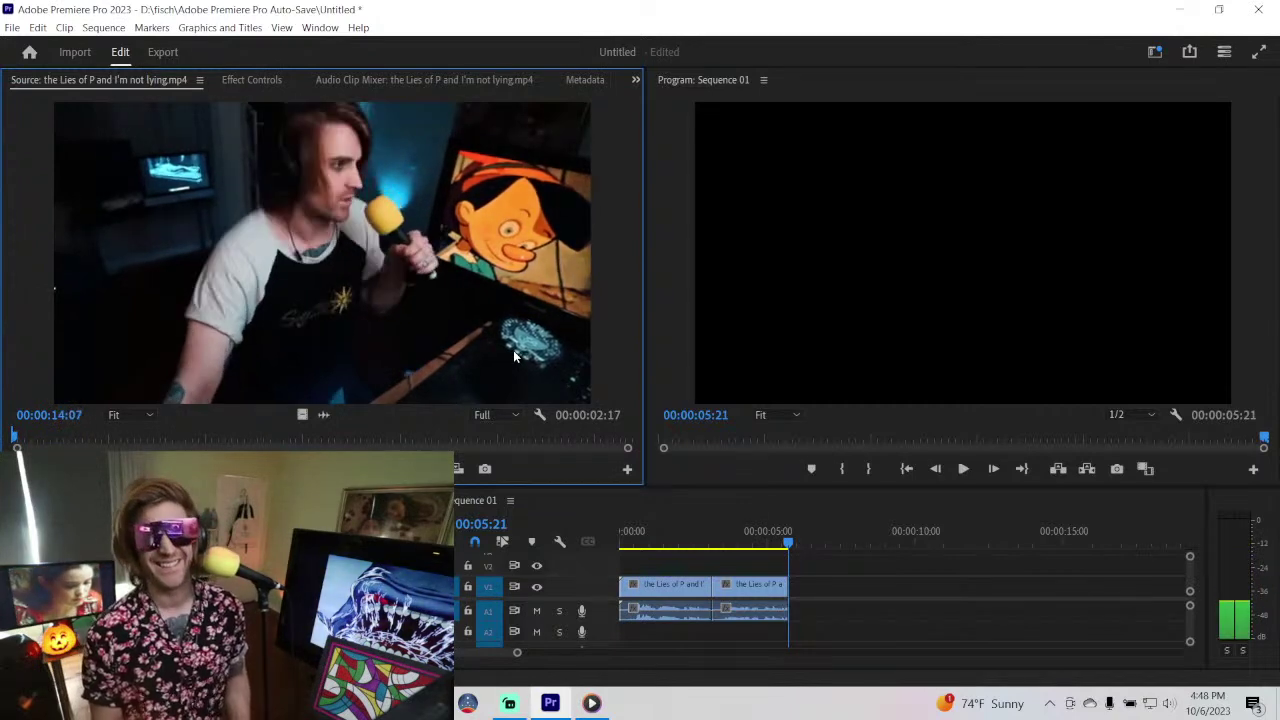
key("k")
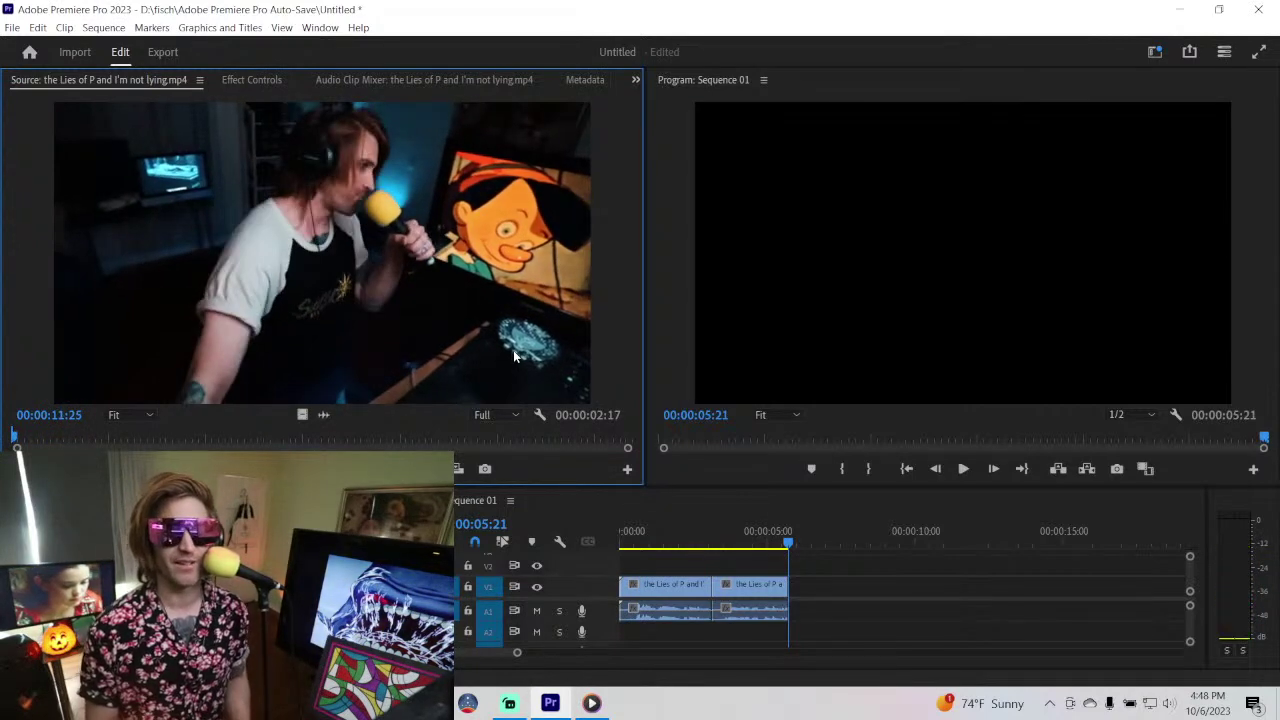
key("j")
key("k")
key("l")
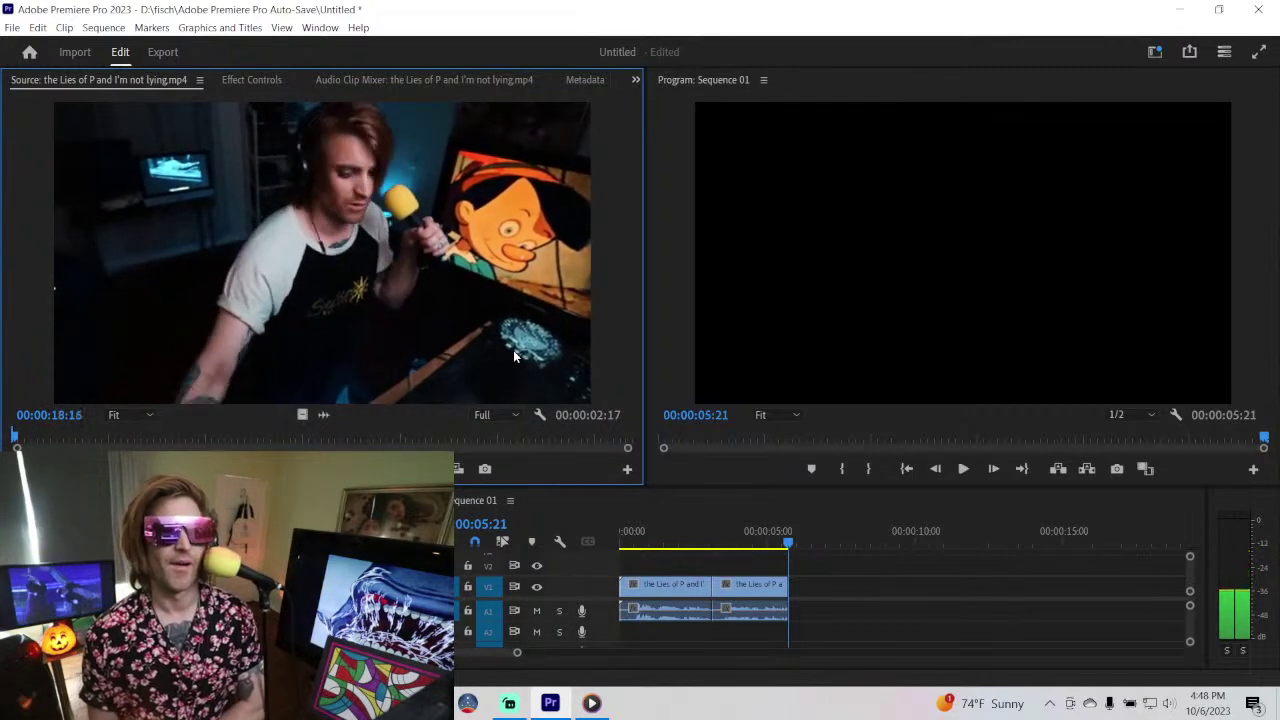
key("space")
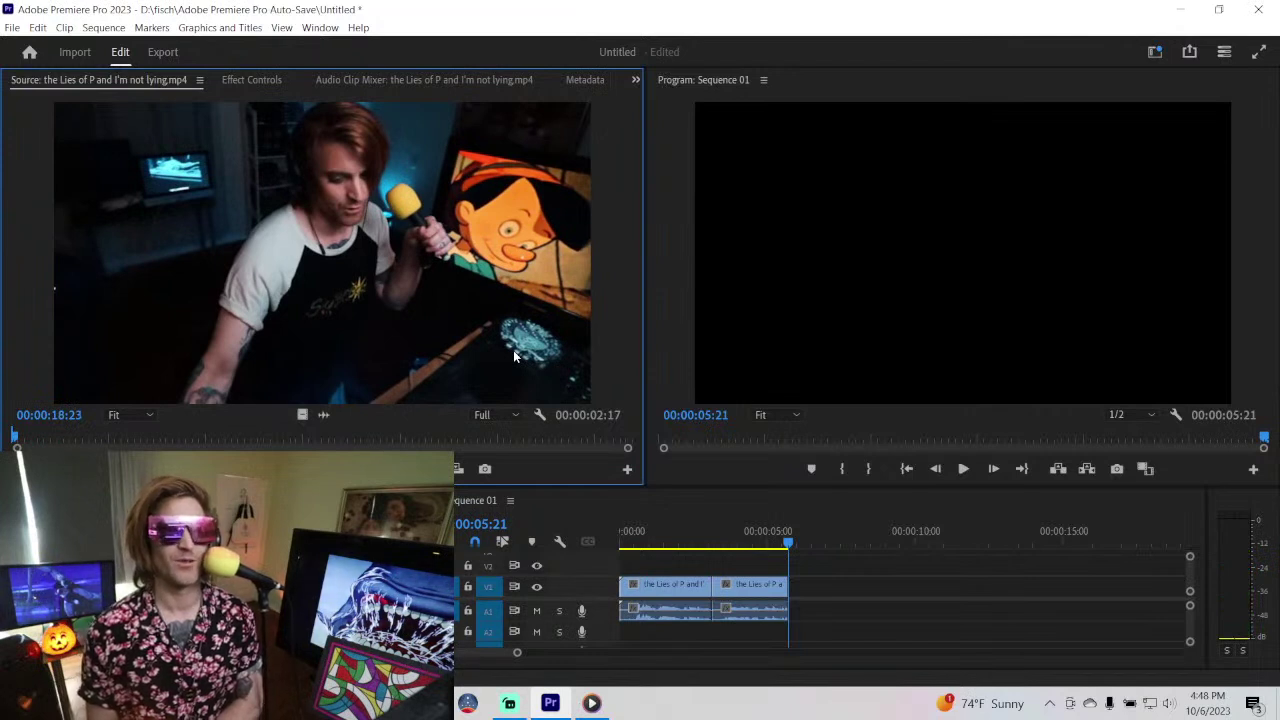
key("space")
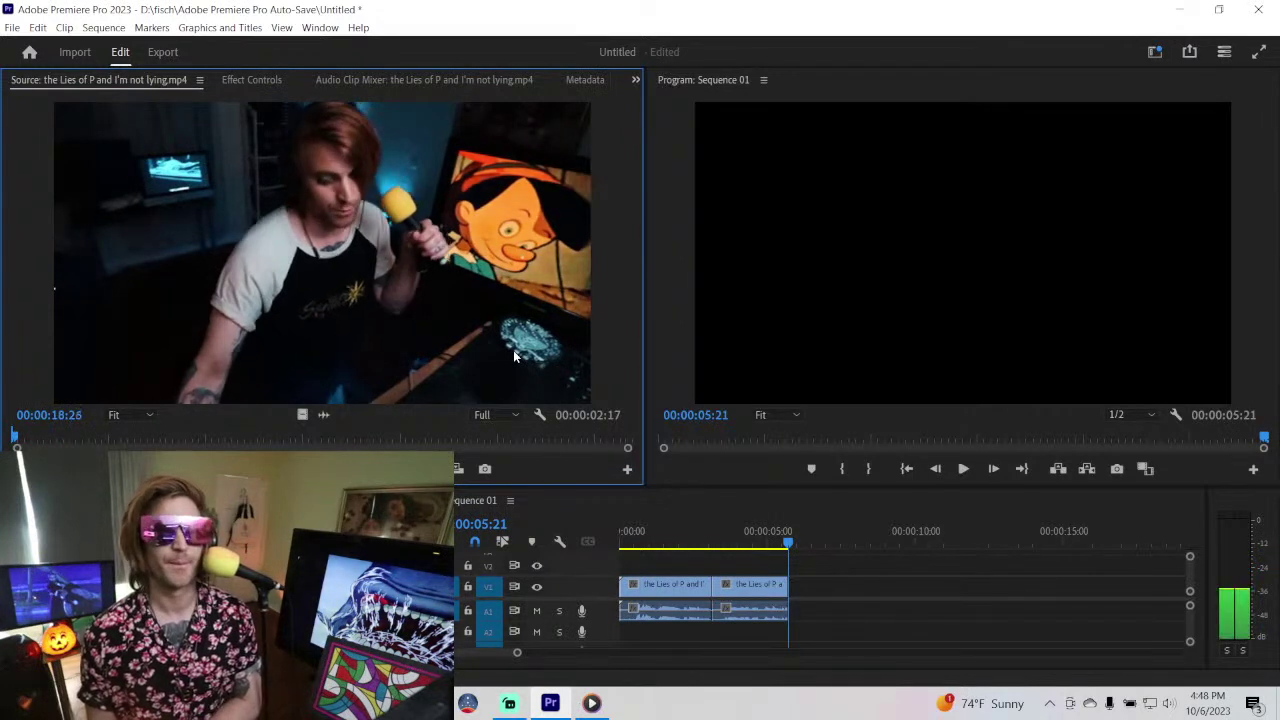
key("space")
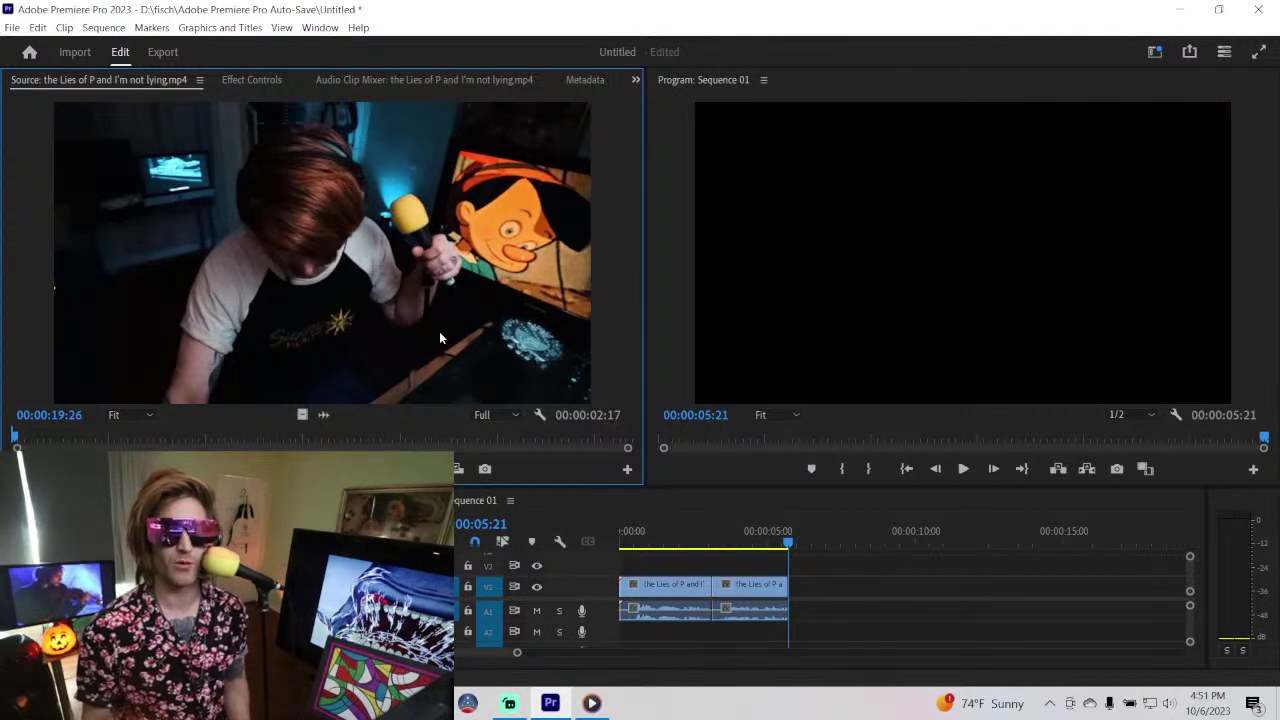
- Advance the source clip in short bursts from about 19 to 21 seconds
key("alt")
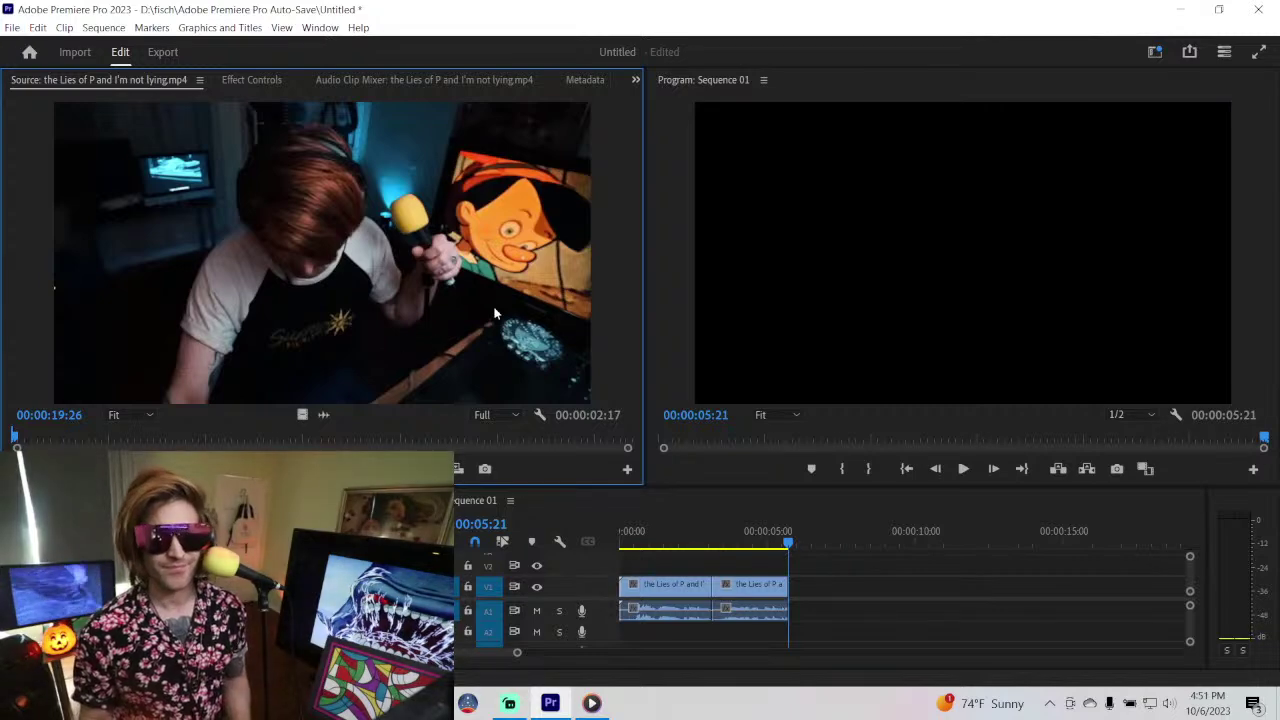
key("space")
key("space")
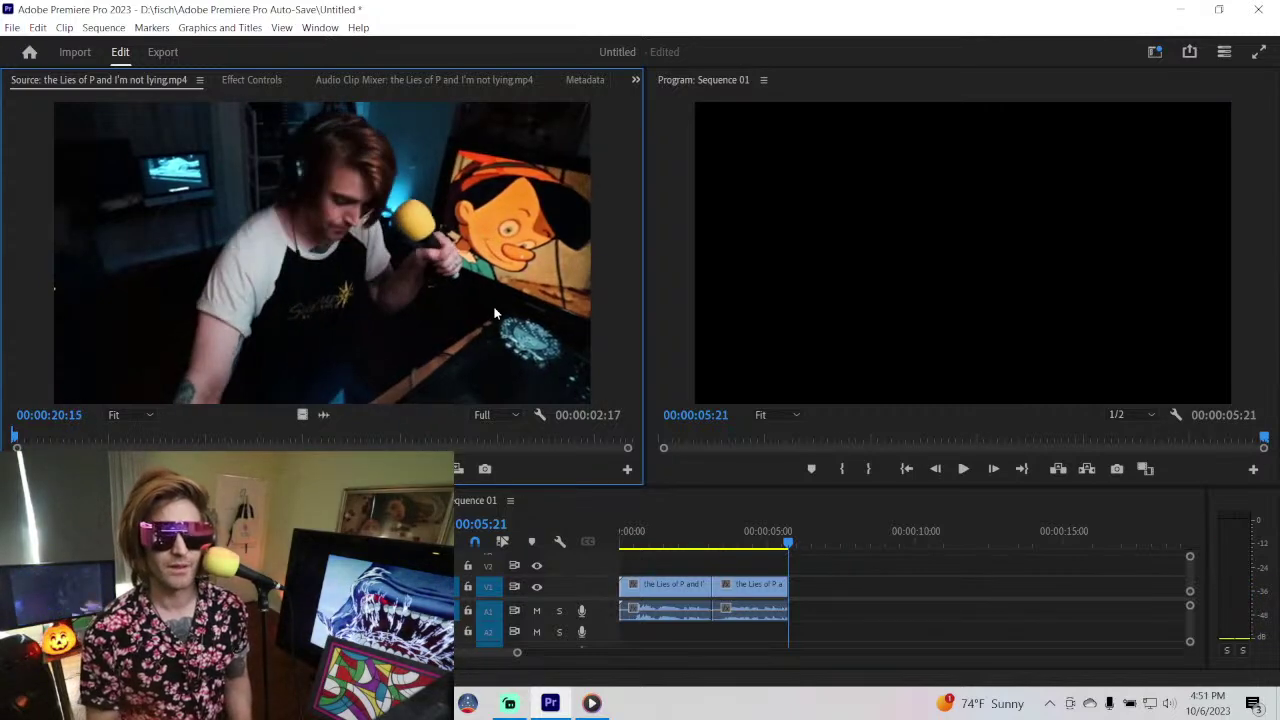
key("space")
key("space")
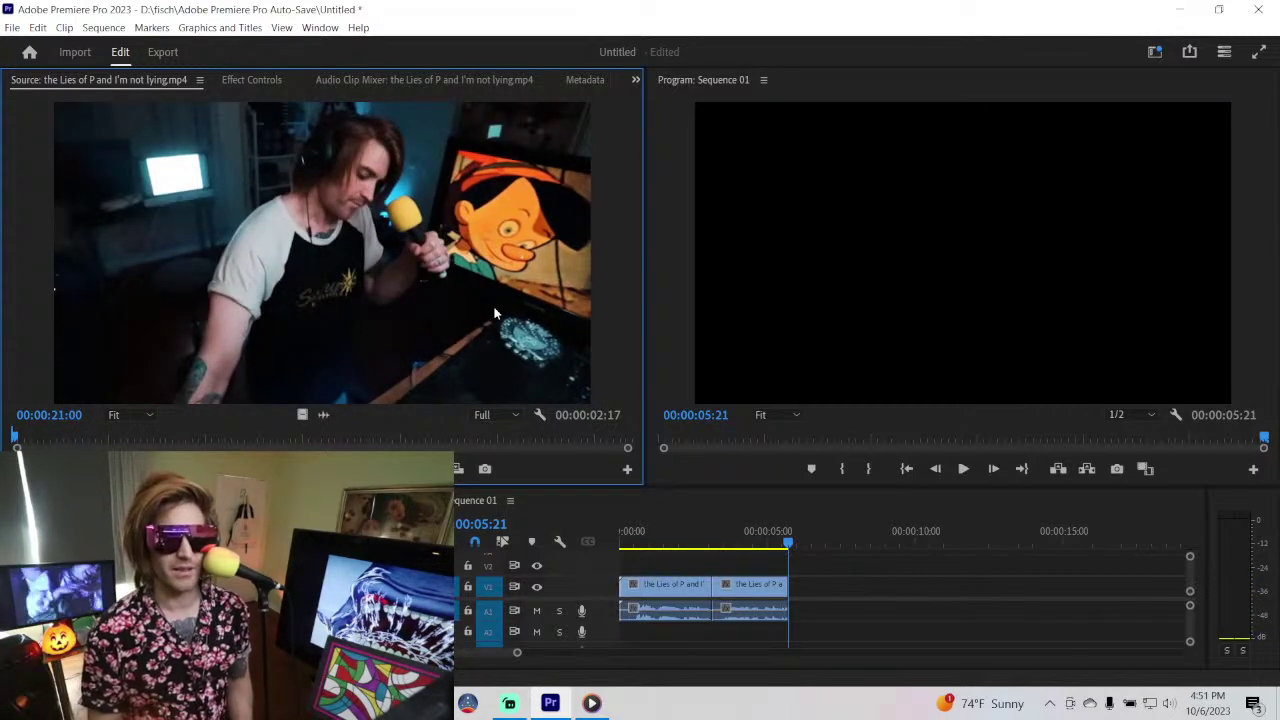
key("space")
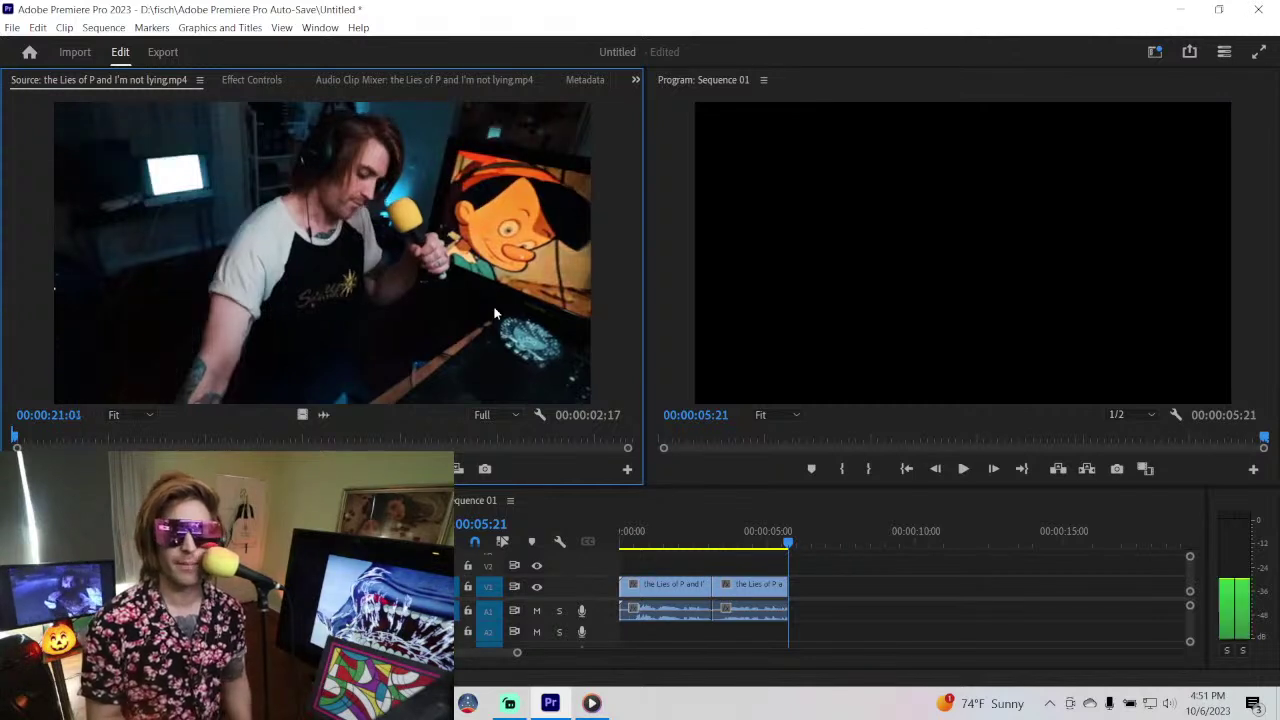
key("space")
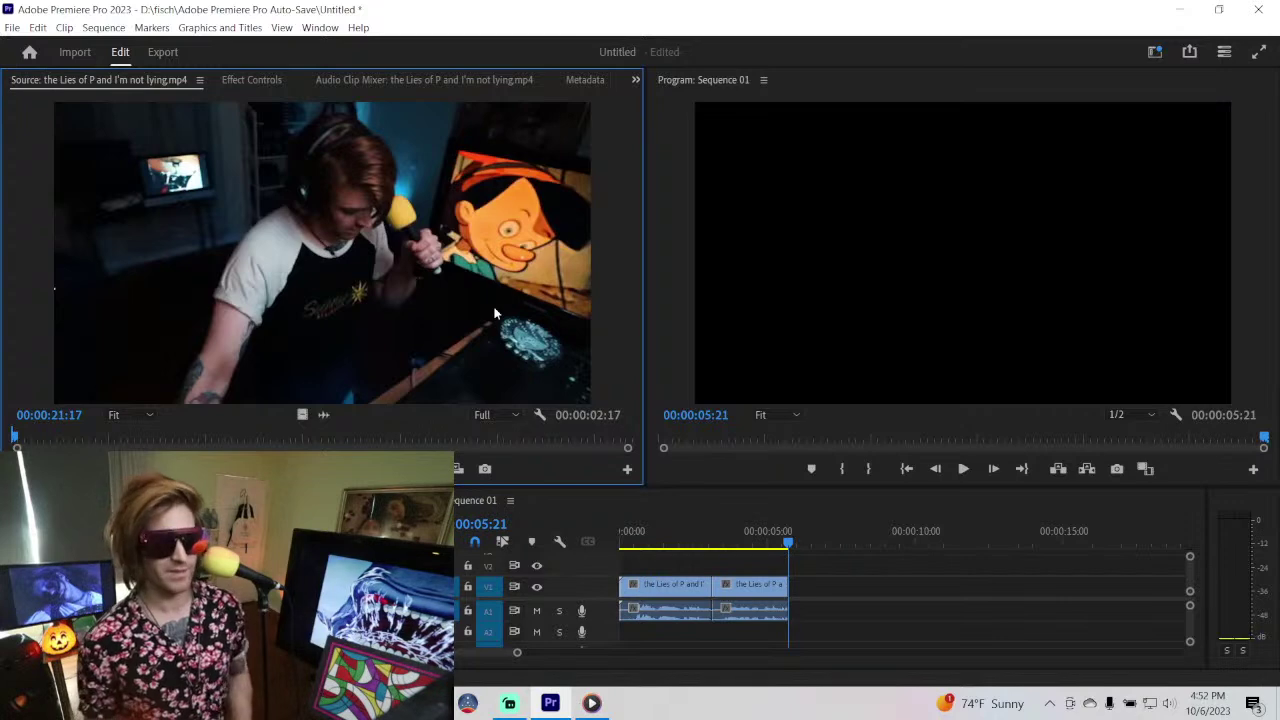
- Fast-forward the source clip past one minute, pausing near 43 and 49 seconds
key("space")
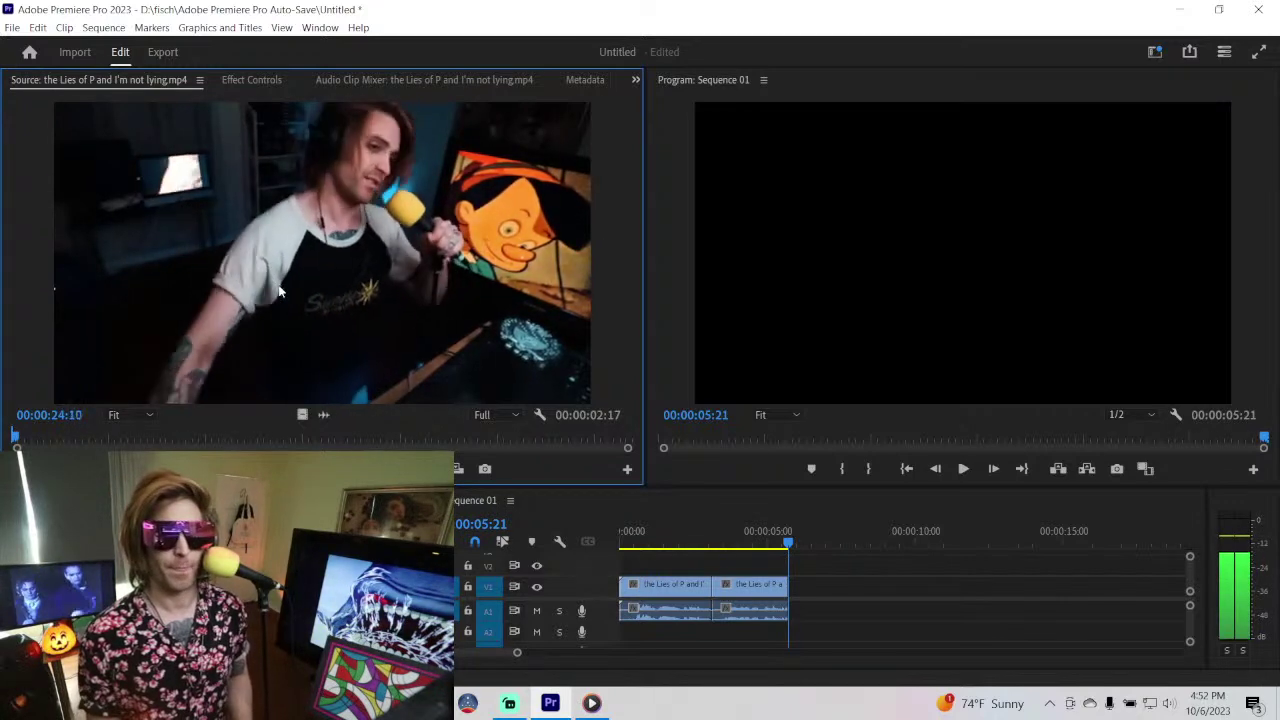
key("l")
key("l")
key("l")
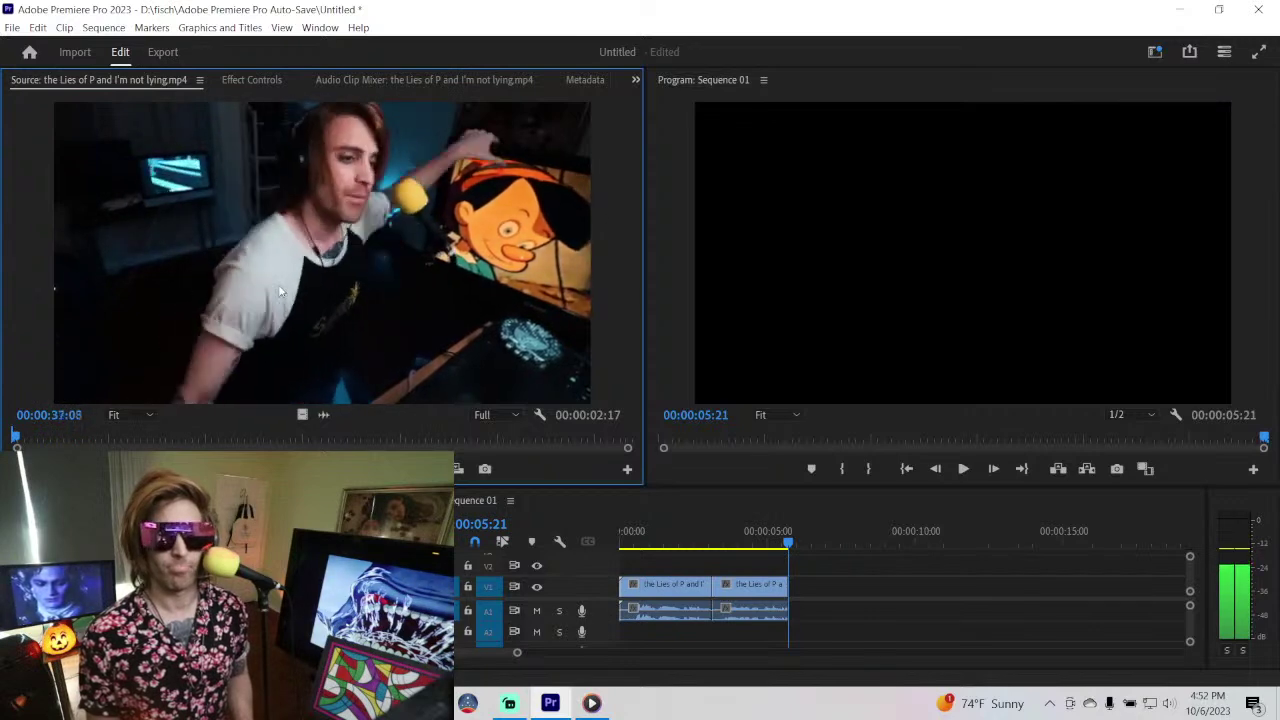
key("k")
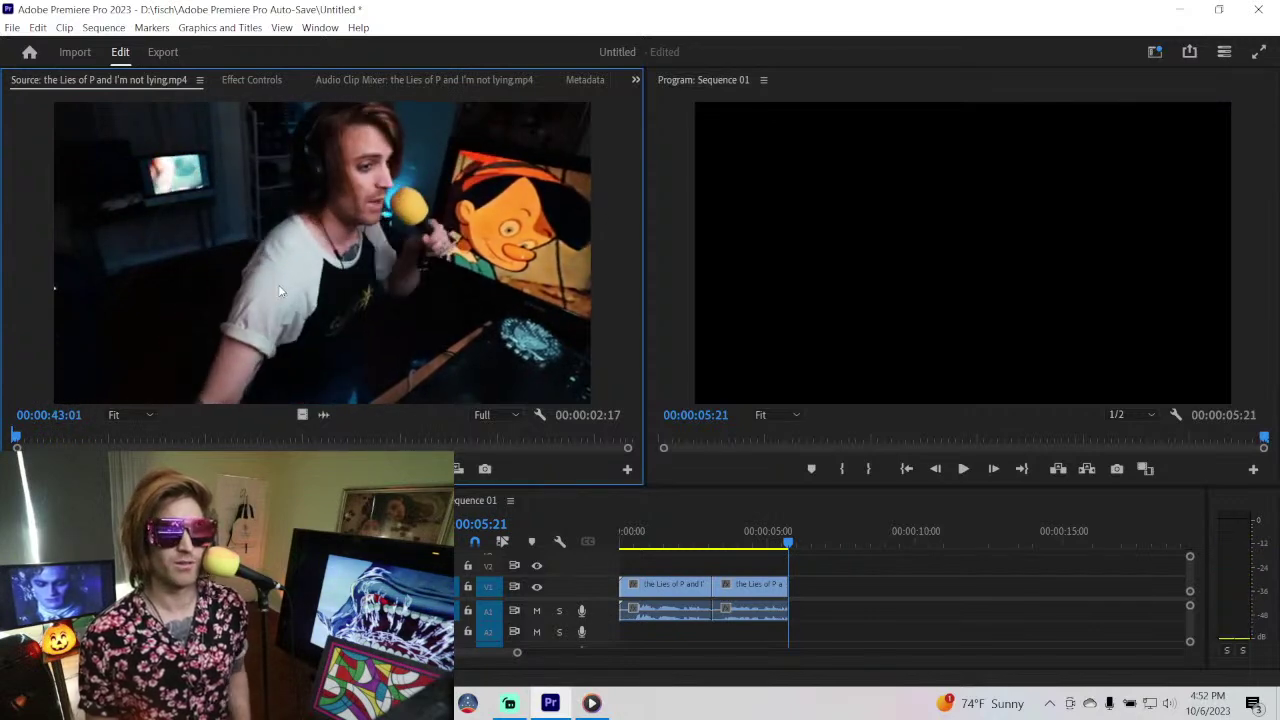
key("l")
key("l")
key("l")
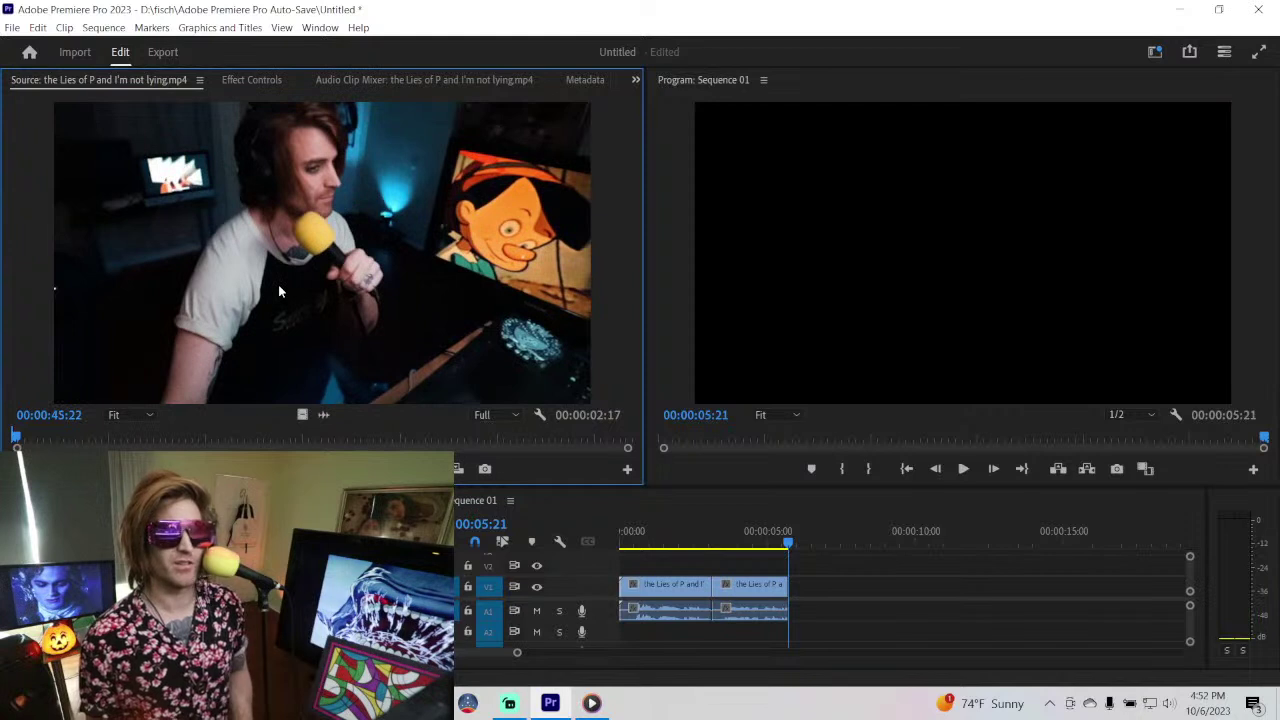
key("l")
key("k")
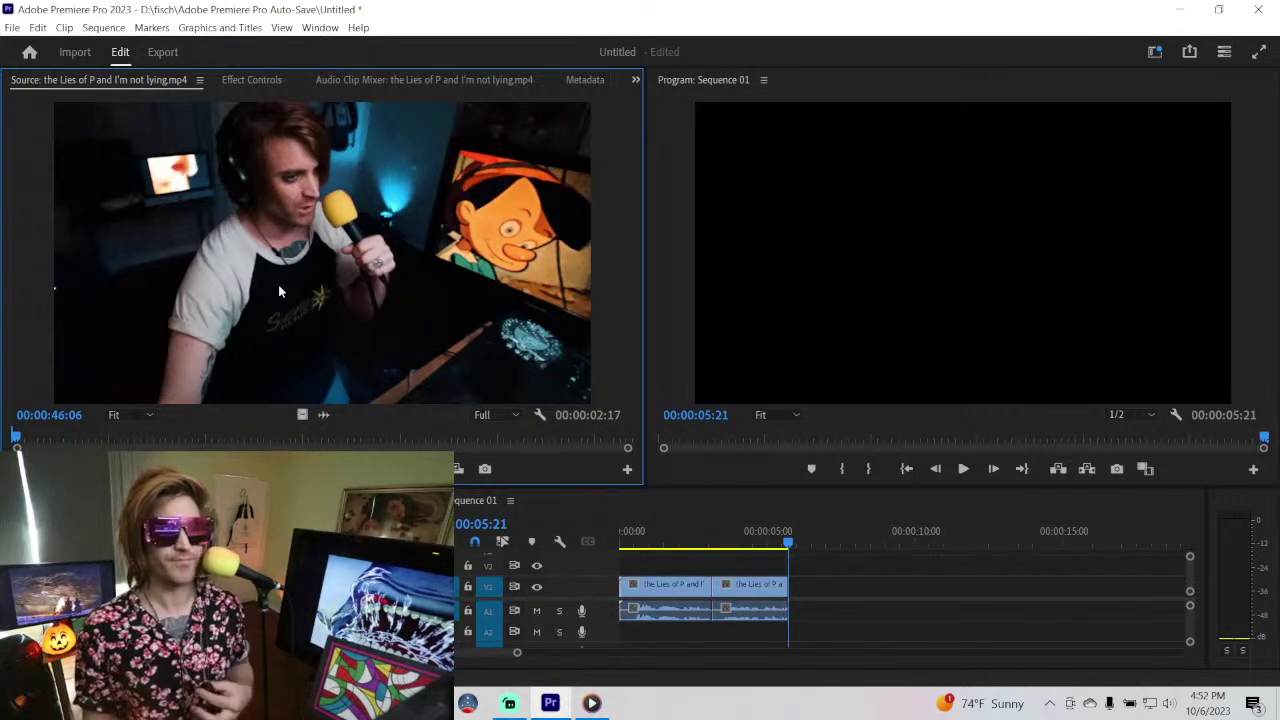
key("space")
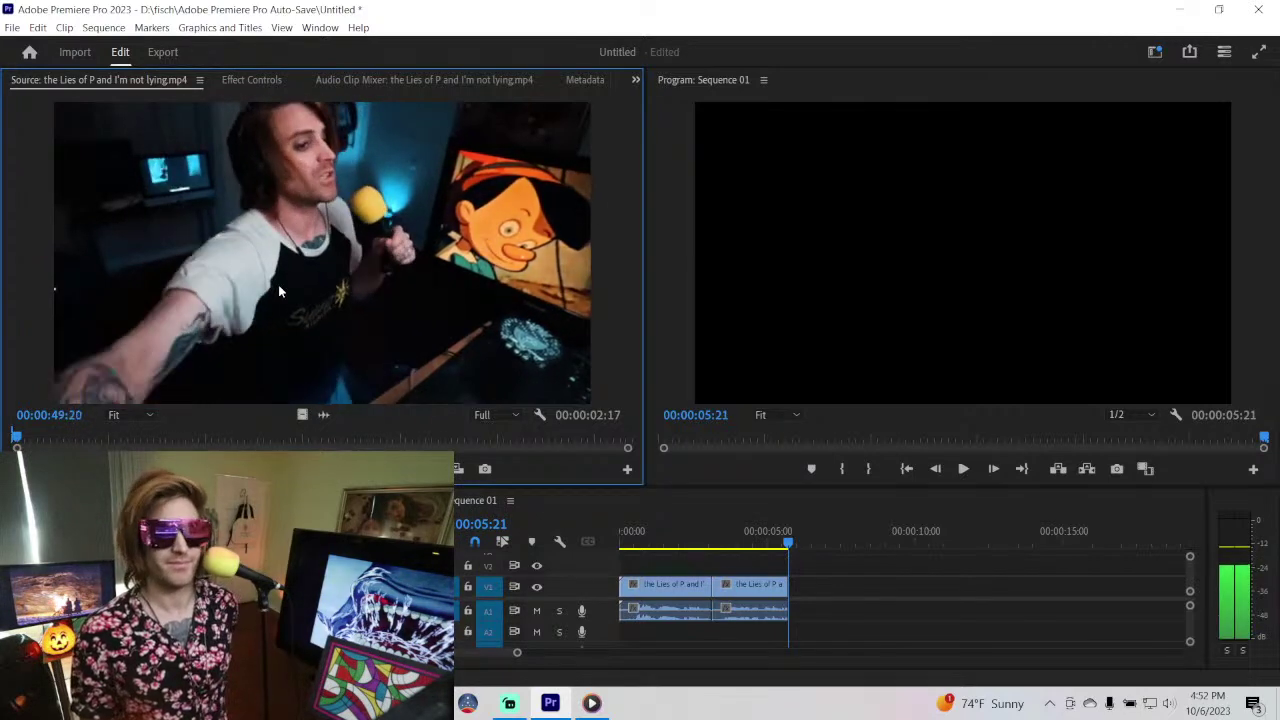
key("space")
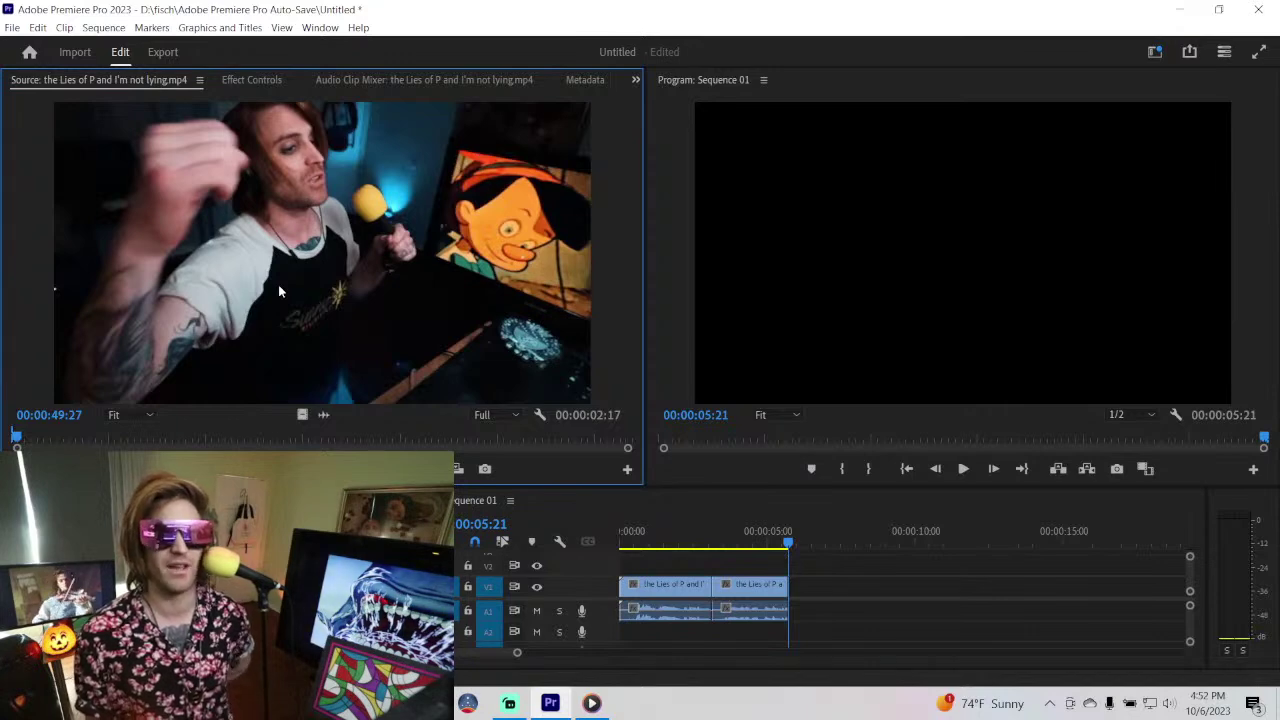
key("space")
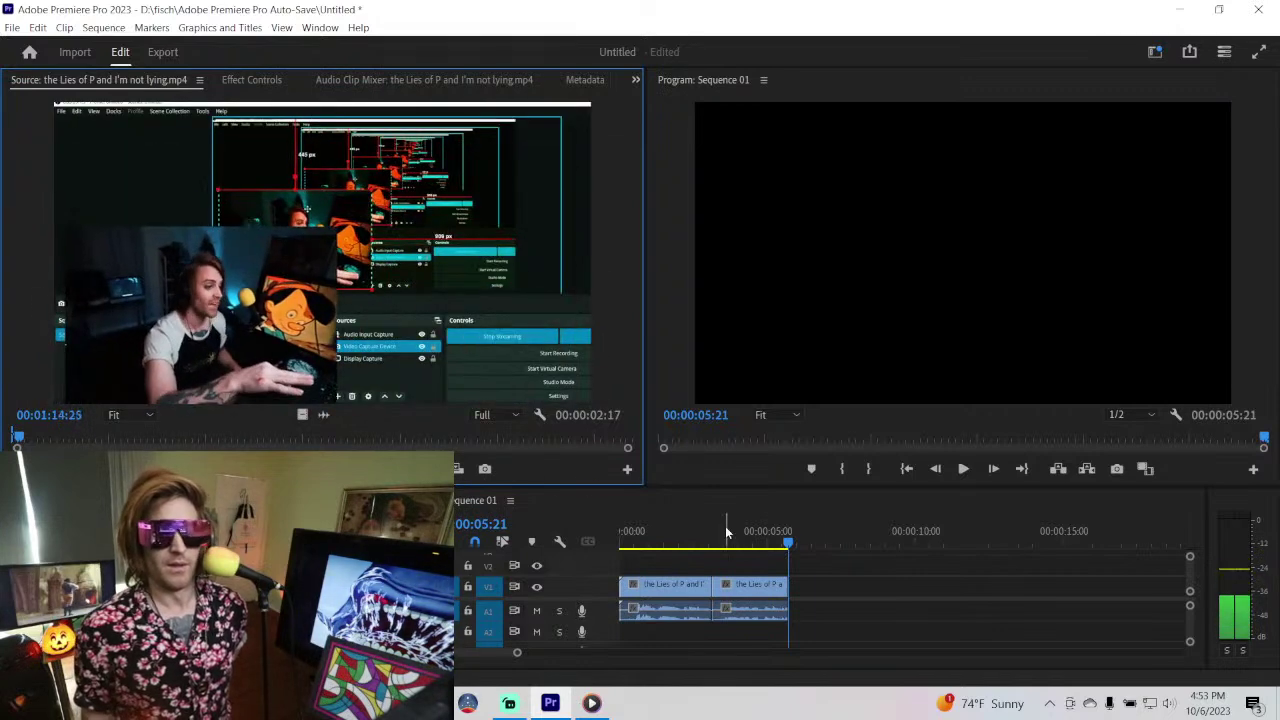
- Replay Sequence 01 from its start to check both clips, then resume the source at 1:15
left_click_drag(727, 533, 484, 521)
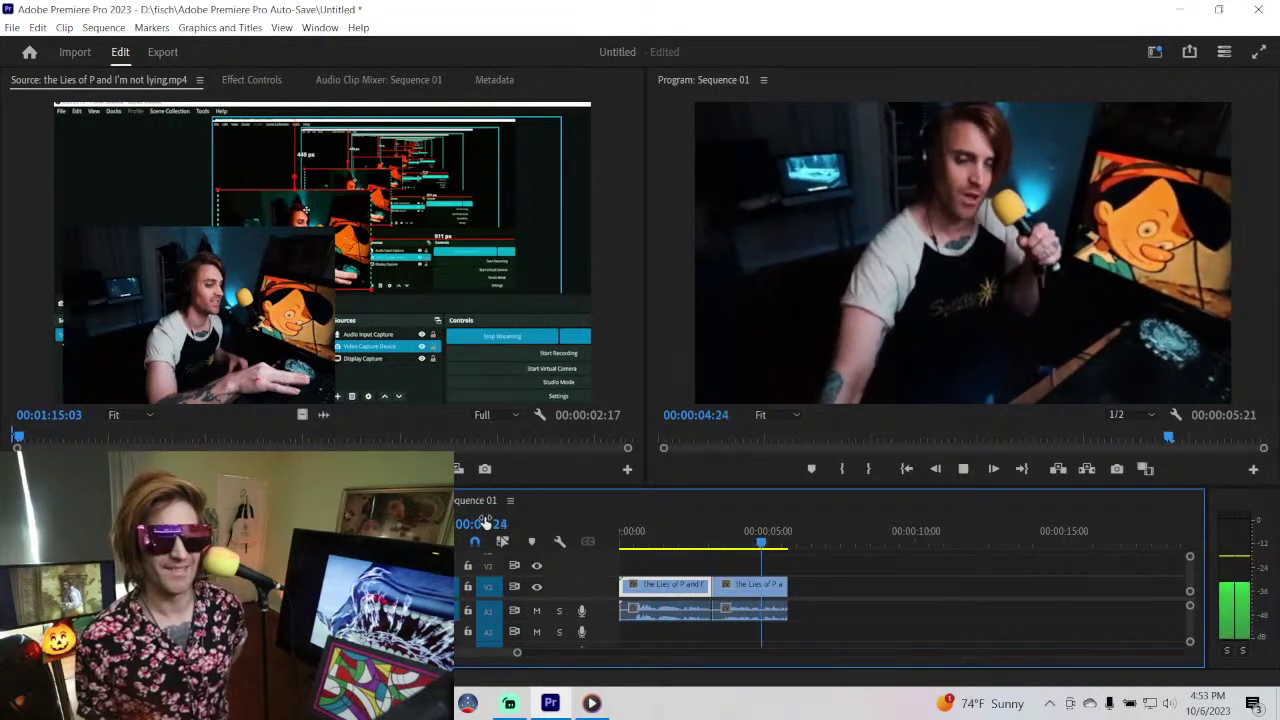
key("space")
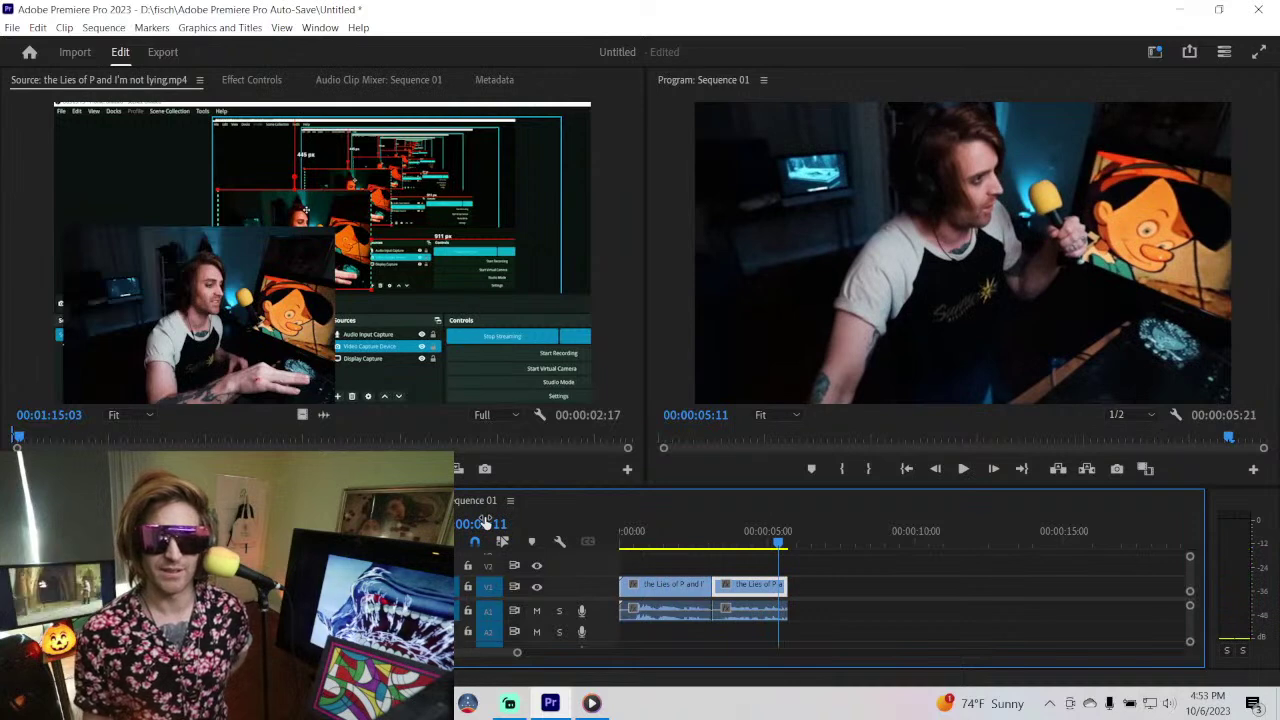
key("space")
left_click(376, 272)
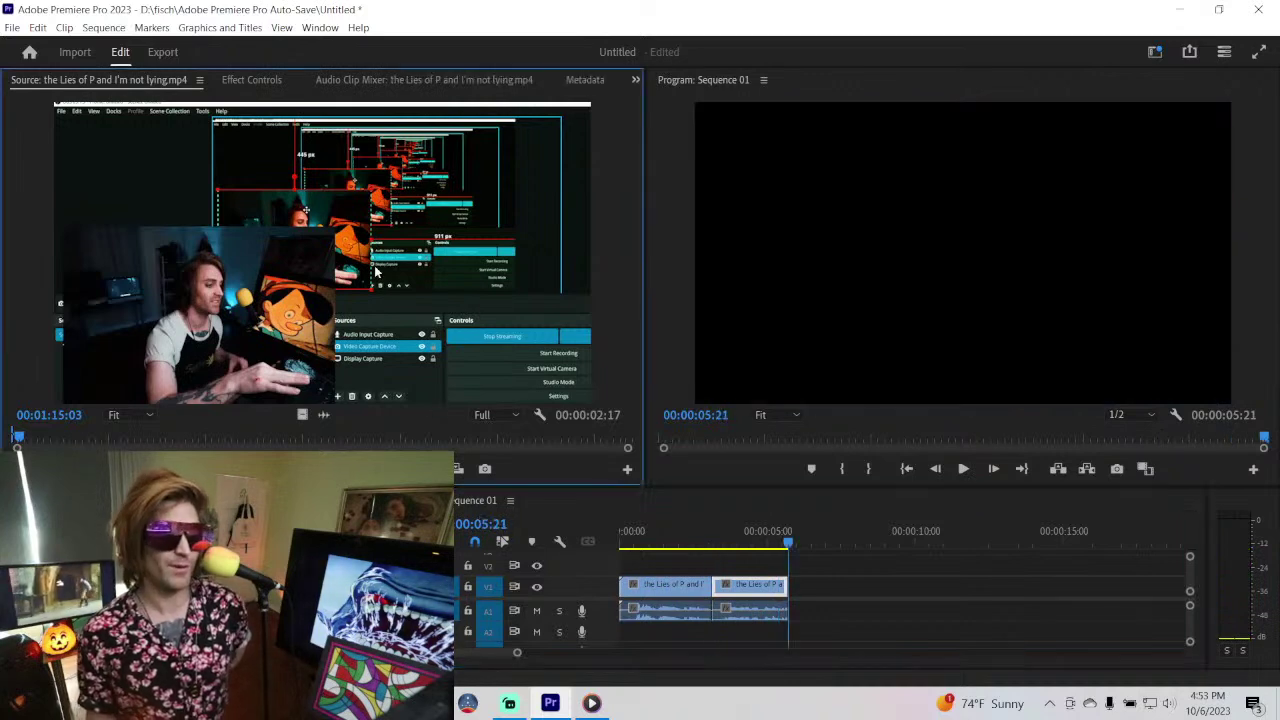
key("space")
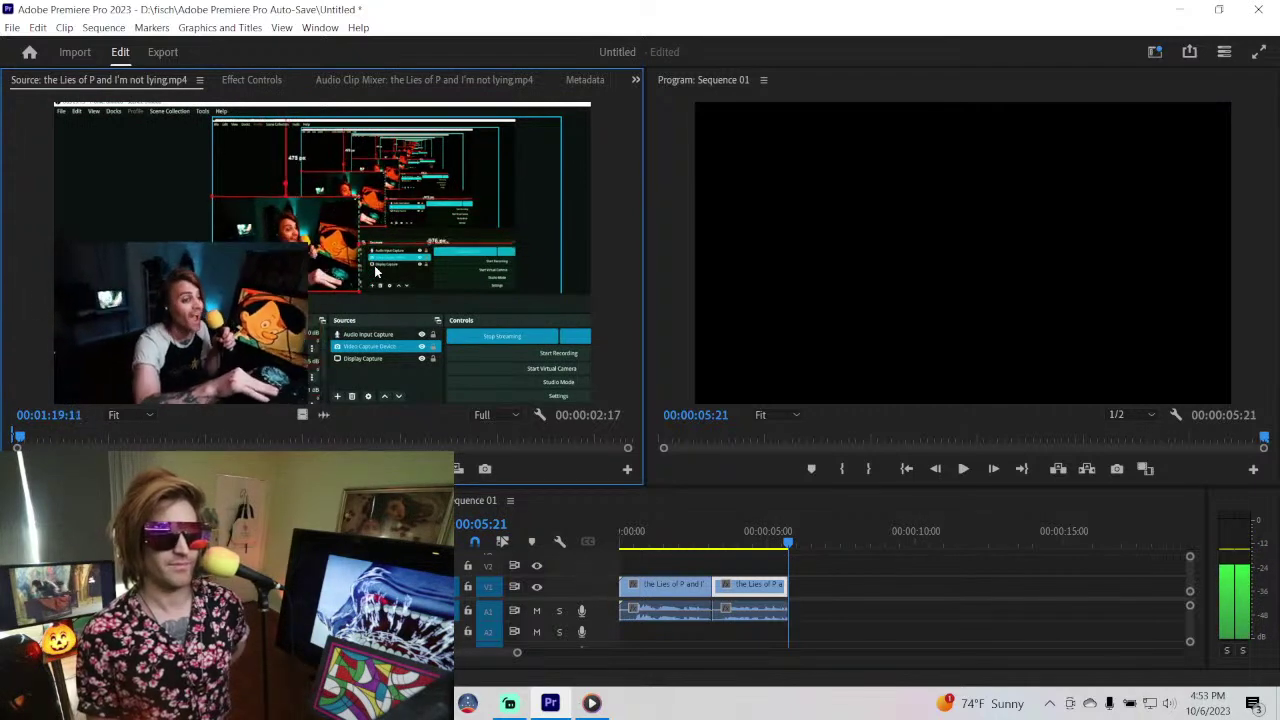
- Clear the old source In/Out, mark a new range, and append it as a 00:00:01:21 third clip
key("ctrl+shift+x")
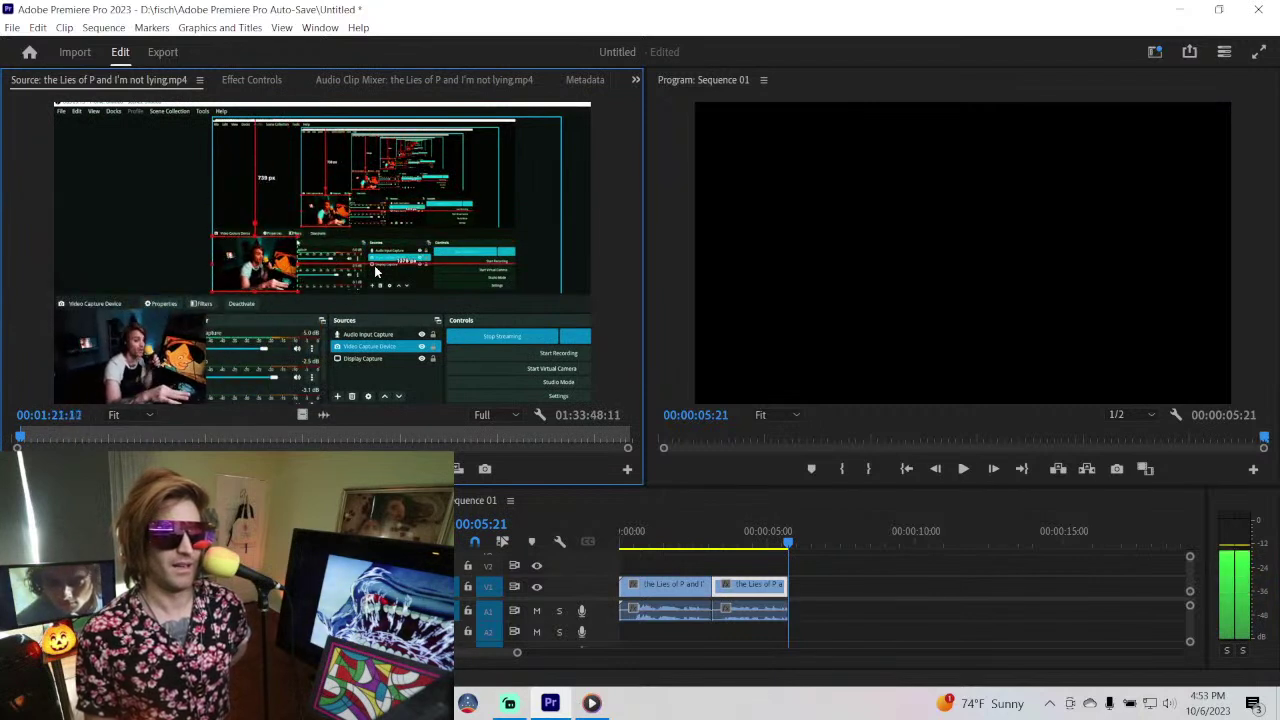
key("o")
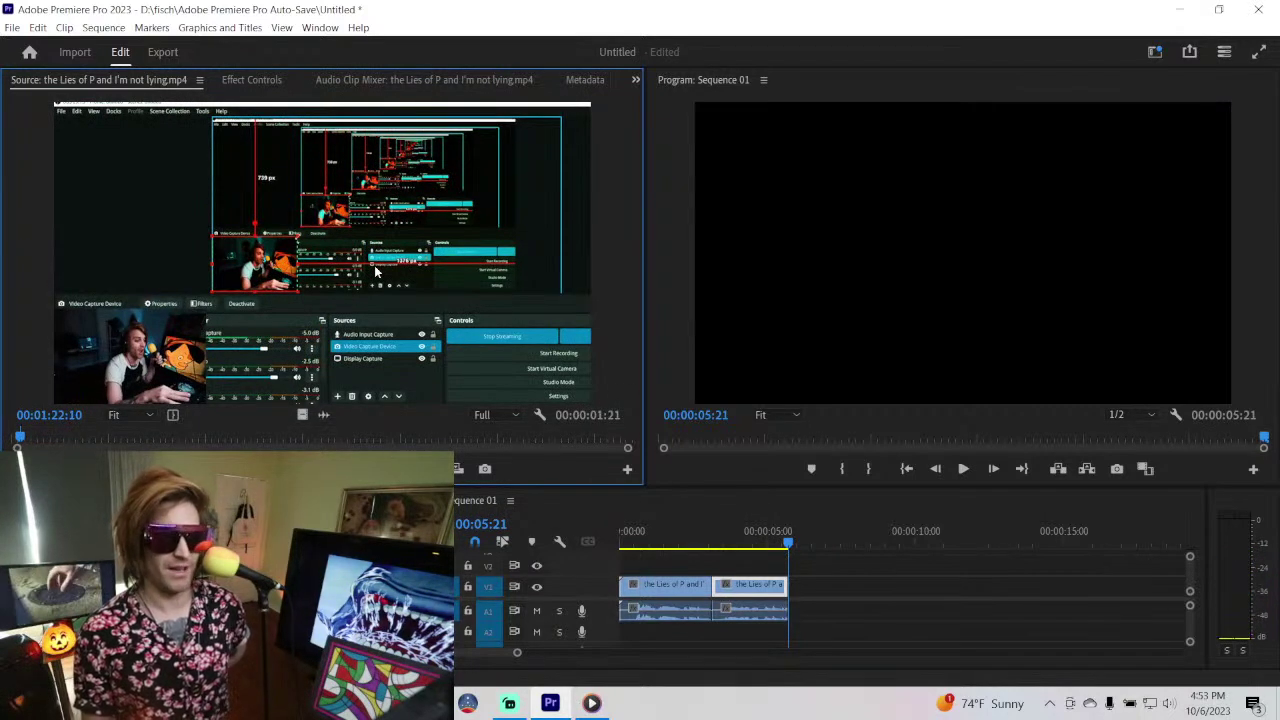
key(".")
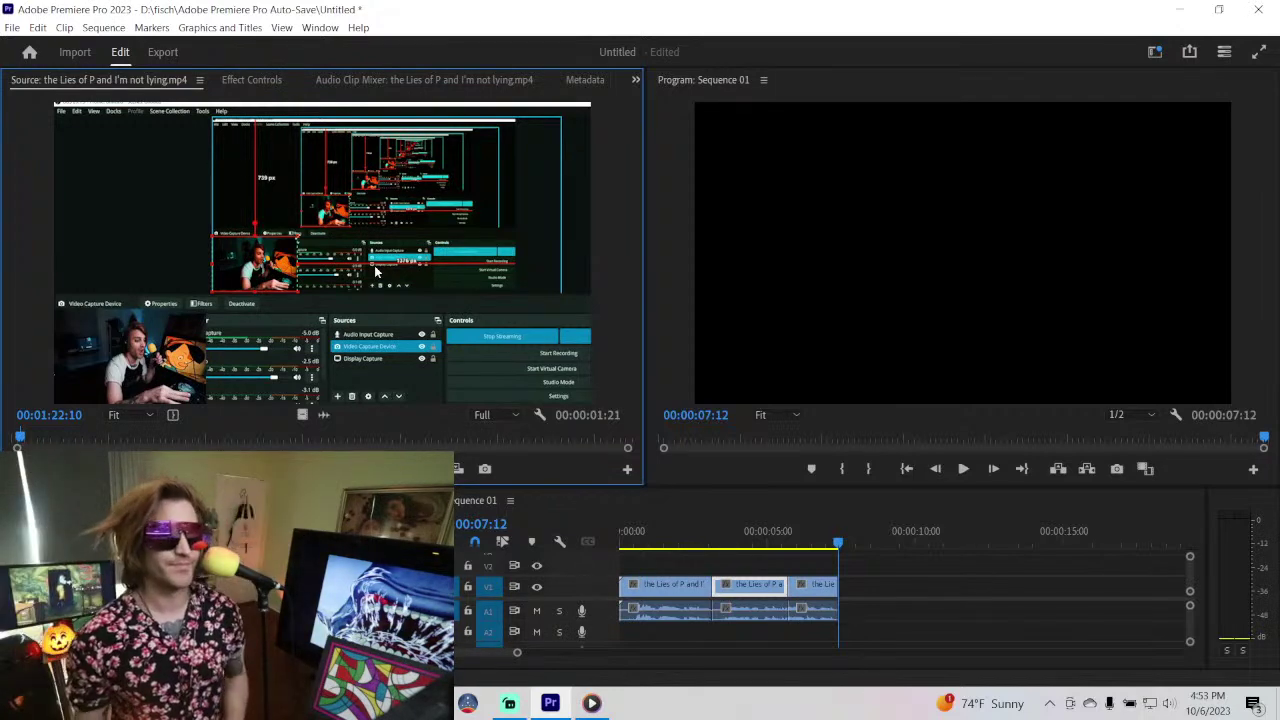
- Play the stream recording onward, deselecting the middle sequence clip, until the Steam library shows
key("space")
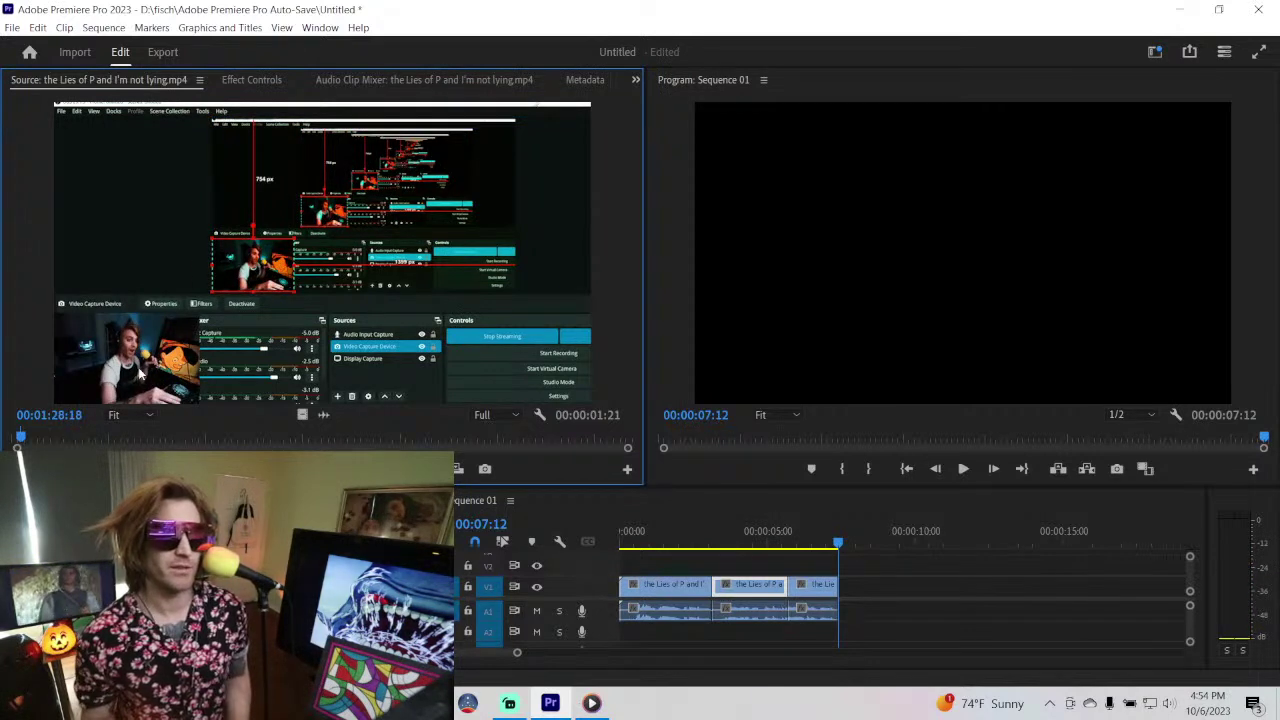
left_click(886, 606)
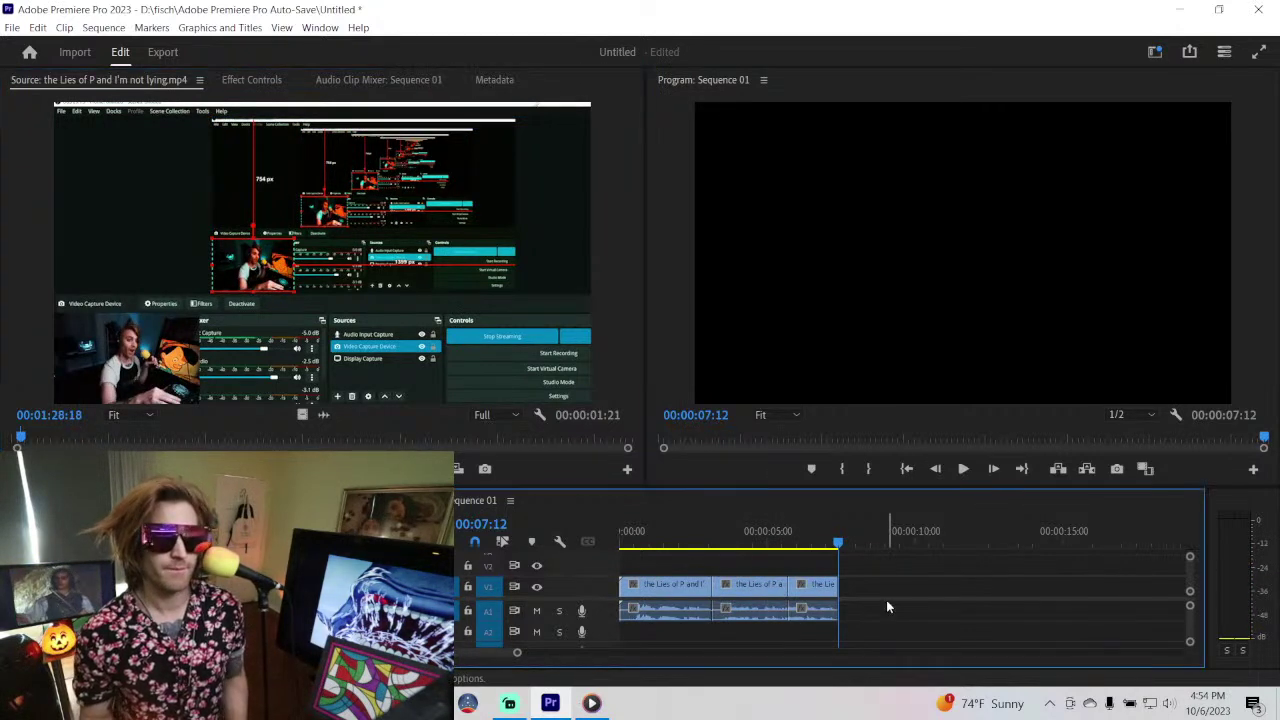
left_click(345, 280)
key("space")
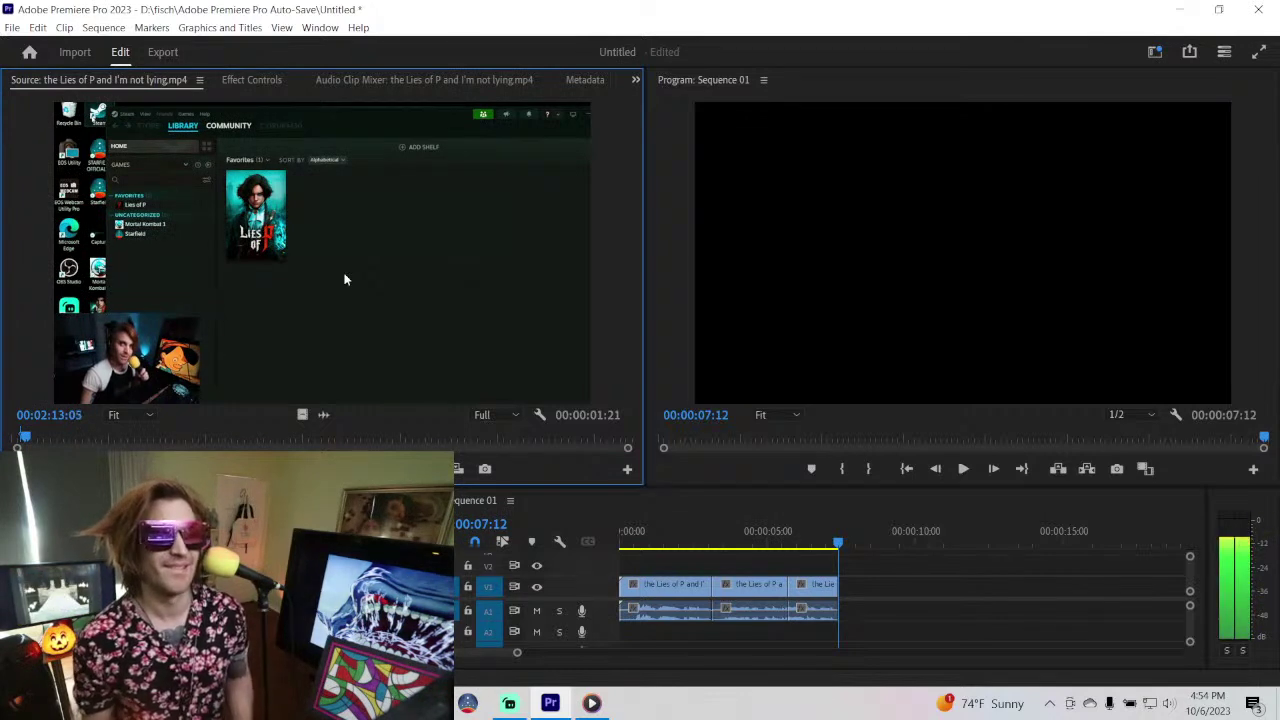
- Play and pause the stream recording repeatedly until the Lies of P game page is showing
key("space")
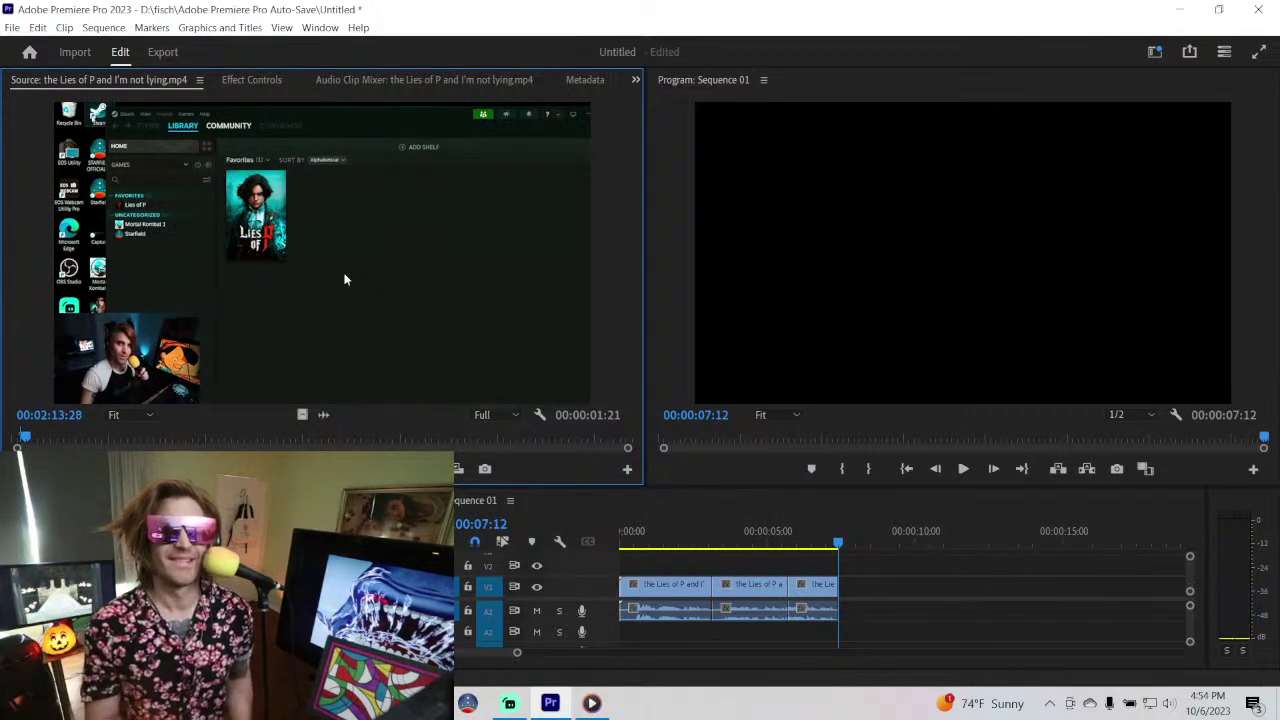
key("space")
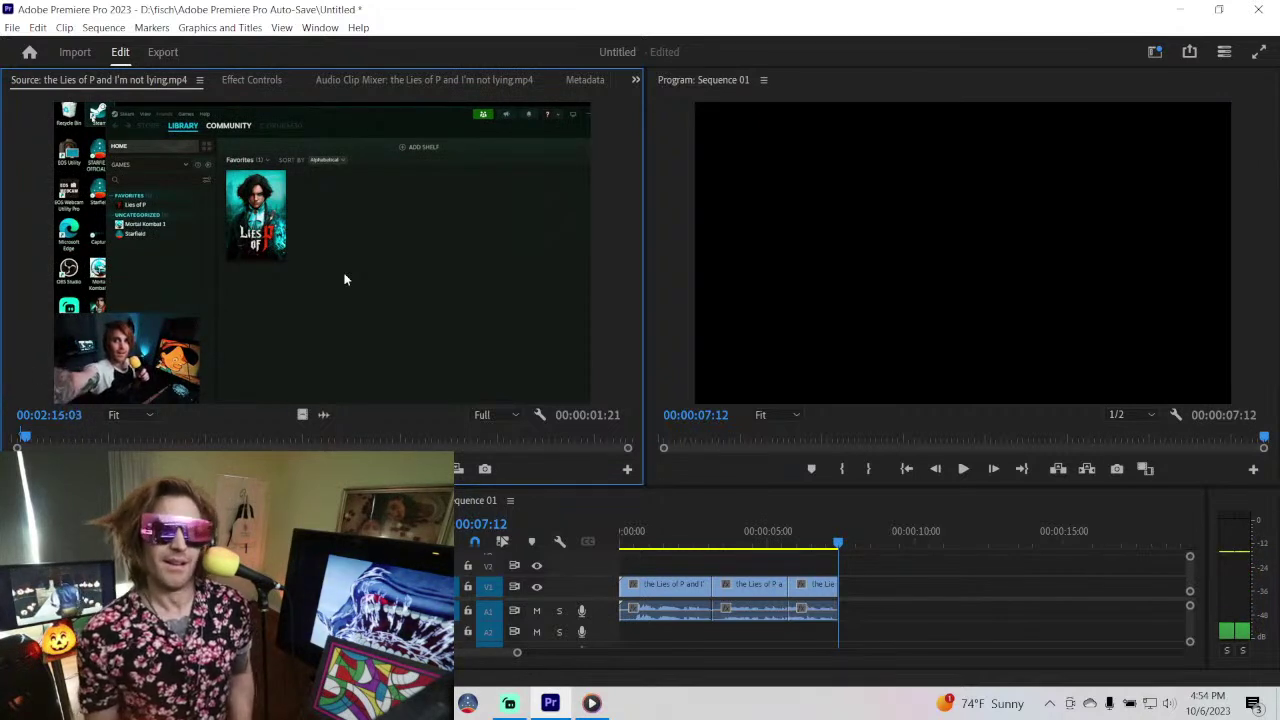
key("space")
key("space")
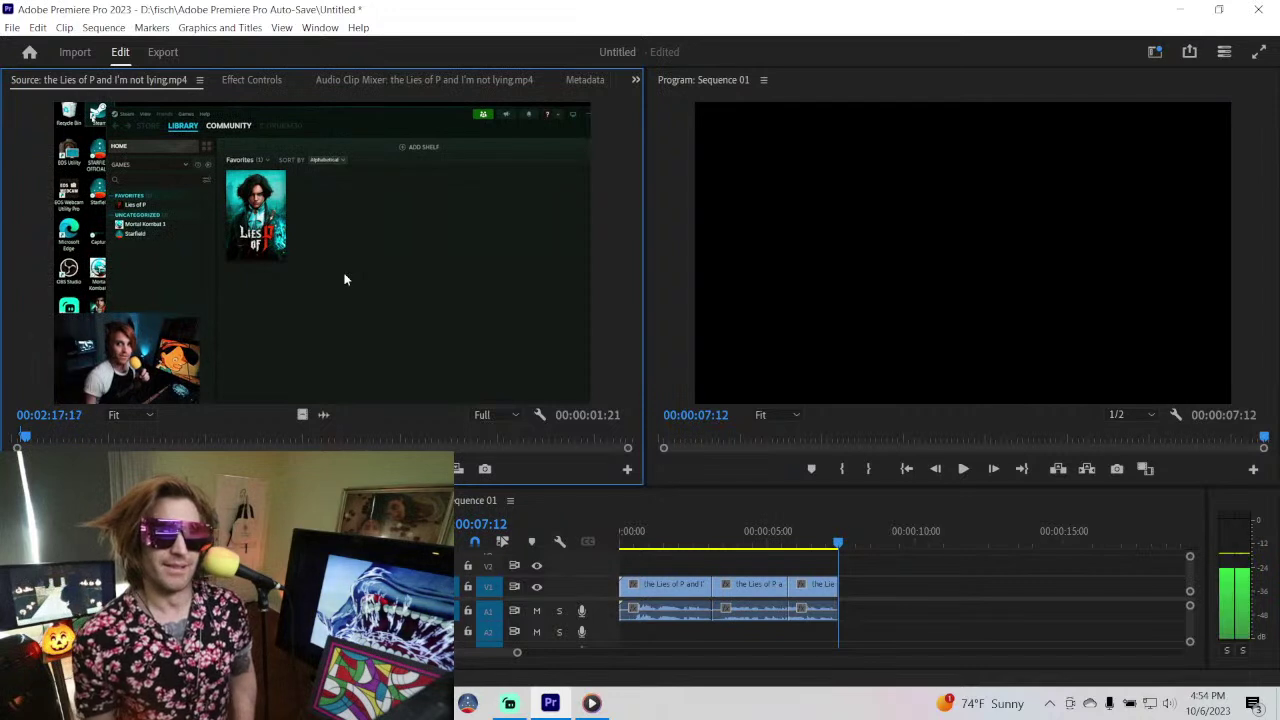
key("space")
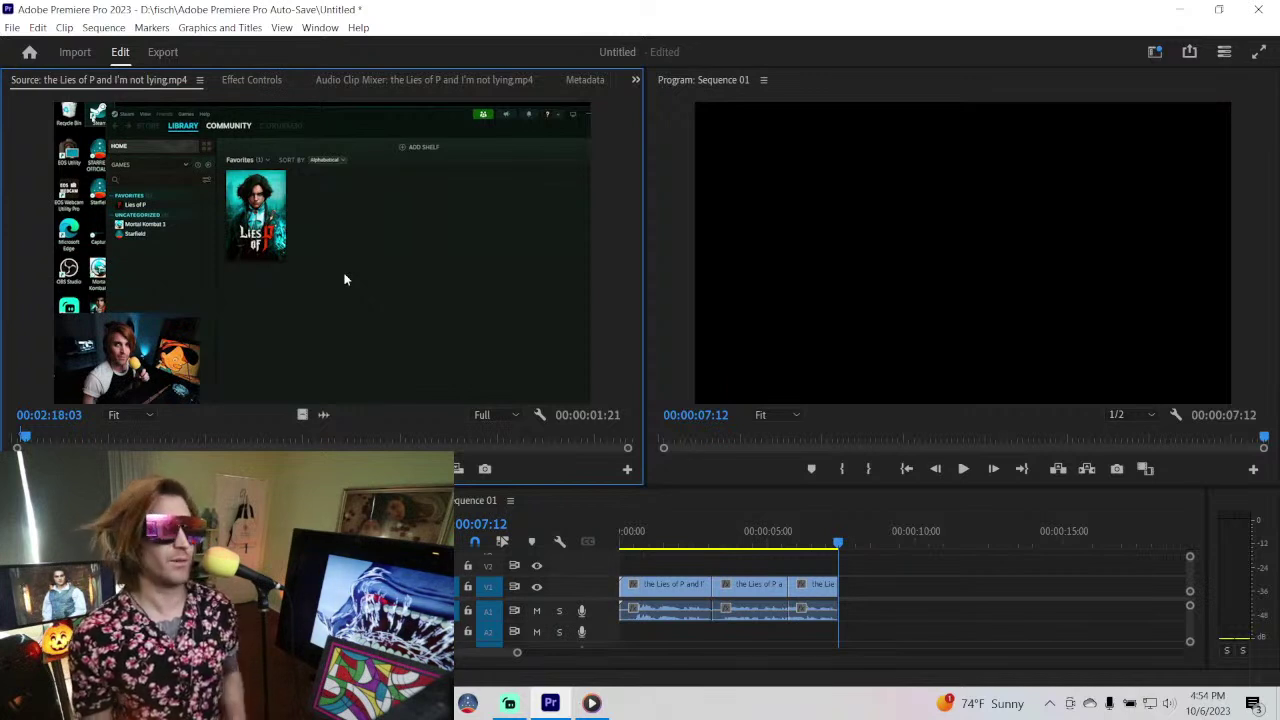
key("space")
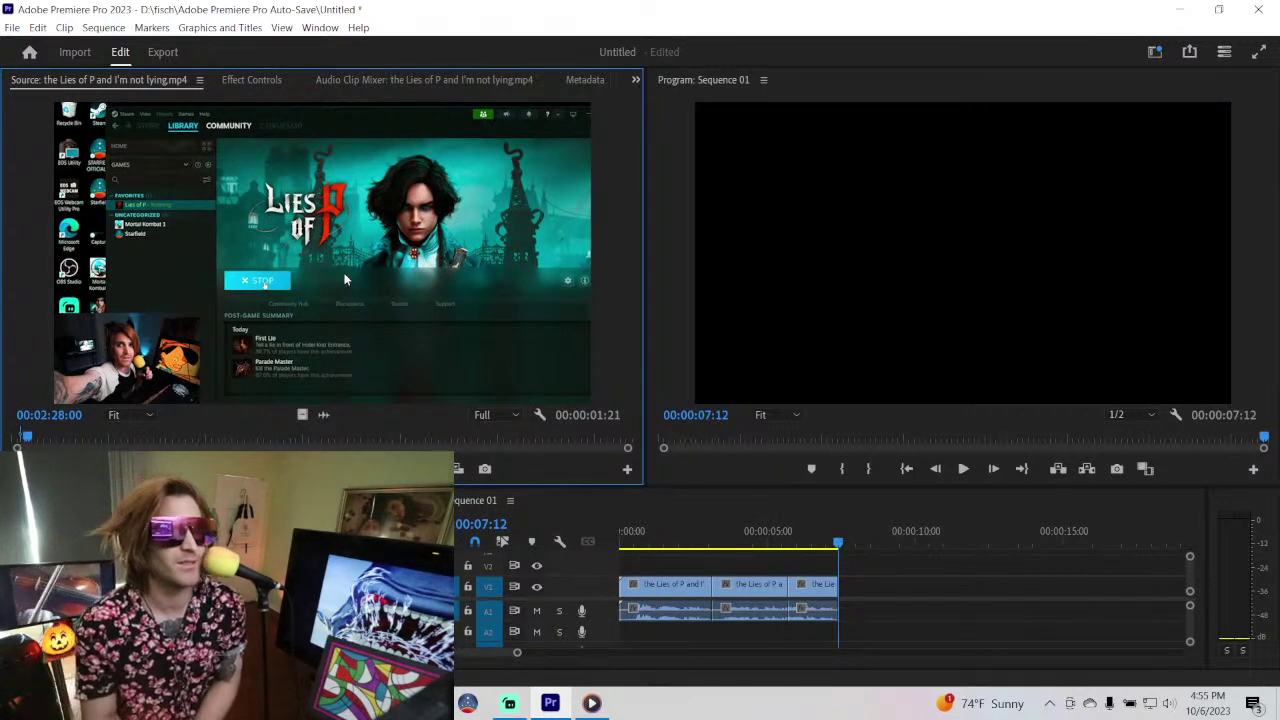
key("space")
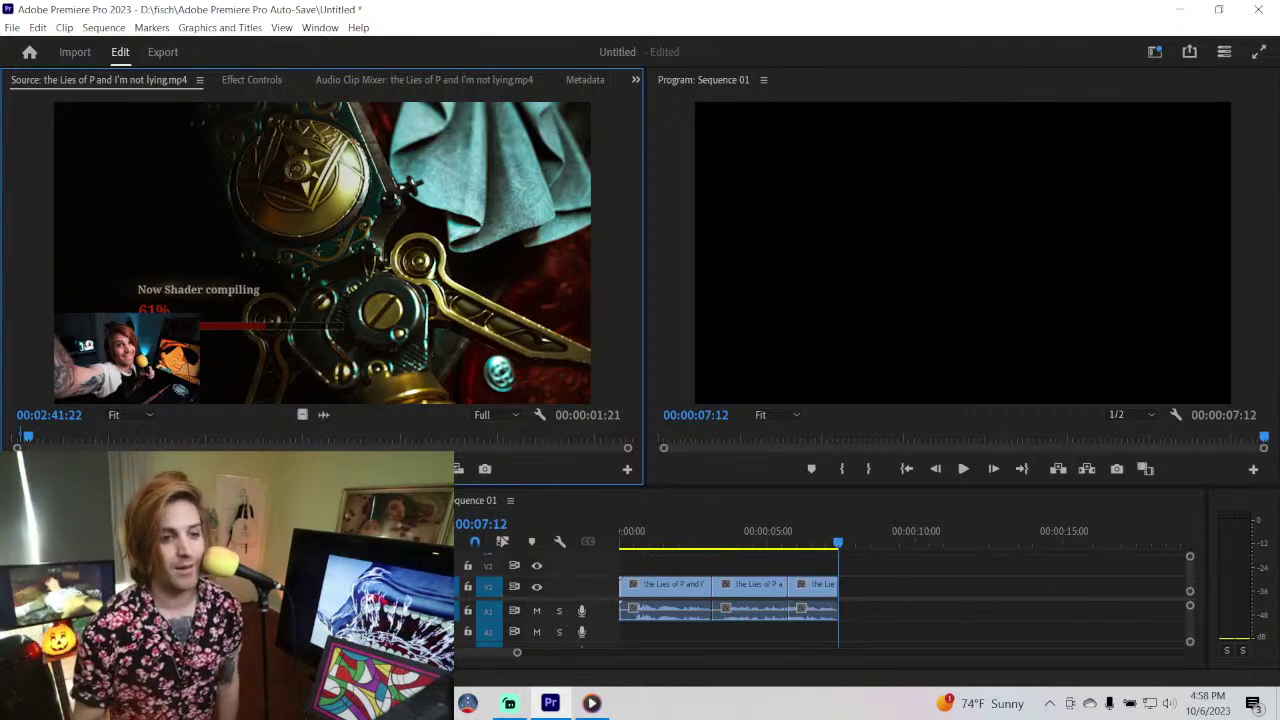
- Bring Streamlabs Desktop to the front and open its taskbar jump list
left_click(509, 704)
right_click(509, 704)
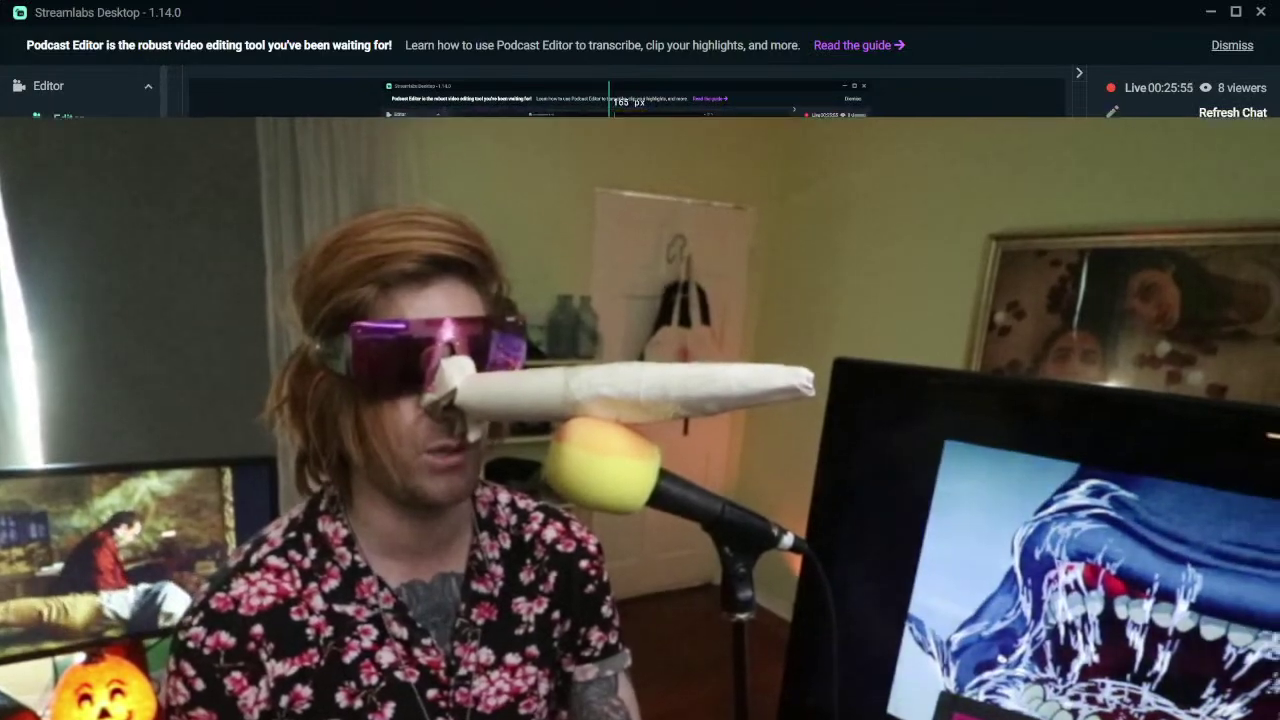
mouse_move(609, 100)
left_mouse_down()
mouse_move(519, 297)
mouse_move(663, 194)
left_mouse_up()
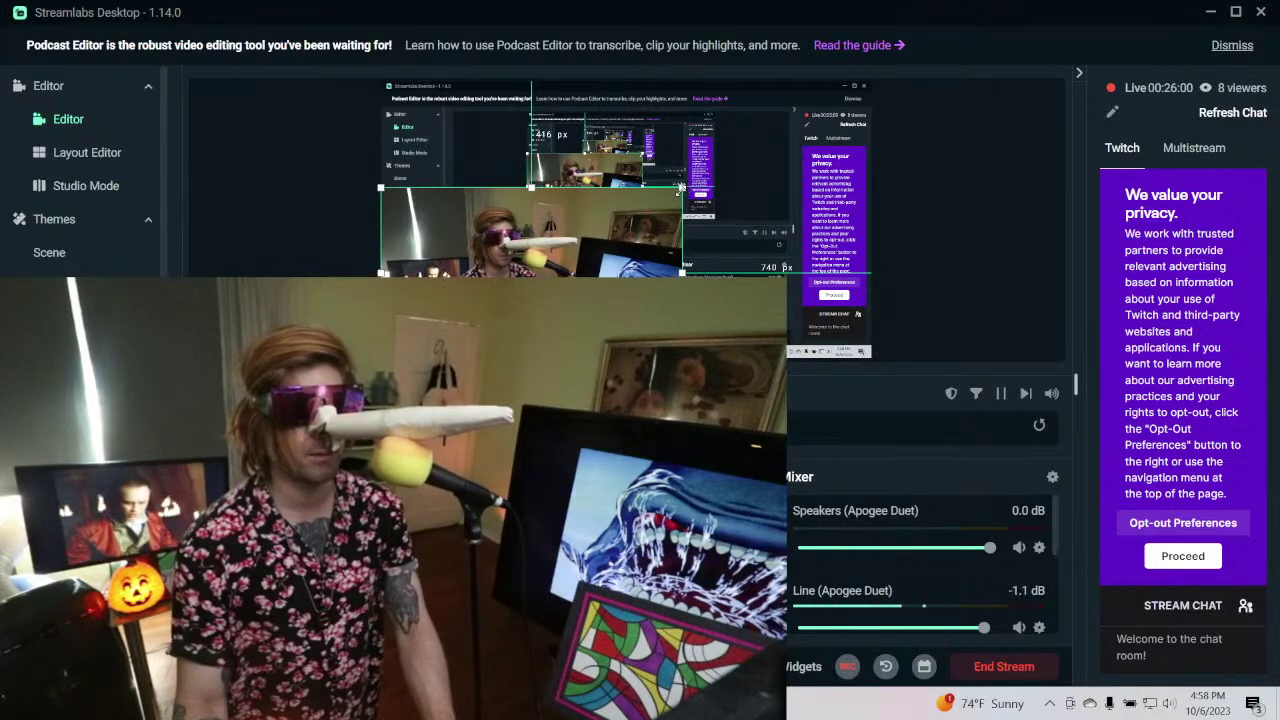
left_click_drag(684, 187, 533, 258)
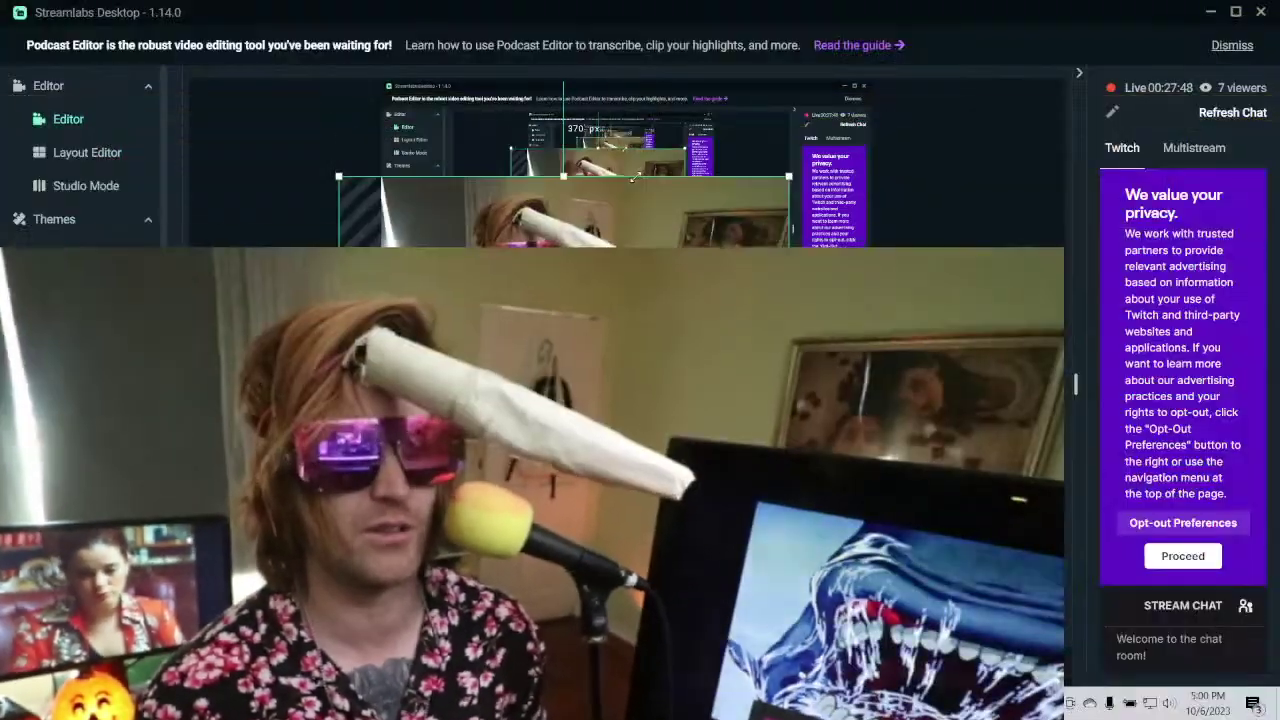
- Shrink the Video Capture Device webcam overlay into the lower-left corner, then return to Premiere Pro
left_click_drag(633, 178, 535, 198)
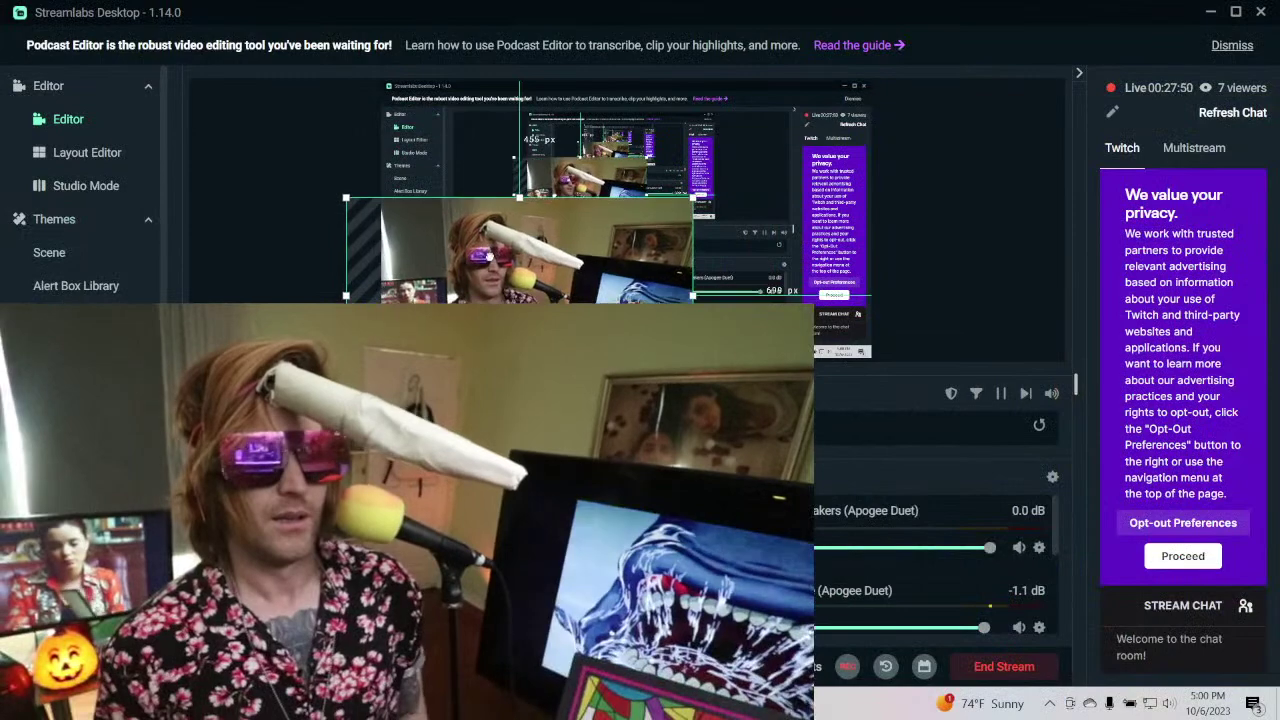
left_click_drag(675, 225, 675, 190)
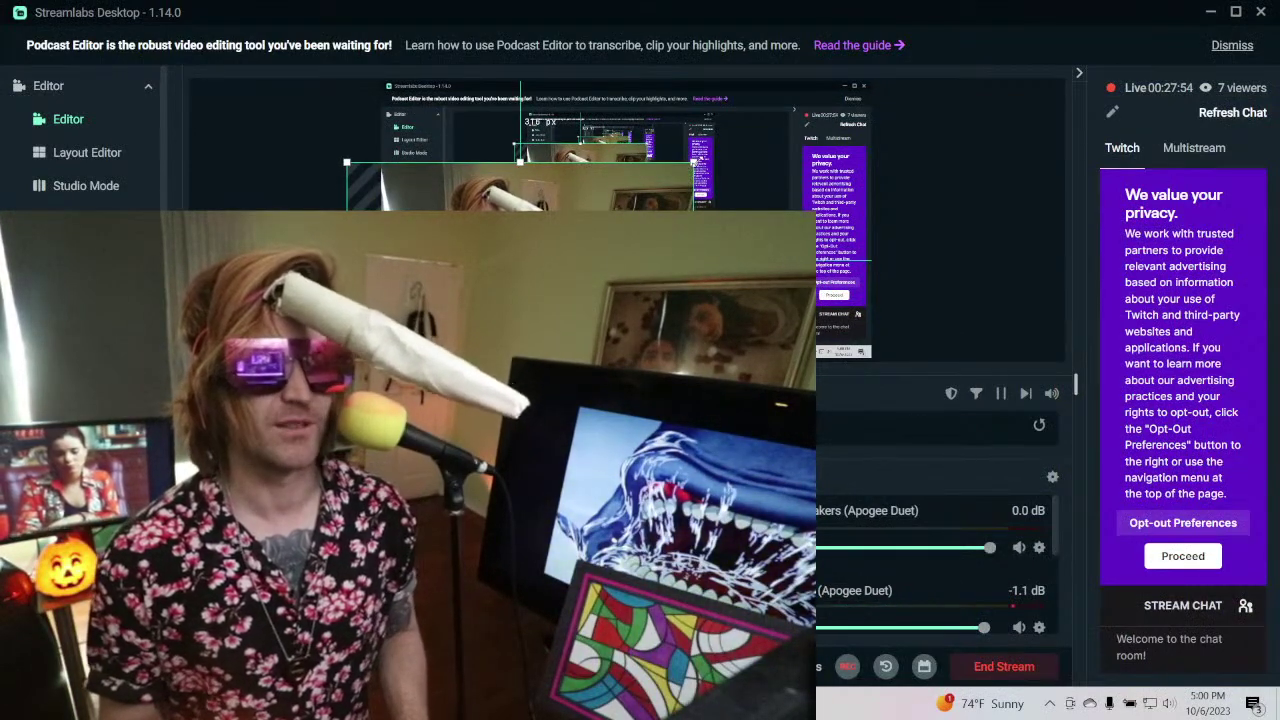
left_click_drag(346, 162, 350, 250)
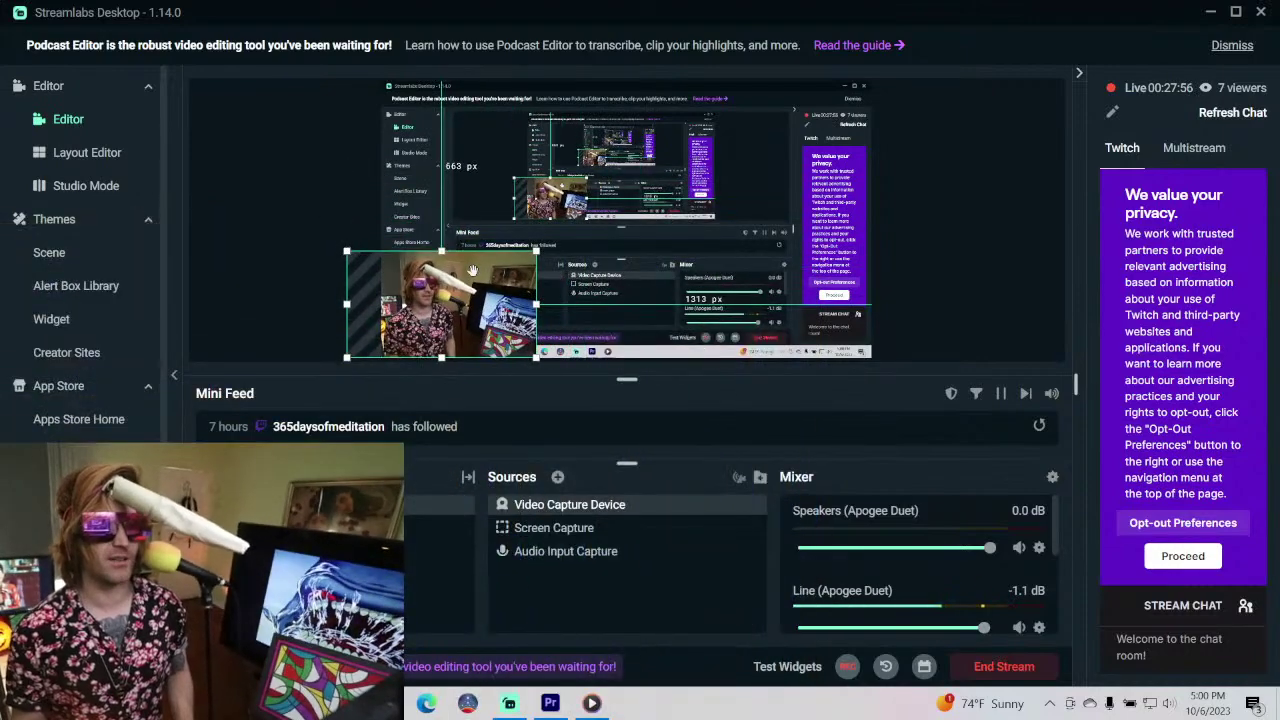
left_click_drag(473, 270, 513, 268)
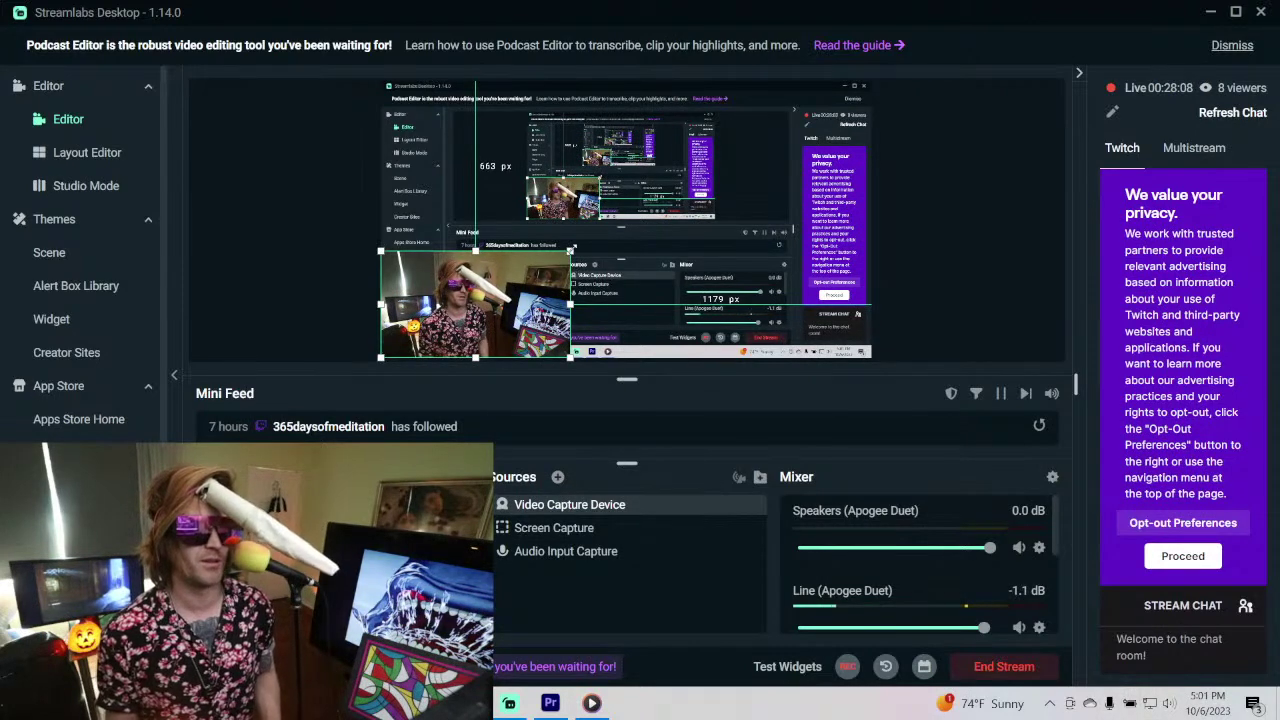
left_click_drag(572, 248, 511, 263)
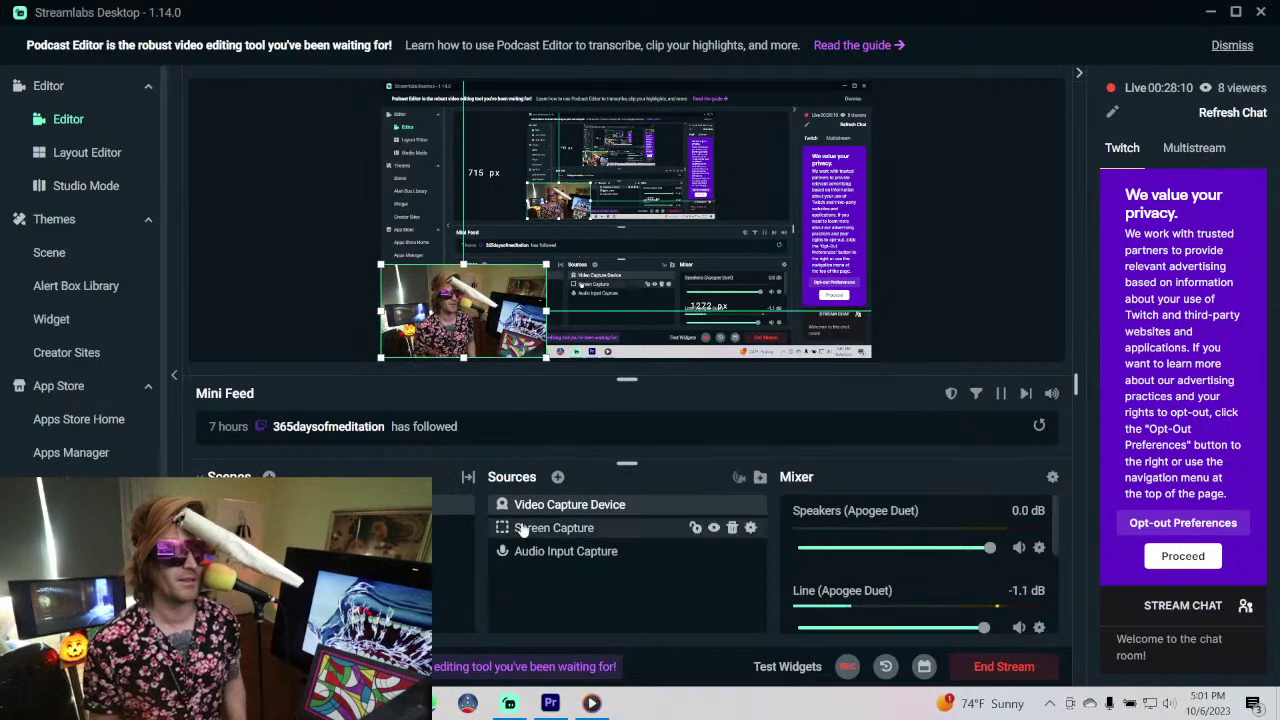
left_click(552, 704)
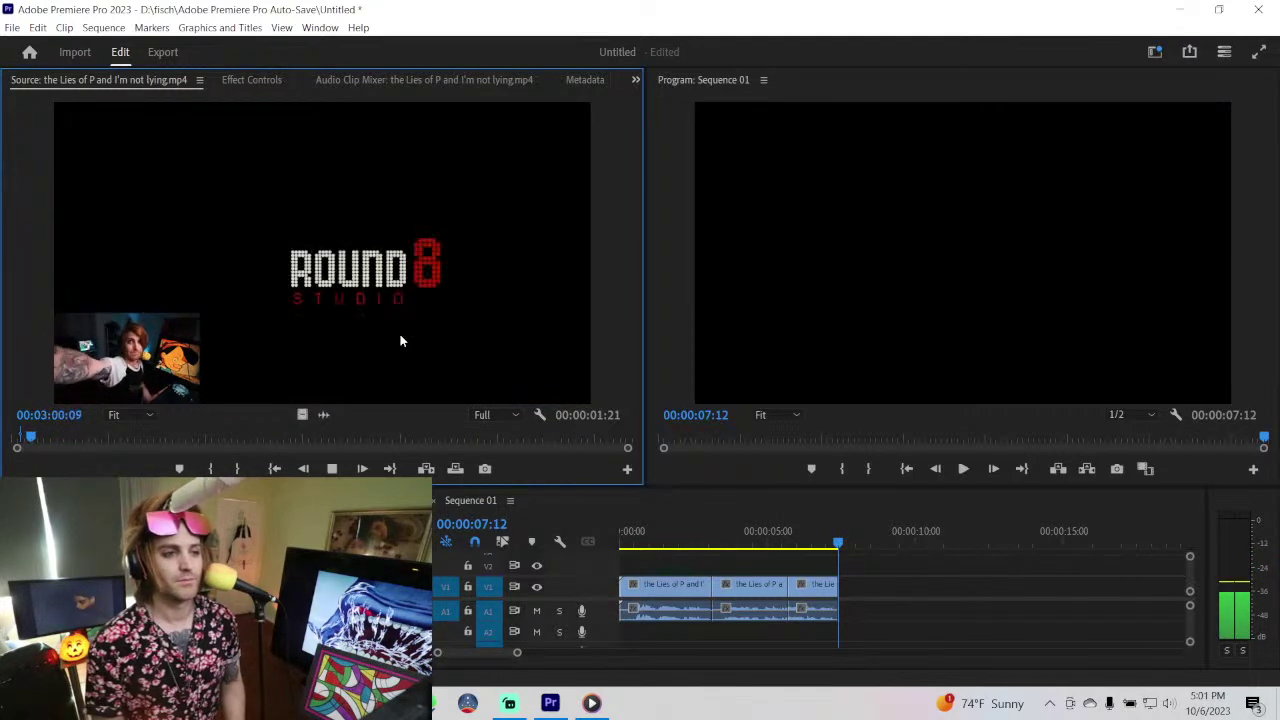
- Review the source footage maximized from about 3:15 to past 5:00, stopping at 4:34 and 4:58
key("space")
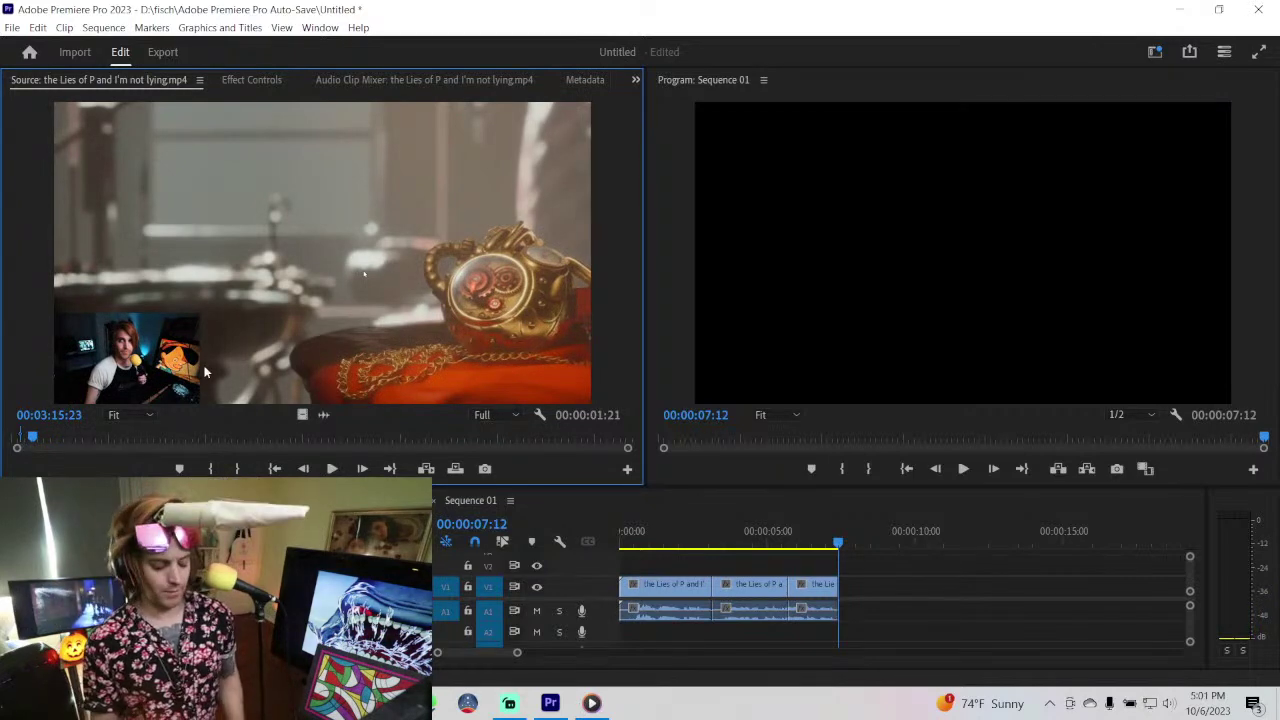
key("grave")
key("grave")
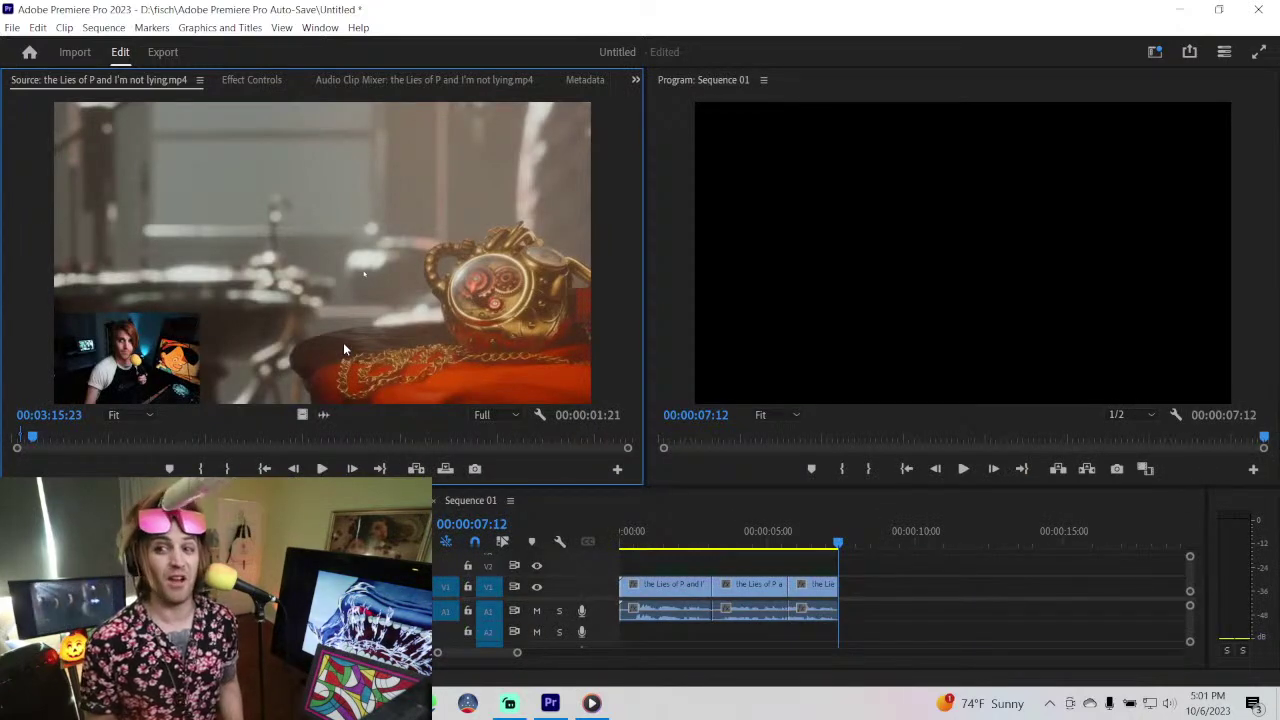
key("space")
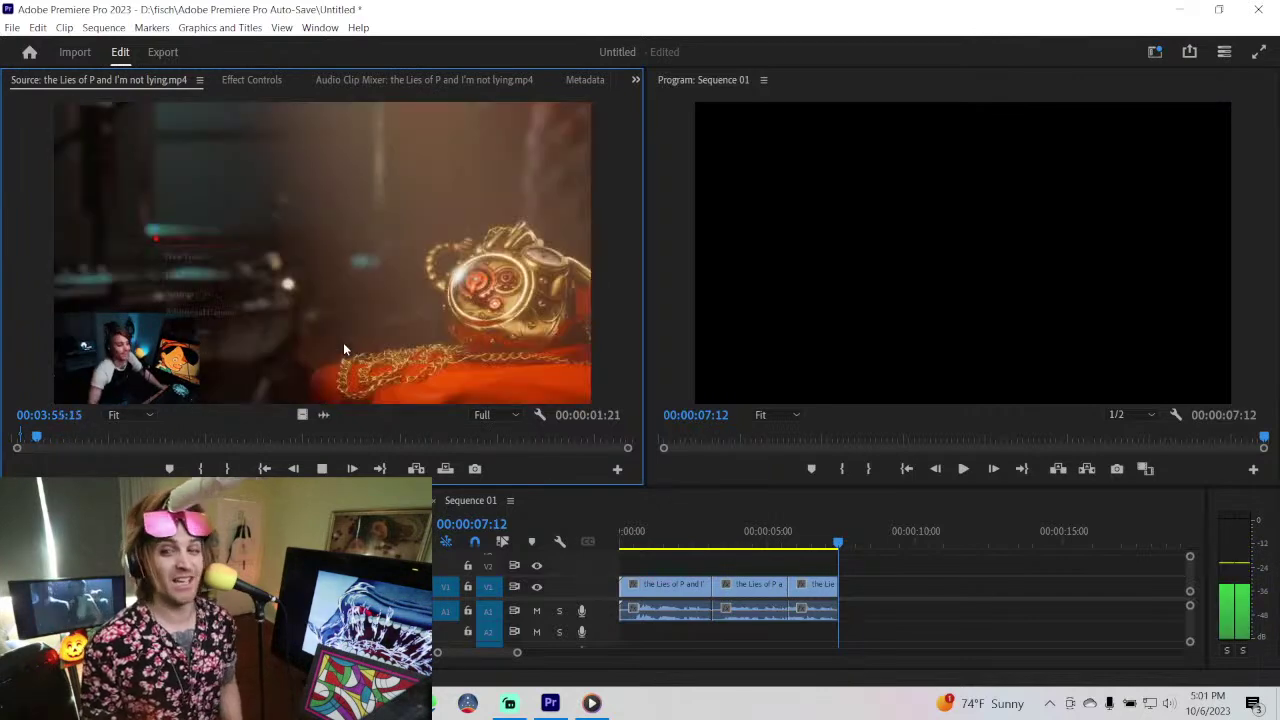
key("space")
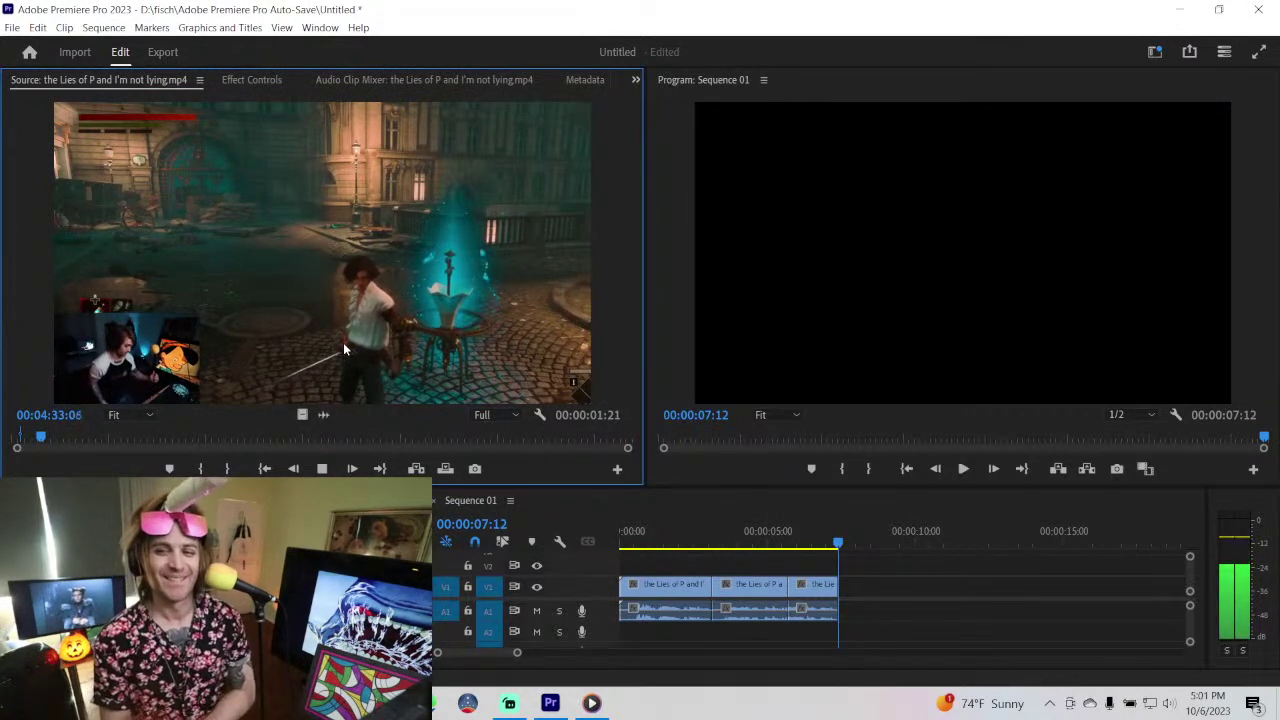
key("space")
key("l")
key("l")
key("l")
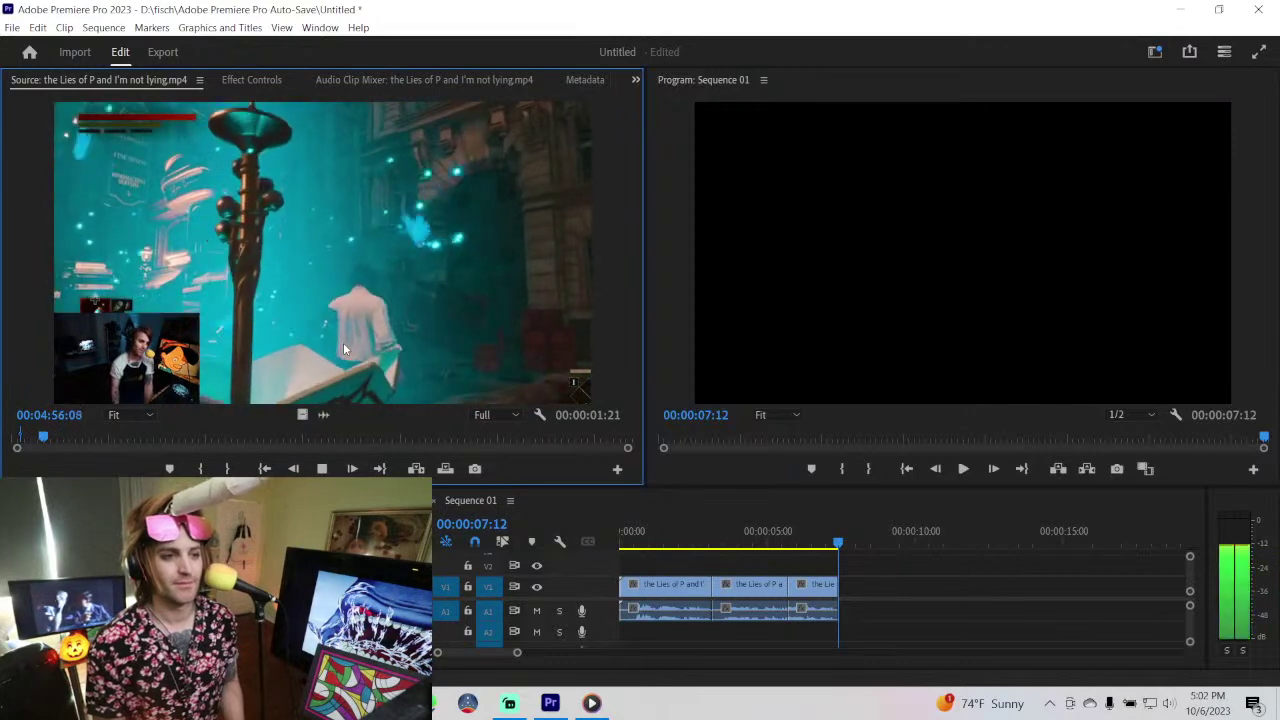
key("space")
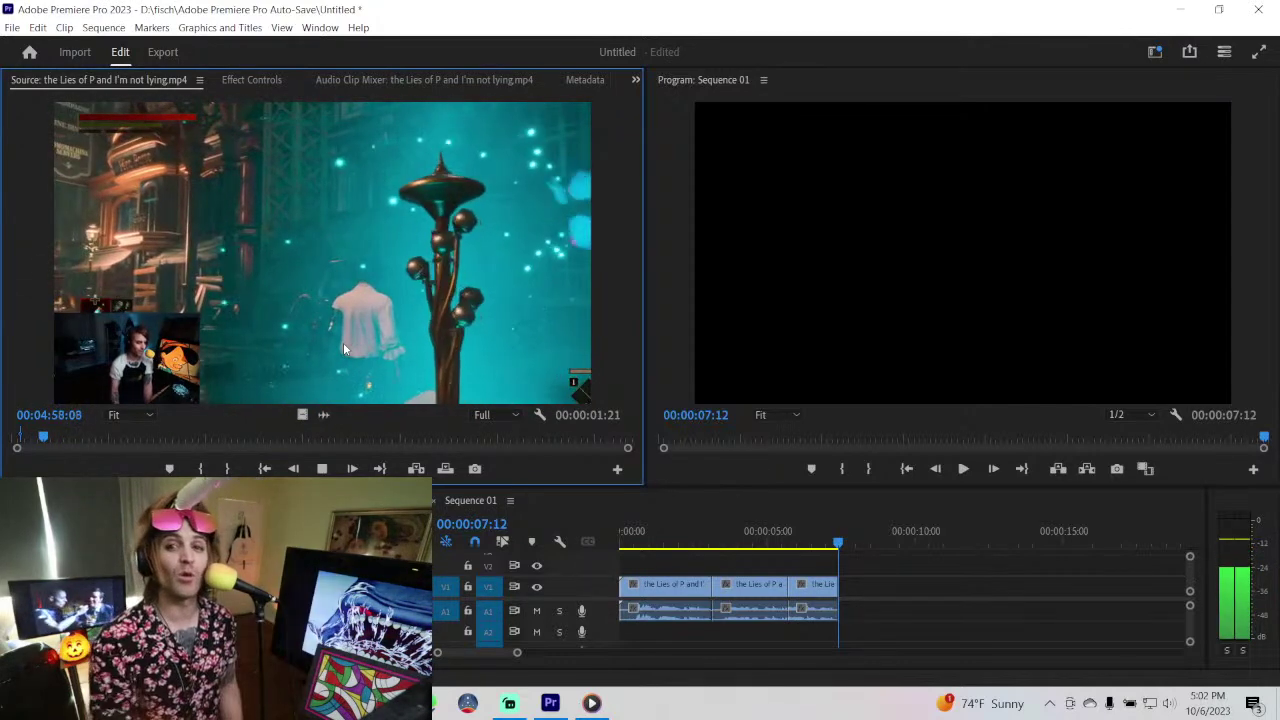
key("grave")
key("space")
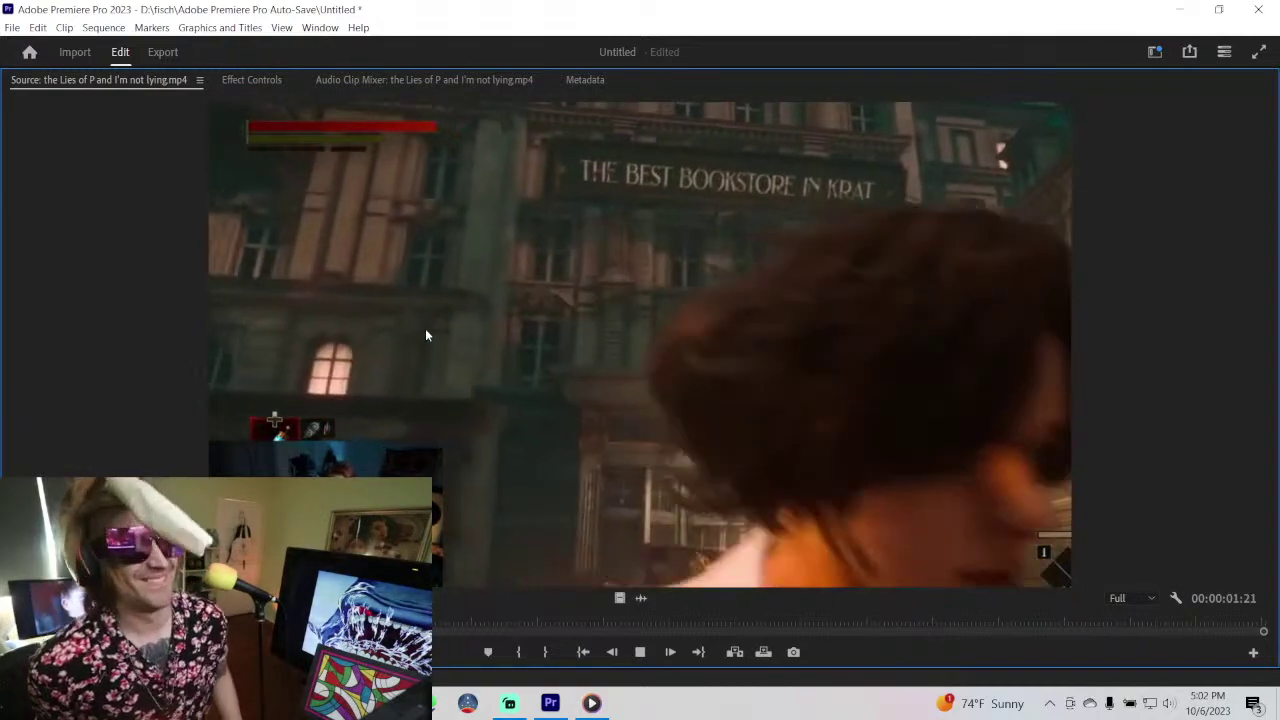
- Toggle the Source monitor between full and normal size while playing, stopping at 5:30
key("grave")
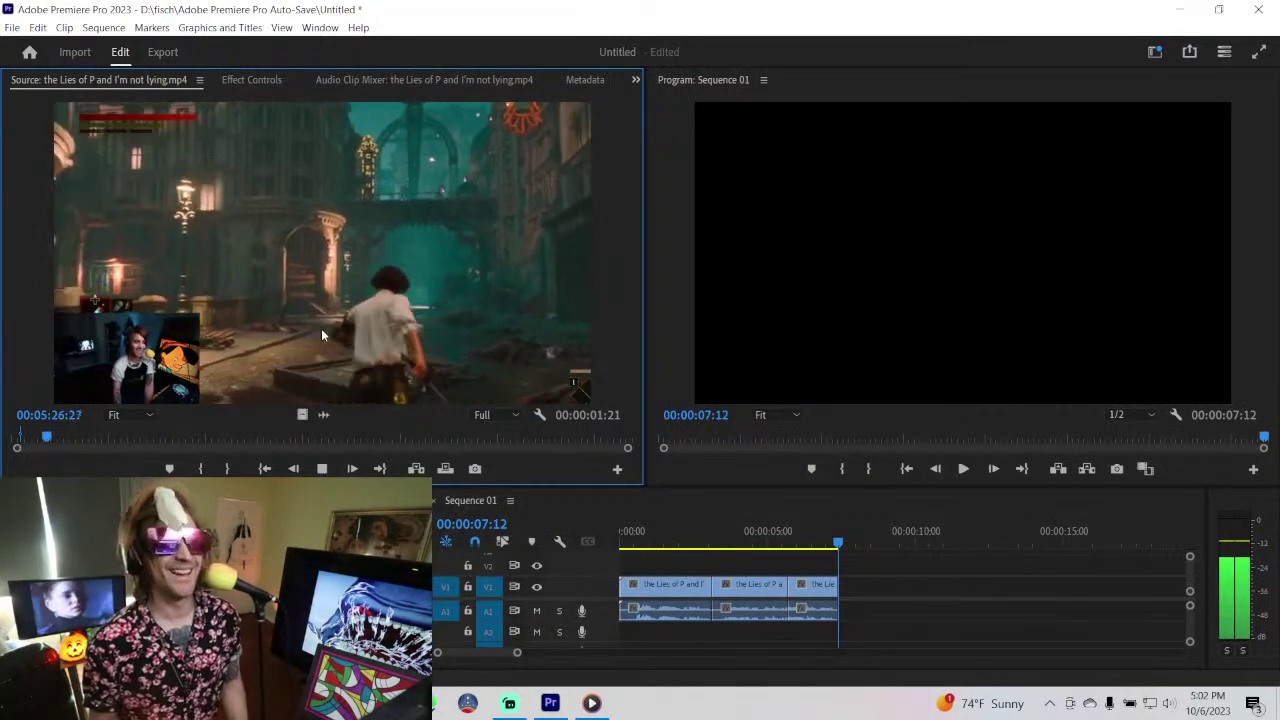
key("grave")
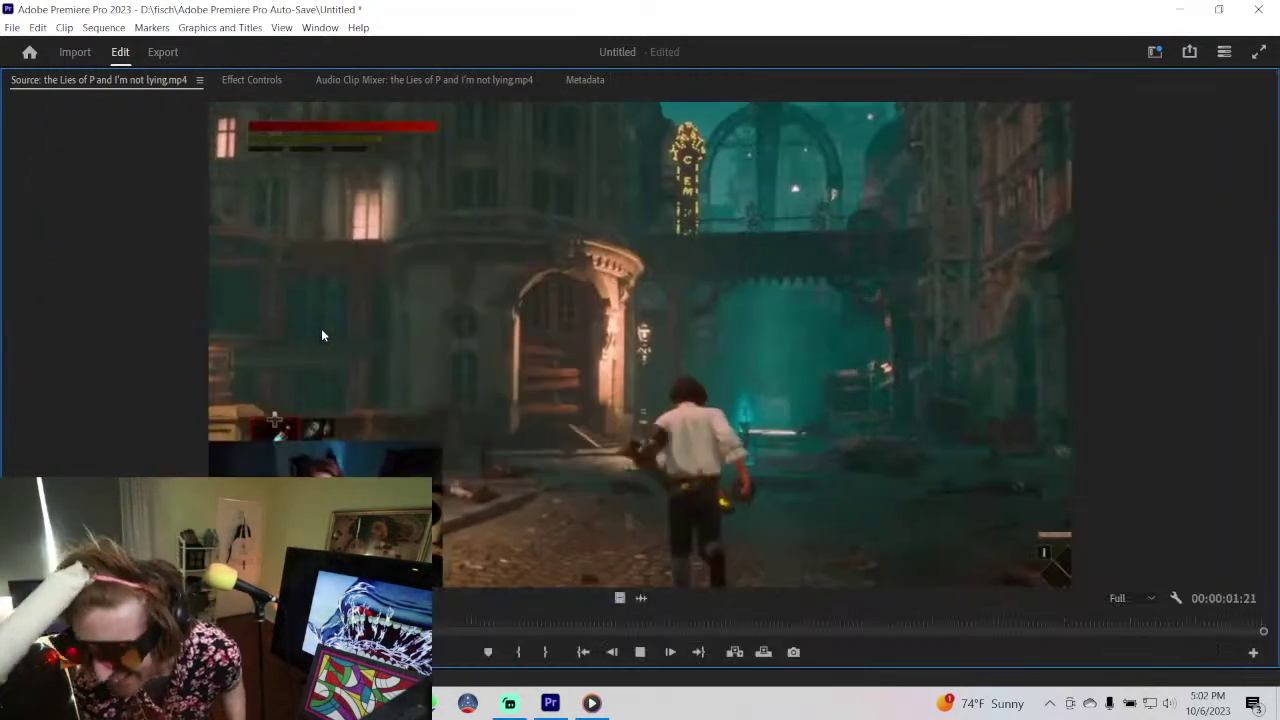
key("grave")
key("space")
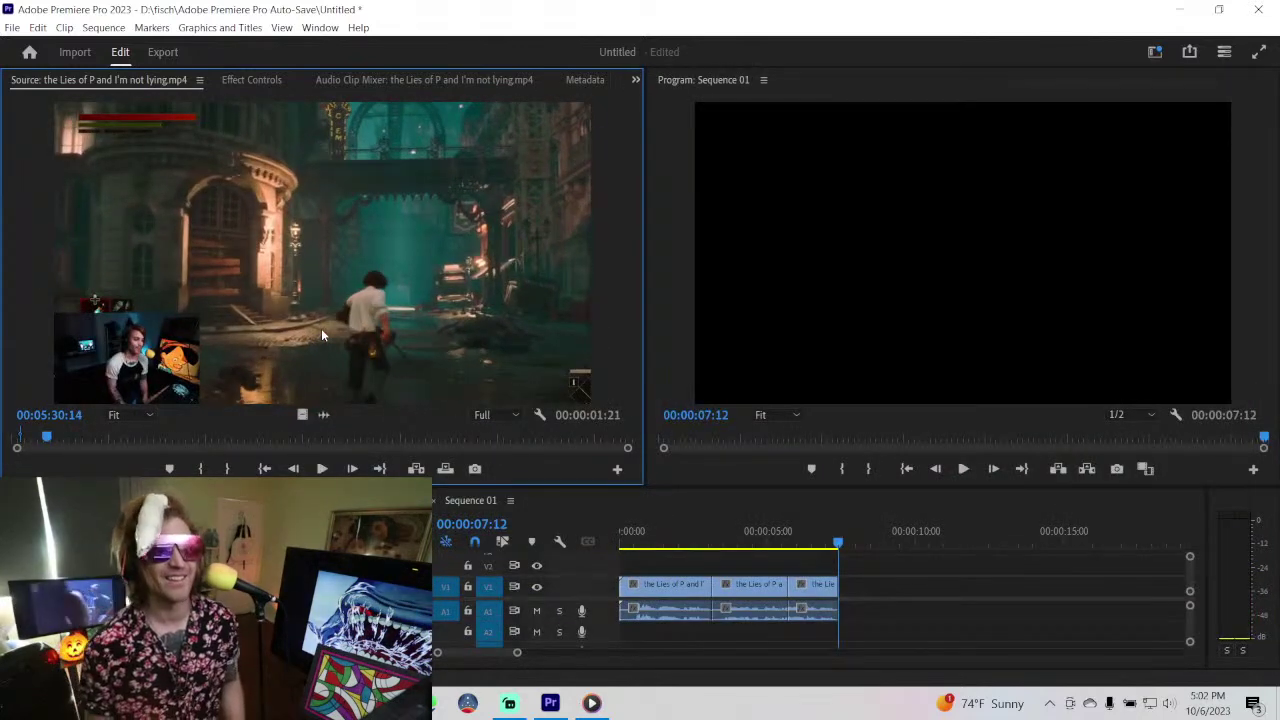
key("space")
key("grave")
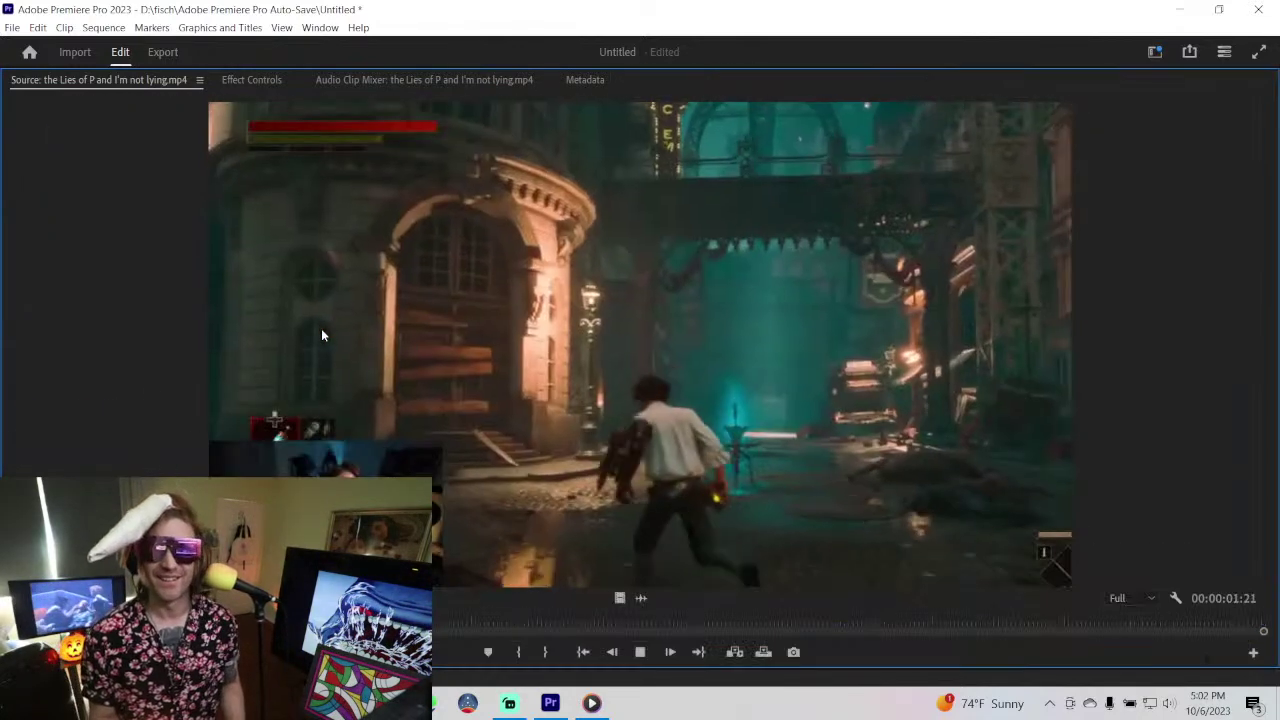
key("grave")
key("space")
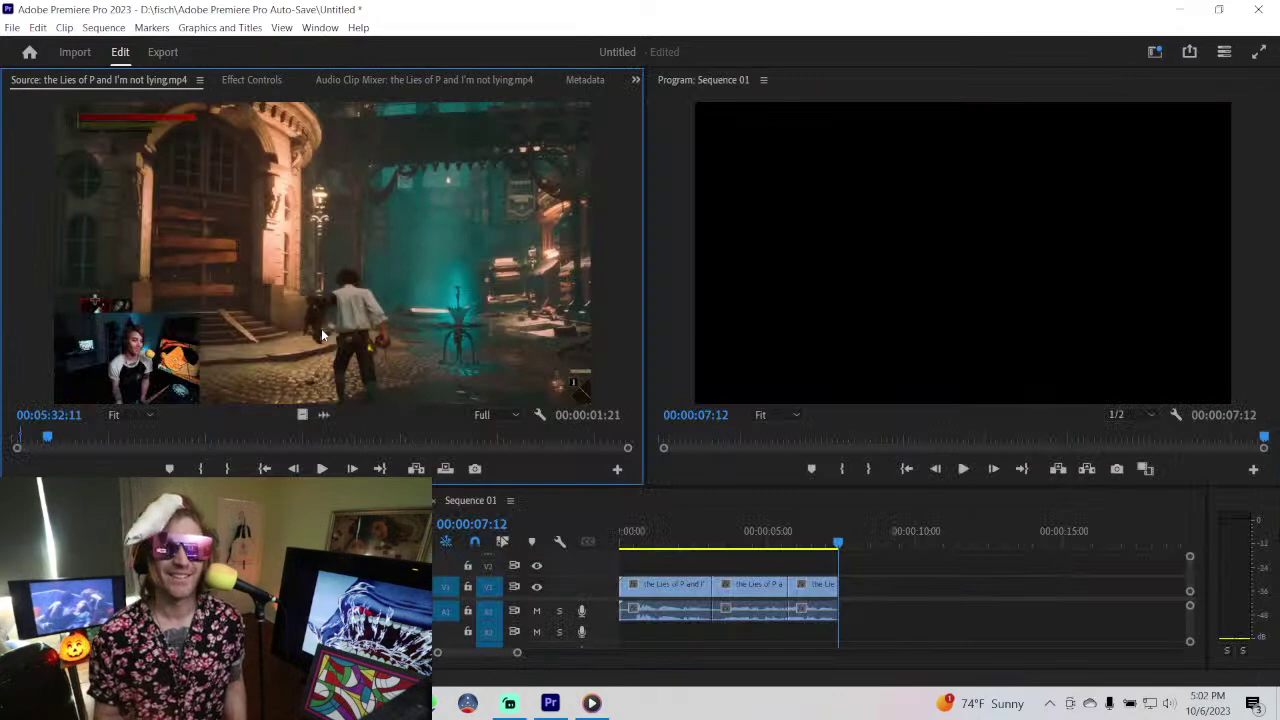
- Play the source footage full size up to about 5:52, then continue at normal size
key("space")
key("grave")
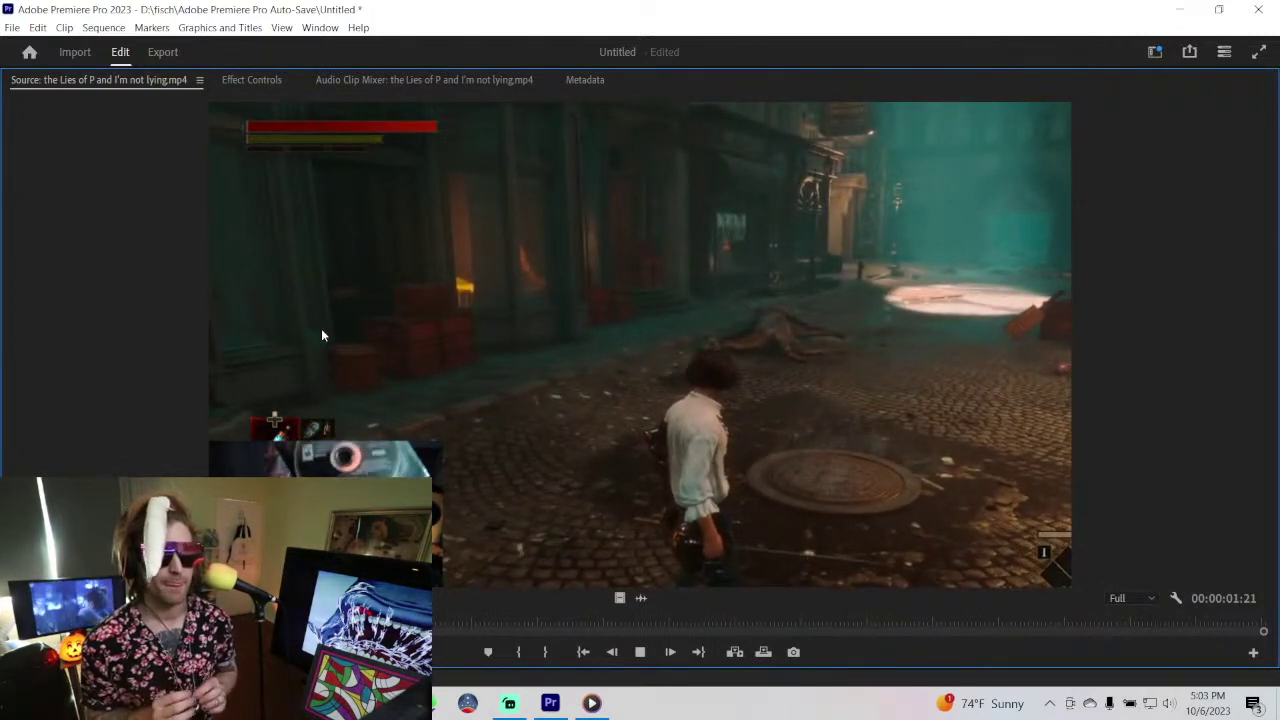
key("space")
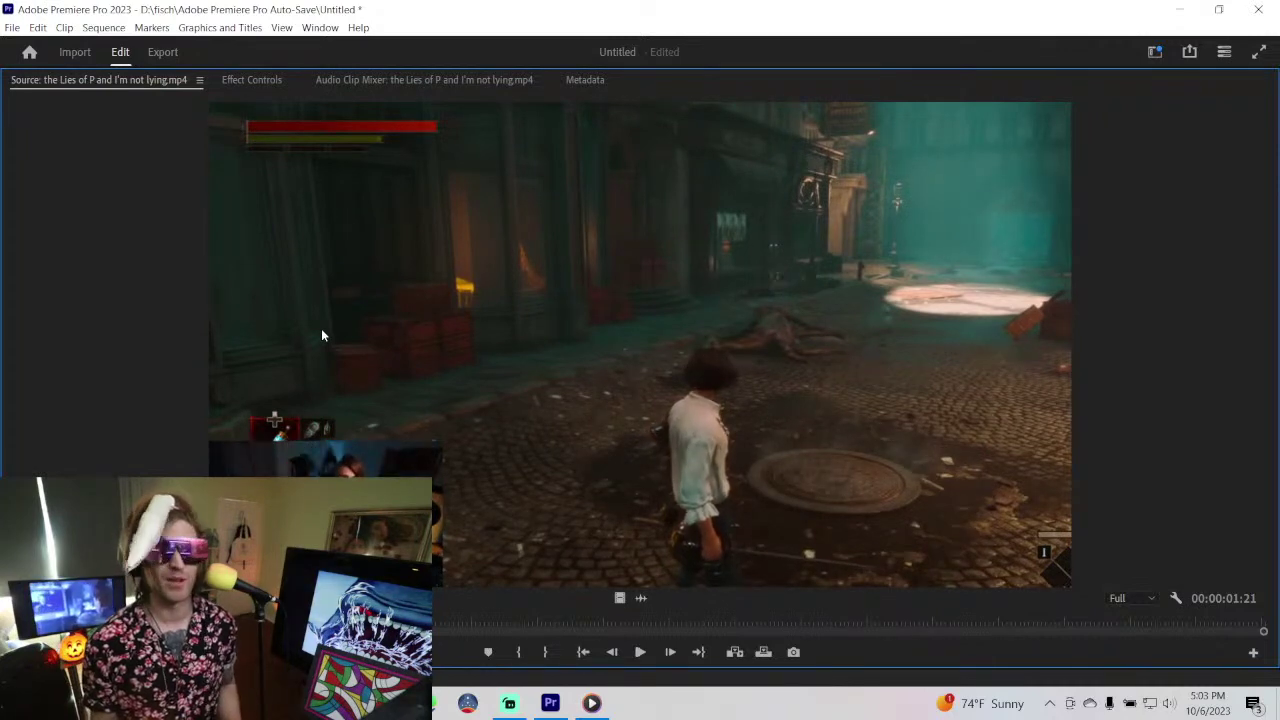
key("grave")
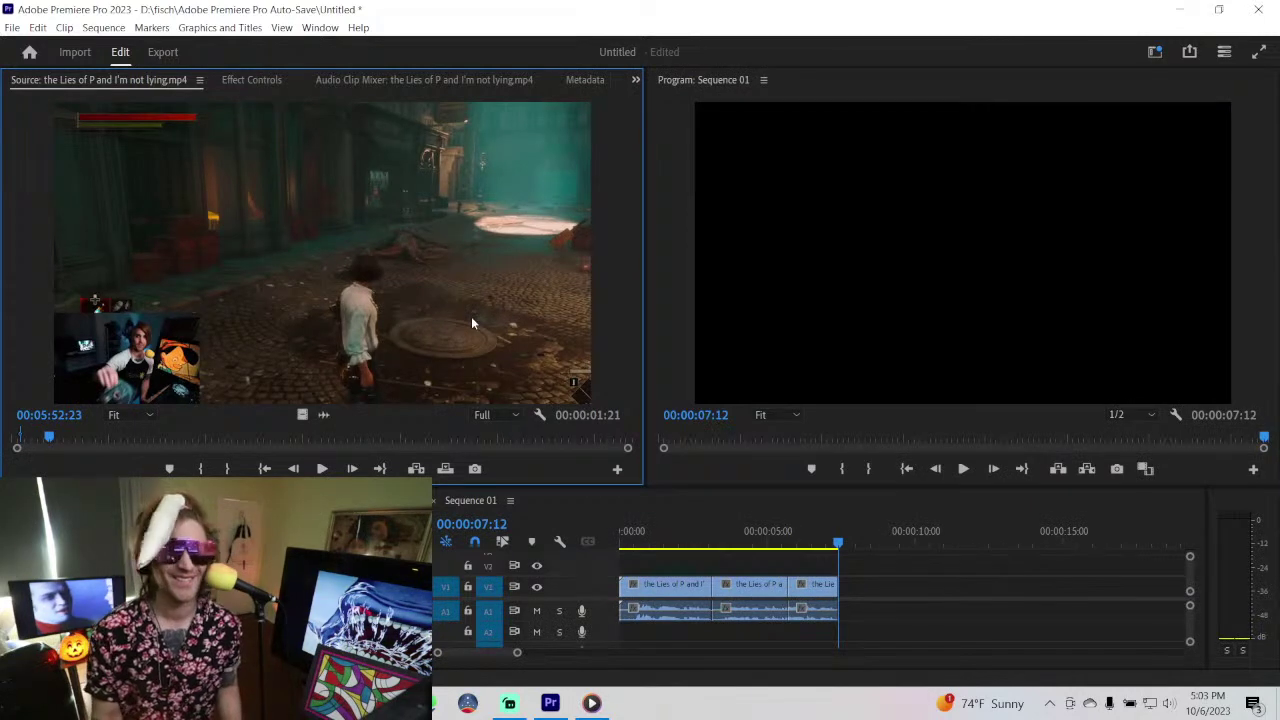
key("grave")
key("grave")
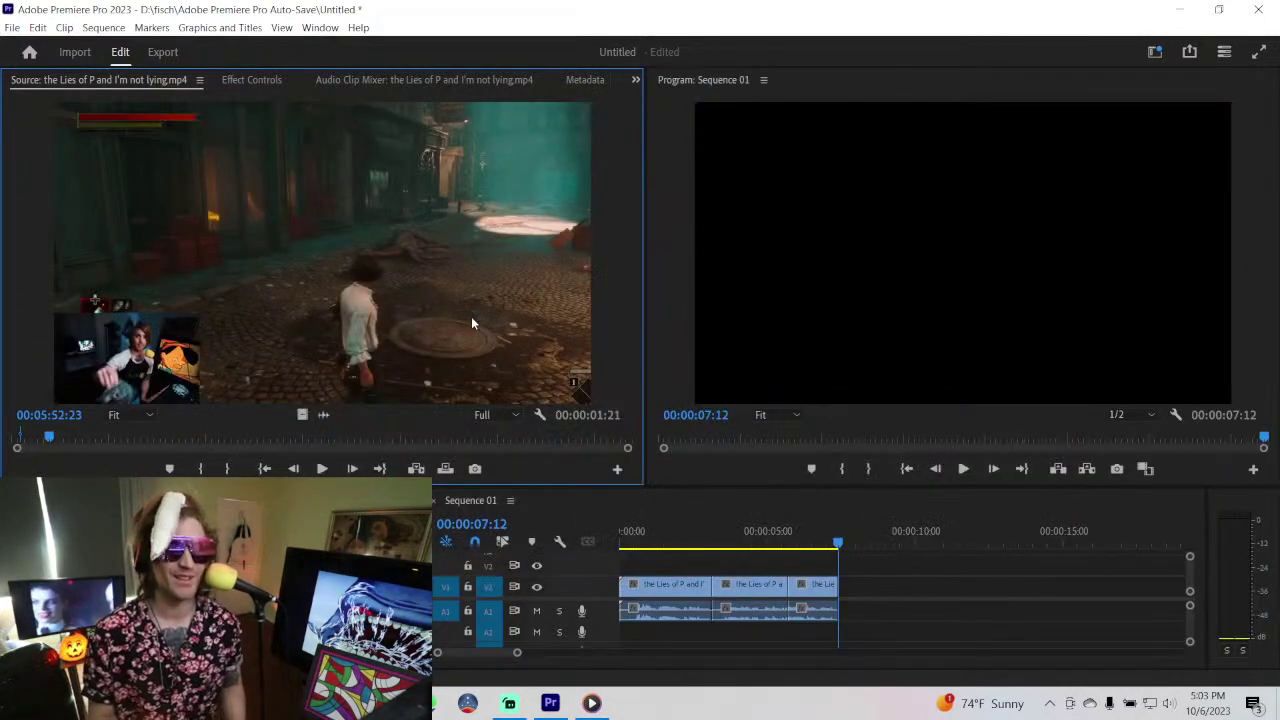
key("space")
- Play the 7-second Sequence 01, then fast-forward the Lies of P source to about 00:06:14
left_click(923, 565)
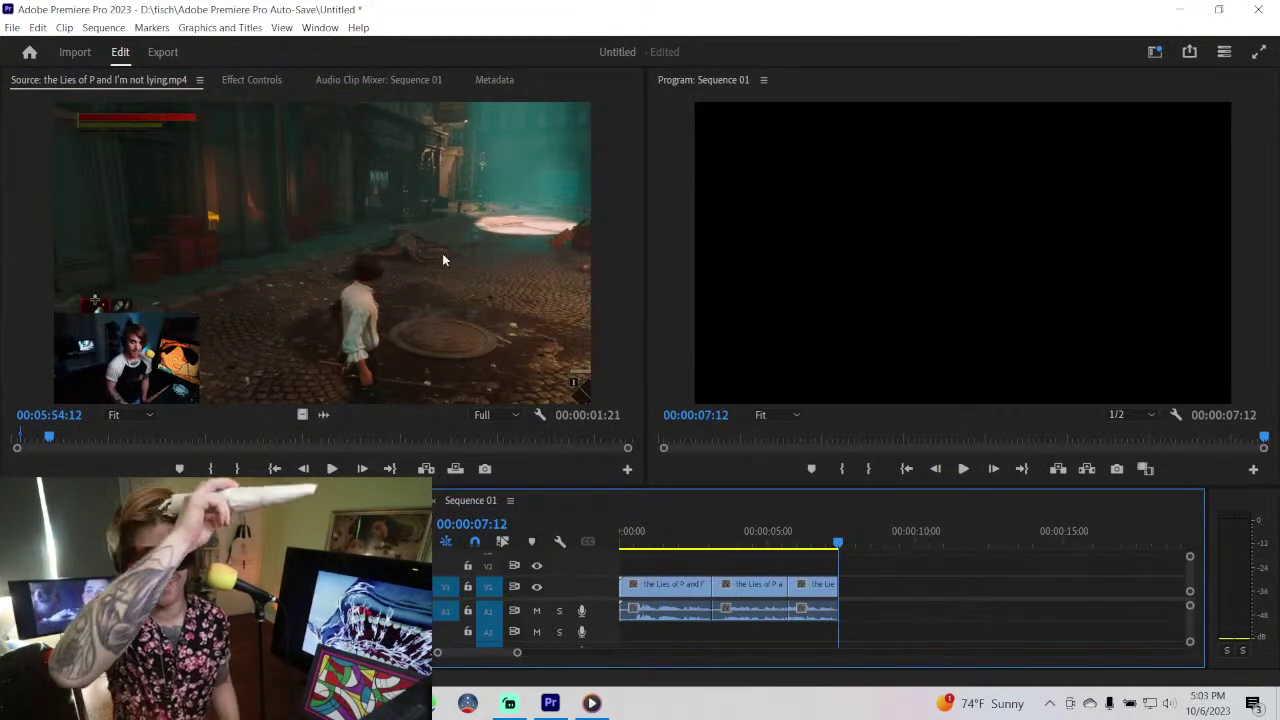
key("space")
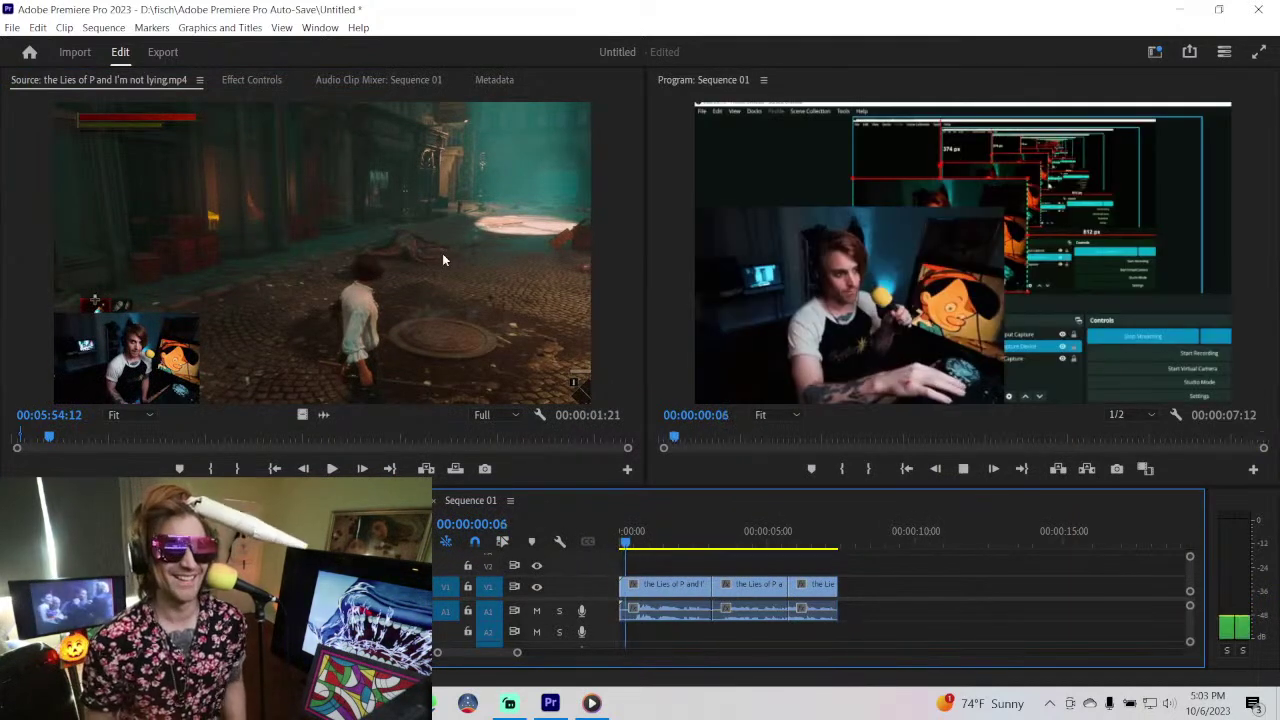
left_click(505, 268)
key("space")
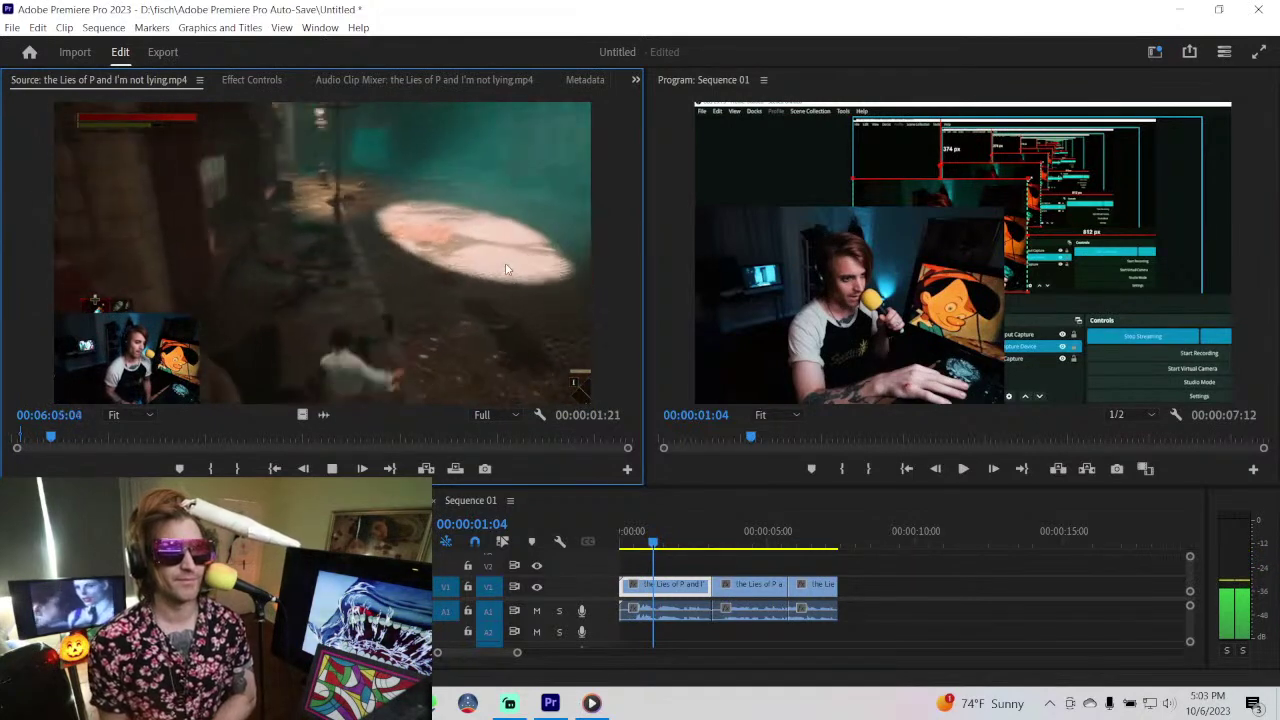
key("l")
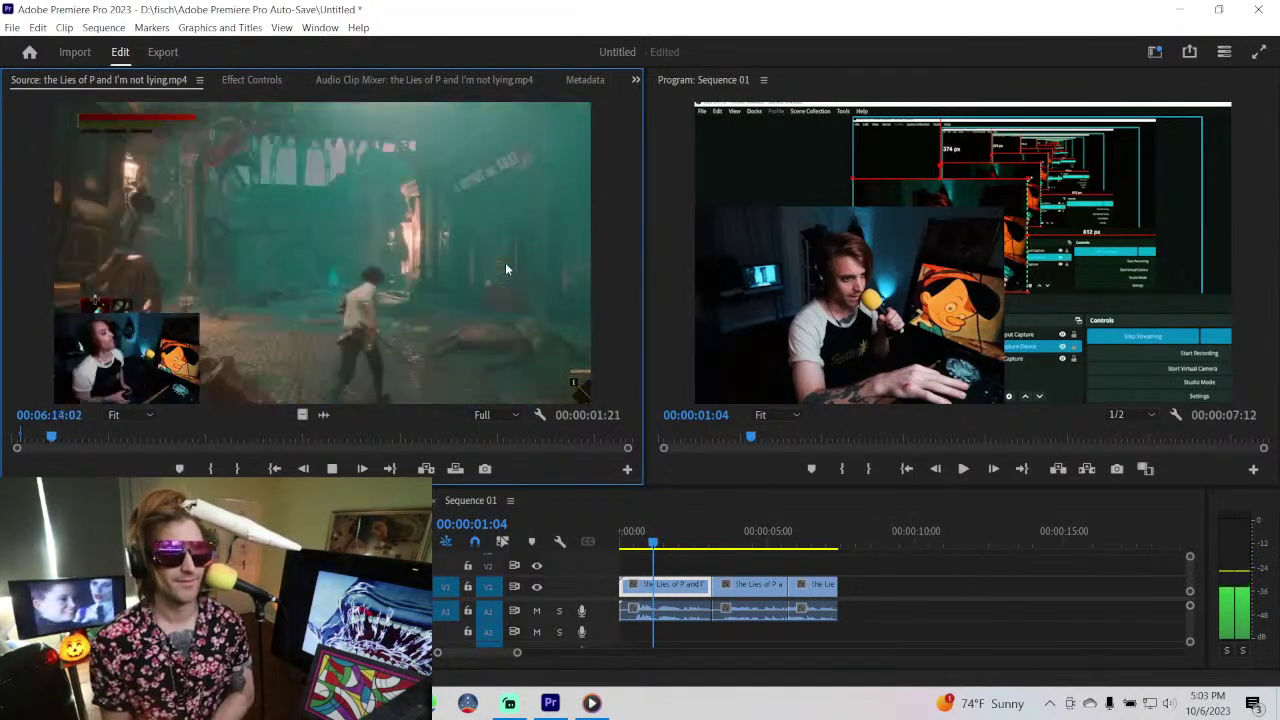
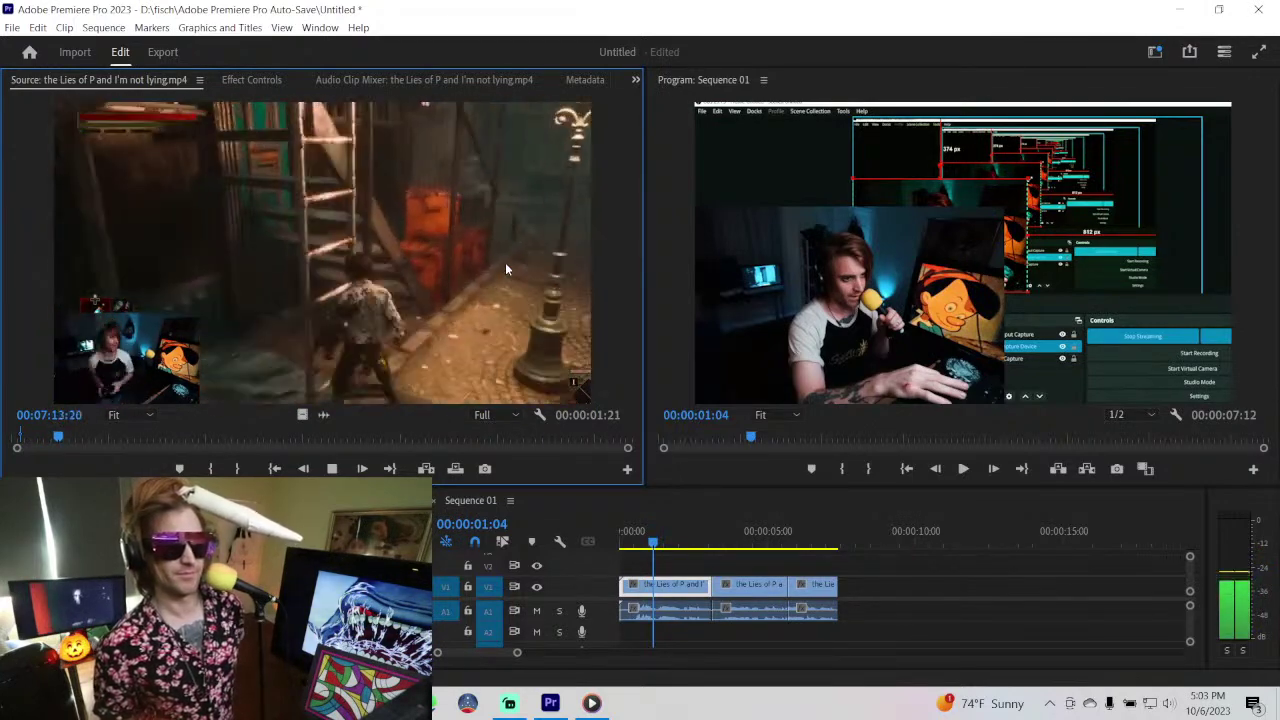
- Mark an Out point after the scaffolding climb and append that excerpt as a fourth clip on V1/A1
key("j")
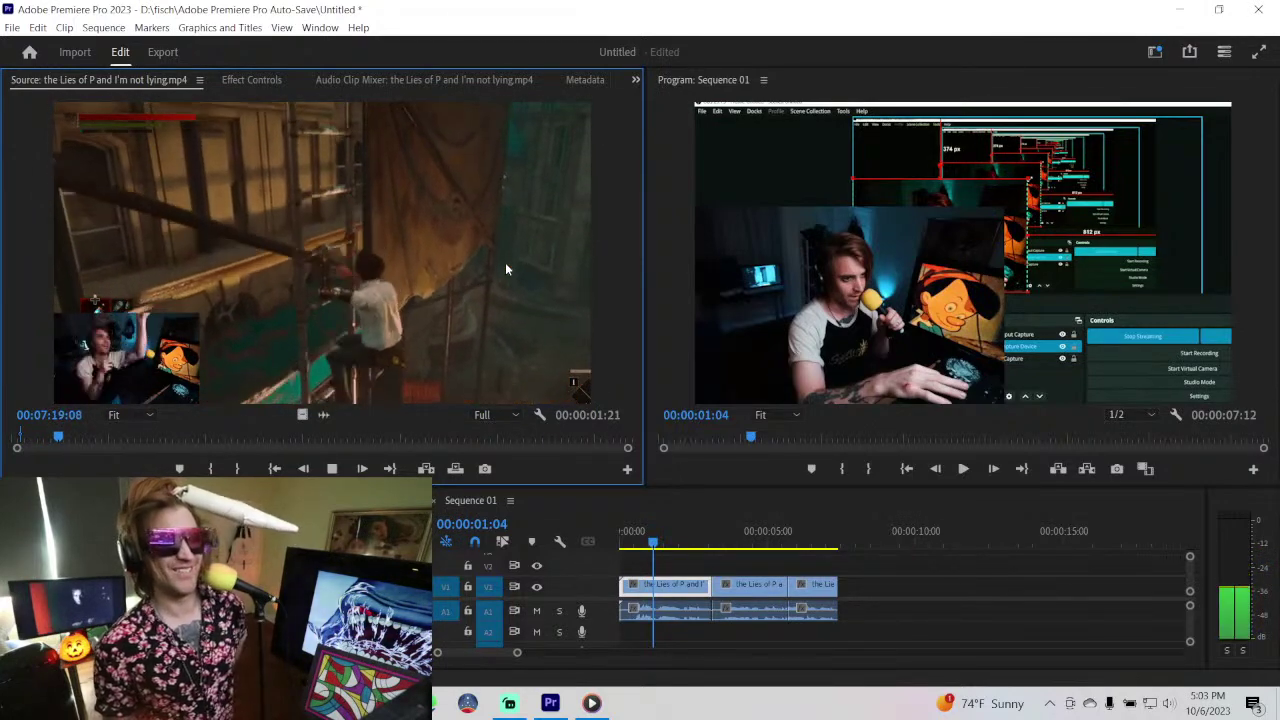
key("k")
key("ctrl+shift+x")
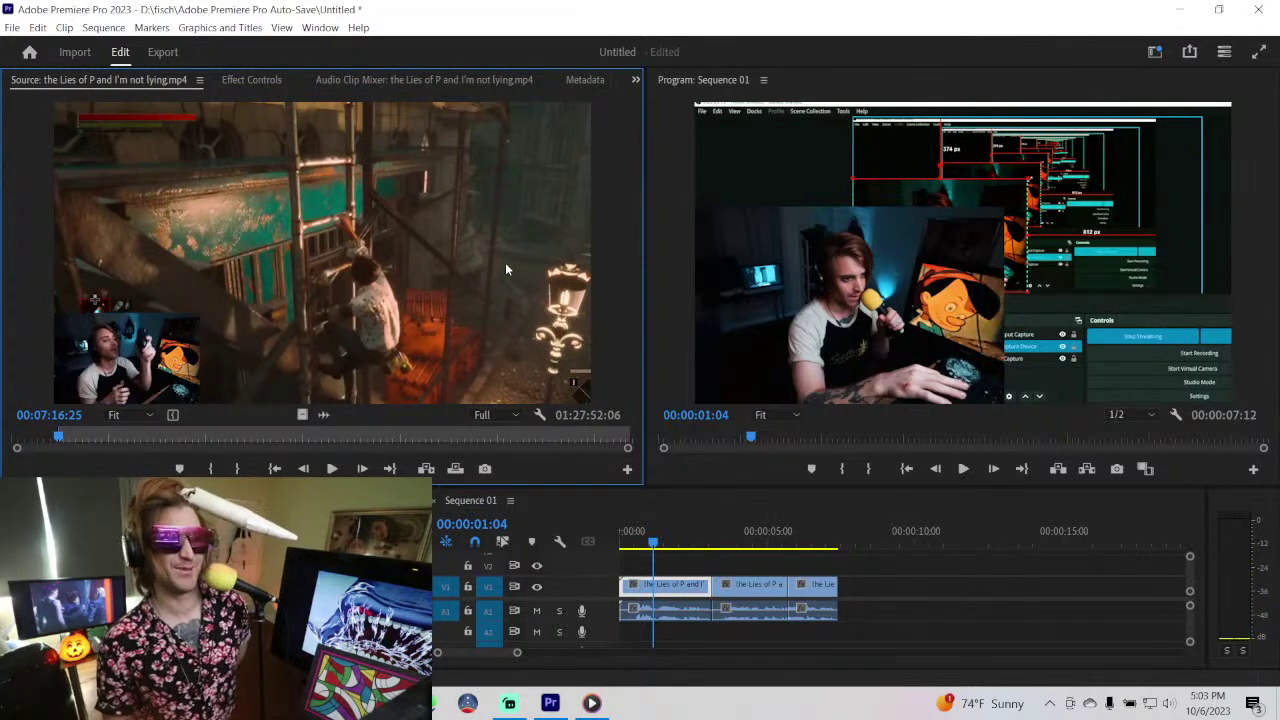
key("l")
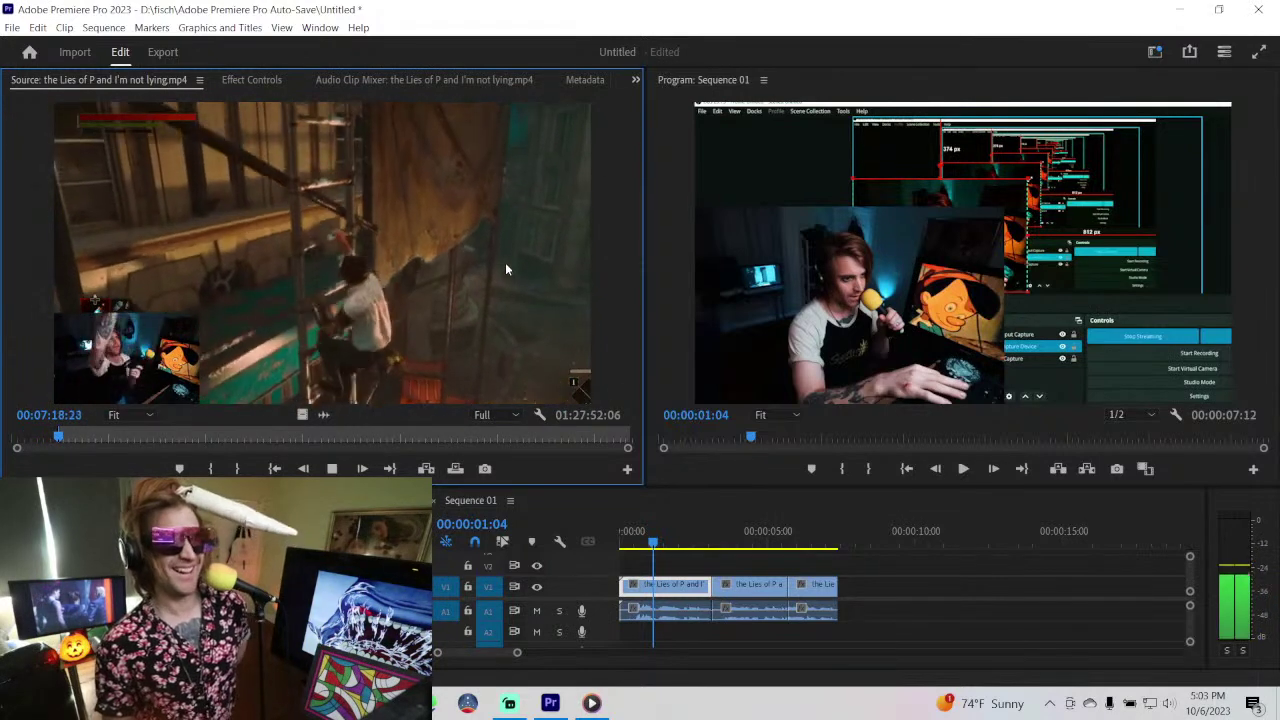
key("k")
key("o")
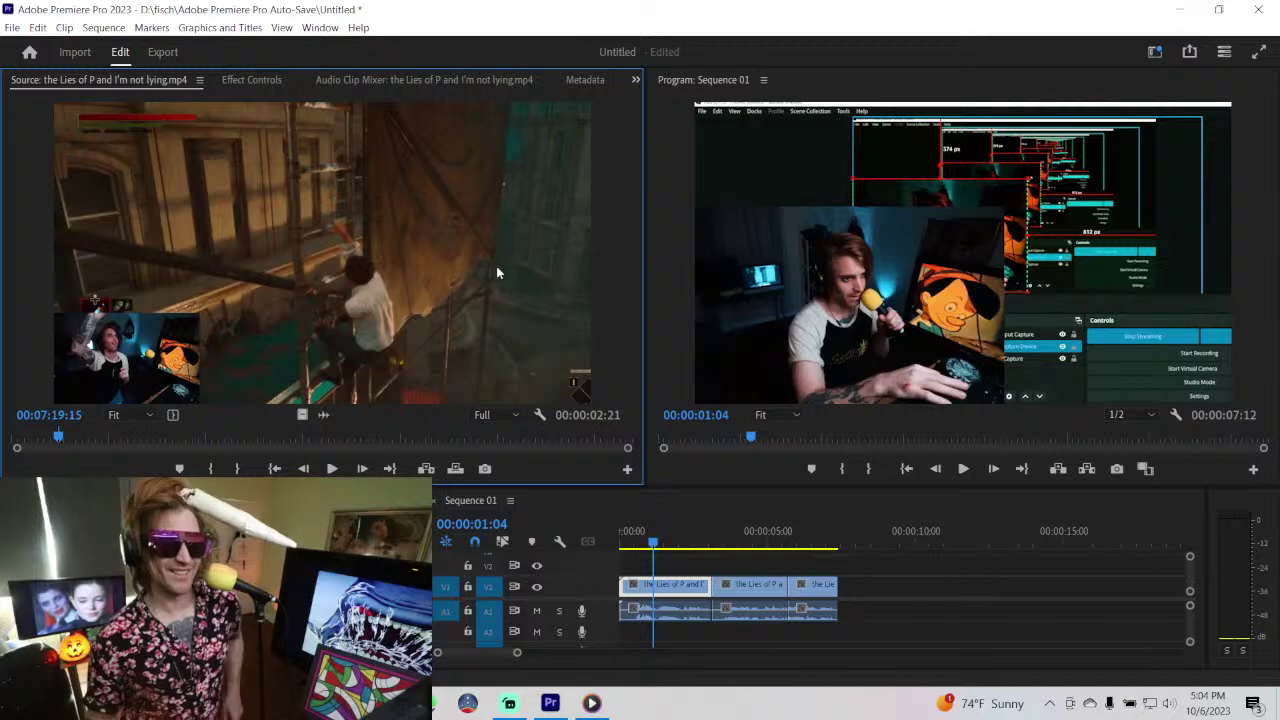
left_click_drag(593, 288, 850, 590)
left_click(853, 541)
mouse_move(930, 562)
left_mouse_down()
mouse_move(886, 590)
mouse_move(885, 621)
left_mouse_up()
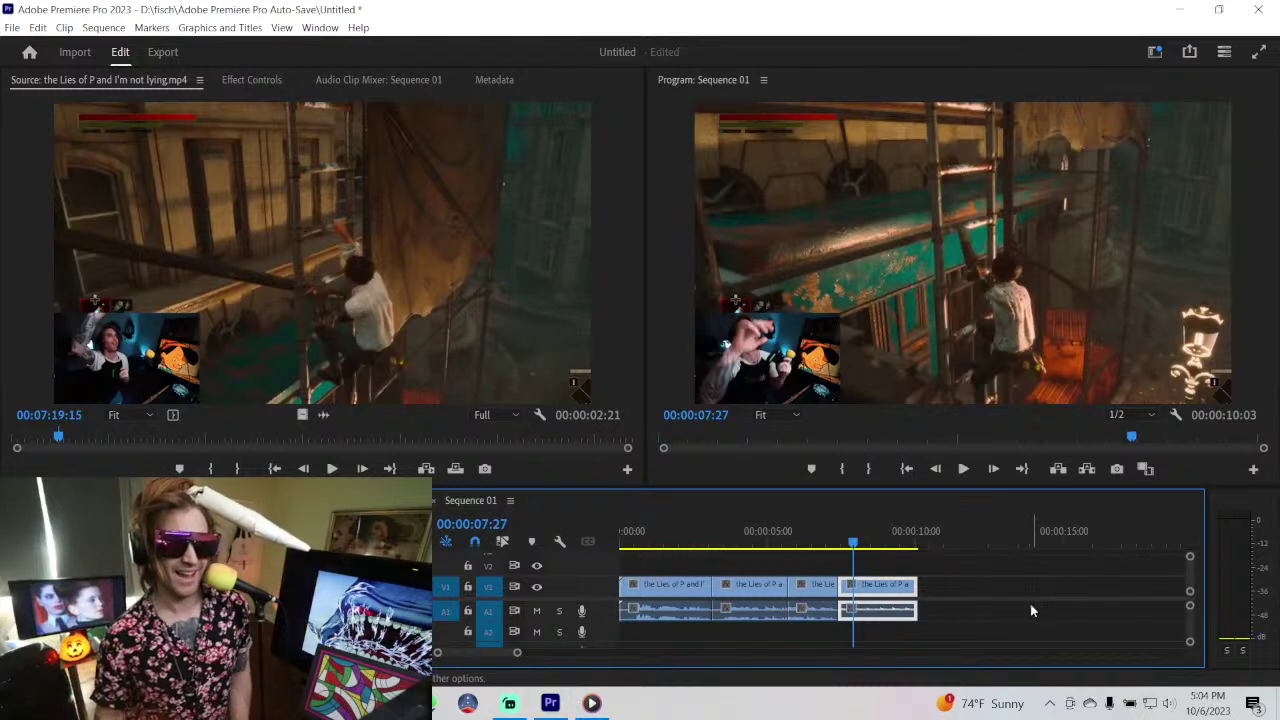
- Place a copy of the last clip further along the timeline
left_click(907, 587)
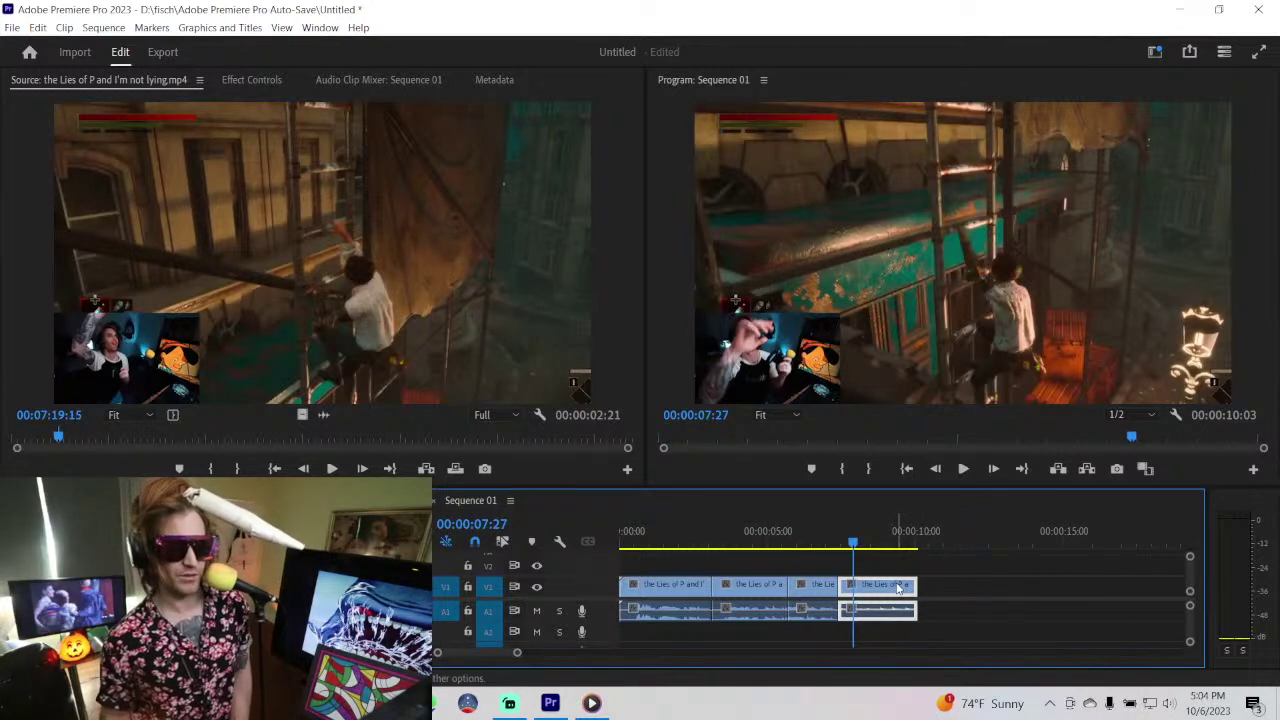
left_click_drag(898, 588, 1008, 588, "alt")
left_click(983, 528)
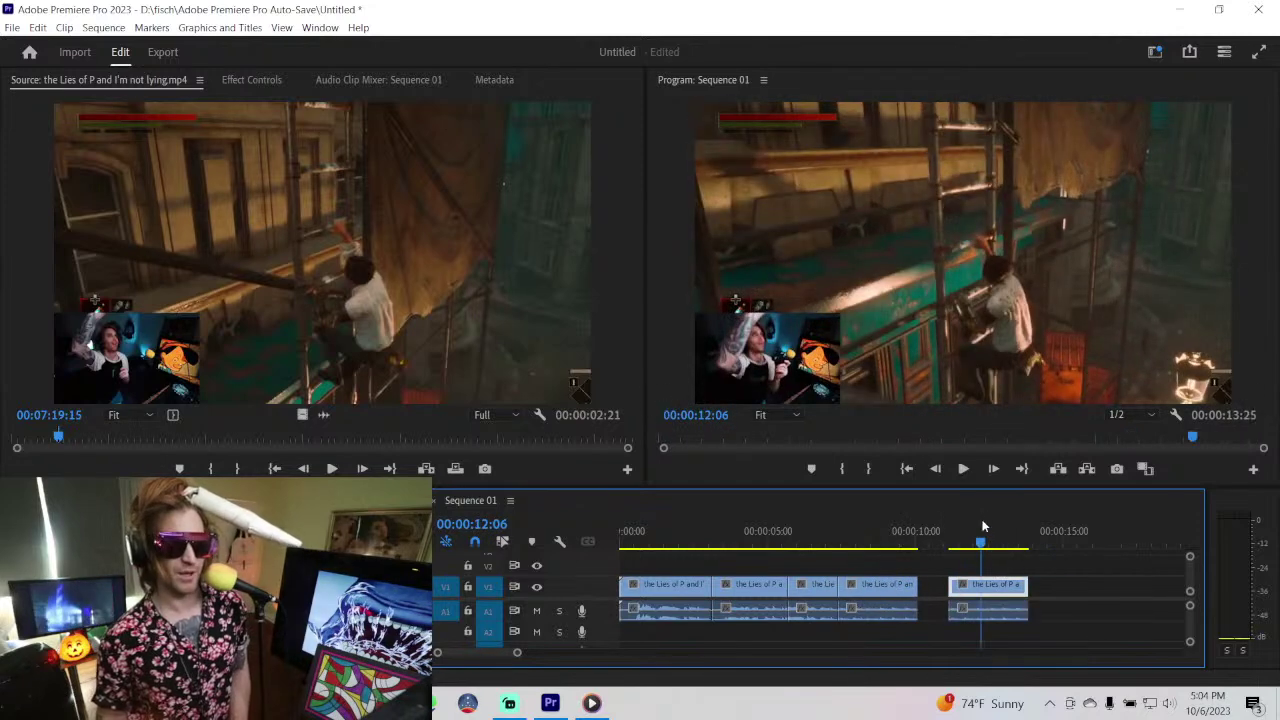
- Punch the fourth clip in on the facecam: Scale 377, Position 2255, -591
left_click(871, 527)
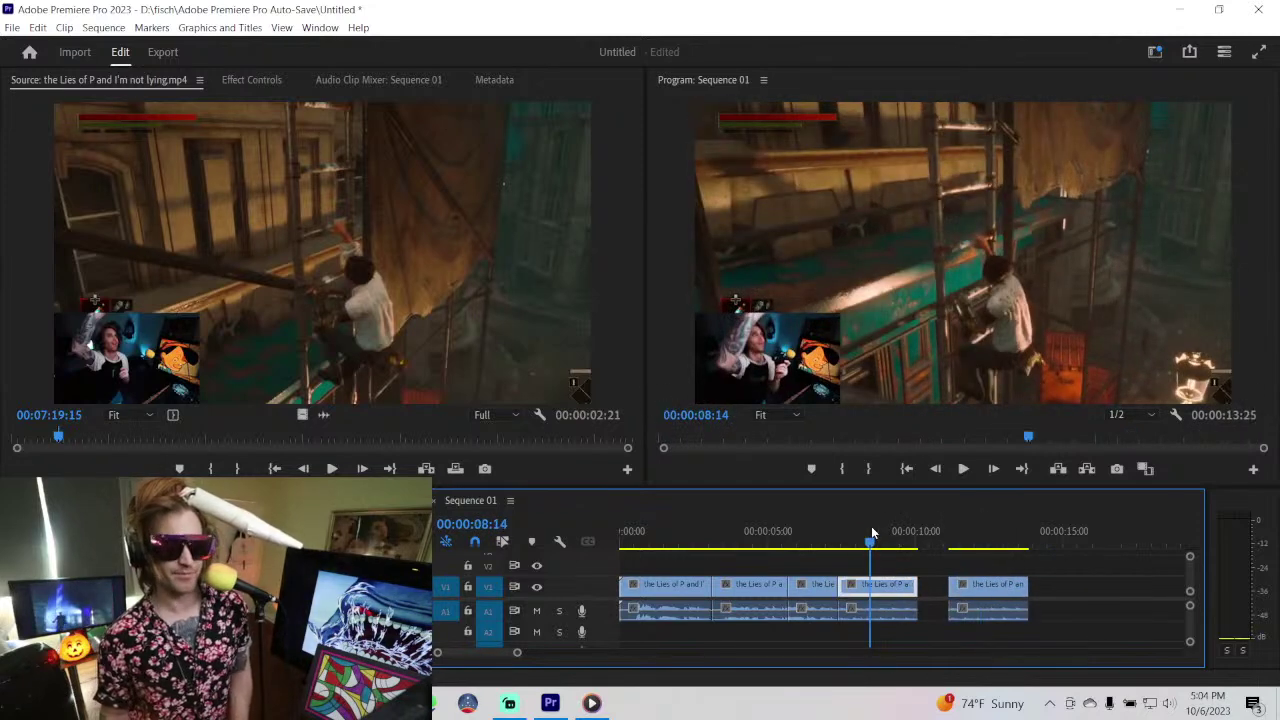
double_click(893, 583)
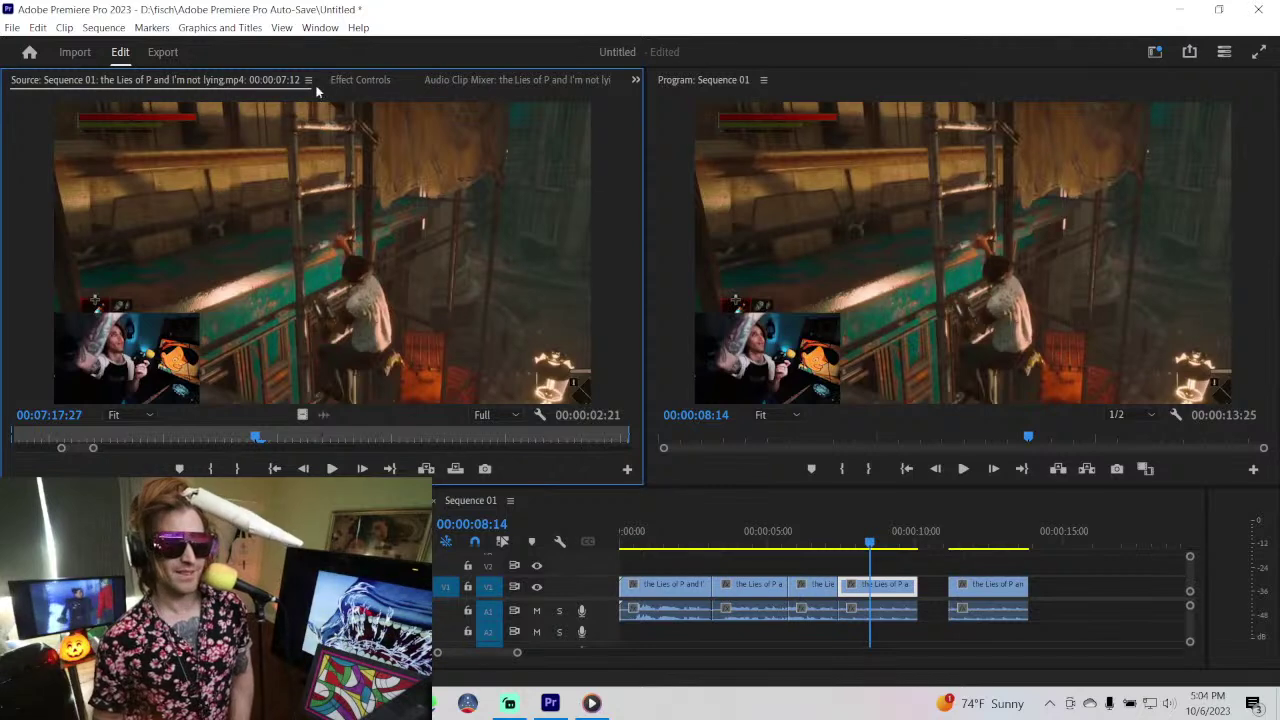
left_click(343, 81)
mouse_move(250, 184)
left_mouse_down()
mouse_move(272, 165)
mouse_move(330, 165)
mouse_move(240, 165)
mouse_move(300, 165)
mouse_move(276, 165)
mouse_move(275, 183)
mouse_move(285, 165)
mouse_move(270, 165)
left_mouse_up()
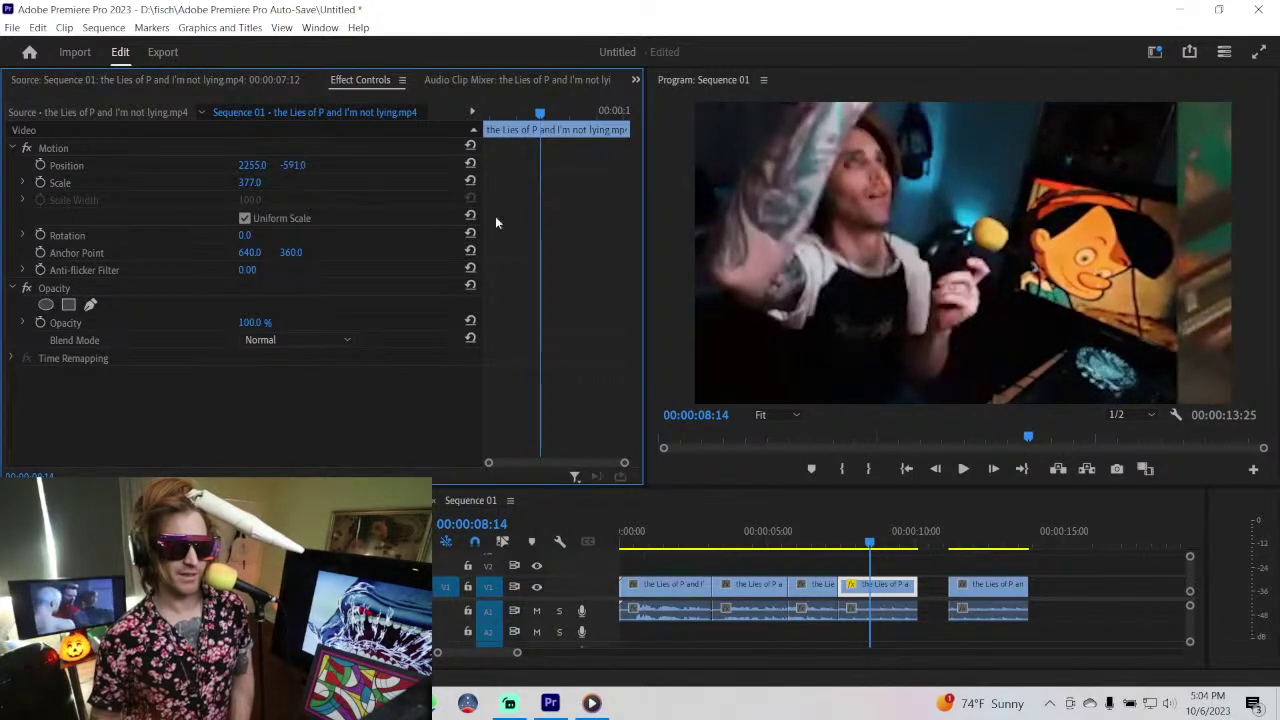
- Lift the copied clip onto V2 directly above the zoomed fourth clip and preview the stack
key("space")
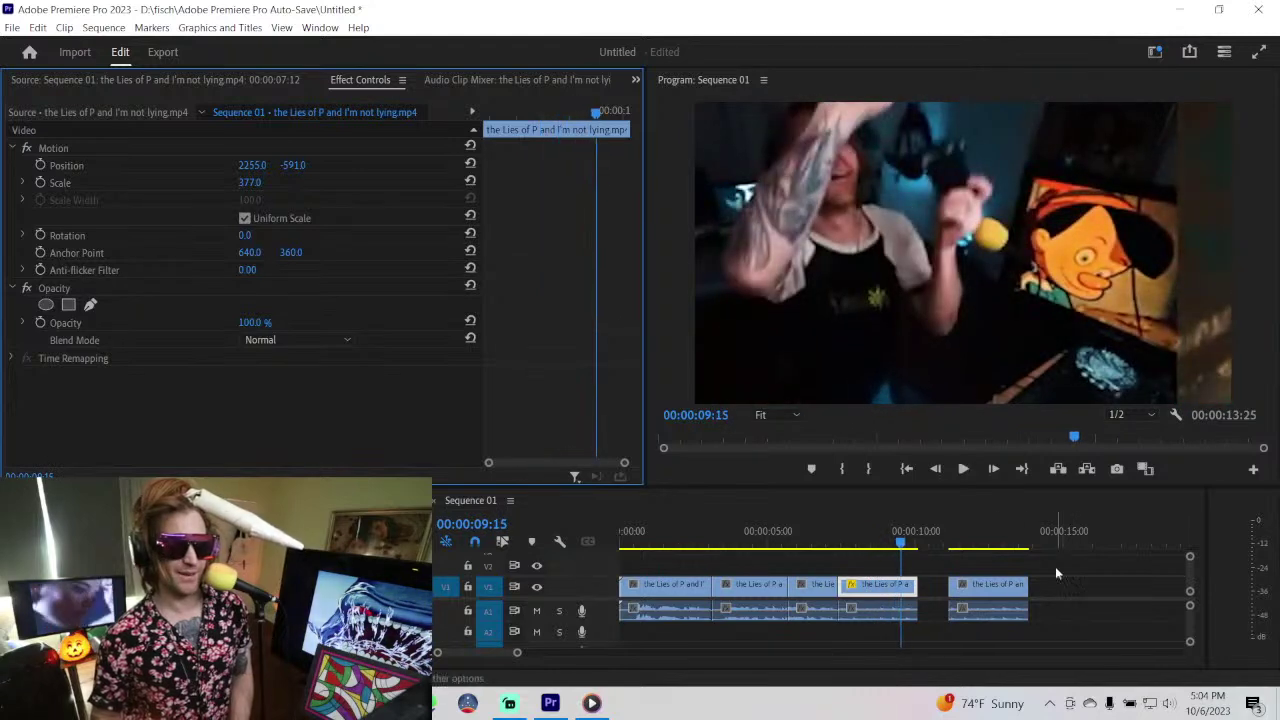
left_click_drag(1012, 584, 901, 567)
left_click(989, 602)
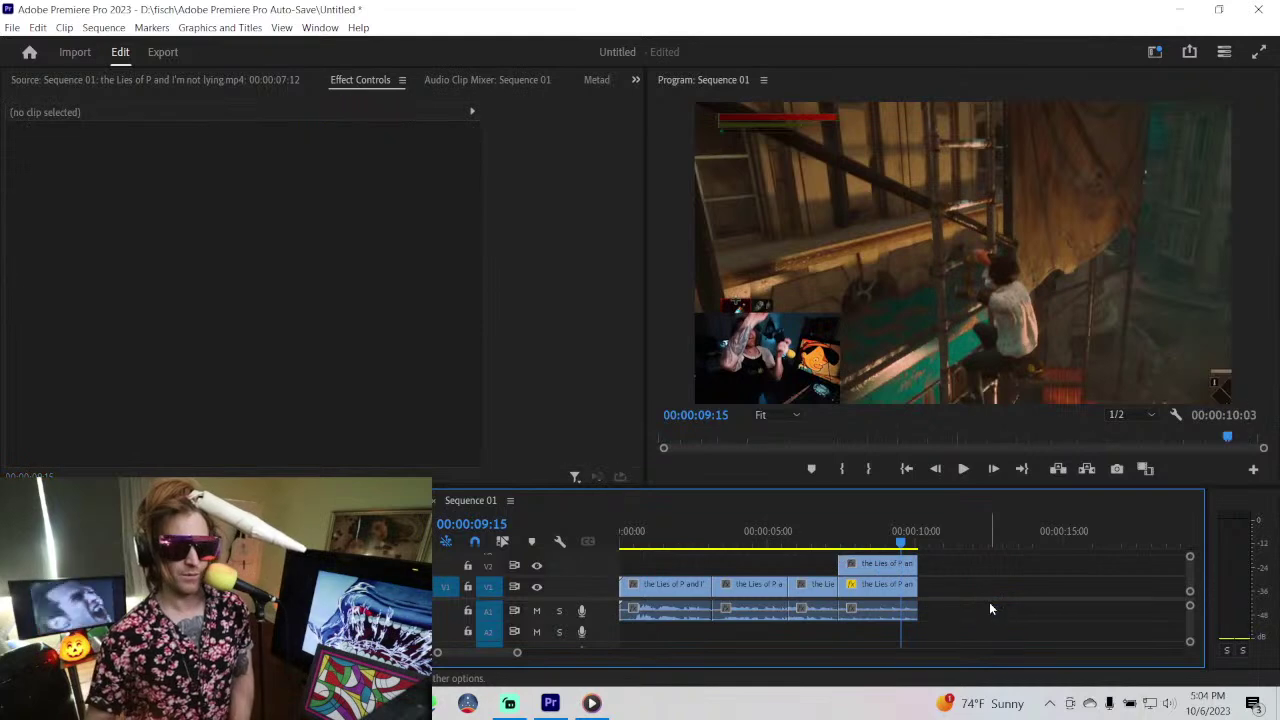
key("space")
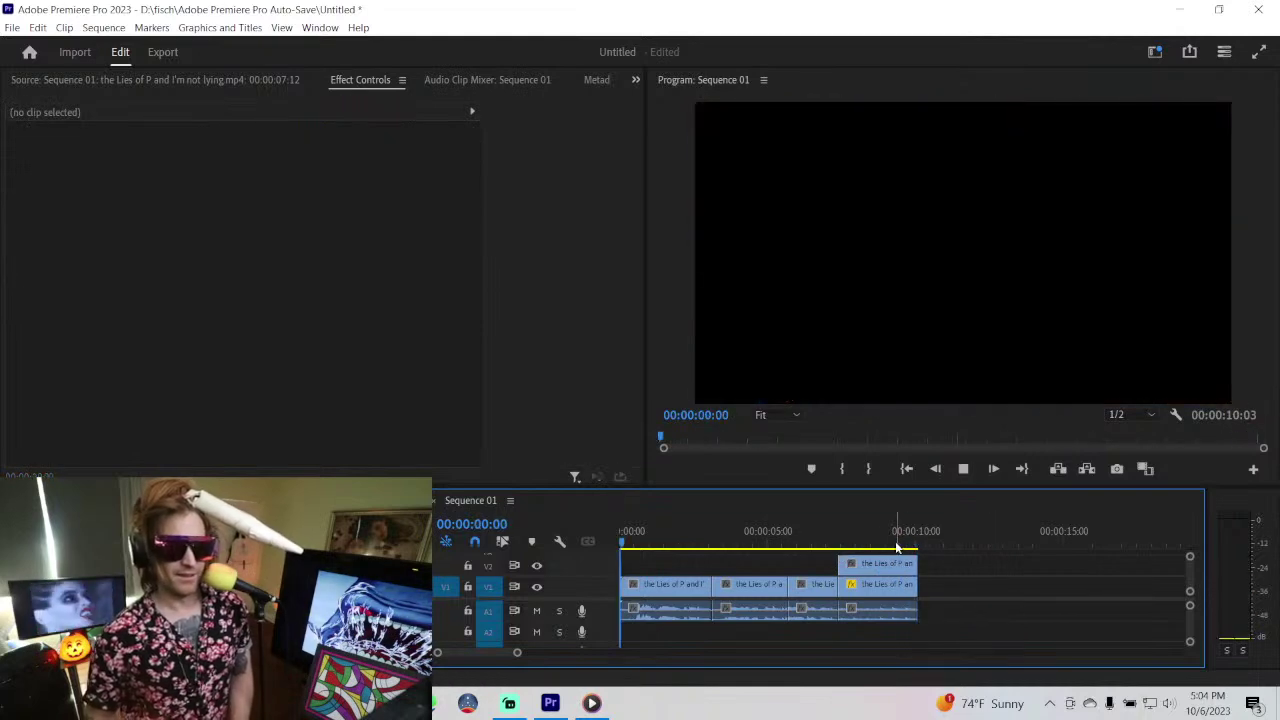
left_click(870, 546)
key("space")
key("space")
- Slice the upper gameplay clip at five points, then undo the extra cuts and motion changes
key("equal")
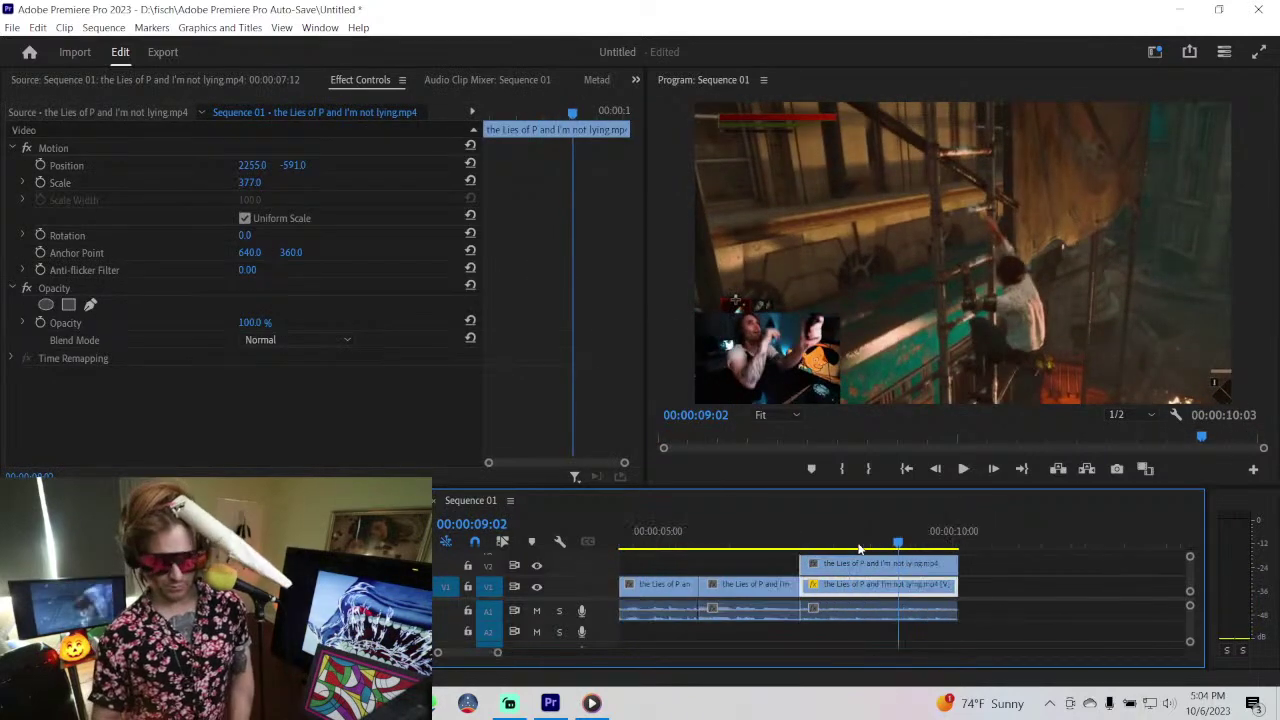
key("equal")
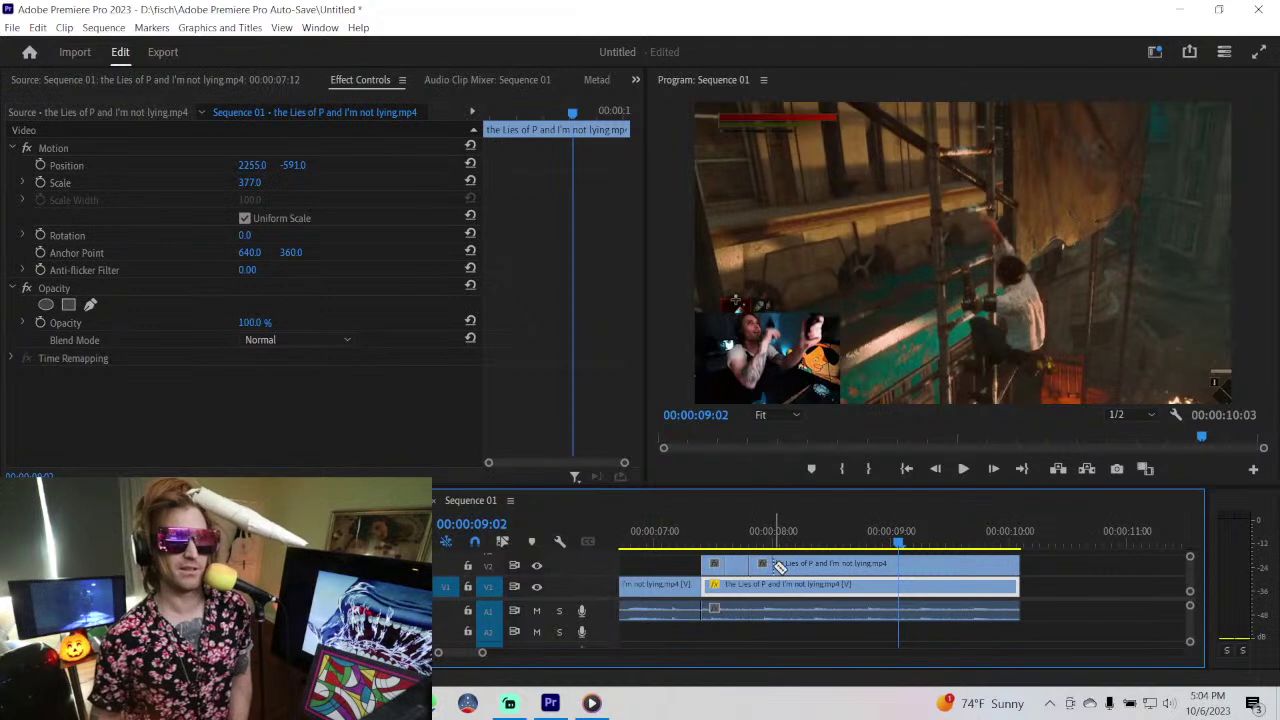
left_click(772, 567)
left_click(798, 567)
left_click(824, 567)
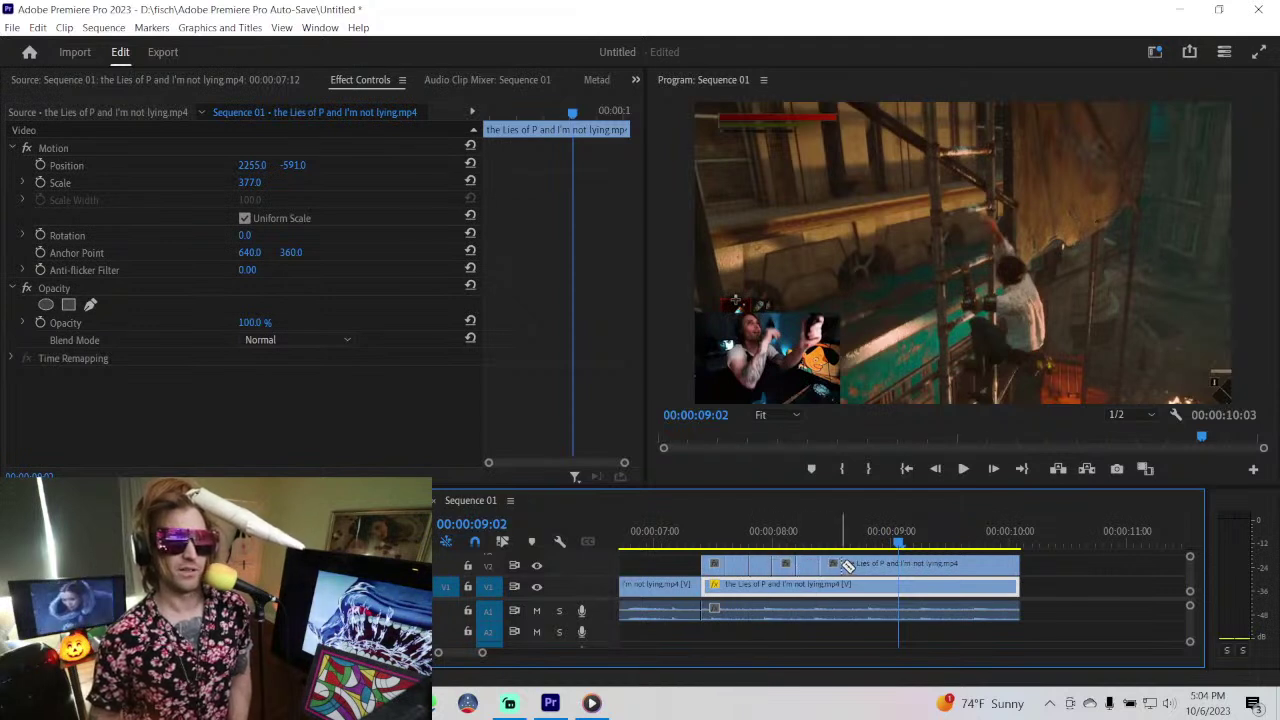
left_click(850, 567)
left_click(874, 567)
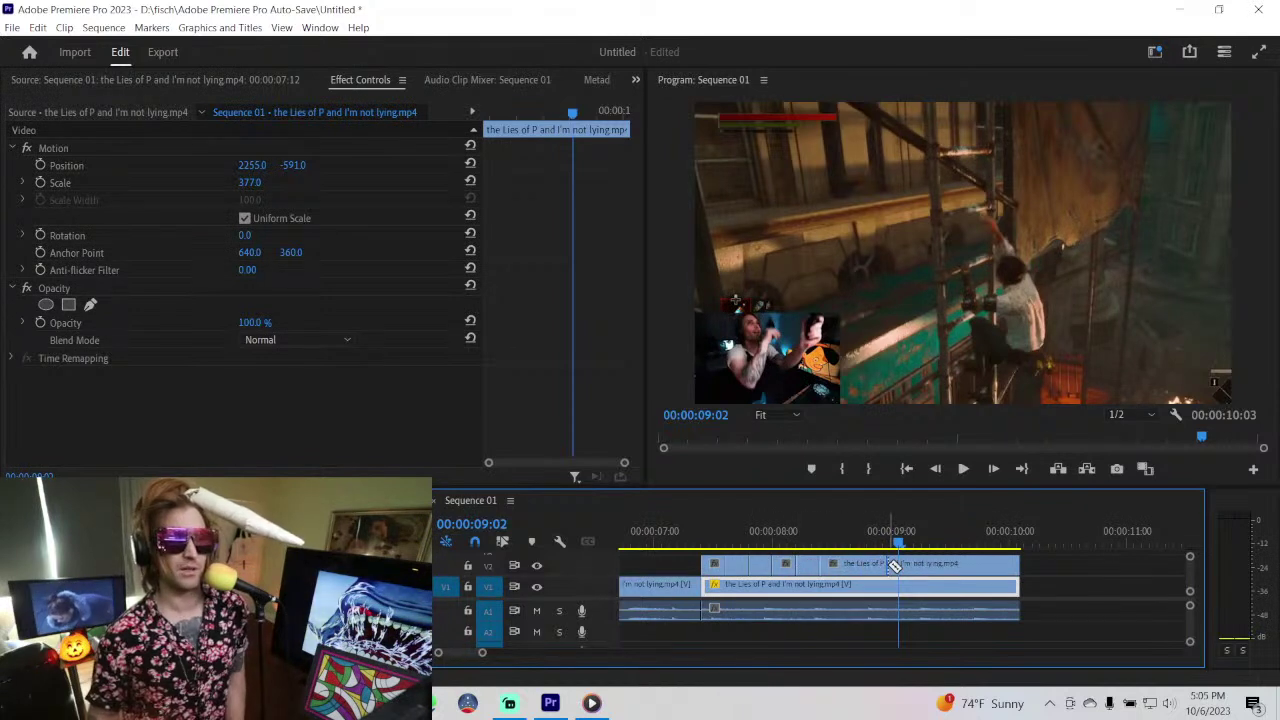
key("ctrl+z")
key("ctrl+z")
key("ctrl+z")
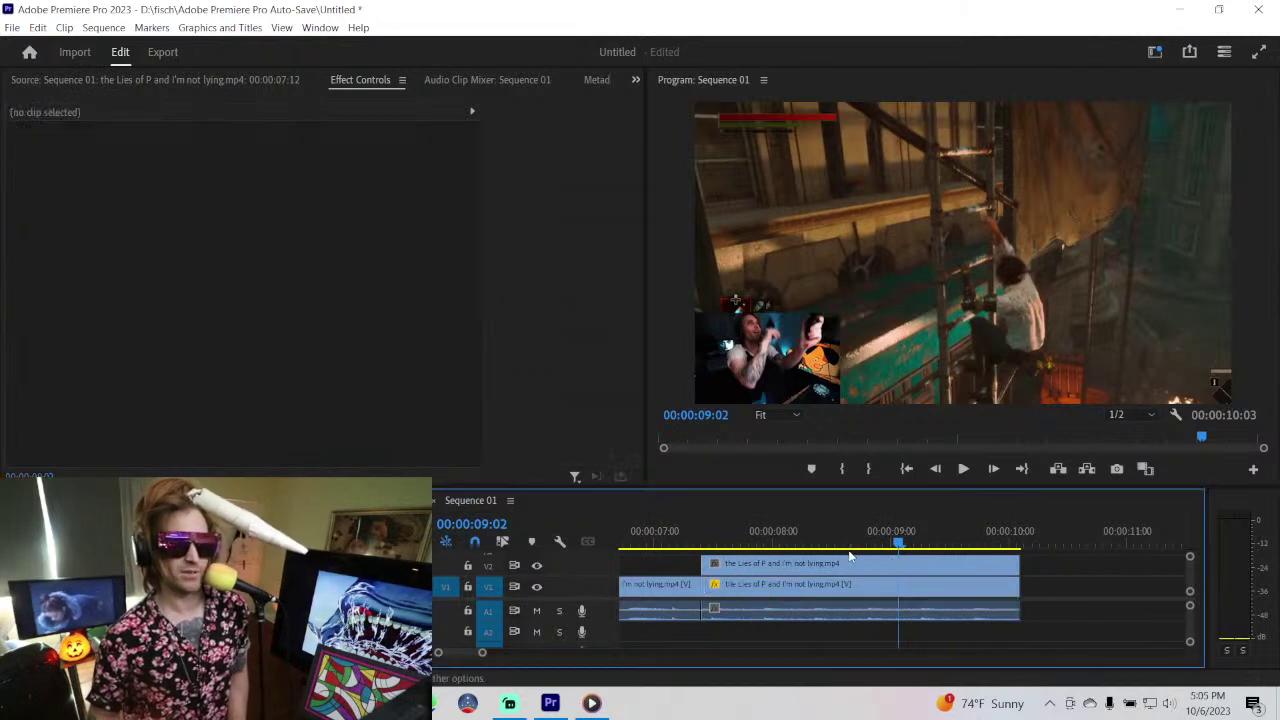
key("ctrl+z")
key("ctrl+z")
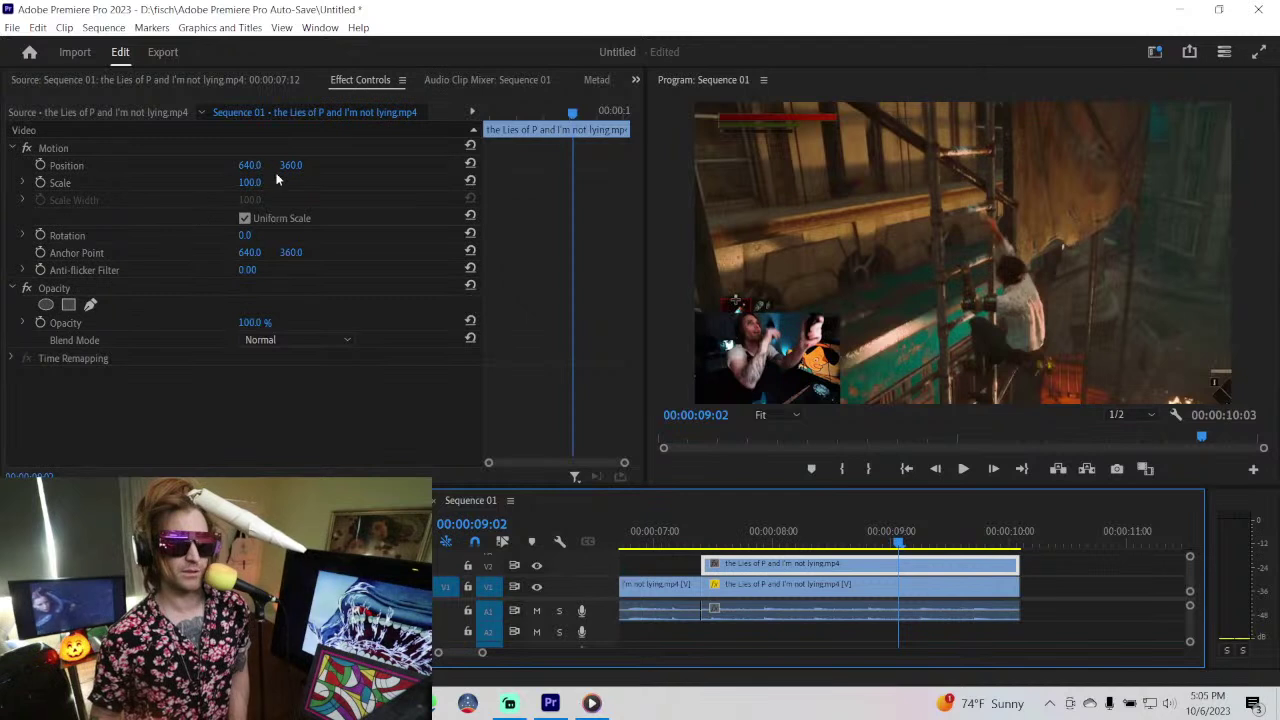
- Scale the upper gameplay clip to 195% and trim its start
left_click_drag(249, 183, 344, 183)
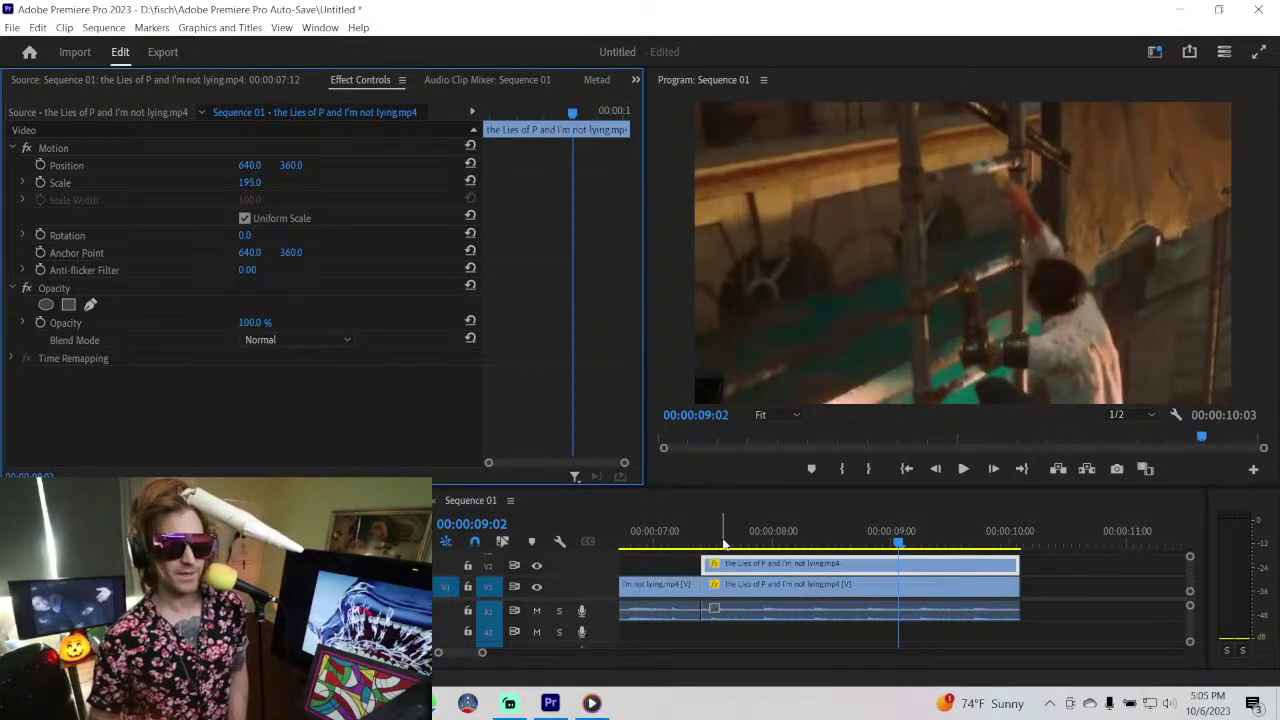
key("x")
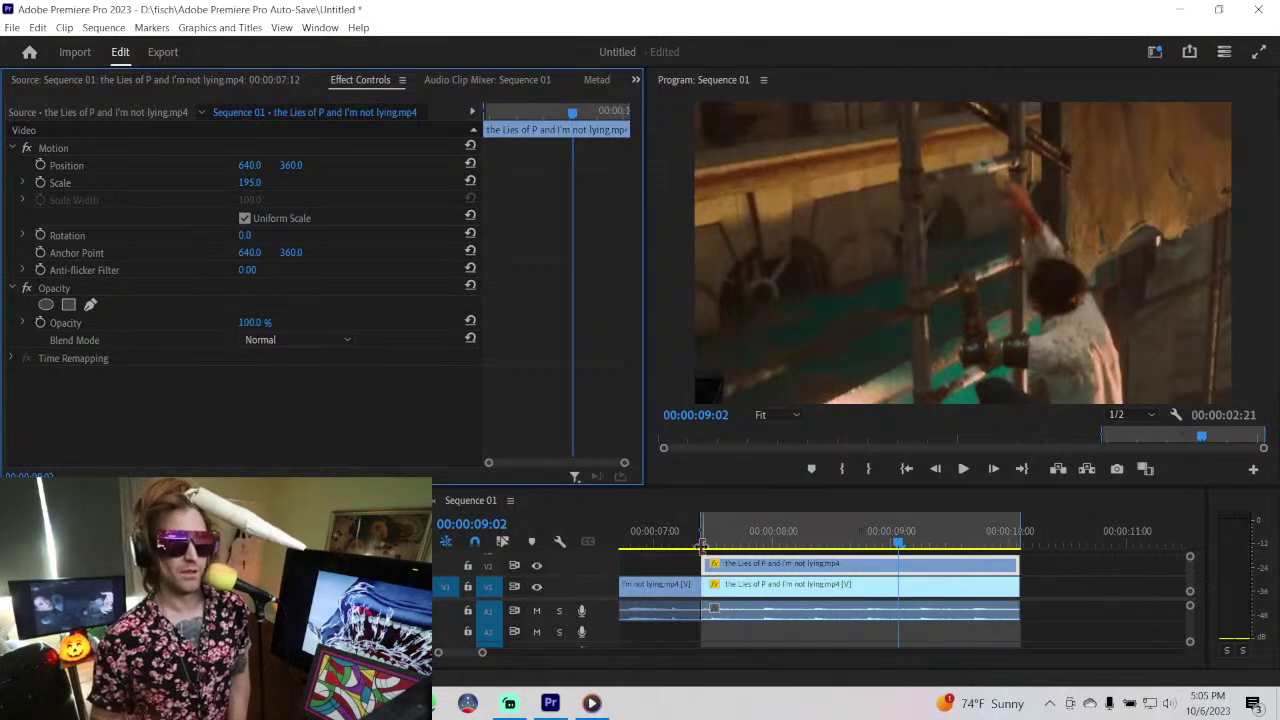
key("ctrl+shift+x")
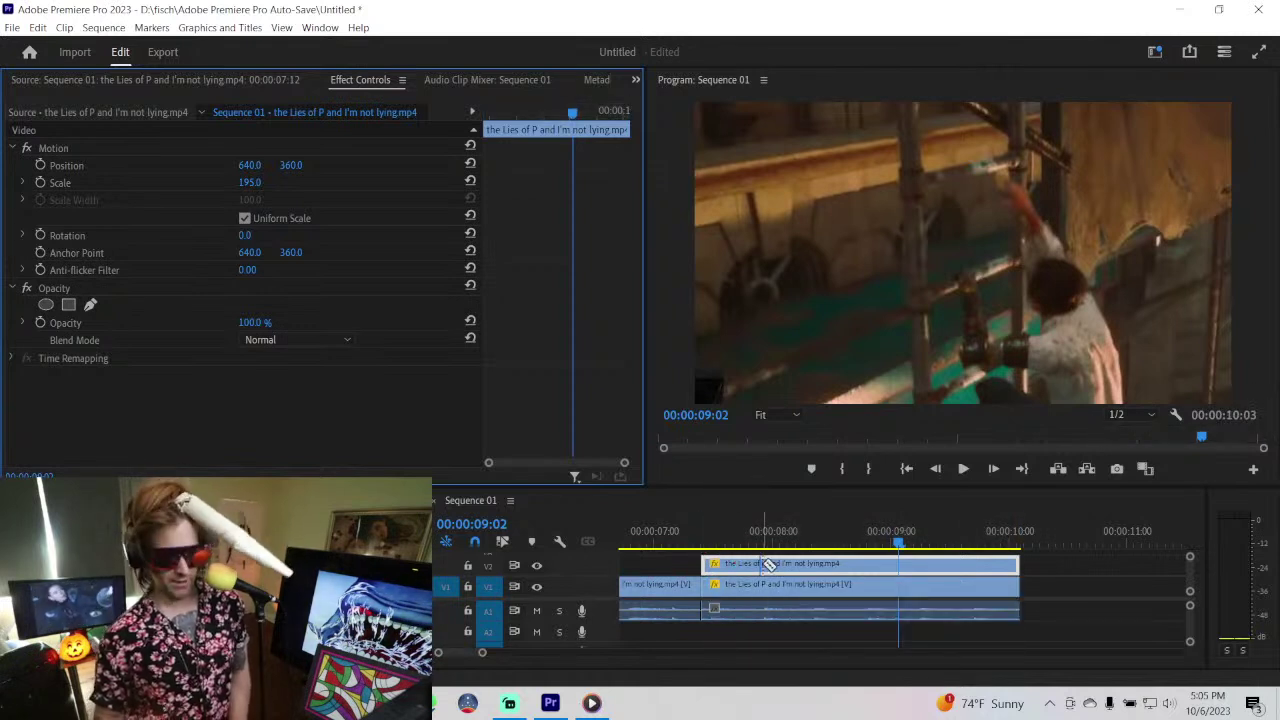
left_click(716, 565)
left_click_drag(716, 565, 1001, 565)
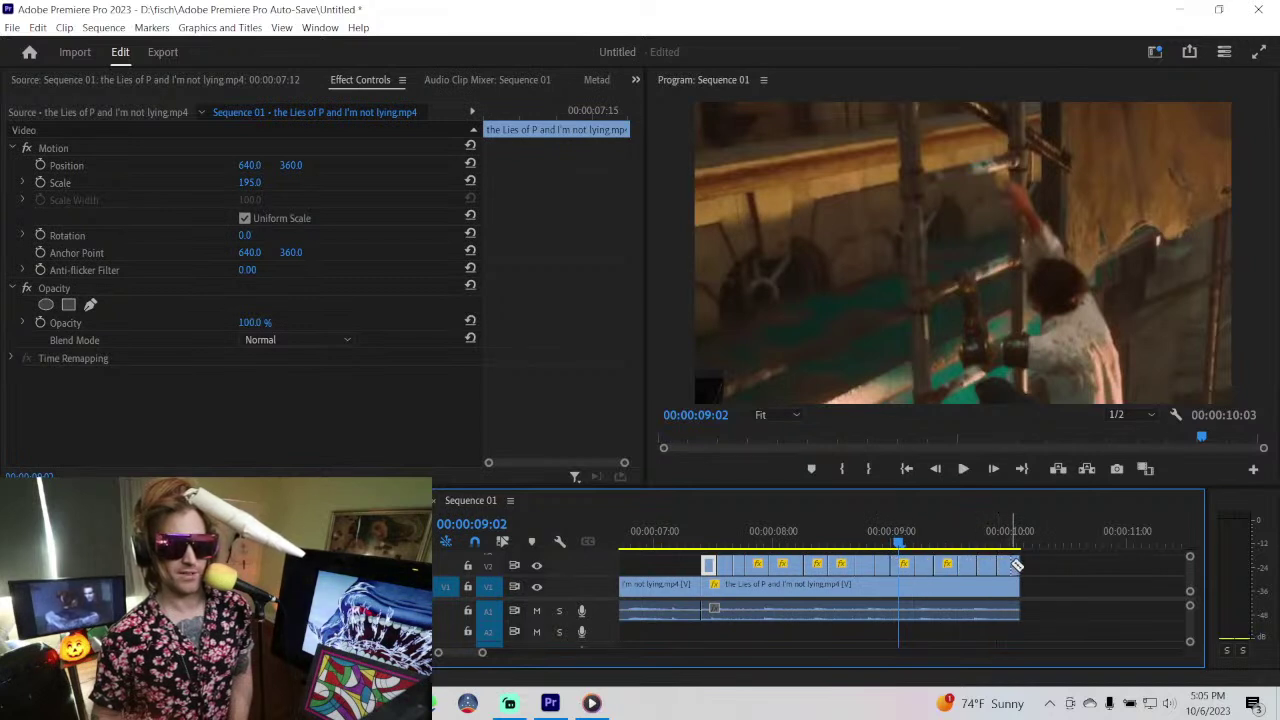
- Finish trimming the upper clip and delete five alternating short pieces of it on V2
left_click_drag(1007, 565, 945, 563)
left_click(985, 567)
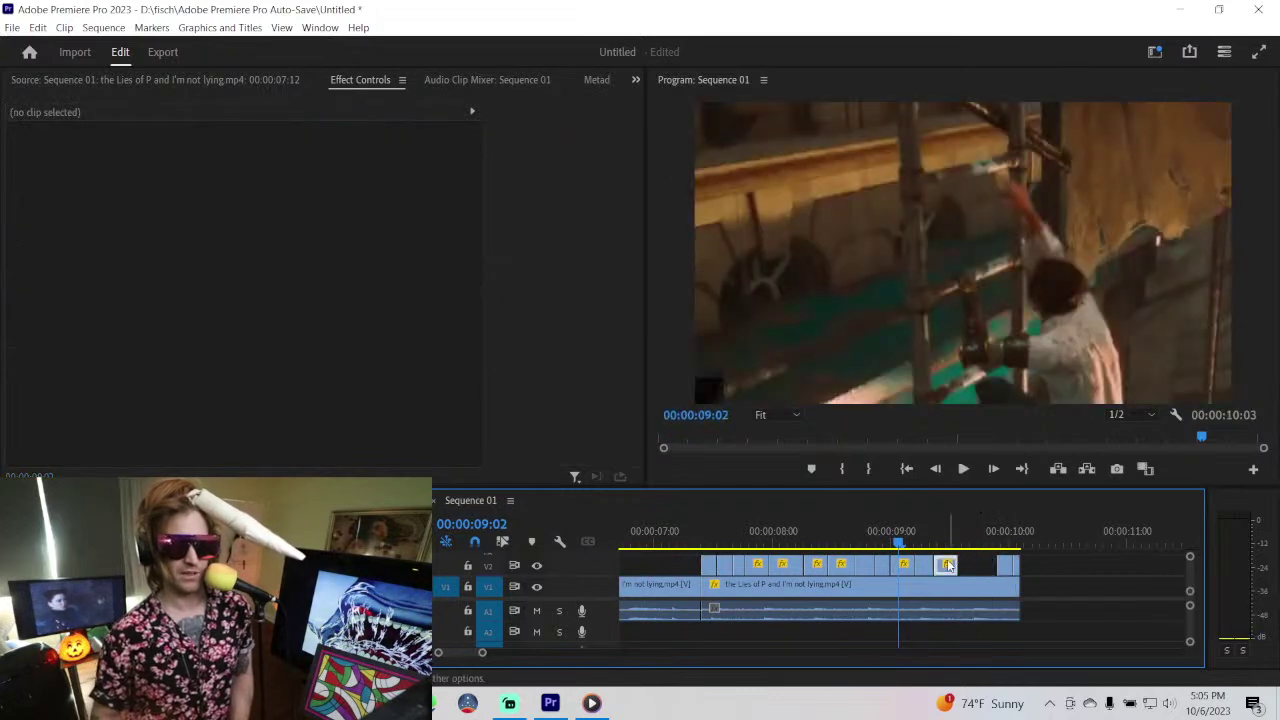
left_click(947, 566)
key("Delete")
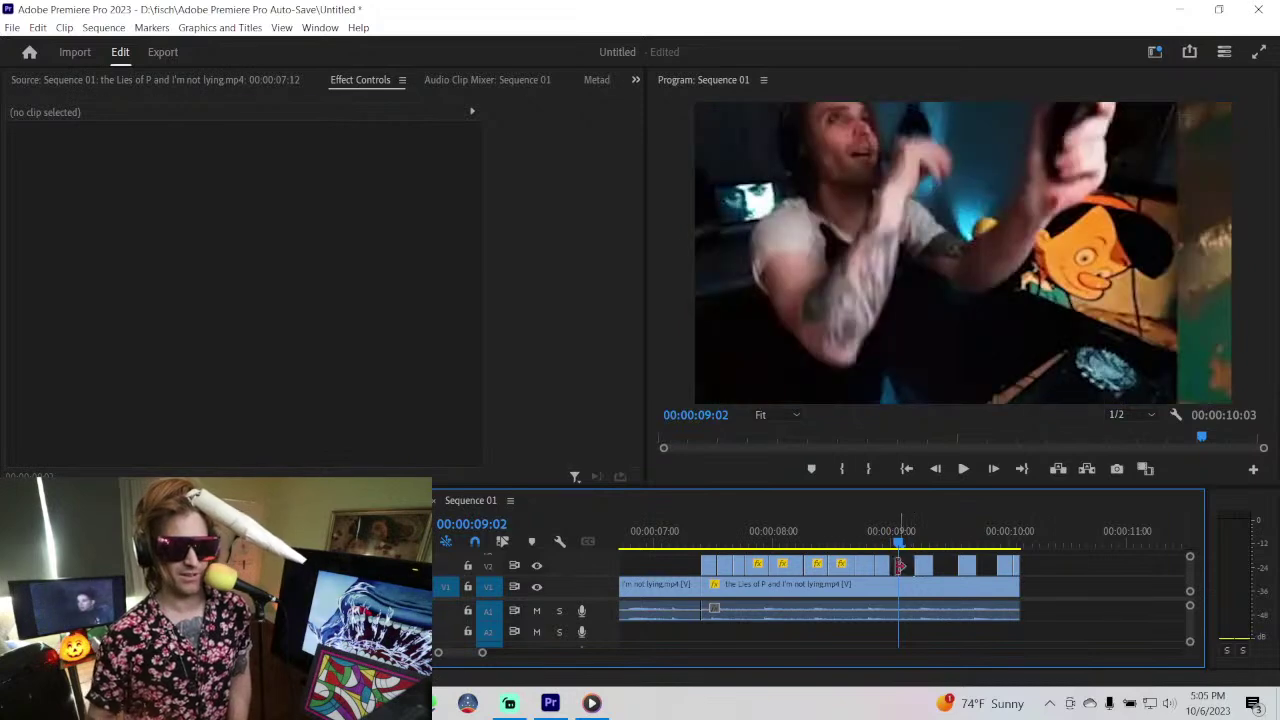
left_click(866, 566)
key("Delete")
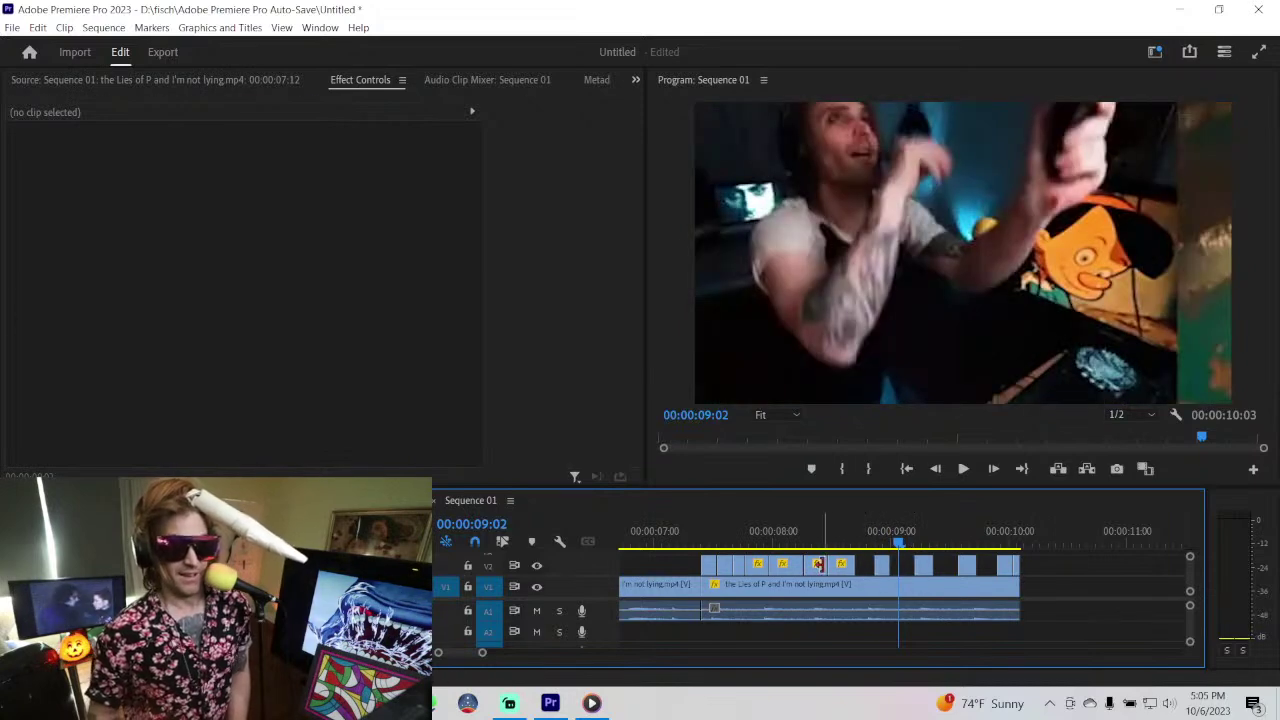
left_click(817, 566)
key("Delete")
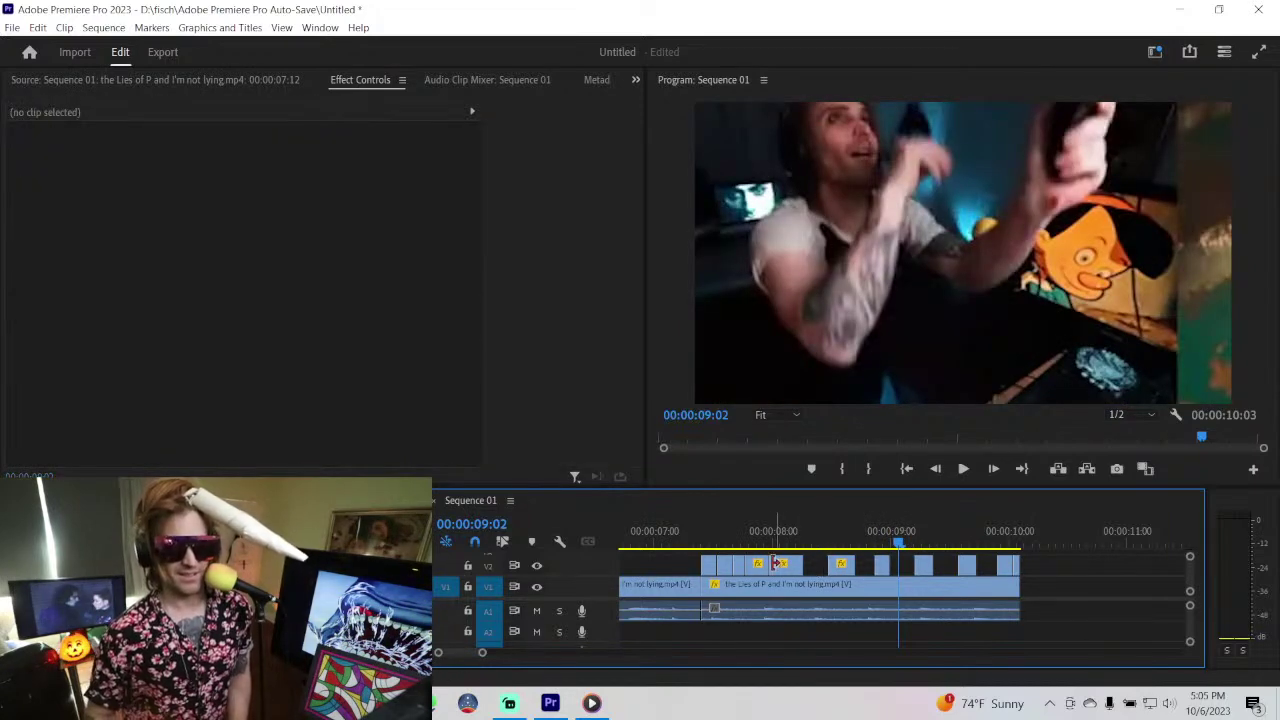
left_click(760, 566)
key("Delete")
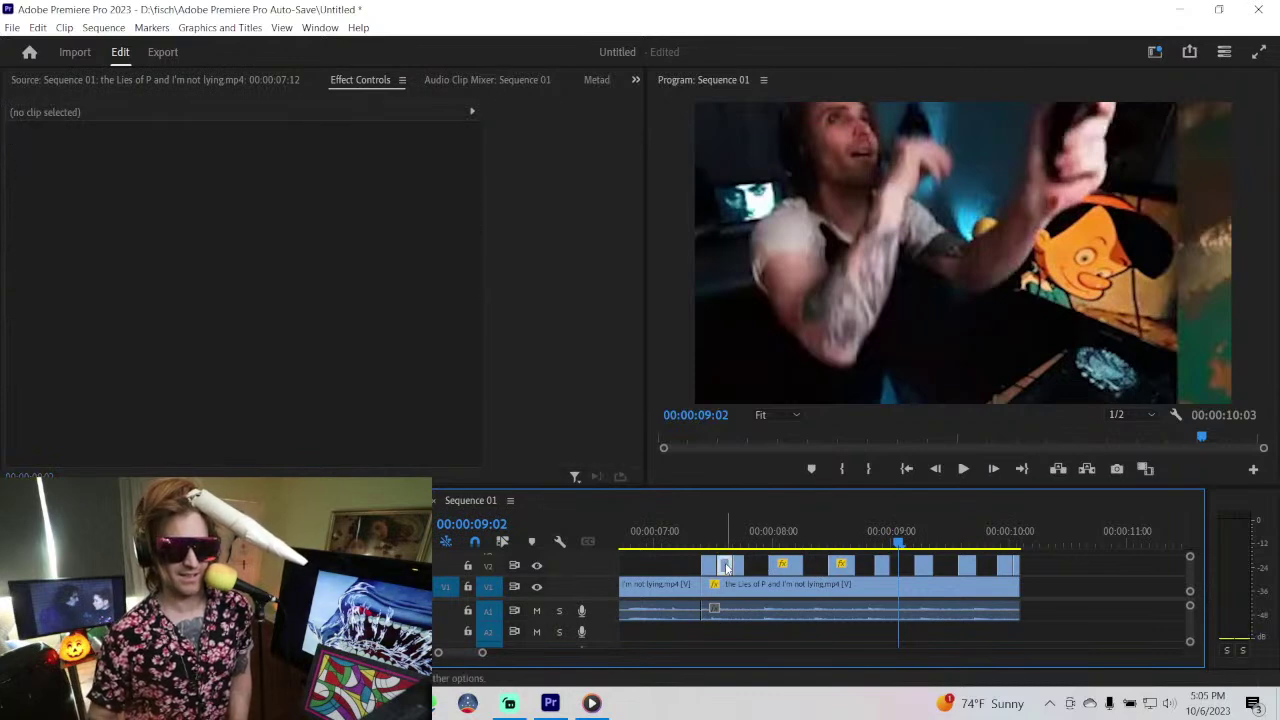
left_click(727, 566)
key("Delete")
key("d")
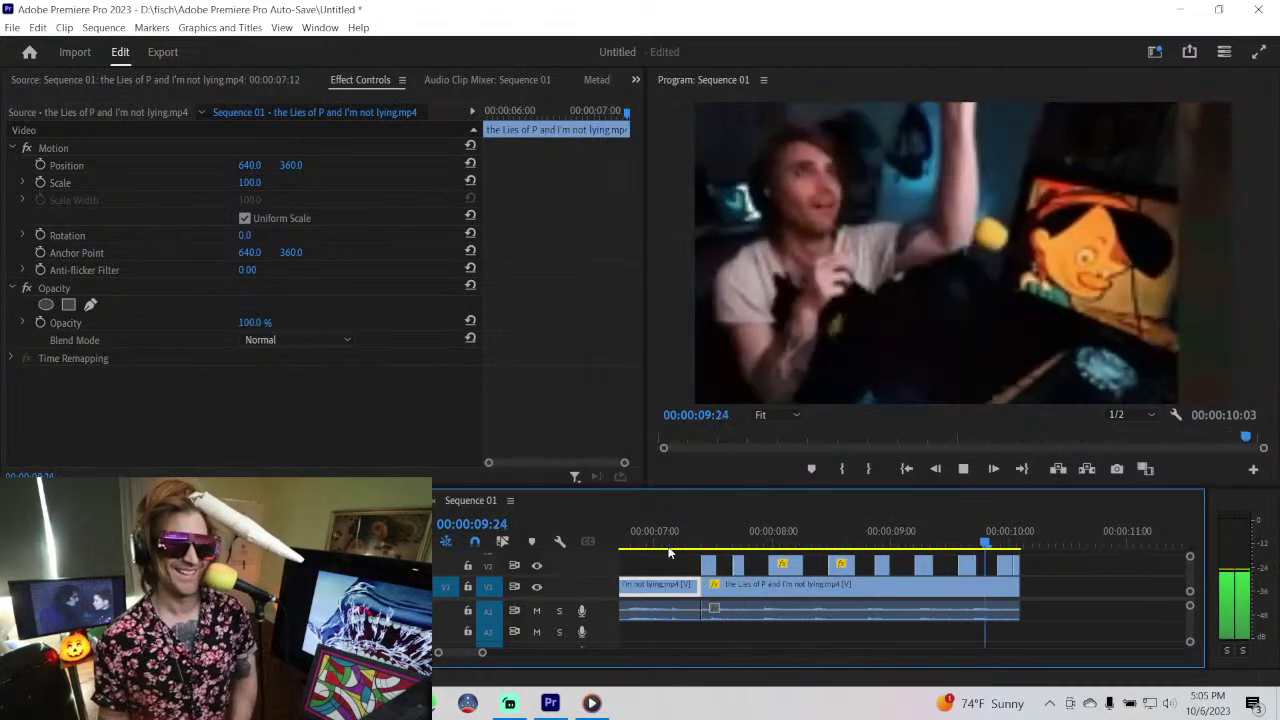
- Delete further upper-track pieces between about 8 and 10 seconds
key("space")
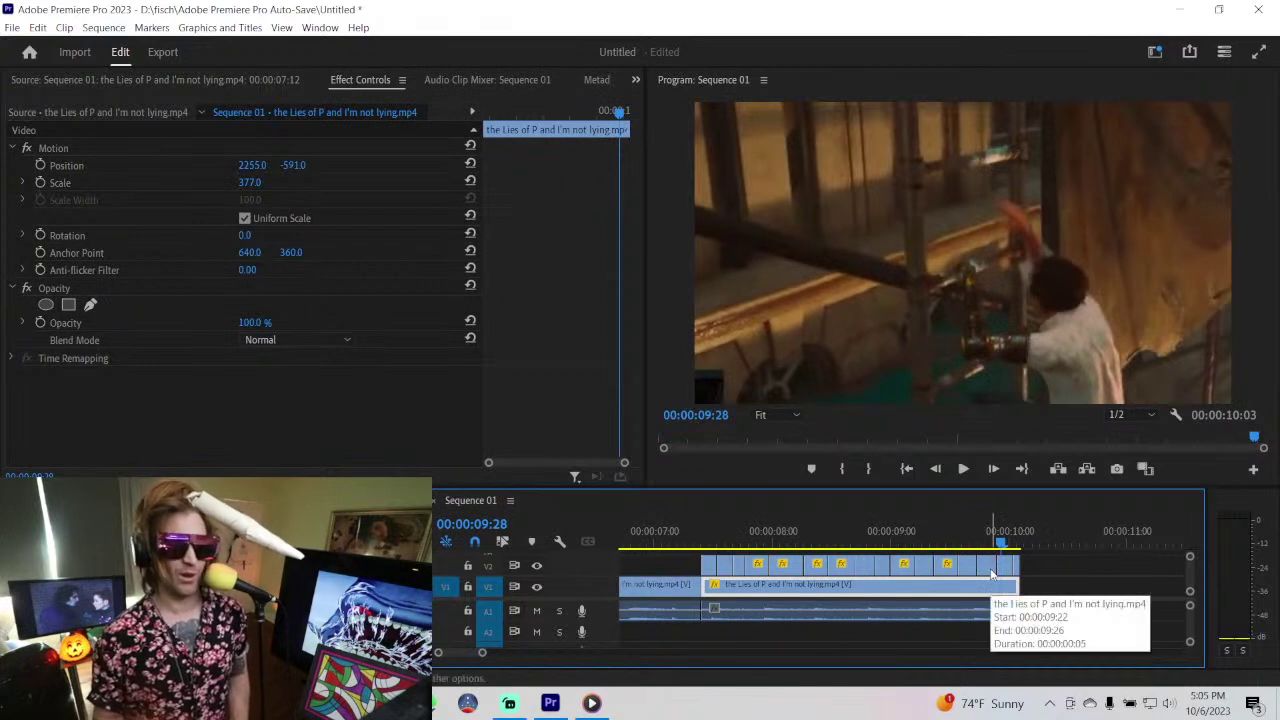
left_click(967, 569)
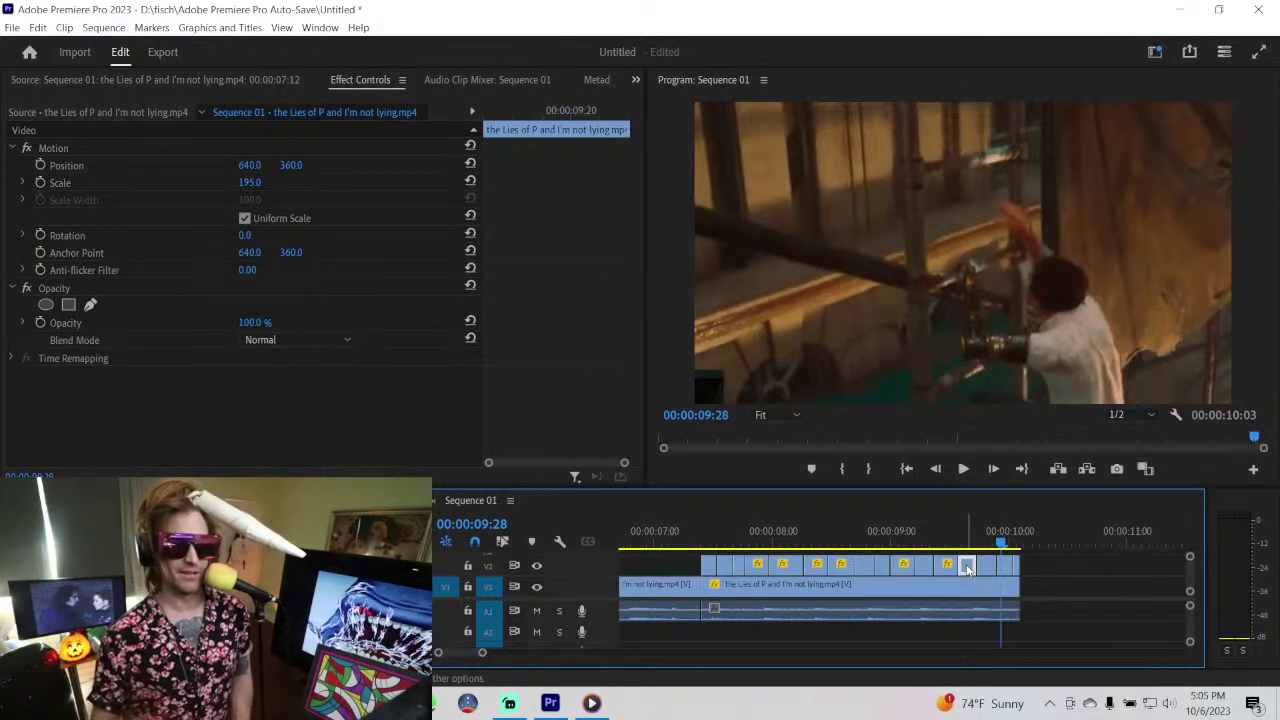
left_click(903, 568)
key("Delete")
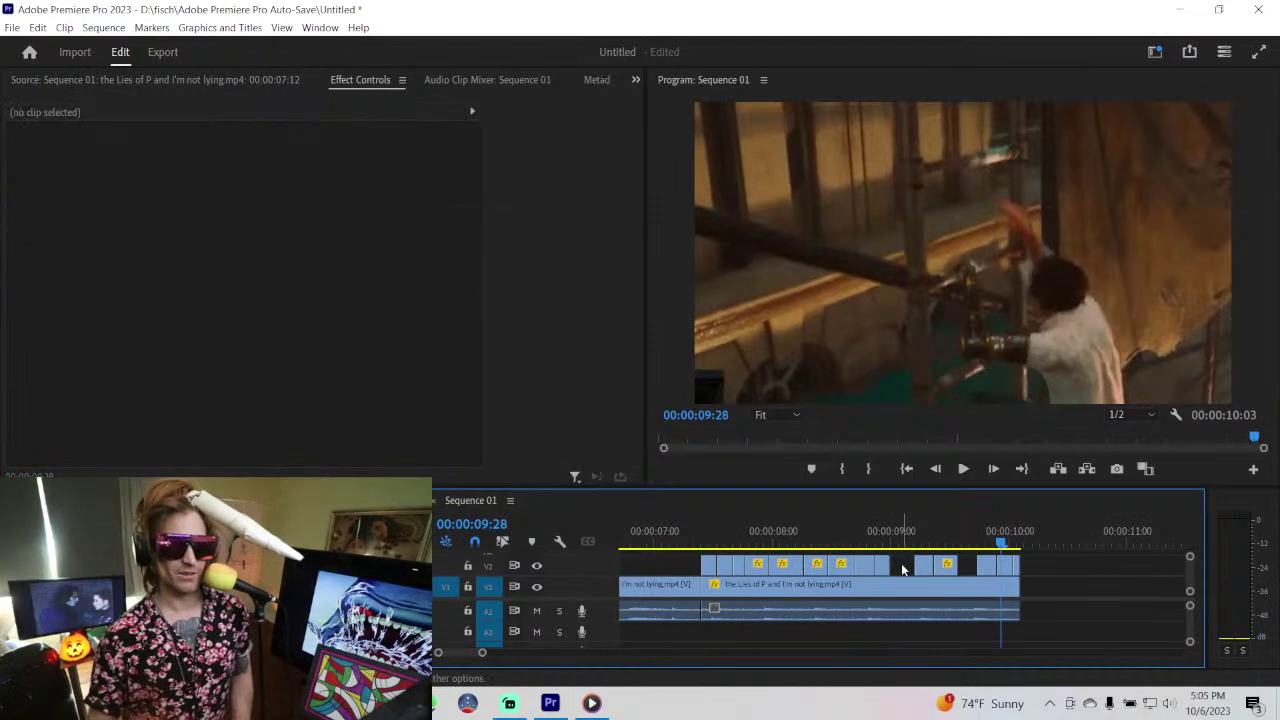
left_click(845, 569)
key("Delete")
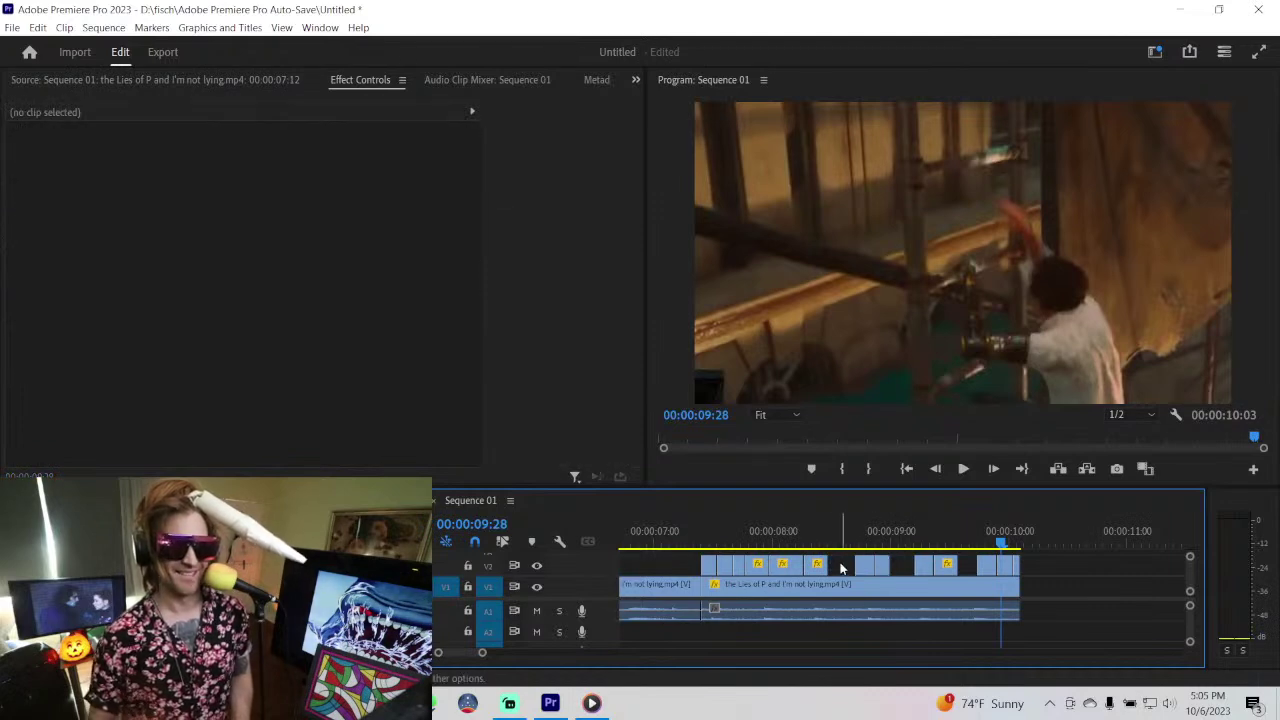
left_click(762, 563)
key("Delete")
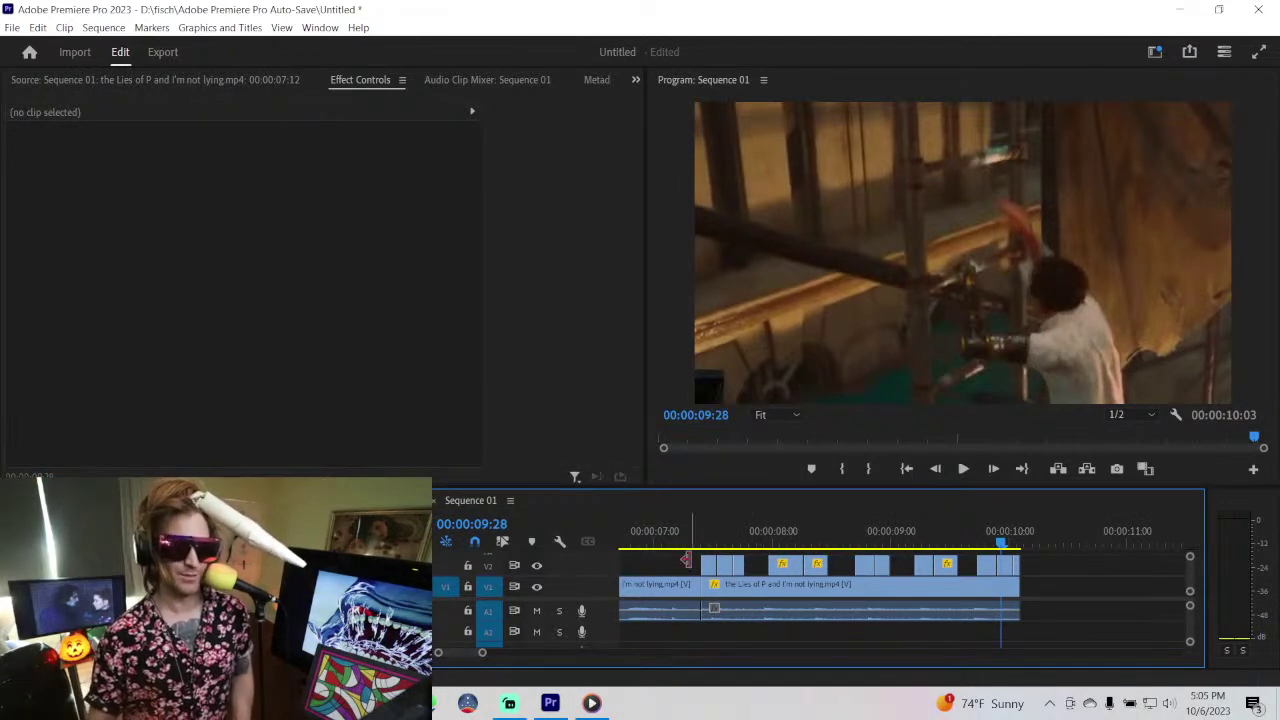
left_click(682, 546)
key("space")
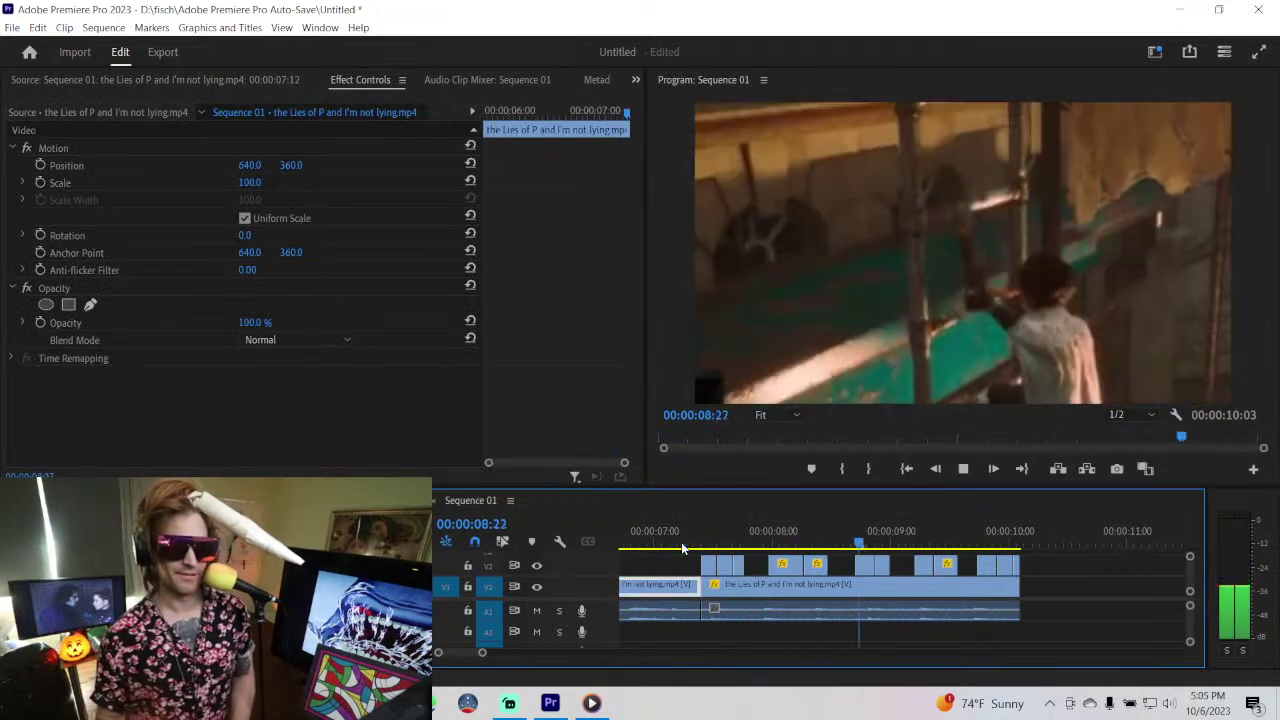
- Trim the starts of two remaining short V2 clips and review the section from about 7 seconds
left_click(962, 584)
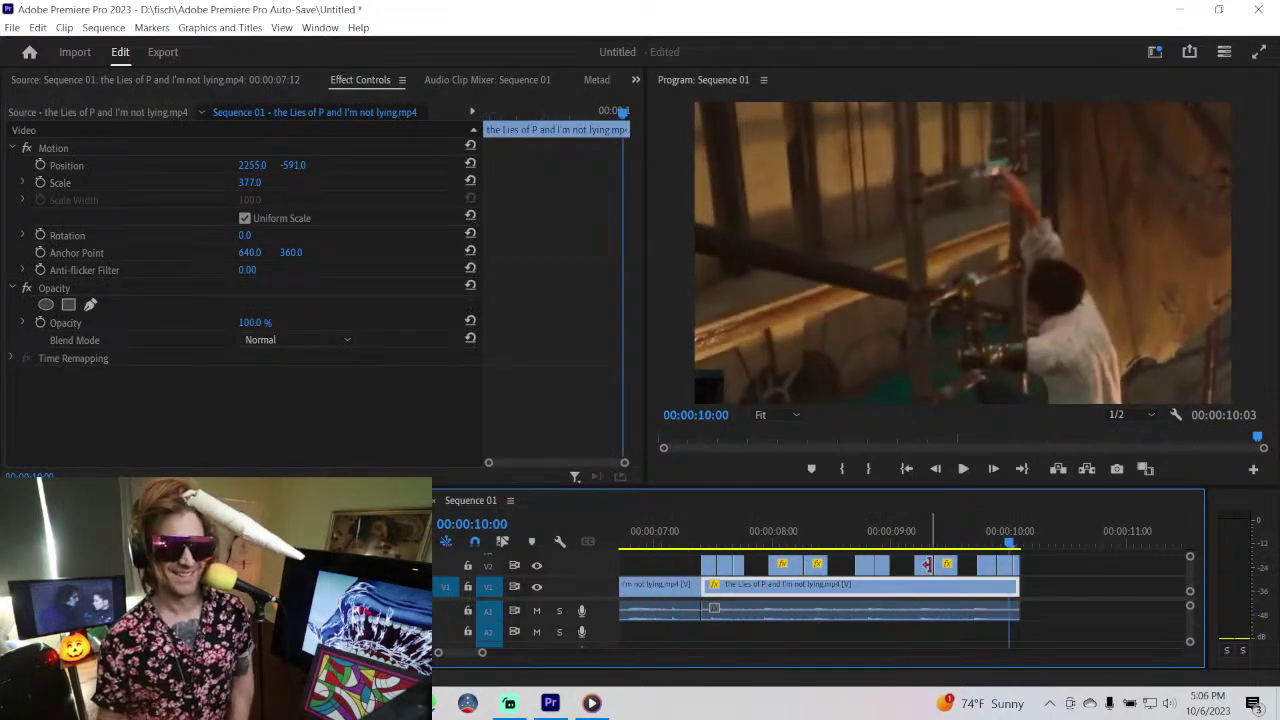
left_click_drag(976, 568, 995, 568)
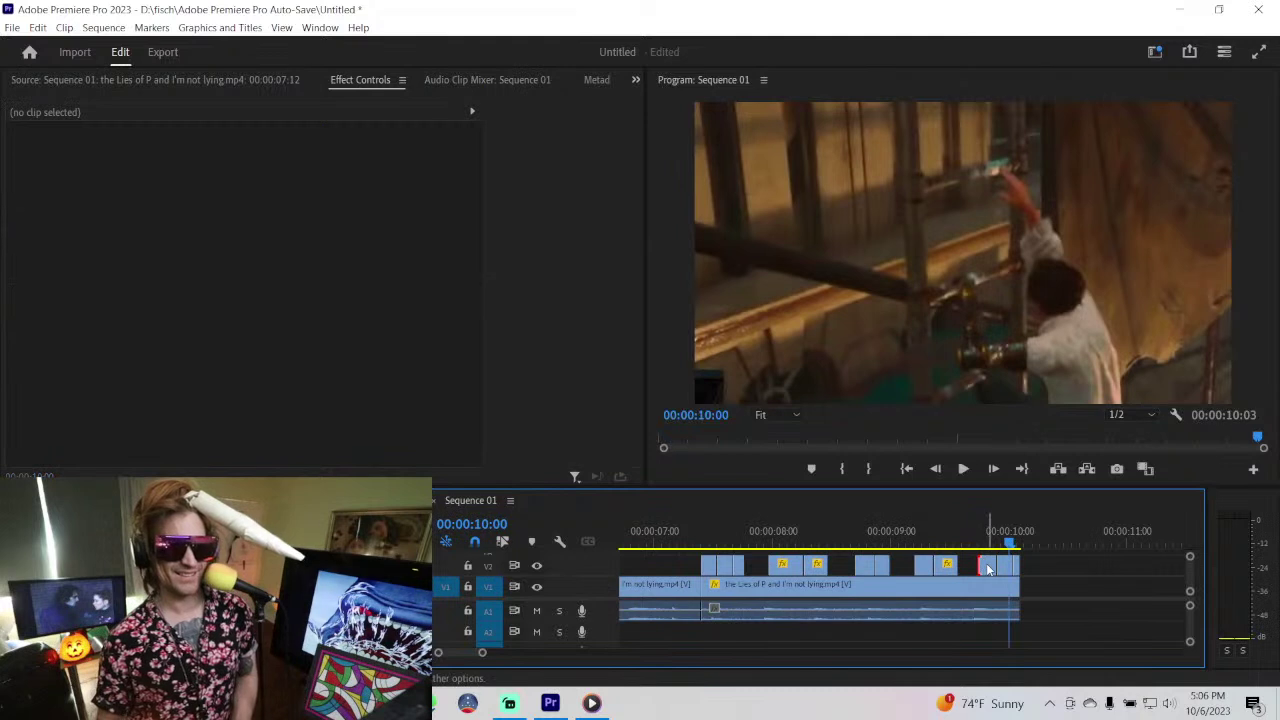
left_click_drag(868, 565, 818, 565)
left_click(656, 531)
key("space")
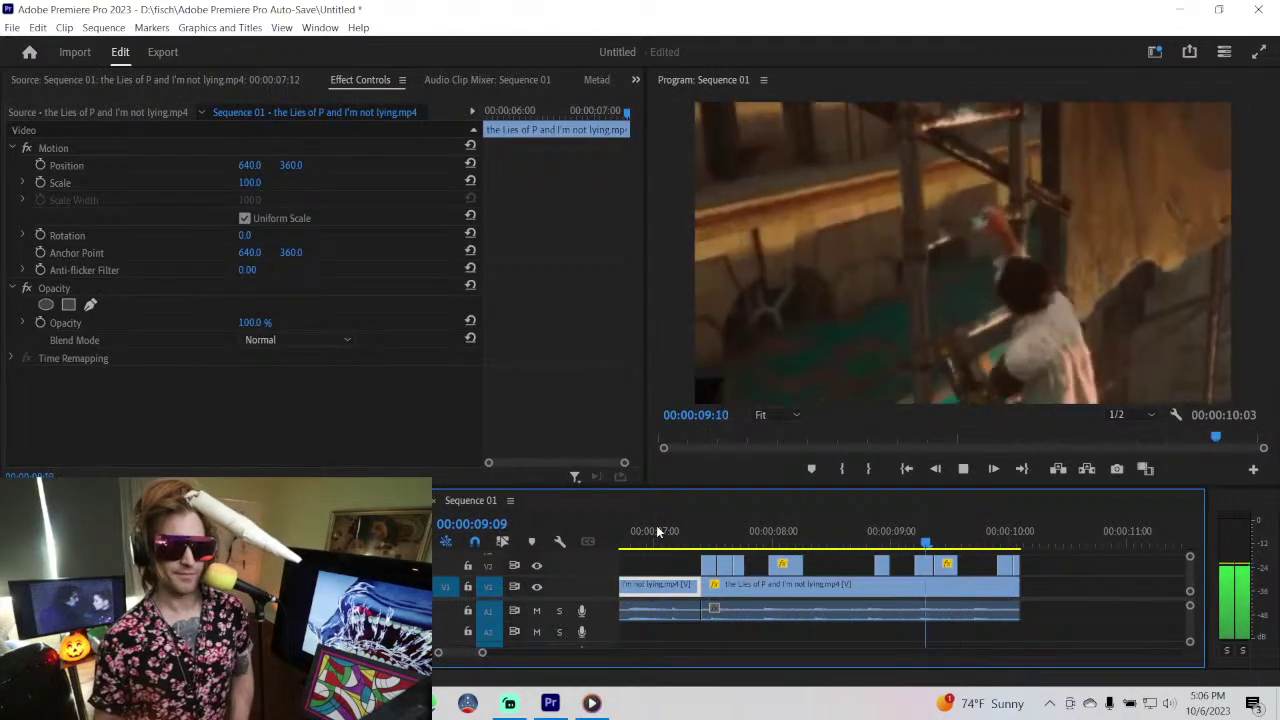
key("space")
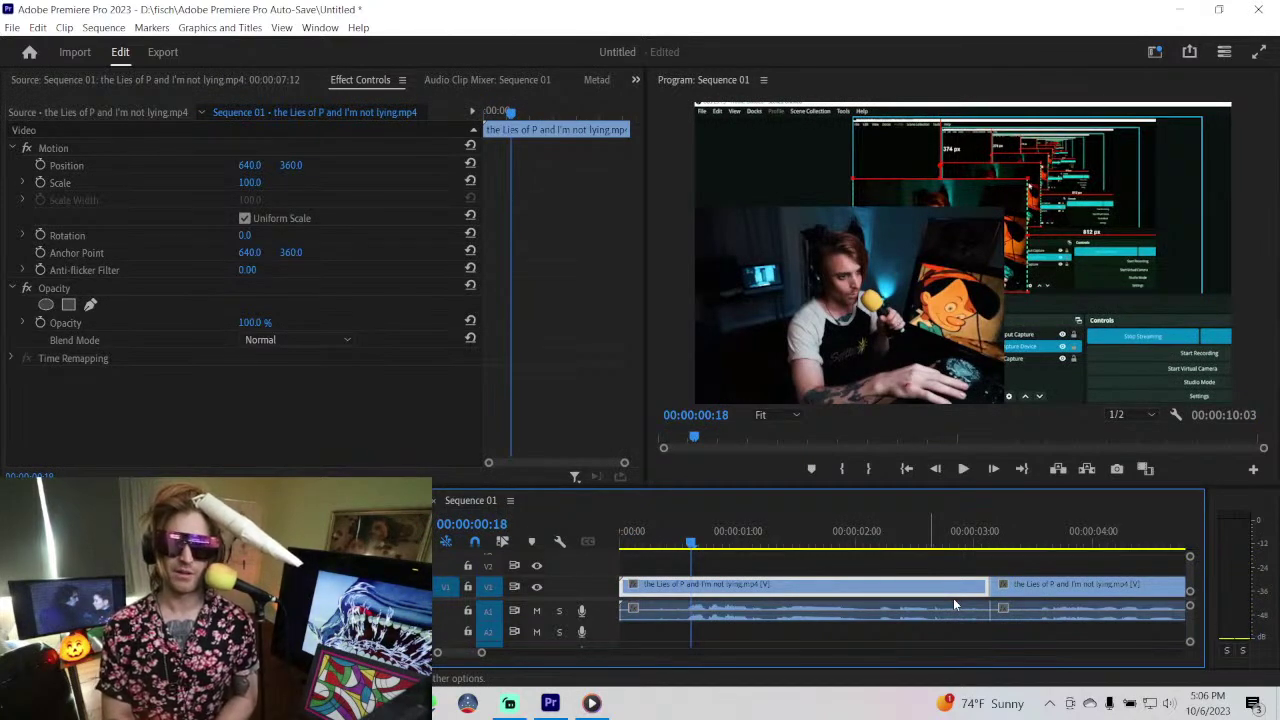
- Zoom the timeline out to show all clips and park the playhead at 00:00:08:24
left_click(1088, 566)
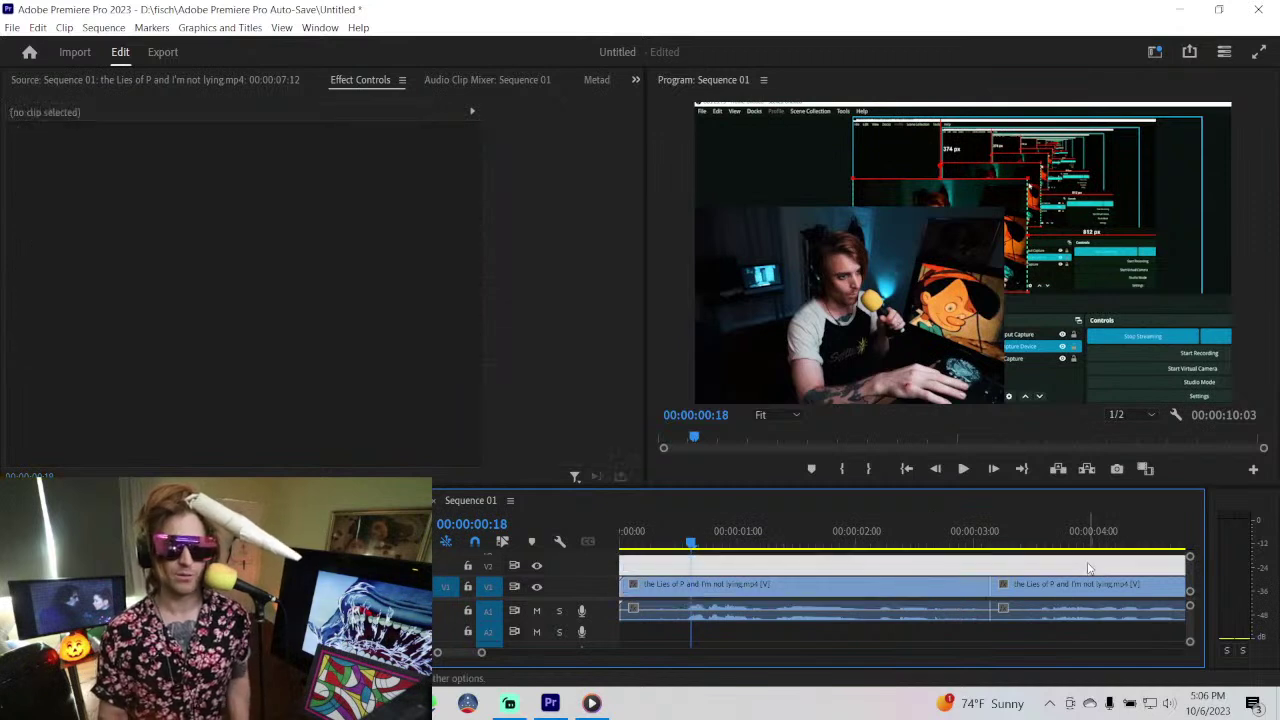
key("minus")
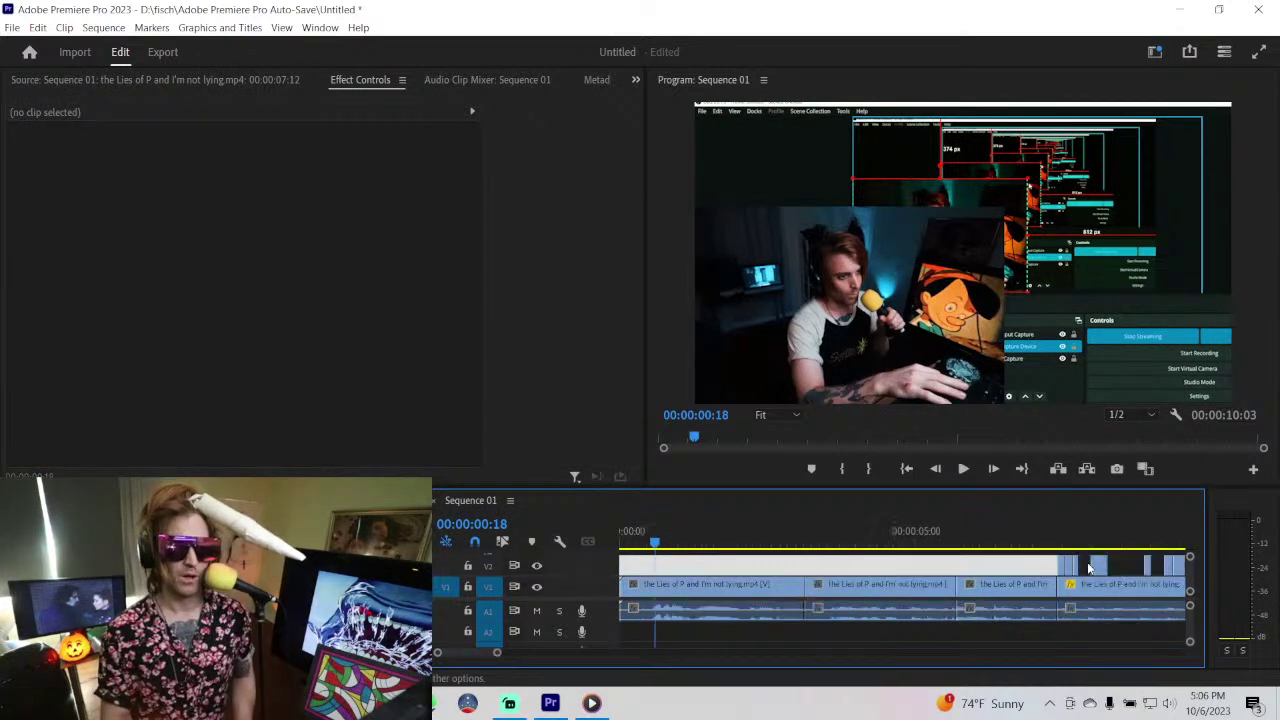
key("minus")
key("minus")
key("equal")
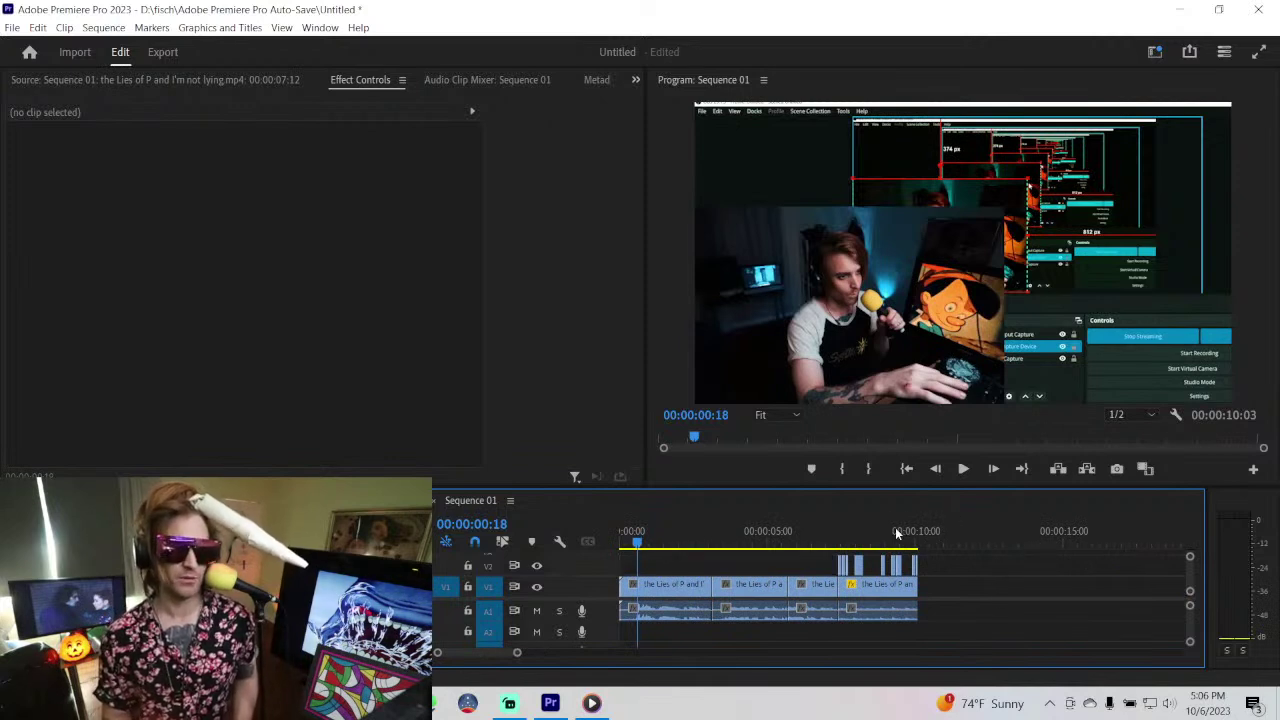
left_click(880, 531)
left_click(1032, 576)
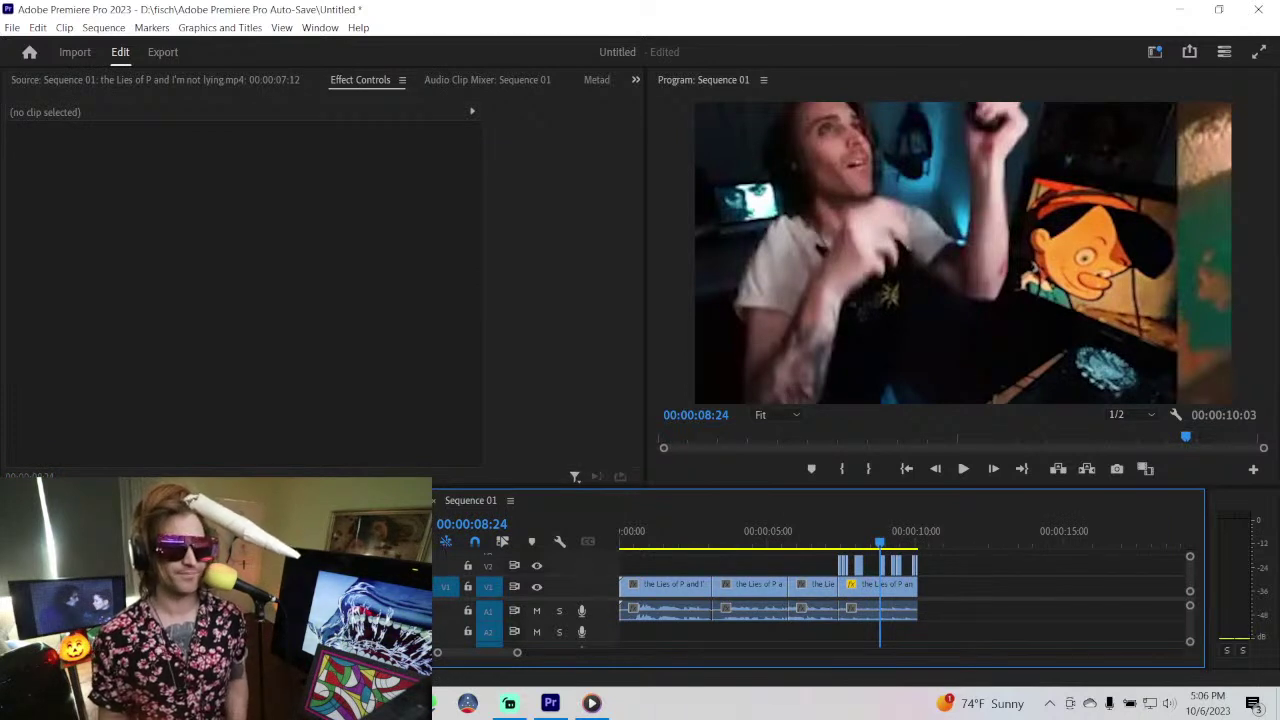
- Turn on the A1 source patch in the timeline header
left_click(446, 611)
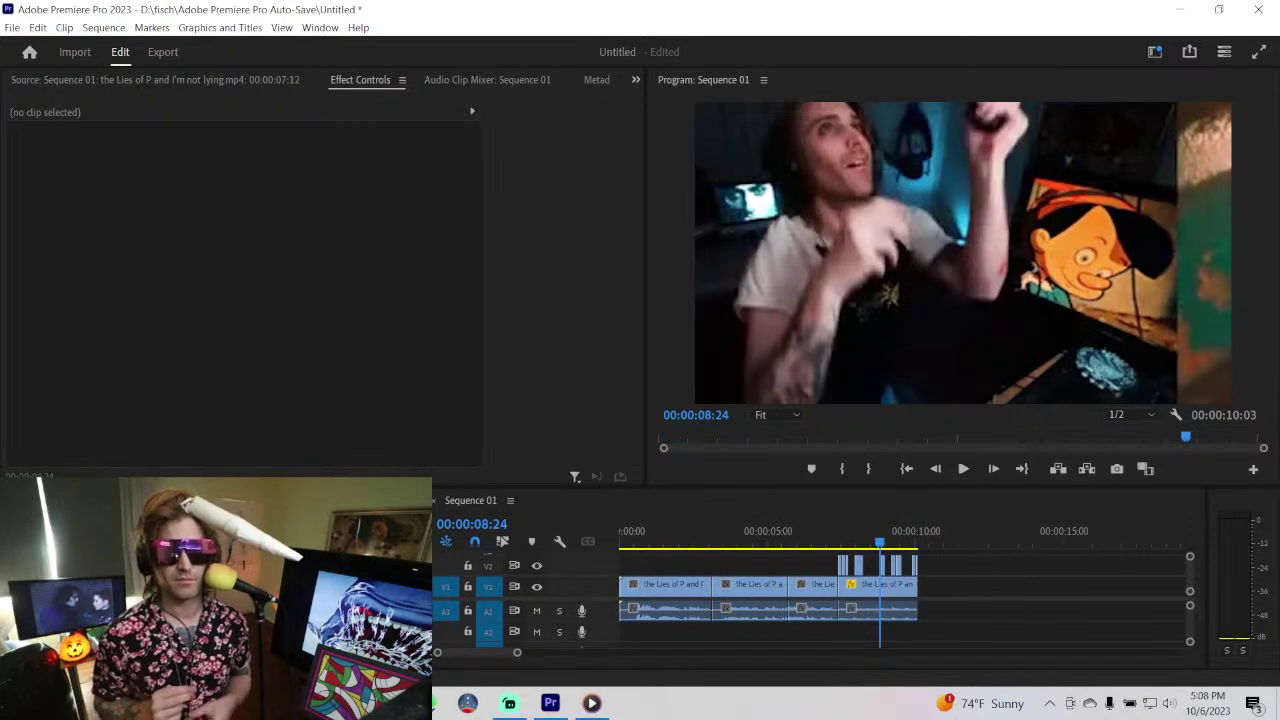
- Play the montage, then load the first clip's full Lies of P recording in the Source Monitor and review it
key("space")
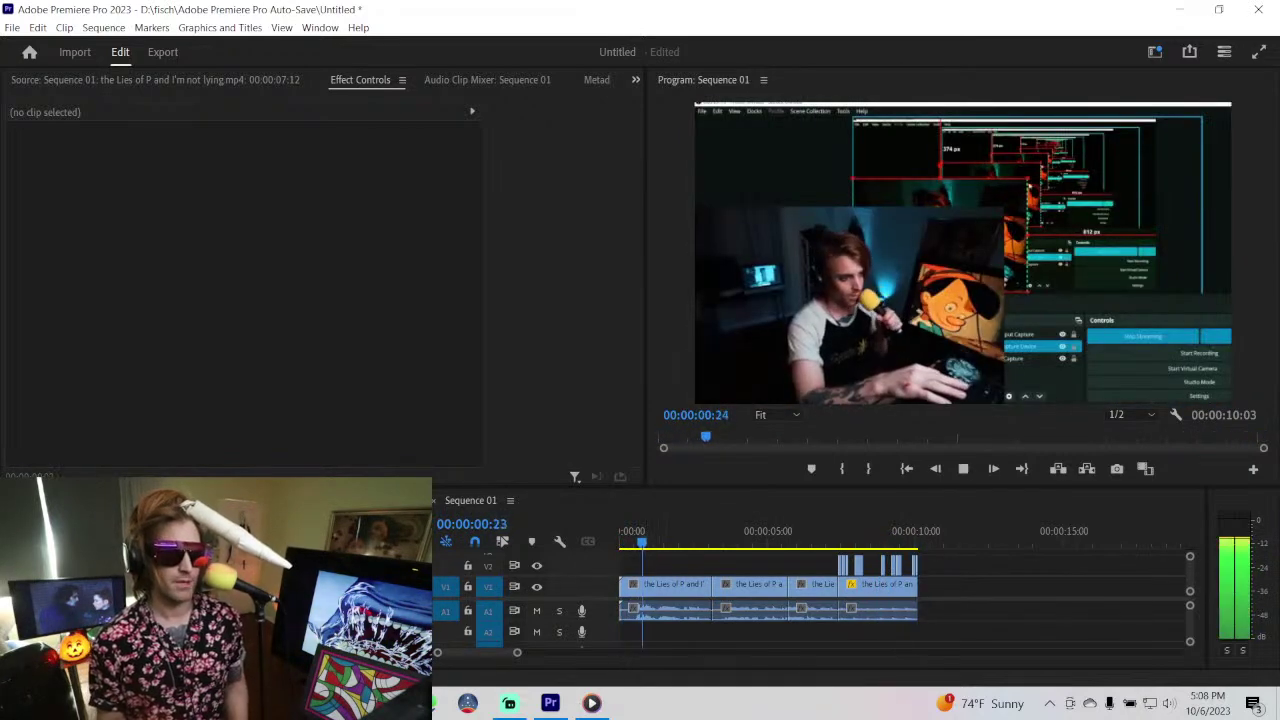
double_click(665, 584)
left_click(62, 437)
key("space")
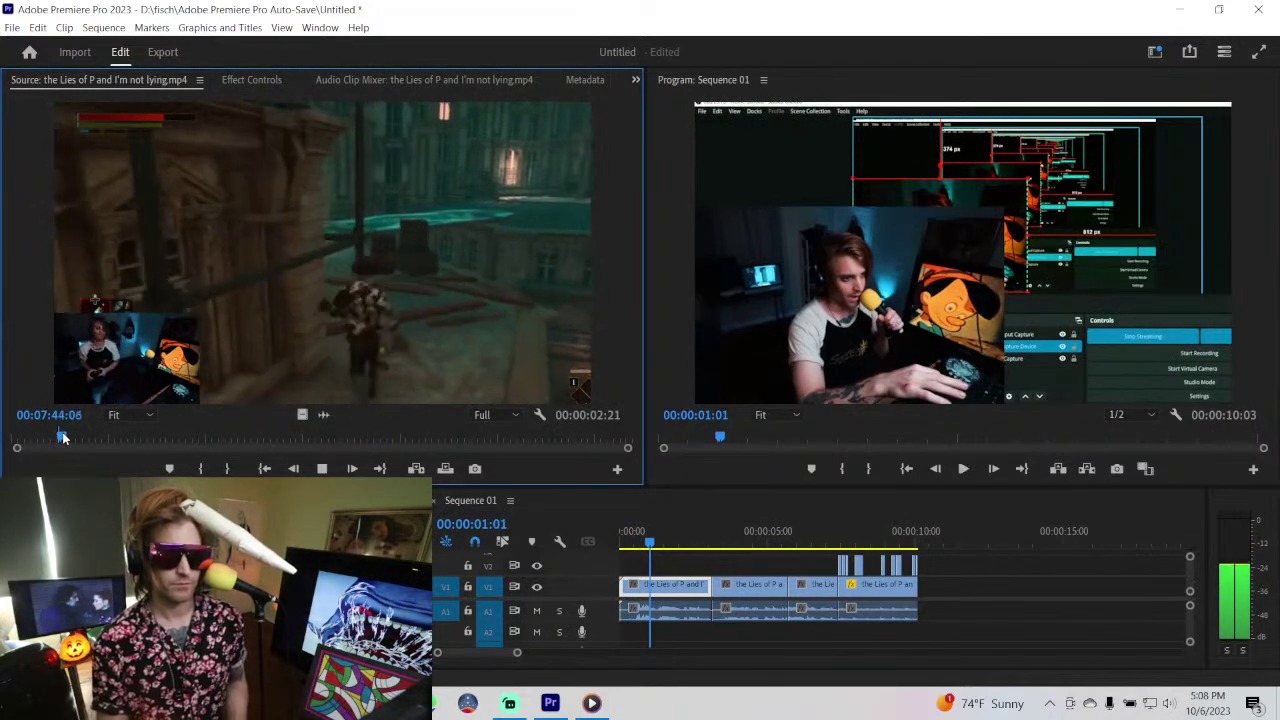
key("space")
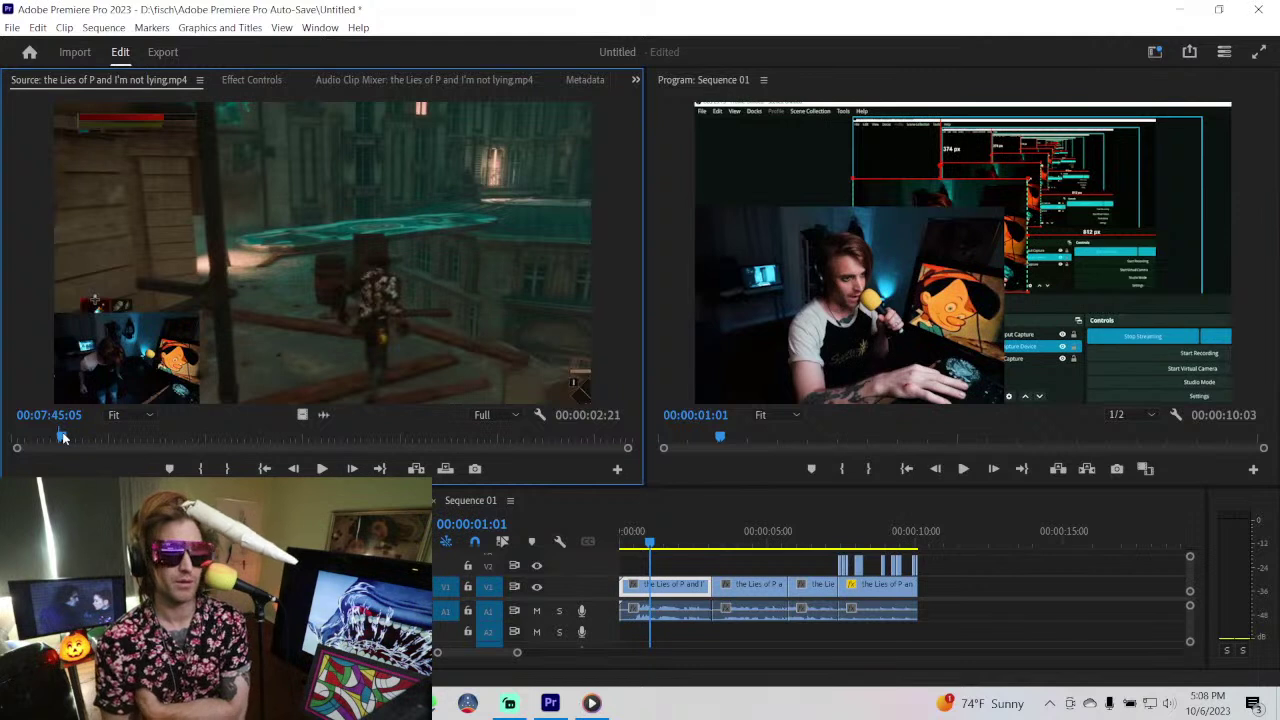
key("space")
key("space")
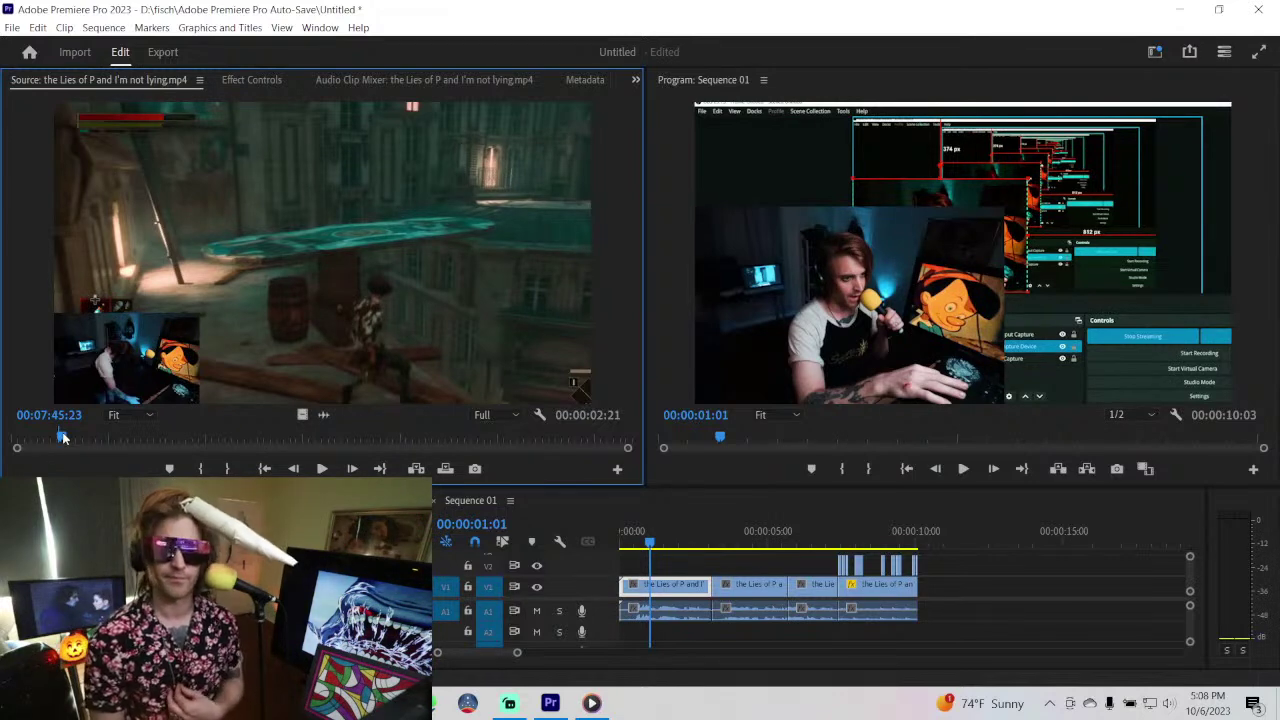
key("space")
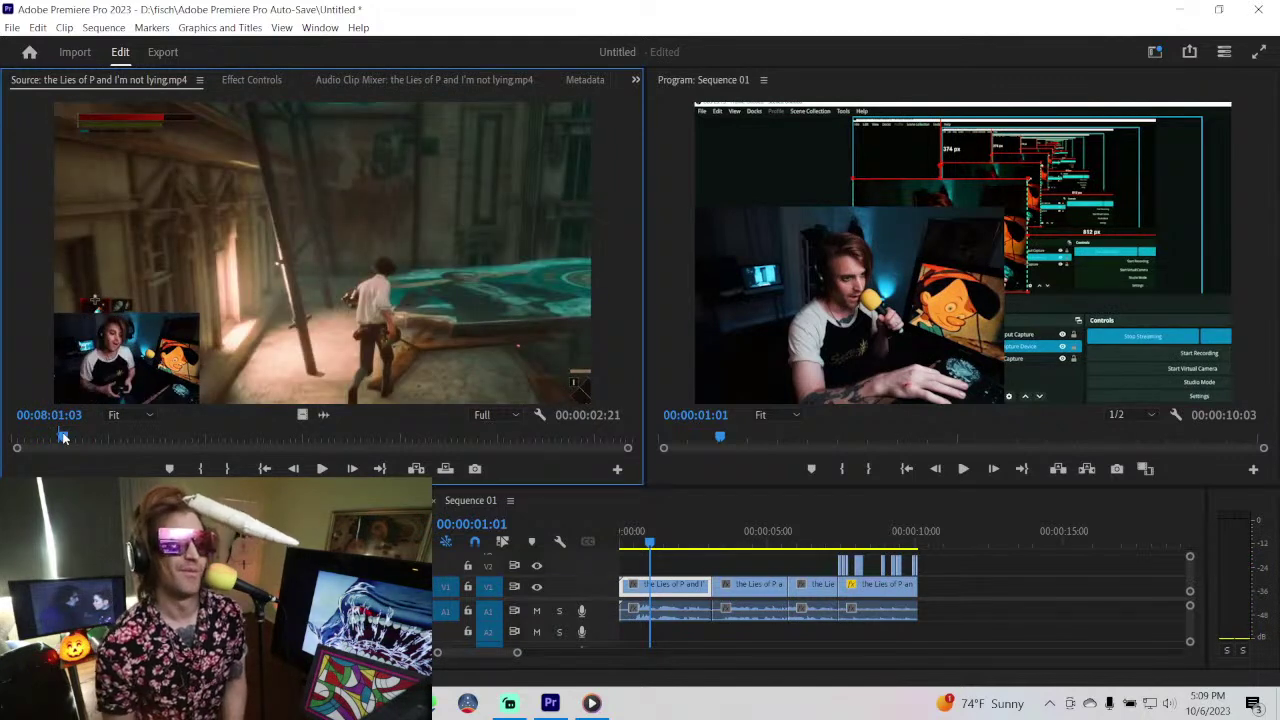
key("space")
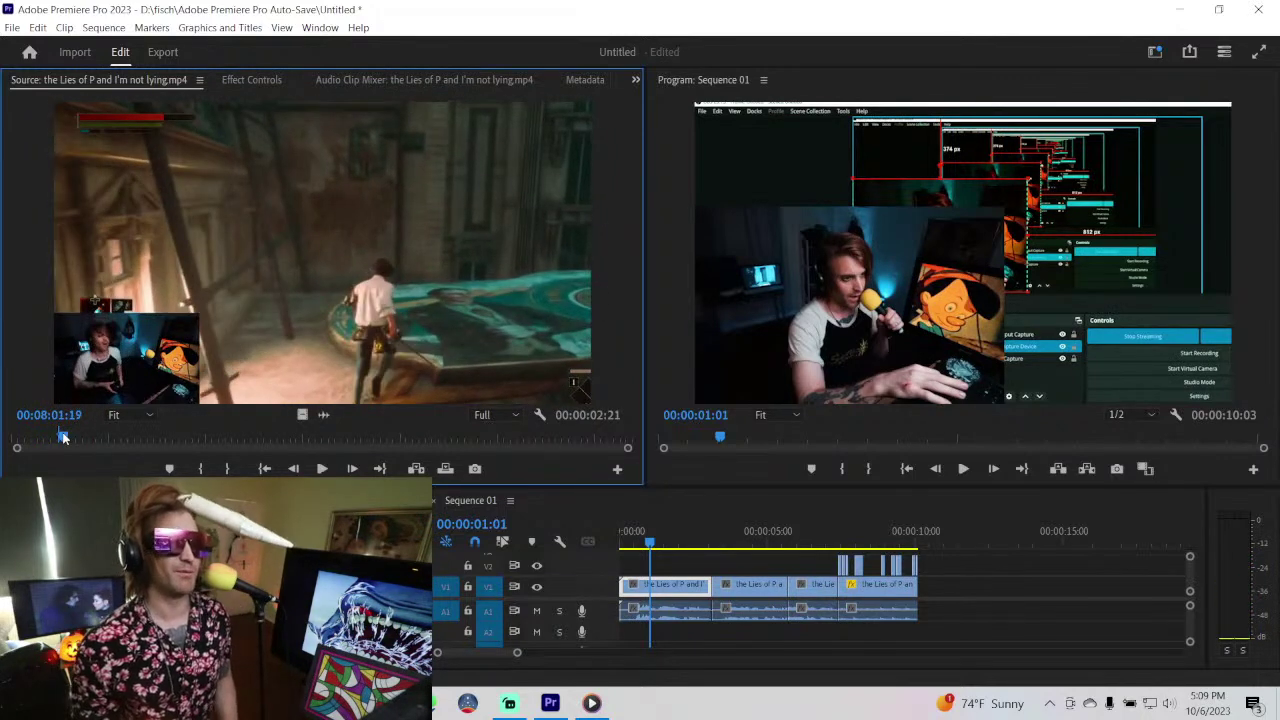
key("space")
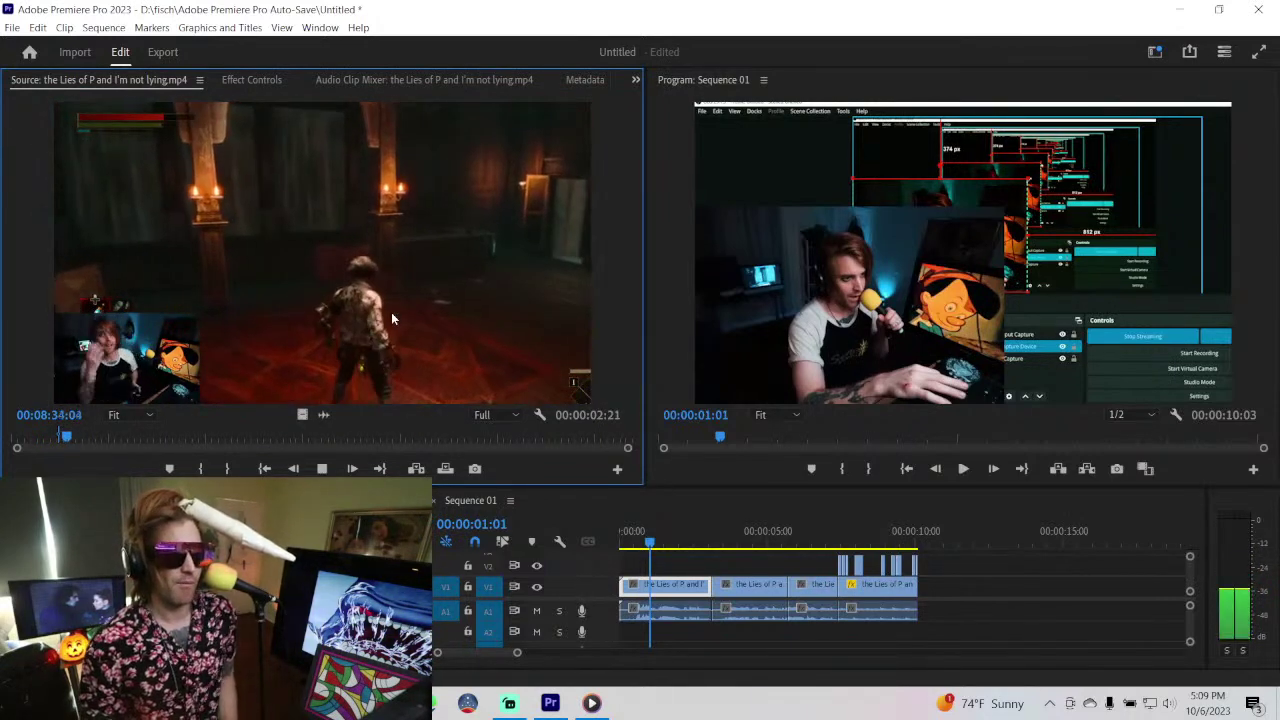
- Shuttle through the source footage from 08:47 toward 09:14 and clear its previous In/Out marks
key("space")
key("space")
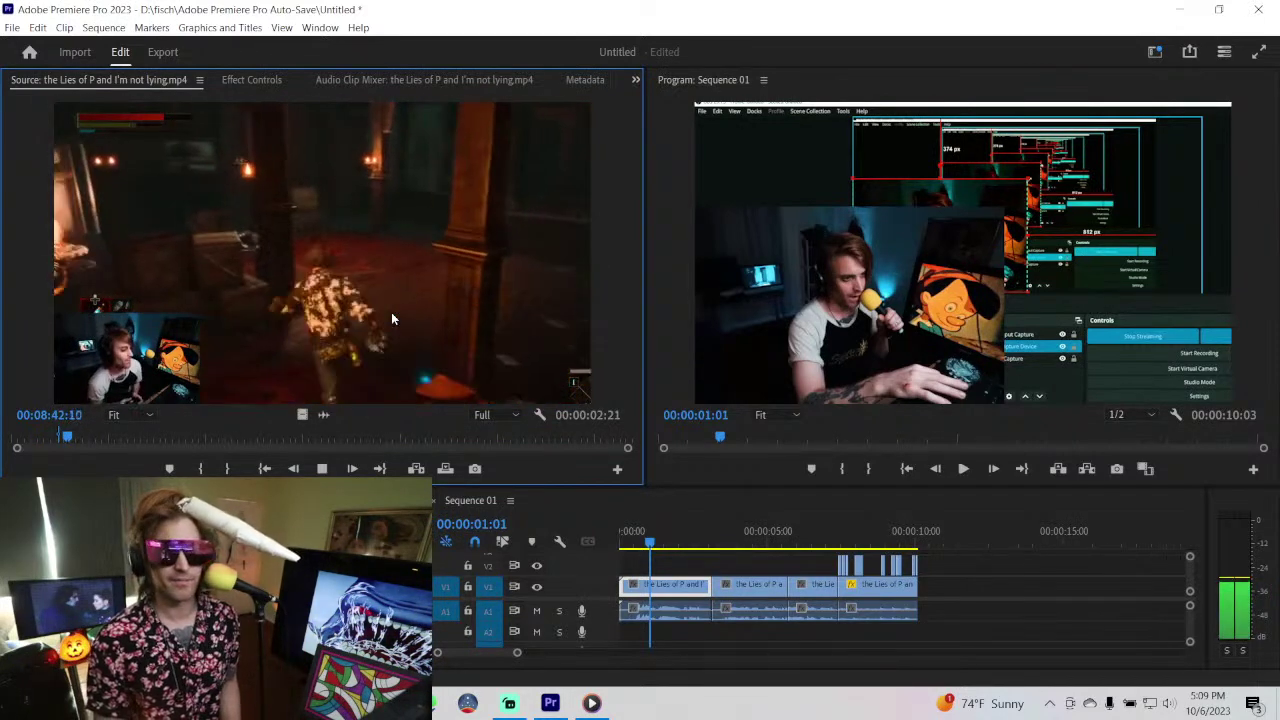
key("space")
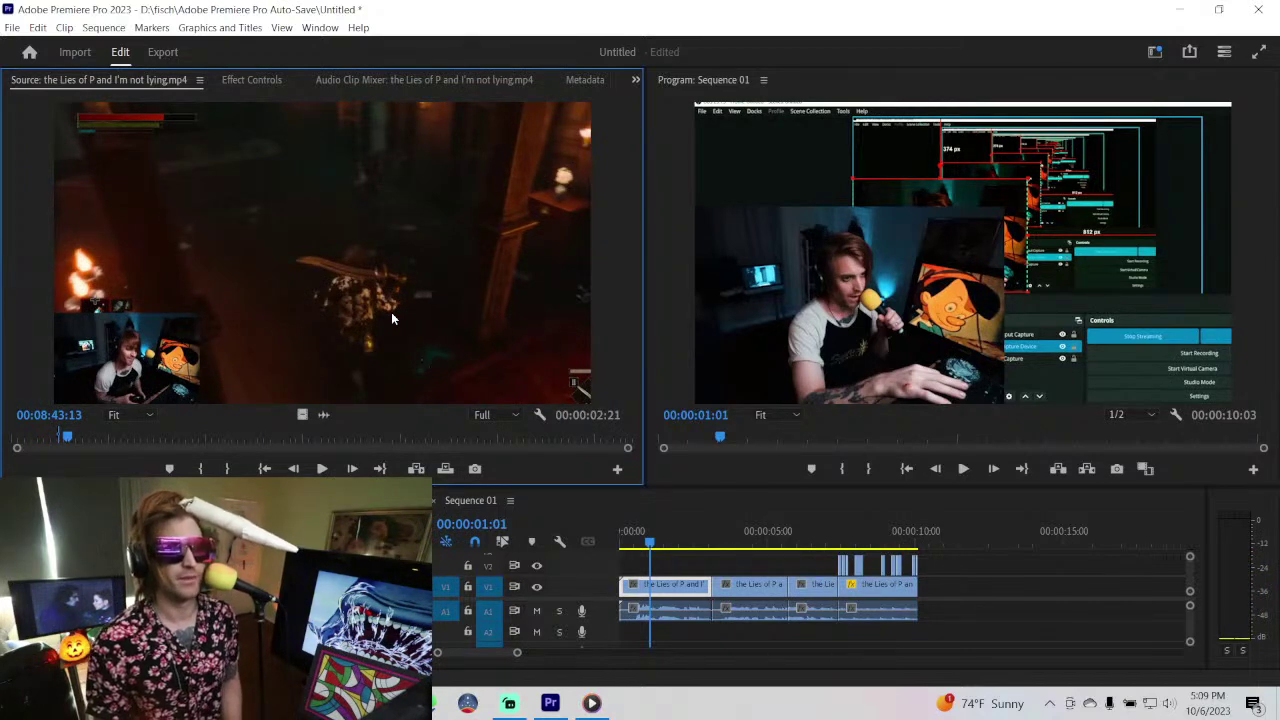
key("space")
key("space")
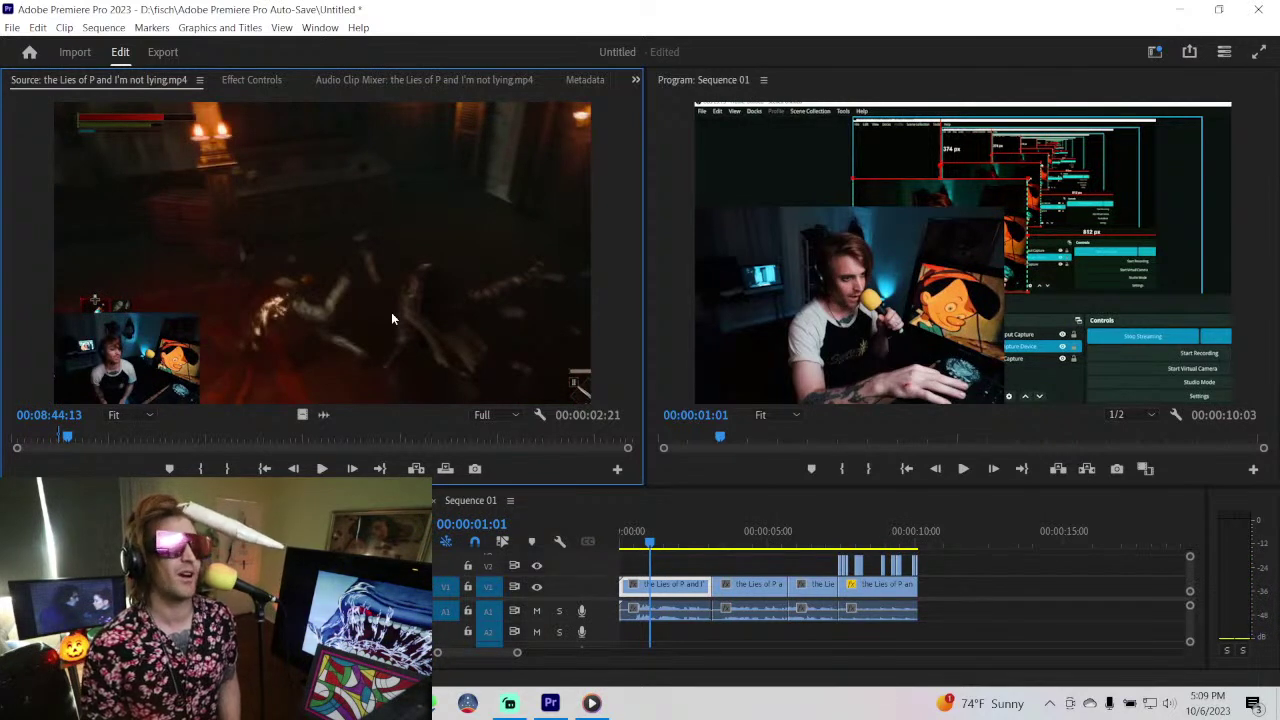
key("space")
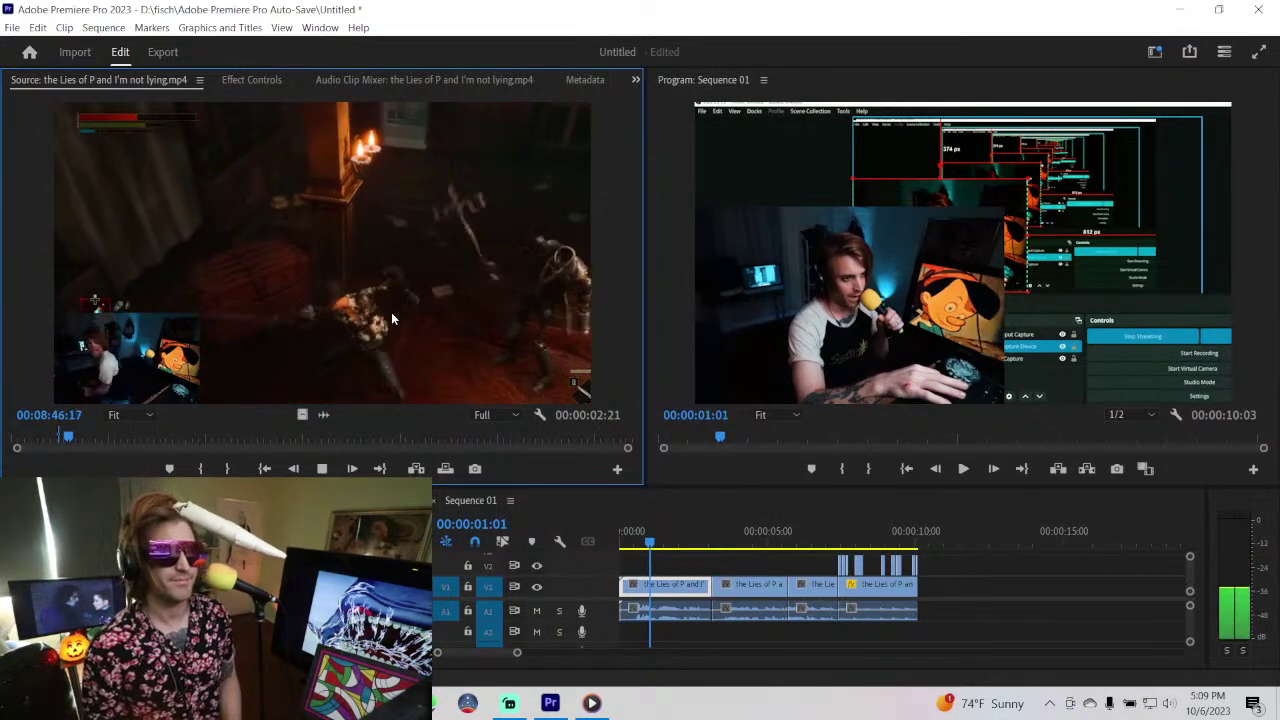
key("space")
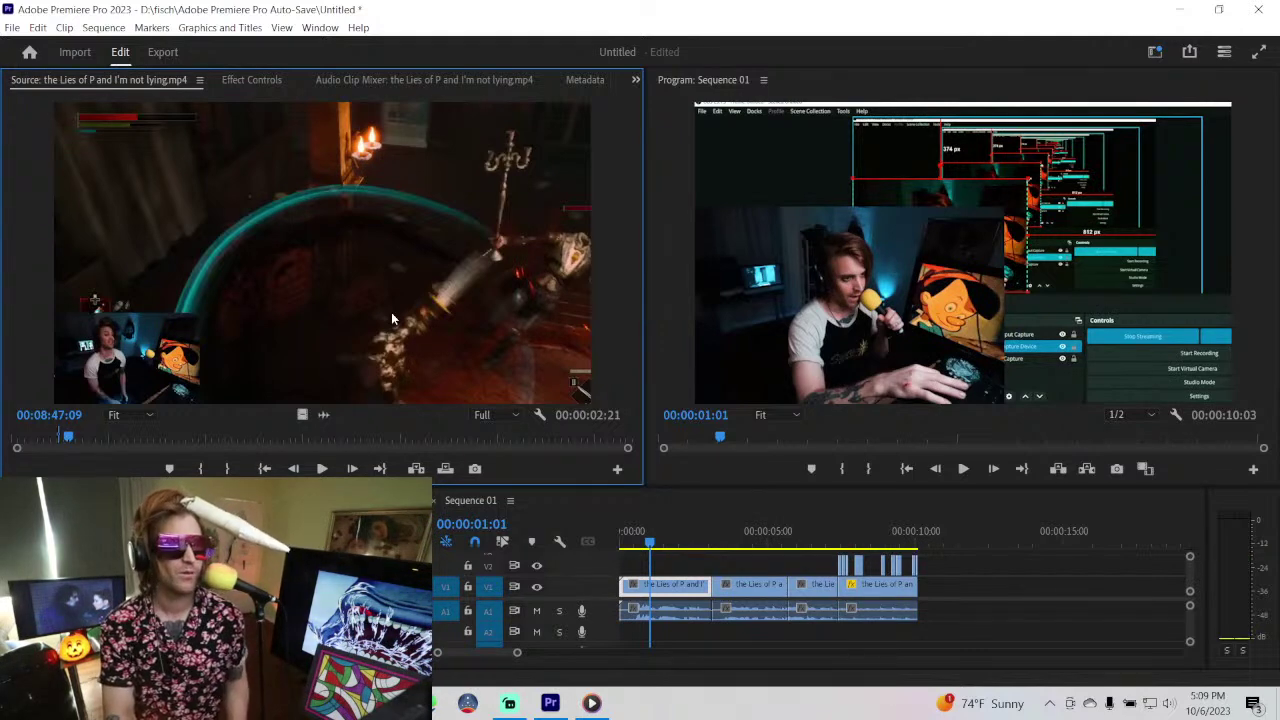
key("l")
key("l")
key("l")
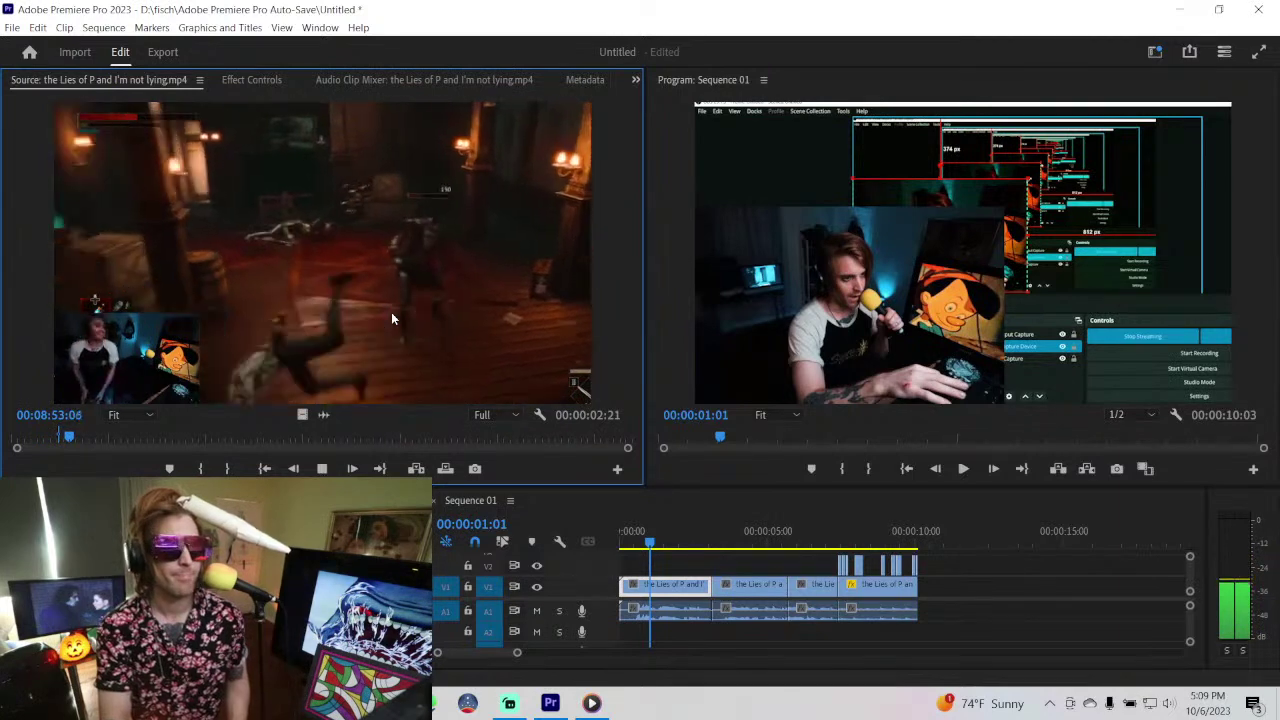
key("j")
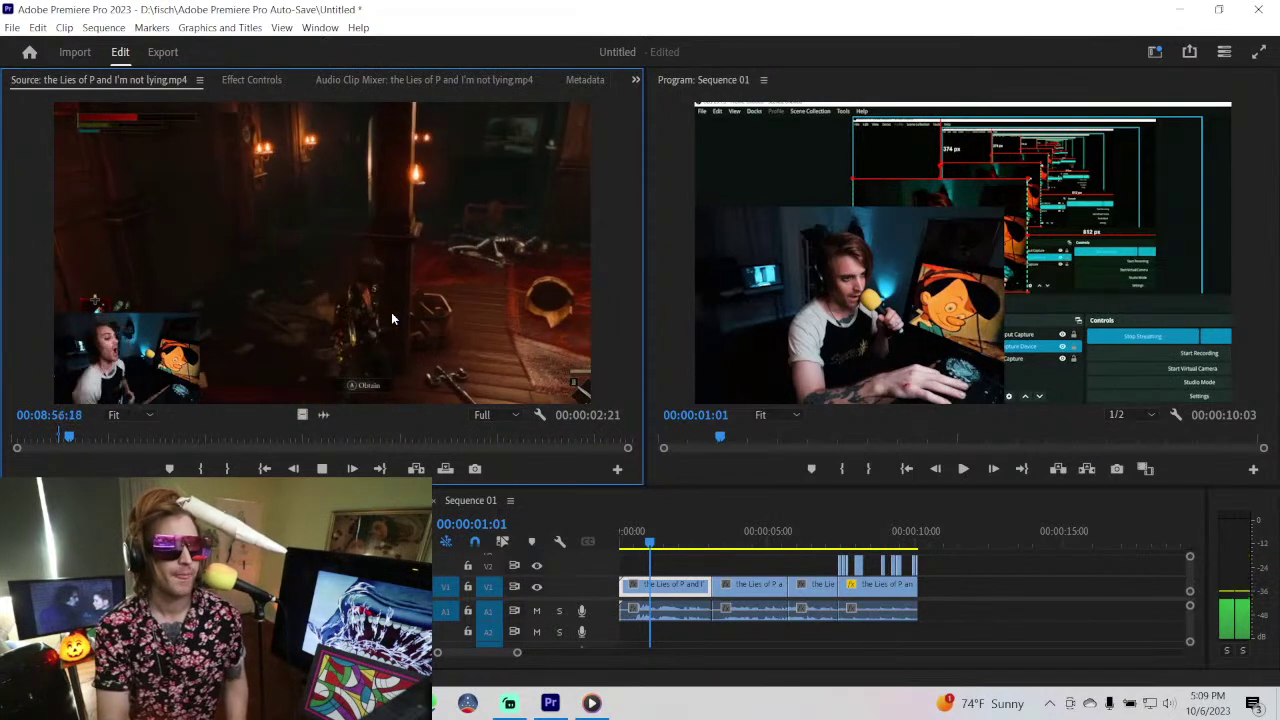
key("l")
key("l")
key("l")
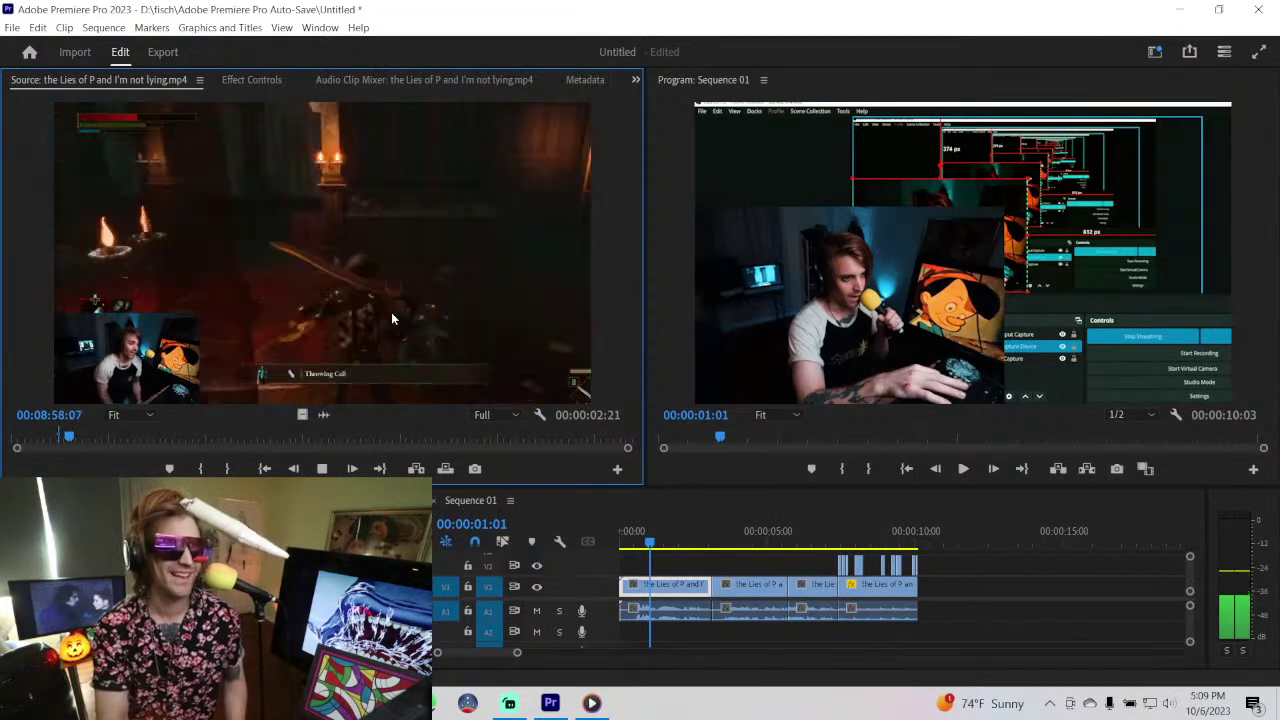
key("j")
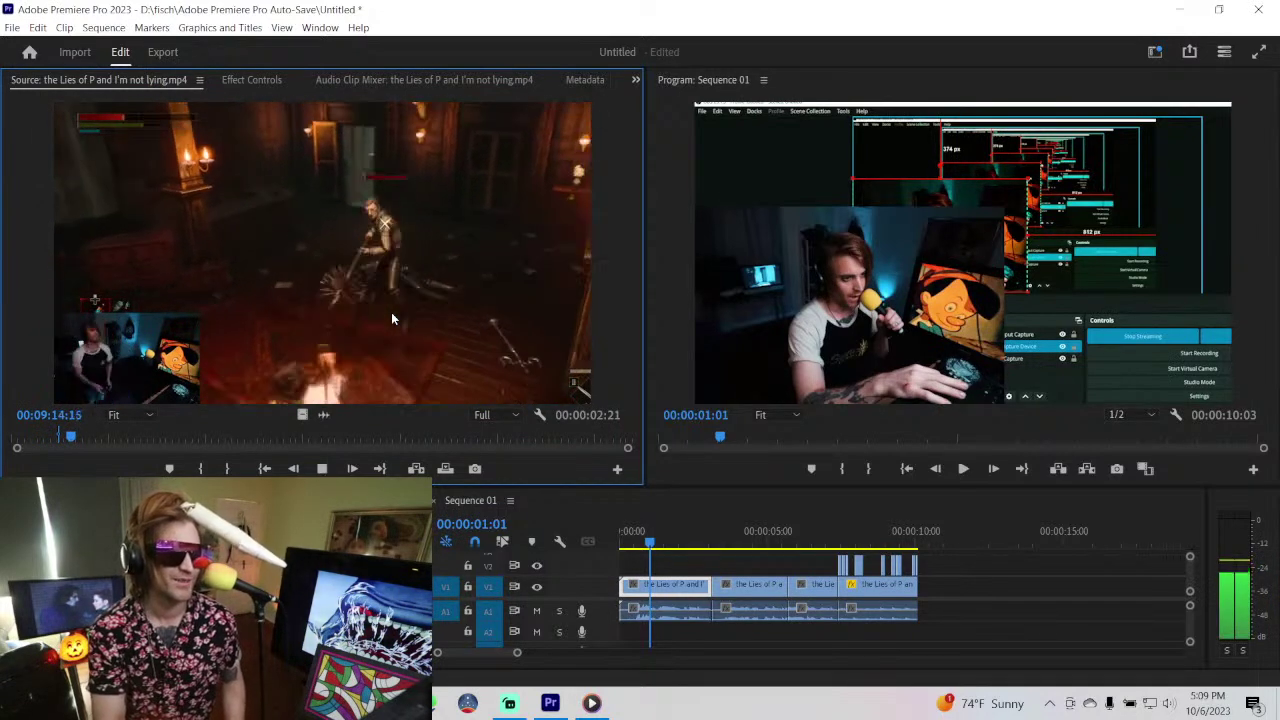
key("k")
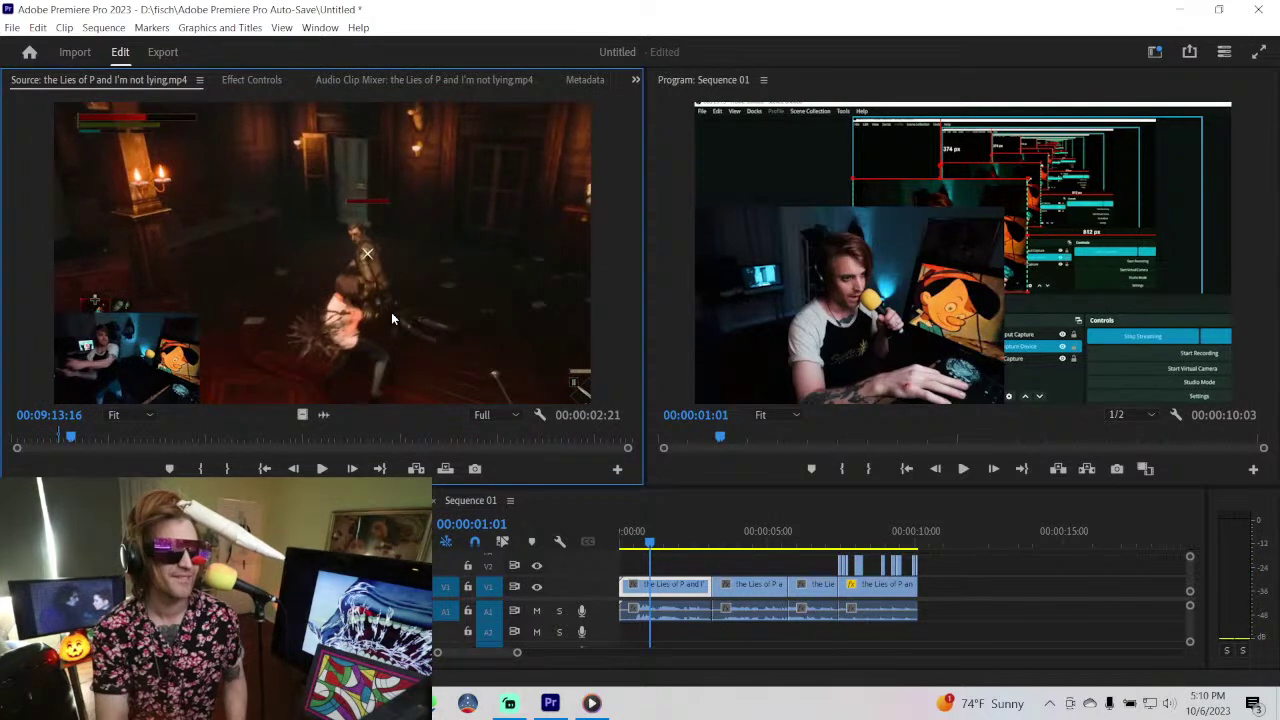
key("ctrl+shift+x")
- Mark an In point on the short source range and append it to the end of V1
key("l")
key("k")
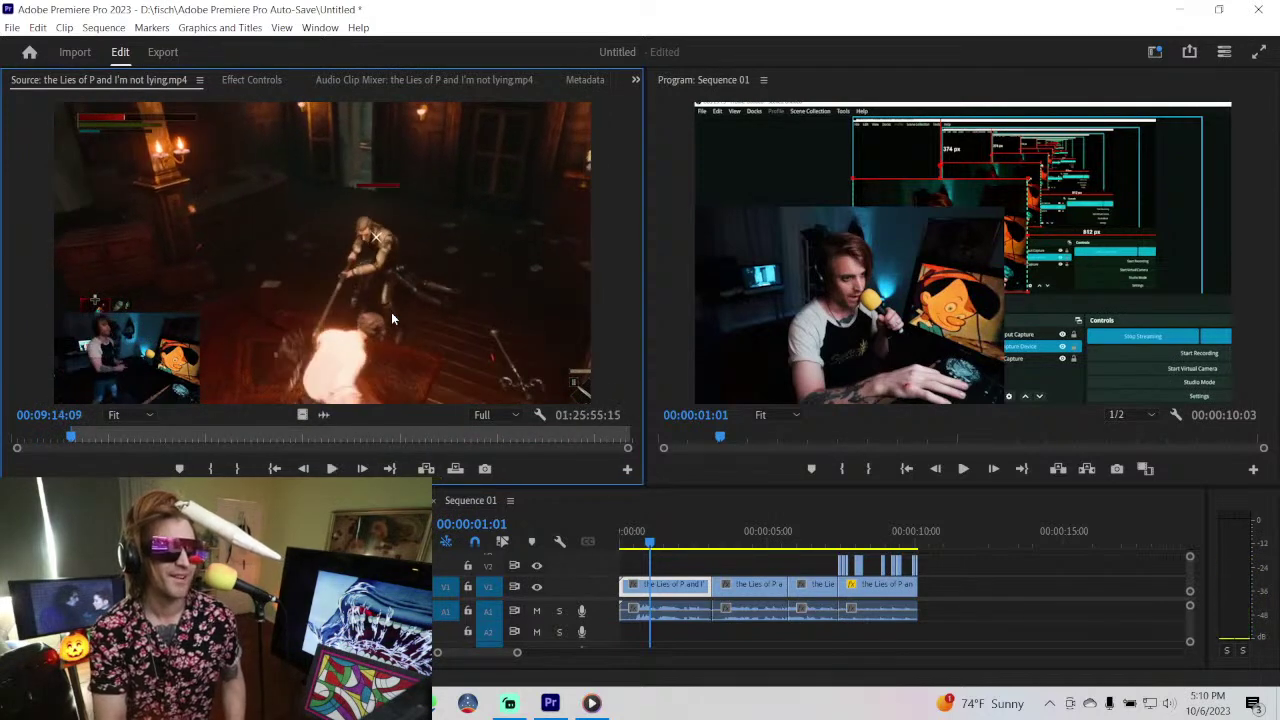
key("i")
left_click_drag(336, 348, 930, 592)
left_click(935, 541)
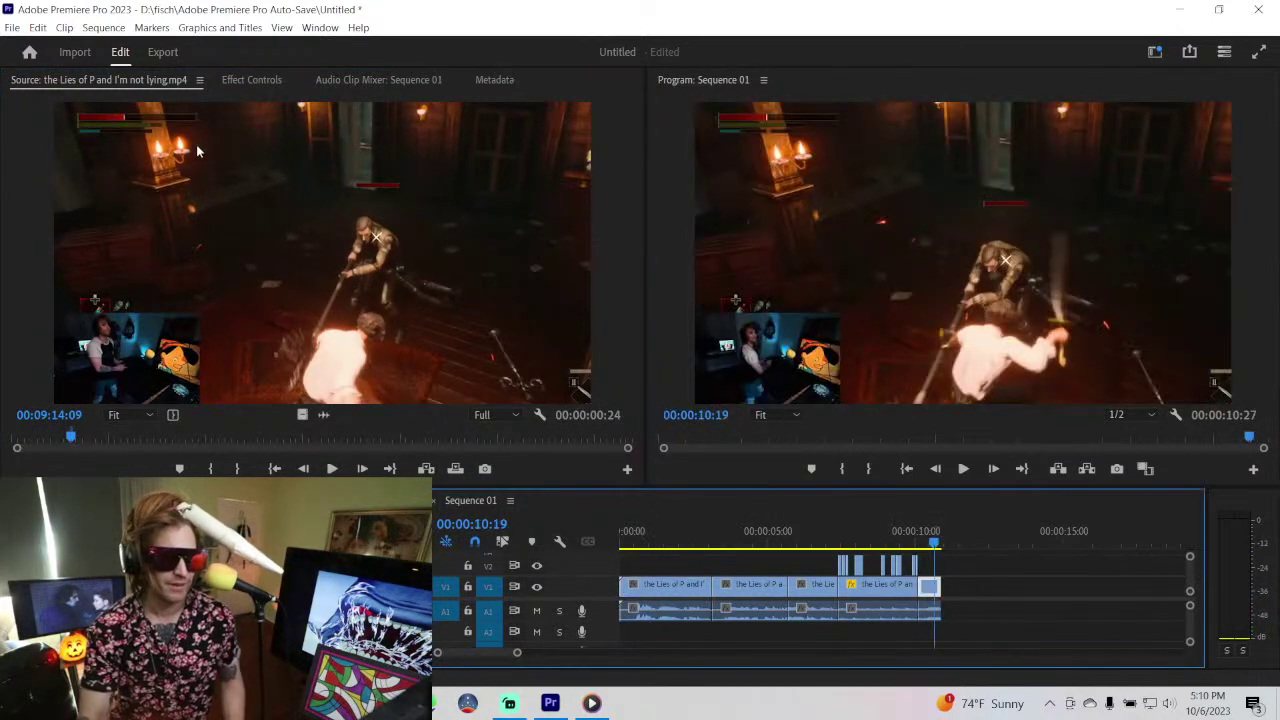
- Set the new final clip's Scale to 203 and Position to 1150, 31, then play back
left_click(240, 82)
mouse_move(254, 183)
left_mouse_down()
mouse_move(360, 166)
mouse_move(210, 166)
left_mouse_up()
left_click_drag(290, 165, 297, 166)
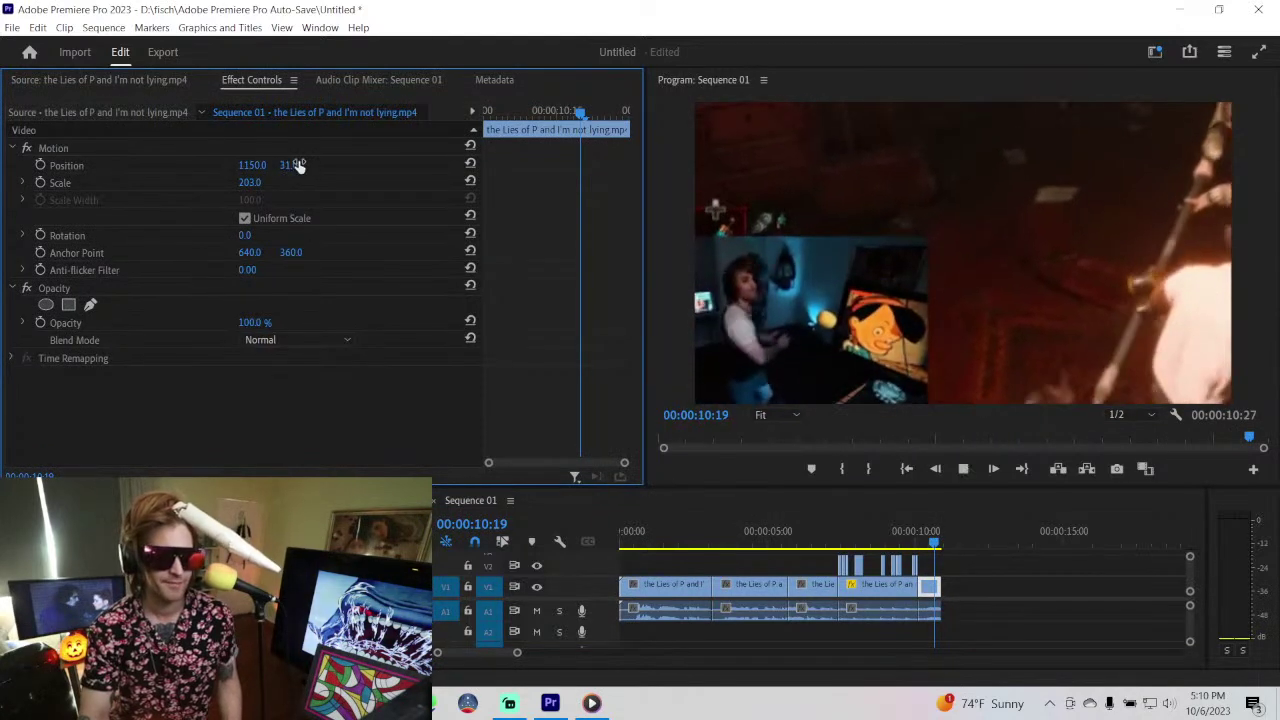
key("space")
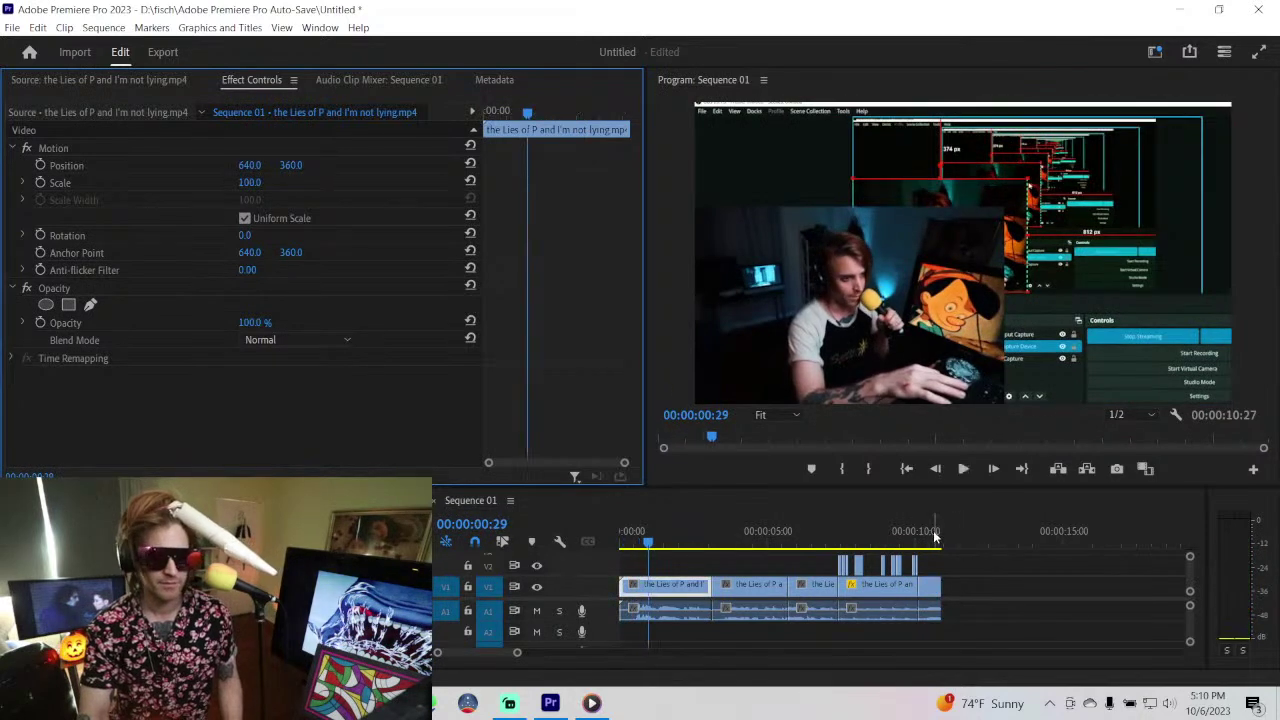
left_click(930, 540)
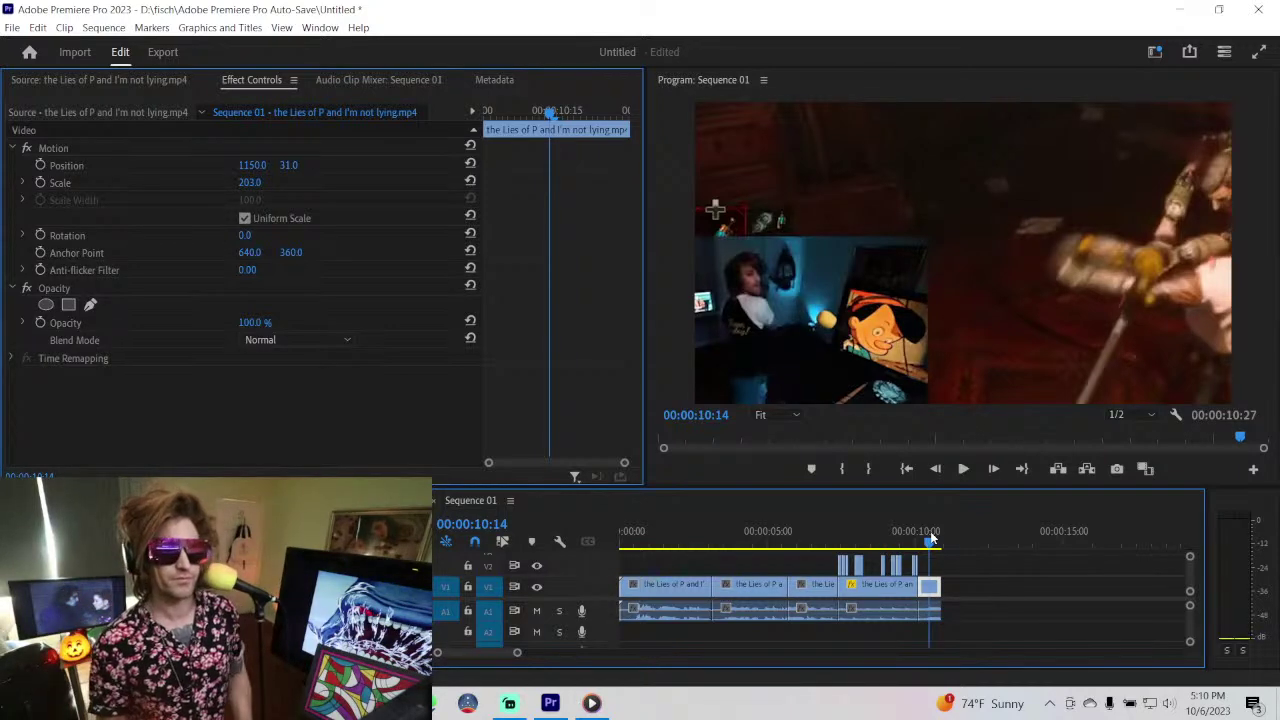
key("space")
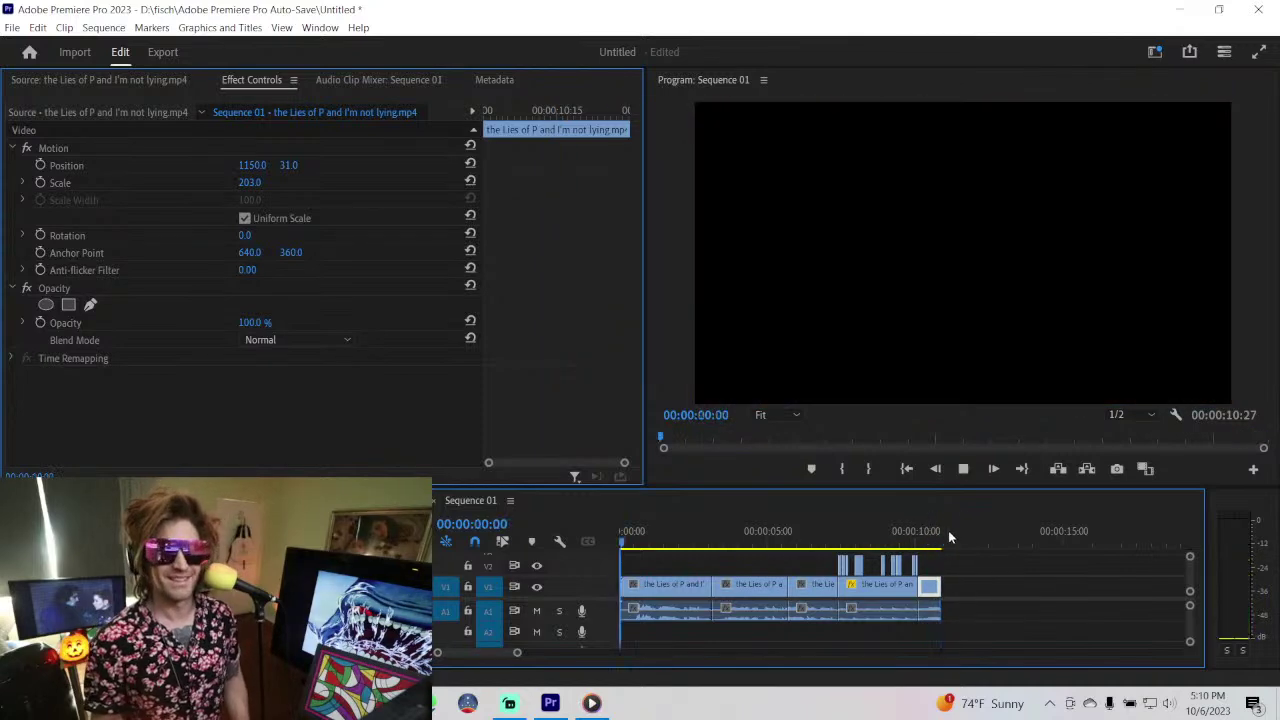
left_click(935, 537)
left_click_drag(942, 539, 977, 546)
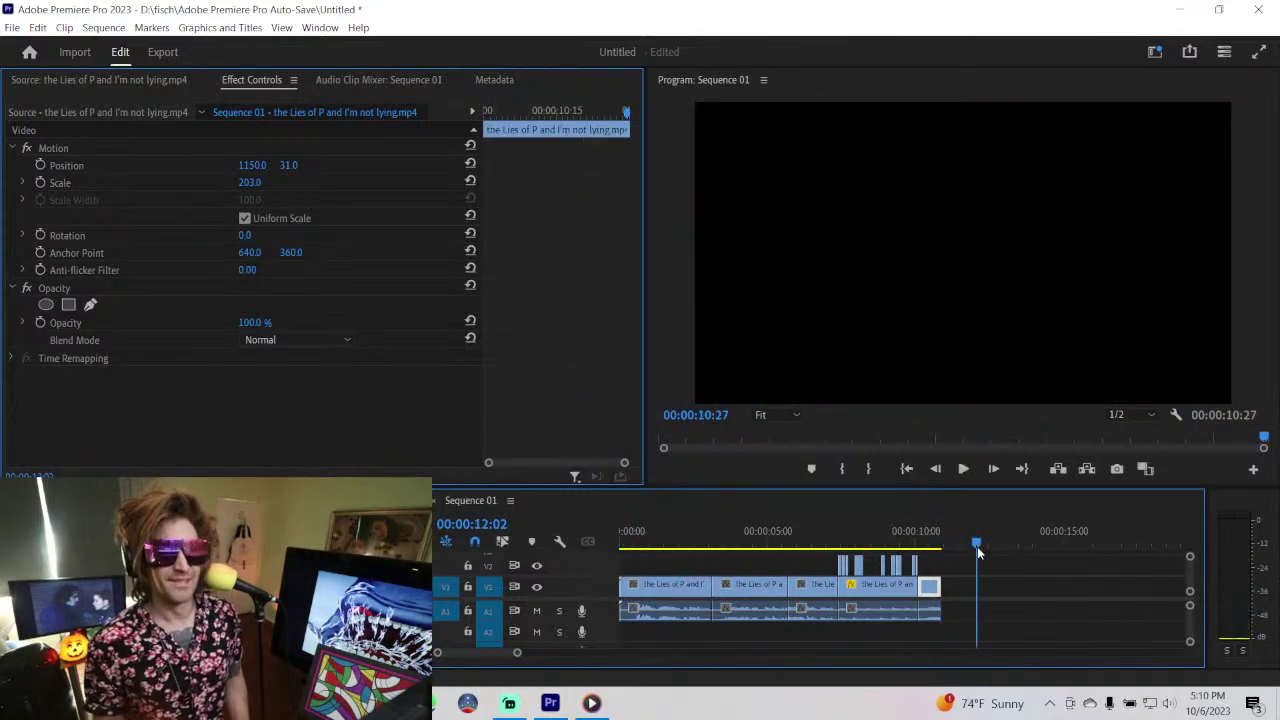
left_click(993, 568)
key("space")
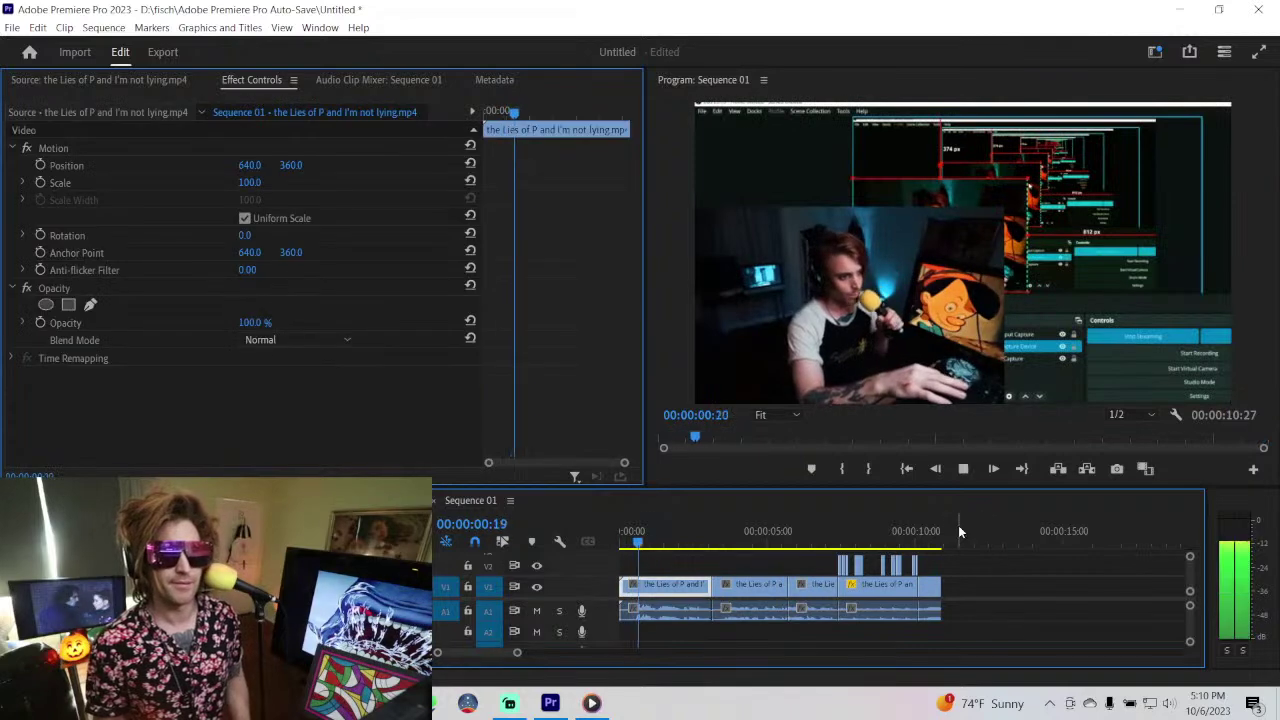
left_click(918, 530)
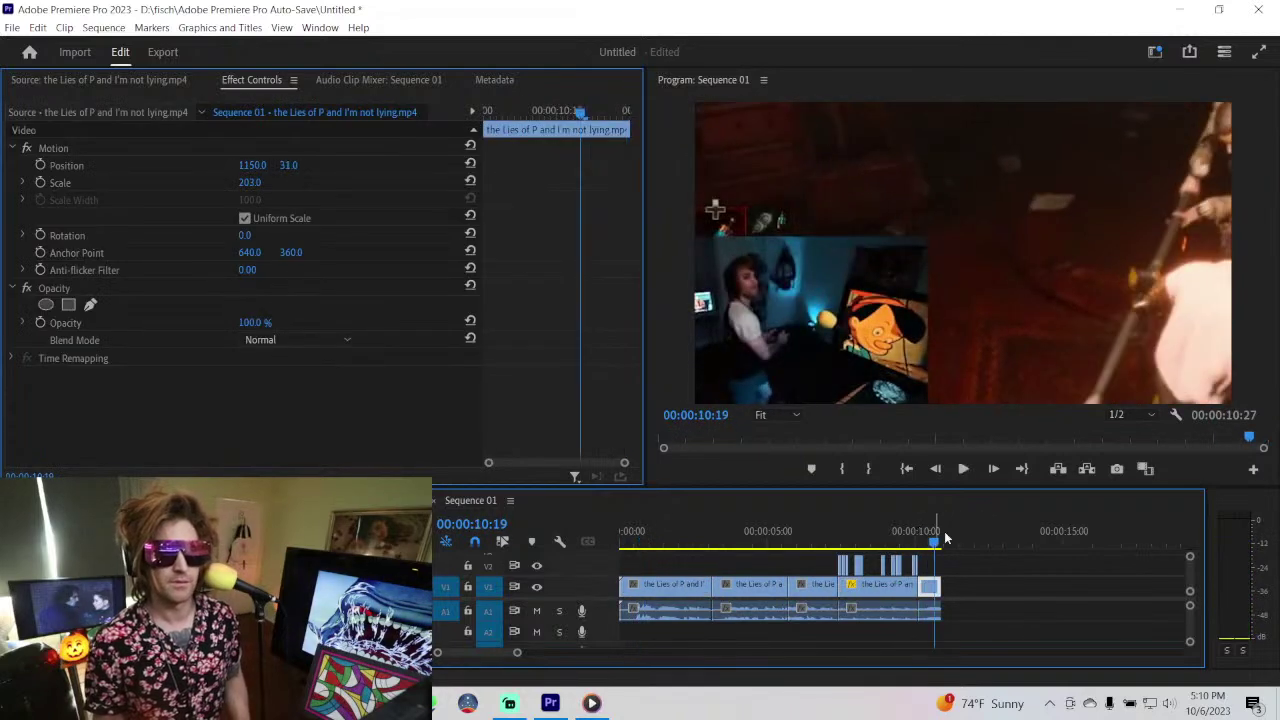
left_click(1022, 555)
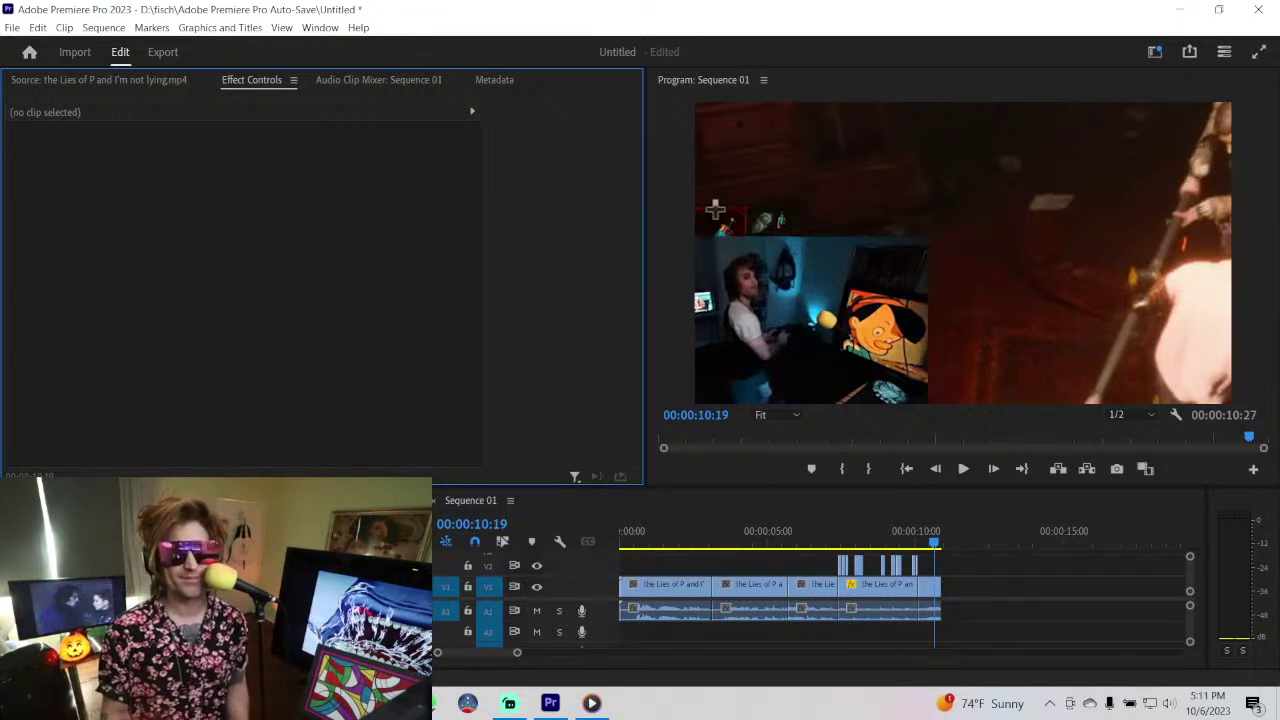
left_click(790, 535)
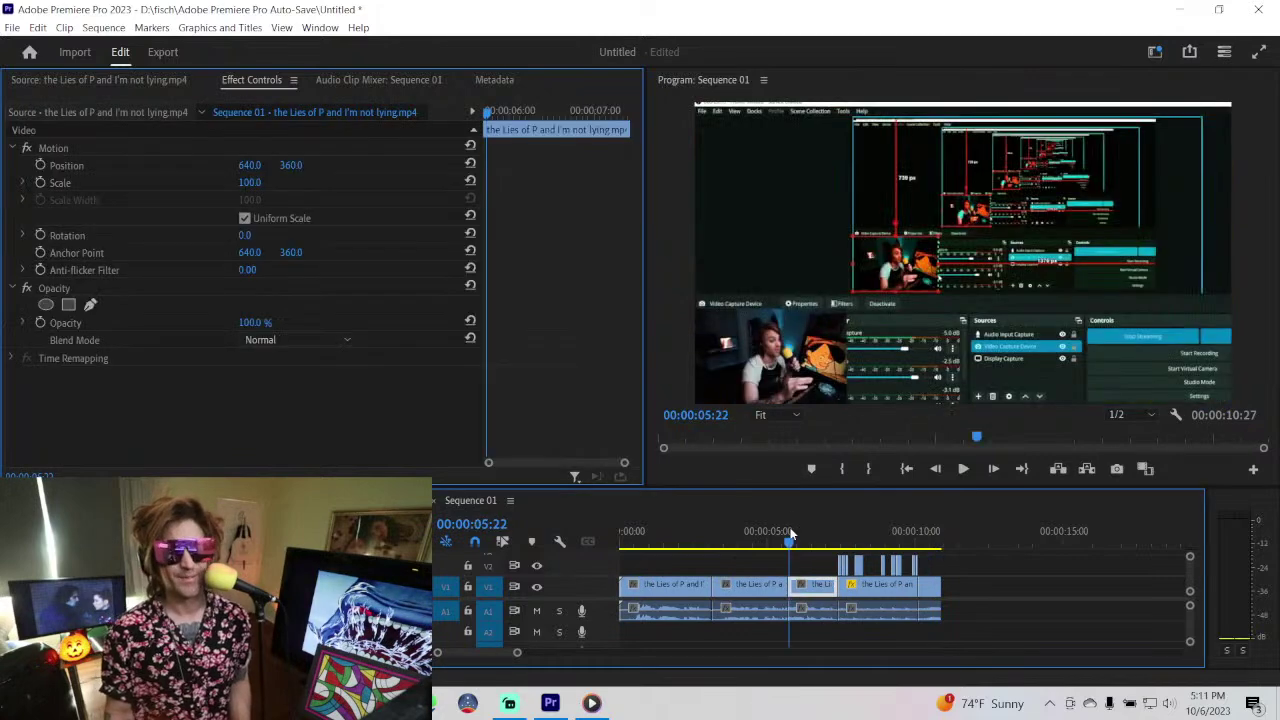
left_click_drag(790, 535, 783, 535)
key("space")
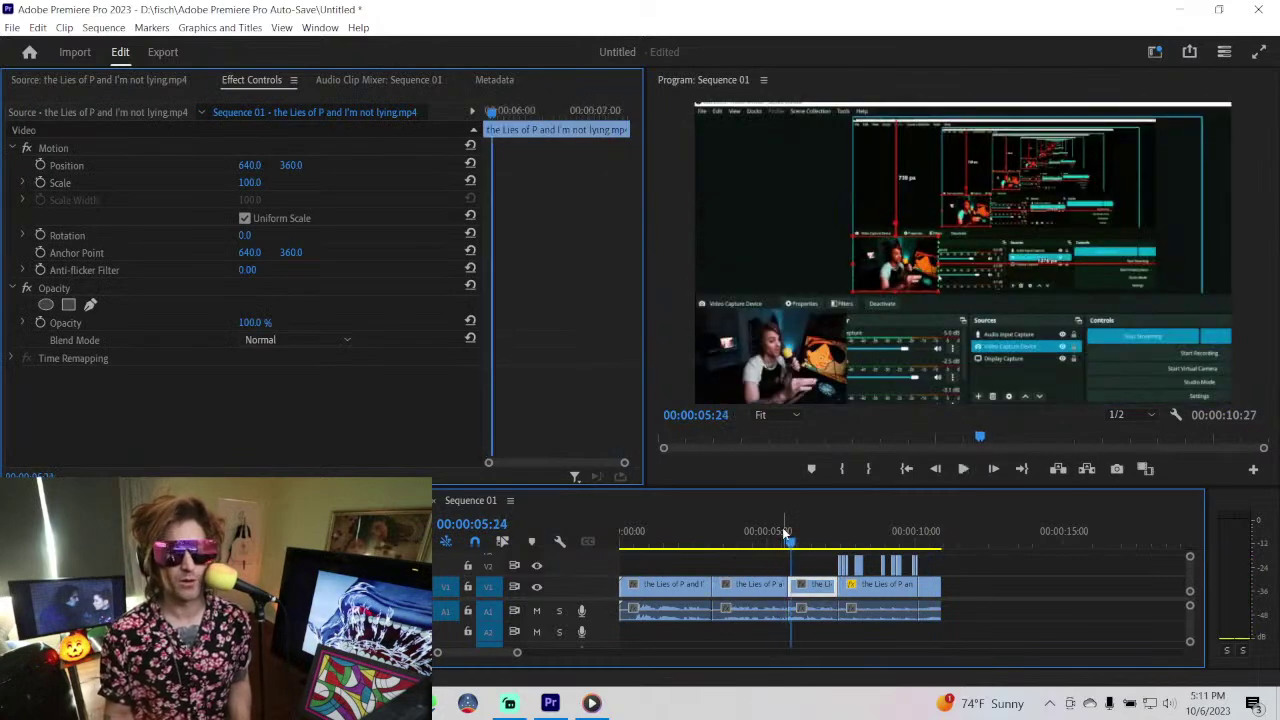
left_click_drag(786, 533, 787, 535)
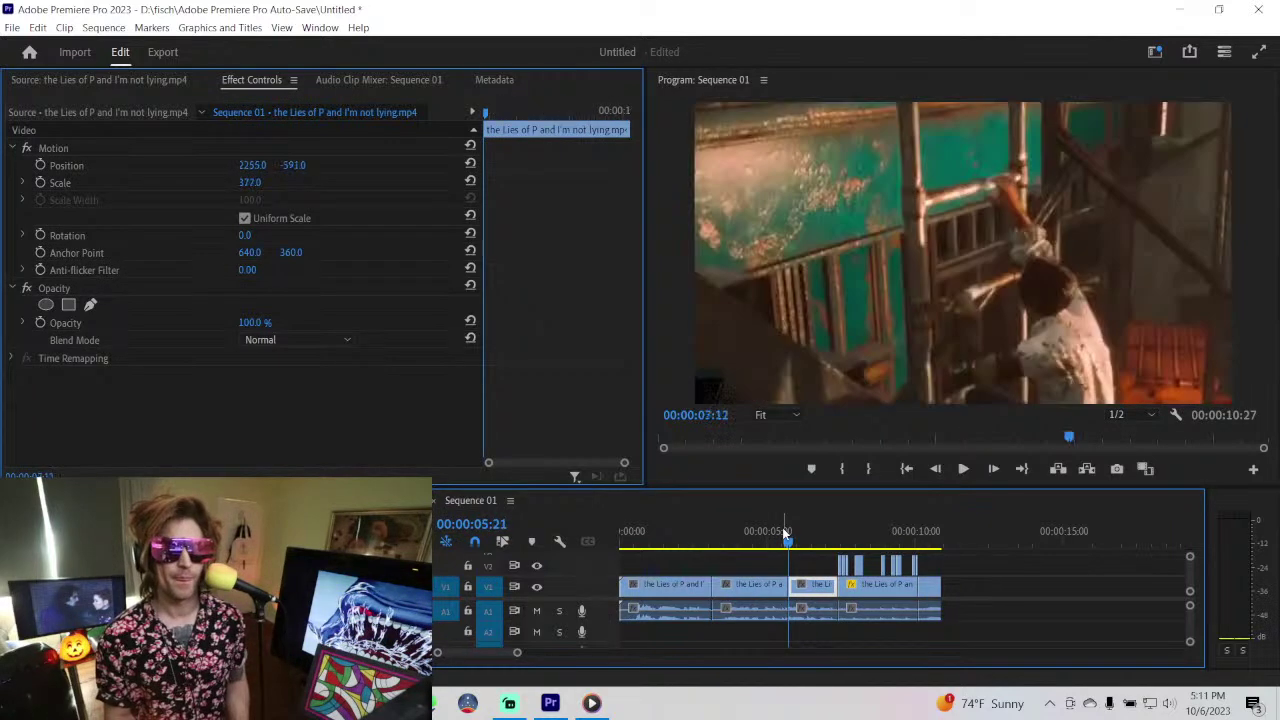
key("Down")
left_click_drag(784, 533, 786, 536)
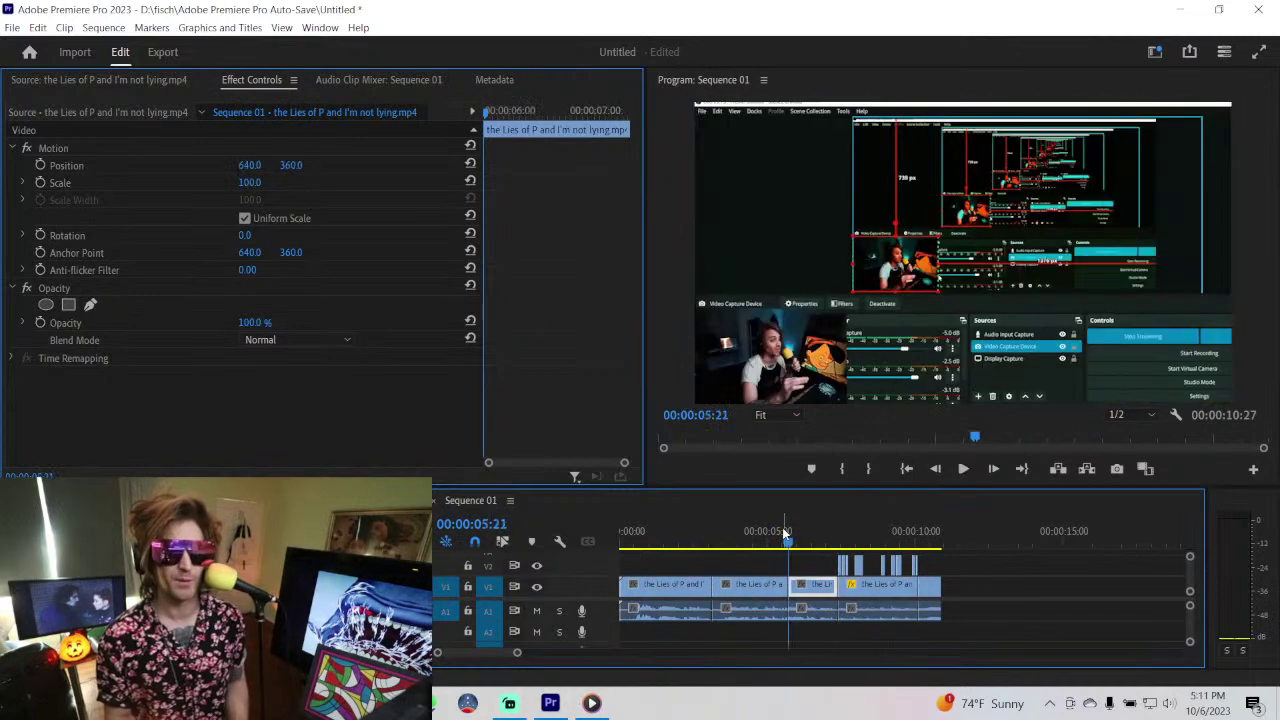
key("Down")
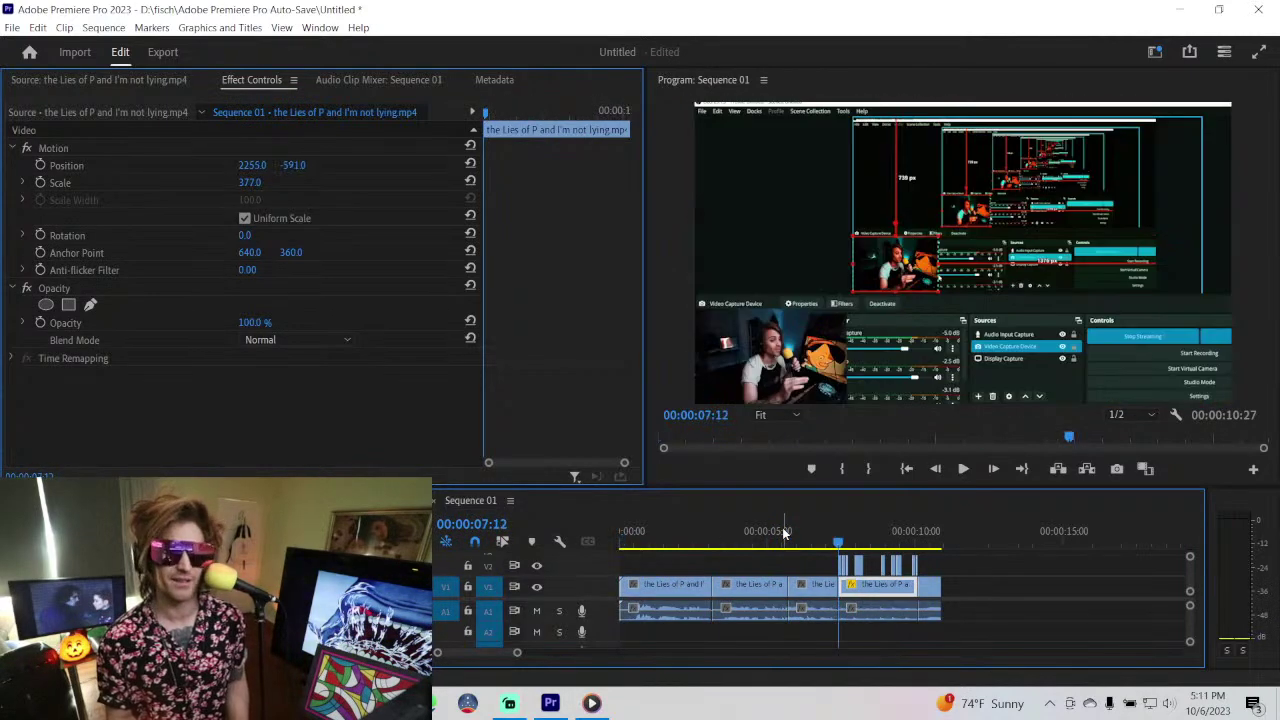
key("Up")
key("Up")
key("Down")
key("Down")
key("Up")
key("Up")
key("Down")
key("Down")
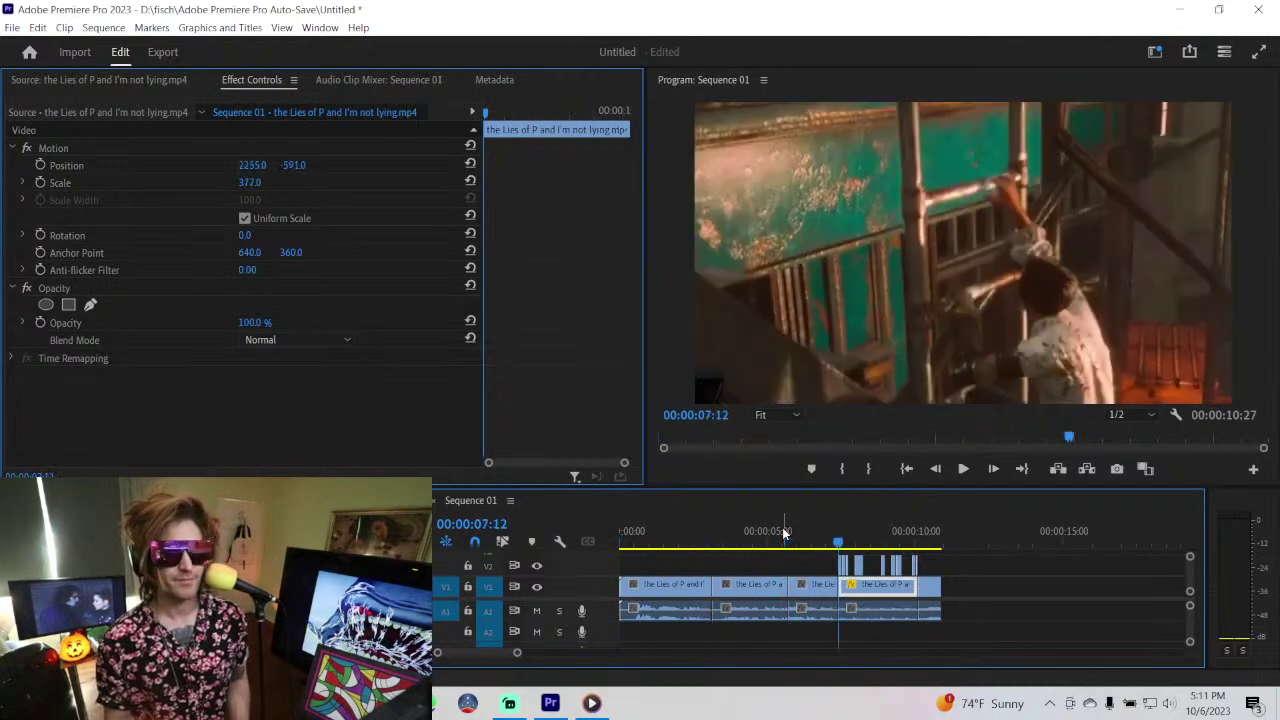
key("Up")
key("Up")
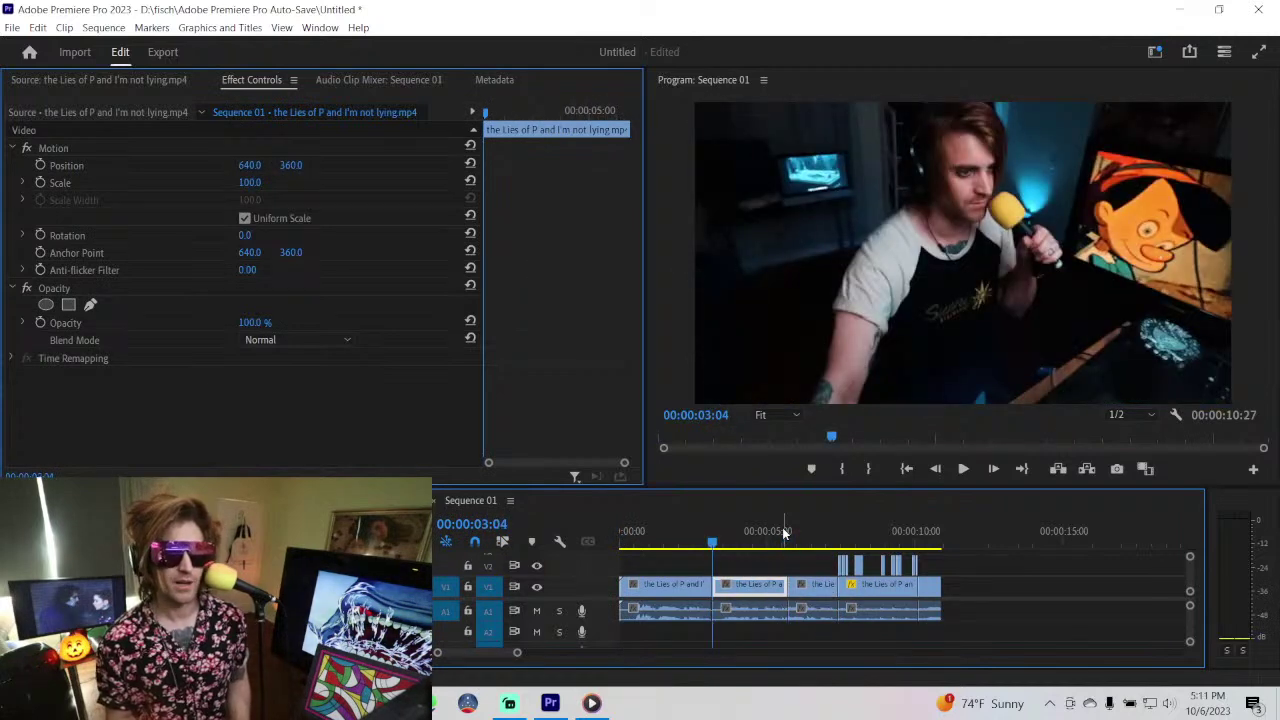
key("Up")
key("Down")
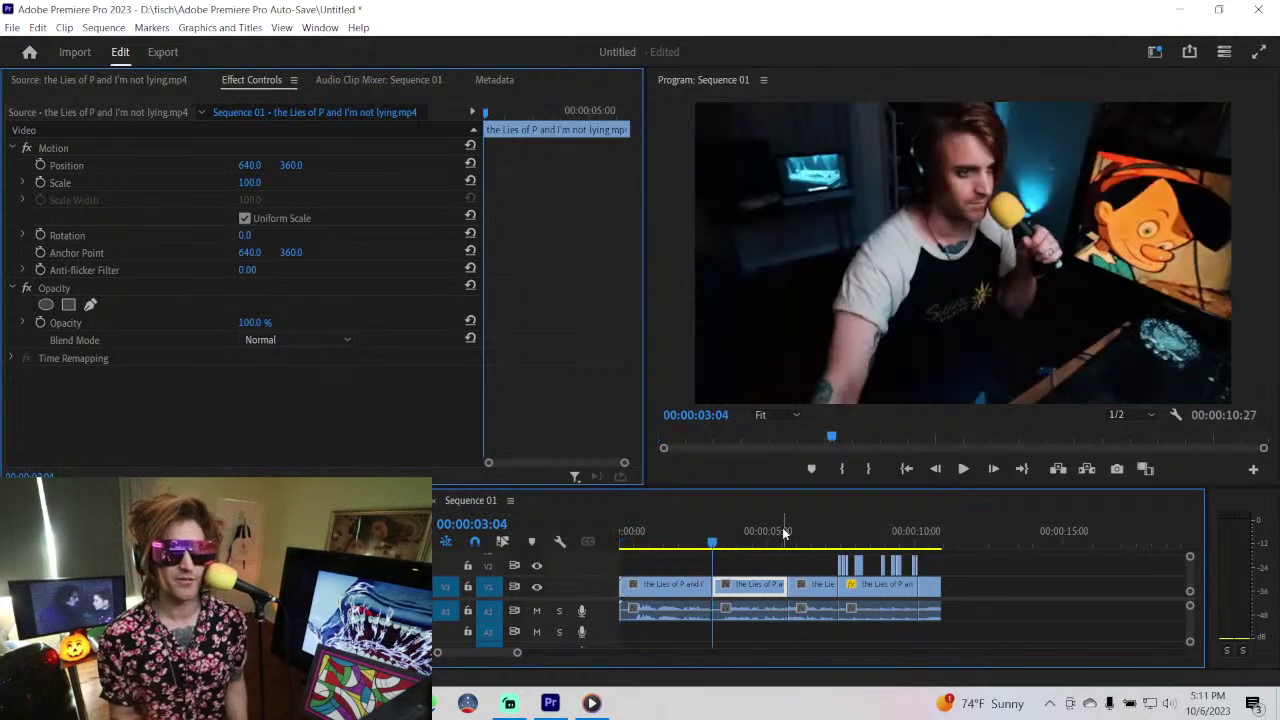
key("Down")
key("Down")
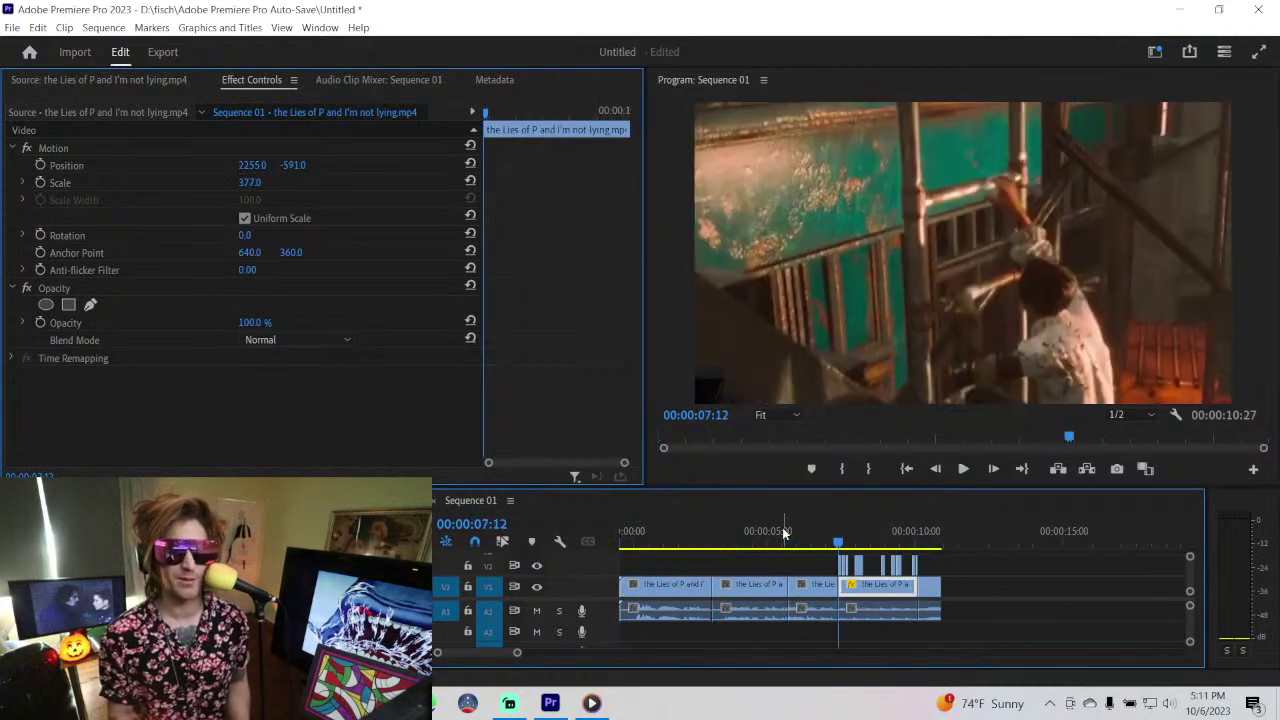
key("Up")
key("Up")
key("Up")
key("Down")
key("Down")
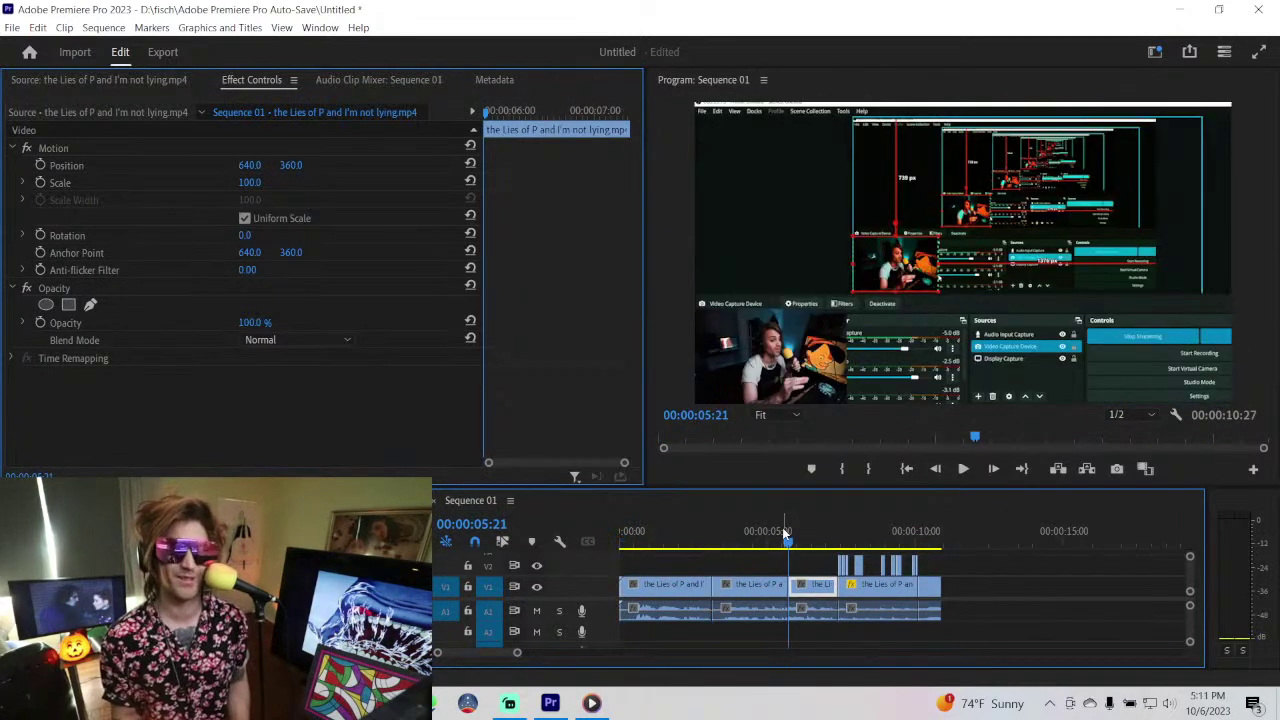
key("Down")
key("Down")
key("Up")
key("Up")
key("Up")
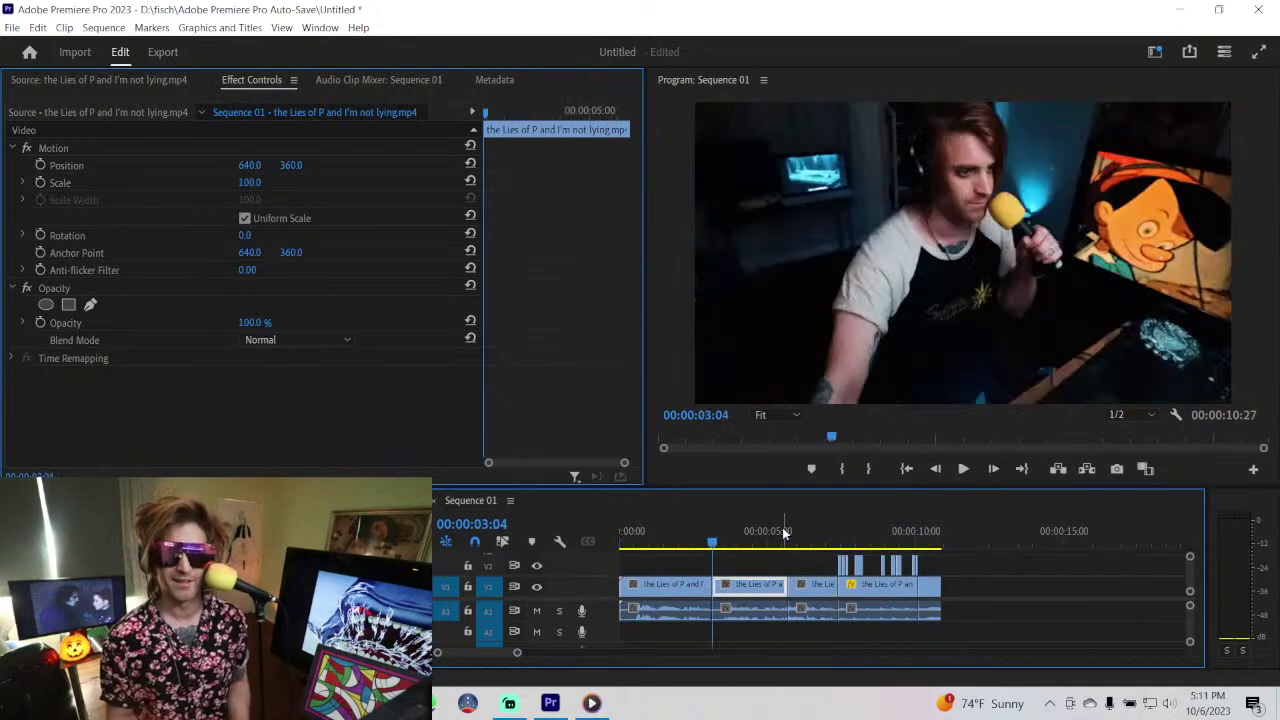
key("Up")
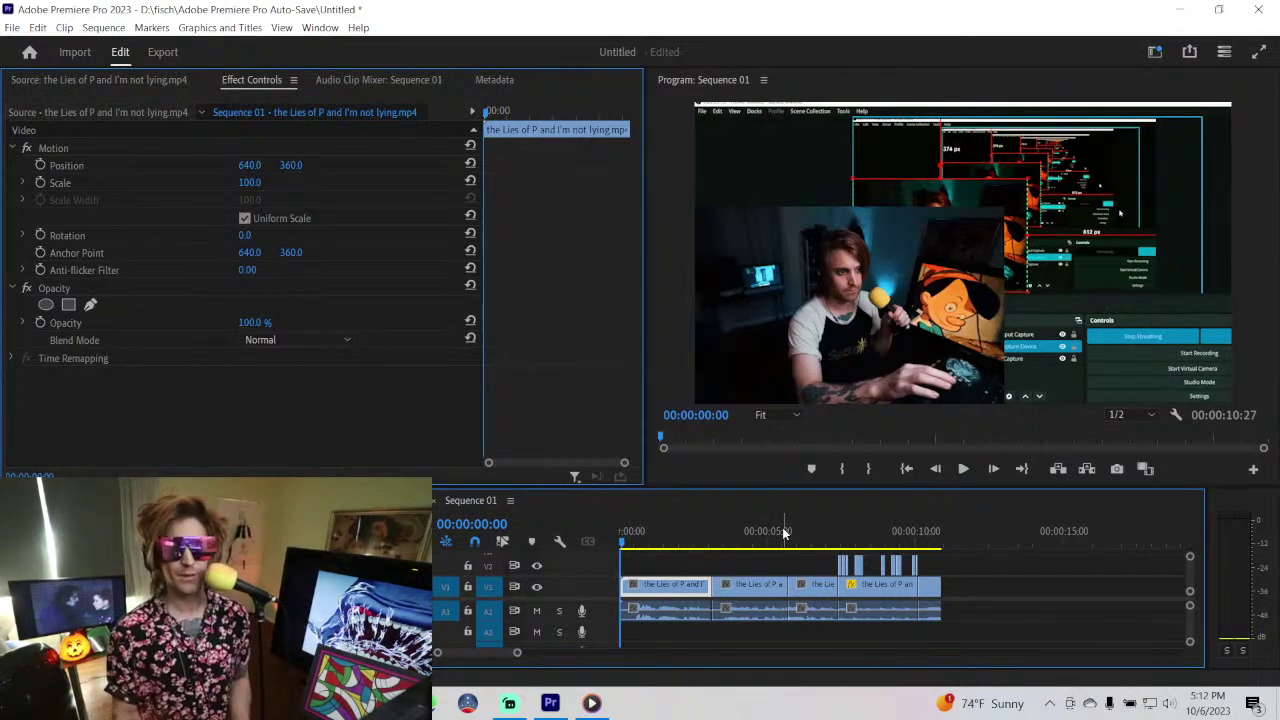
left_click(783, 533)
key("End")
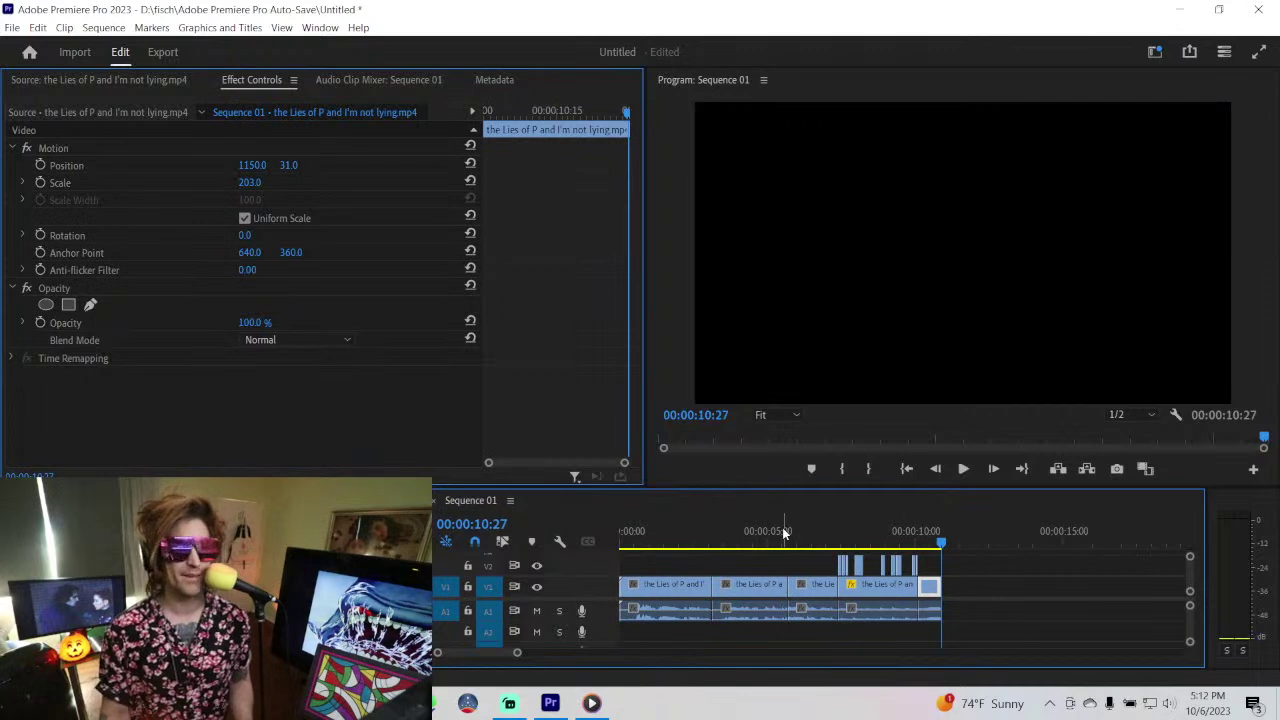
- Delete the short zoomed facecam clip sitting at the end of V1
left_click_drag(783, 533, 1002, 583)
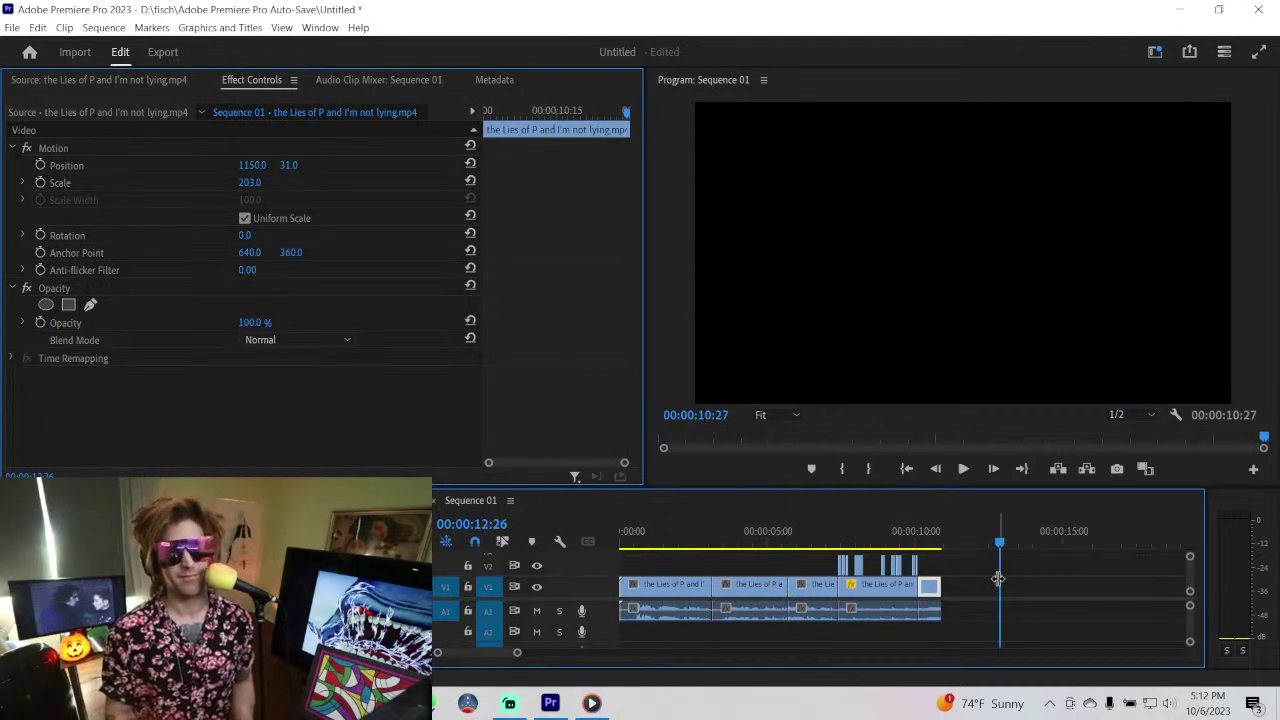
key("Up")
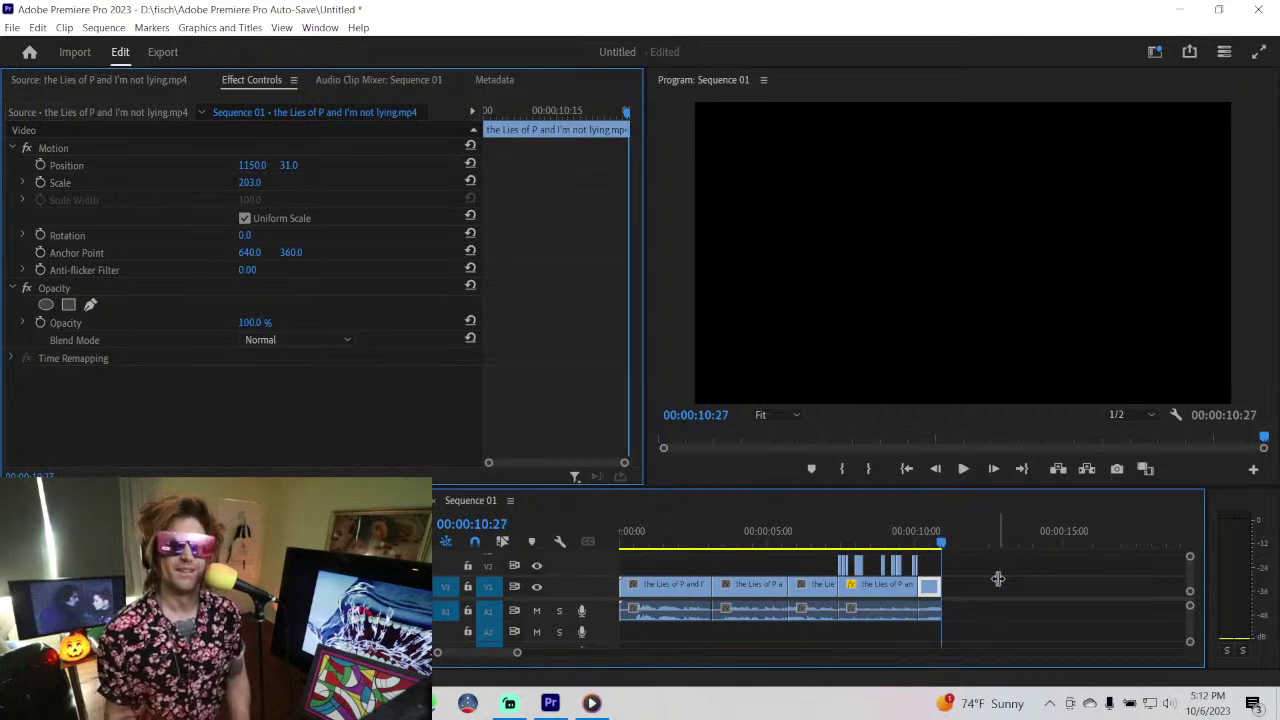
key("Delete")
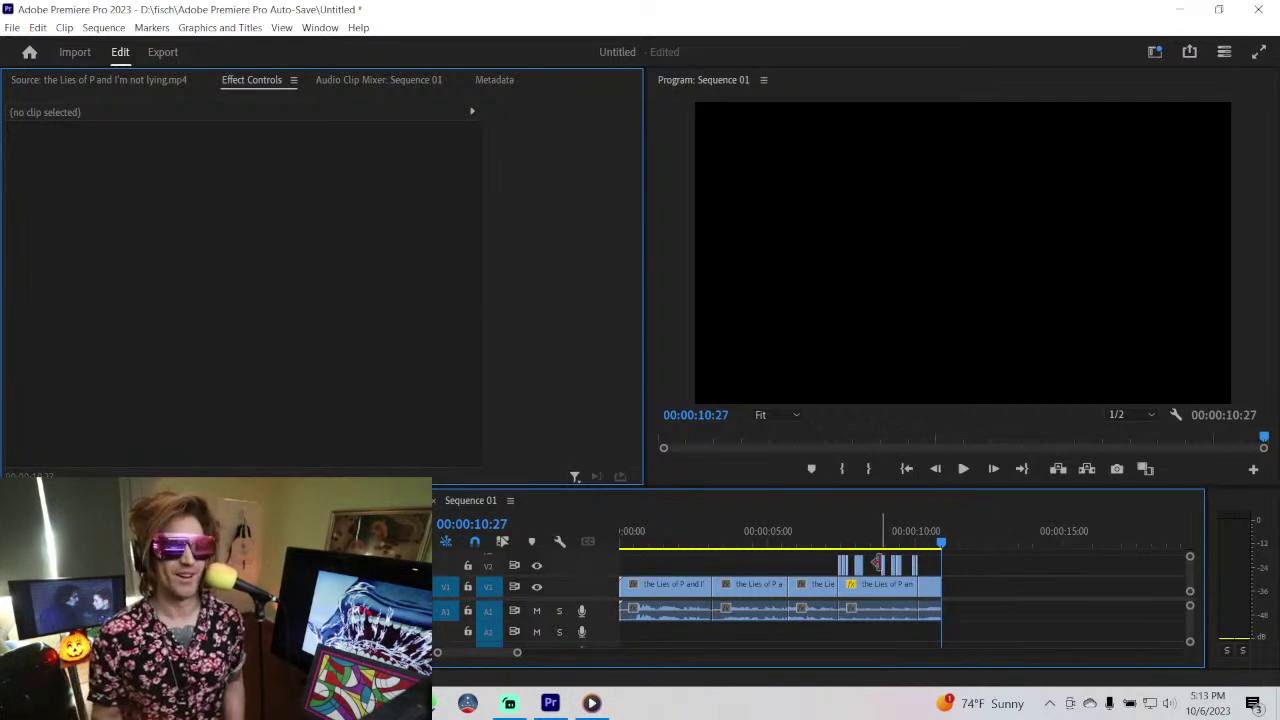
left_click(395, 408)
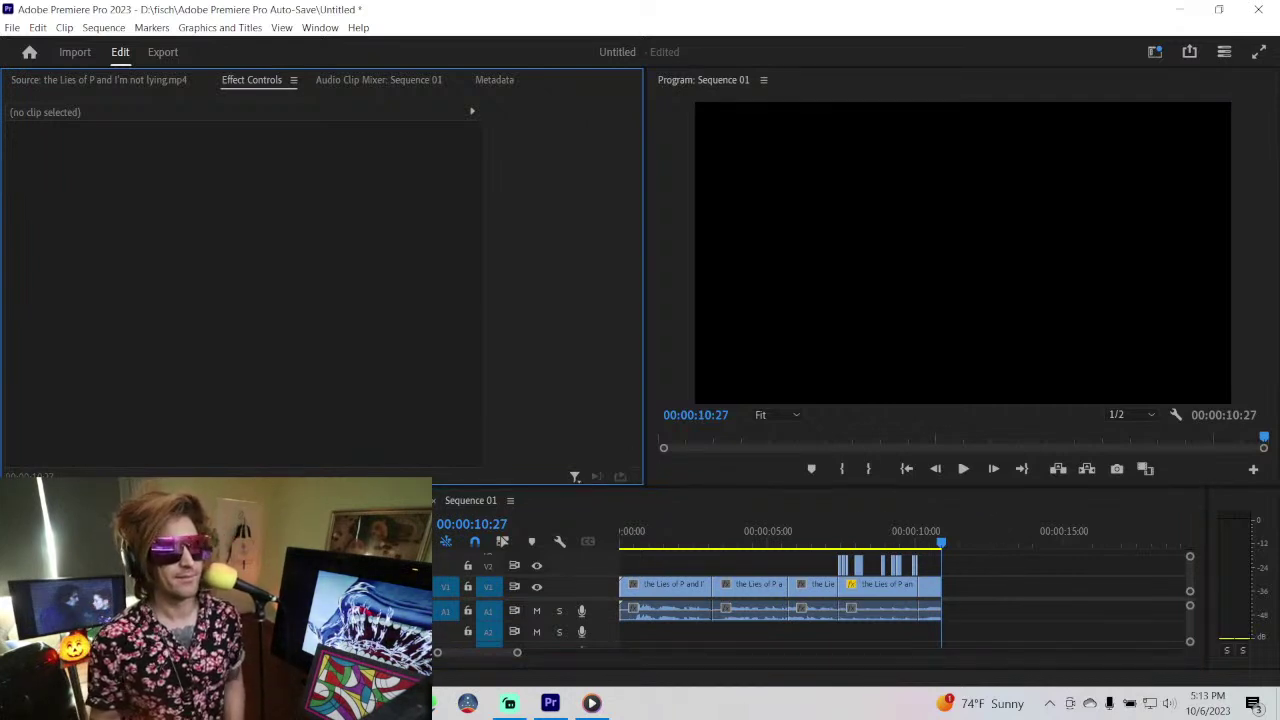
key("shift+2")
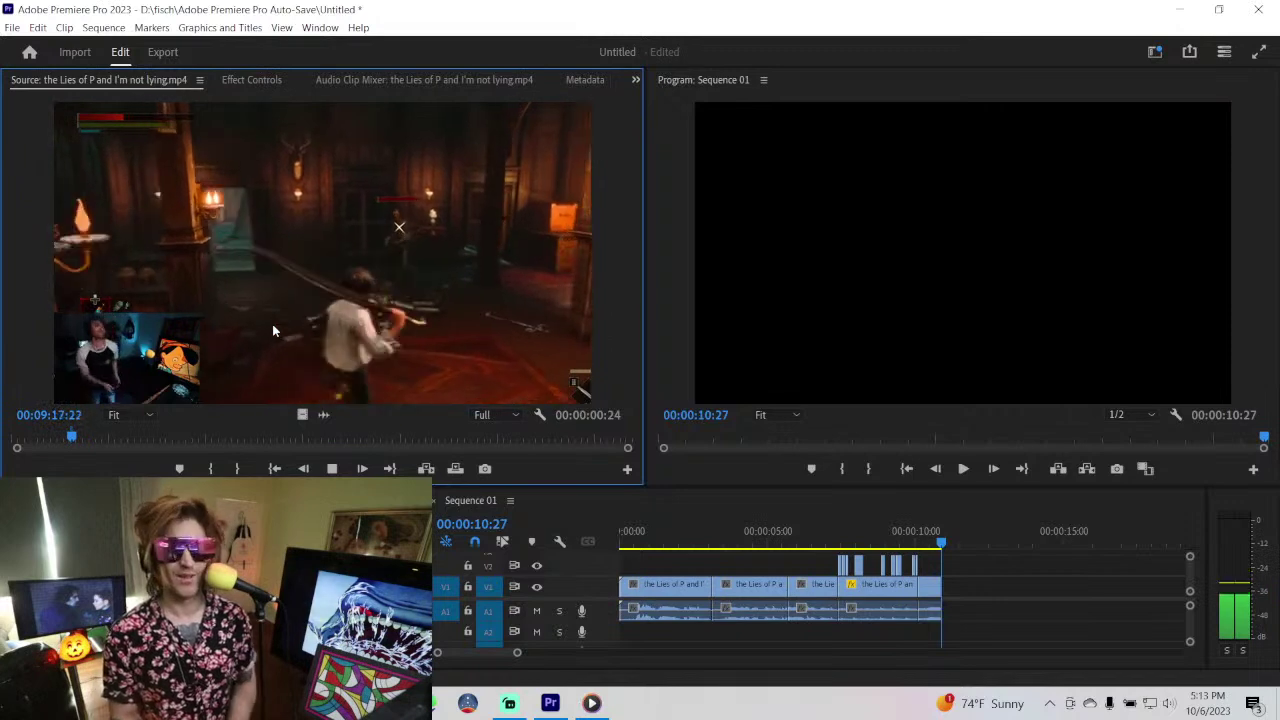
key("space")
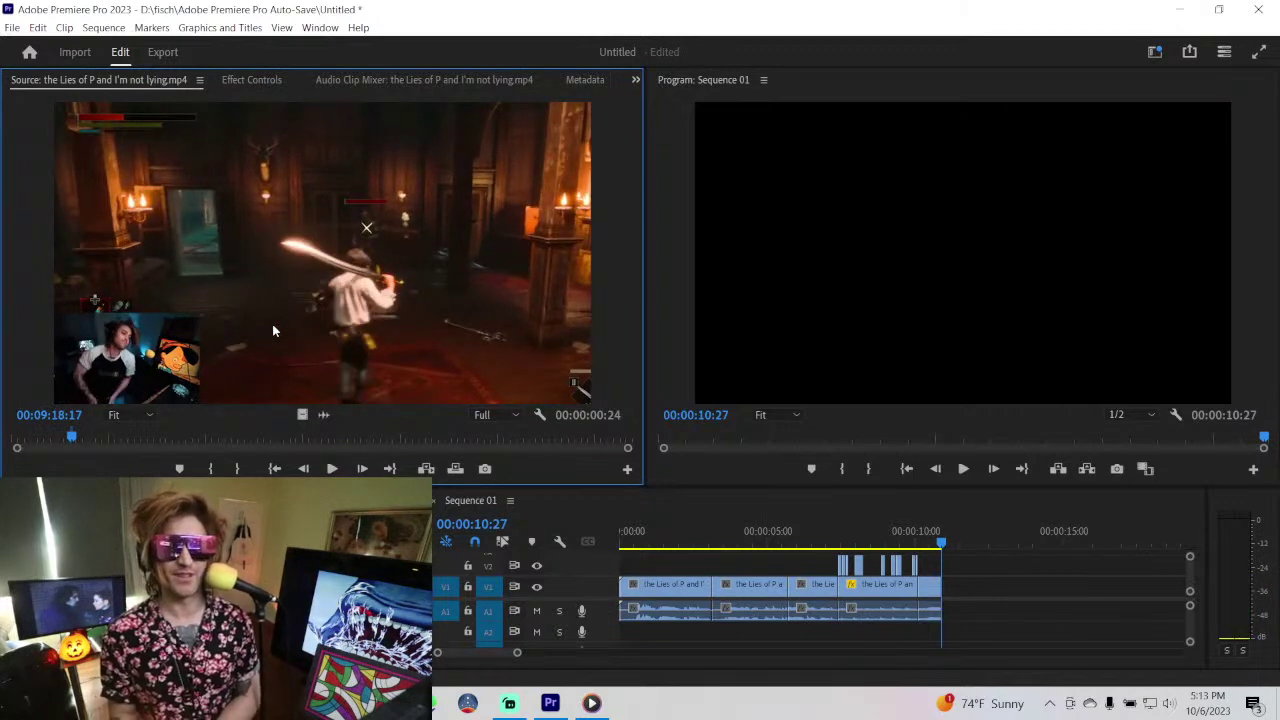
key("space")
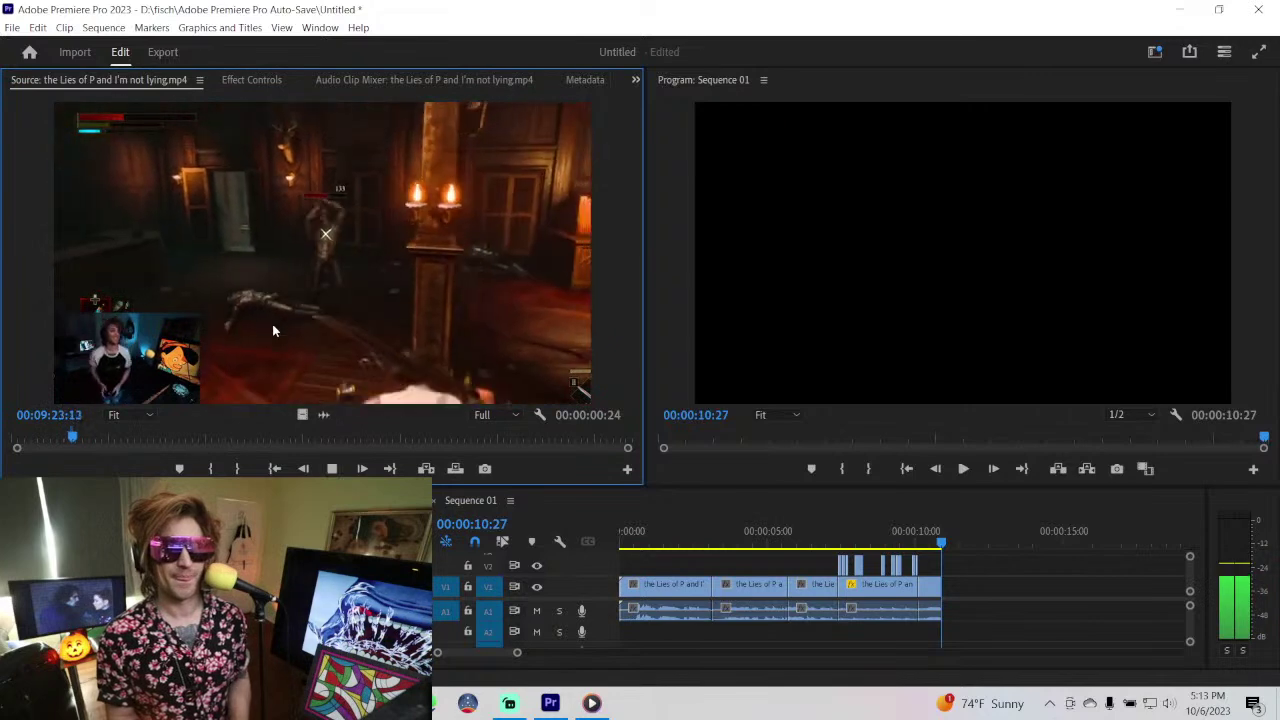
key("space")
- Play through Sequence 01 to review the cuts
left_click(668, 557)
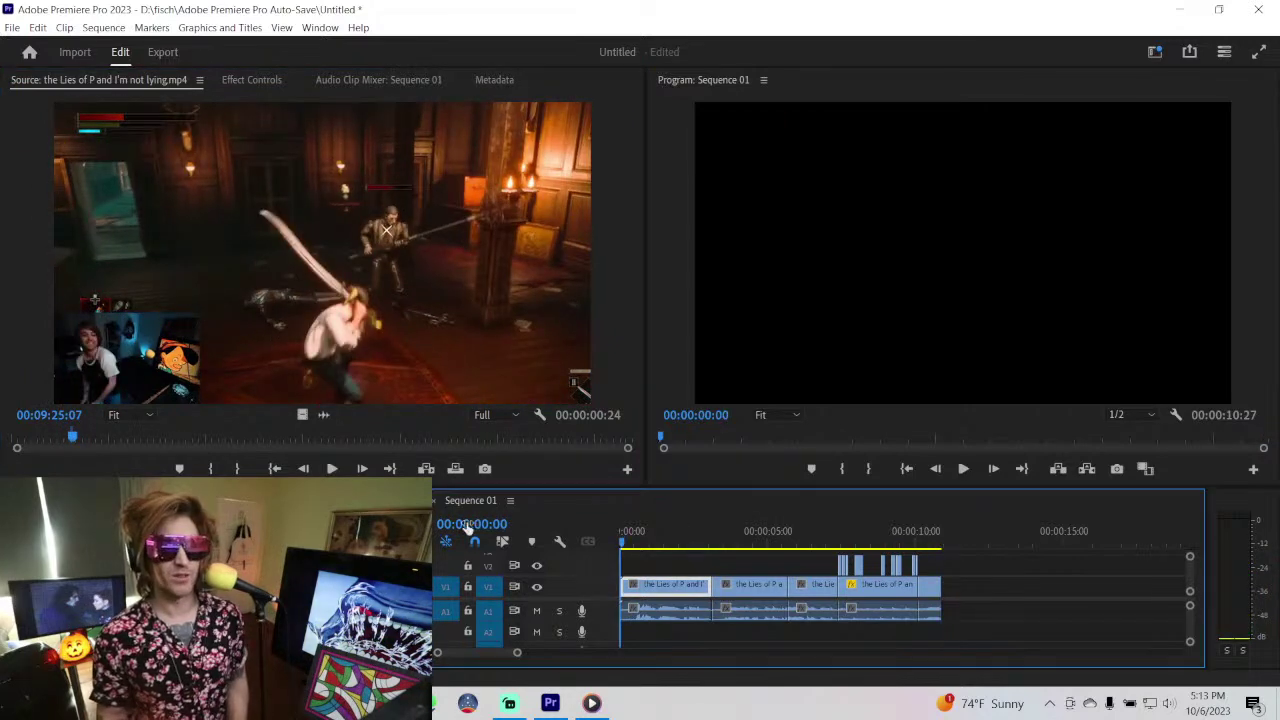
key("space")
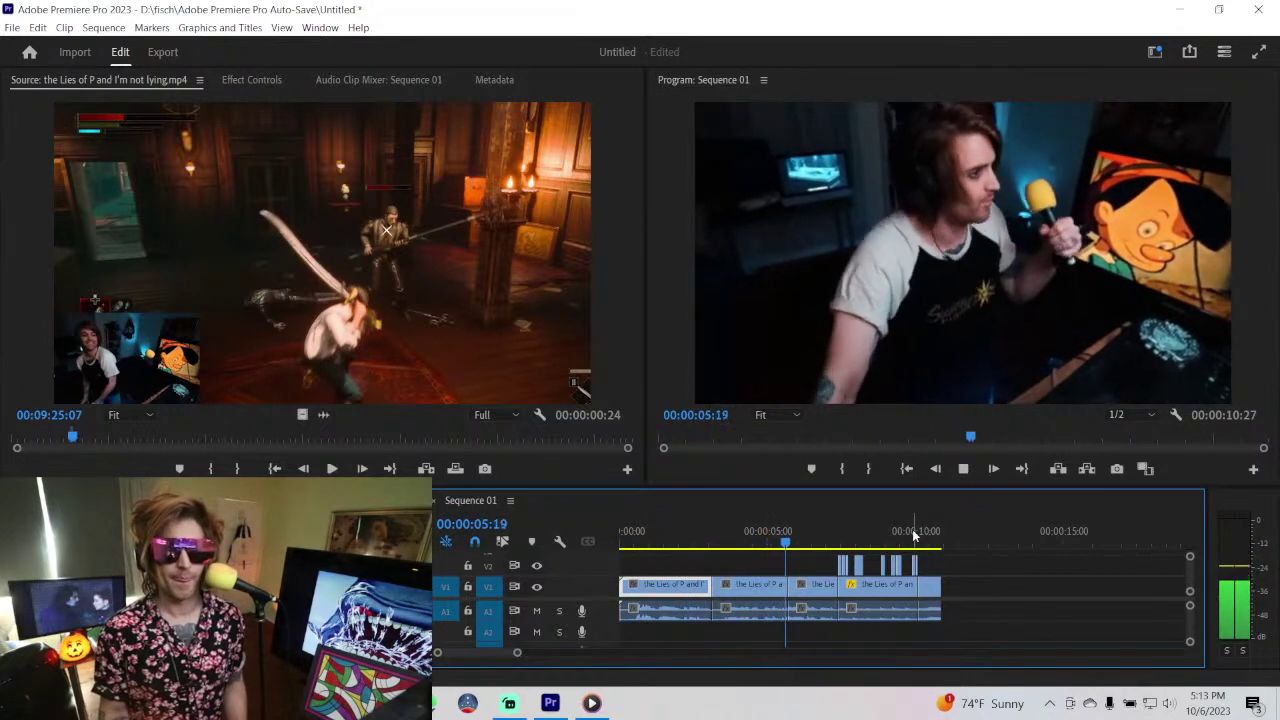
key("space")
key("space")
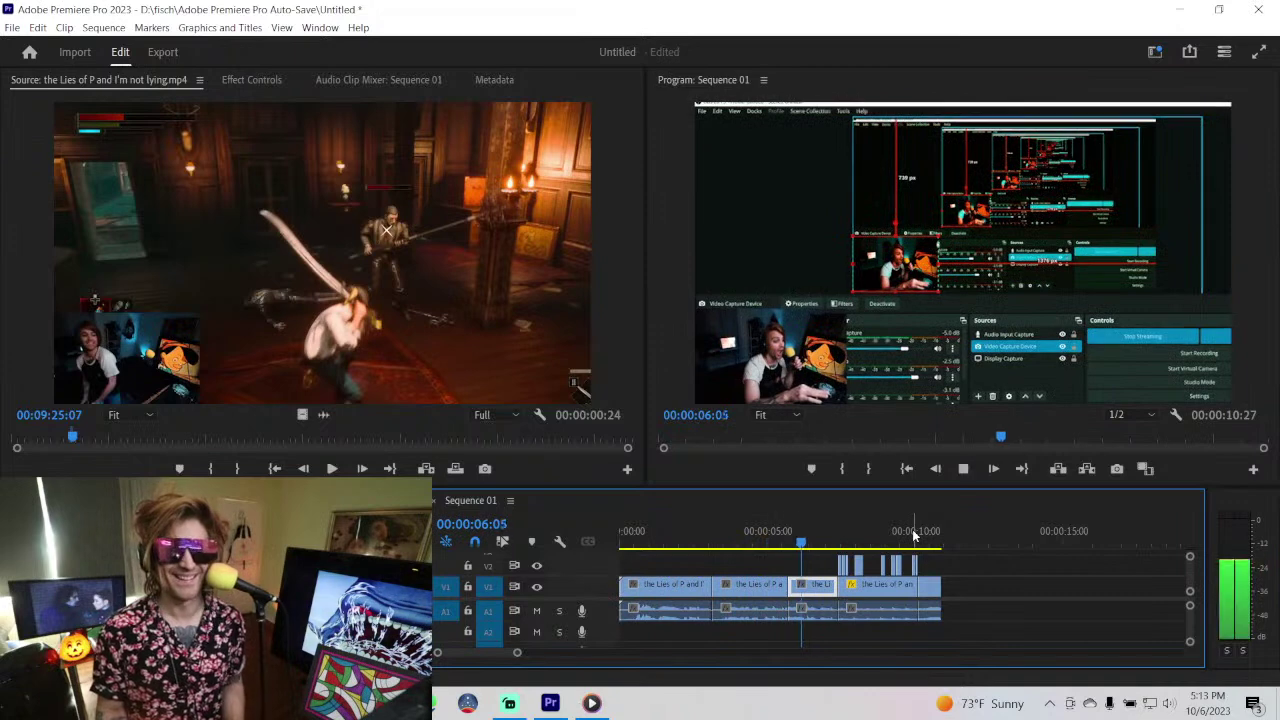
key("space")
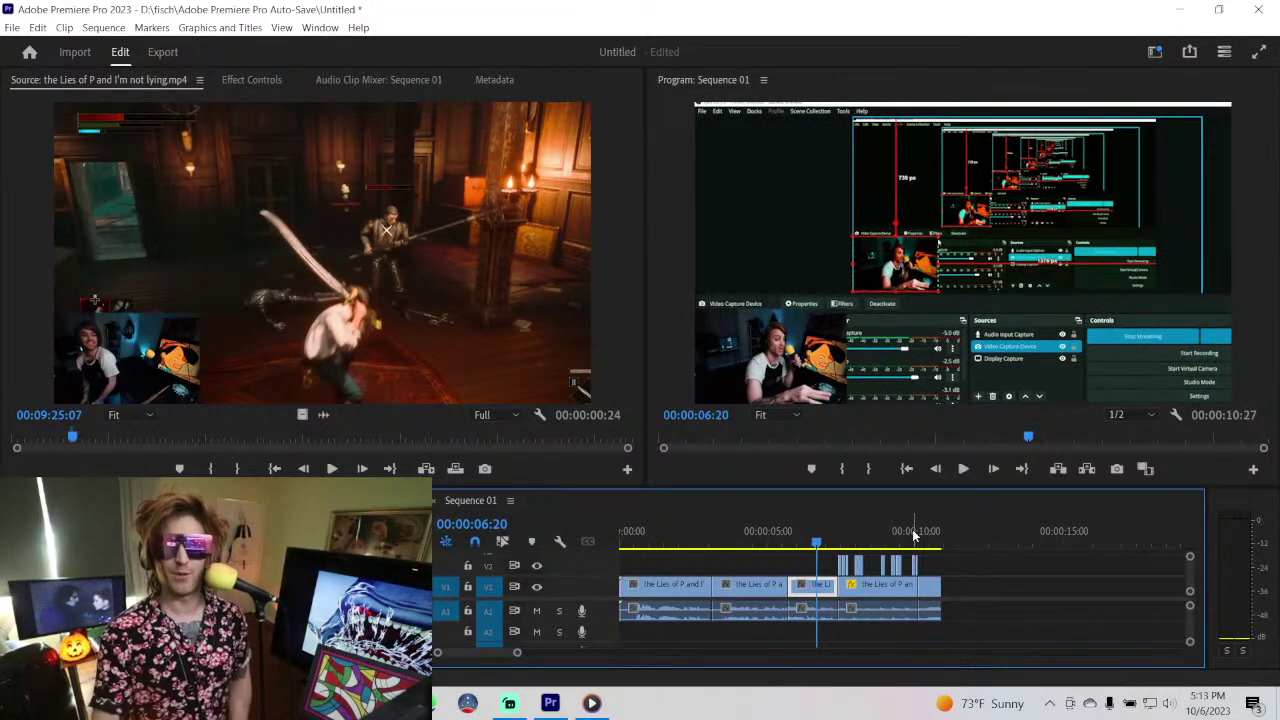
key("space")
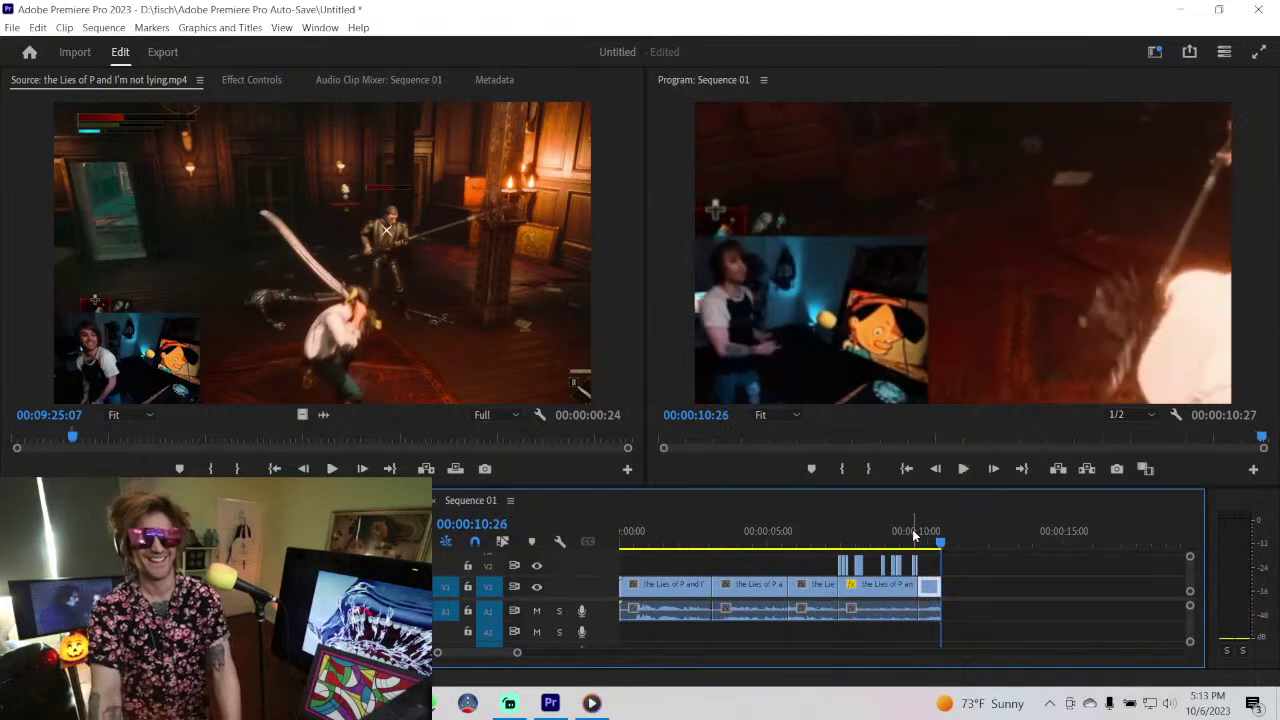
- Punch in on the last V1 clip's facecam: Scale 290, Position 1793, -282
left_click(932, 545)
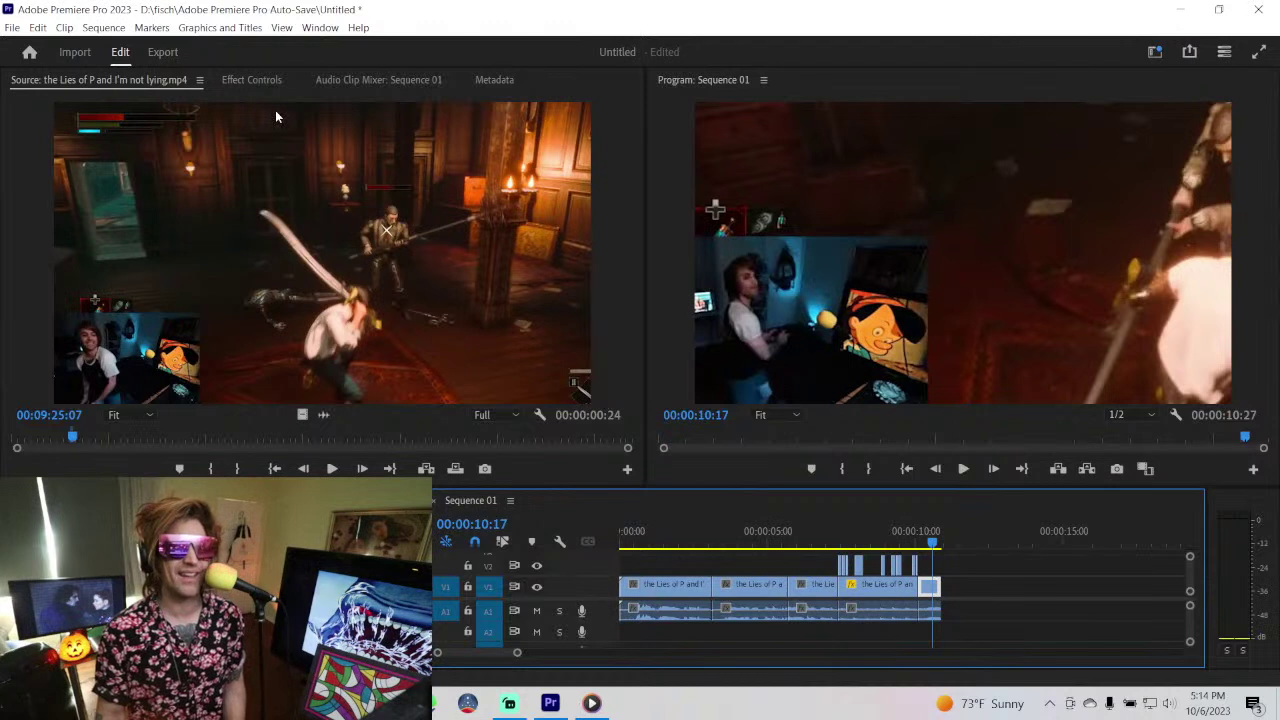
left_click(254, 81)
mouse_move(250, 183)
left_mouse_down()
mouse_move(330, 165)
mouse_move(285, 167)
mouse_move(290, 183)
mouse_move(300, 165)
mouse_move(240, 165)
mouse_move(291, 165)
left_mouse_up()
key("space")
key("space")
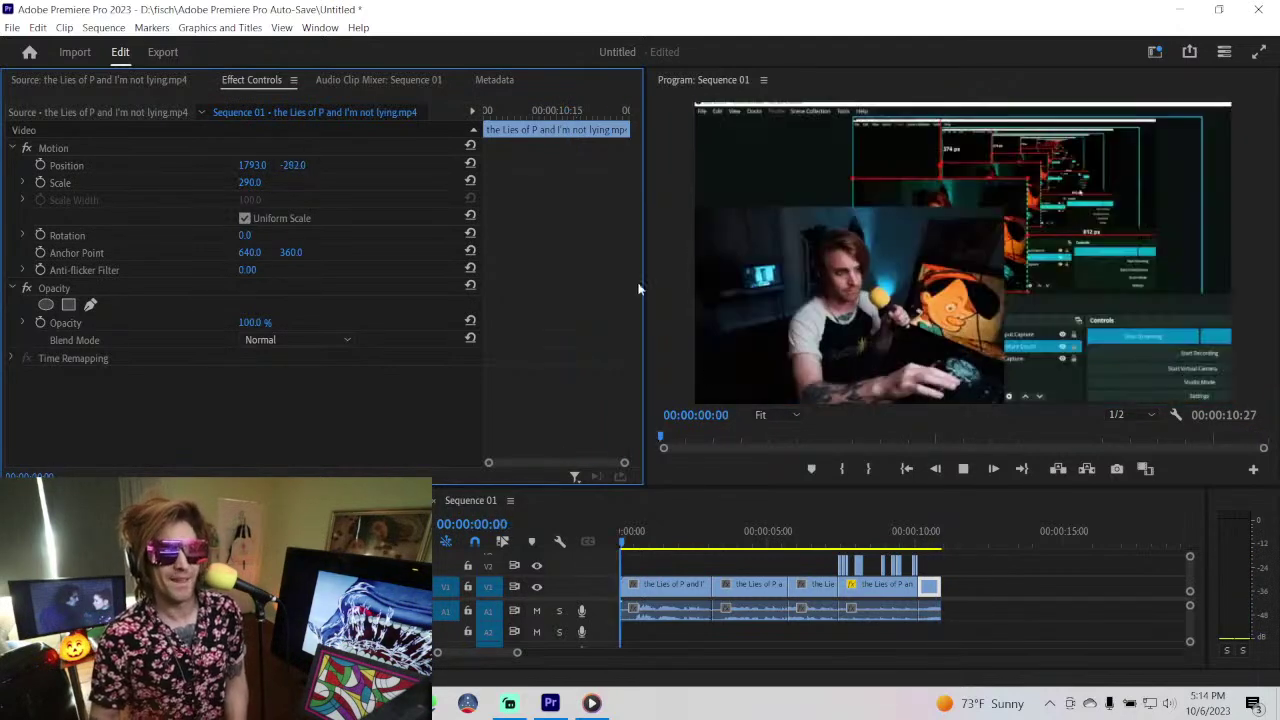
- Replay the sequence from 6:08 to the end to check the 290-scale facecam cut, then deselect the clip
left_click_drag(881, 549, 931, 548)
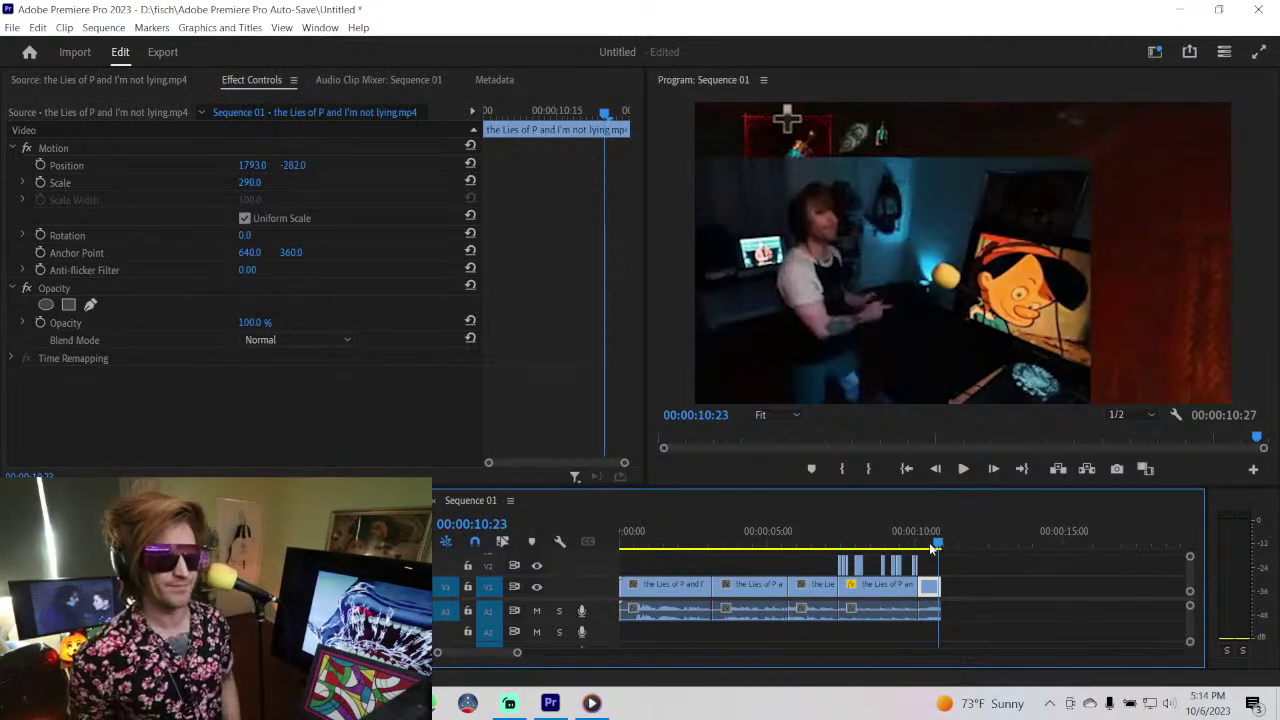
left_click(807, 533)
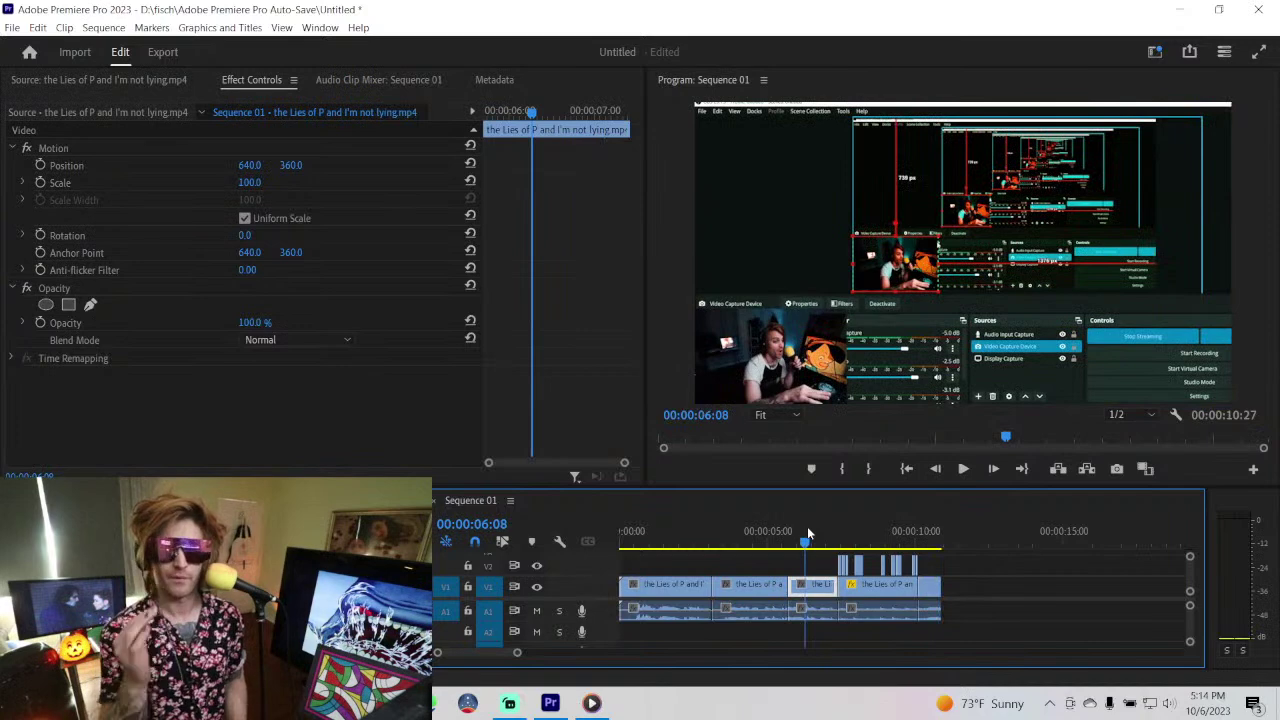
key("space")
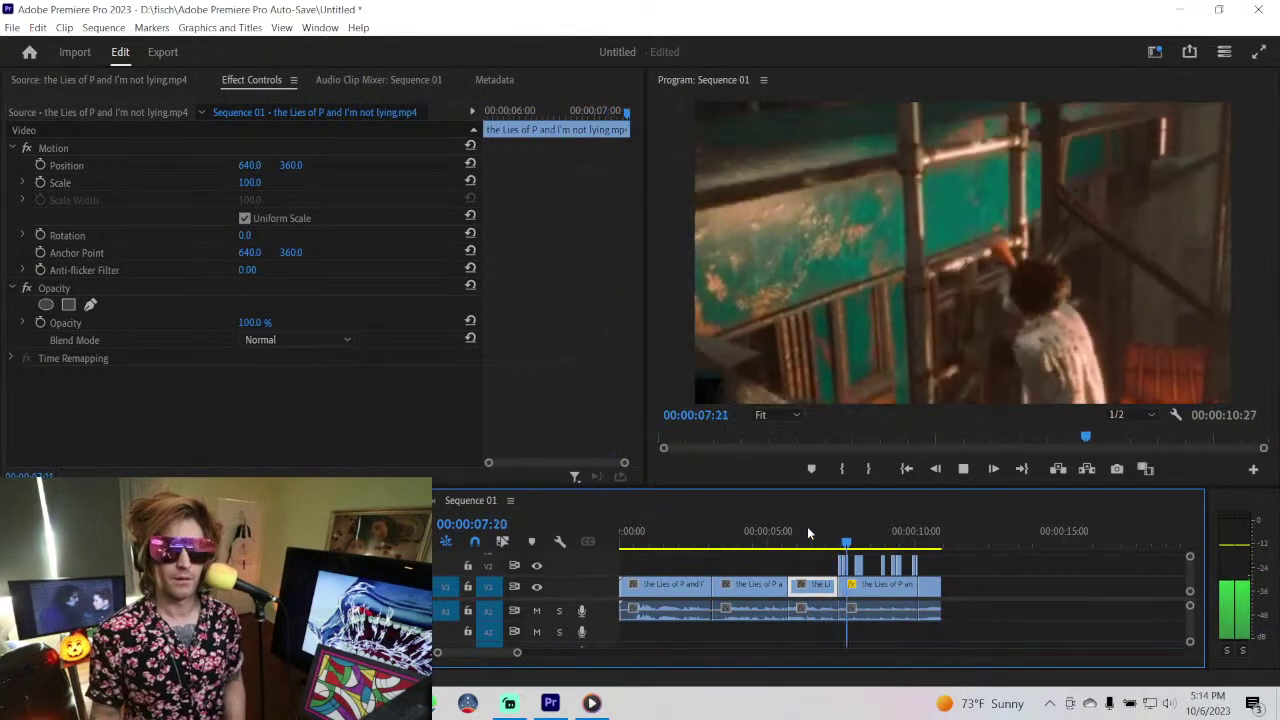
key("space")
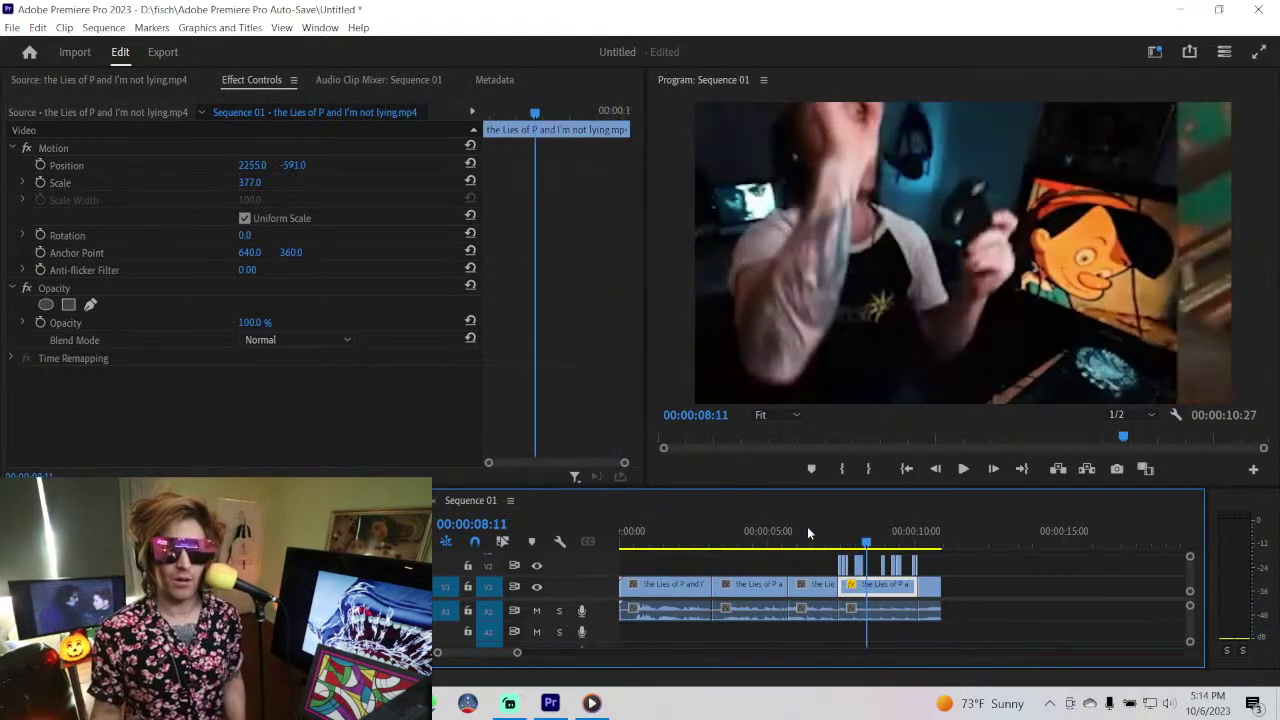
key("space")
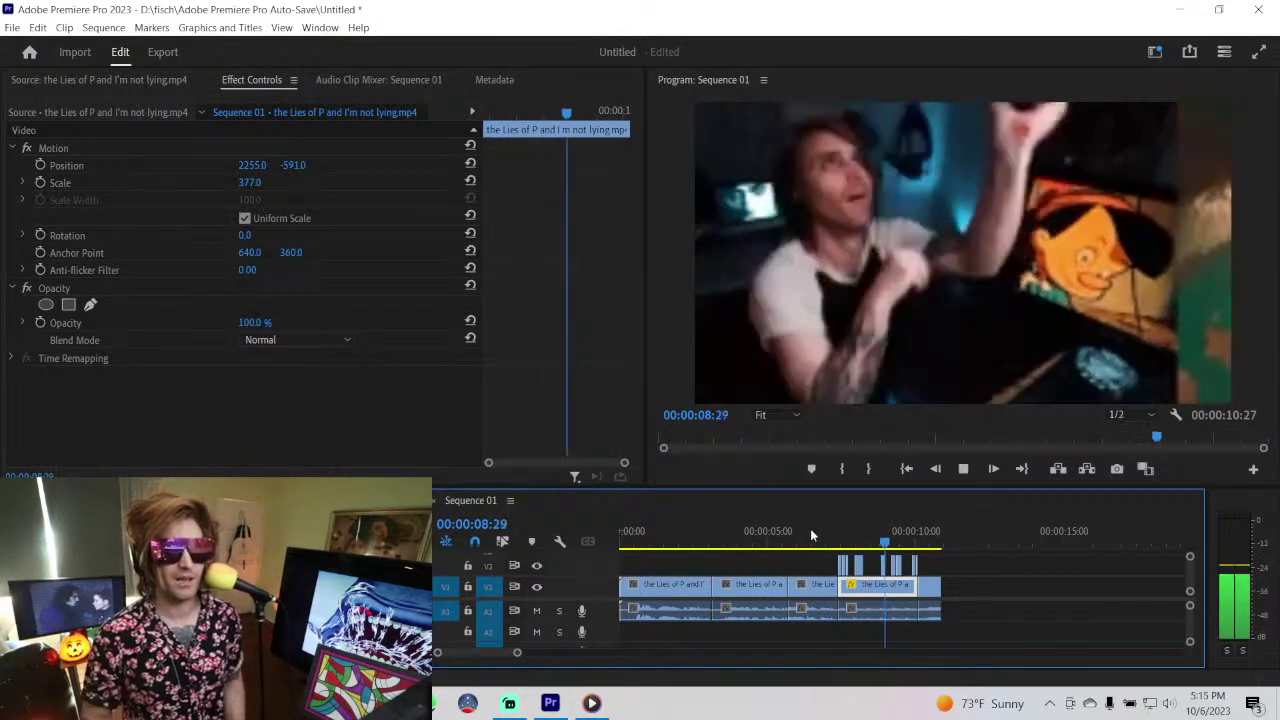
key("space")
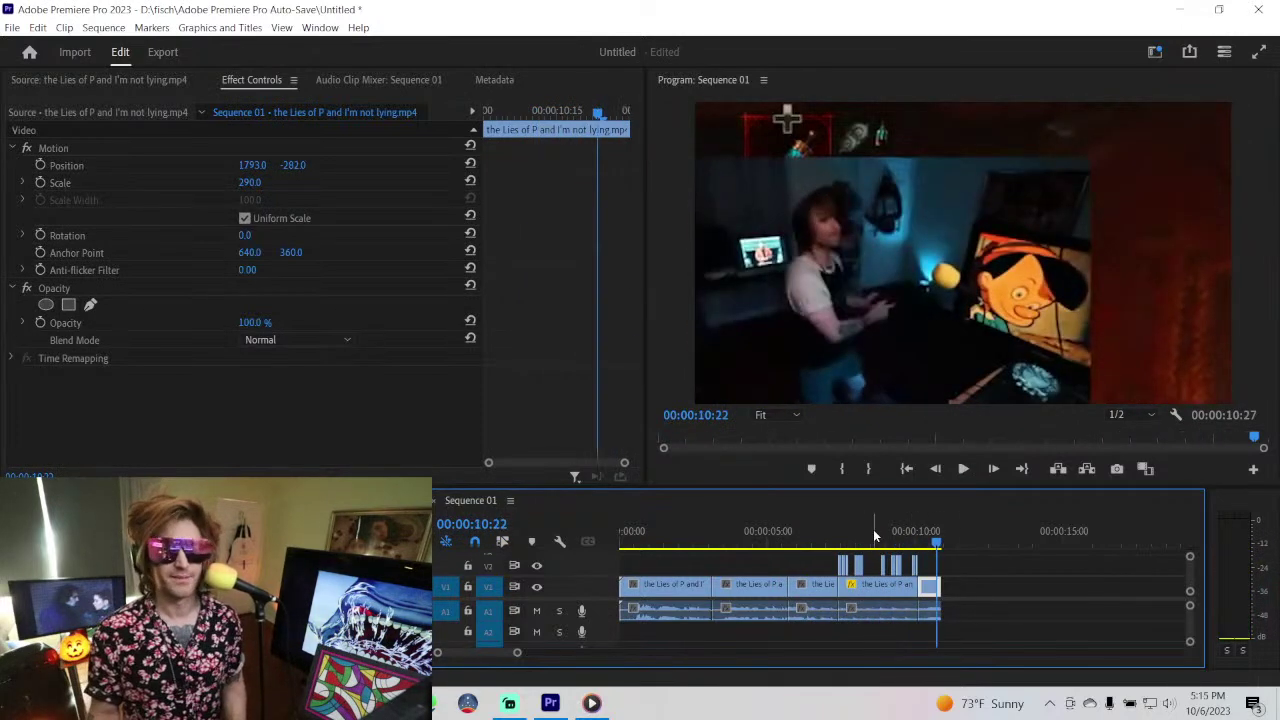
left_click(978, 584)
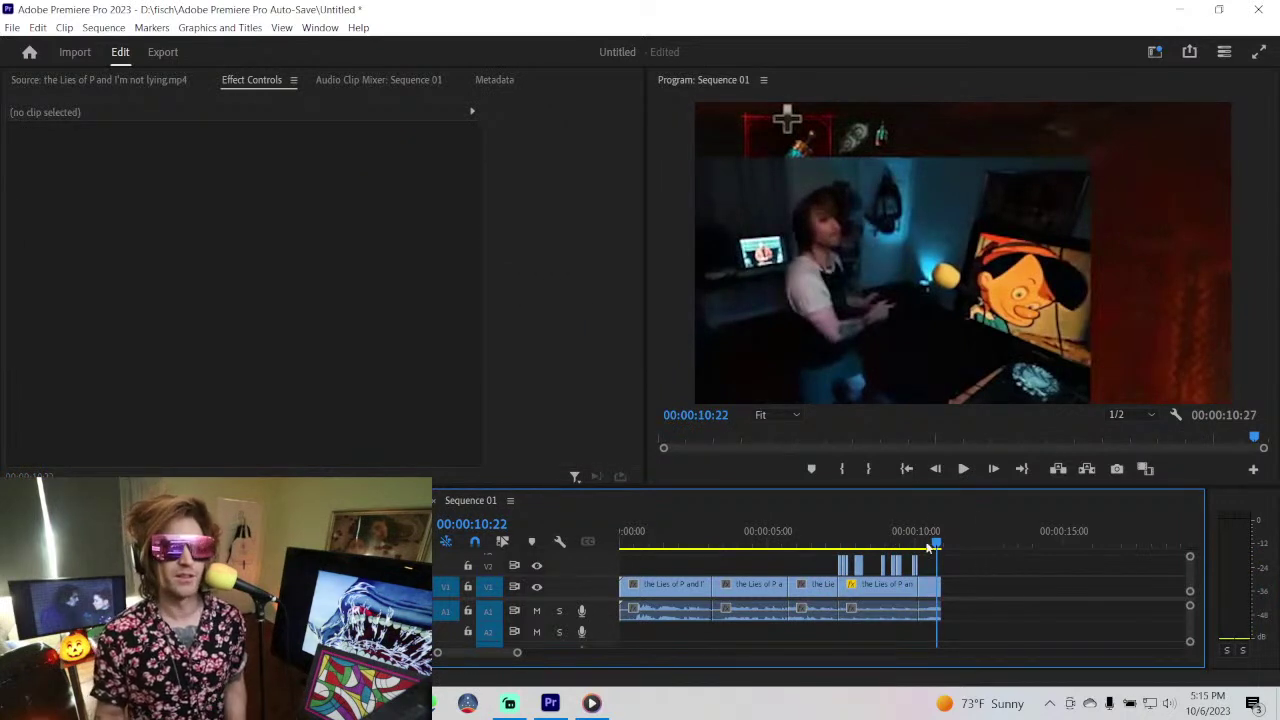
left_click_drag(936, 541, 931, 541)
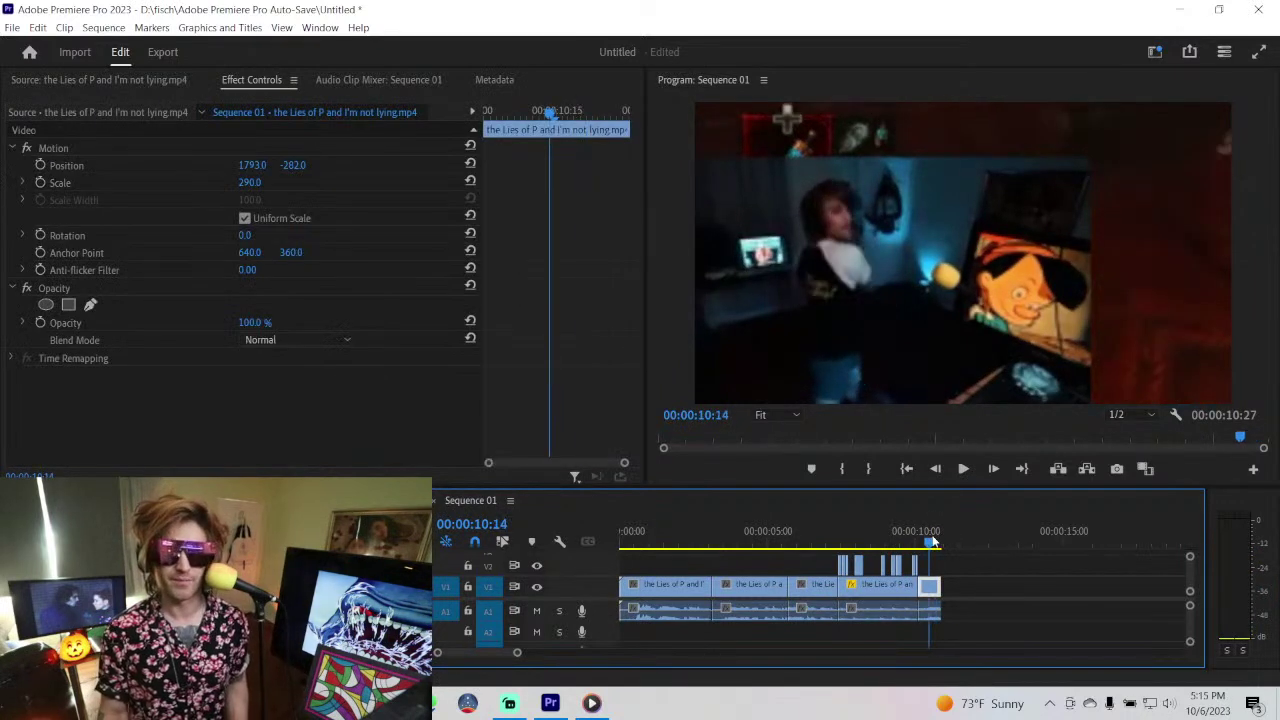
left_click(1024, 569)
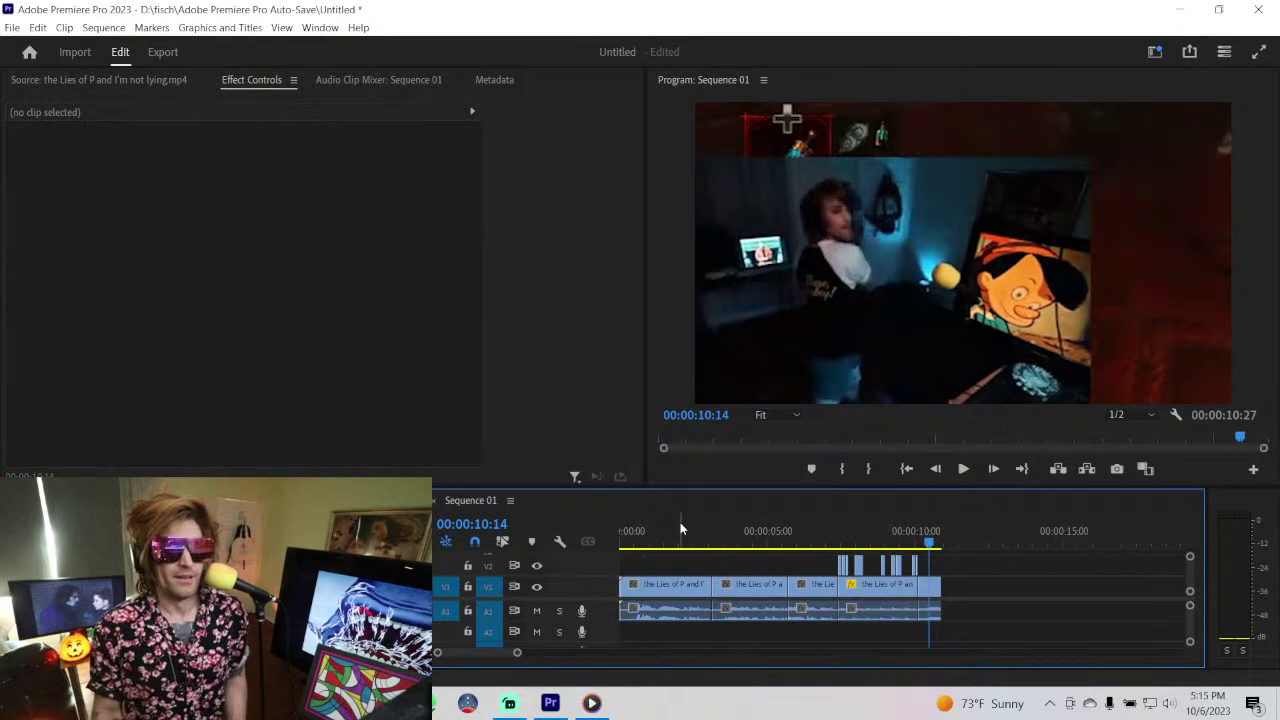
key("shift+2")
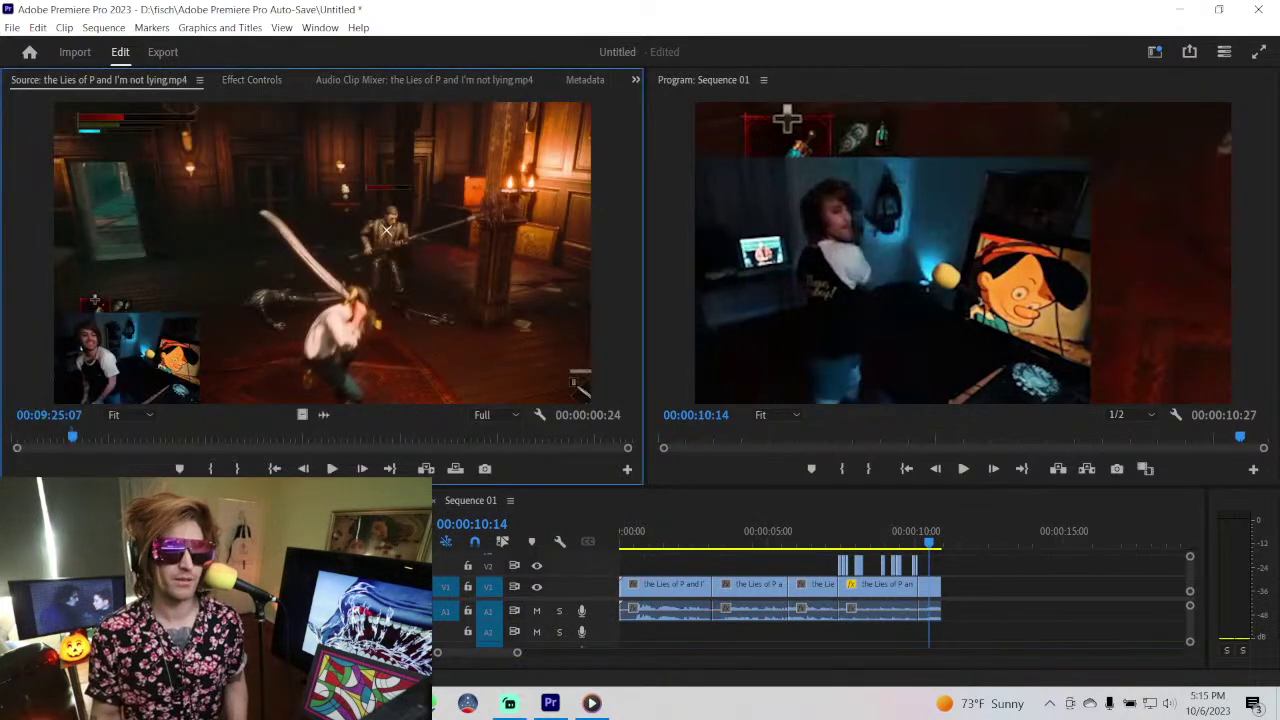
key("shift+3")
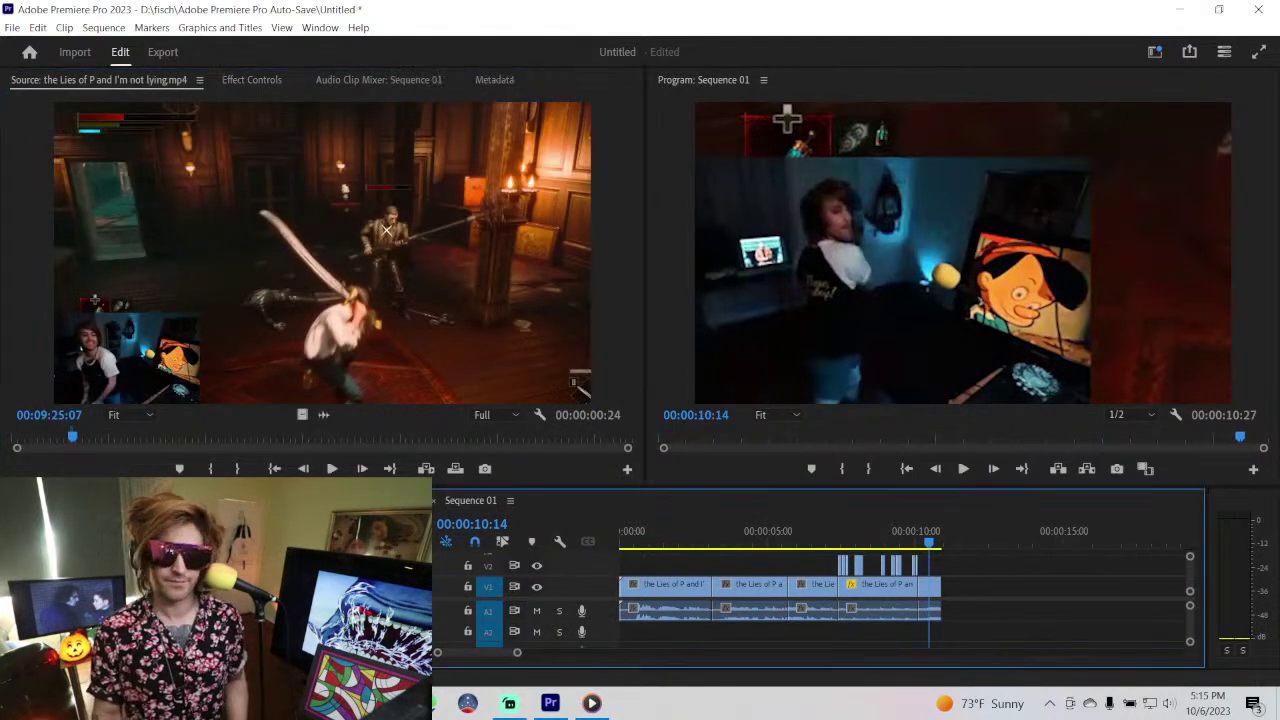
left_click(281, 166)
key("space")
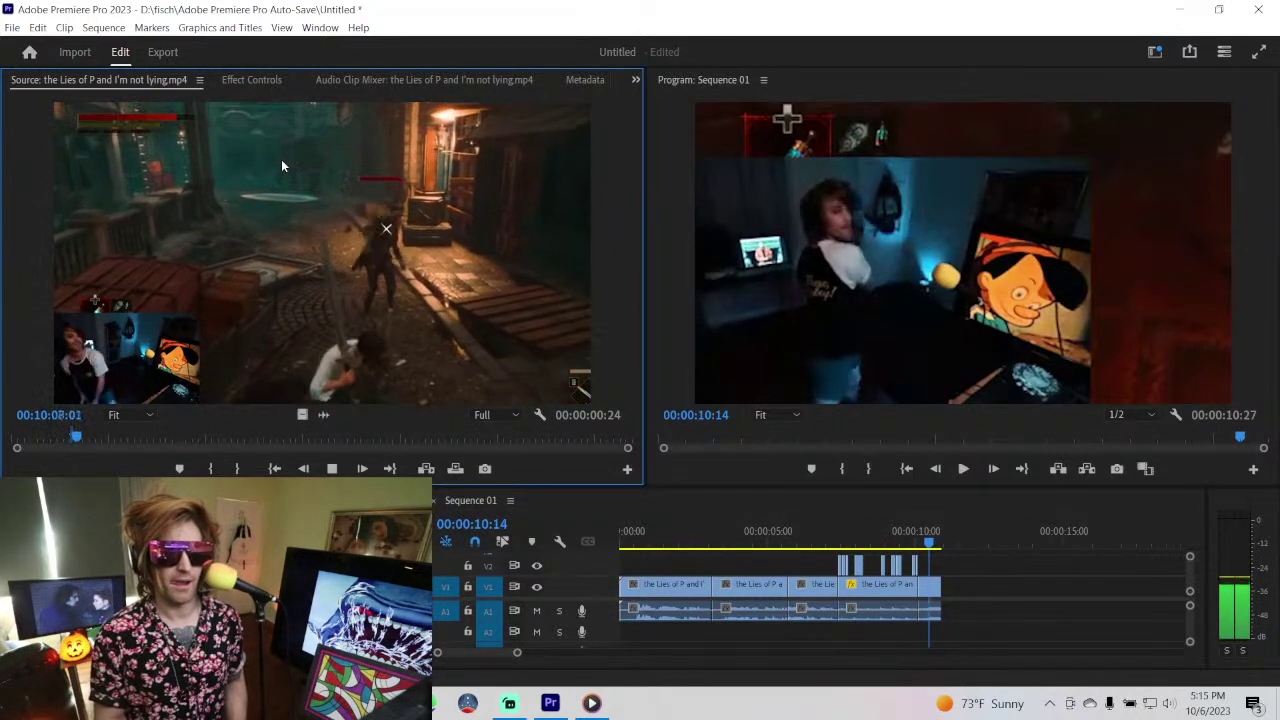
key("i")
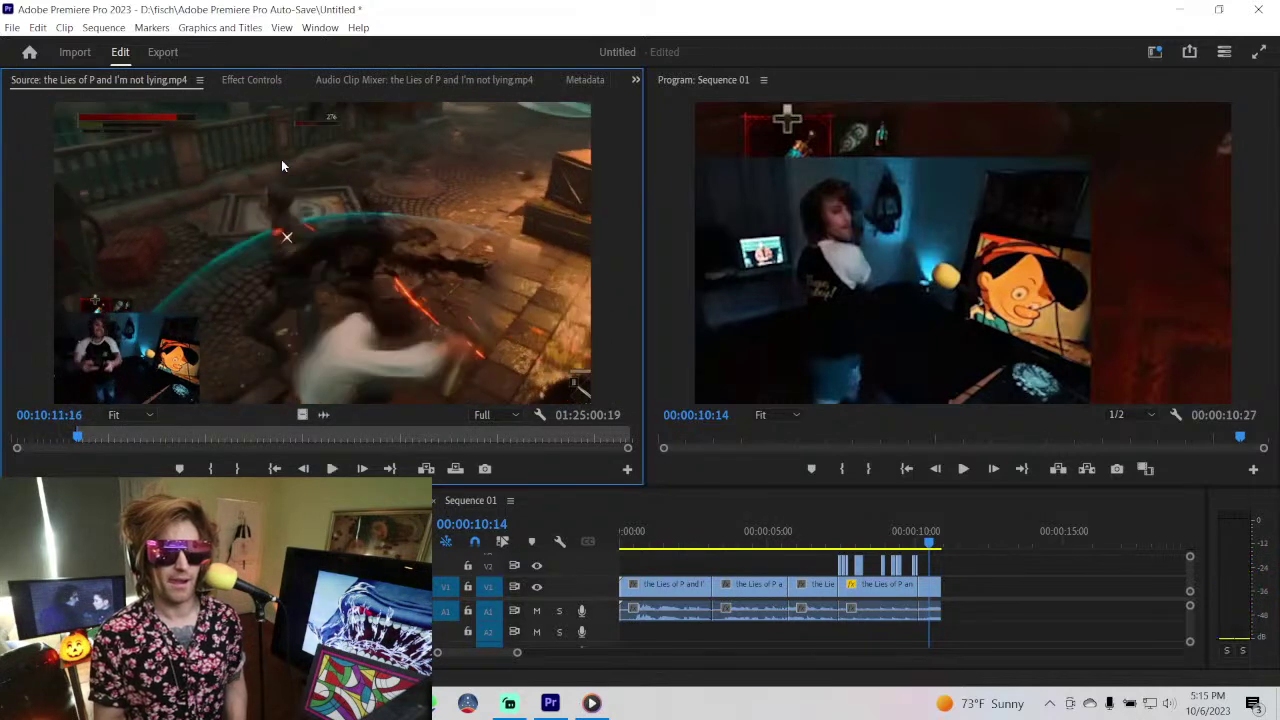
key("i")
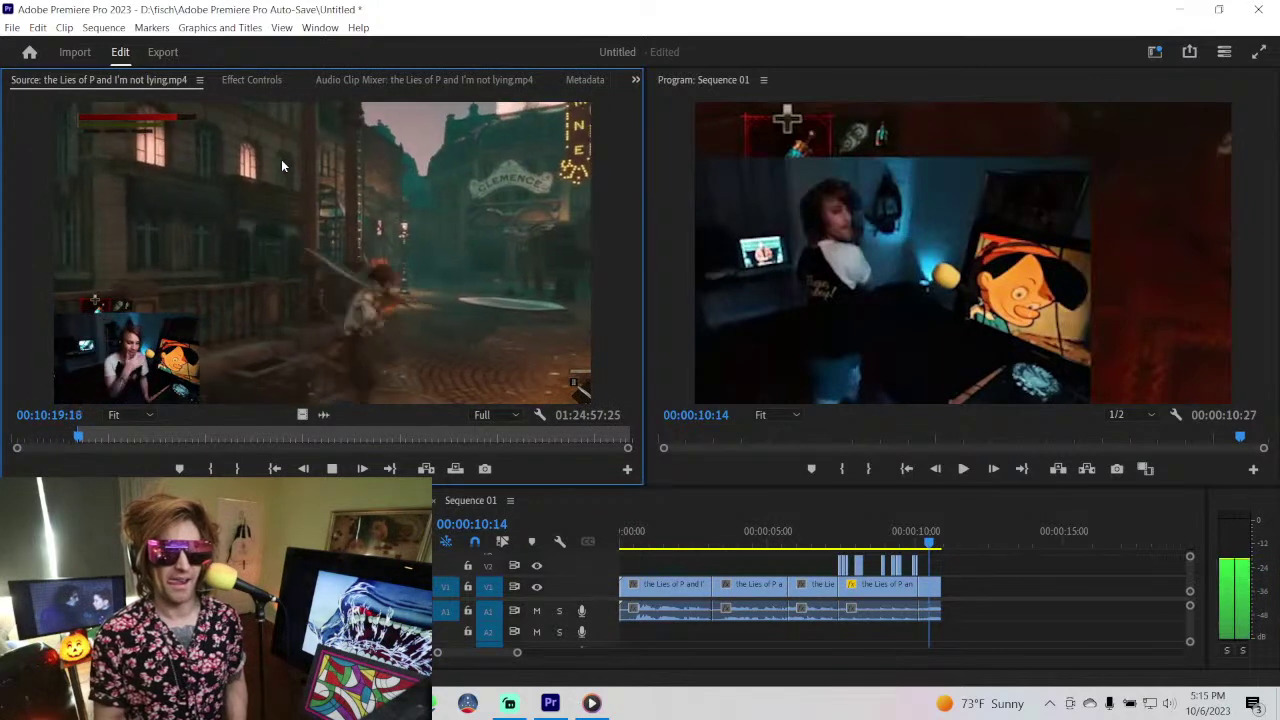
key("j")
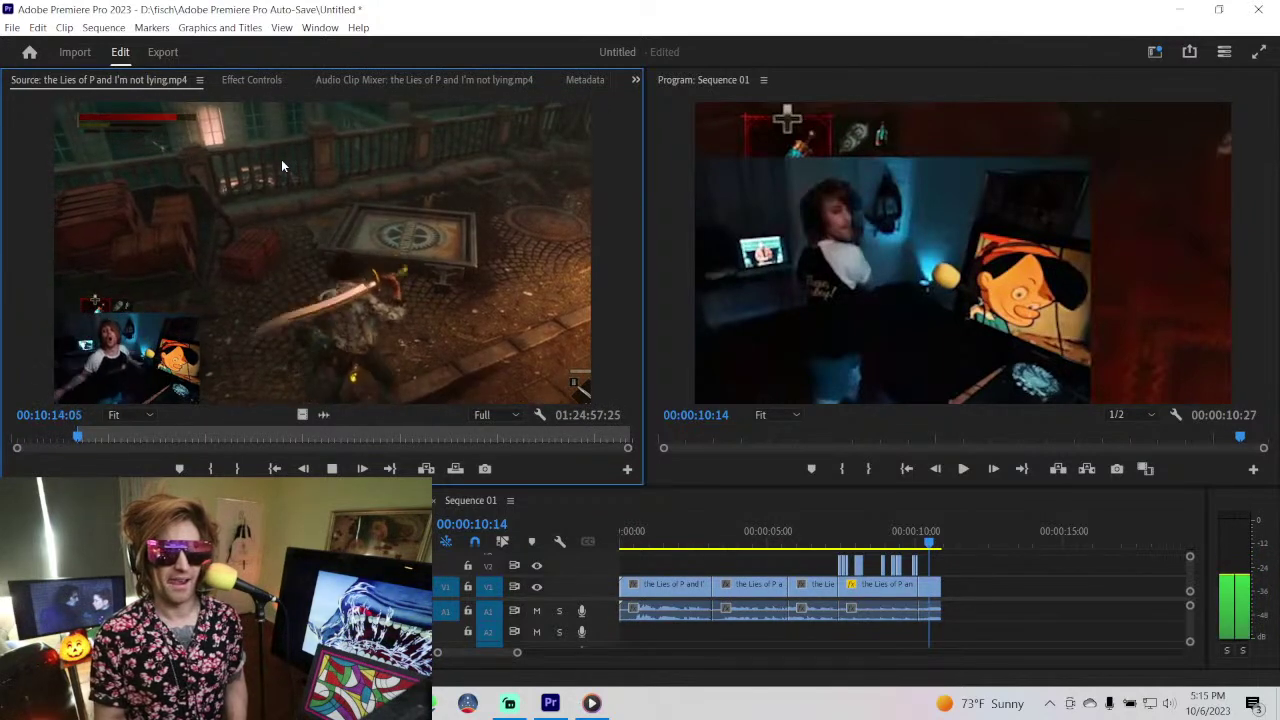
key("l")
key("l")
key("l")
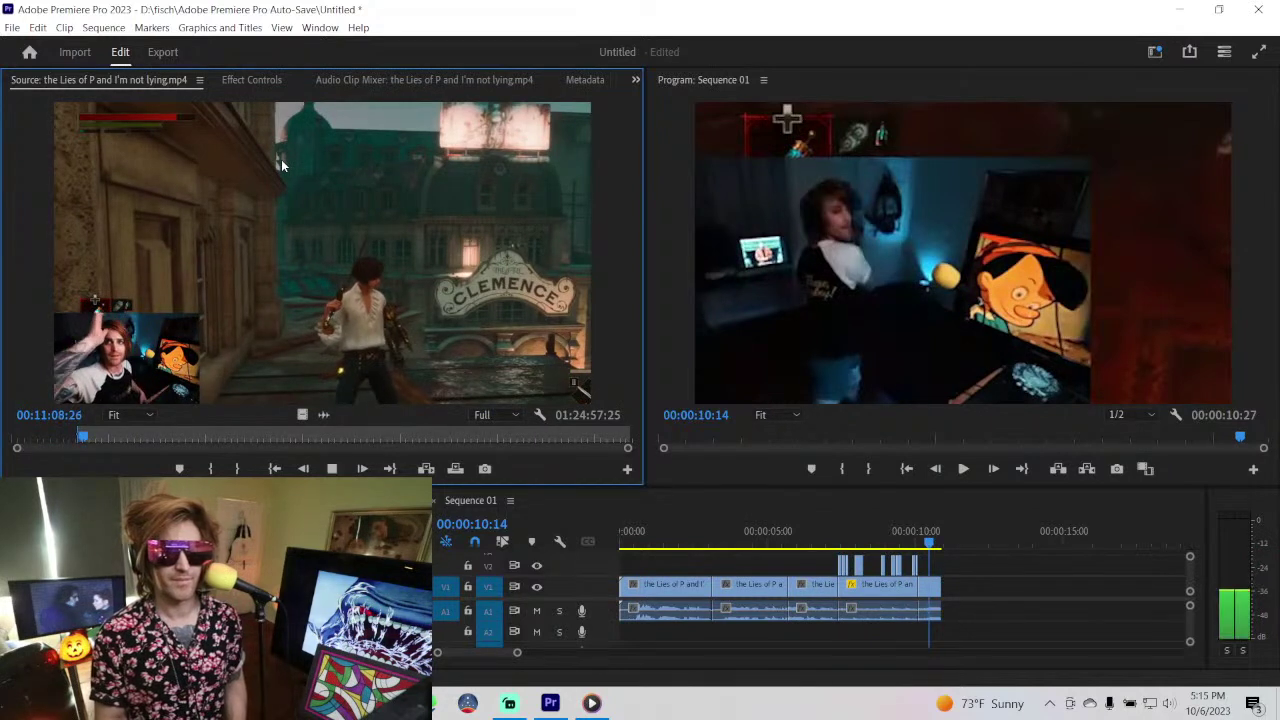
key("k")
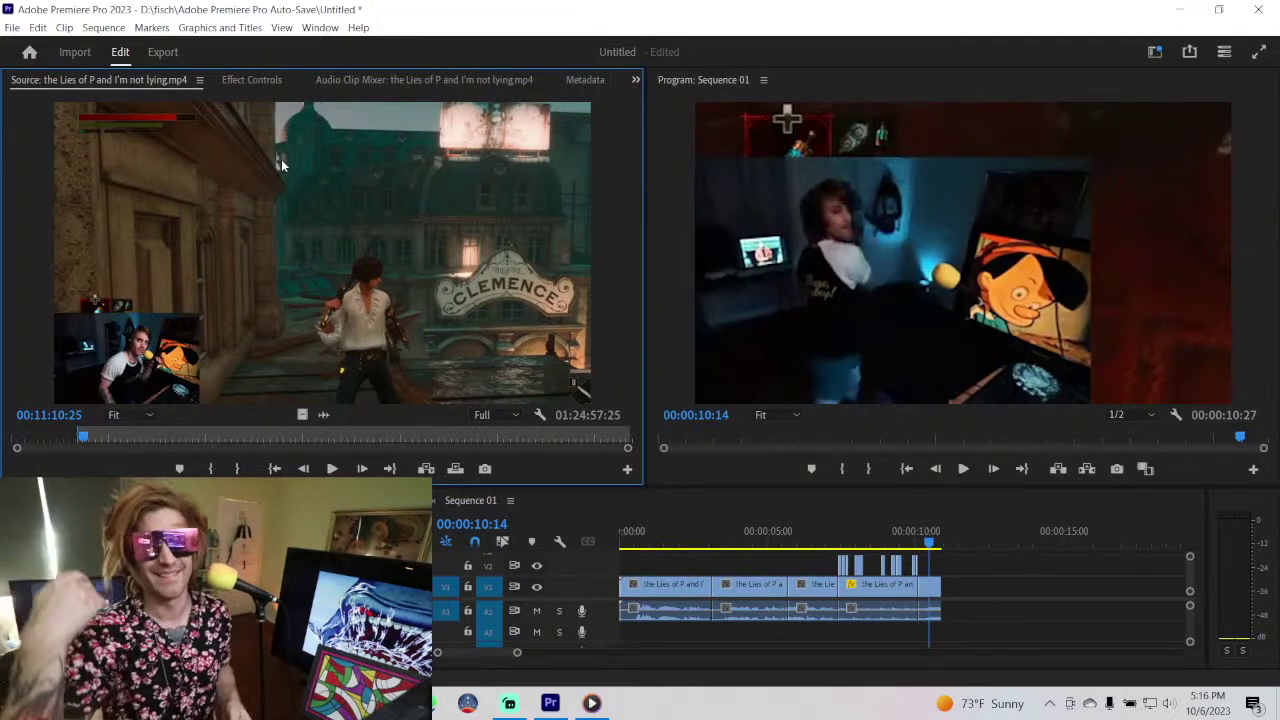
key("space")
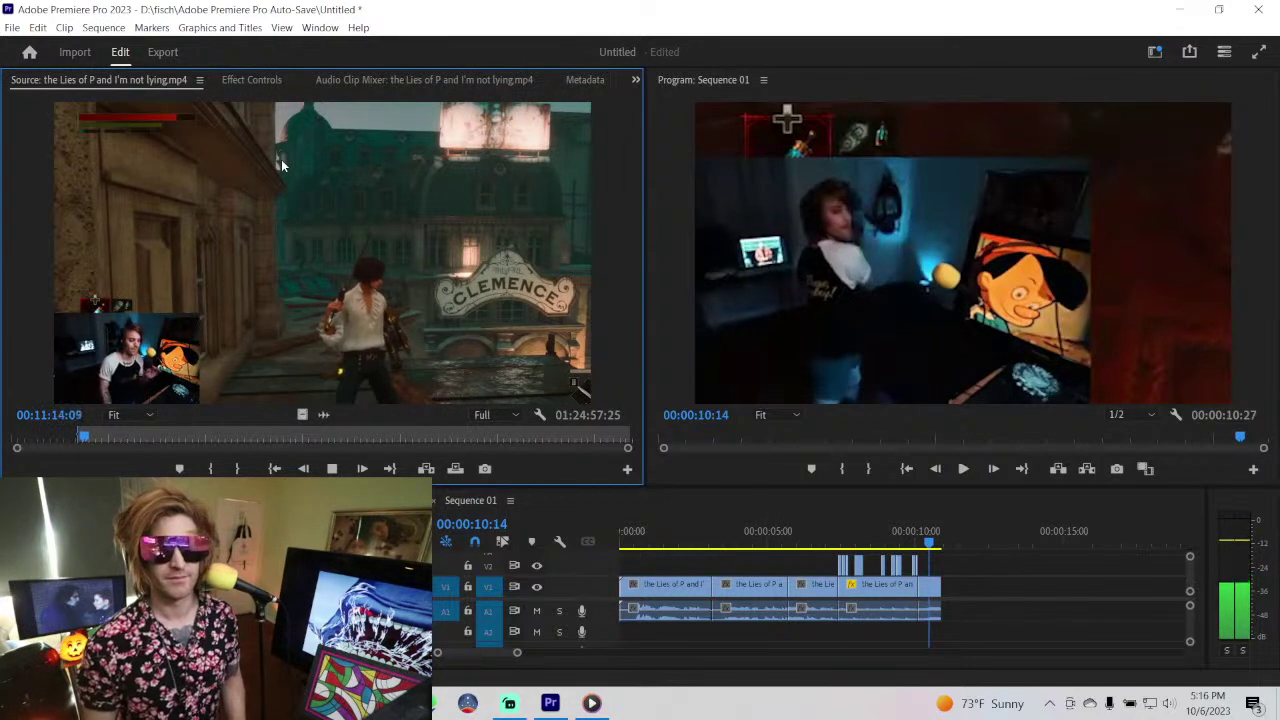
key("space")
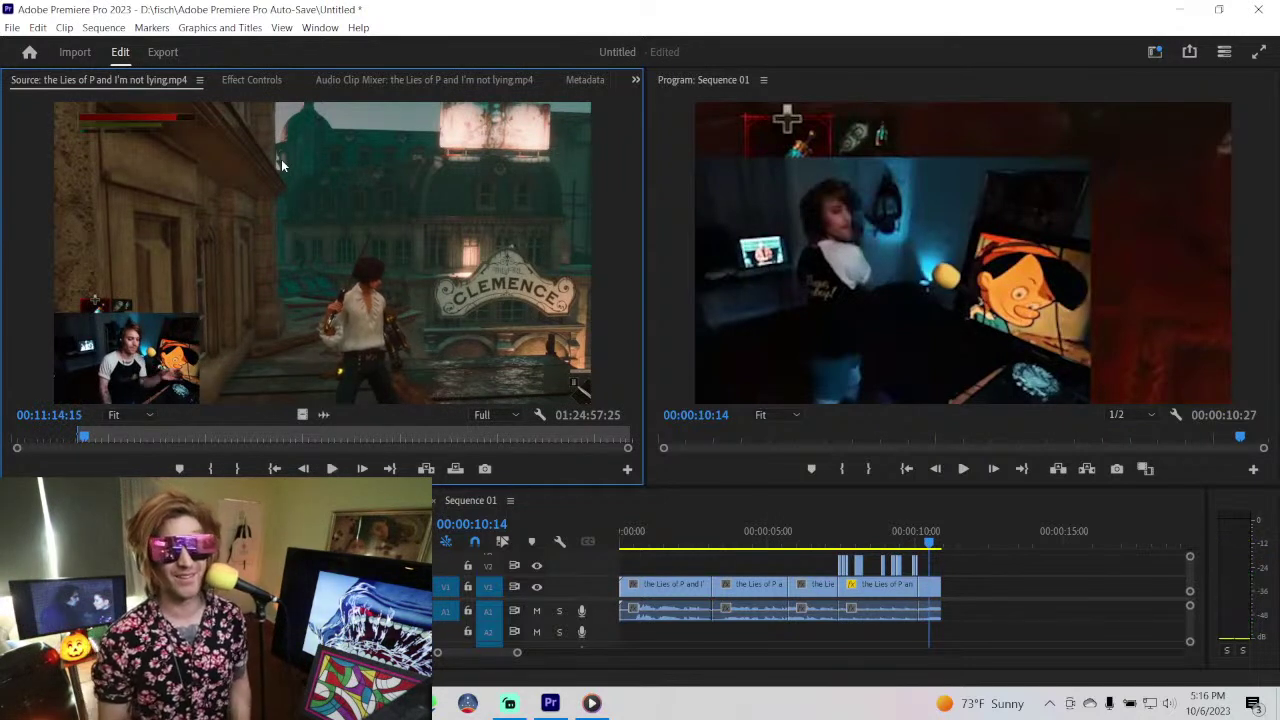
key("space")
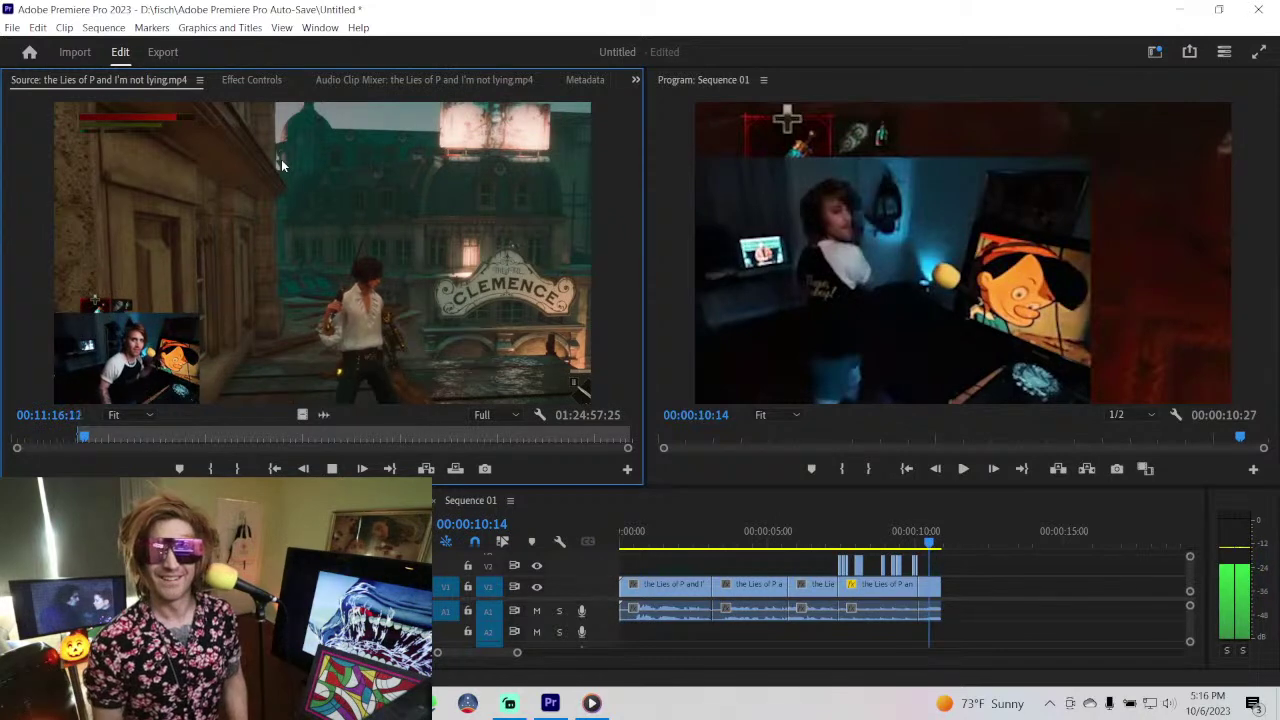
key("space")
key("space")
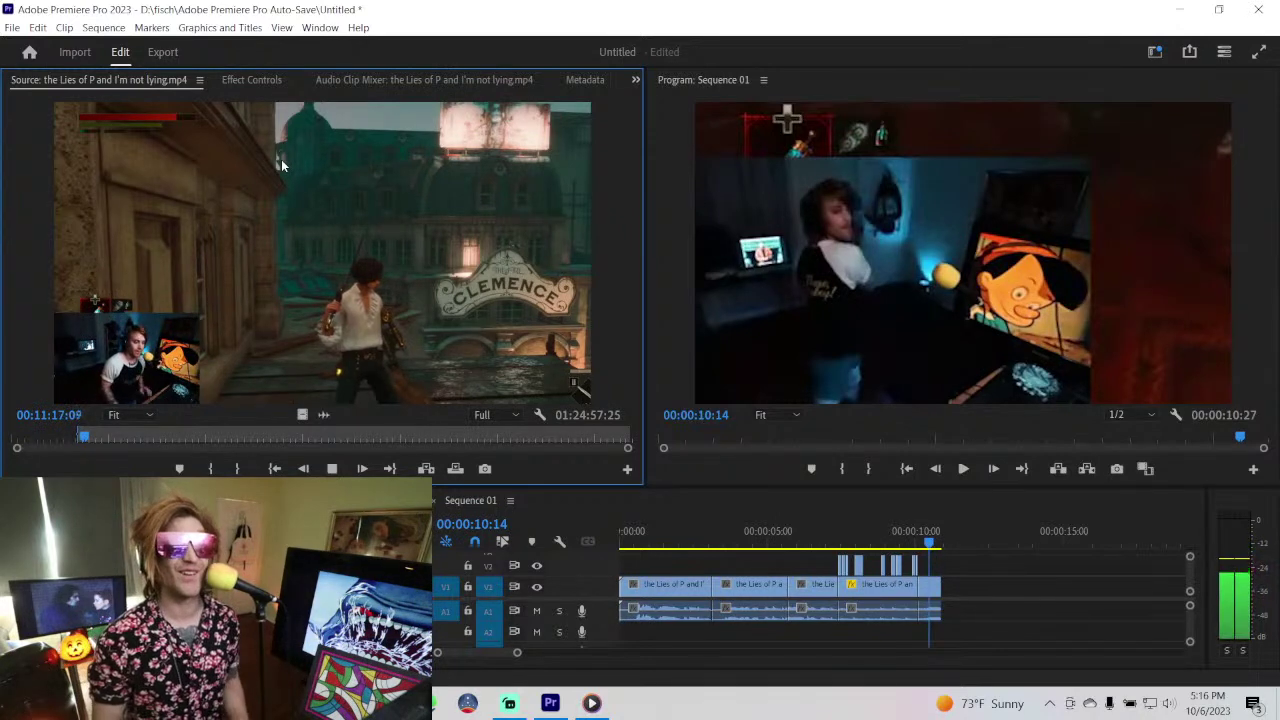
key("space")
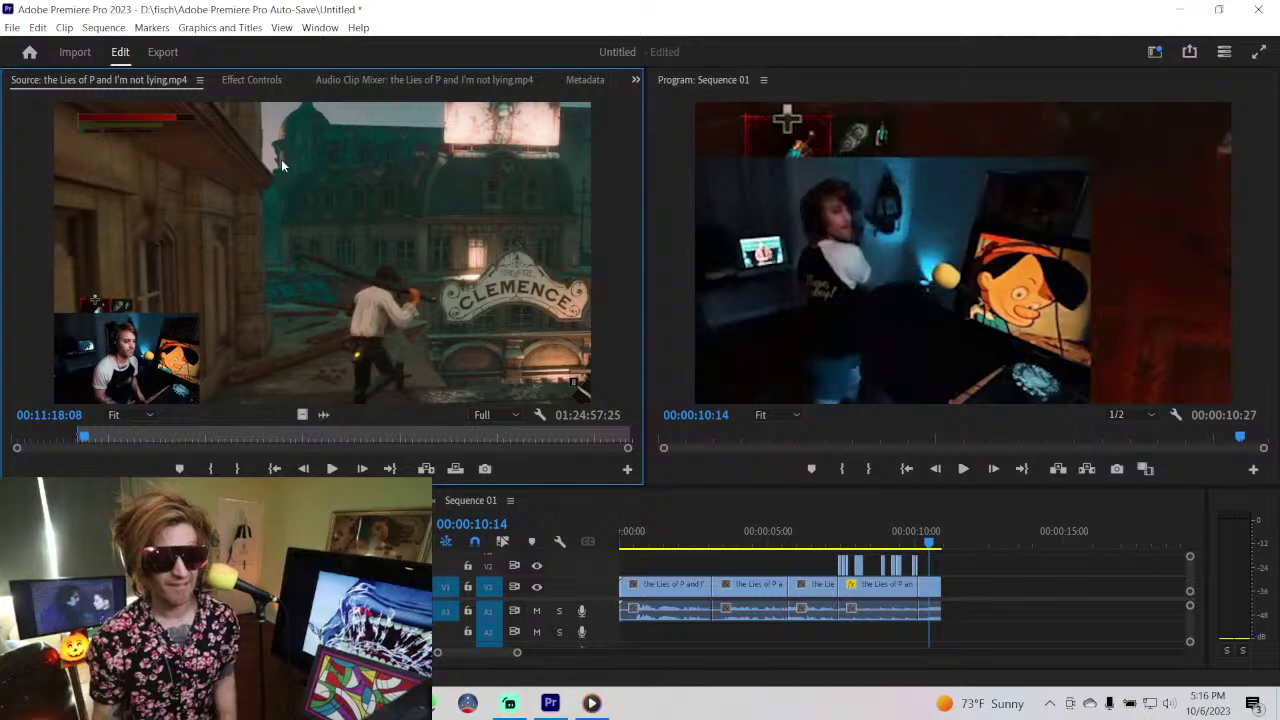
key("space")
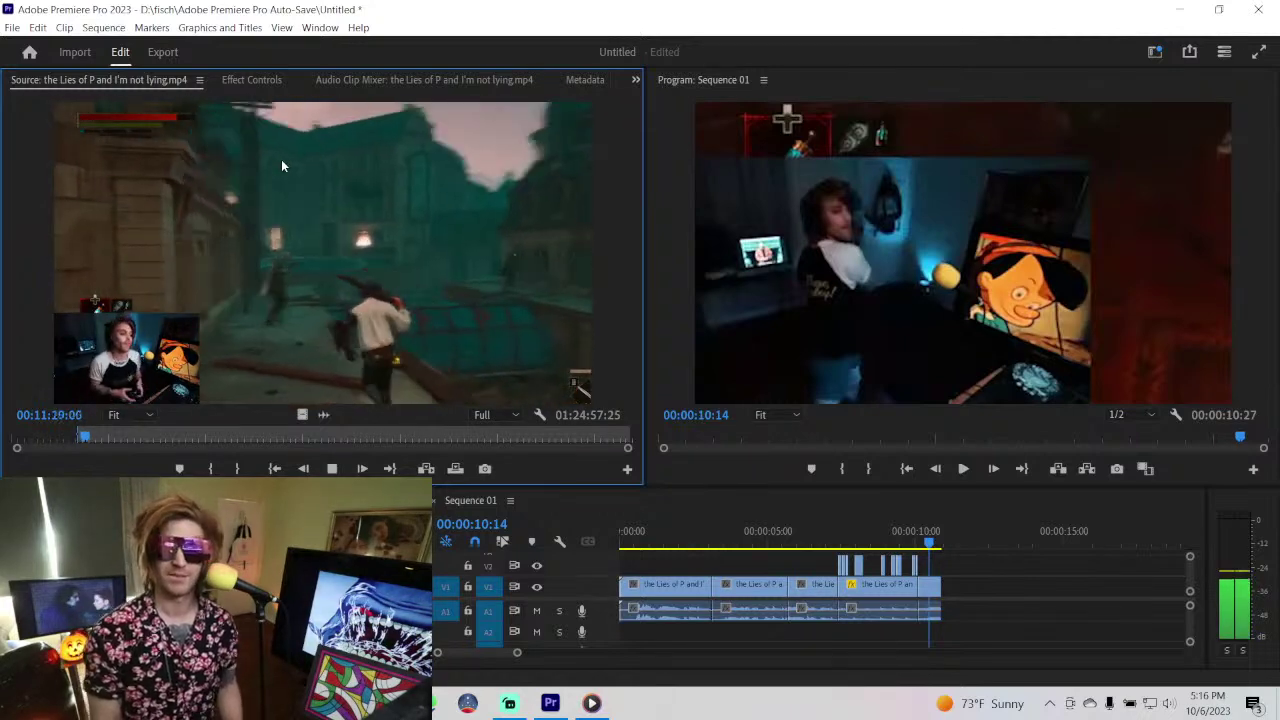
key("space")
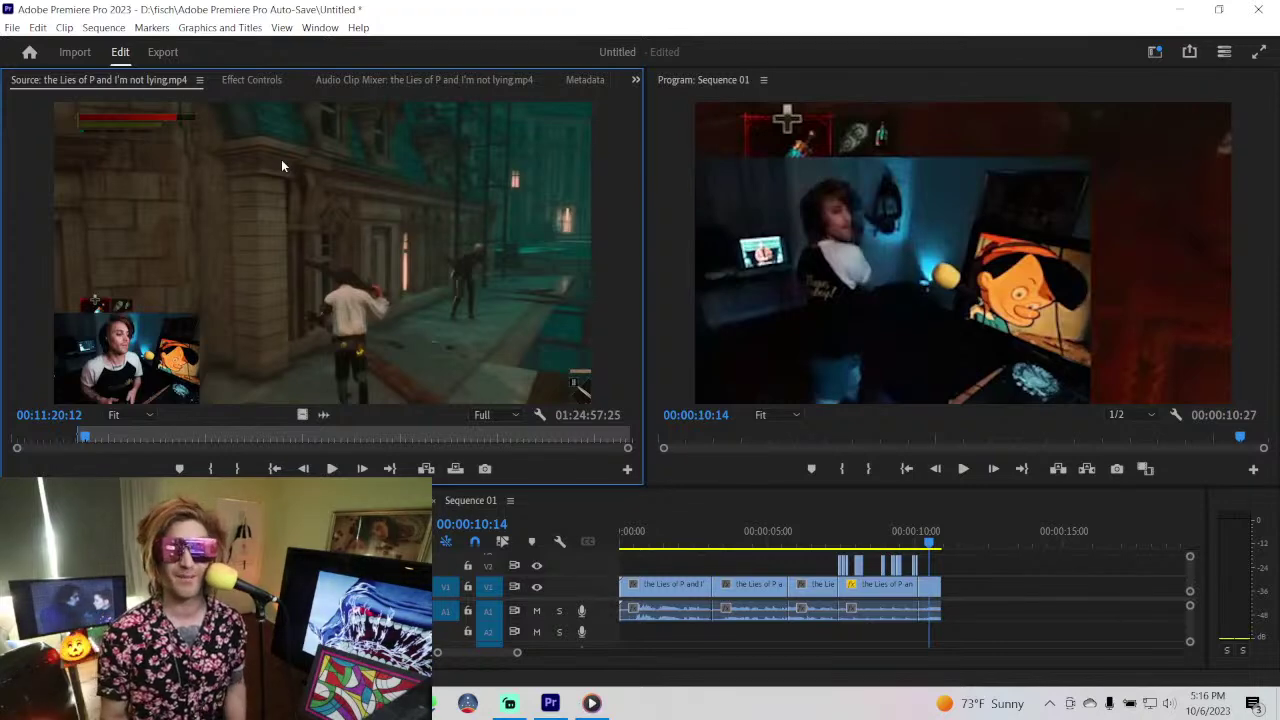
key("space")
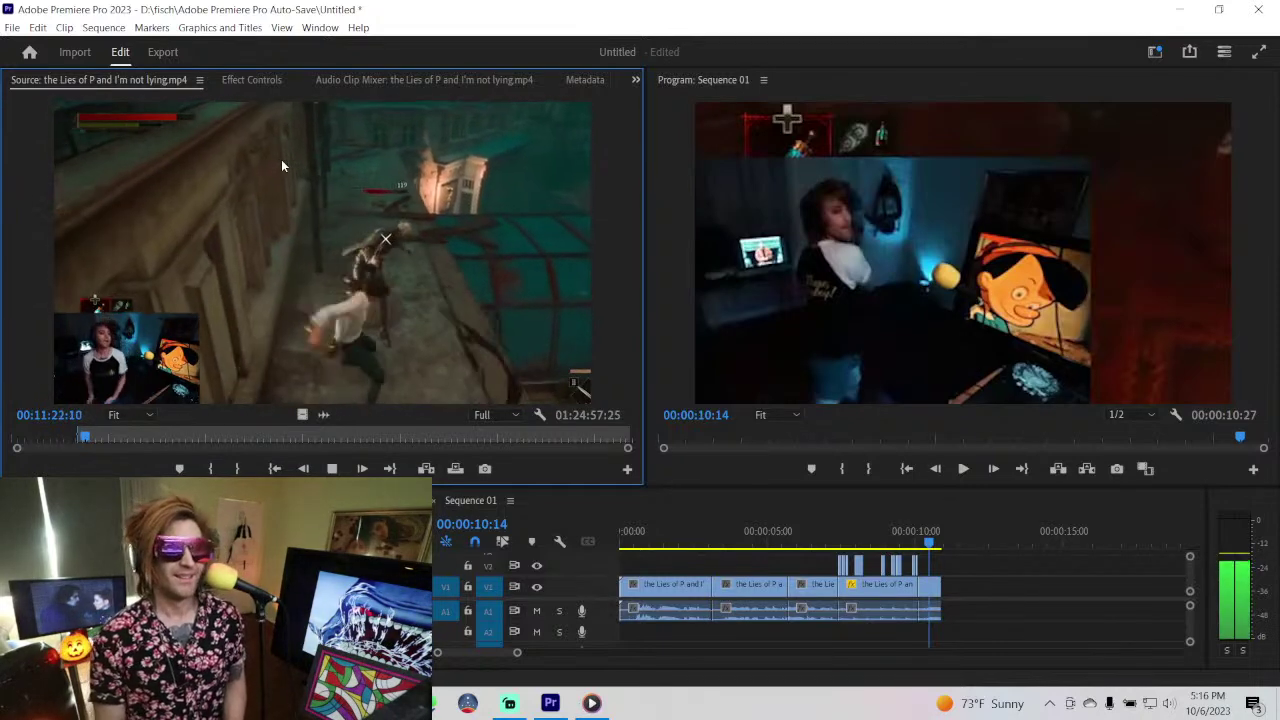
key("space")
key("space")
key("space")
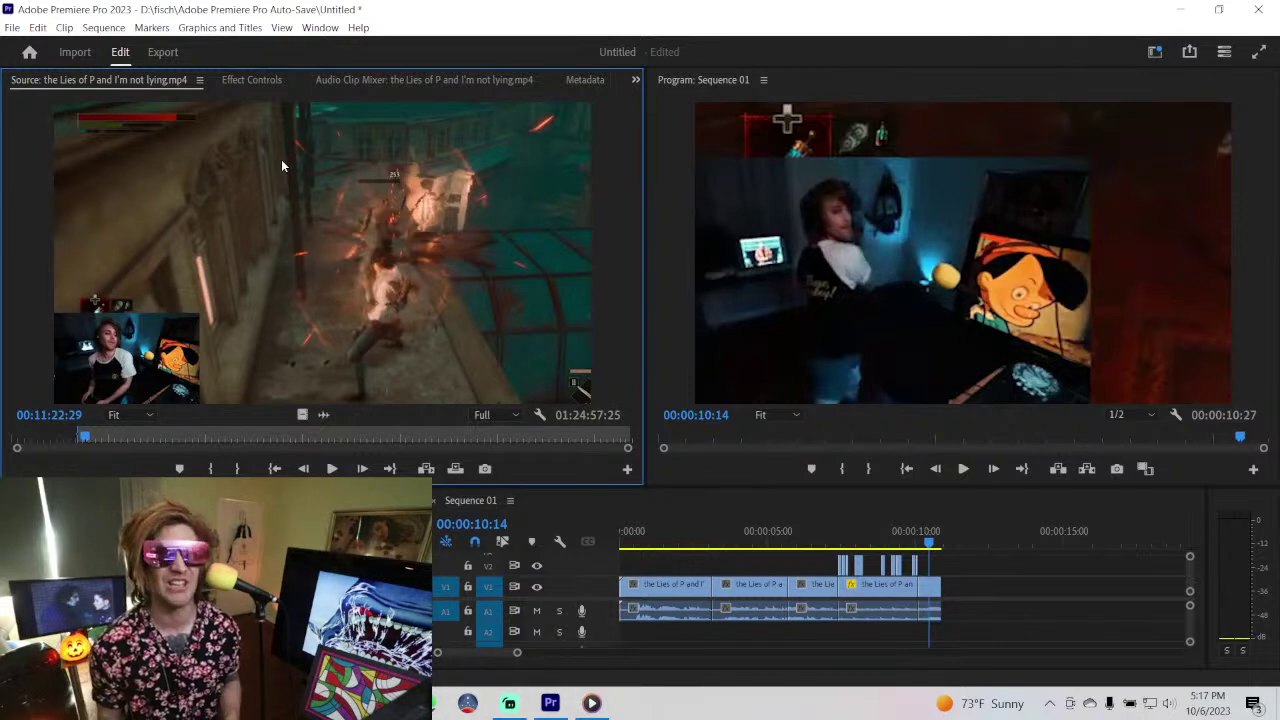
key("Right")
key("Right")
key("Right")
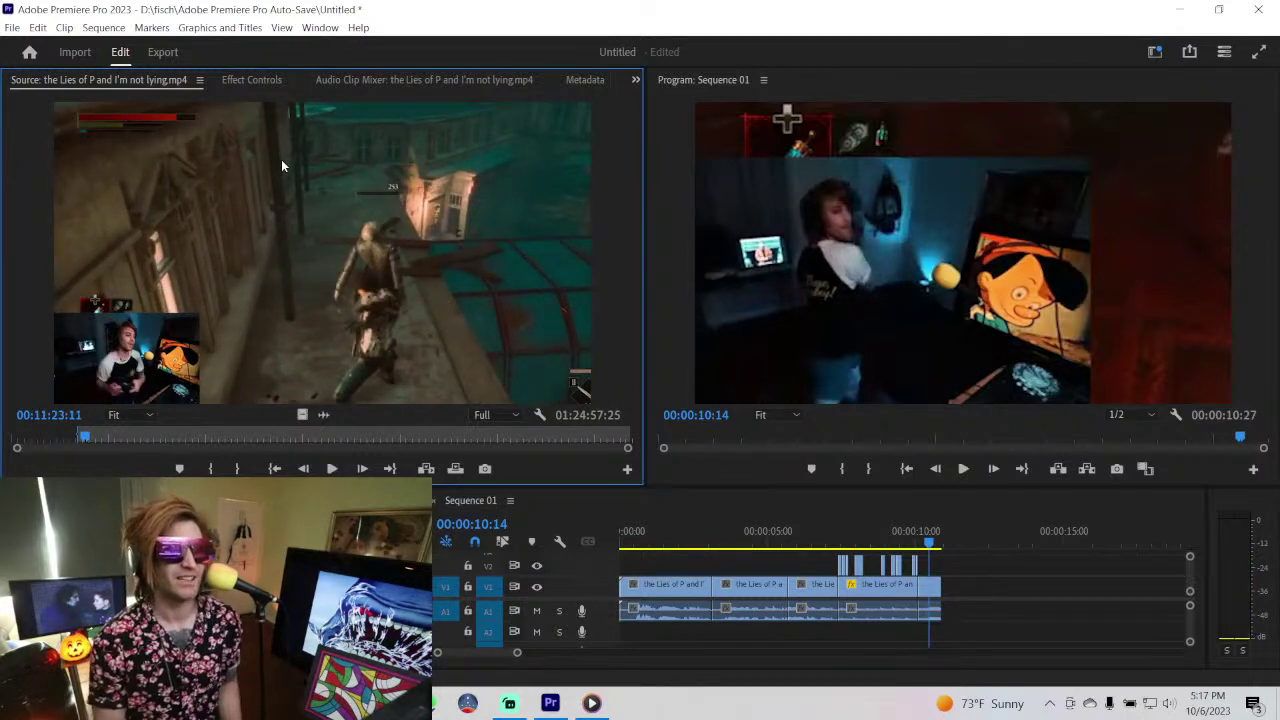
key("space")
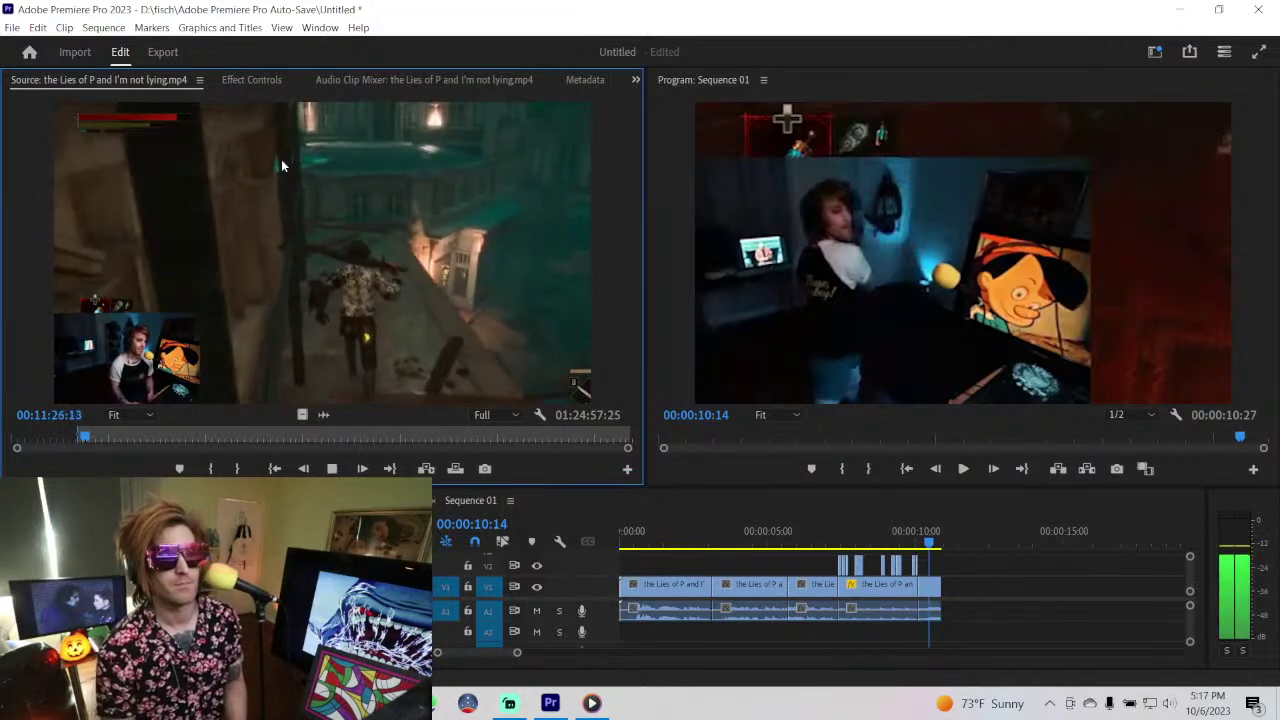
key("l")
key("l")
key("l")
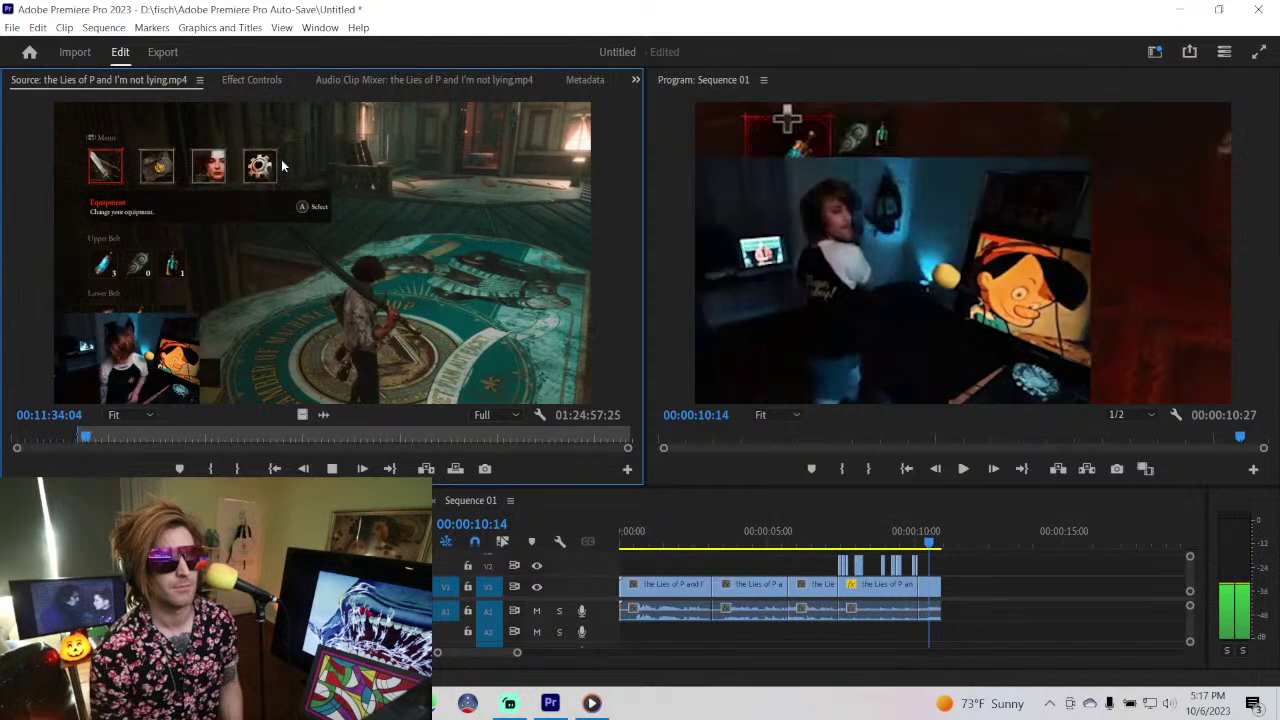
key("k")
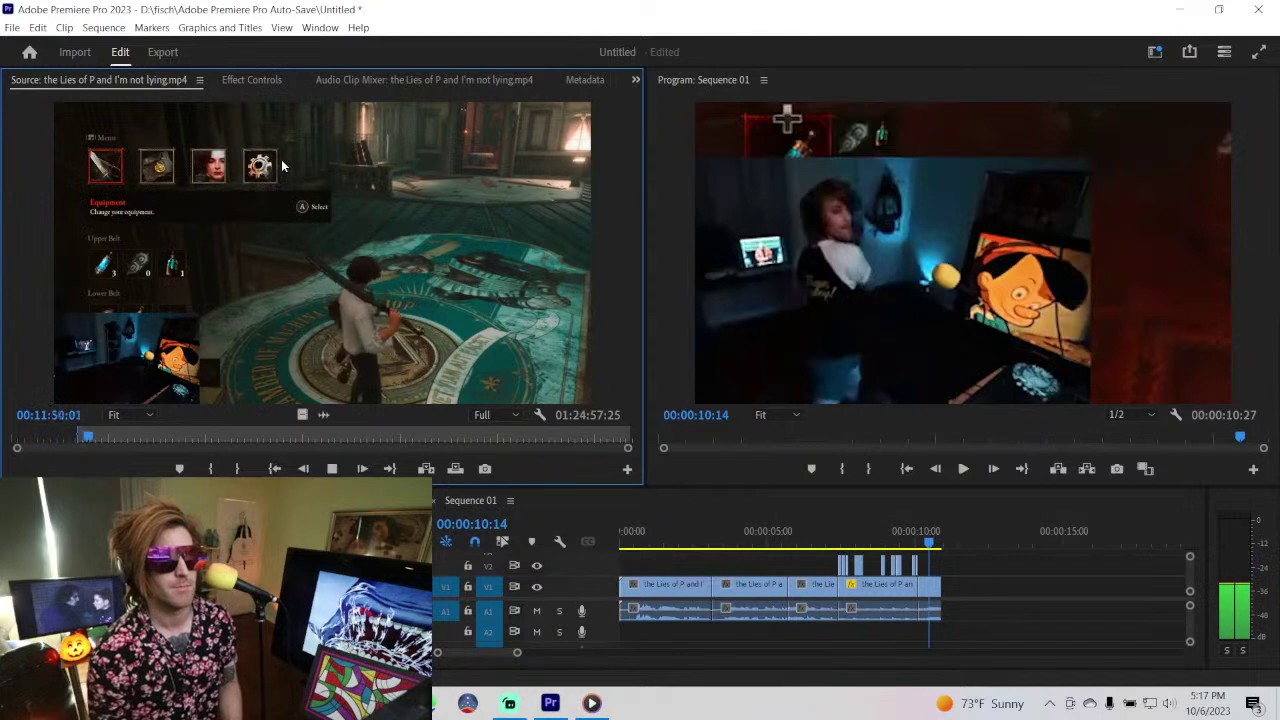
key("space")
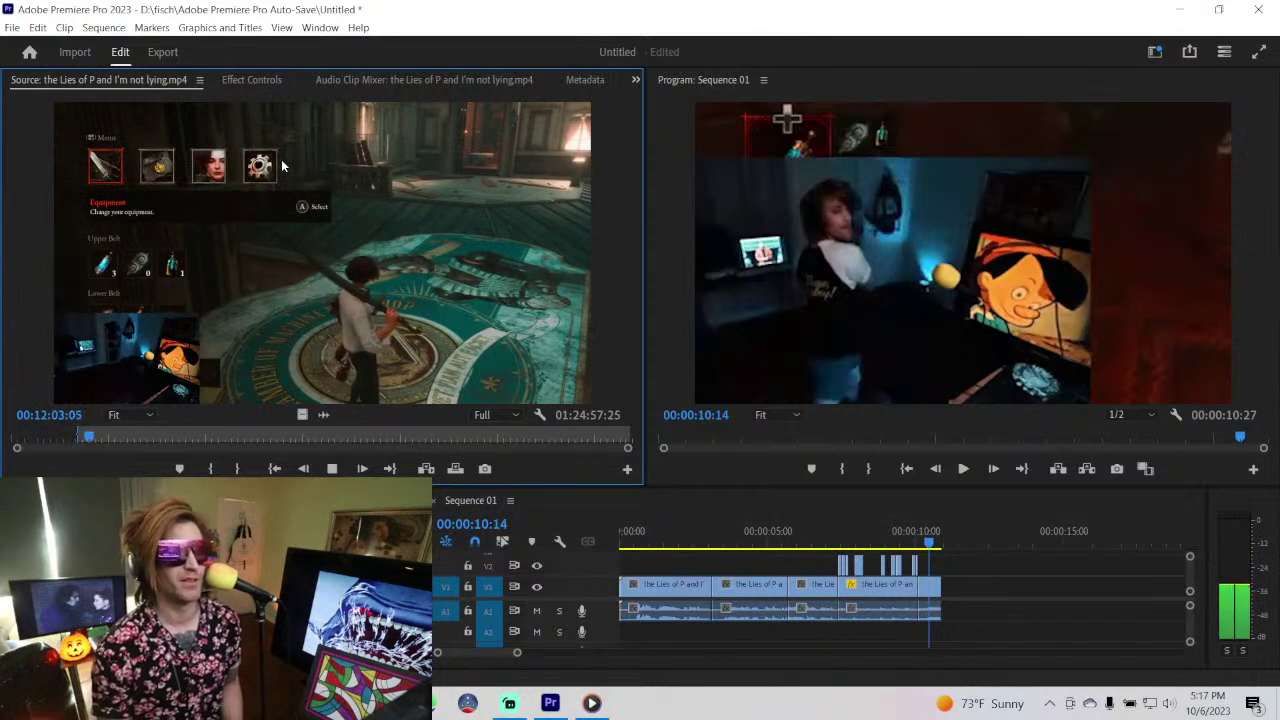
key("l")
key("l")
key("l")
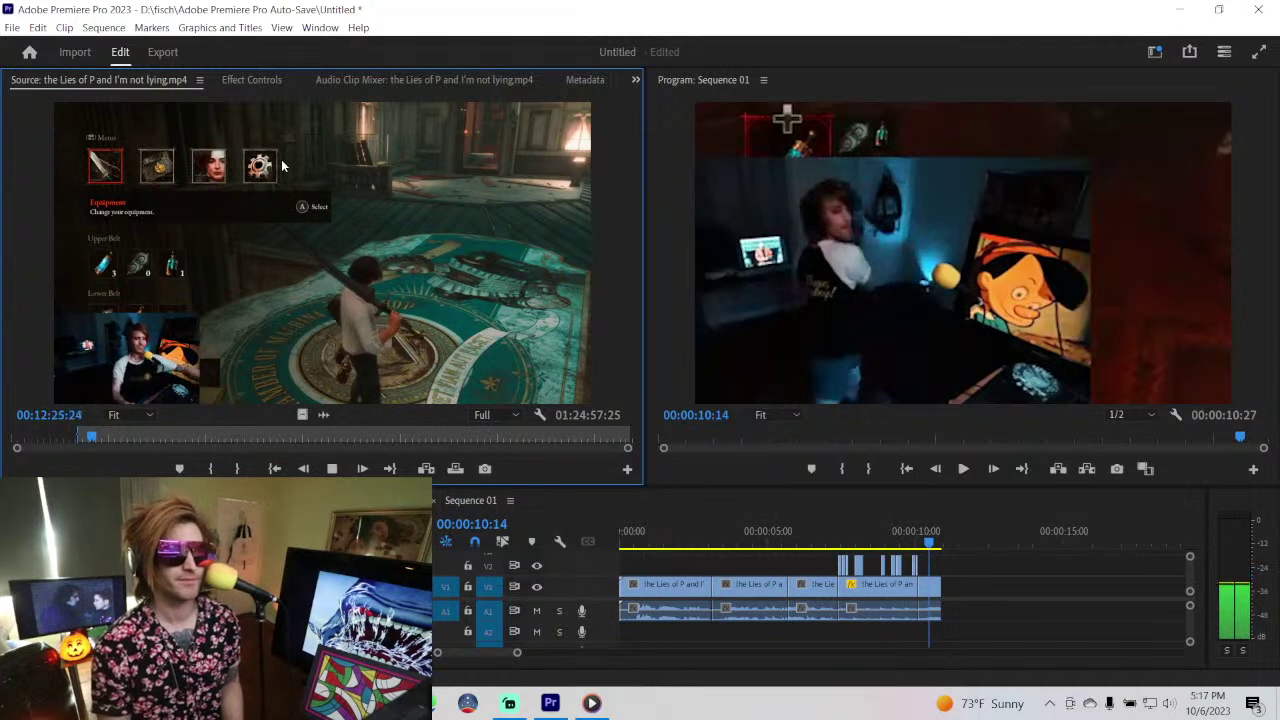
key("k")
key("l")
key("k")
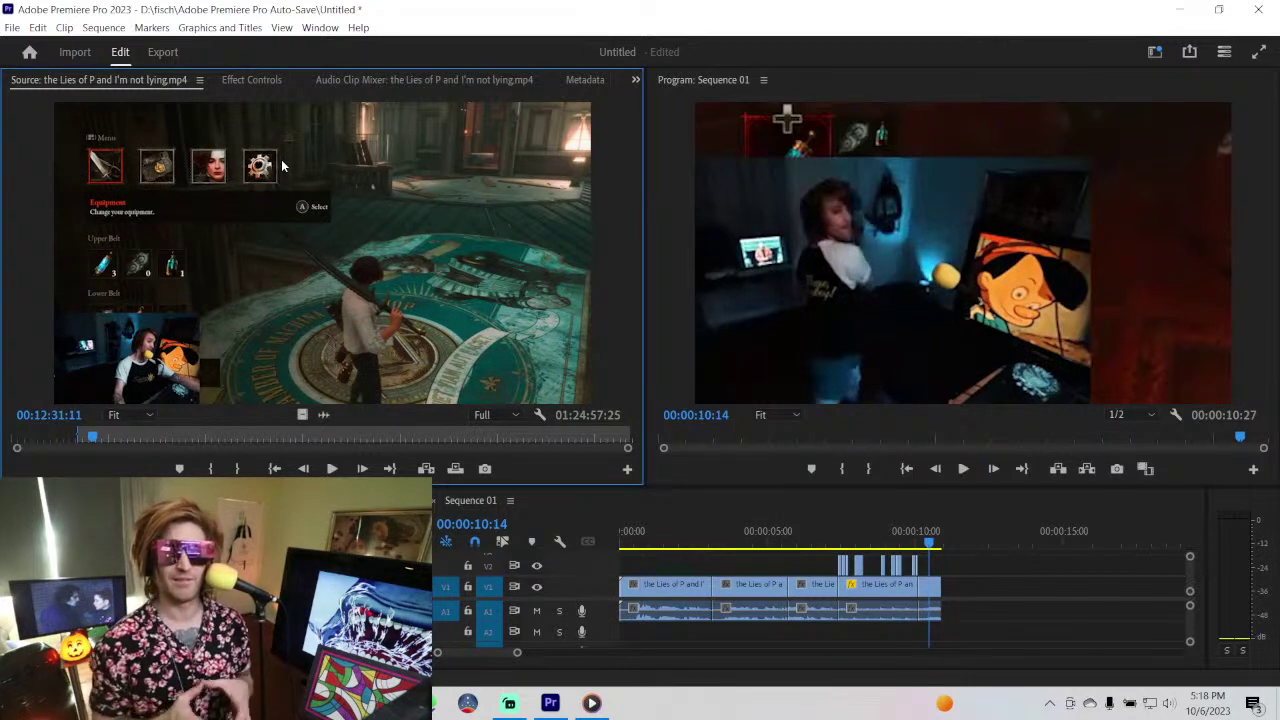
key("space")
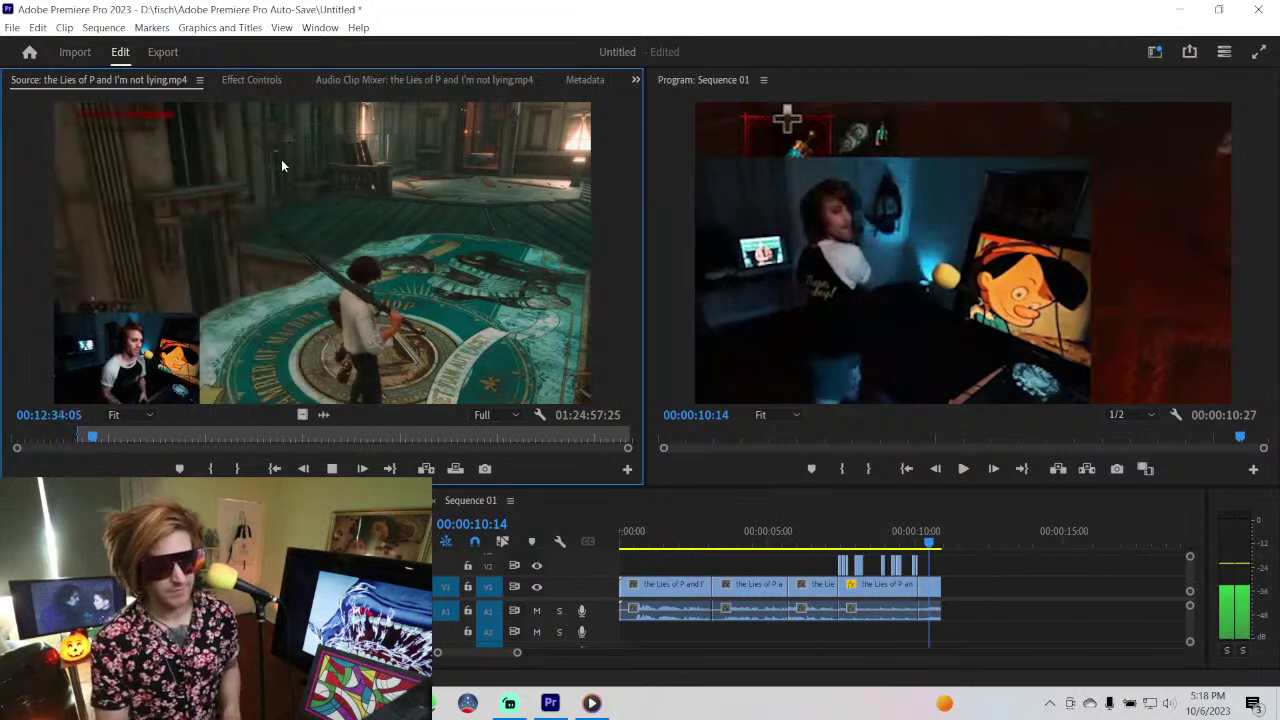
key("space")
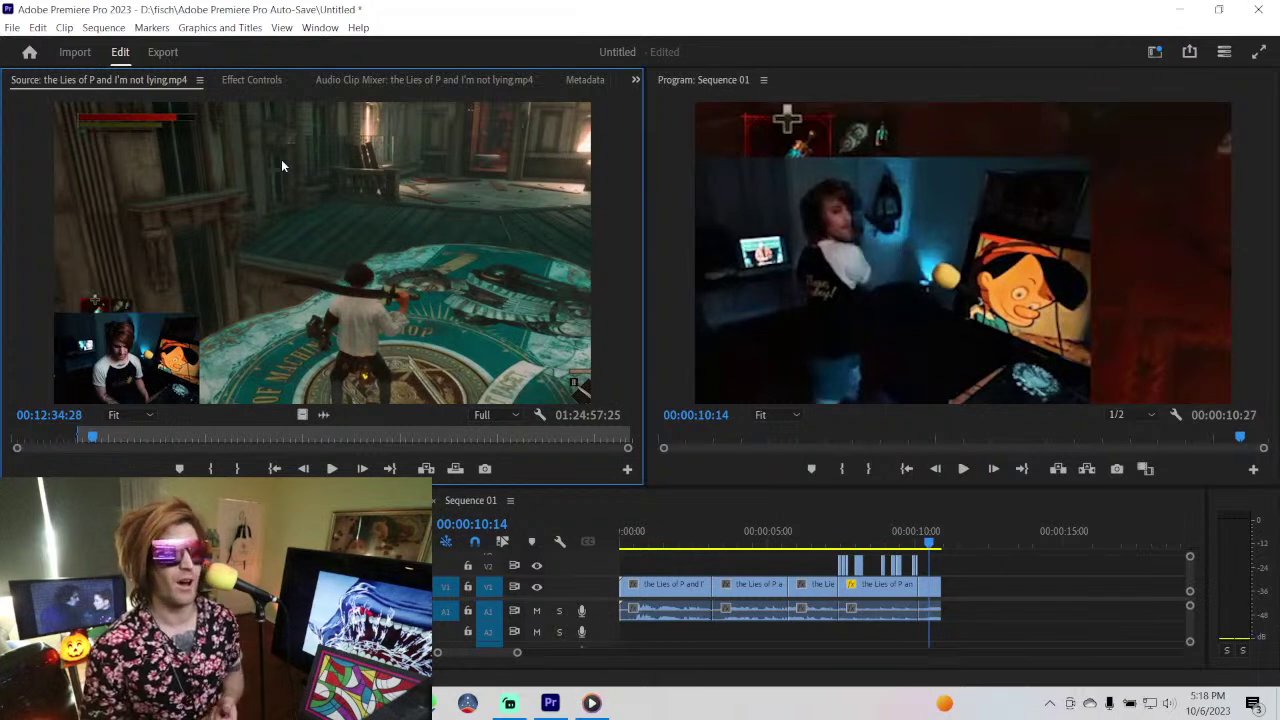
key("space")
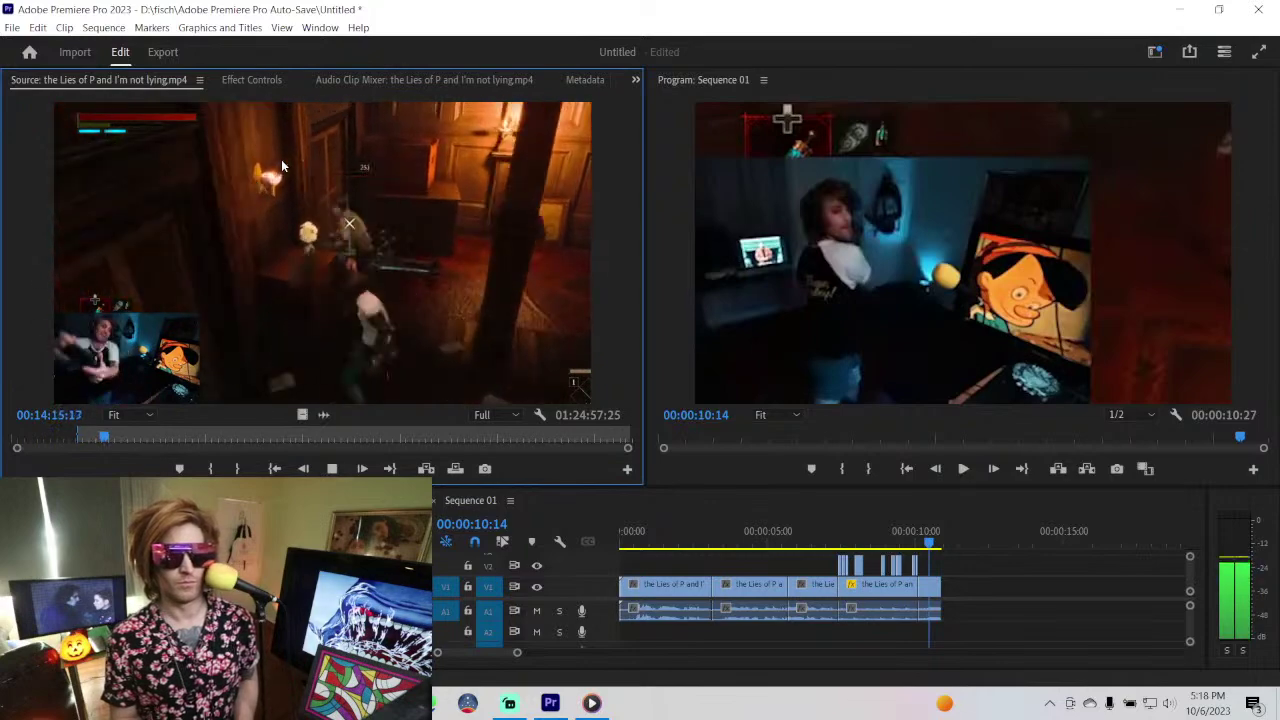
- Shuttle the source footage with J/K/L to the LIE OR DIE title card at 00:17:28:10
key("space")
key("space")
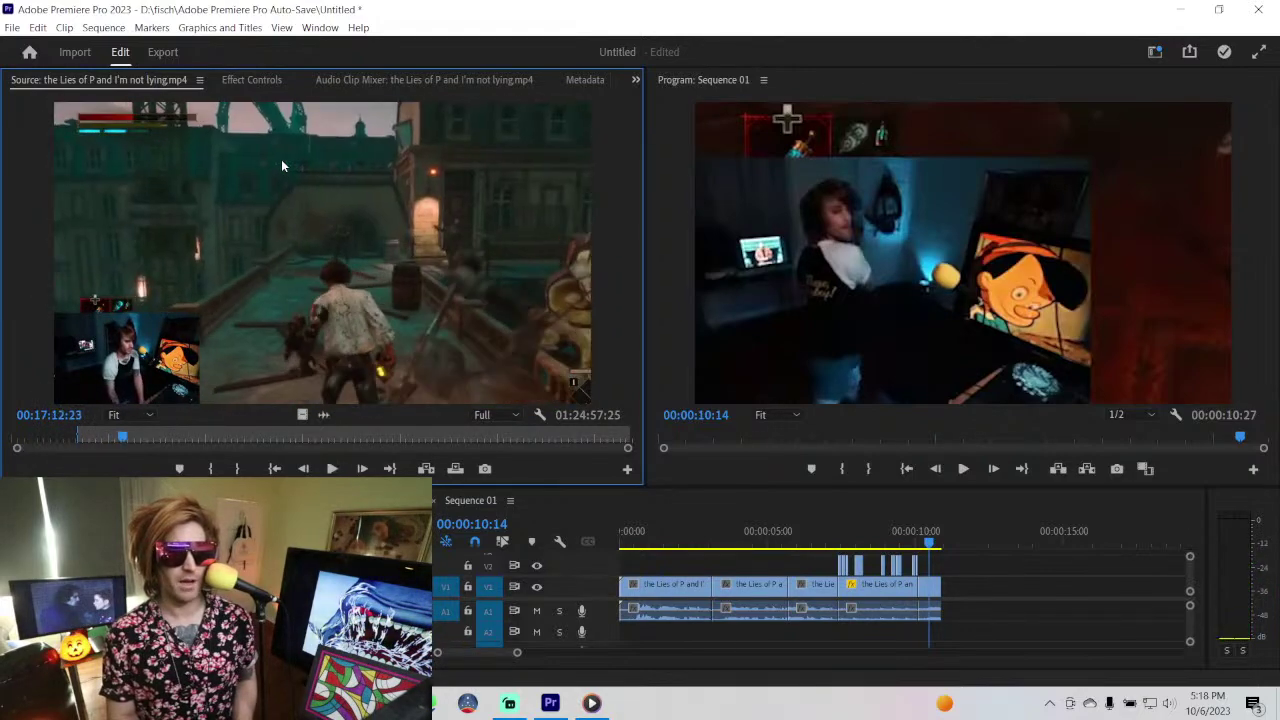
key("j")
key("j")
key("j")
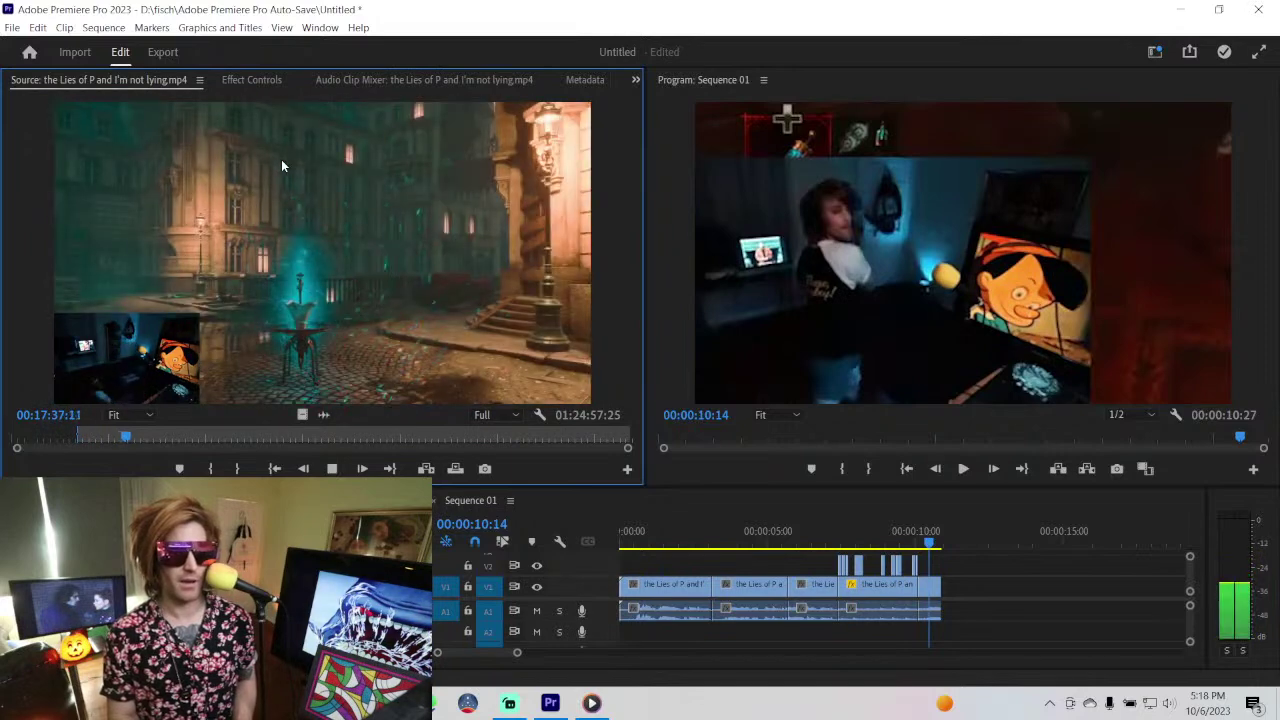
key("k")
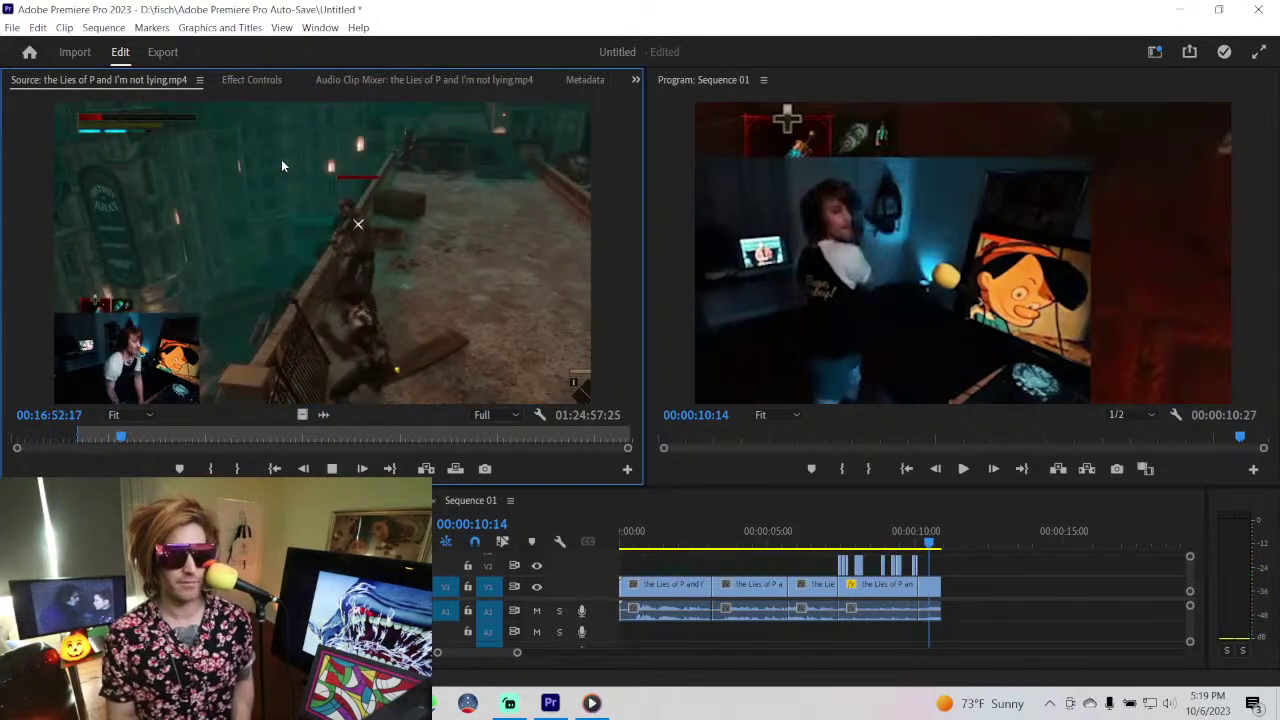
key("l")
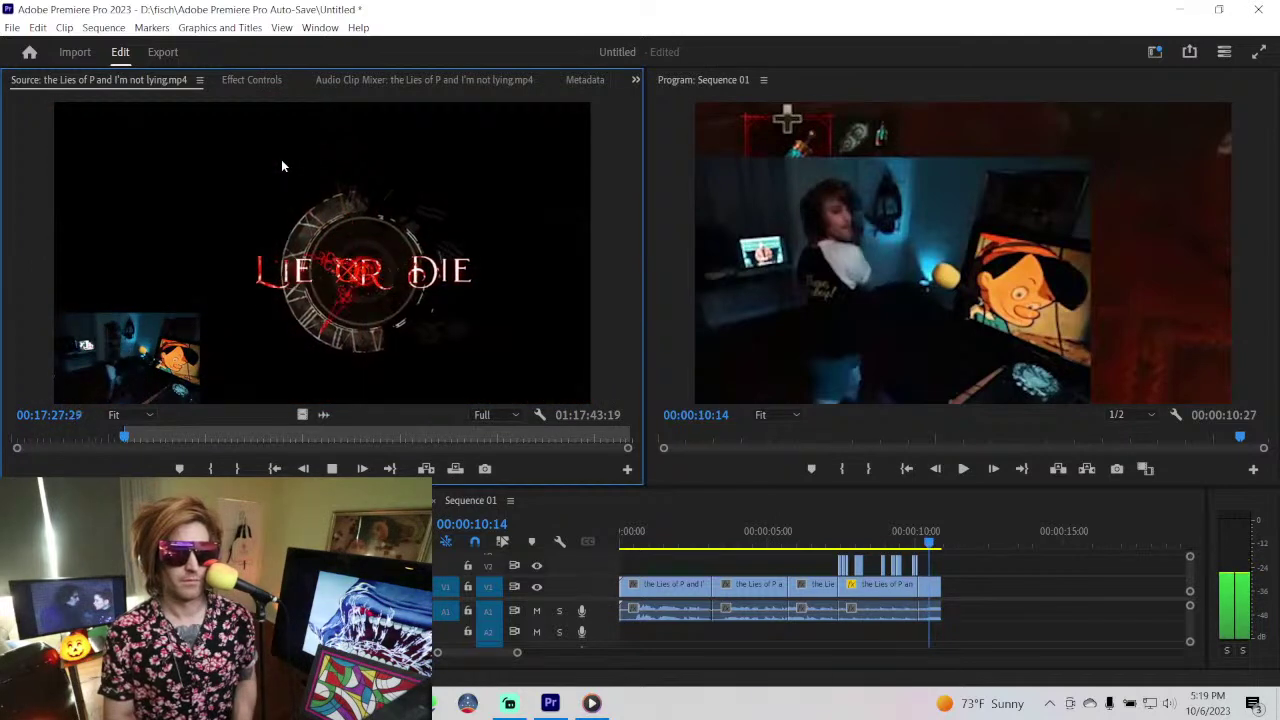
- Set an In point on the LIE OR DIE title card and drop it after the last V1 clip
key("space")
key("i")
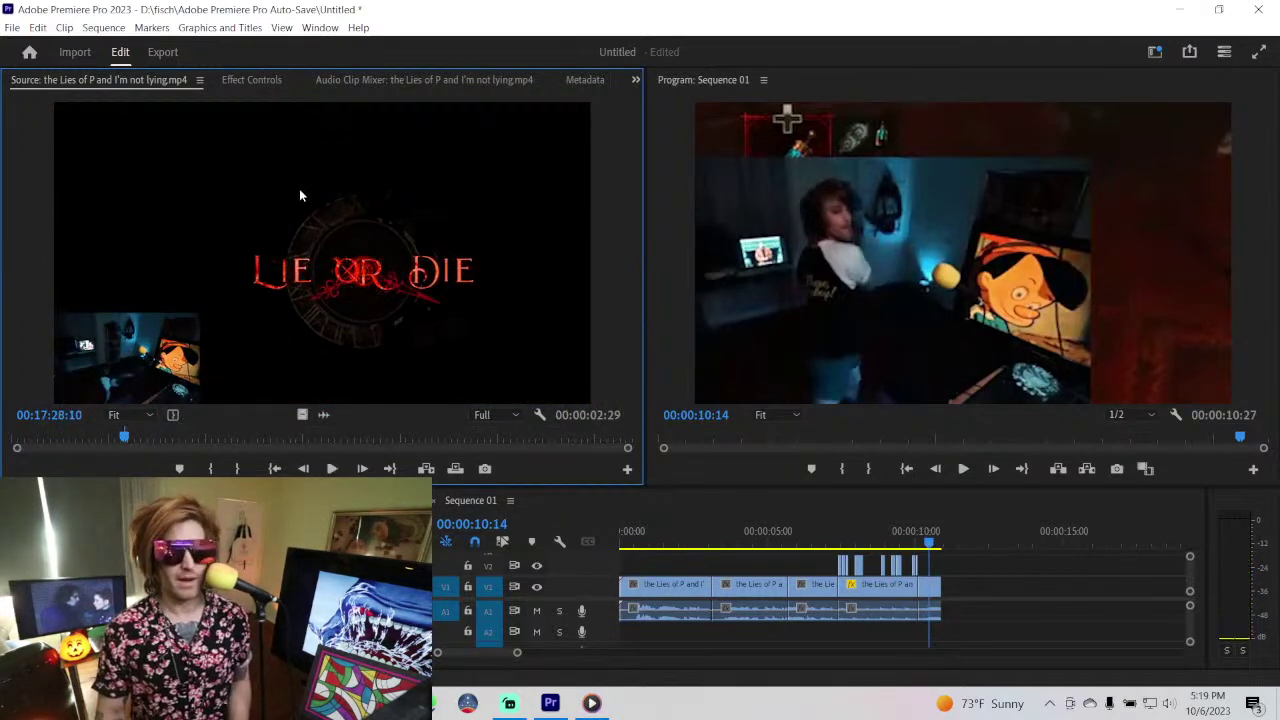
mouse_move(299, 188)
left_mouse_down()
mouse_move(990, 607)
mouse_move(952, 594)
left_mouse_up()
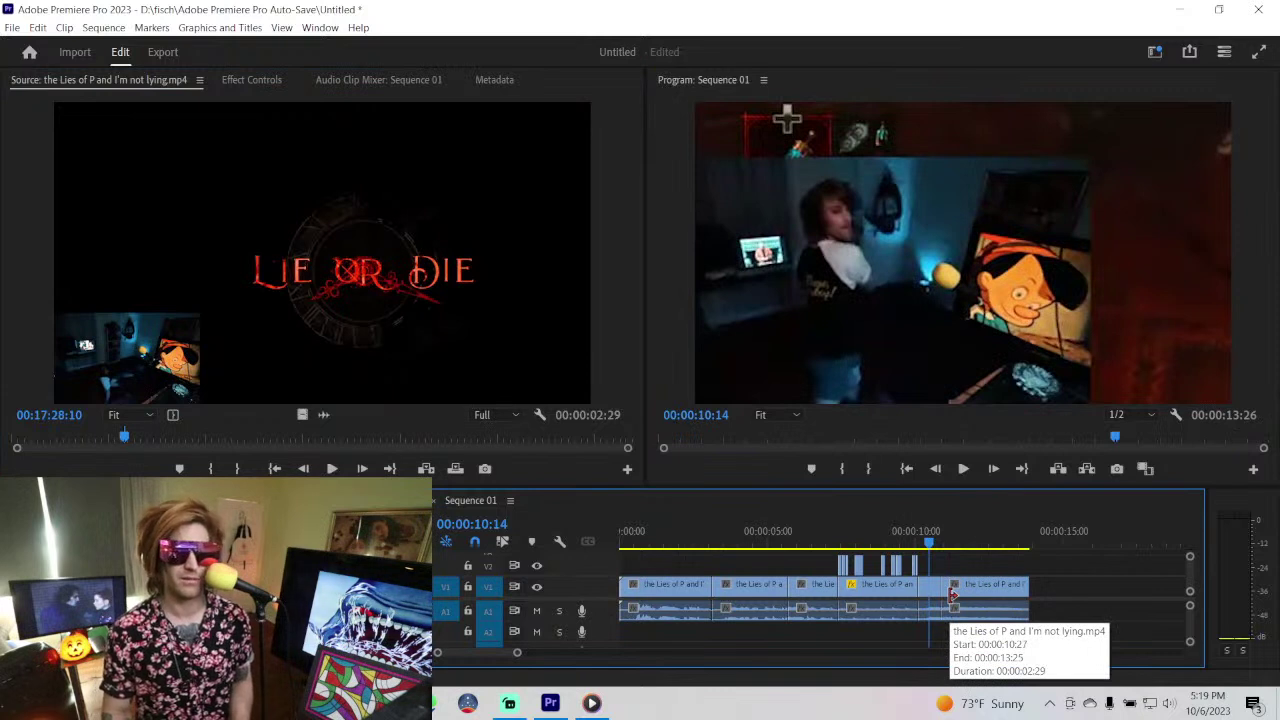
left_click(952, 594)
key("Down")
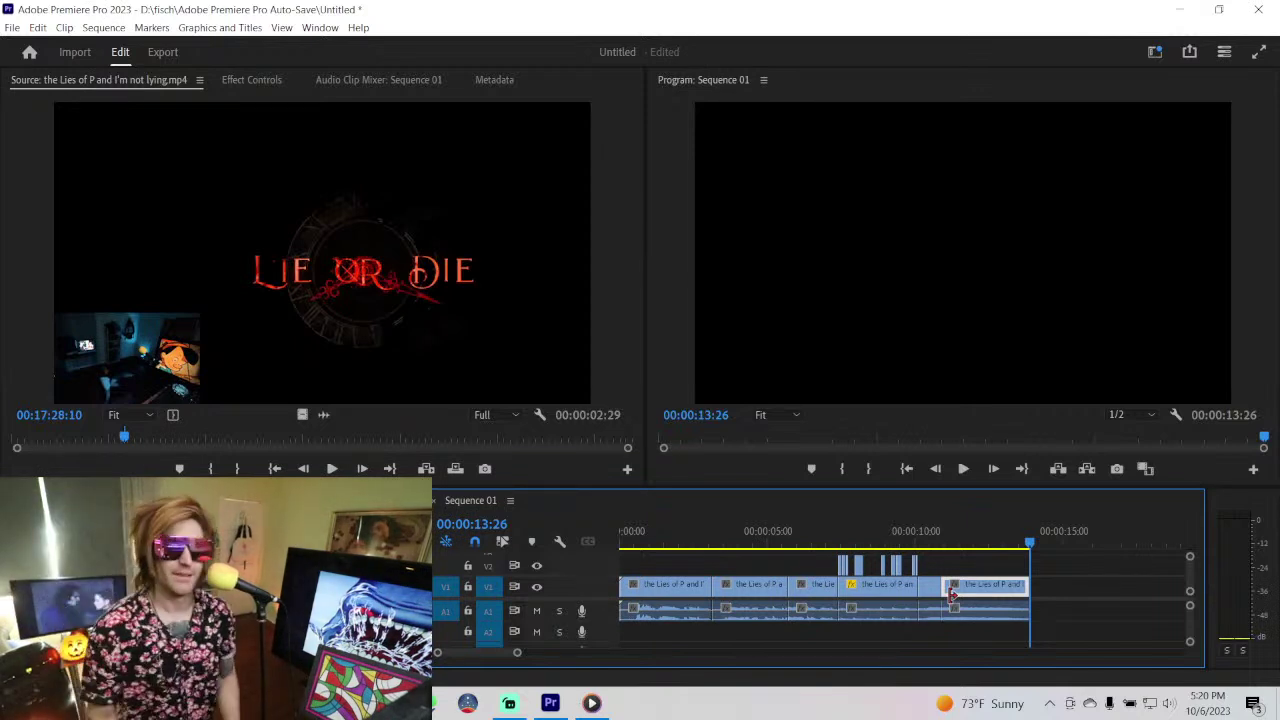
left_click(966, 543)
left_click(817, 543)
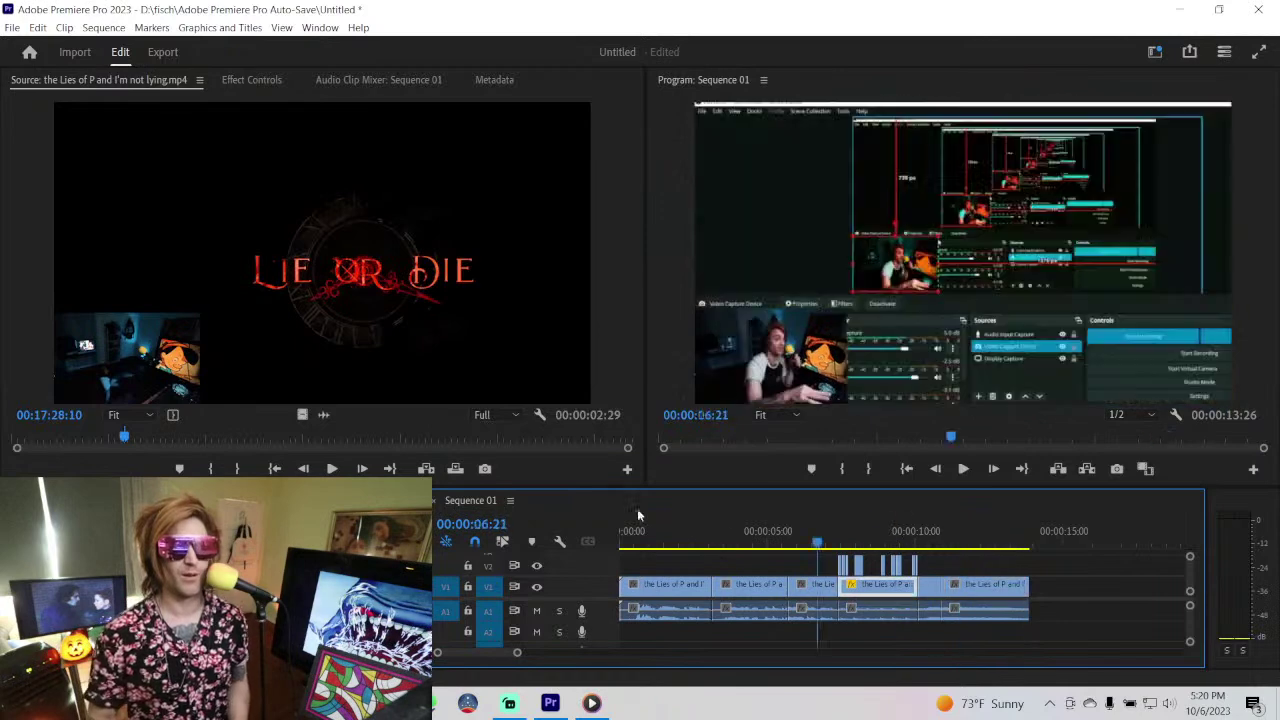
left_click(636, 537)
key("space")
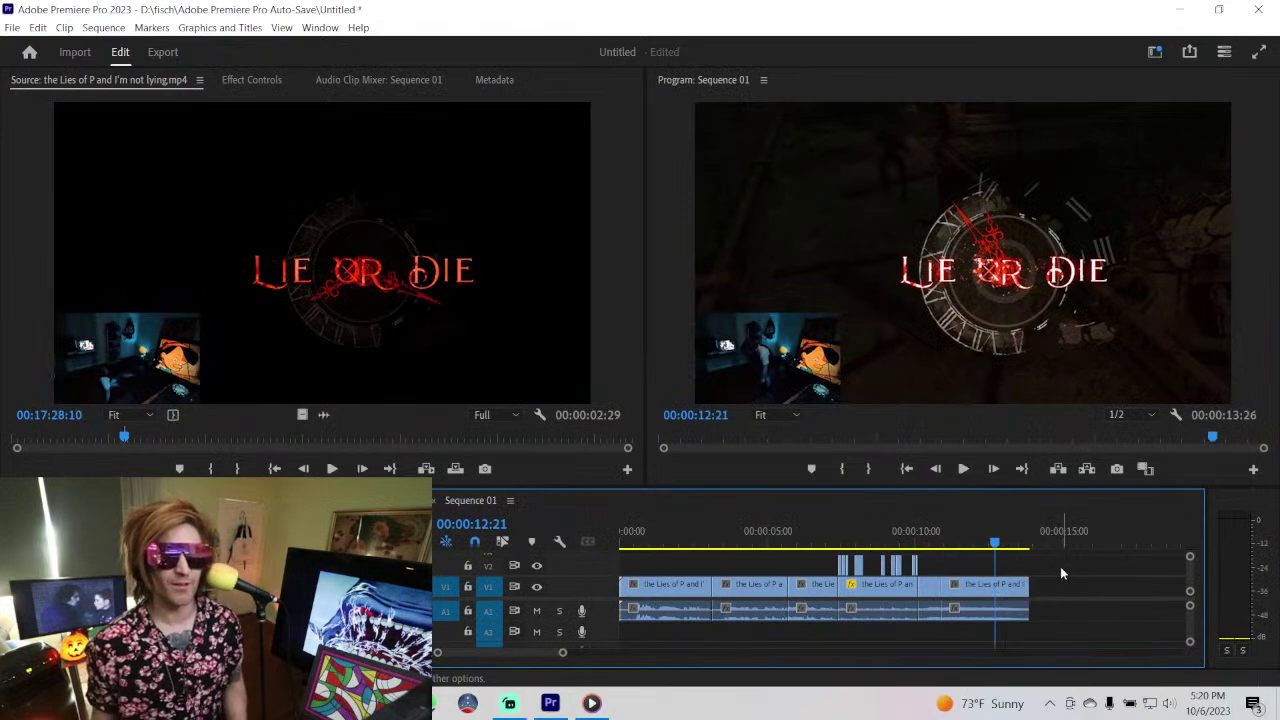
key("Up")
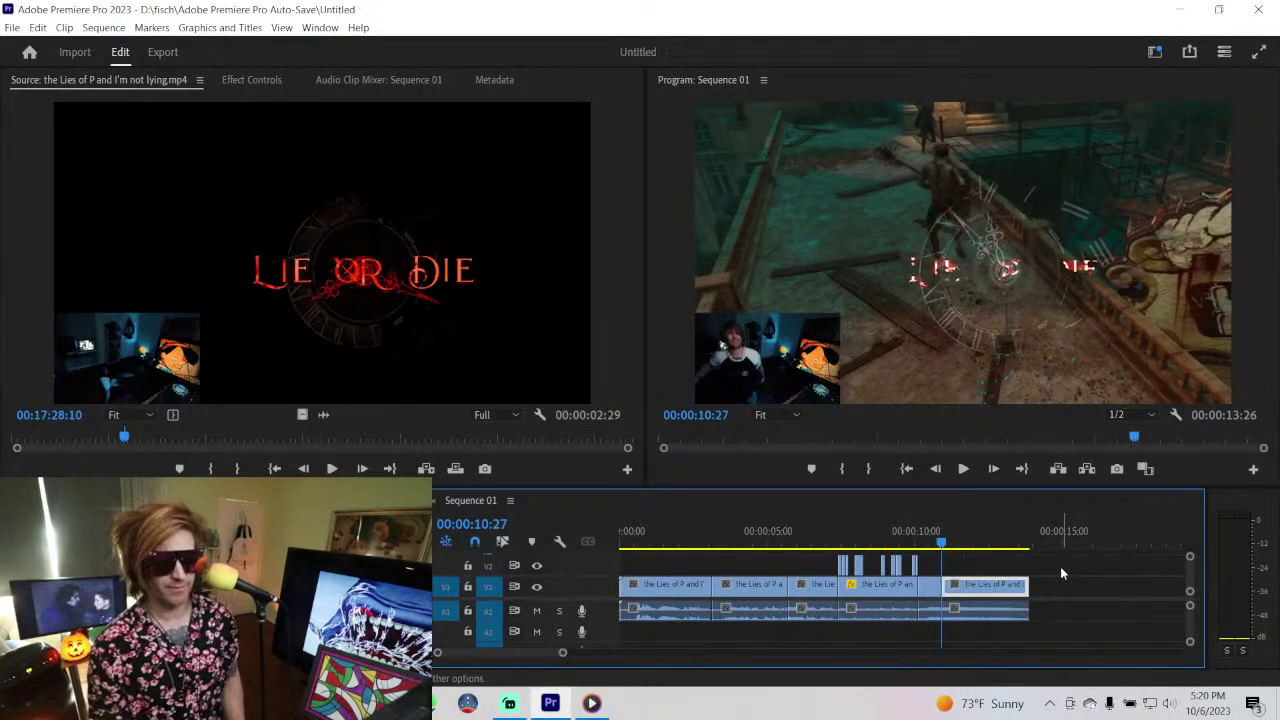
key("Down")
left_click(538, 303)
key("l")
key("l")
key("l")
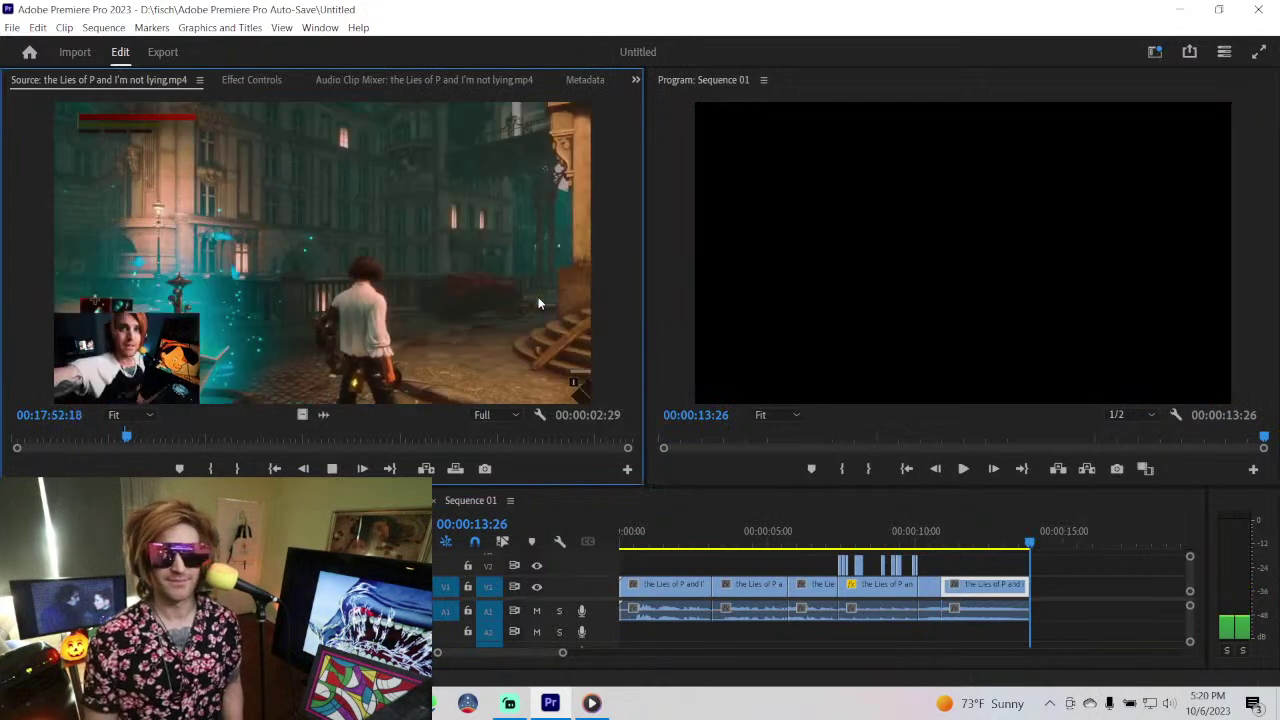
- Play through the raw gameplay footage to find the next moment to use
key("k")
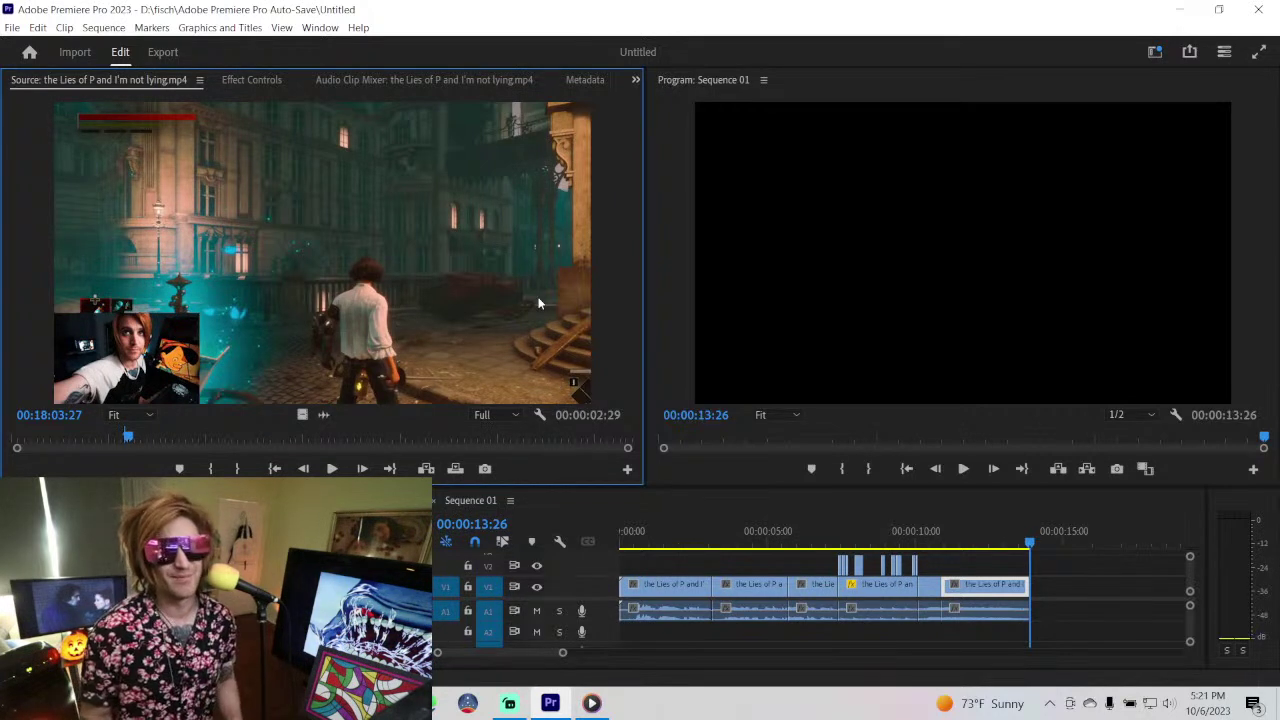
key("space")
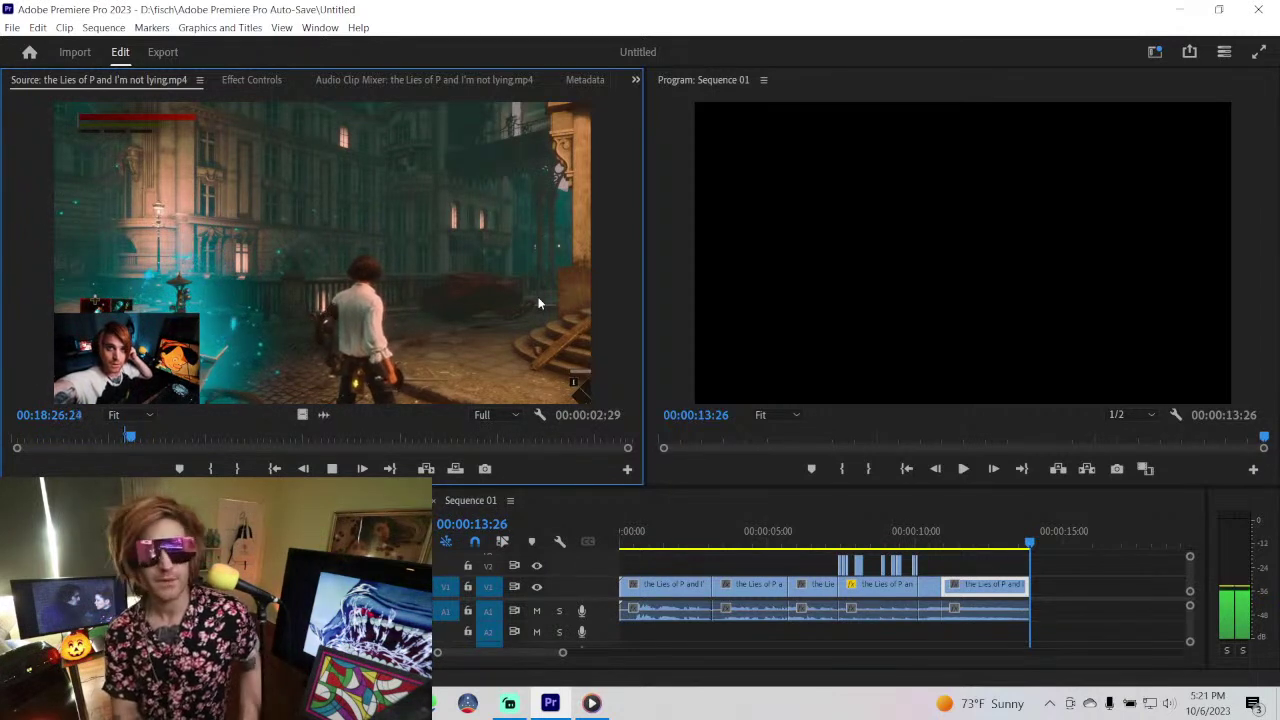
key("space")
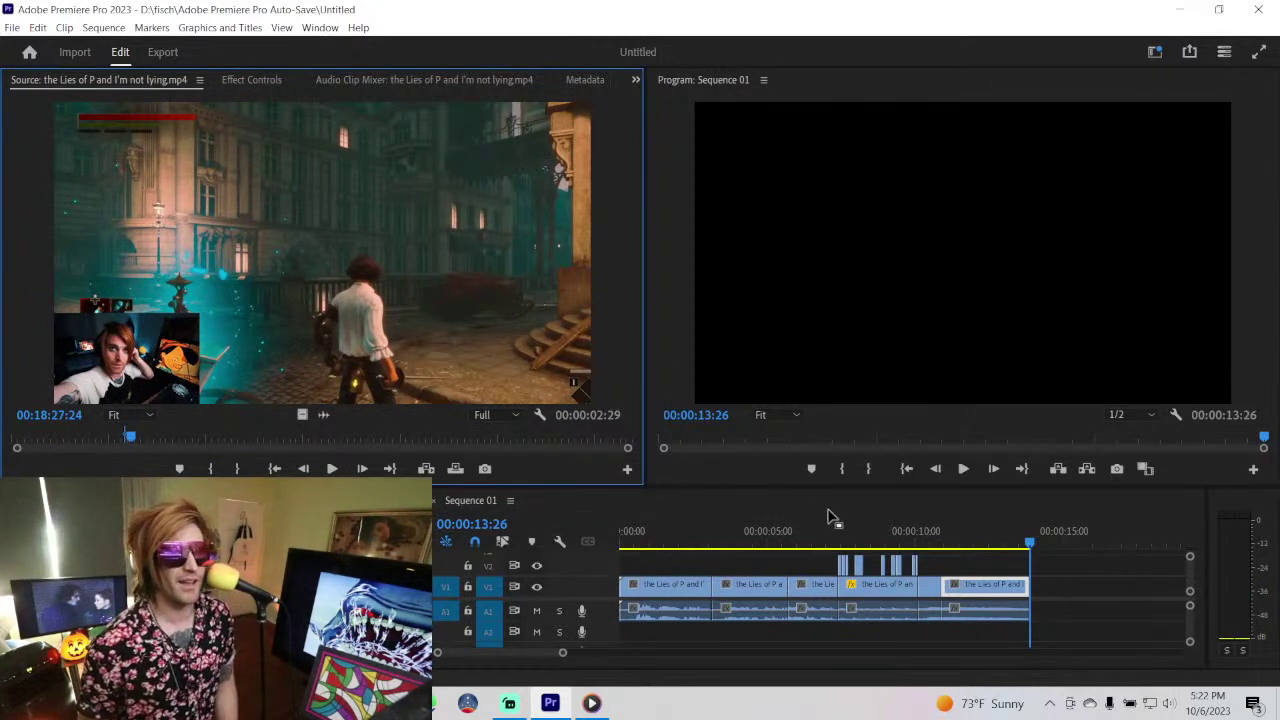
key("space")
key("space")
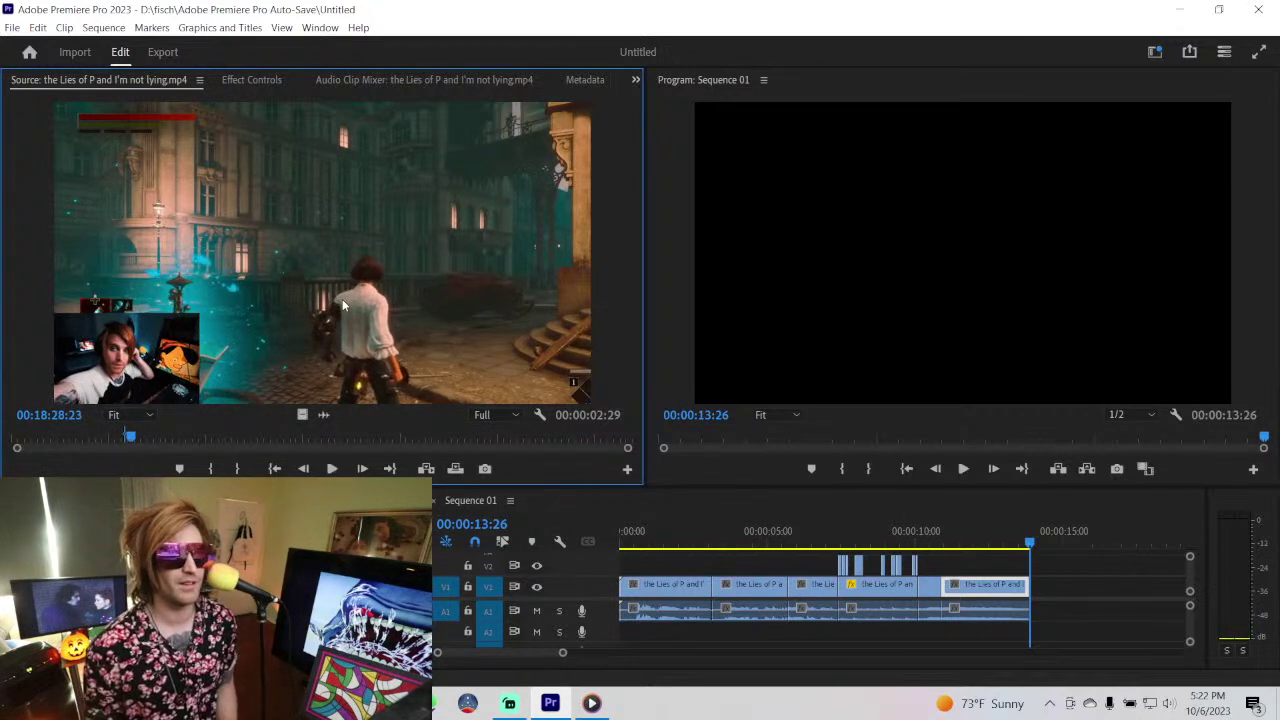
key("space")
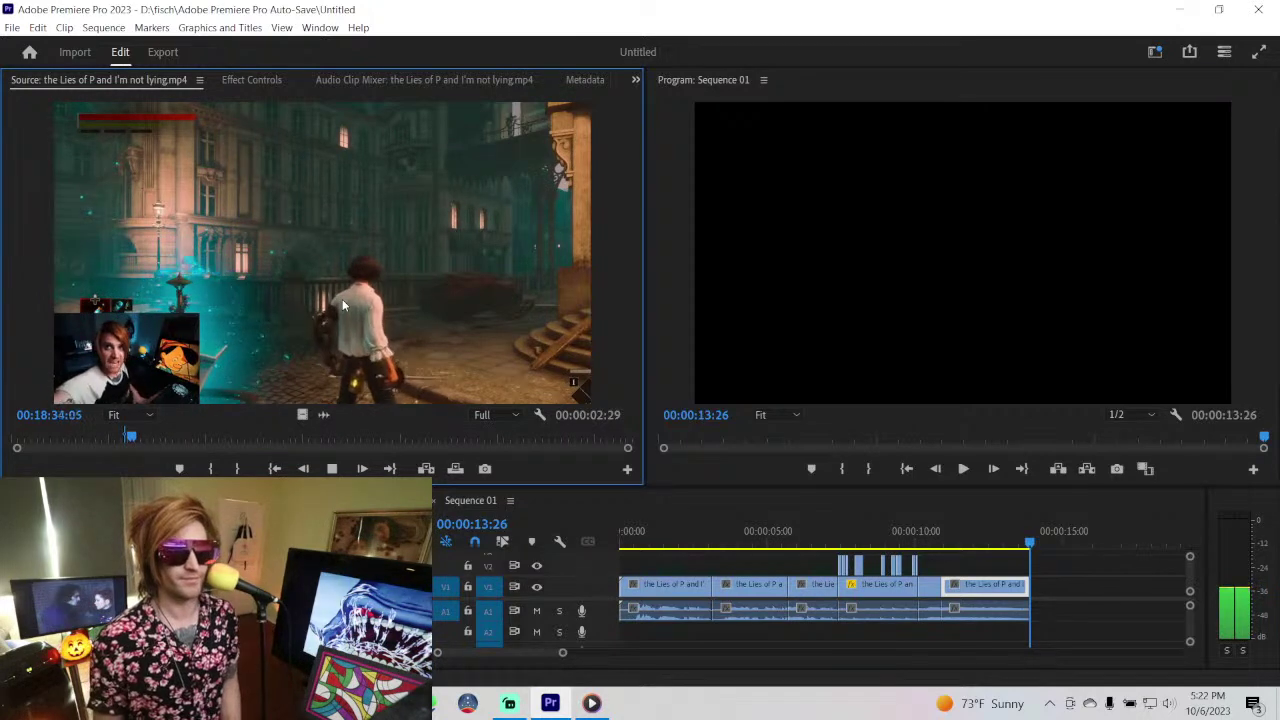
- Mark a new In/Out range in the source and append the 1:23 clip to the sequence end
key("l")
key("l")
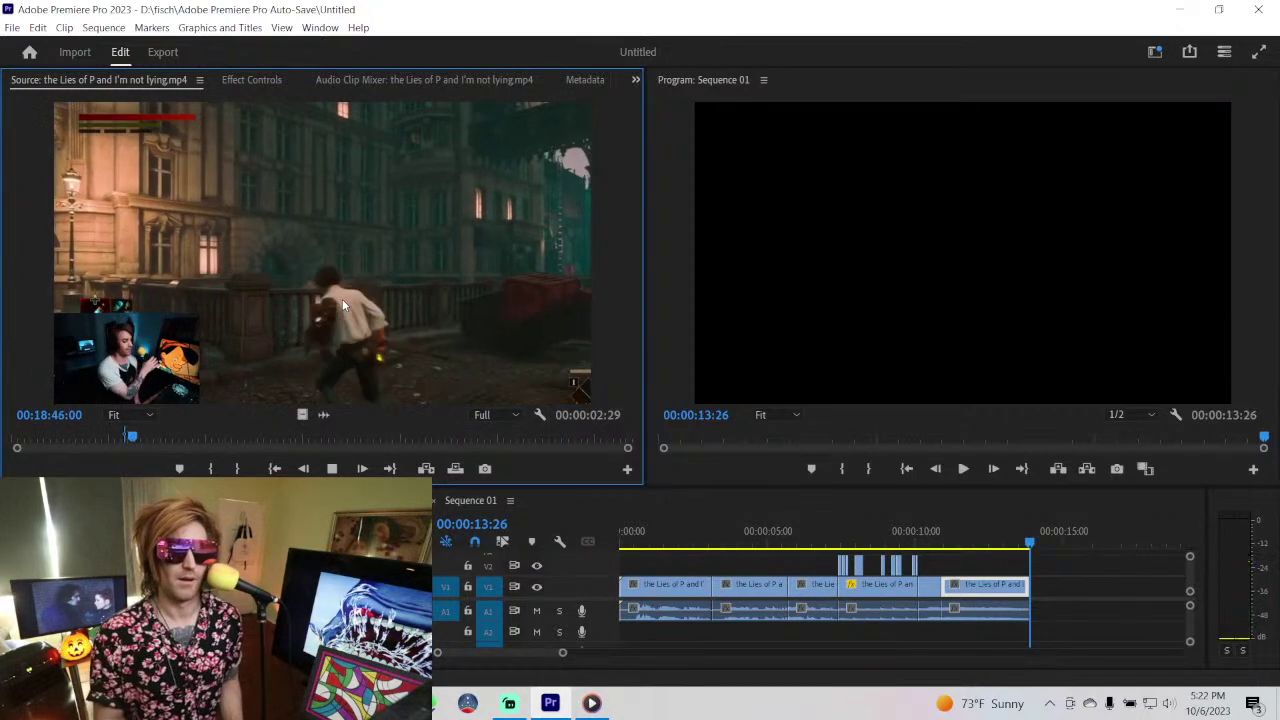
key("ctrl+shift+x")
key("j")
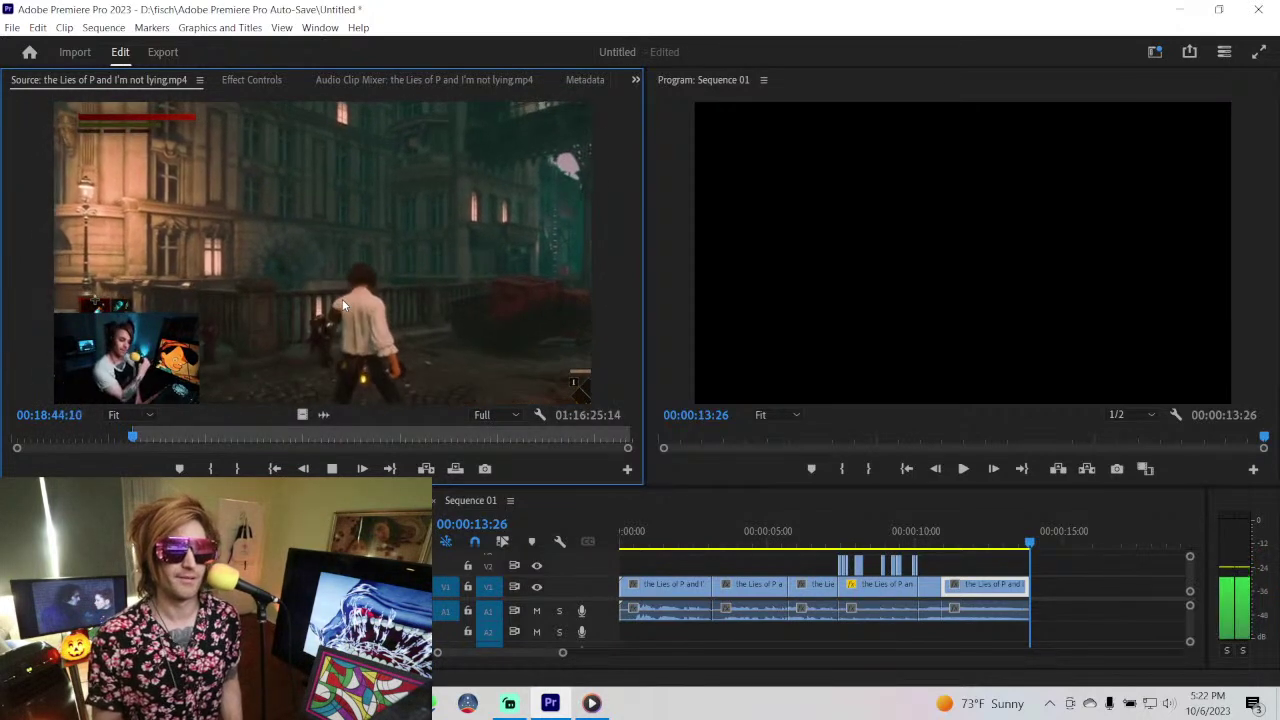
key("k")
key("l")
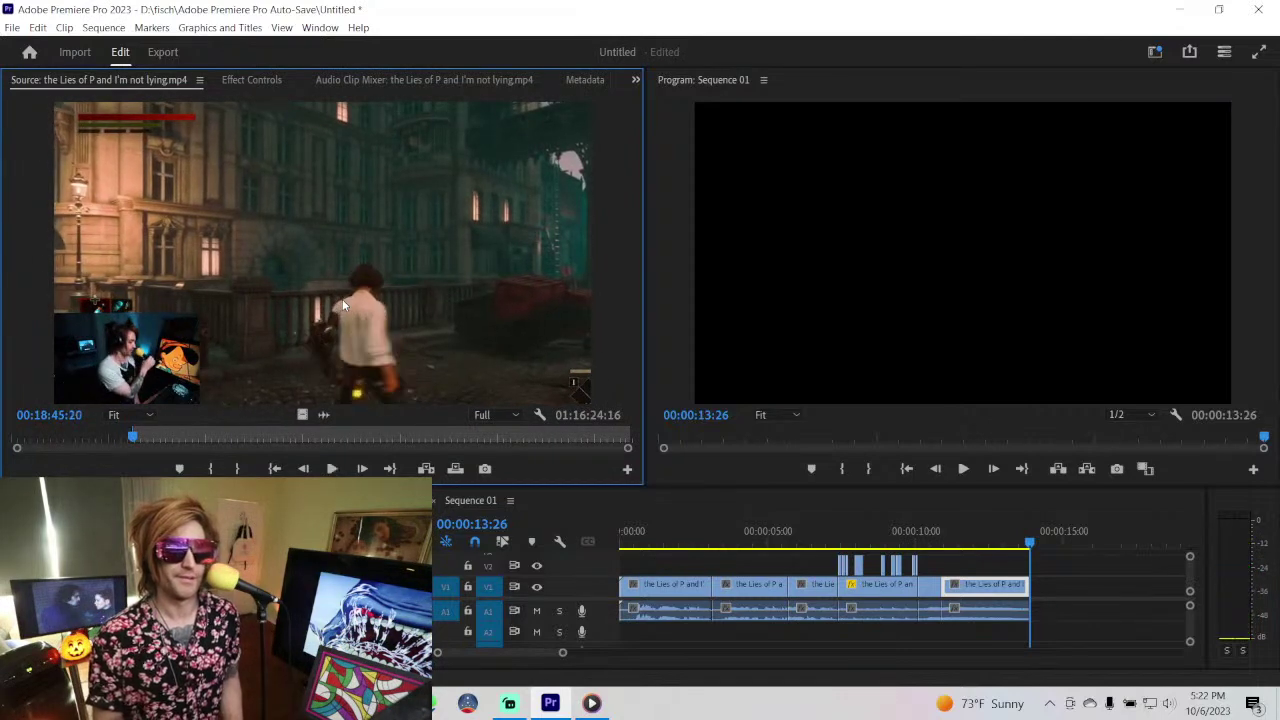
key("i")
key("o")
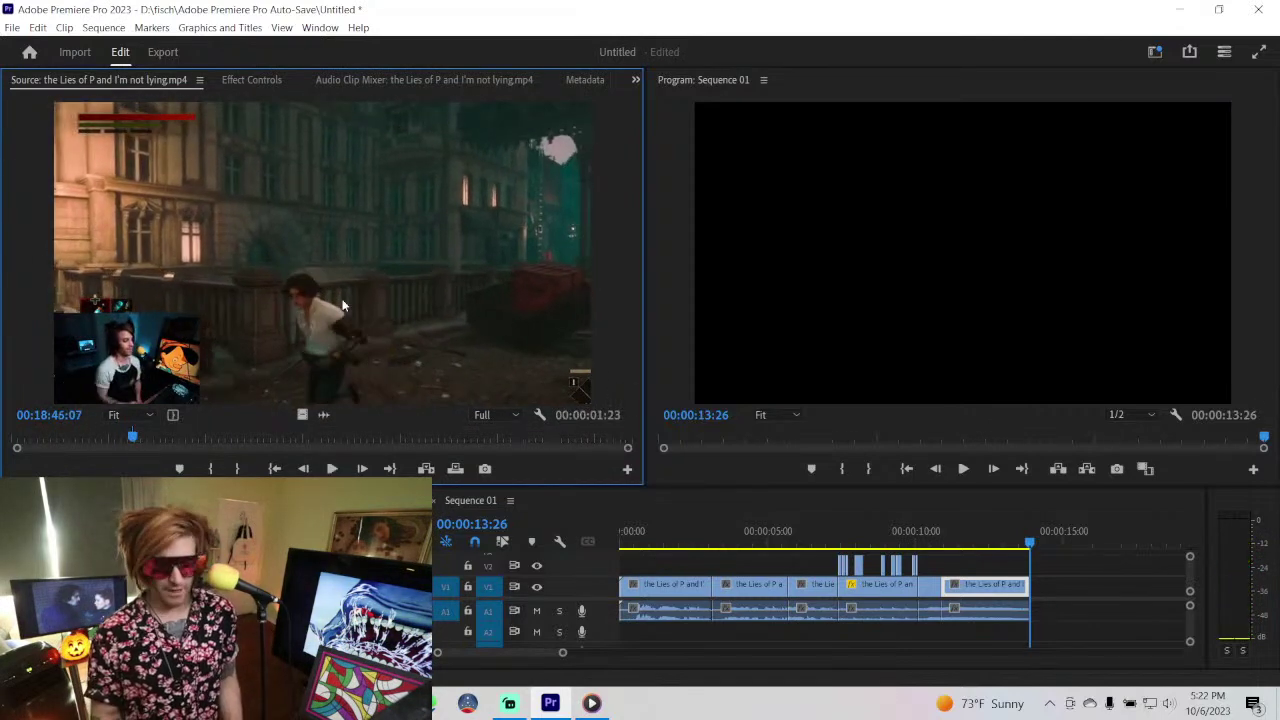
- Shuttle through the source footage from 21:13 to 22:02 with J/K/L
key("period")
key("l")
key("l")
key("l")
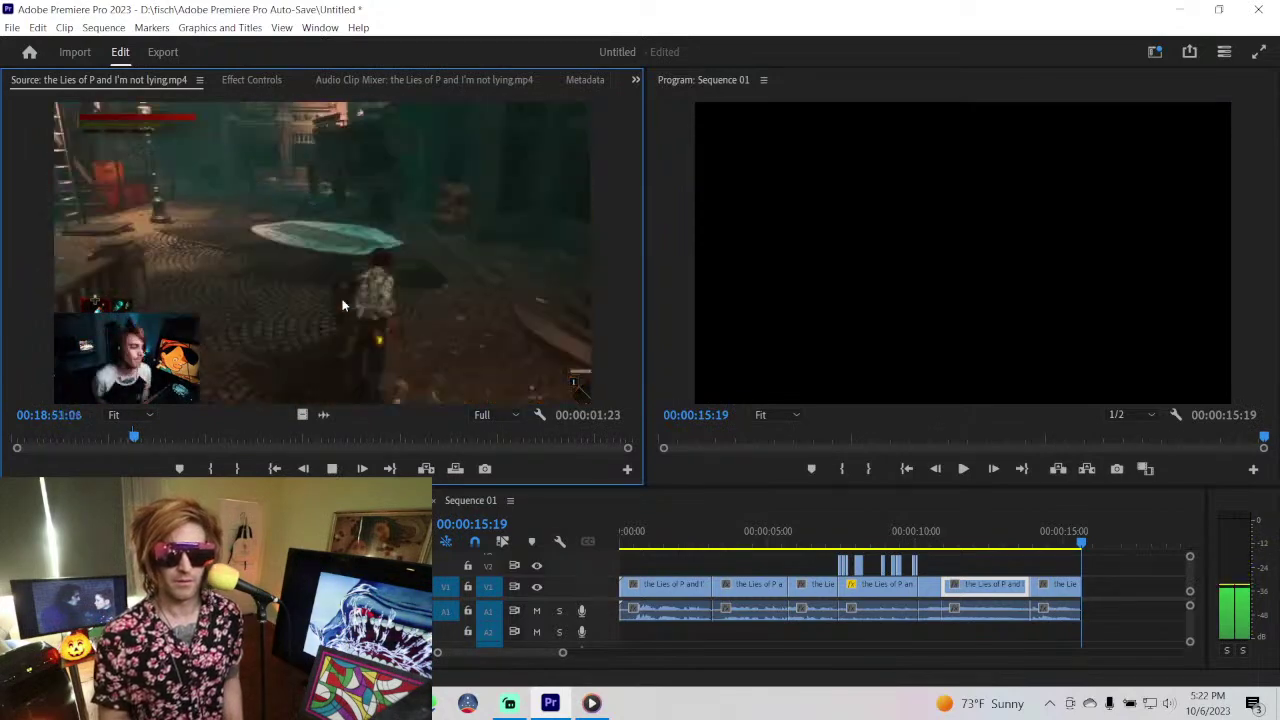
key("l")
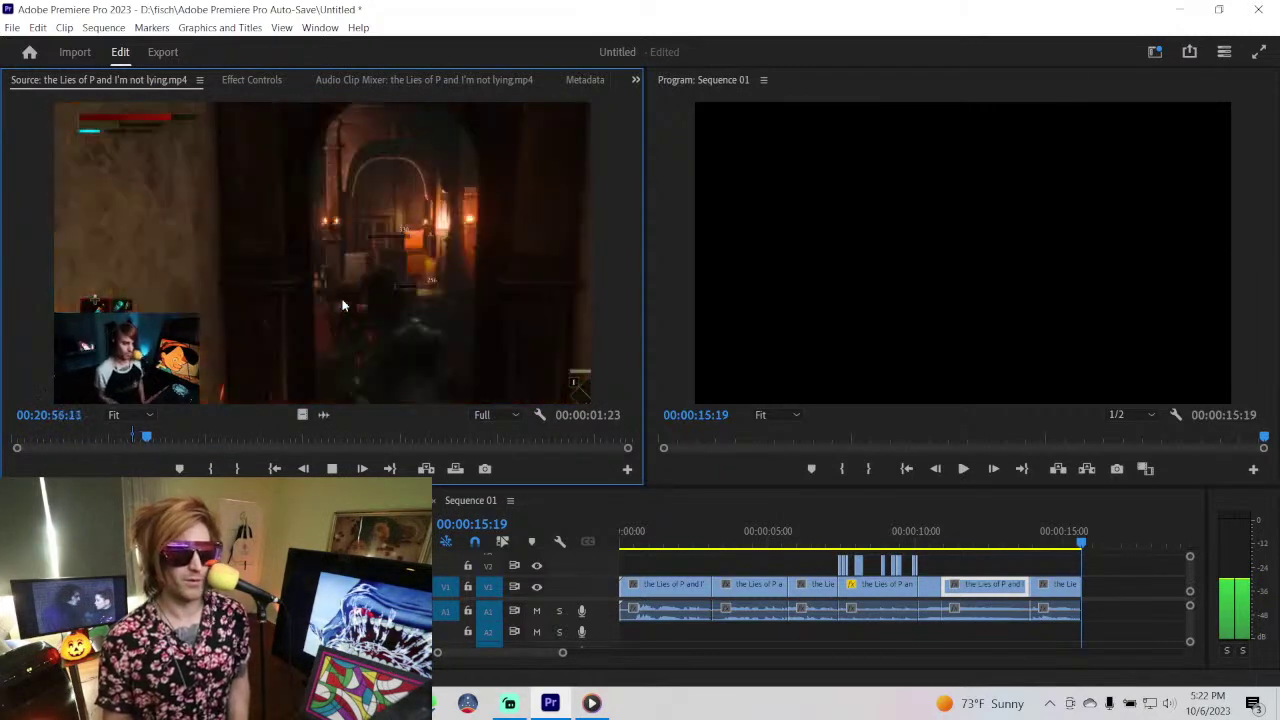
key("k")
key("l")
key("l")
key("l")
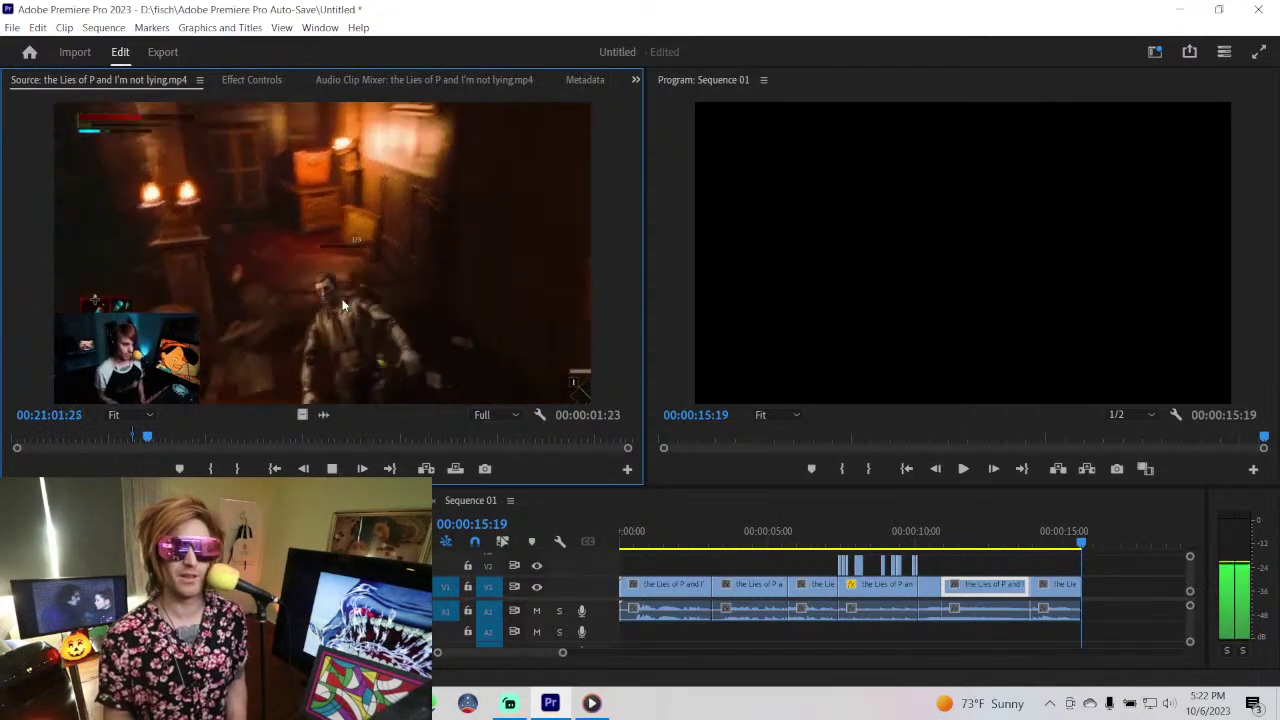
key("k")
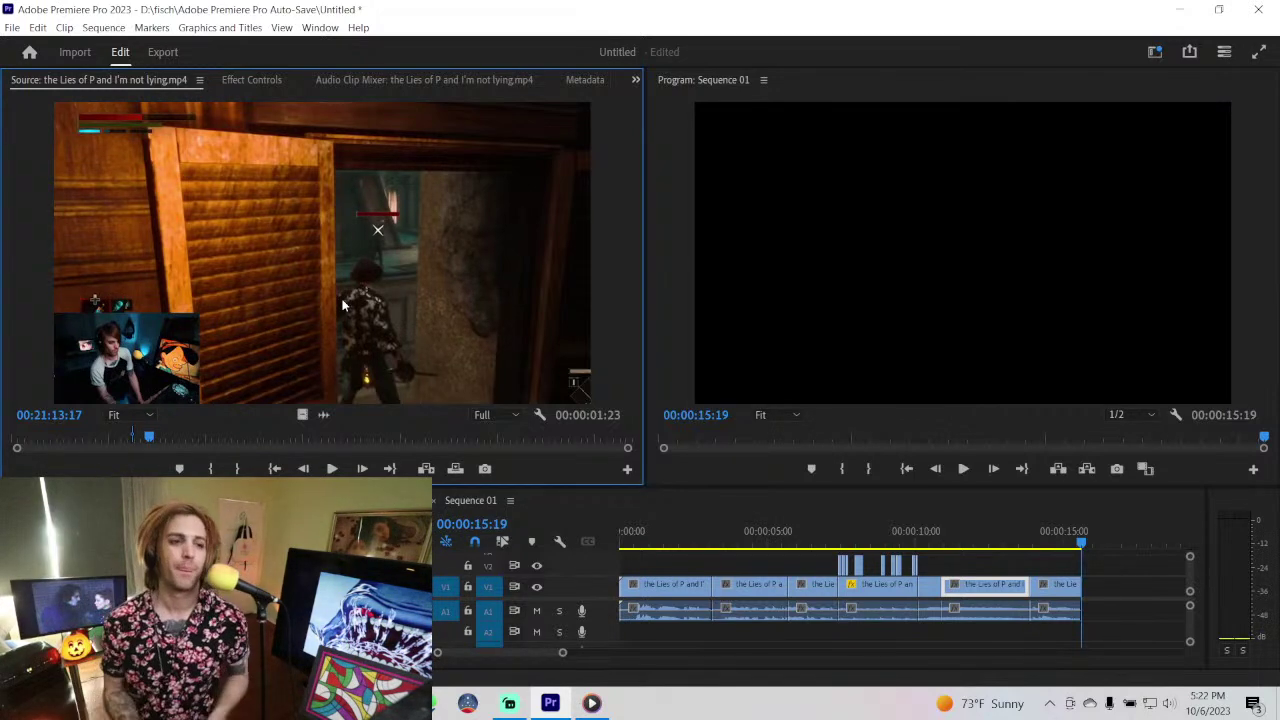
key("space")
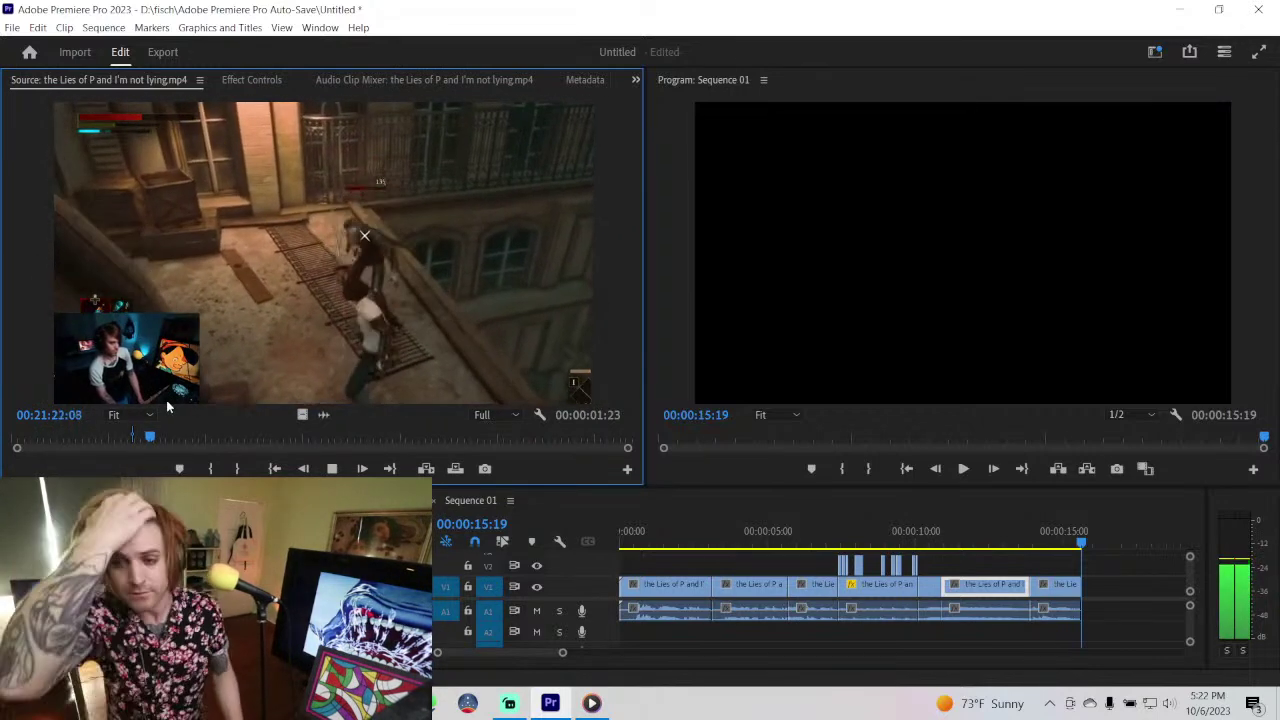
key("space")
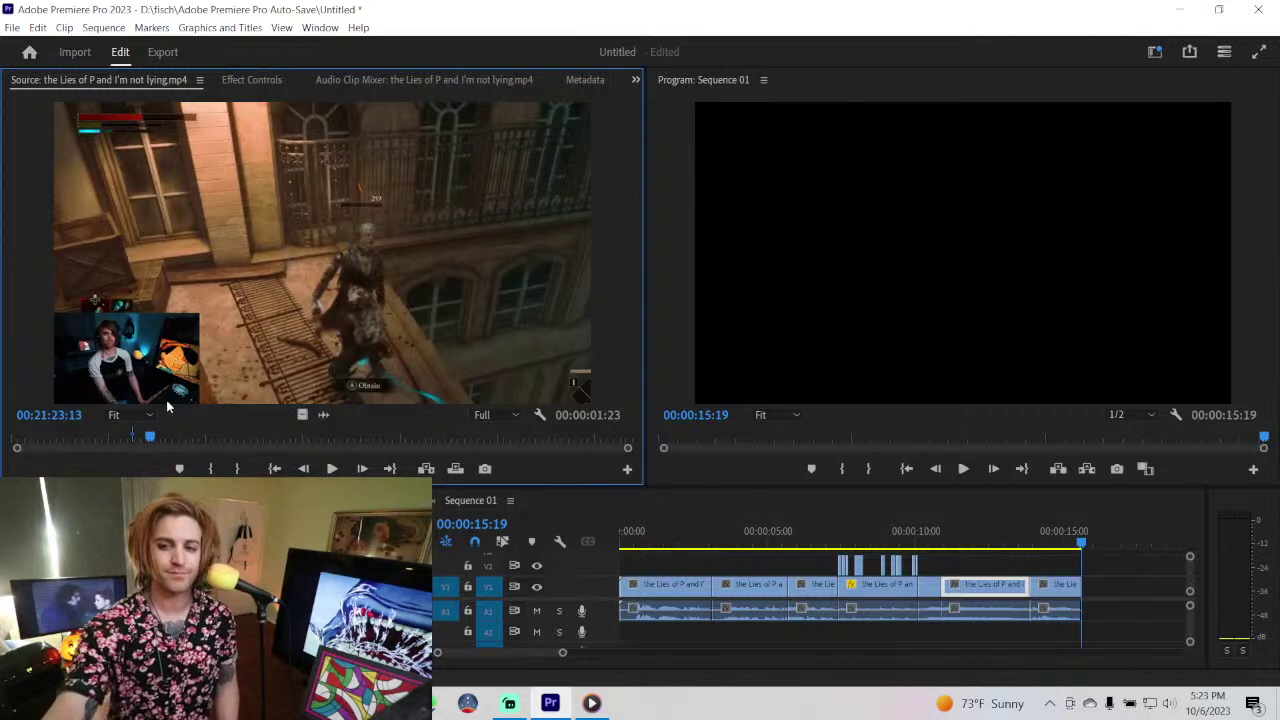
key("space")
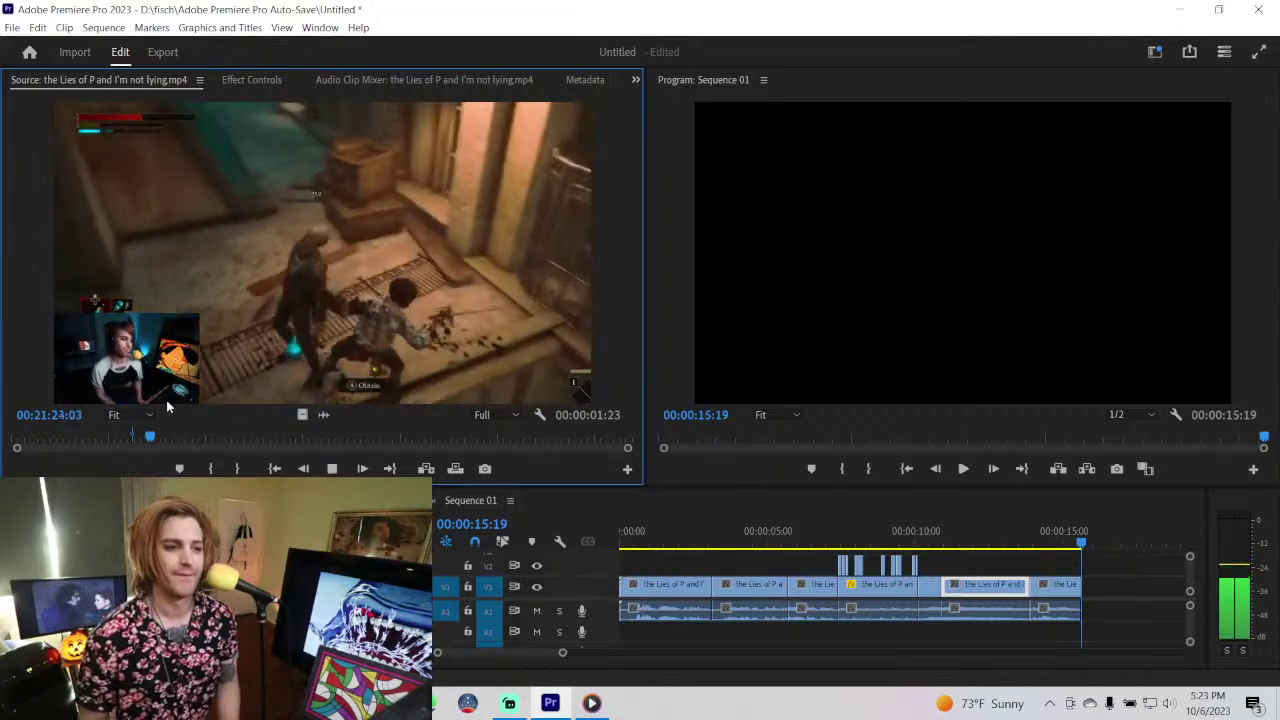
key("space")
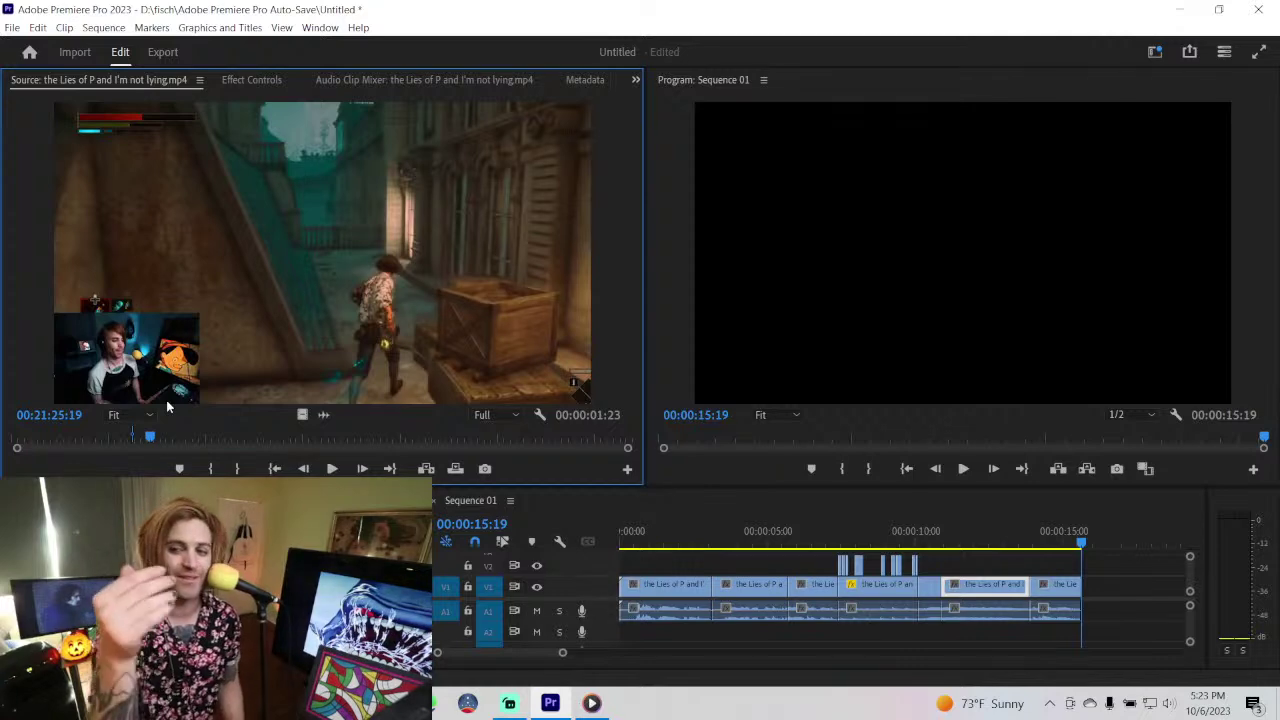
key("space")
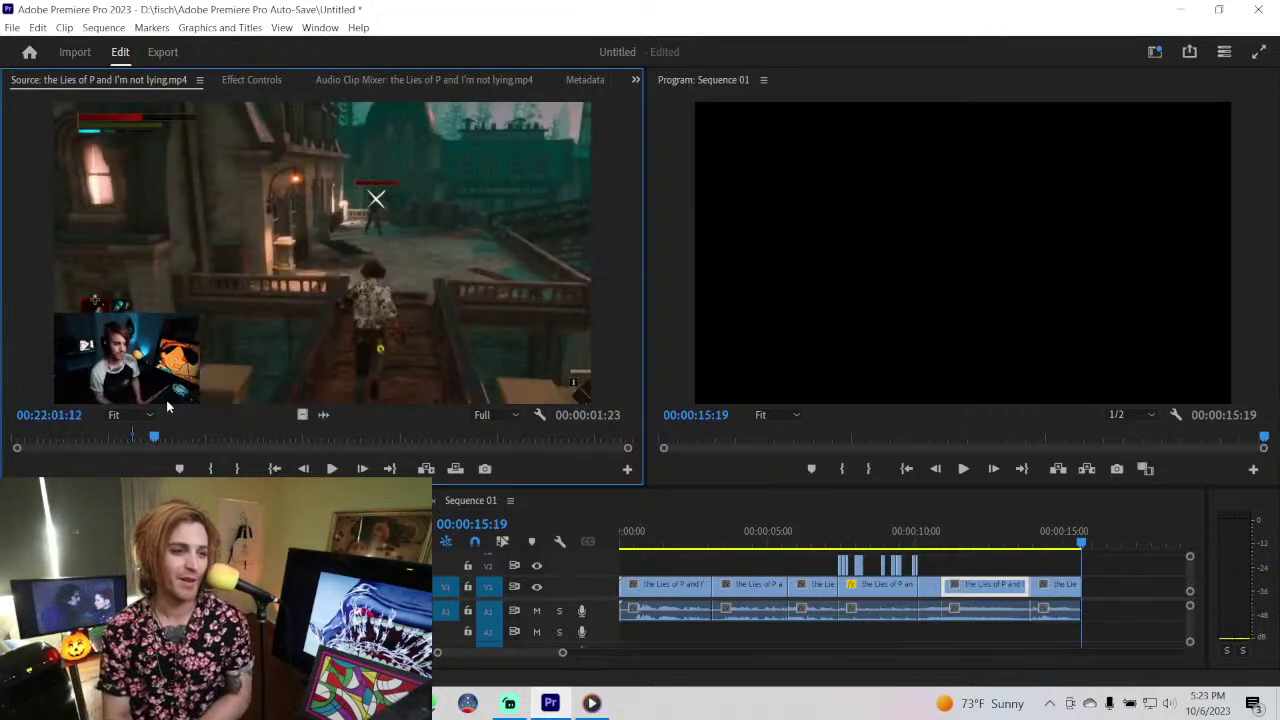
key("space")
- Locate the Lie or Die moment and set the Out point at 22:47:00
key("l")
key("l")
key("l")
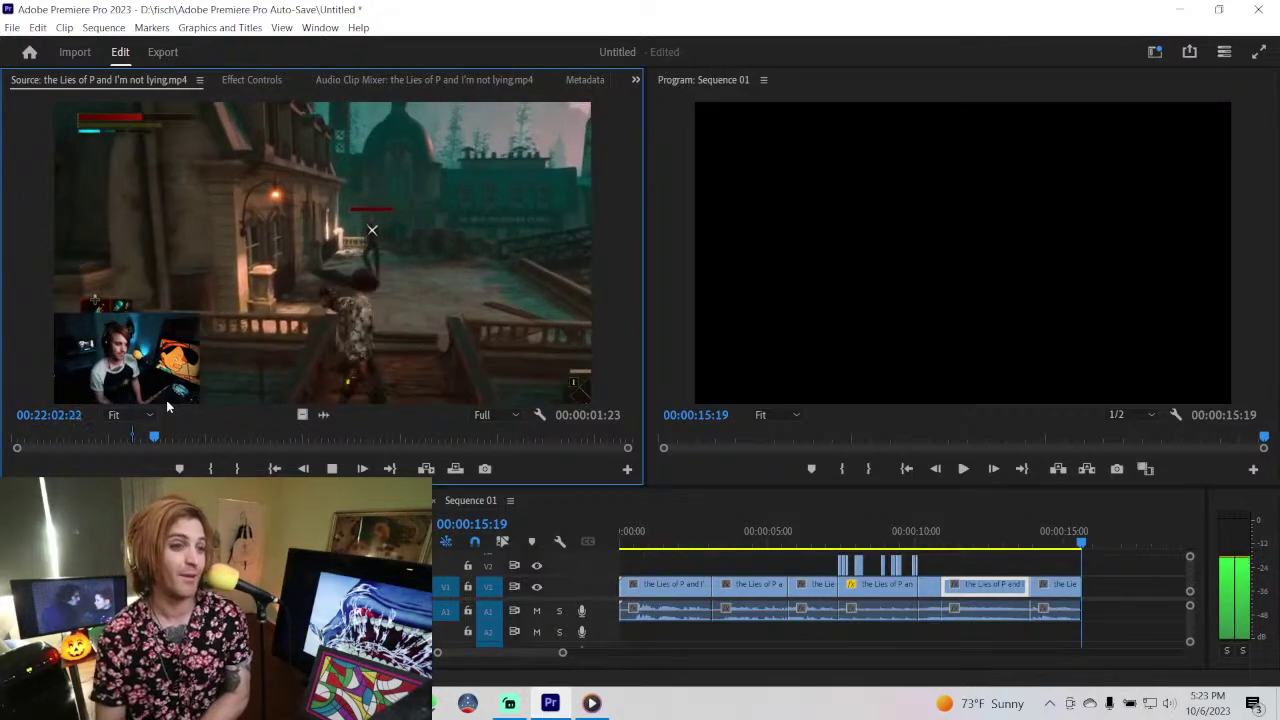
key("space")
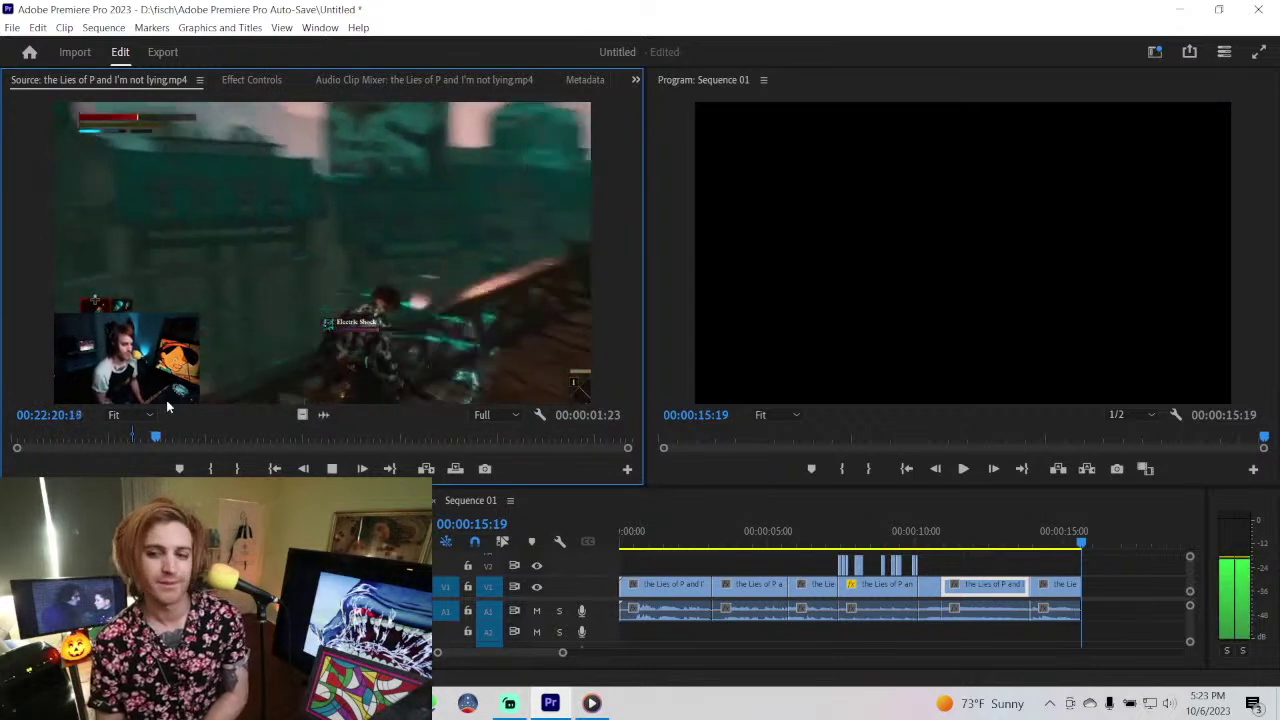
key("l")
key("l")
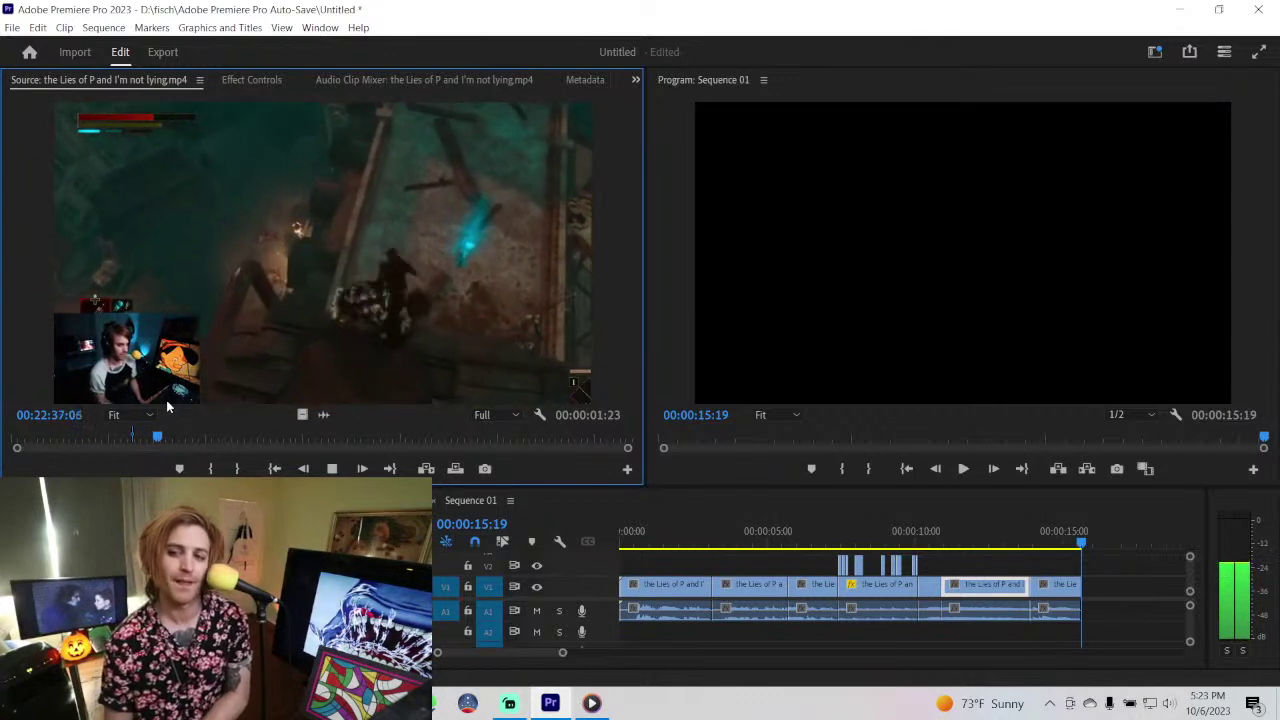
key("space")
key("space")
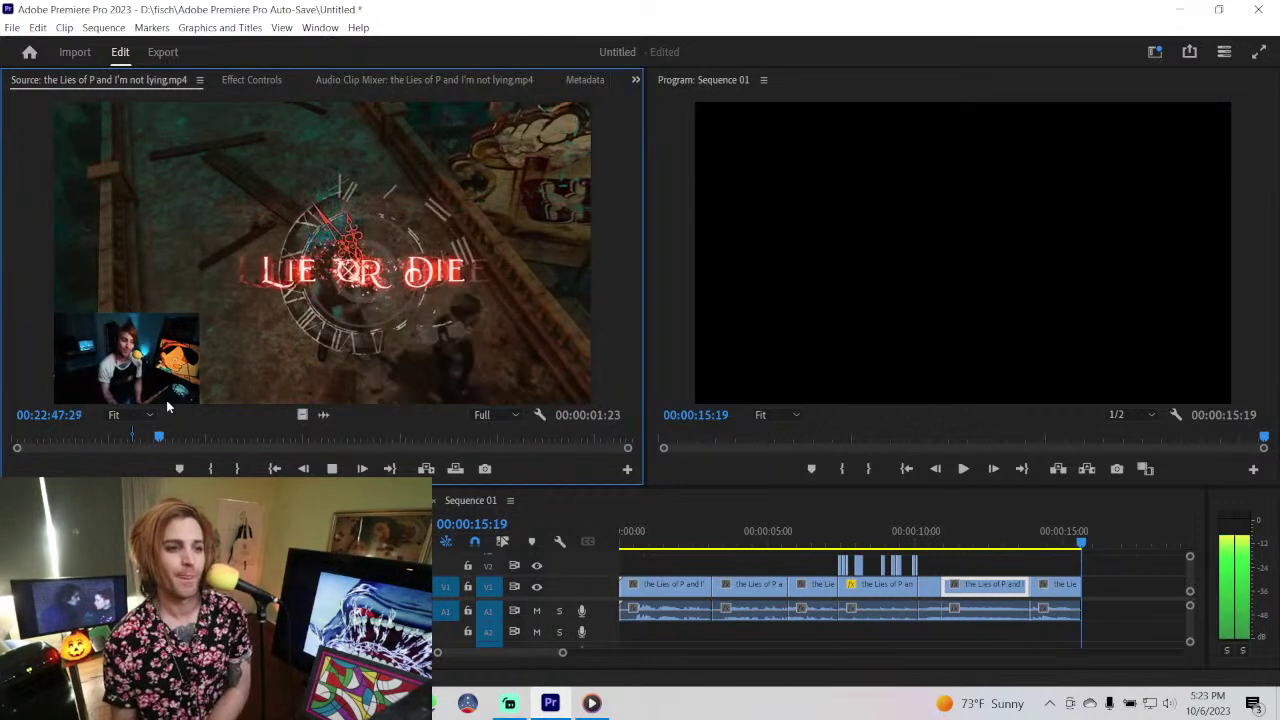
key("space")
key("space")
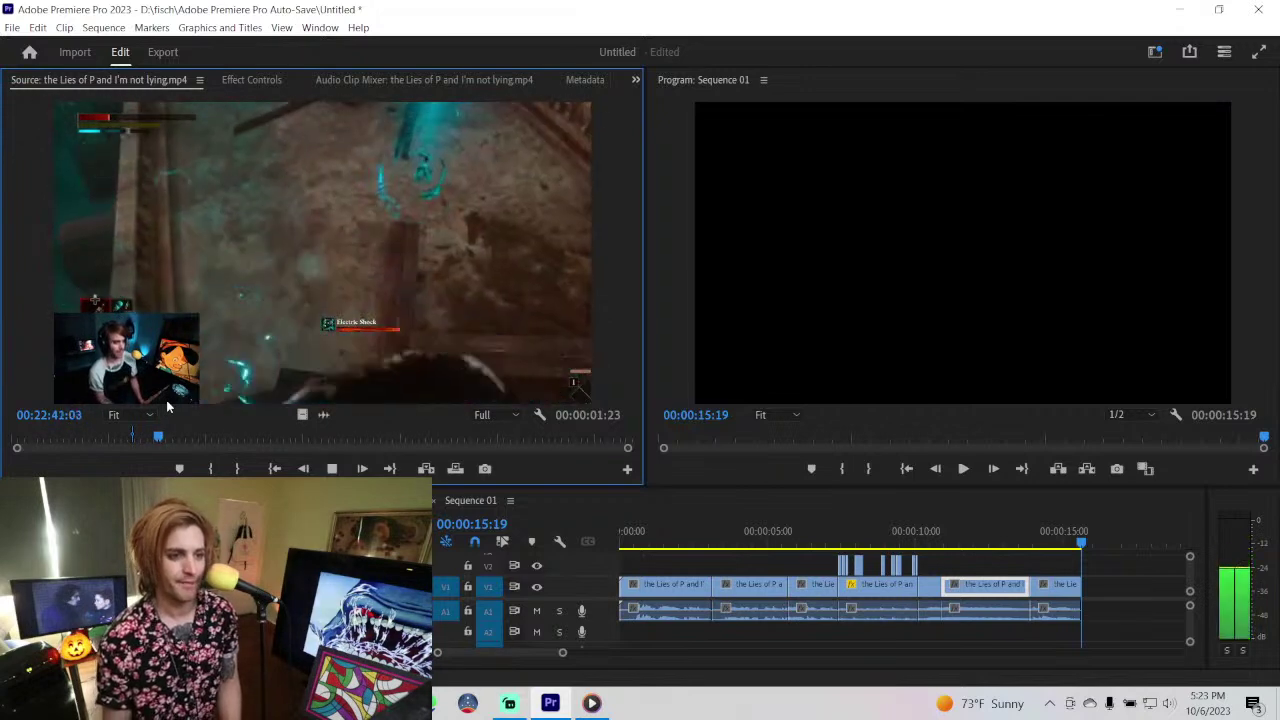
key("space")
key("space")
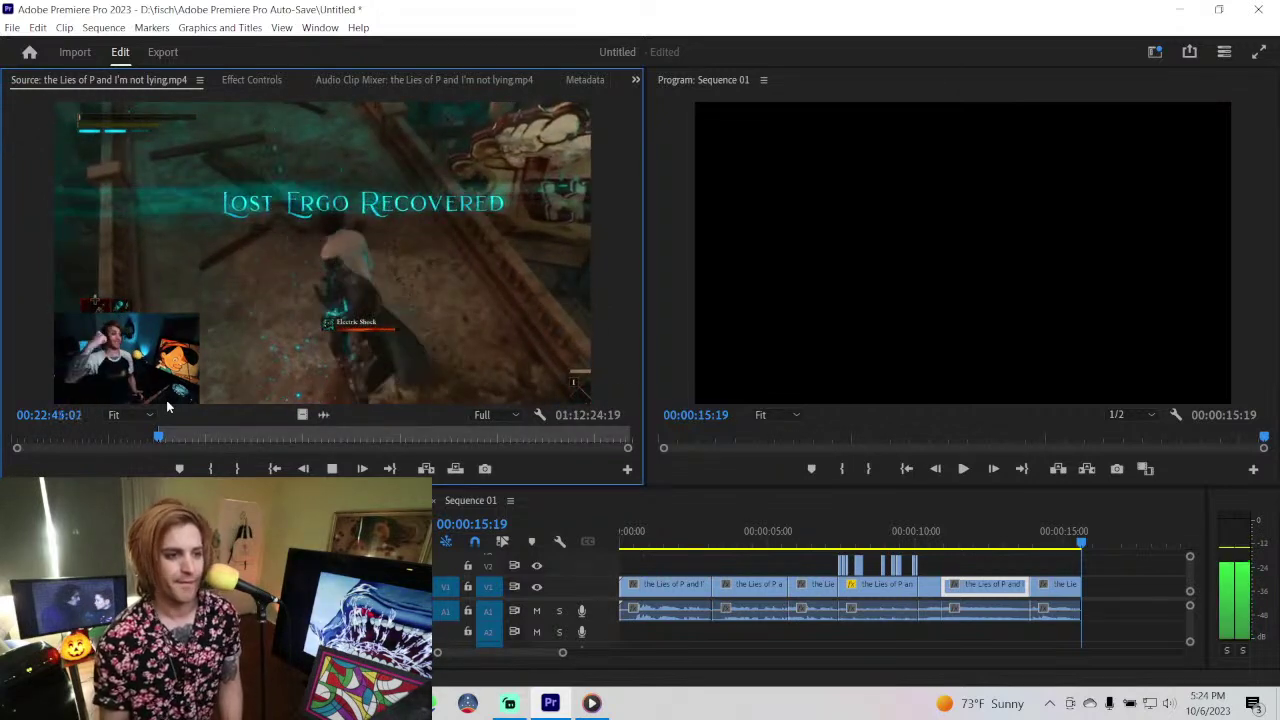
key("space")
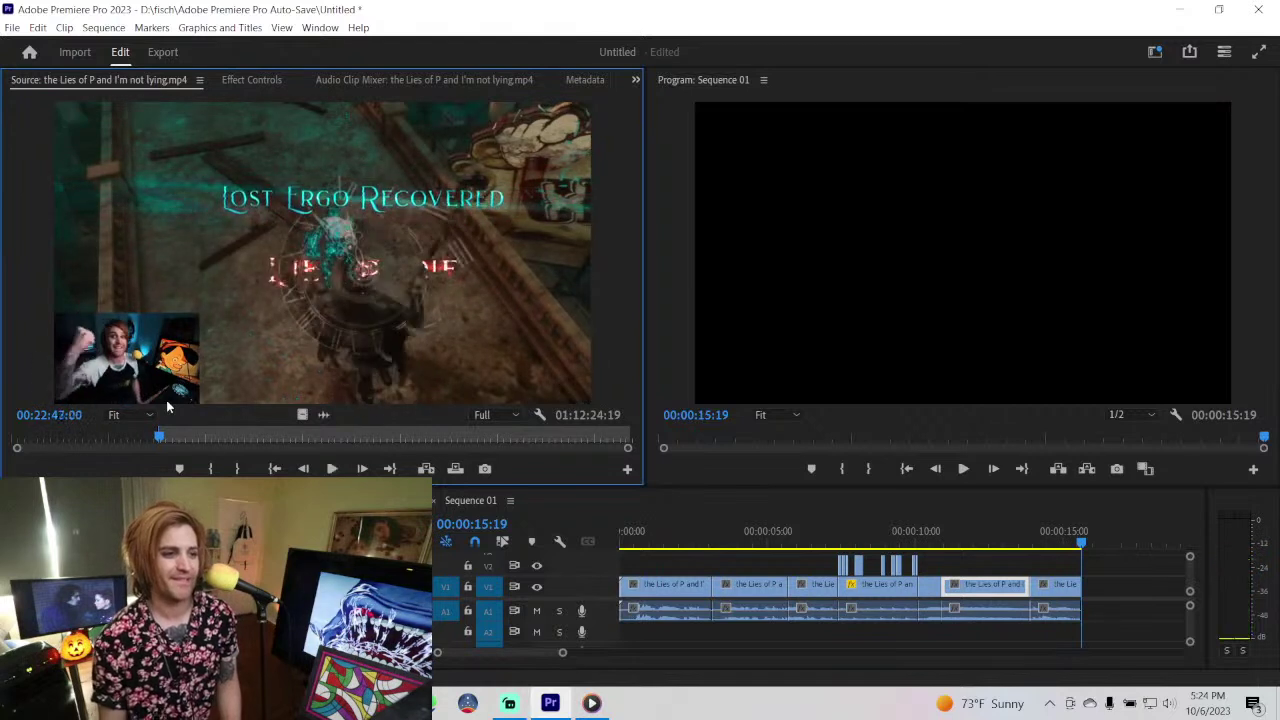
key("o")
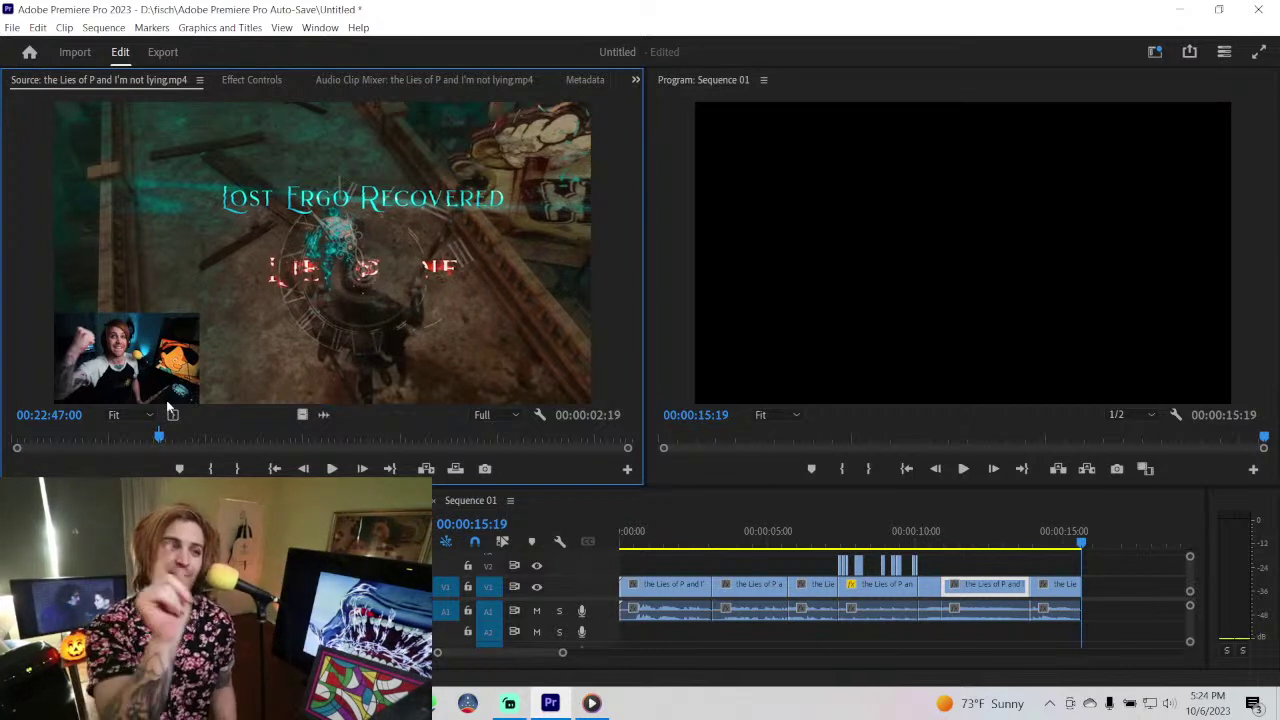
- Append the 2:19 Lost Ergo Recovered range to the timeline end with the period shortcut
key("period")
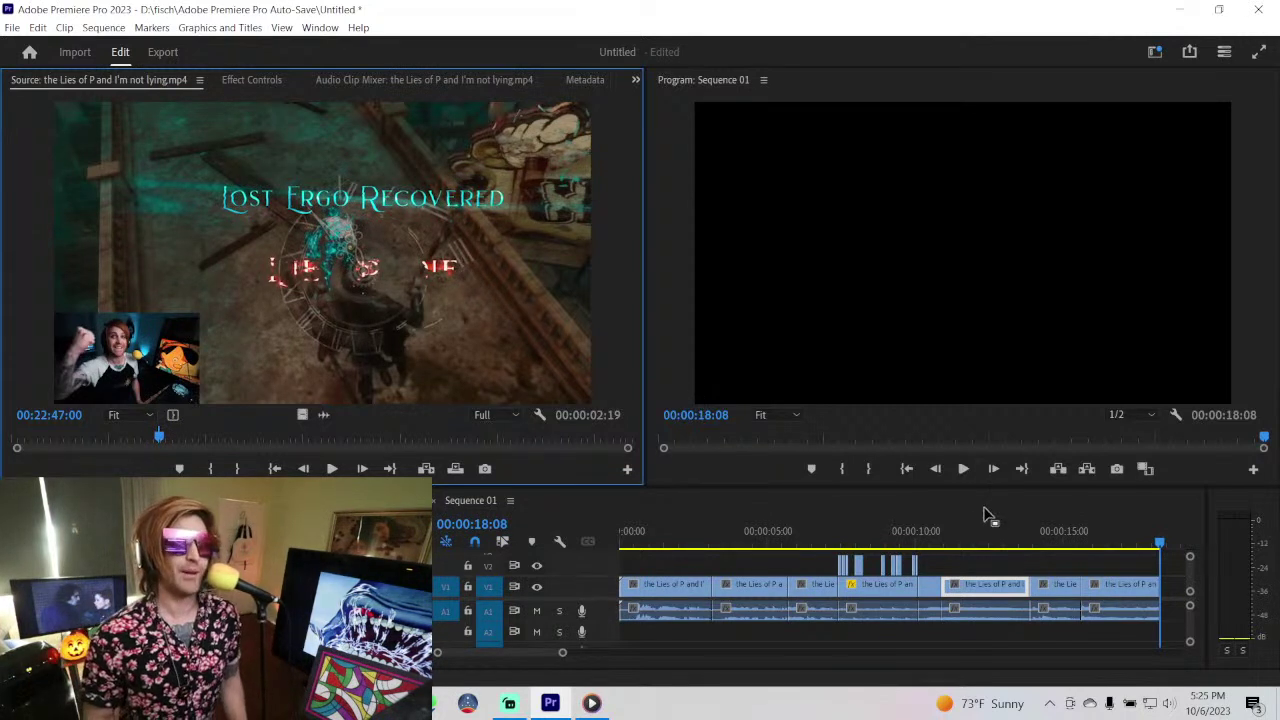
- Review the sequence from 11:22 and park the playhead at 15:14 for trimming
left_click(967, 540)
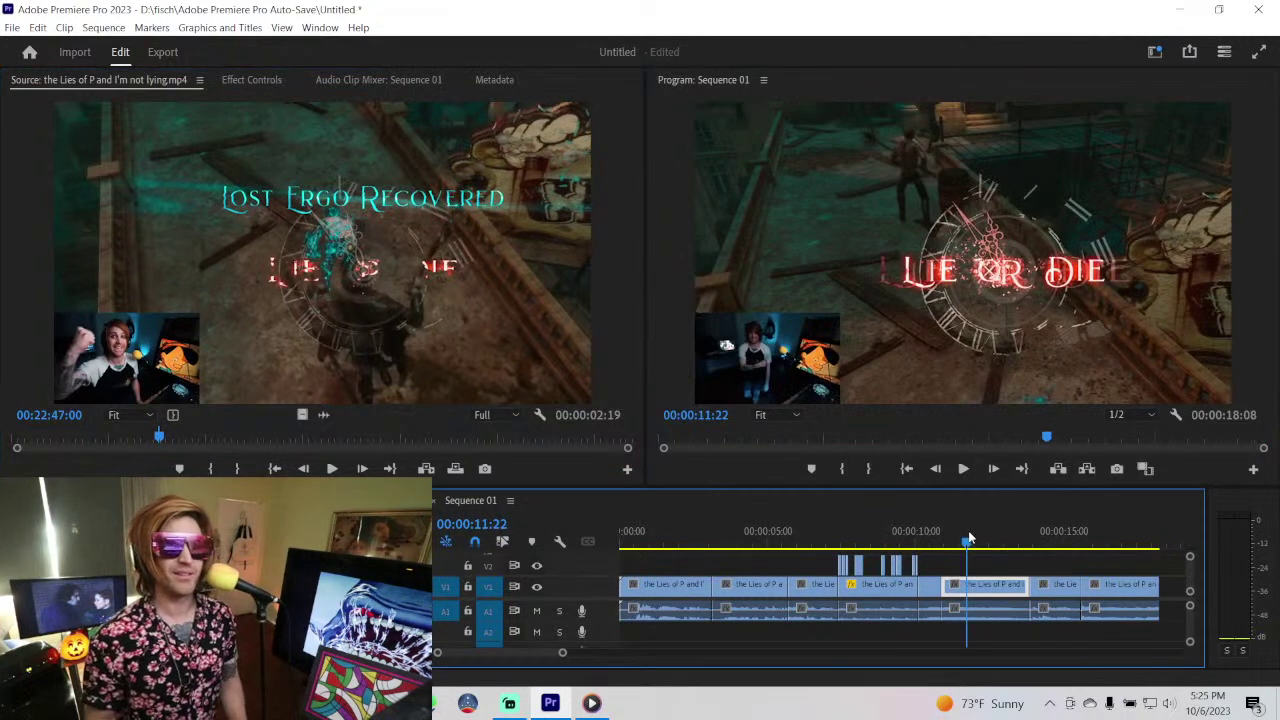
left_click(1012, 560)
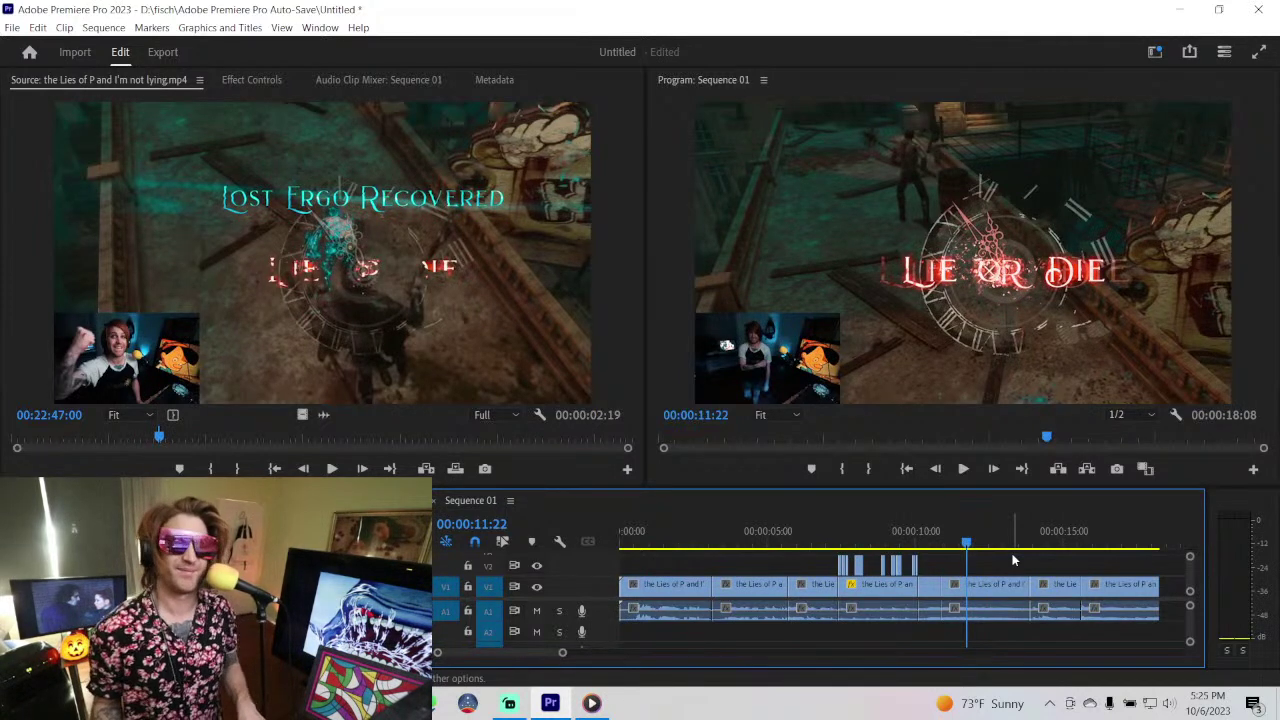
key("space")
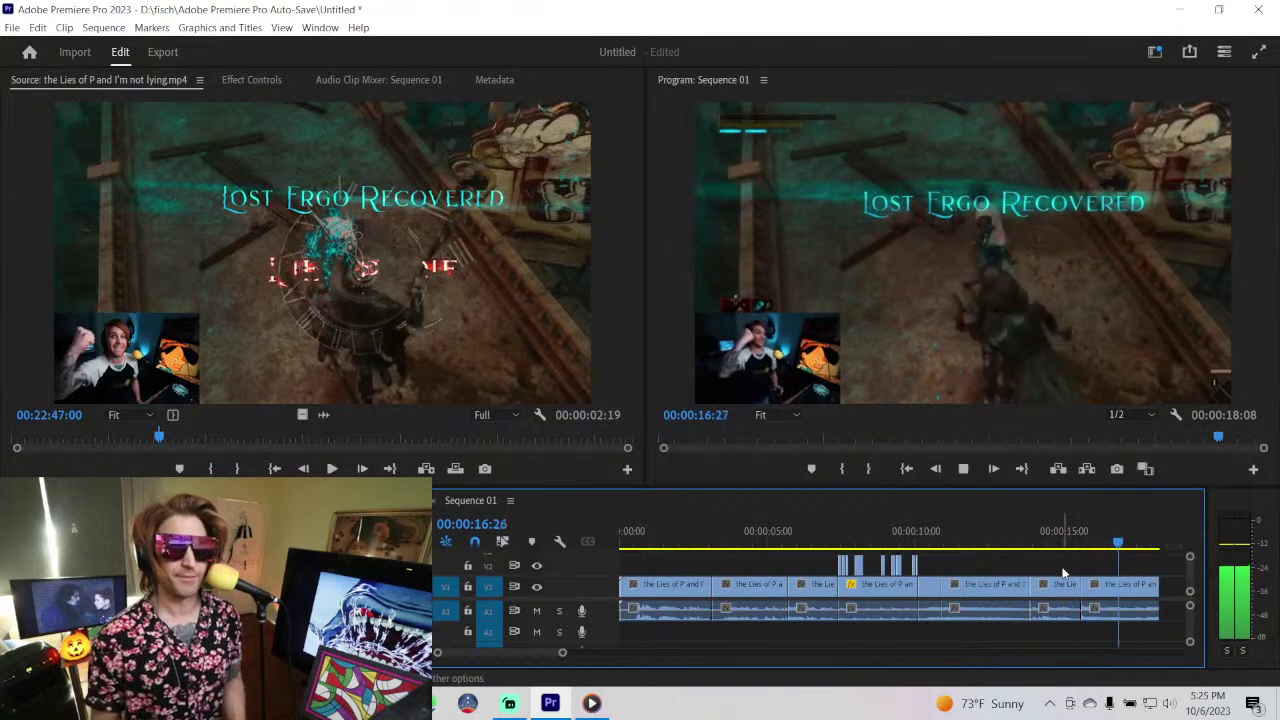
key("space")
left_click(1078, 537)
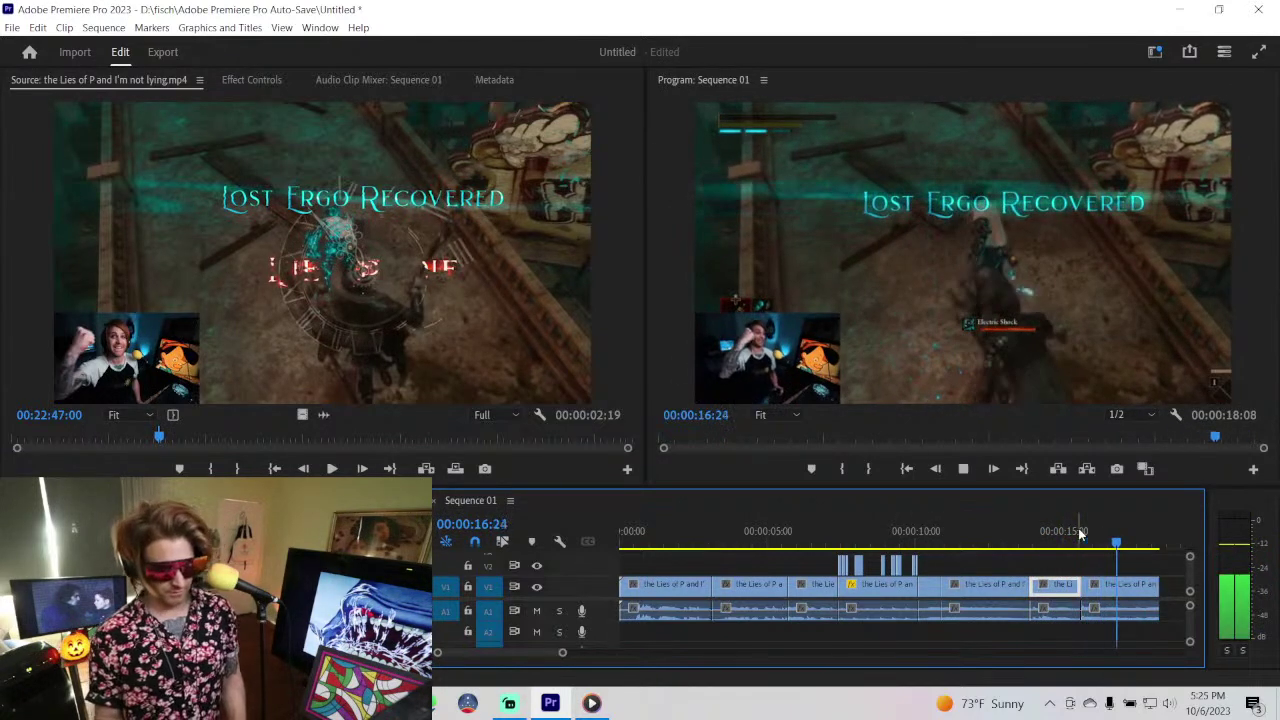
- Ripple-trim the last clip's end with W, then play the source footage past 22:49:24
key("w")
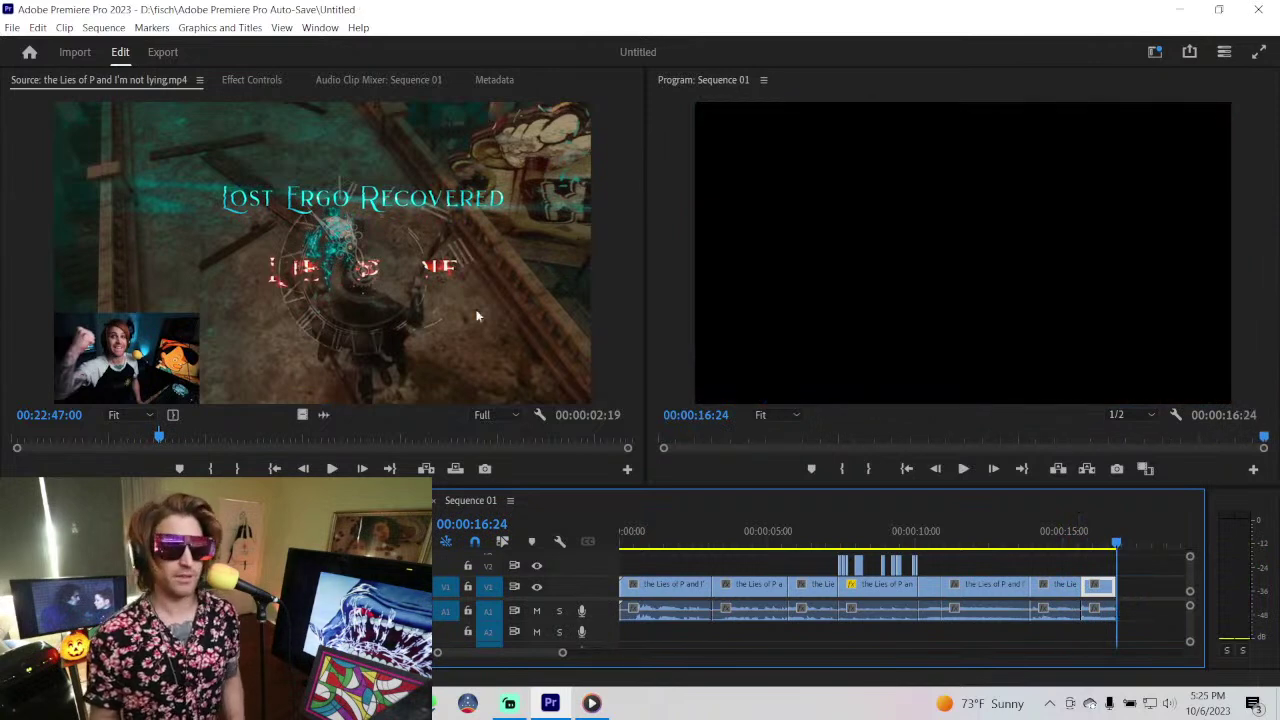
left_click(420, 297)
key("space")
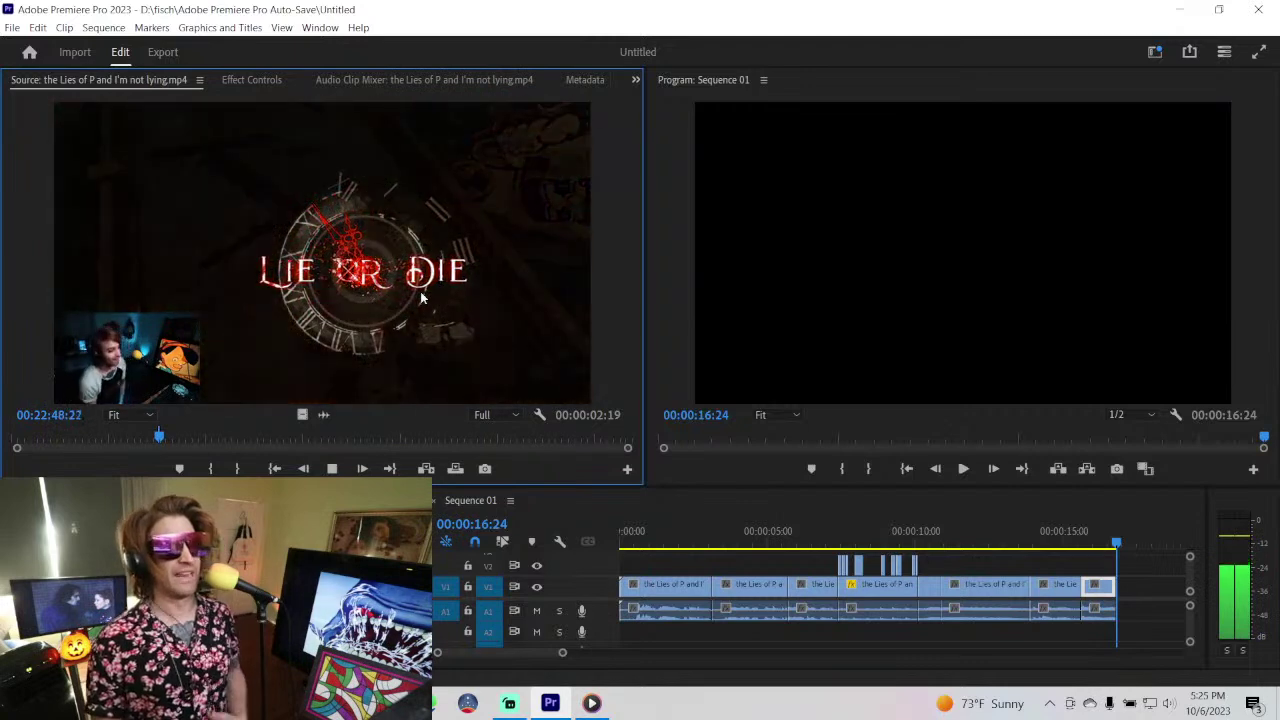
key("space")
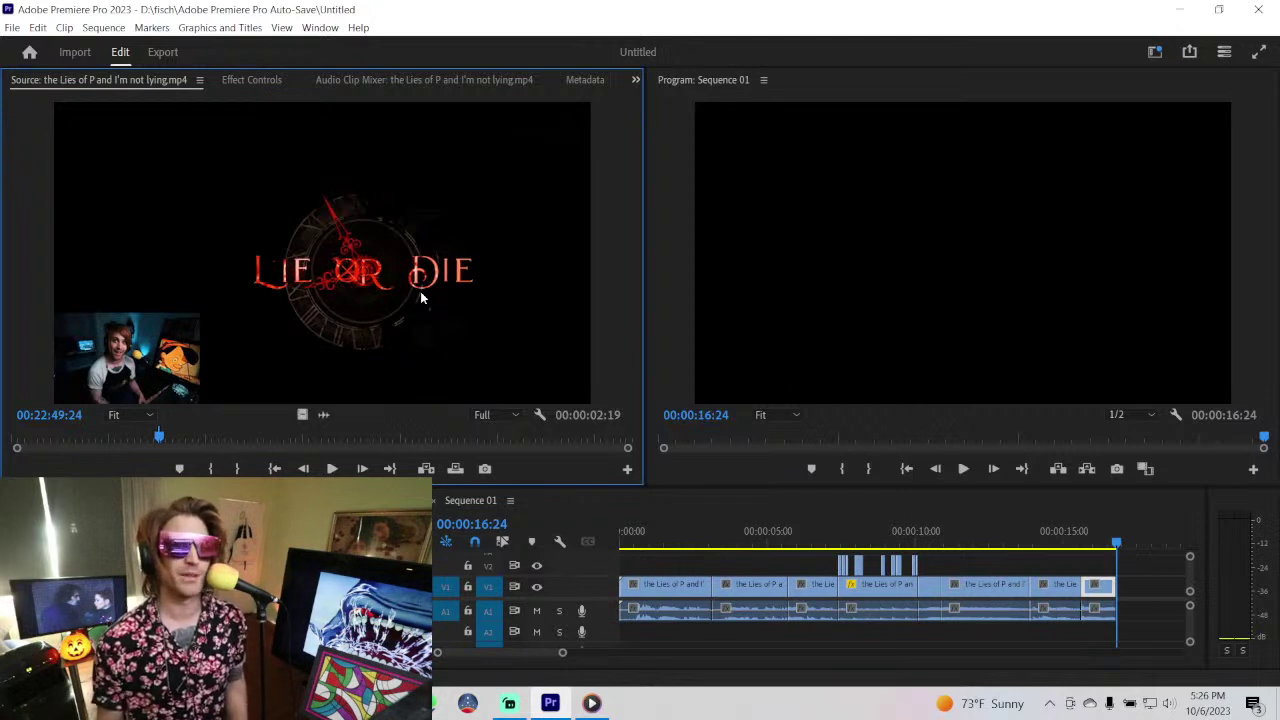
key("space")
key("space")
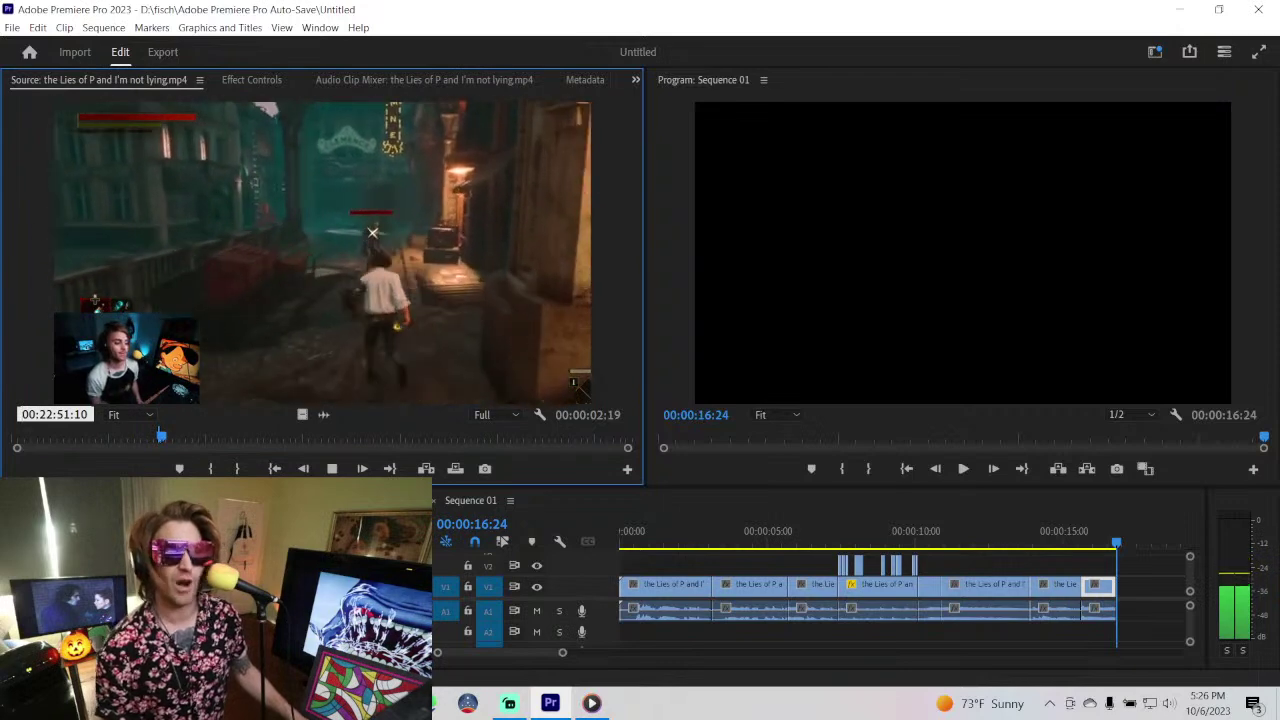
left_click(393, 294)
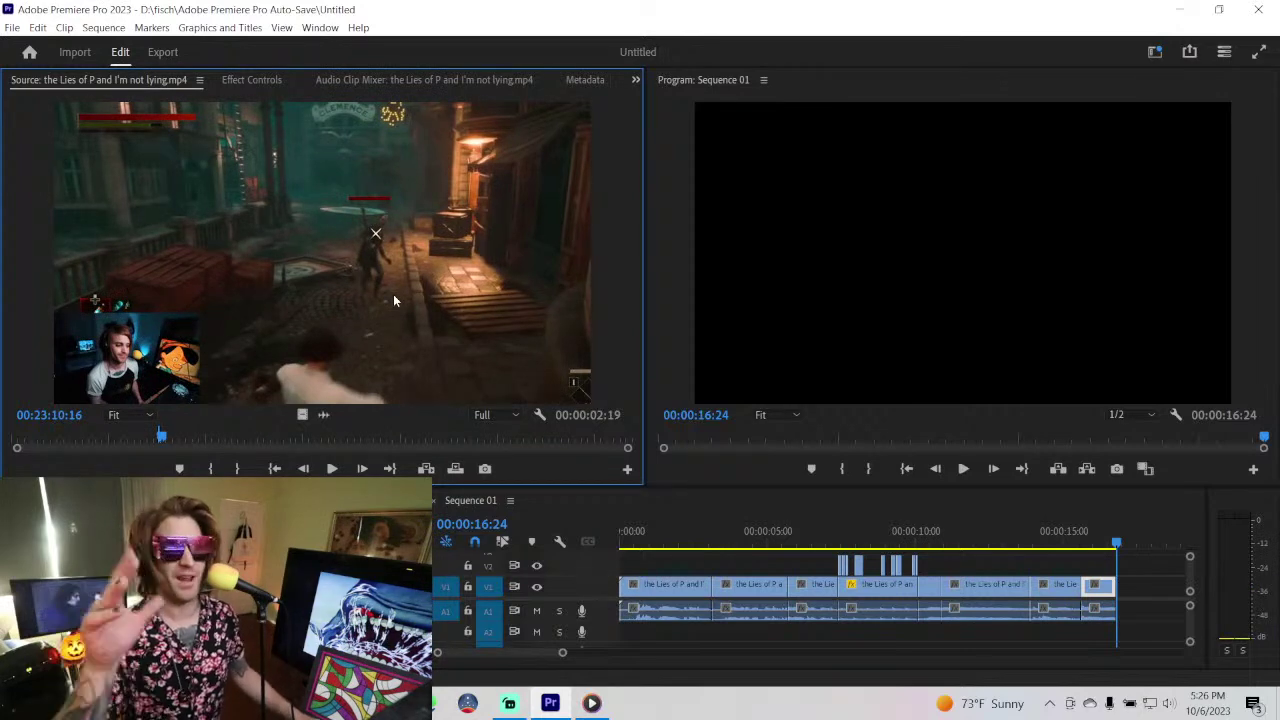
- Mark In and Out around 23:13–23:14 for a 00:00:01:16 gameplay range
key("space")
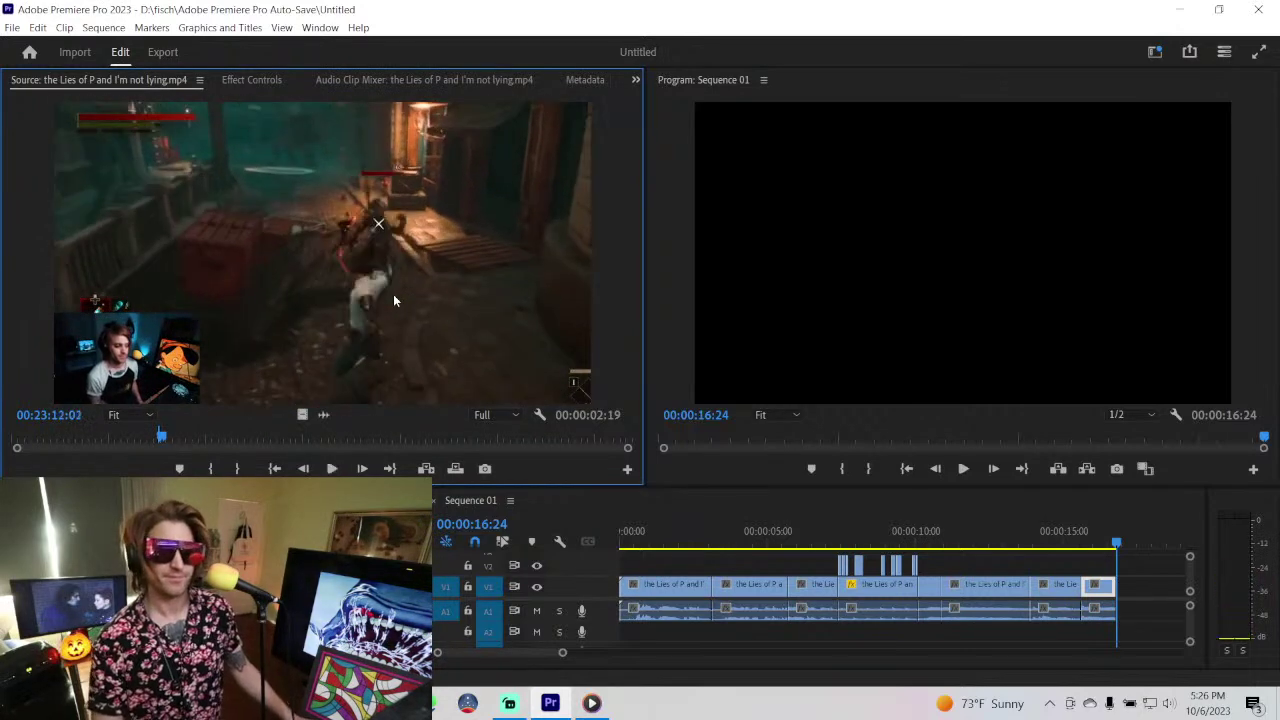
key("i")
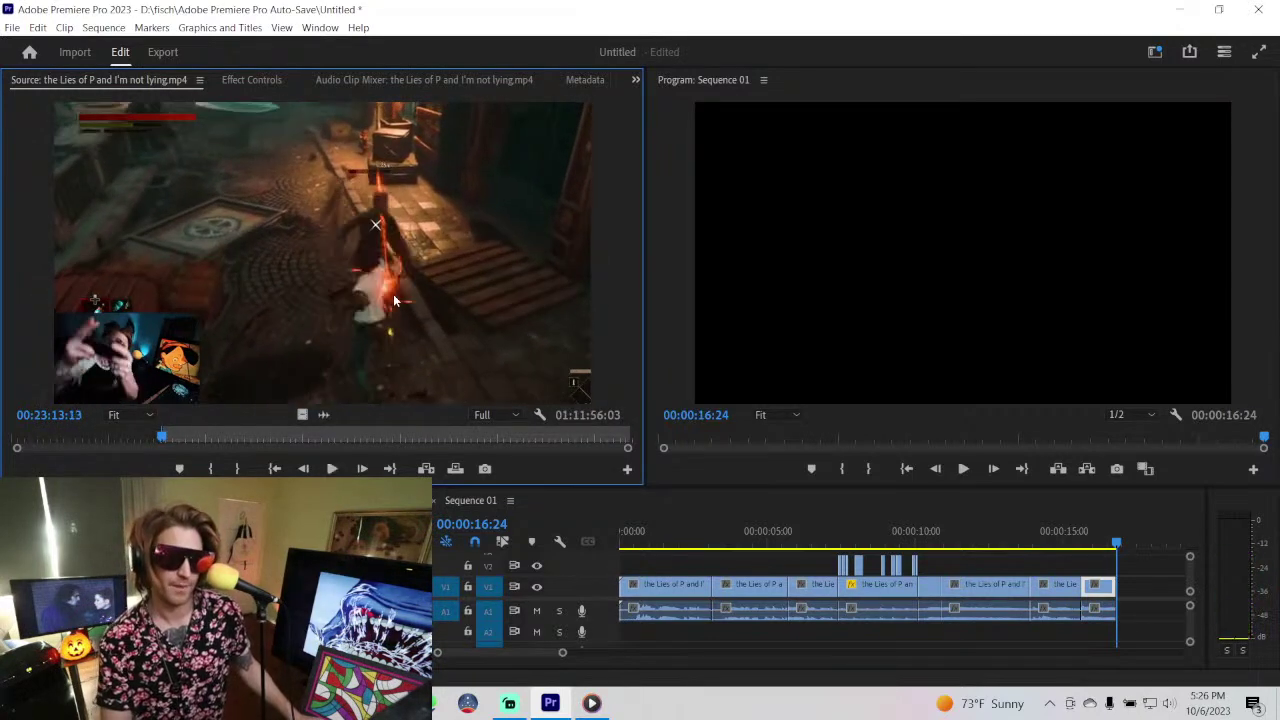
key("space")
key("o")
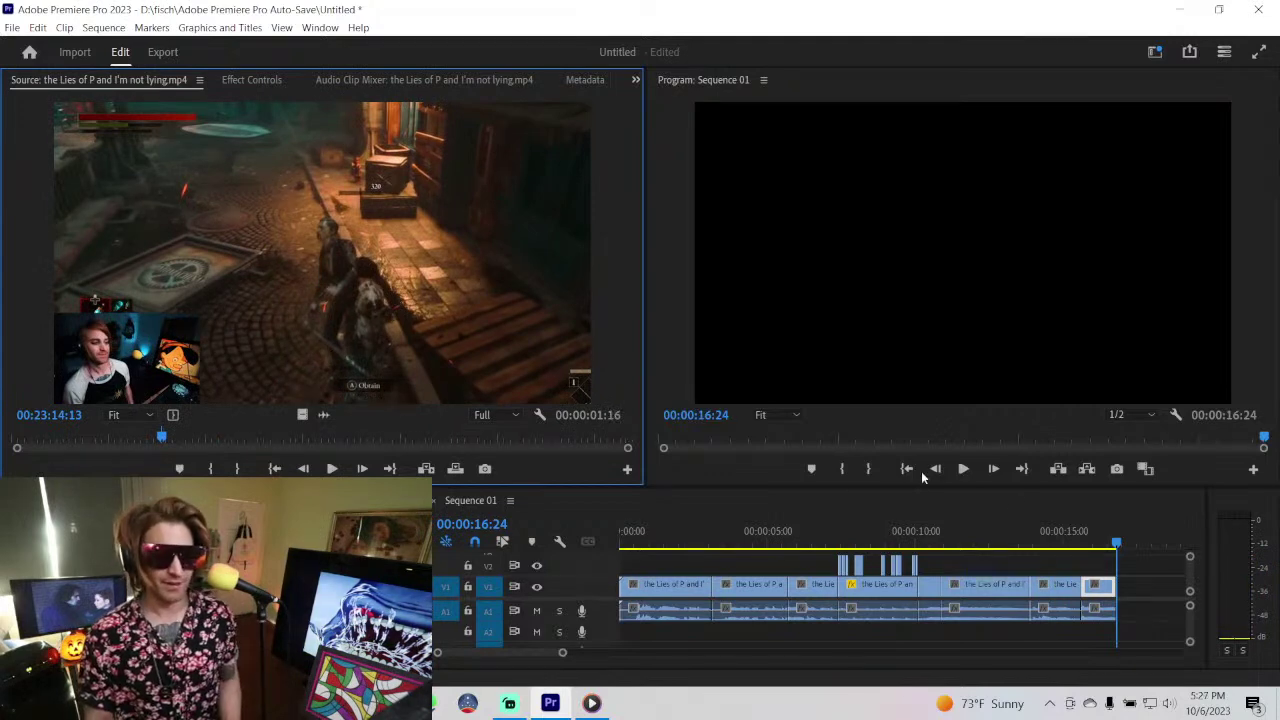
- Append the marked gameplay range to the sequence end and shift it later
key(".")
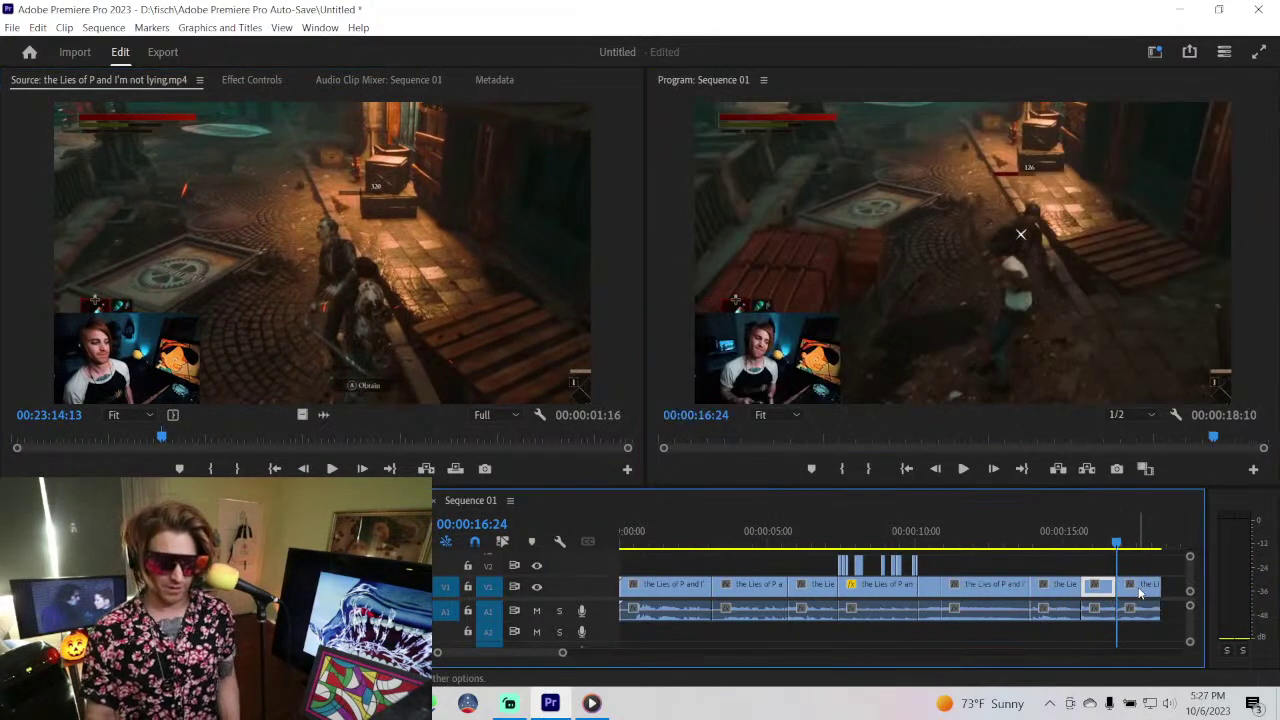
double_click(1140, 593)
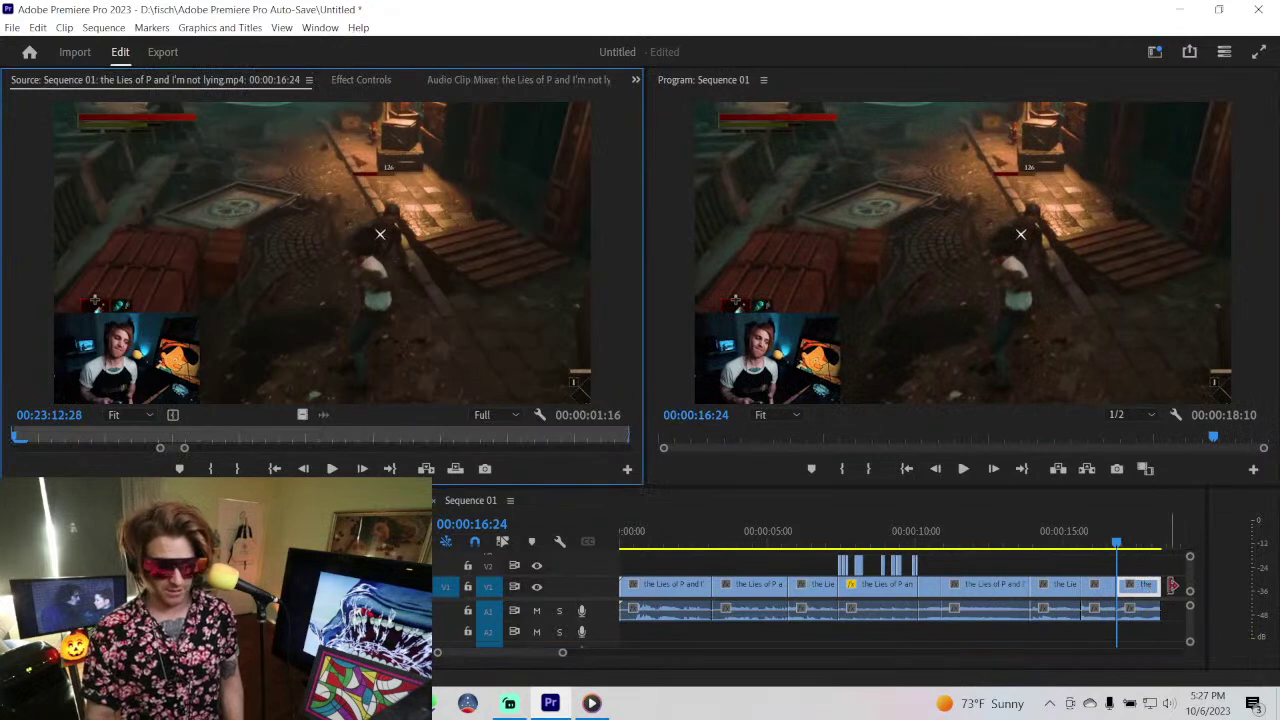
left_click_drag(1147, 590, 1050, 590)
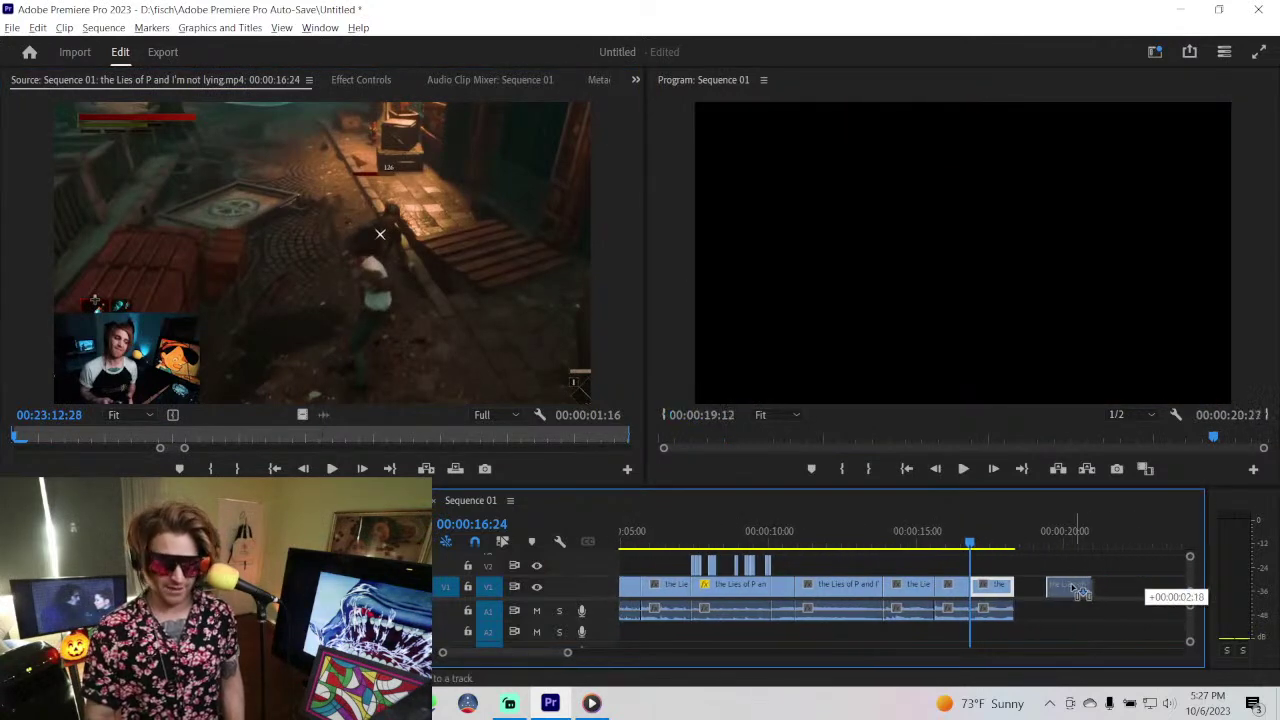
- Punch in on the clip at 17:04 to 482% scale, framed on the facecam, and preview it
left_click(981, 525)
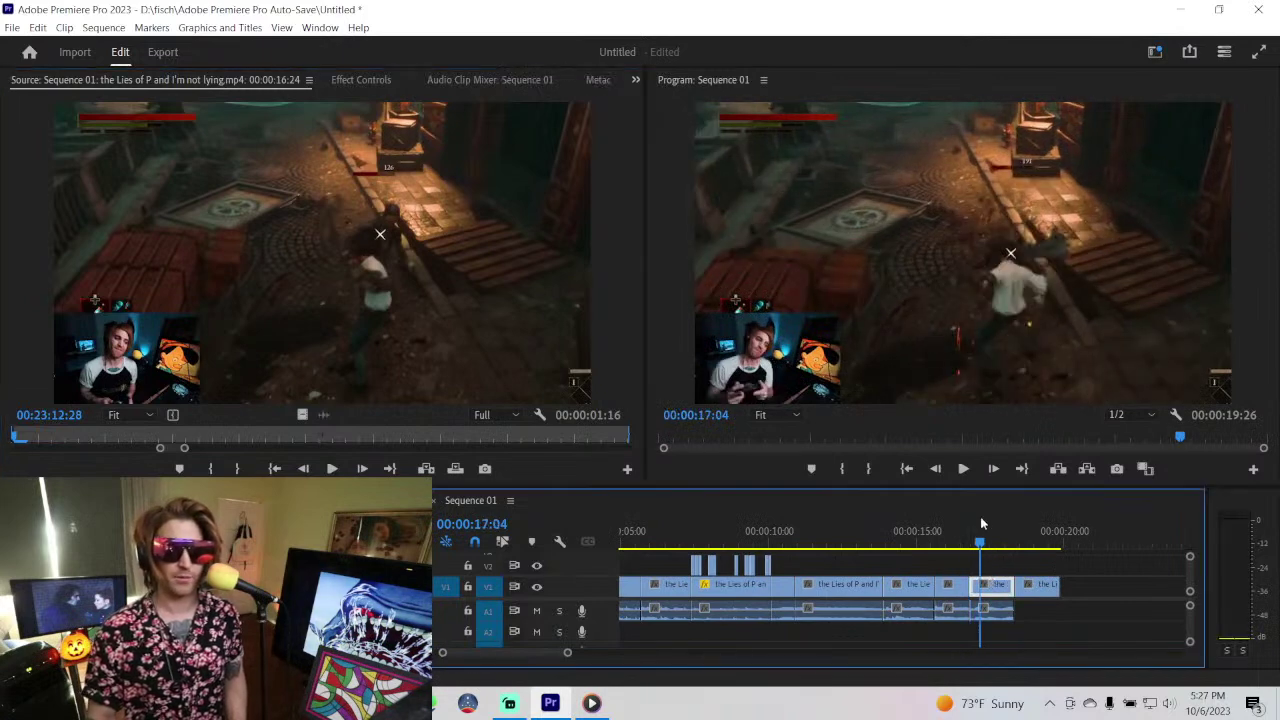
double_click(993, 592)
left_click(357, 79)
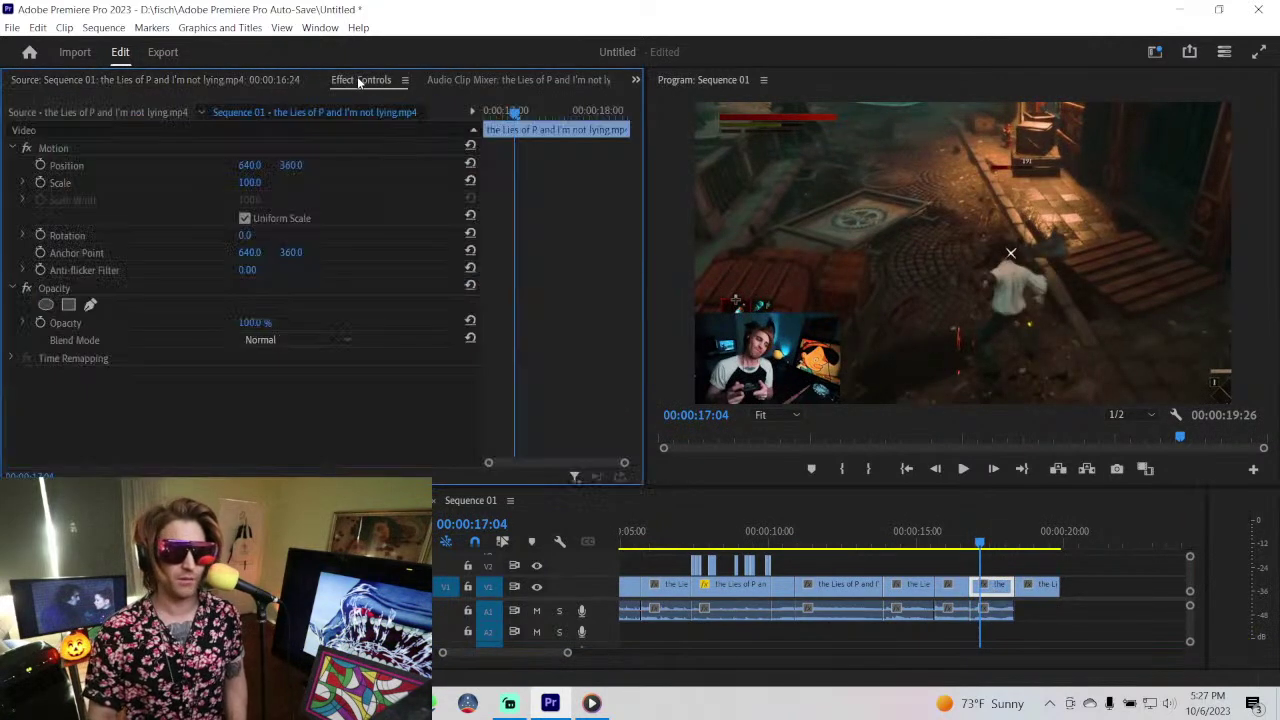
left_click_drag(250, 183, 330, 183)
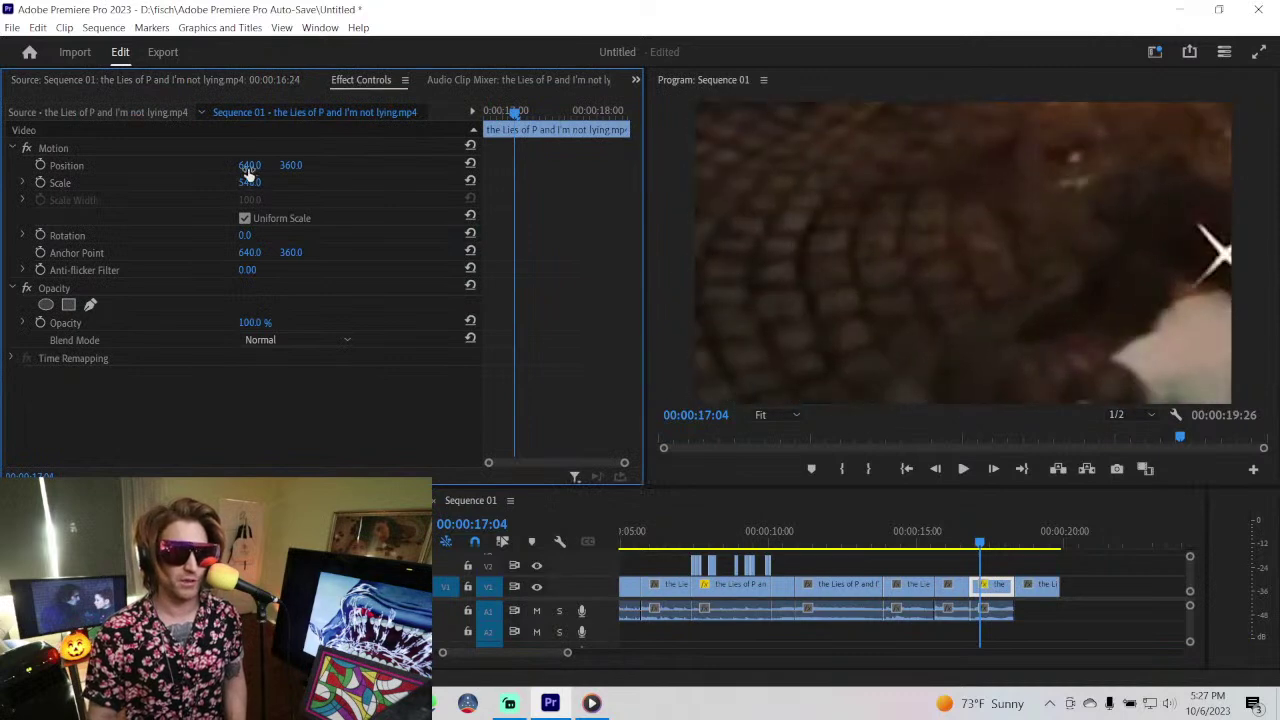
left_click_drag(249, 165, 400, 165)
mouse_move(291, 165)
left_mouse_down()
mouse_move(220, 165)
mouse_move(380, 165)
left_mouse_up()
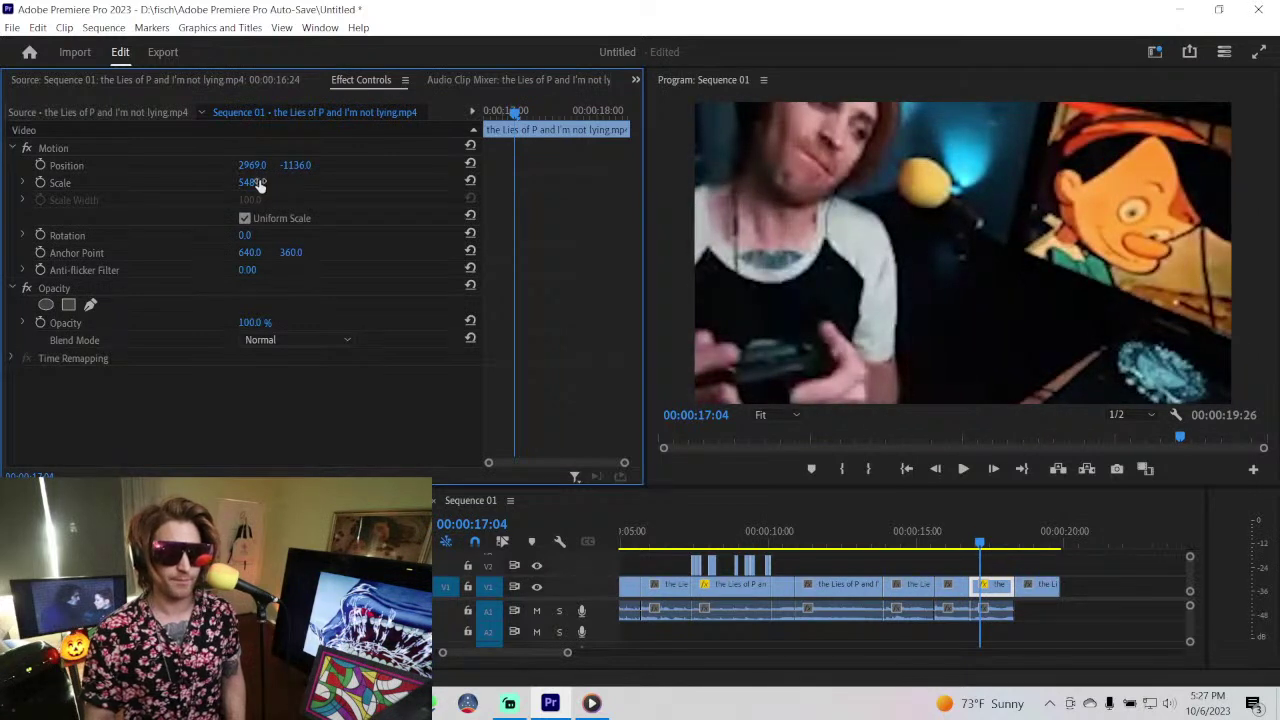
mouse_move(258, 184)
left_mouse_down()
mouse_move(257, 165)
mouse_move(298, 166)
left_mouse_up()
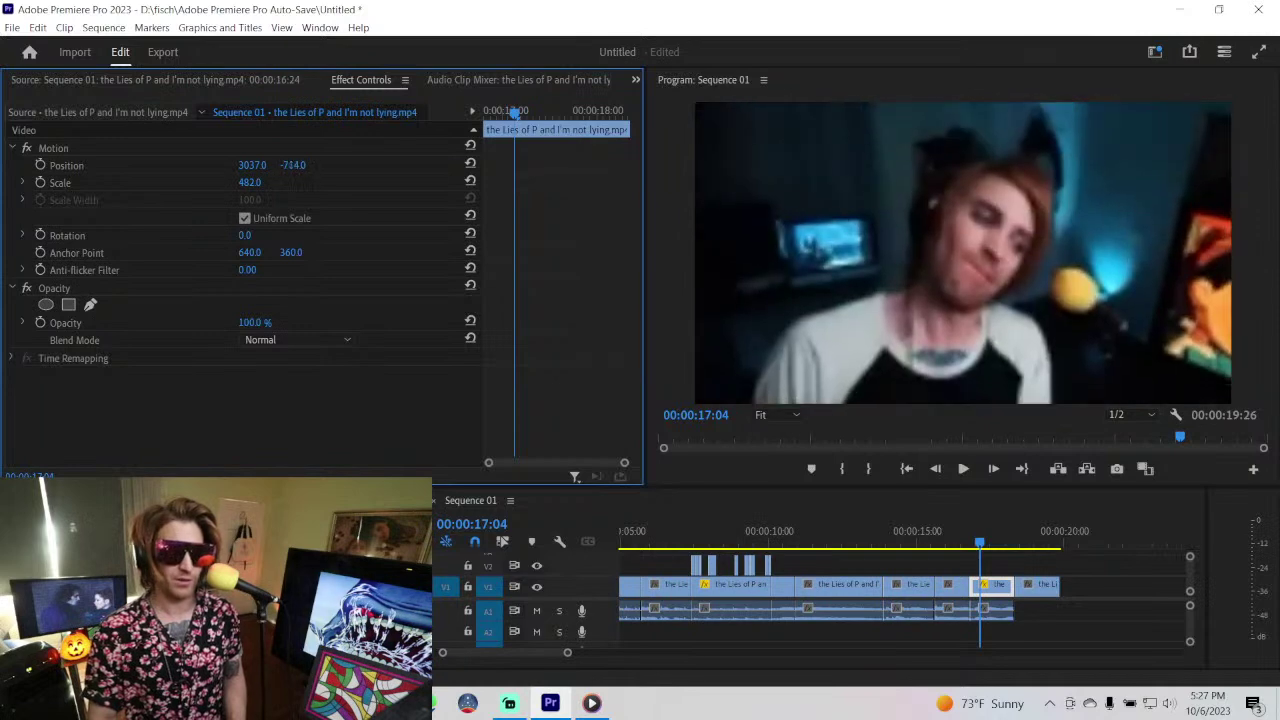
key("space")
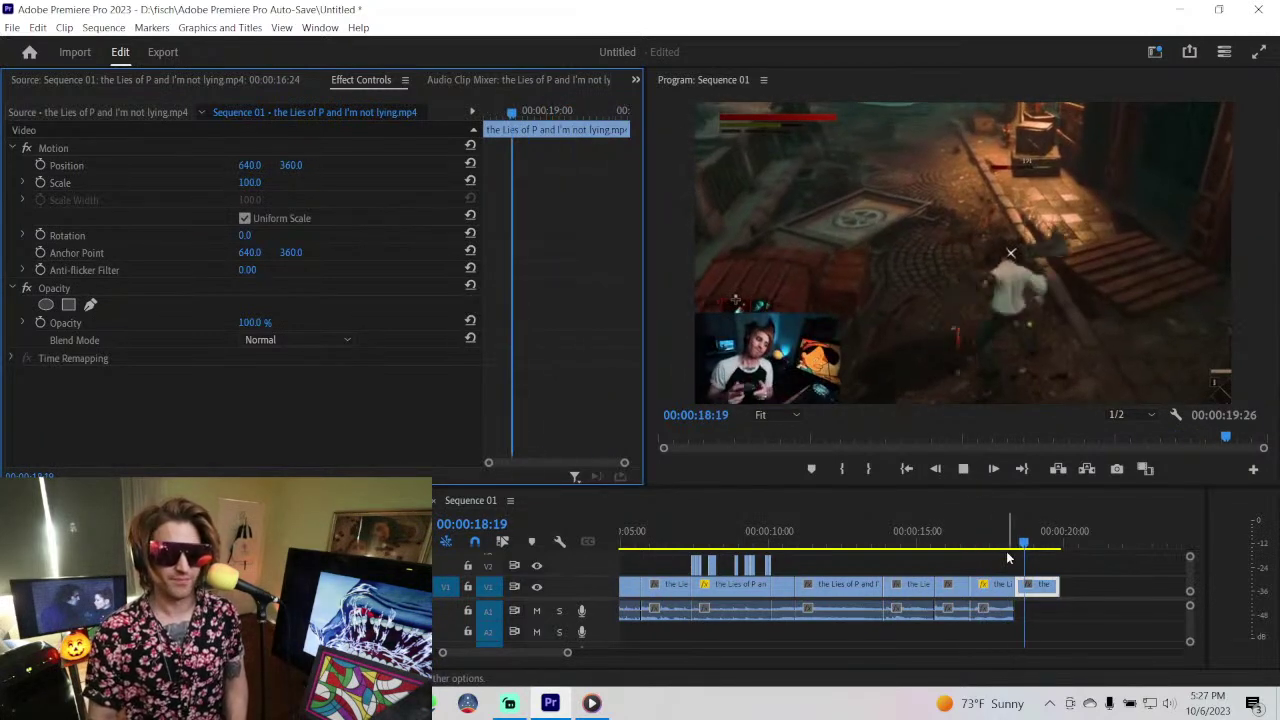
key("space")
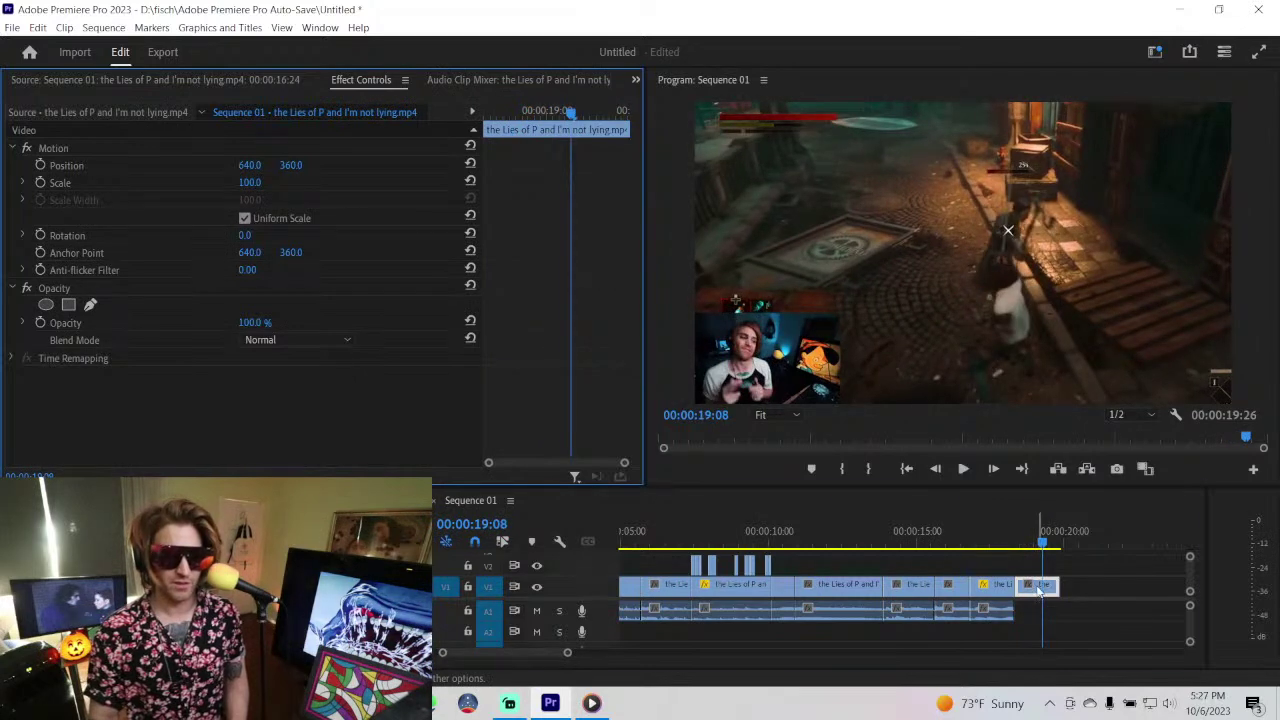
- Move the last clip up to V2, scale it to 224% and play the ending
left_click(1040, 590)
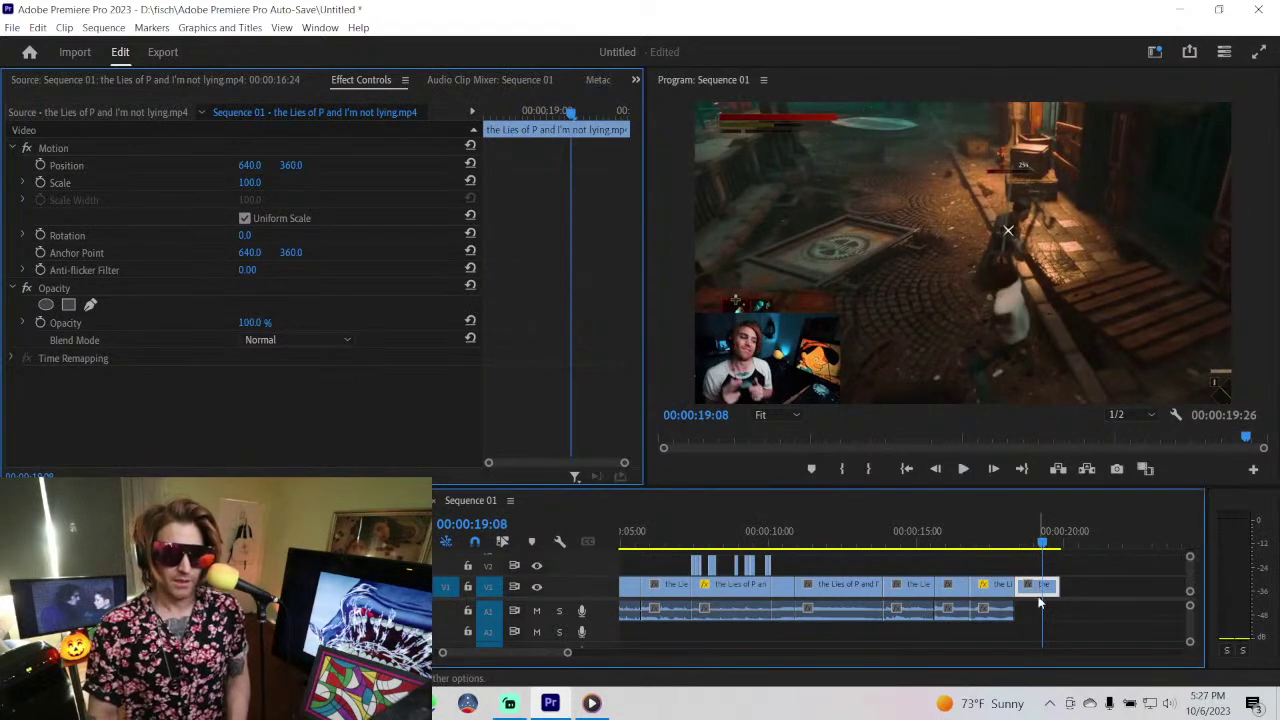
left_click_drag(1040, 597, 992, 576)
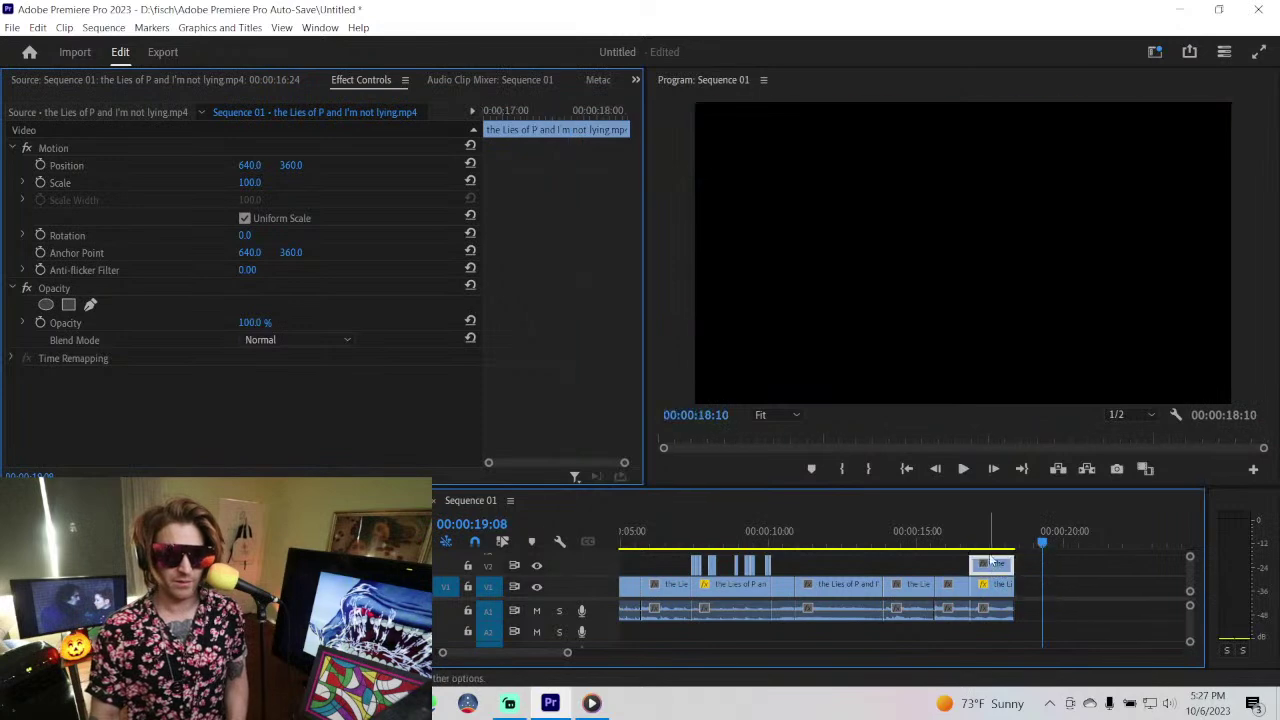
left_click(993, 541)
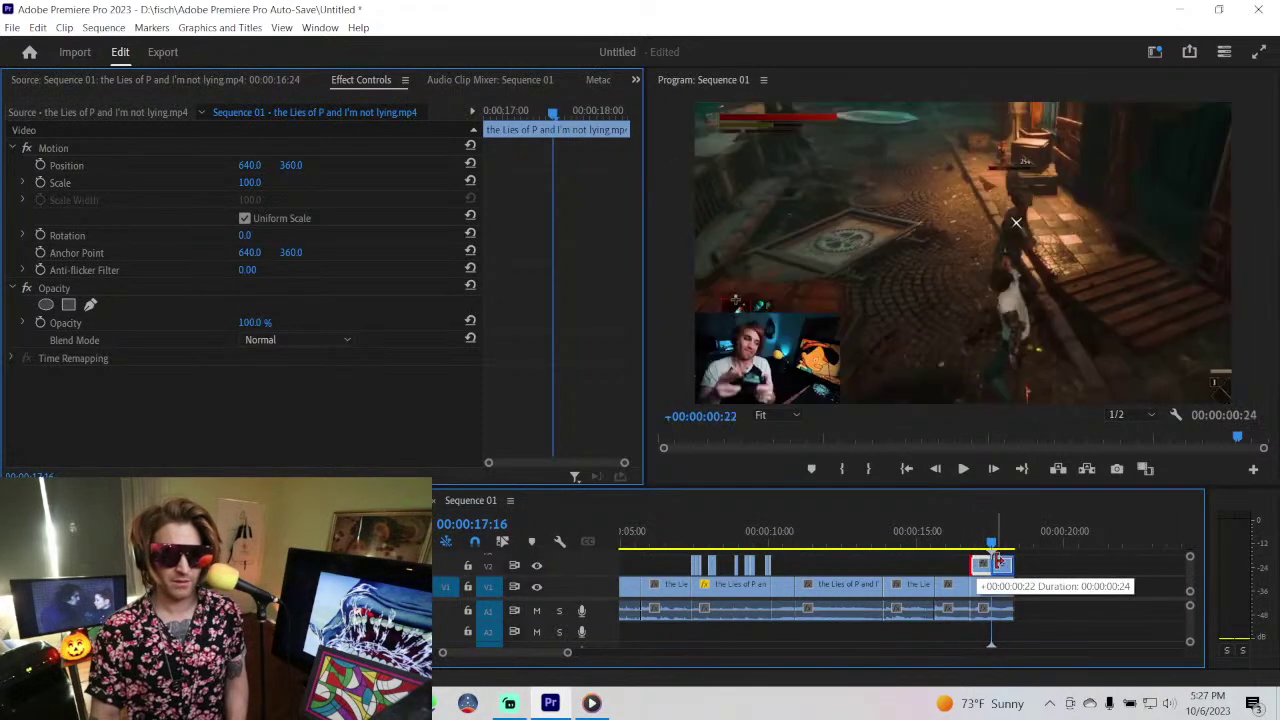
left_click(1003, 541)
key("f")
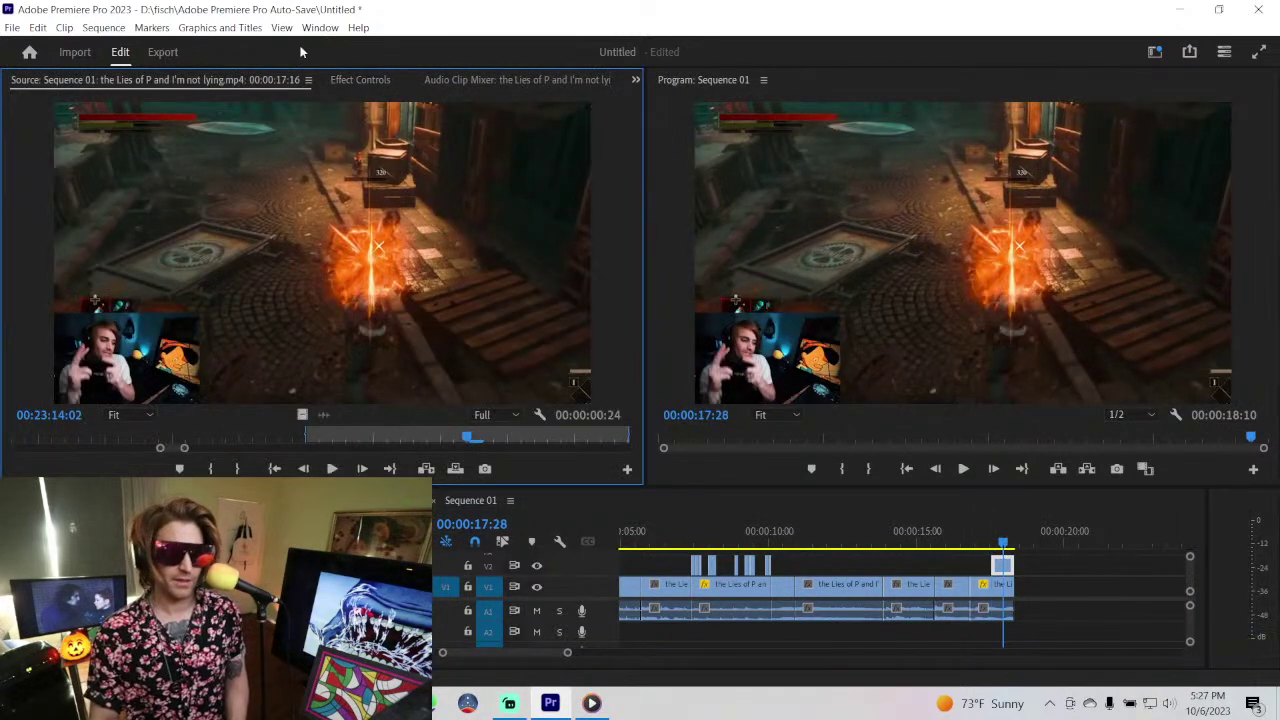
left_click(359, 82)
left_click_drag(250, 172, 256, 176)
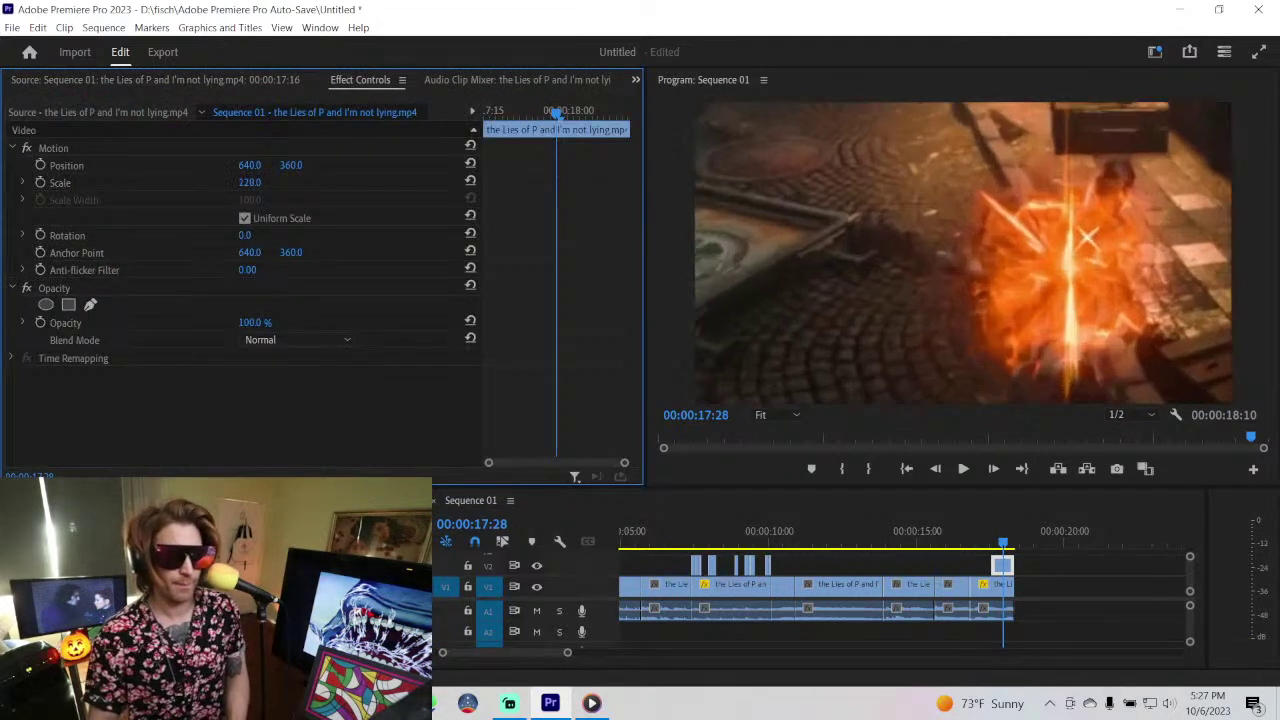
key("space")
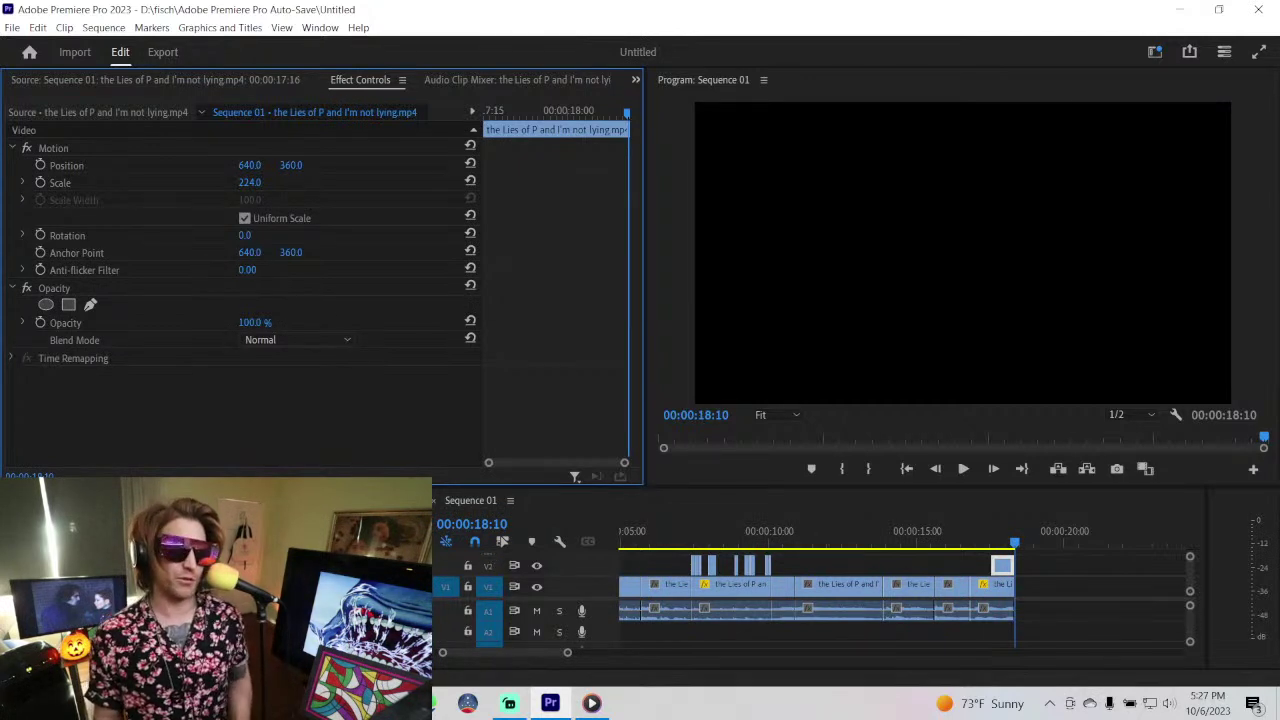
- Fit Sequence 01 in the timeline, then play the source footage from about 00:24:03
key("Home")
key("backslash")
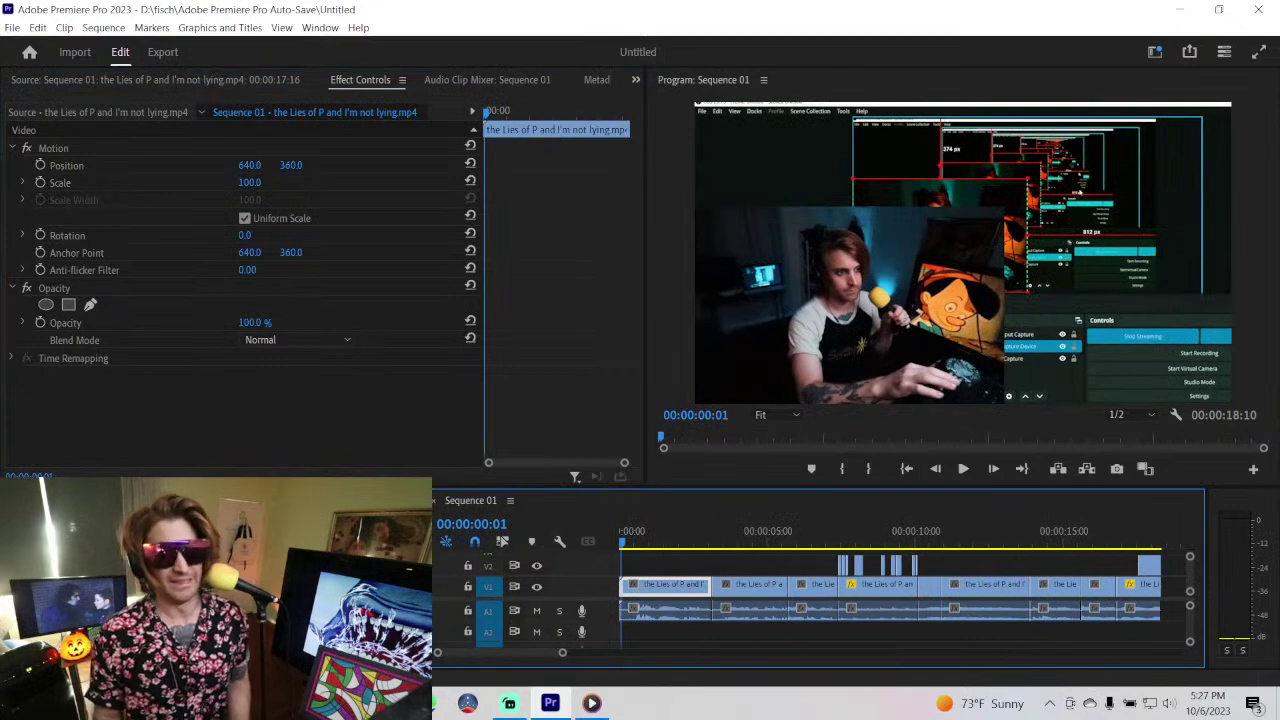
left_click(100, 79)
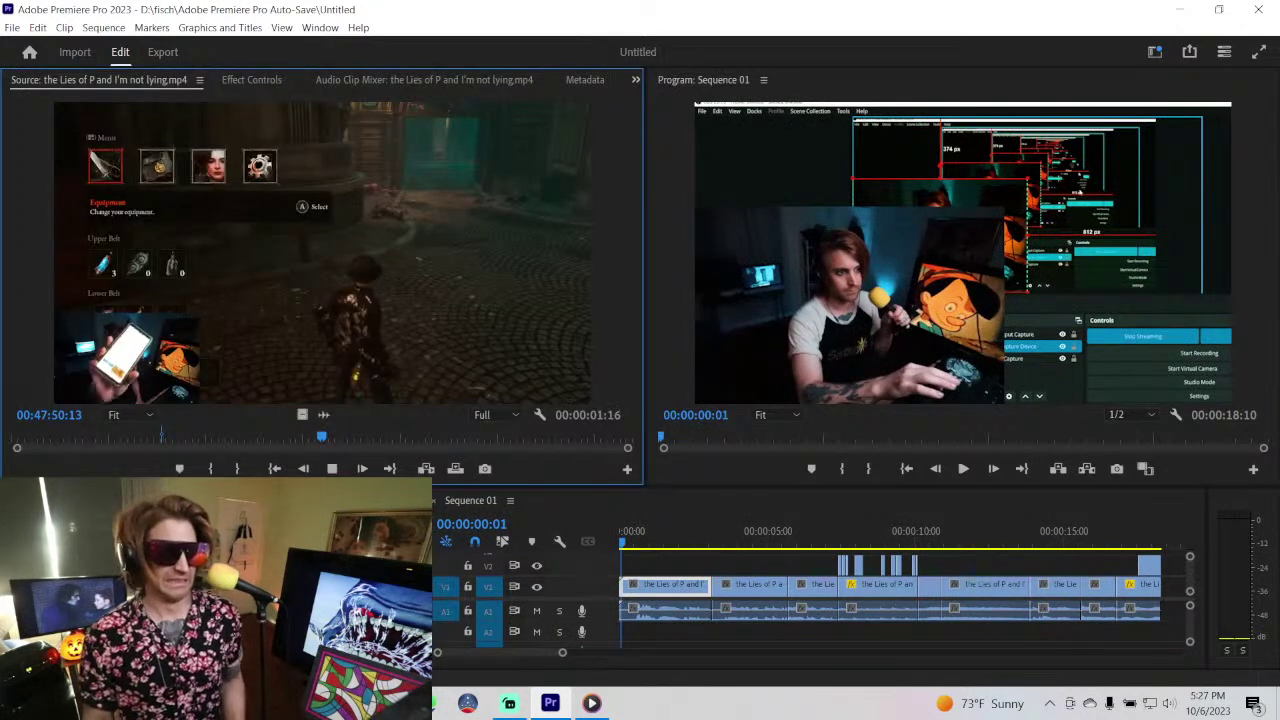
left_click(230, 436)
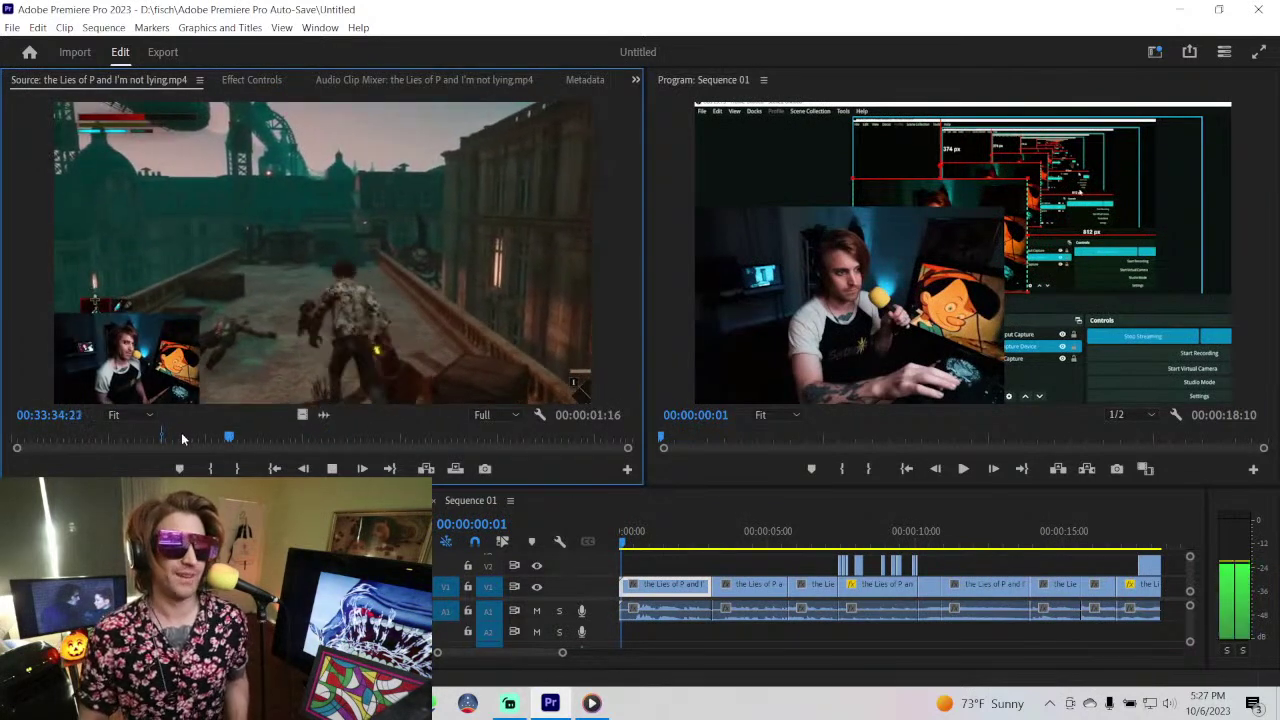
left_click(158, 436)
left_click(166, 436)
key("space")
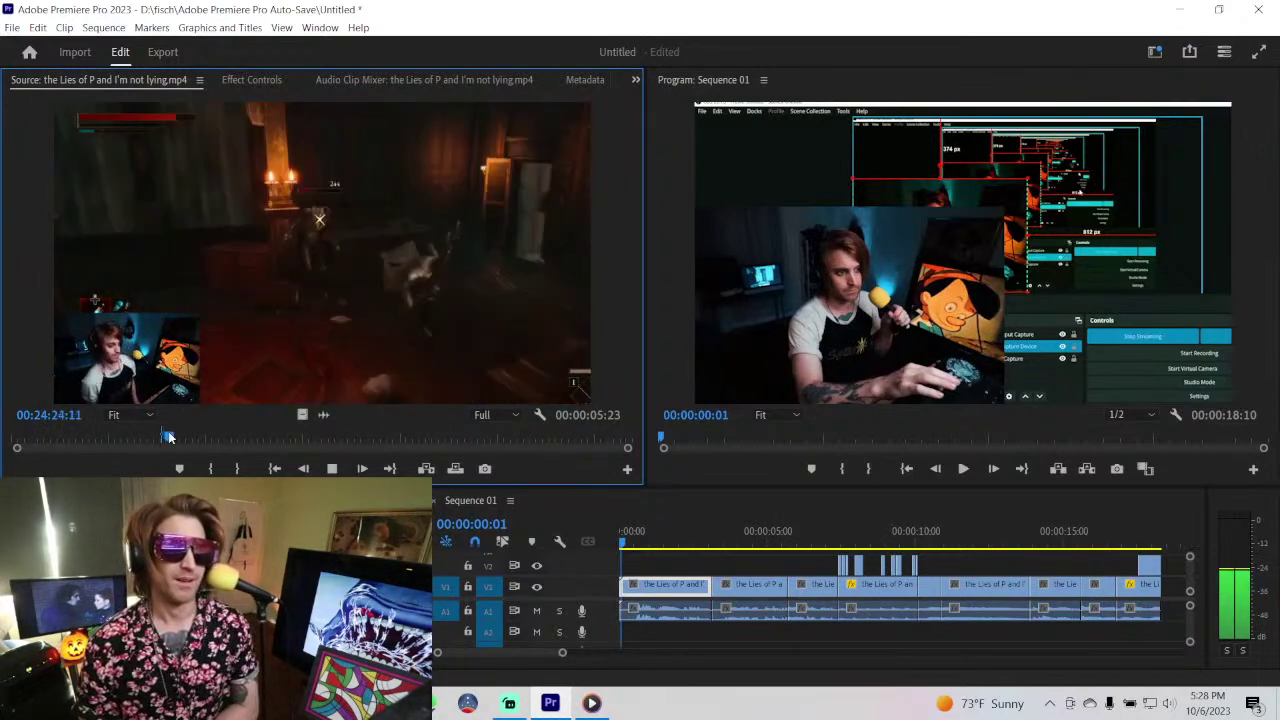
key("k")
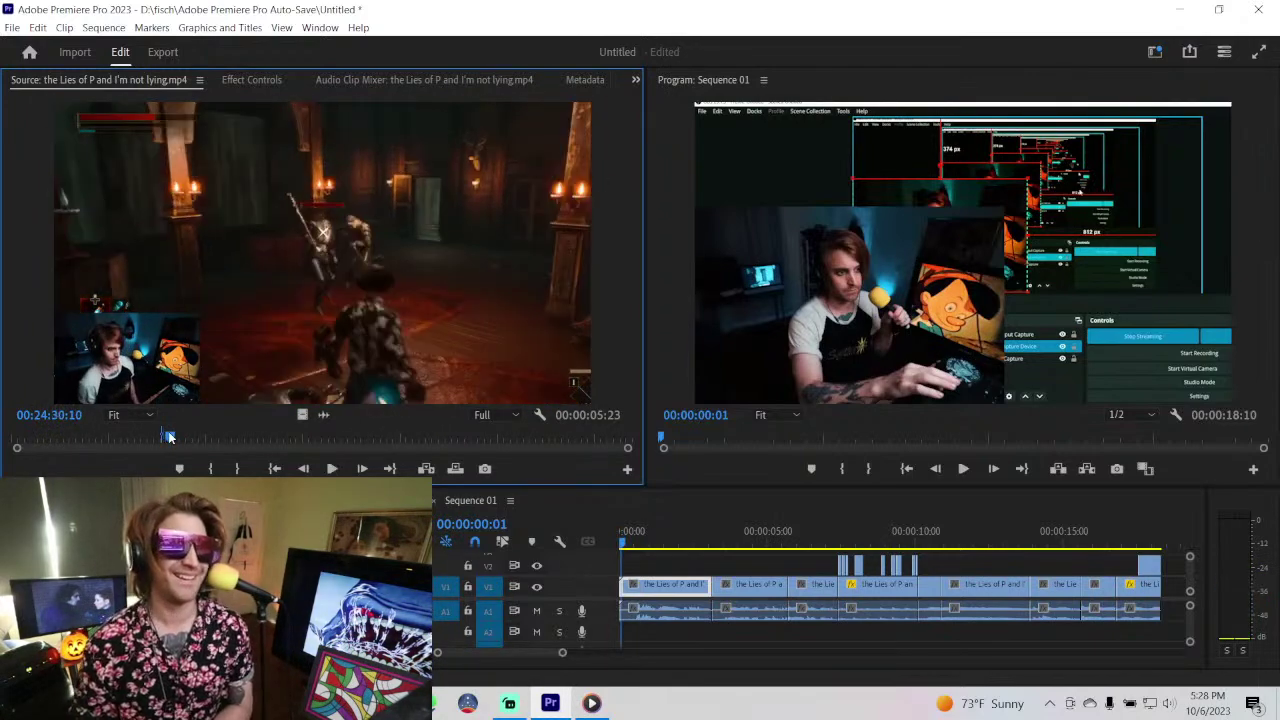
- Skim the source footage to around 00:37, mark an In point, and fast-forward
left_click_drag(168, 437, 210, 437)
key("l")
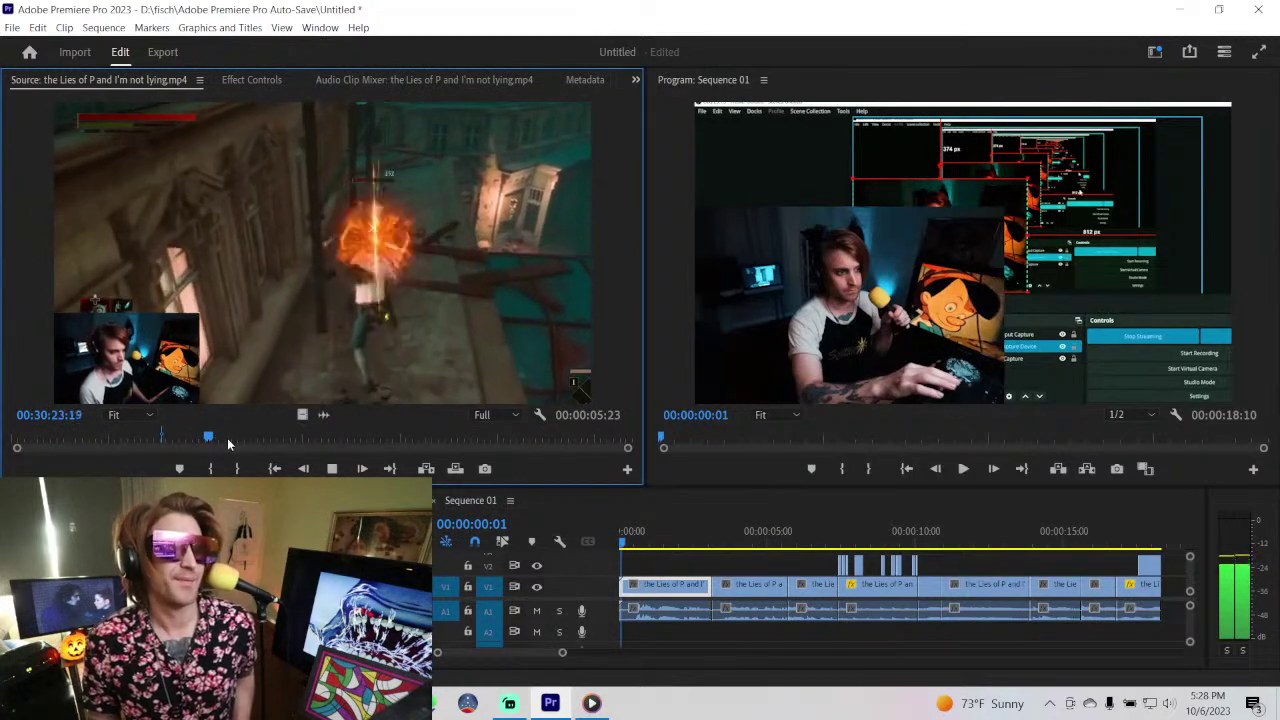
left_click_drag(227, 438, 251, 443)
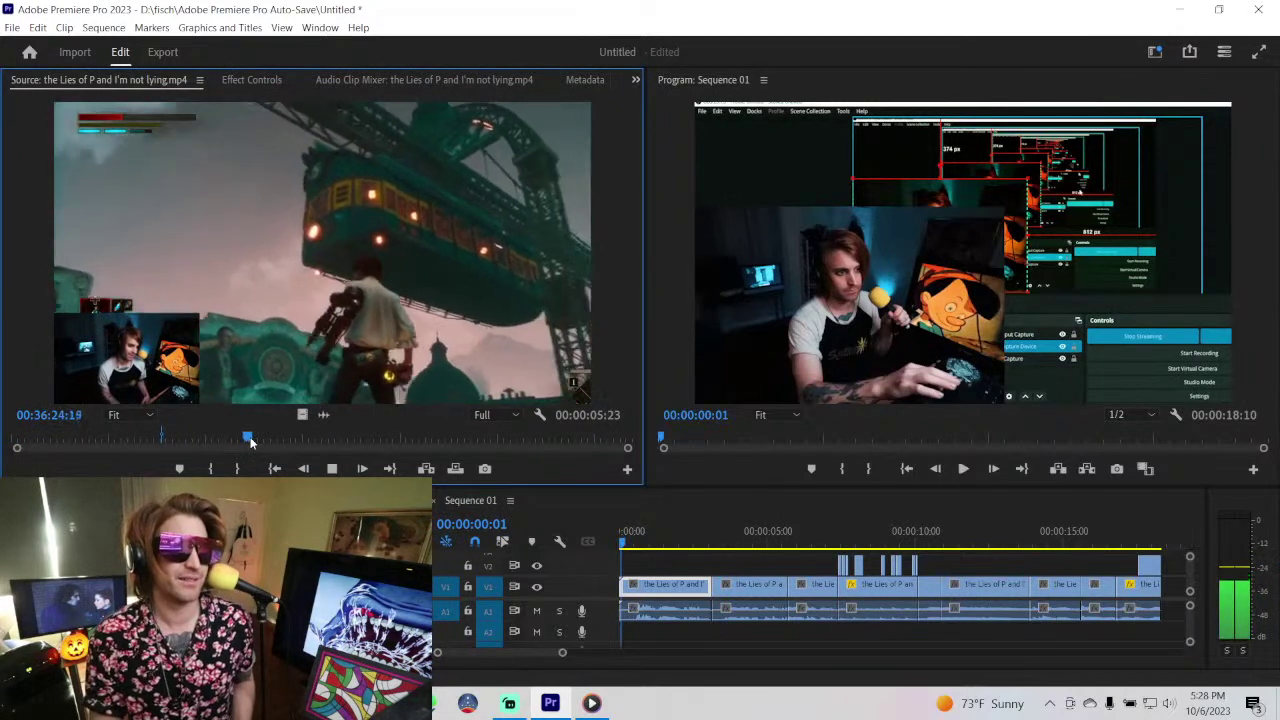
key("i")
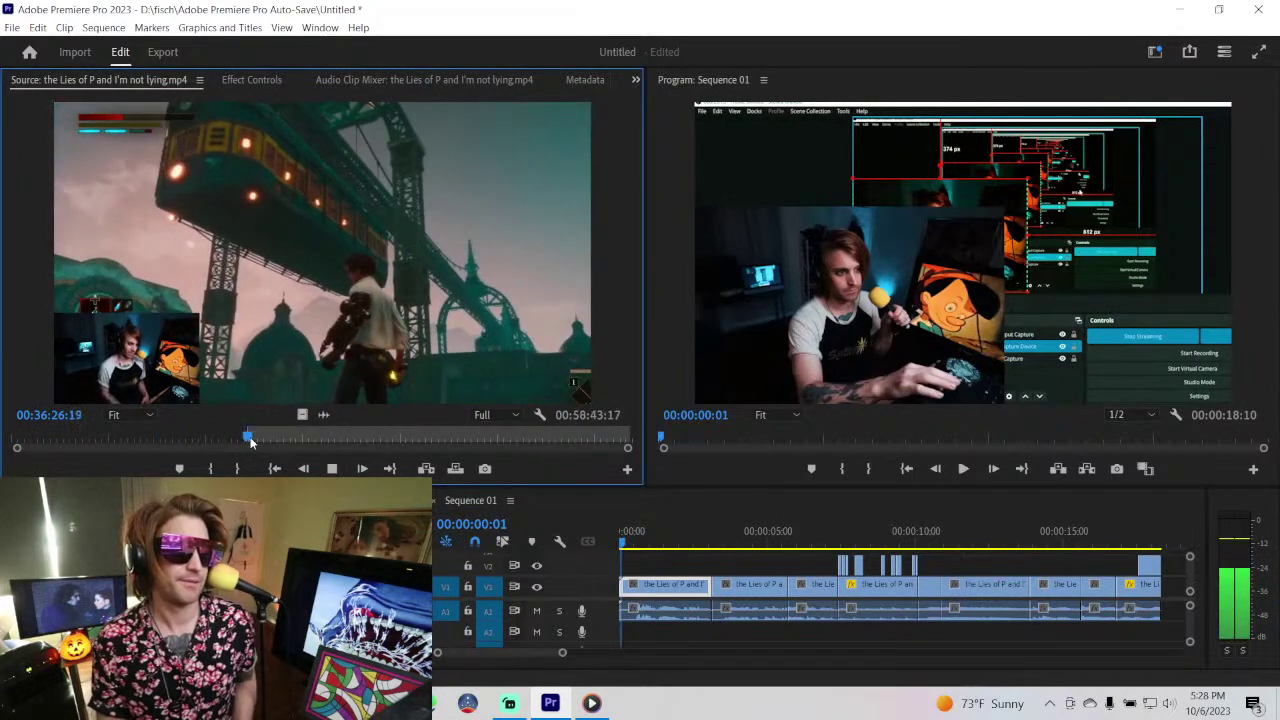
left_click_drag(250, 443, 252, 443)
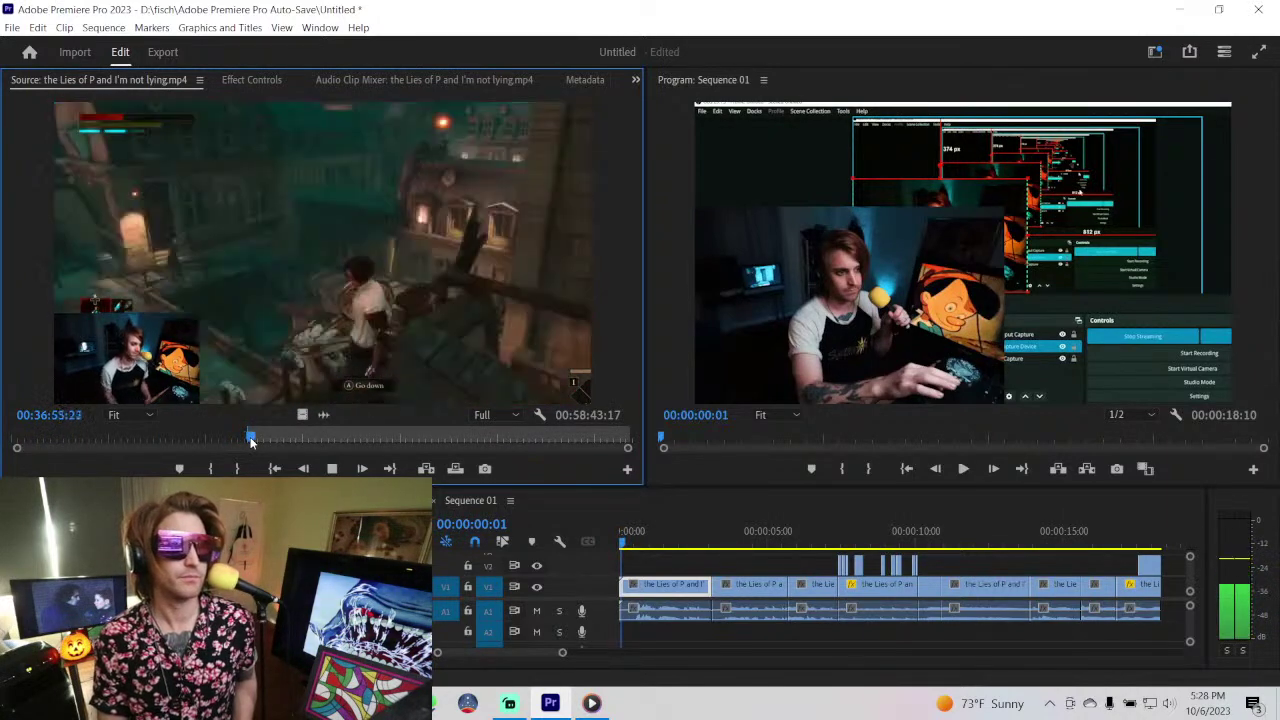
key("l")
key("l")
key("l")
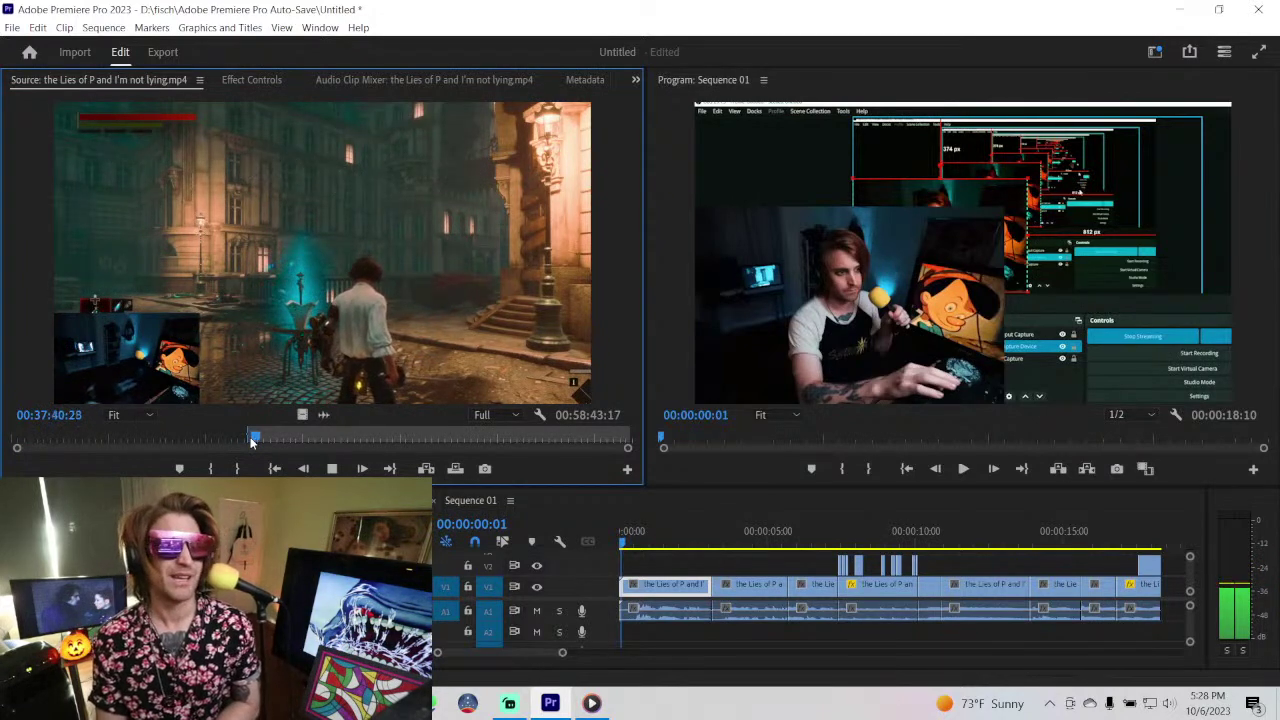
left_click(253, 441)
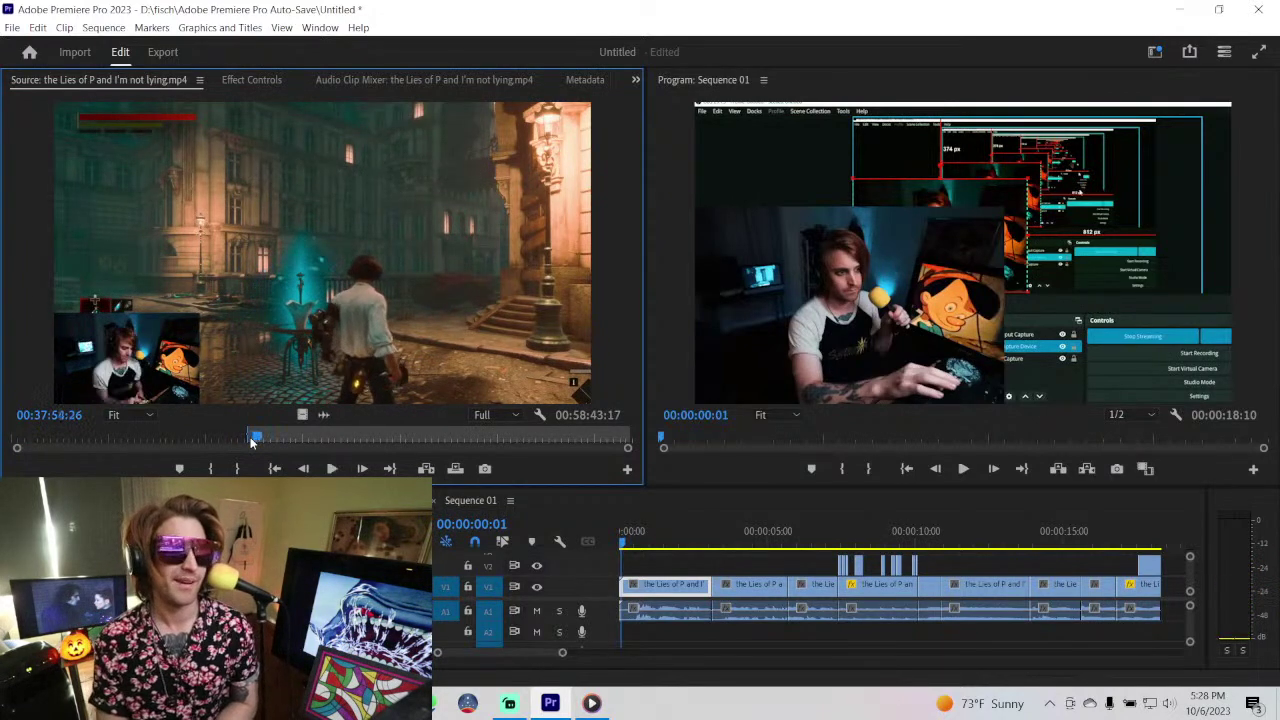
- Skim past later fights to the one-hour mark and on toward the Elysion Boulevard scene
left_click_drag(253, 437, 274, 441)
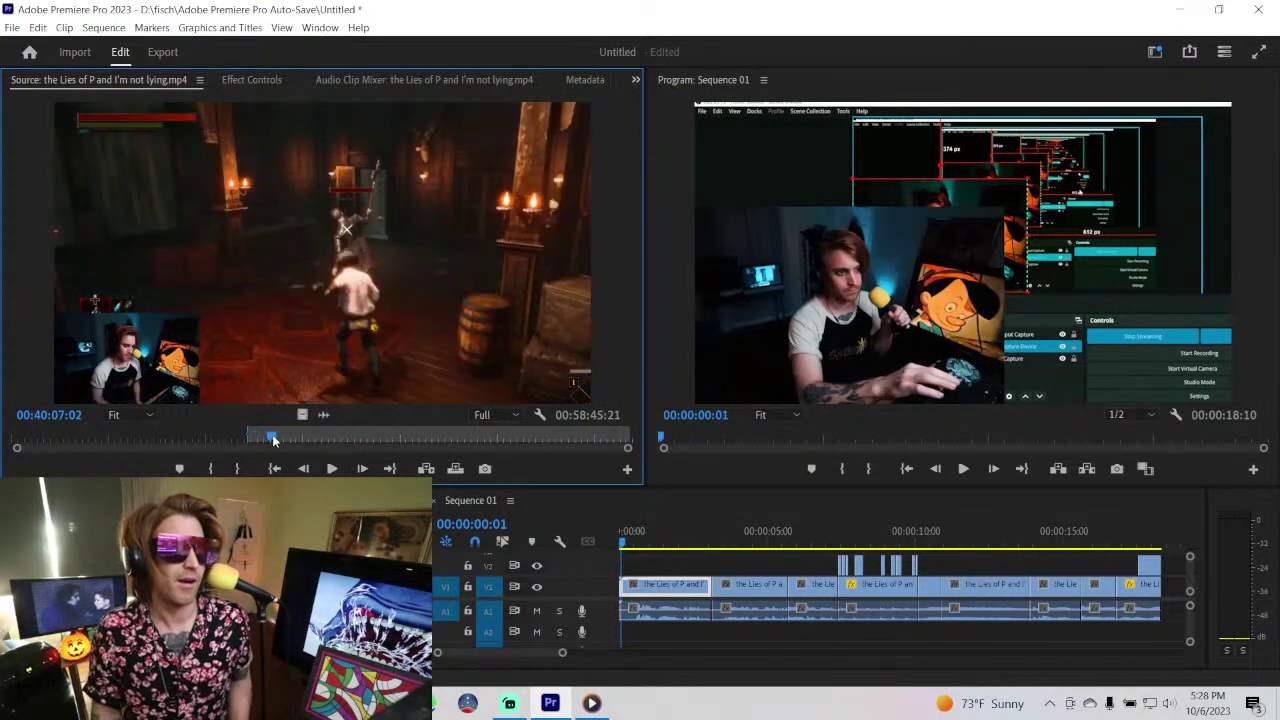
key("space")
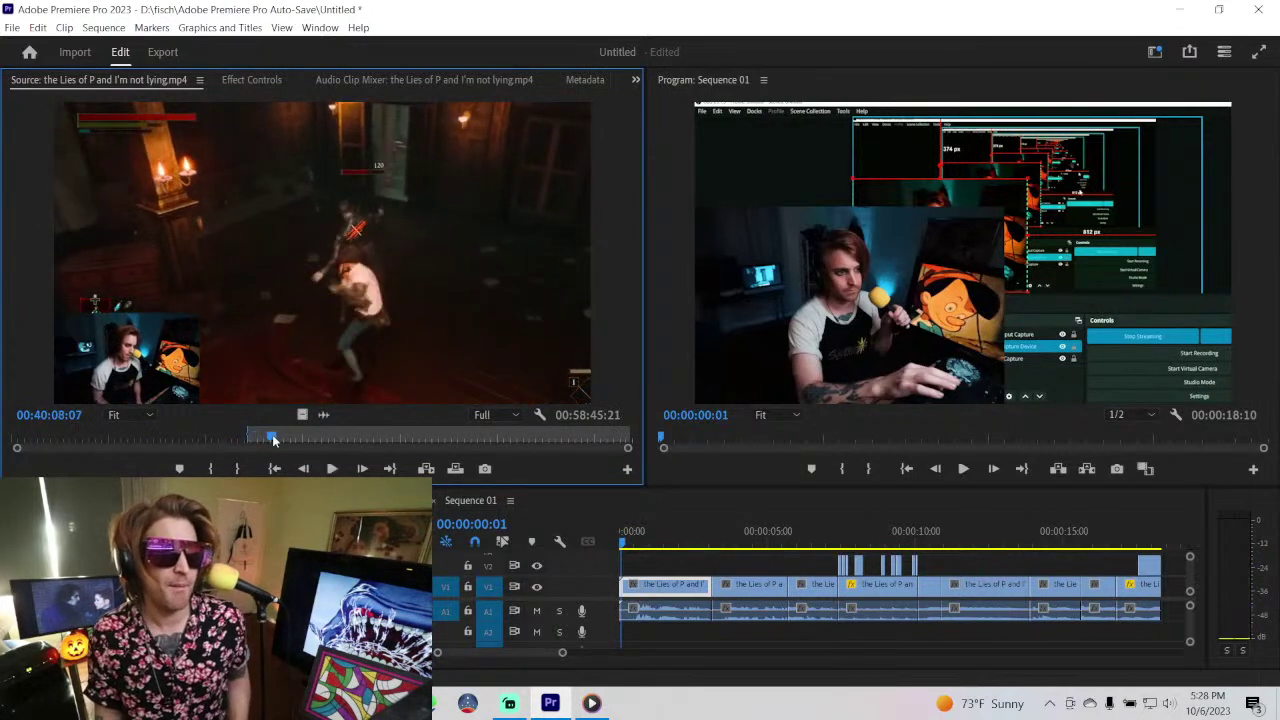
left_click(322, 436)
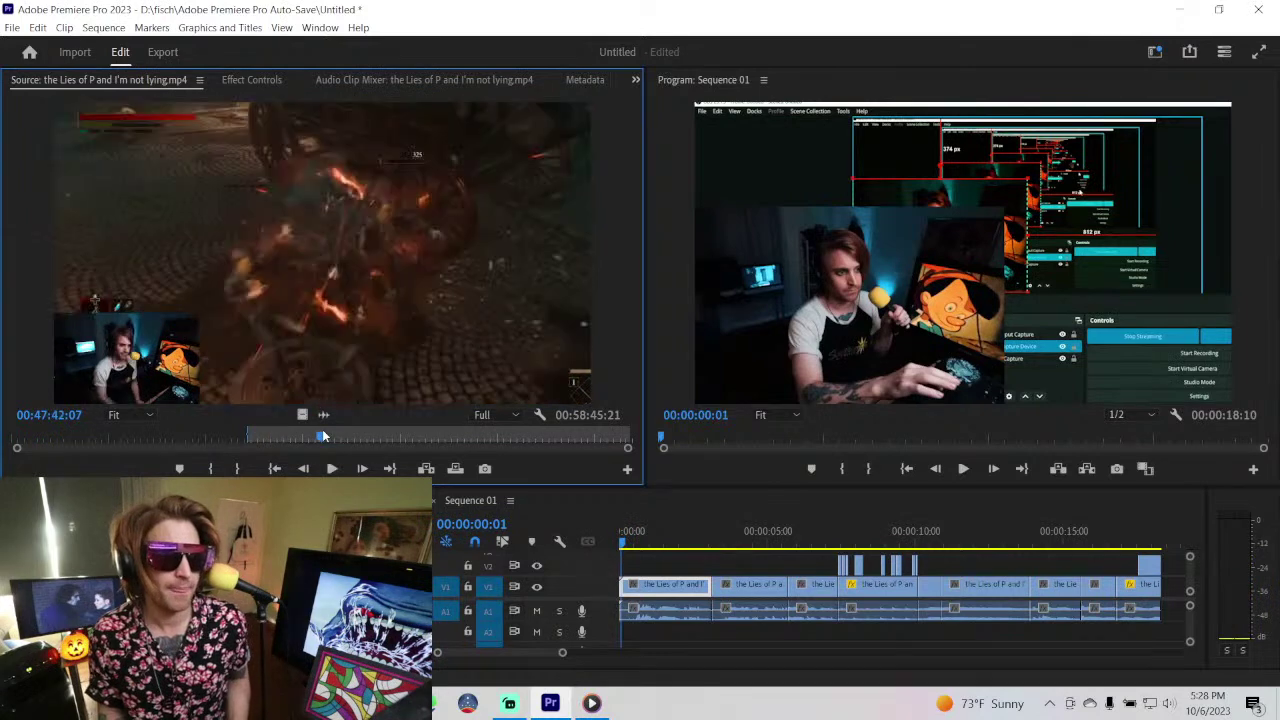
left_click(360, 436)
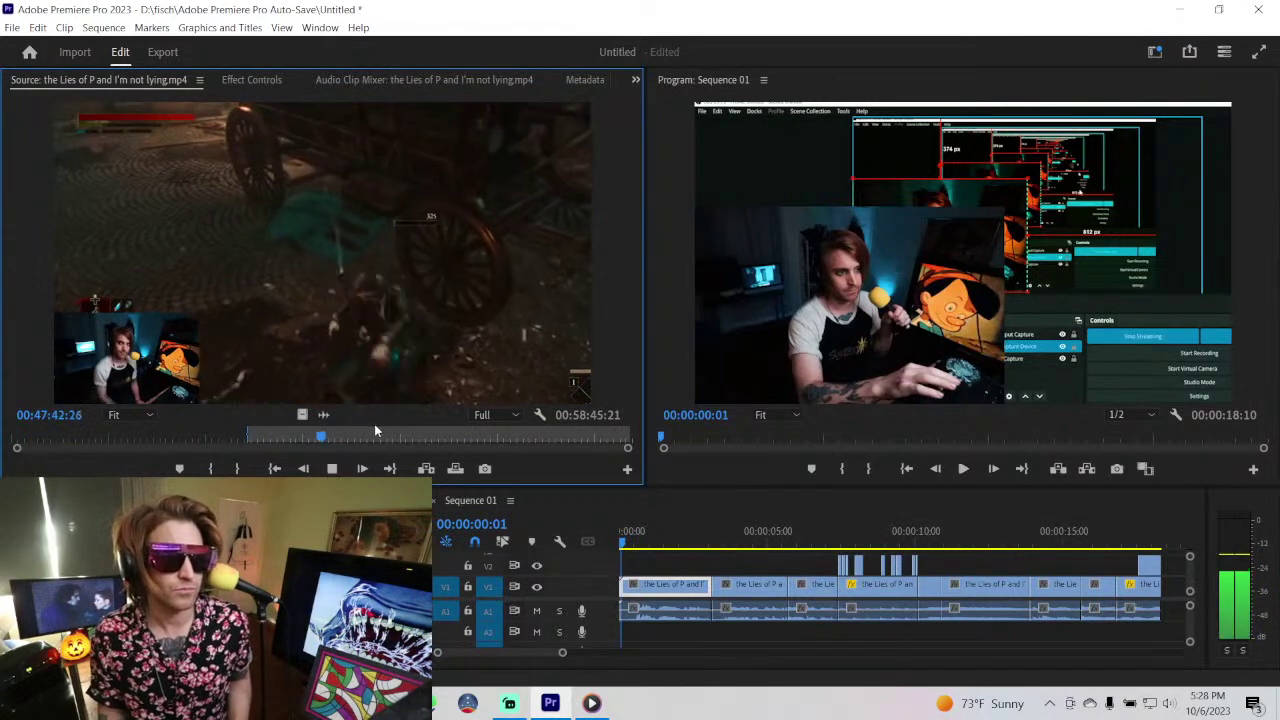
key("space")
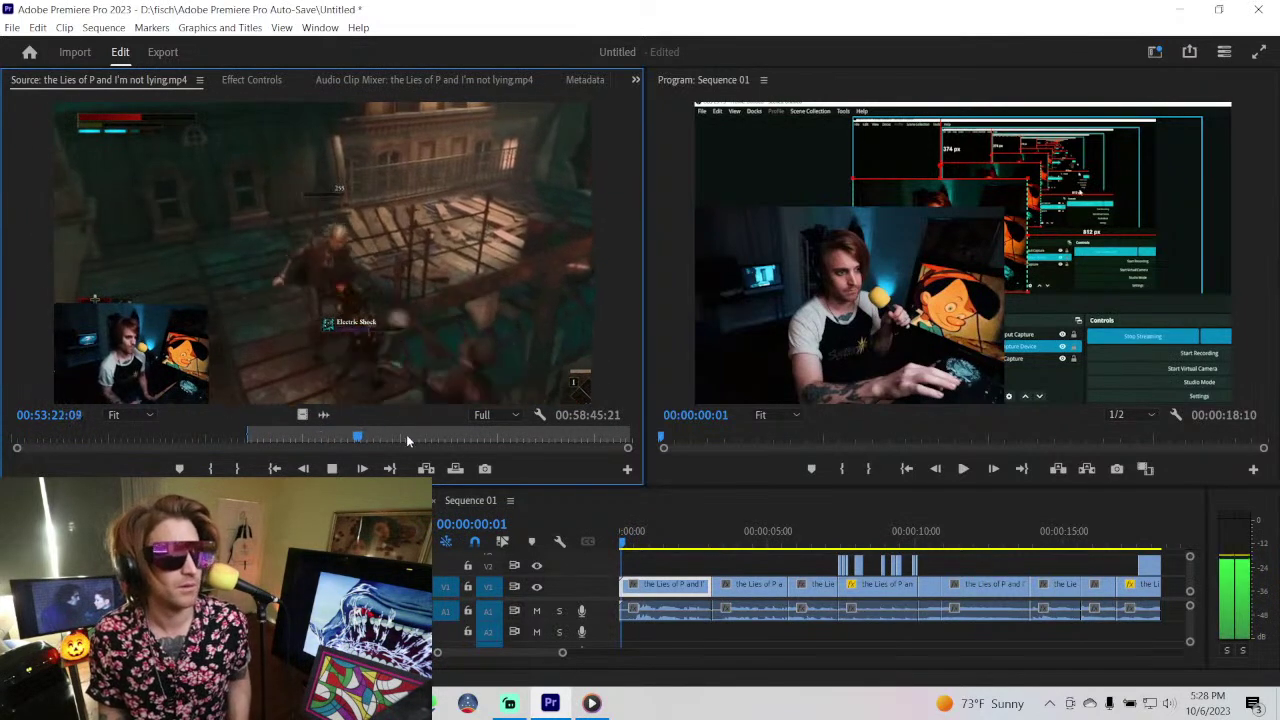
left_click(406, 436)
left_click(457, 437)
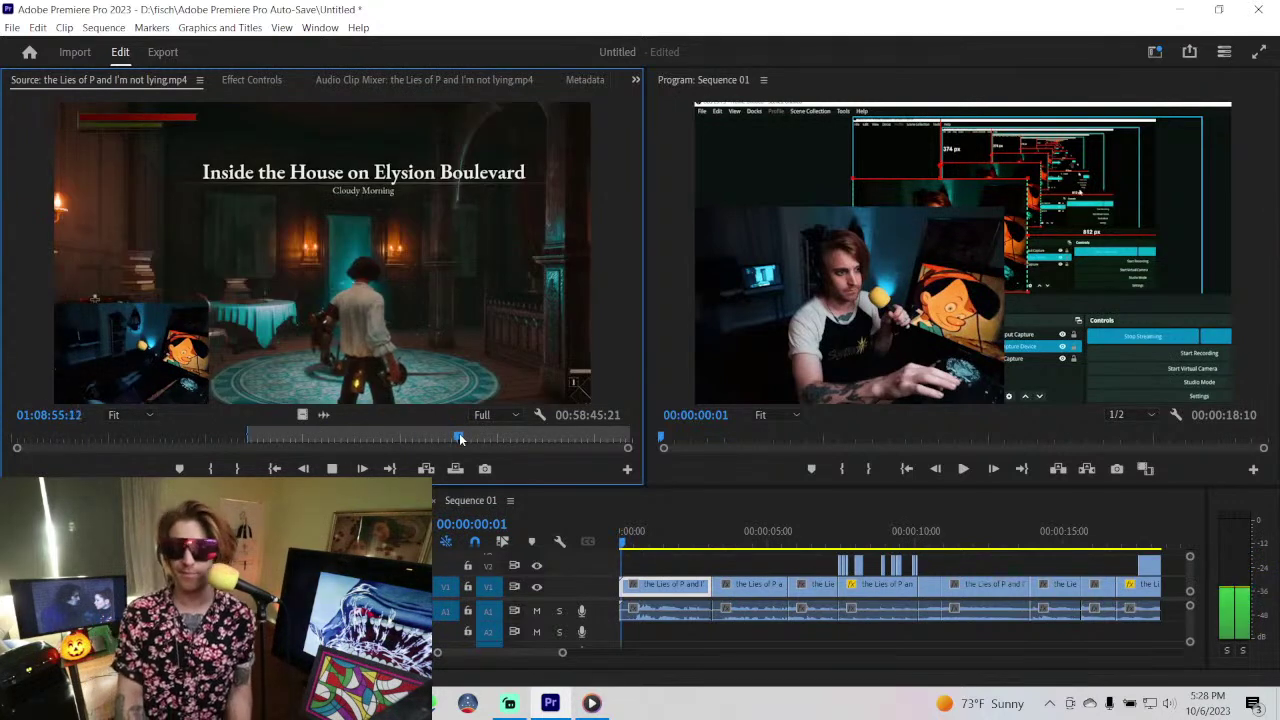
- Watch the source fight from about 01:12:08 to 01:13:17, pausing and resuming along the way
left_click(491, 437)
key("space")
key("space")
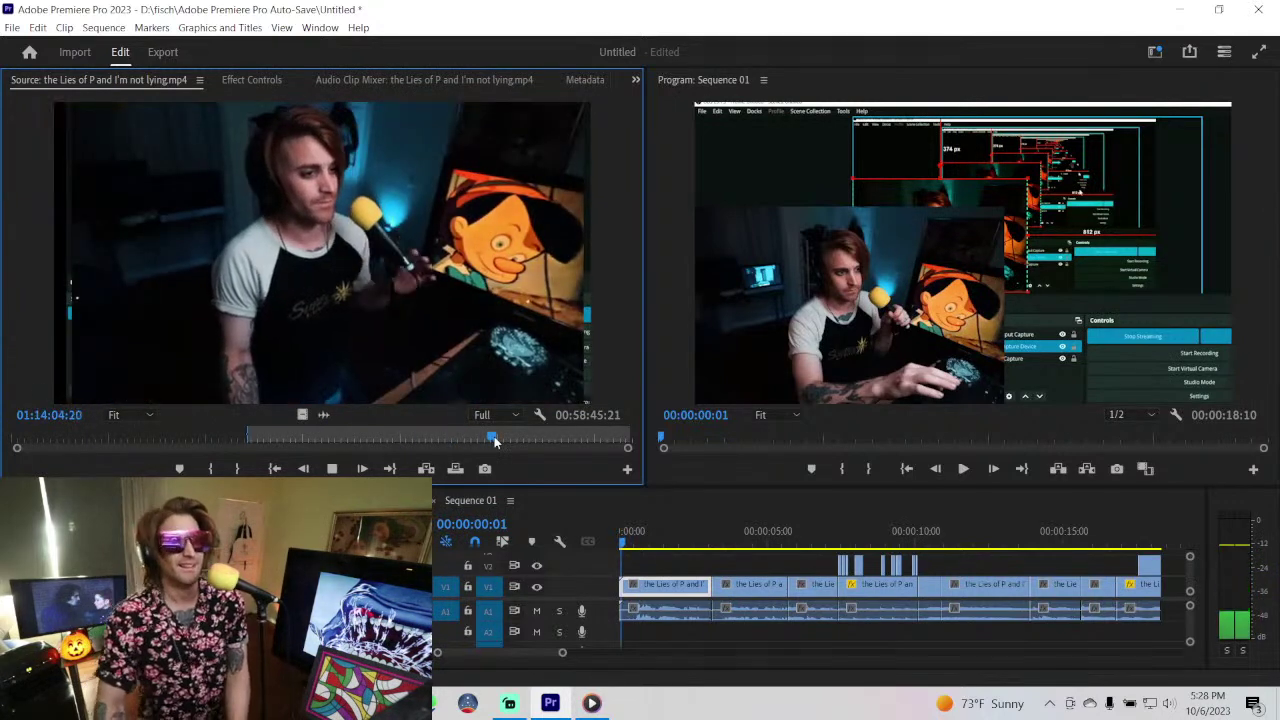
left_click(482, 437)
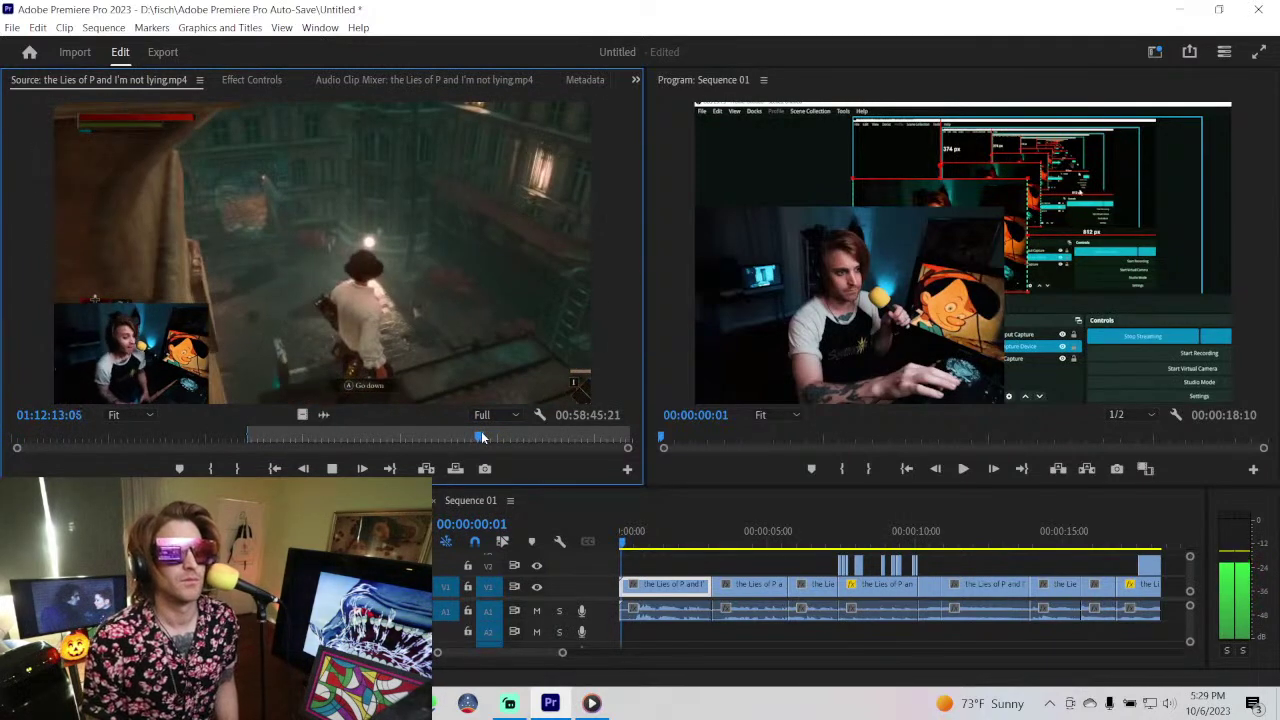
key("space")
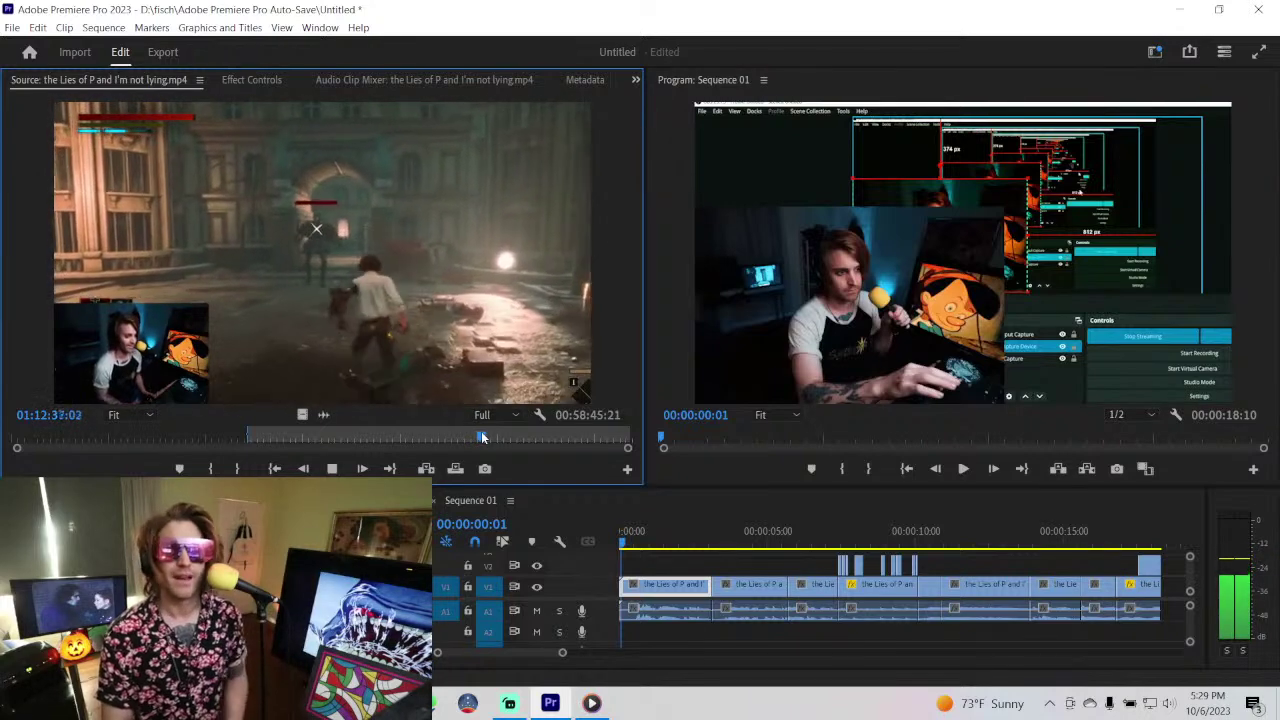
key("space")
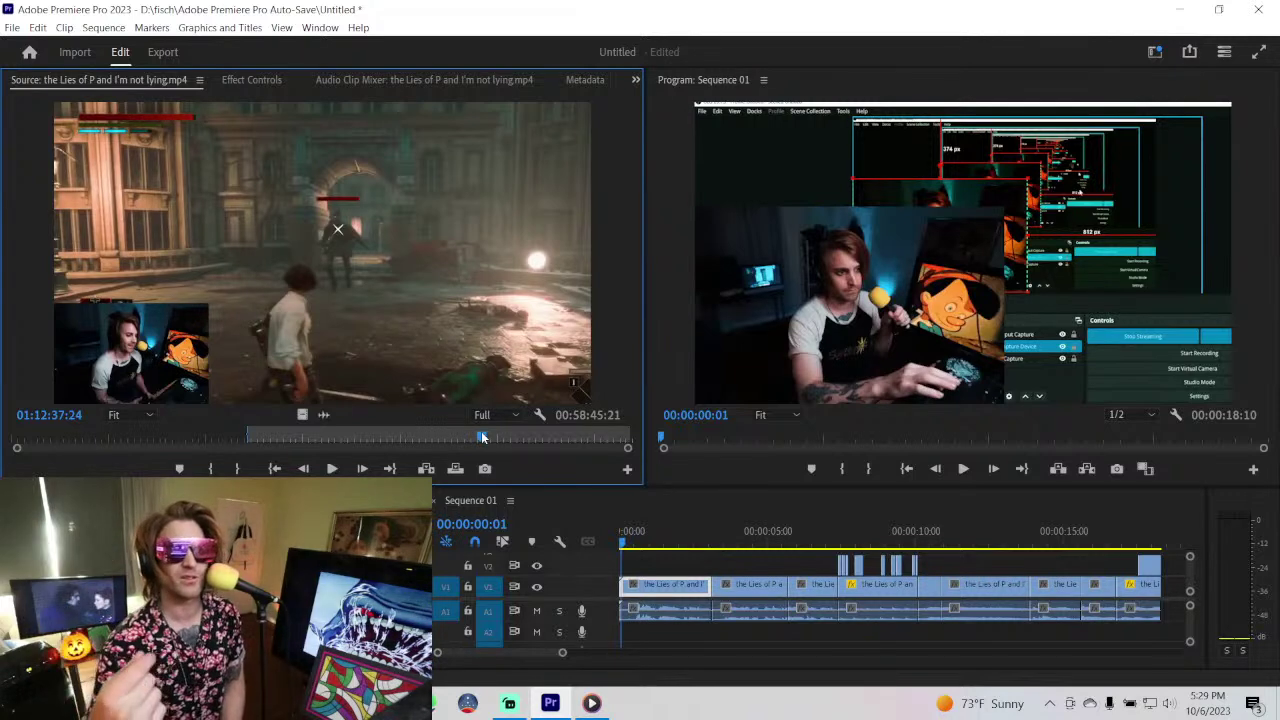
key("space")
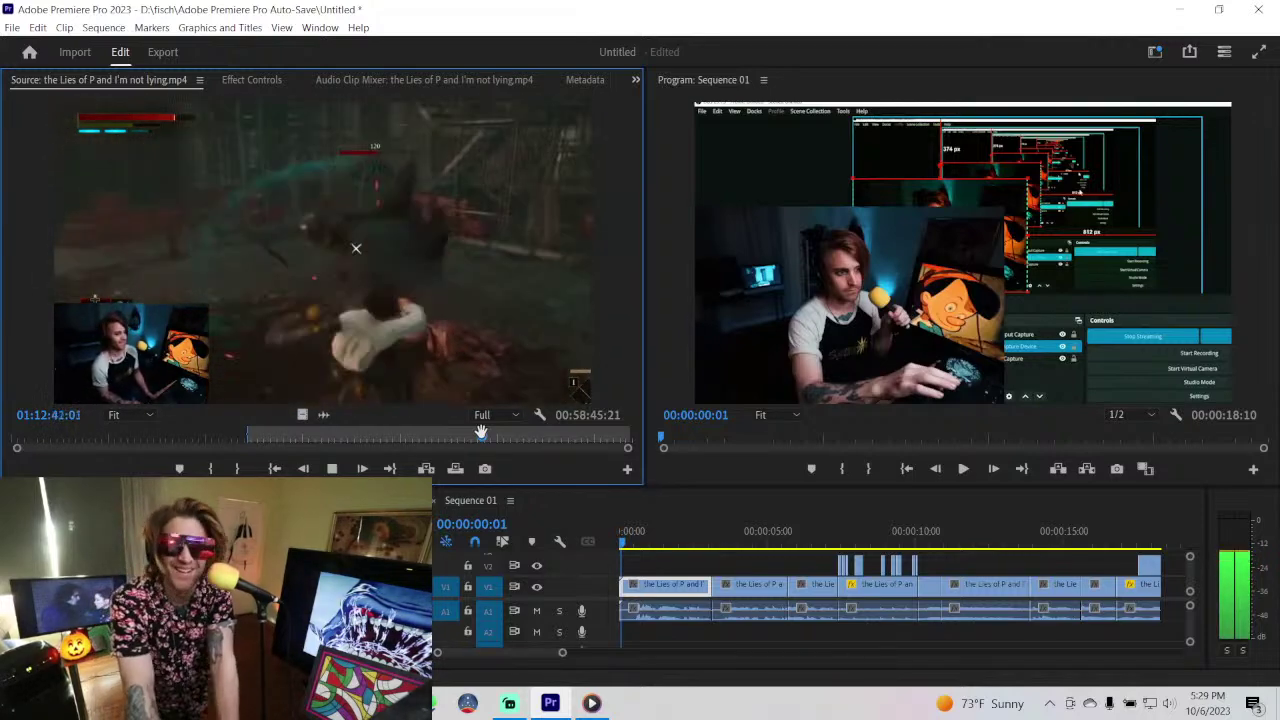
key("space")
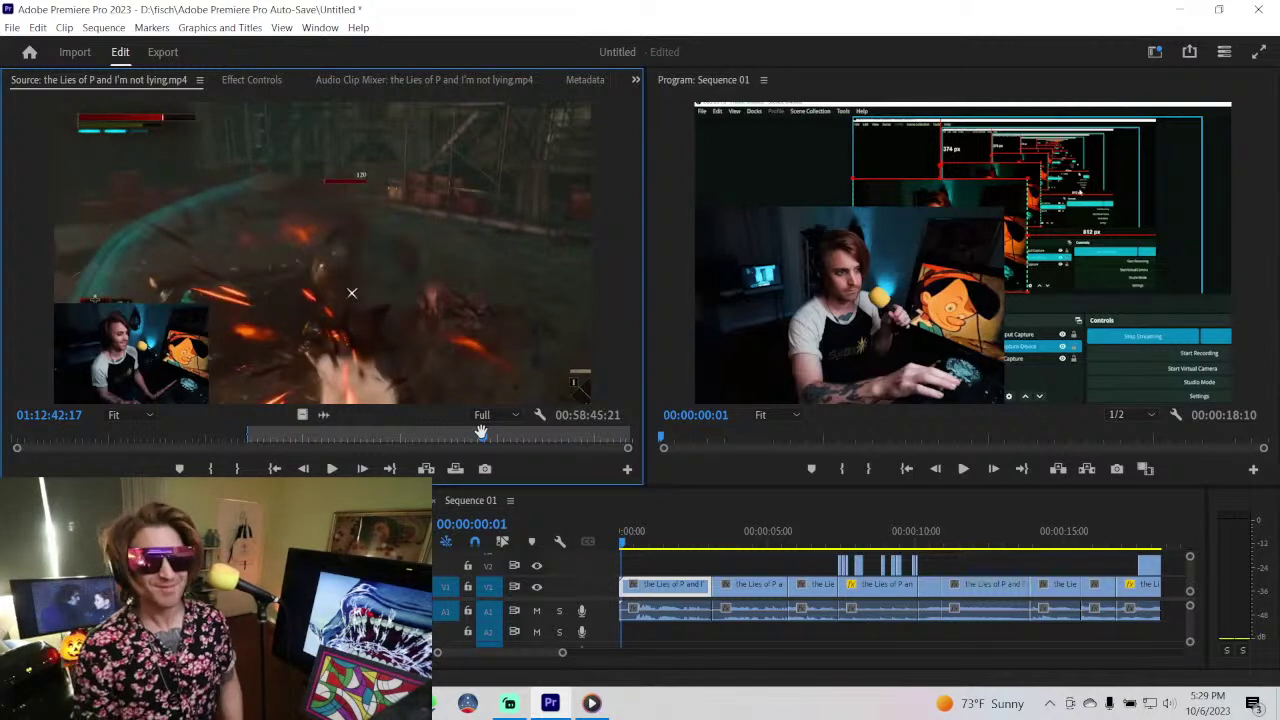
key("space")
key("space")
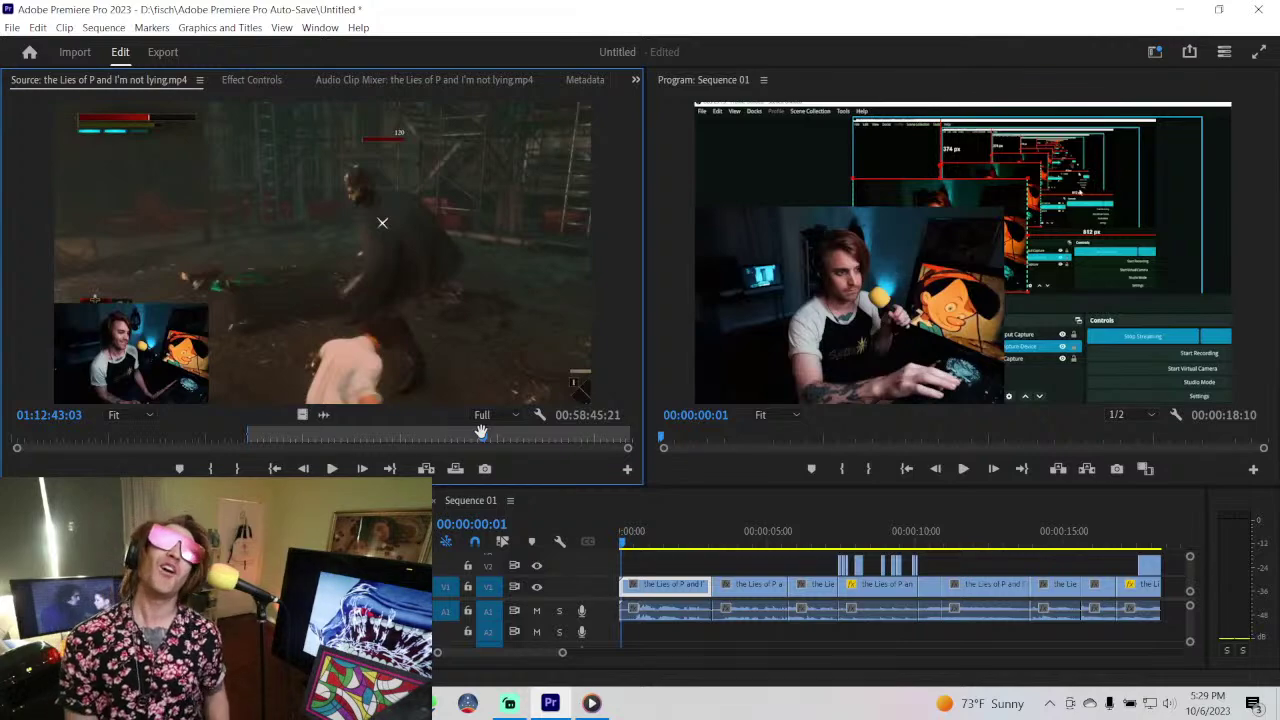
key("space")
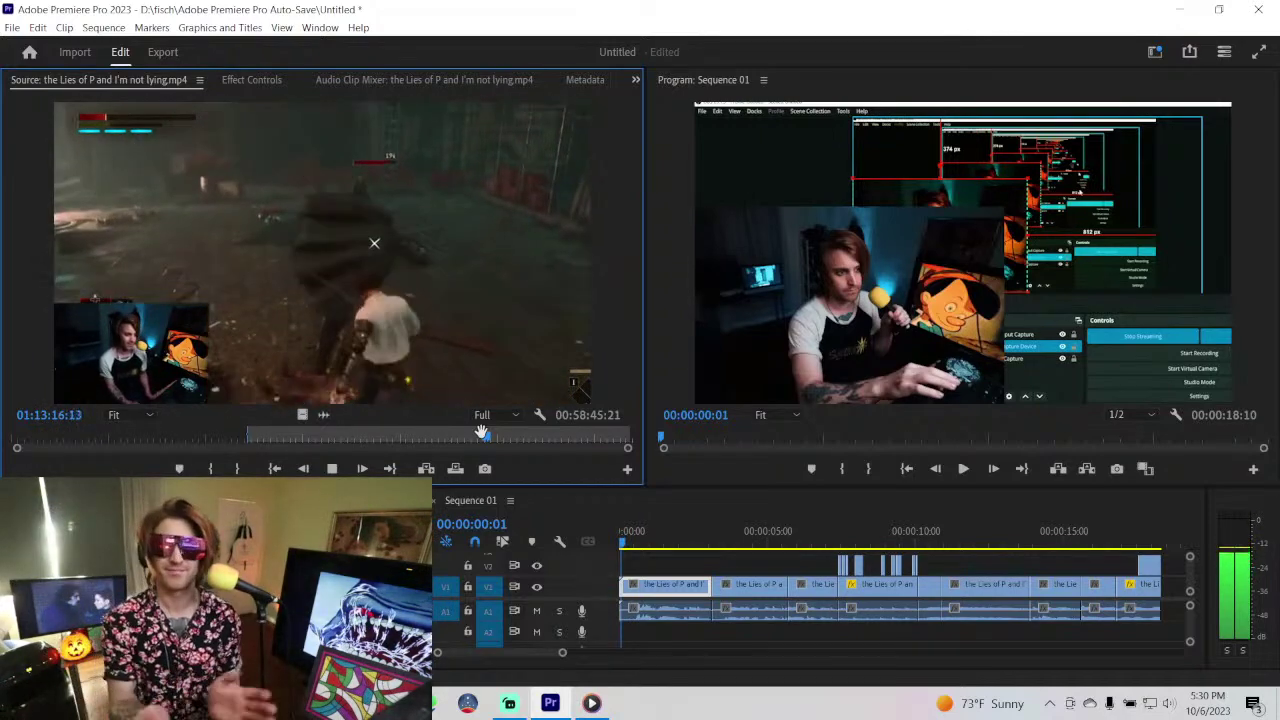
key("space")
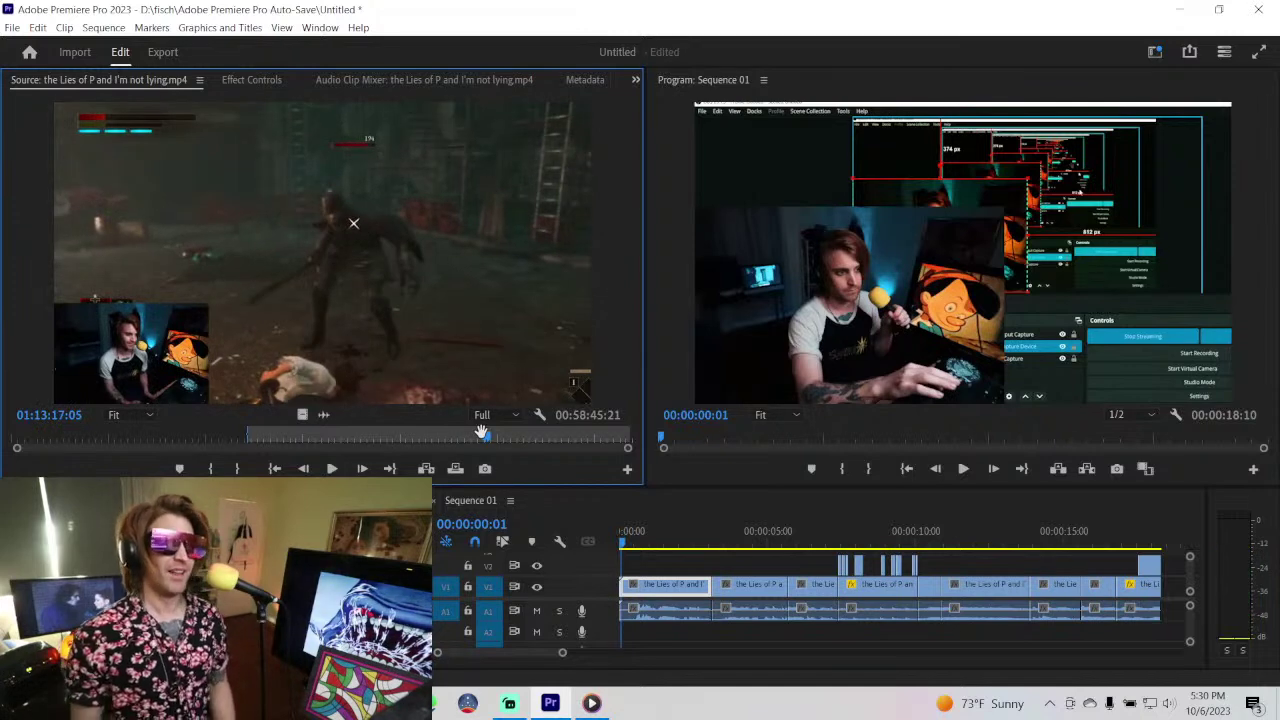
- Mark a one-second facecam outro near 01:14:58 with In and Out points
left_click_drag(482, 432, 500, 436)
key("space")
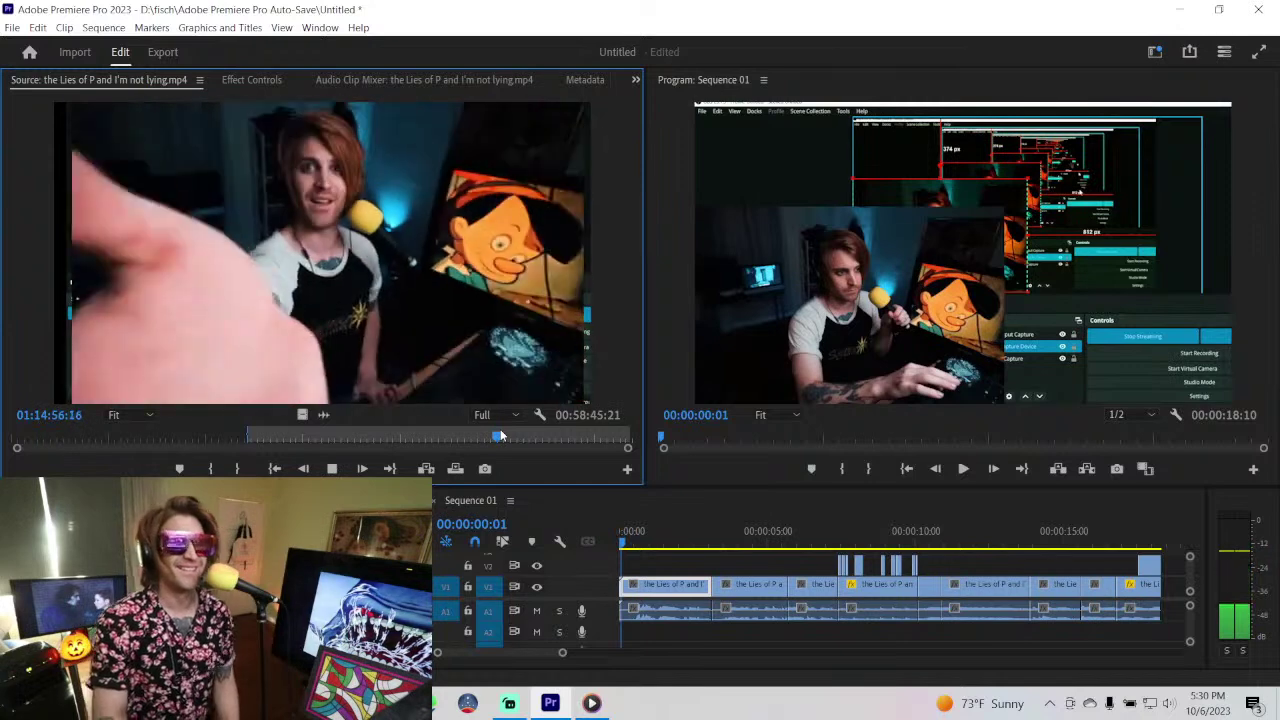
key("space")
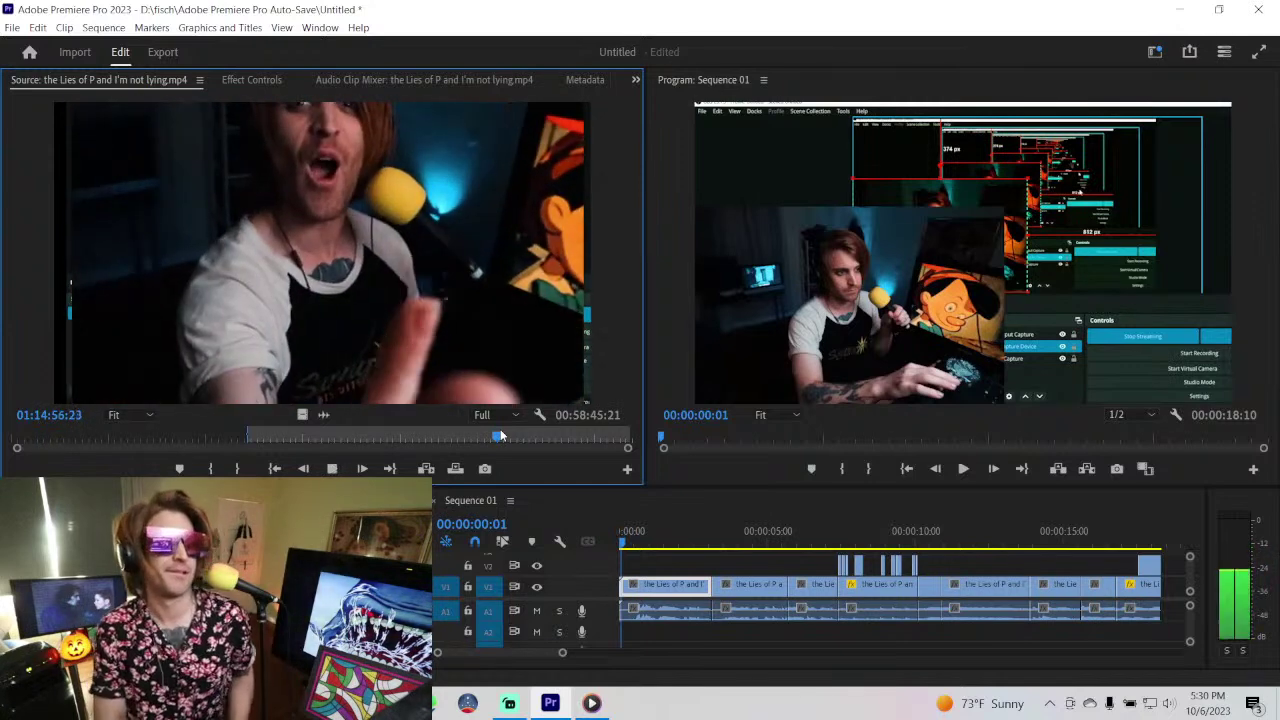
key("i")
key("space")
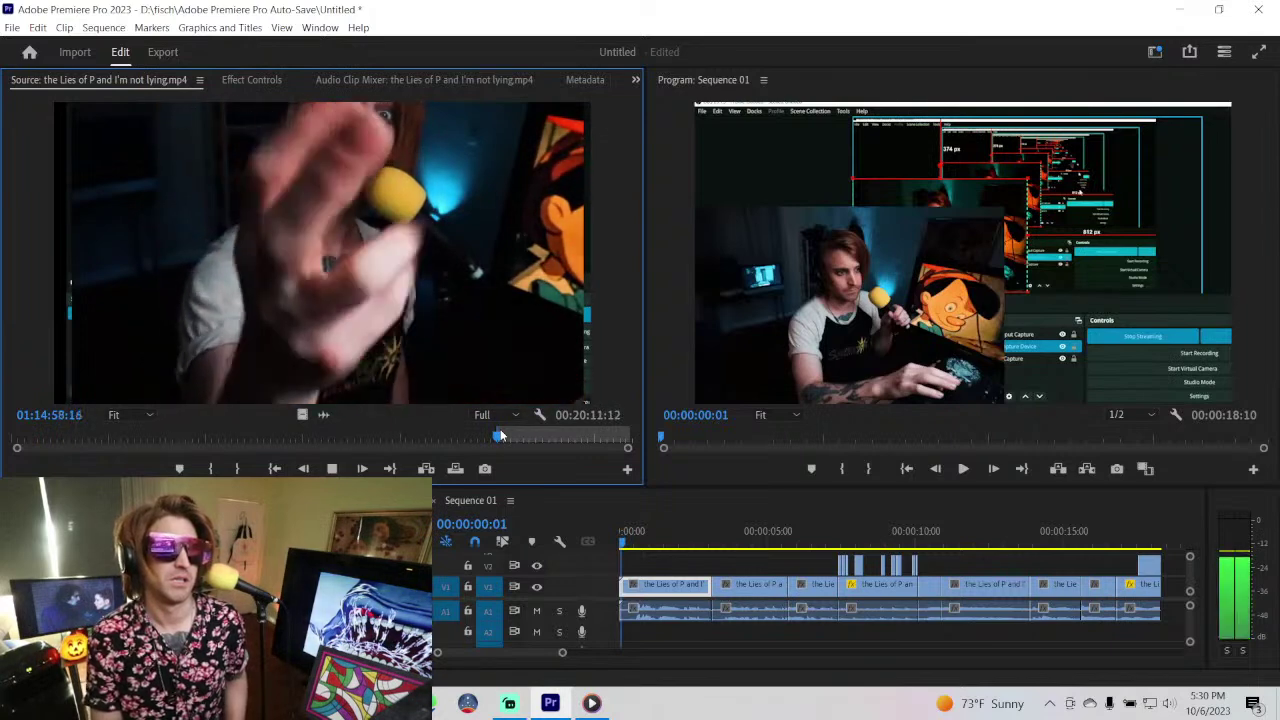
key("o")
key("space")
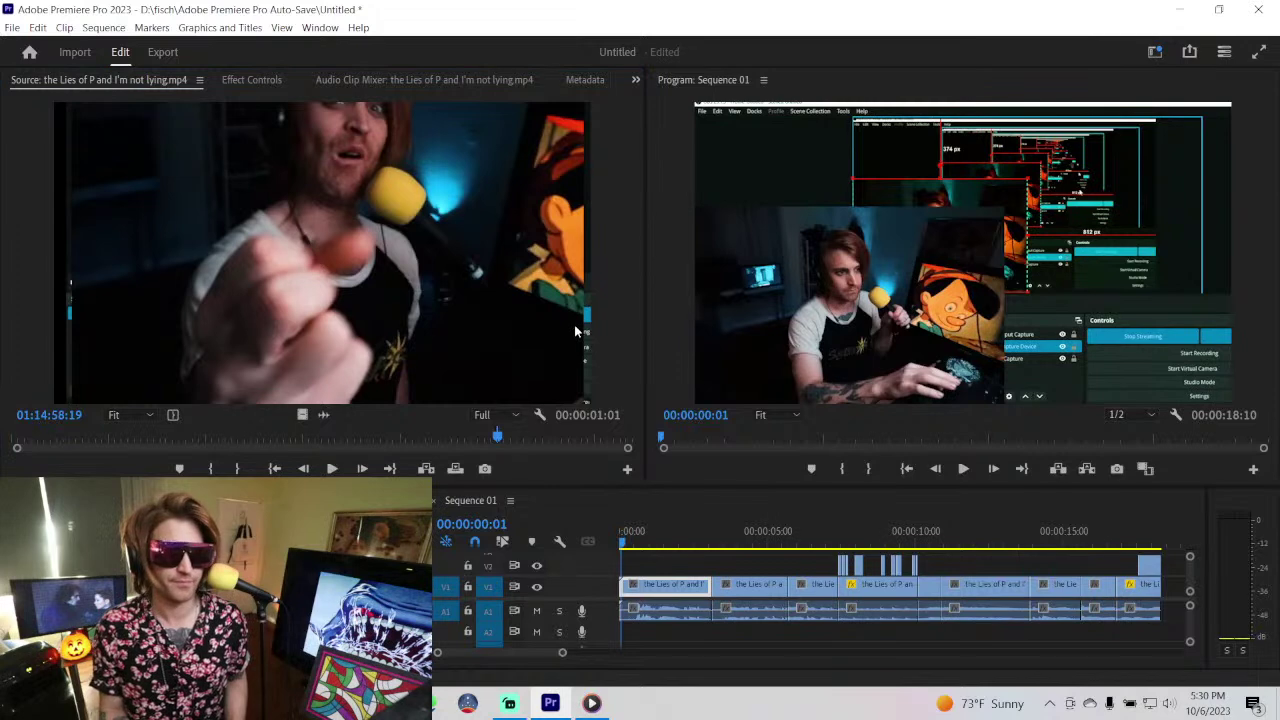
- Append the marked outro to the end of Sequence 01, extending it to 19:11
left_click_drag(893, 430, 890, 432)
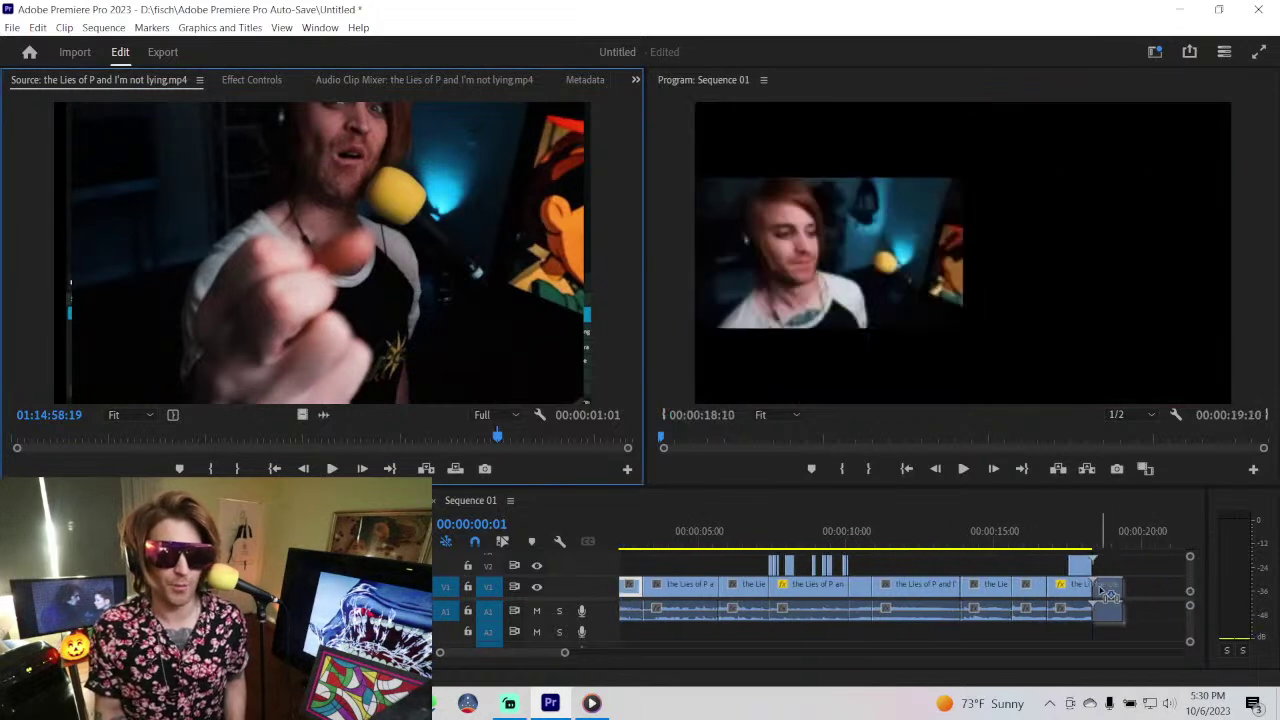
left_click(426, 347)
key("space")
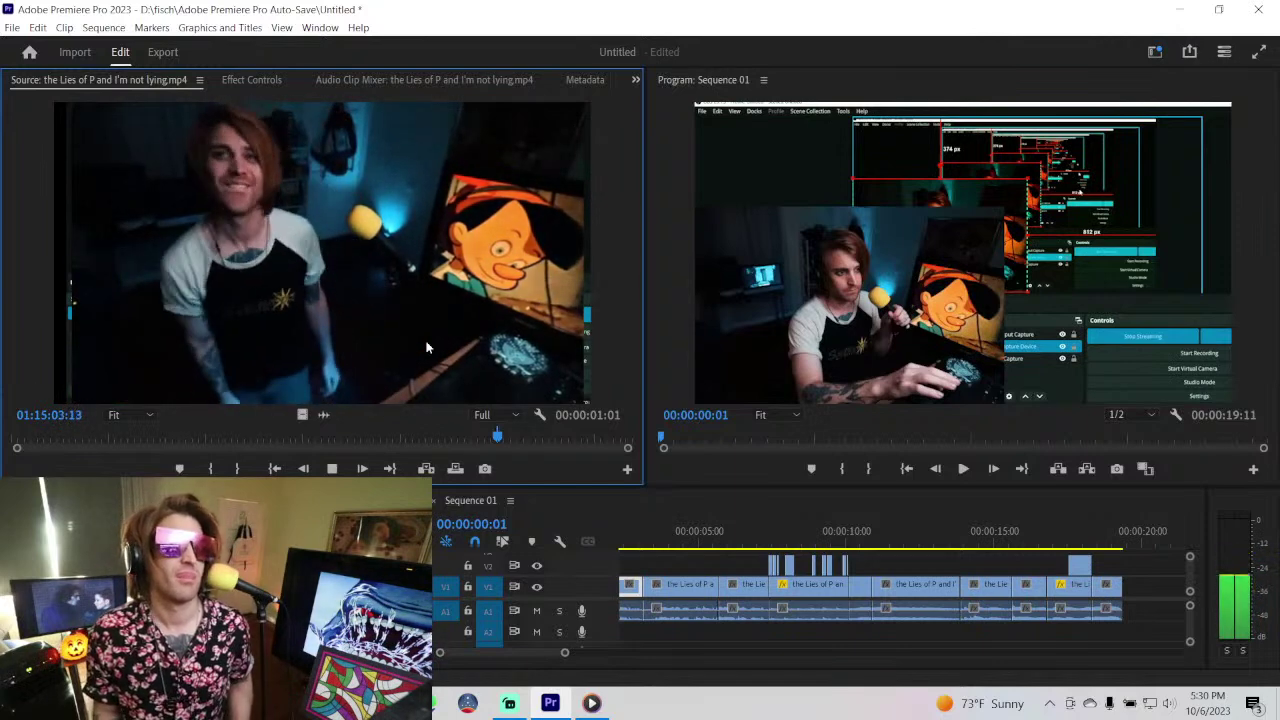
key("space")
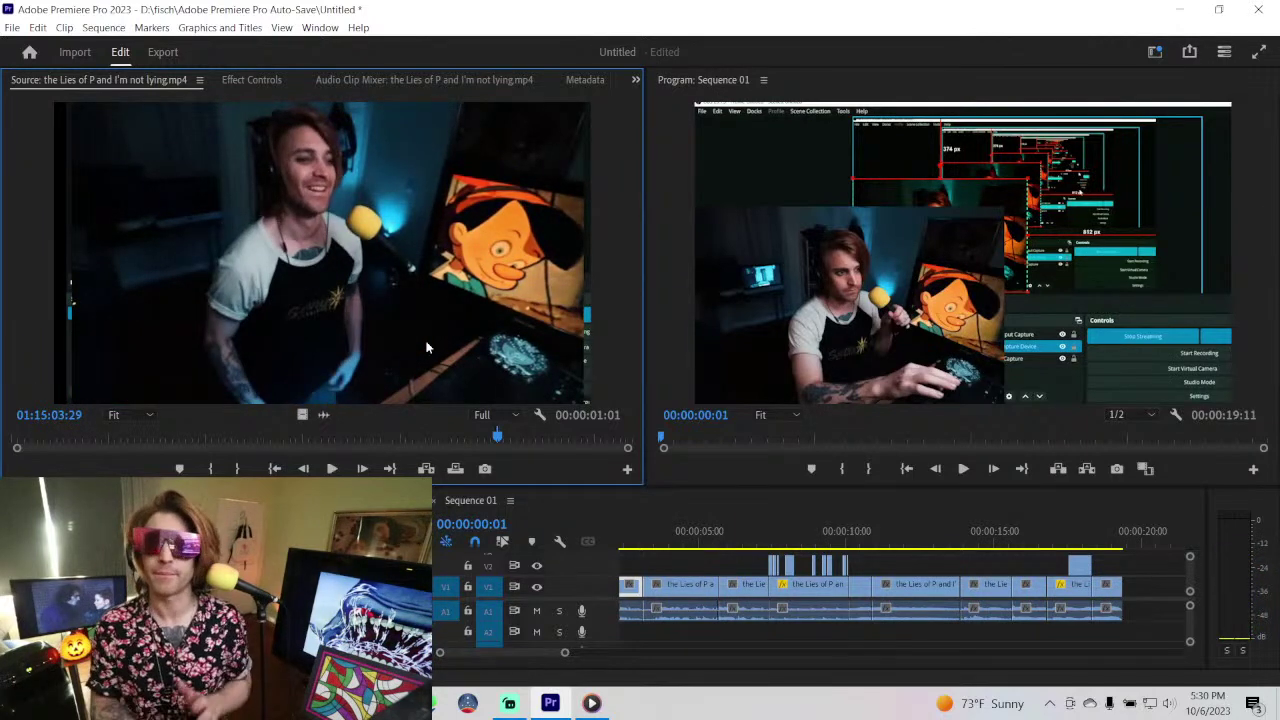
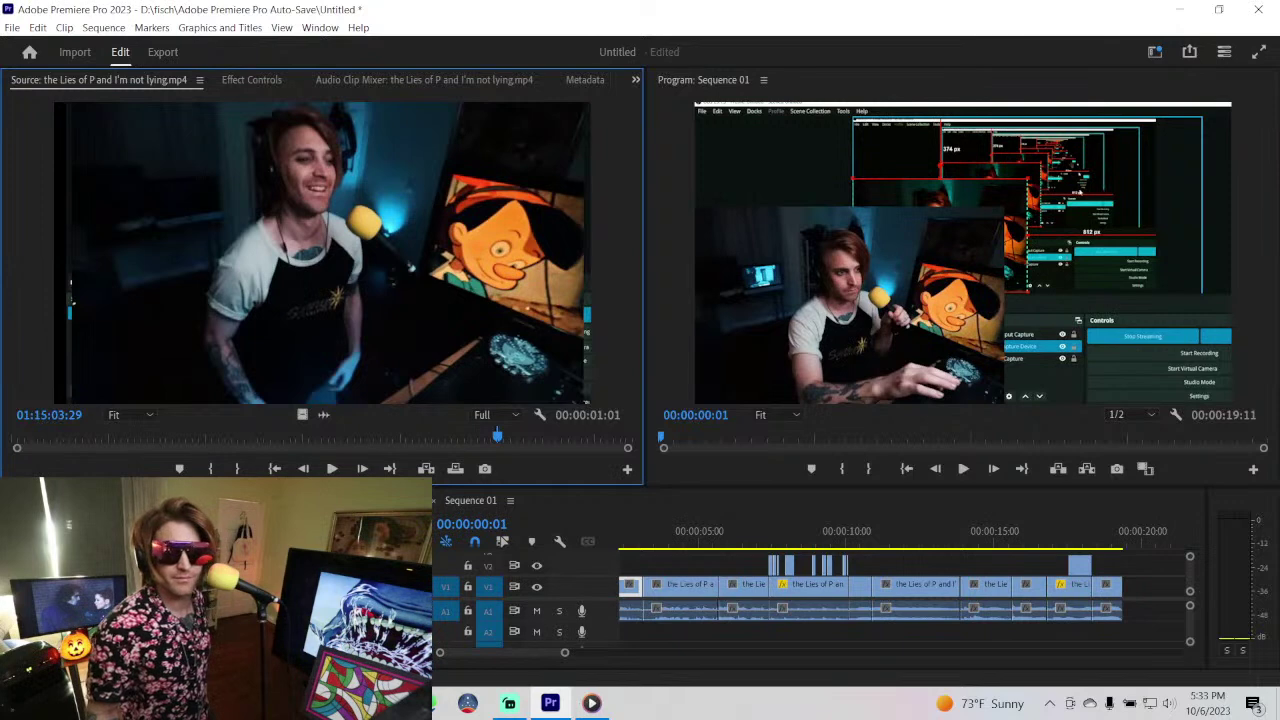
- Play the stream recording from 01:15:03, pausing at 01:17:15 and 01:17:18:18
key("space")
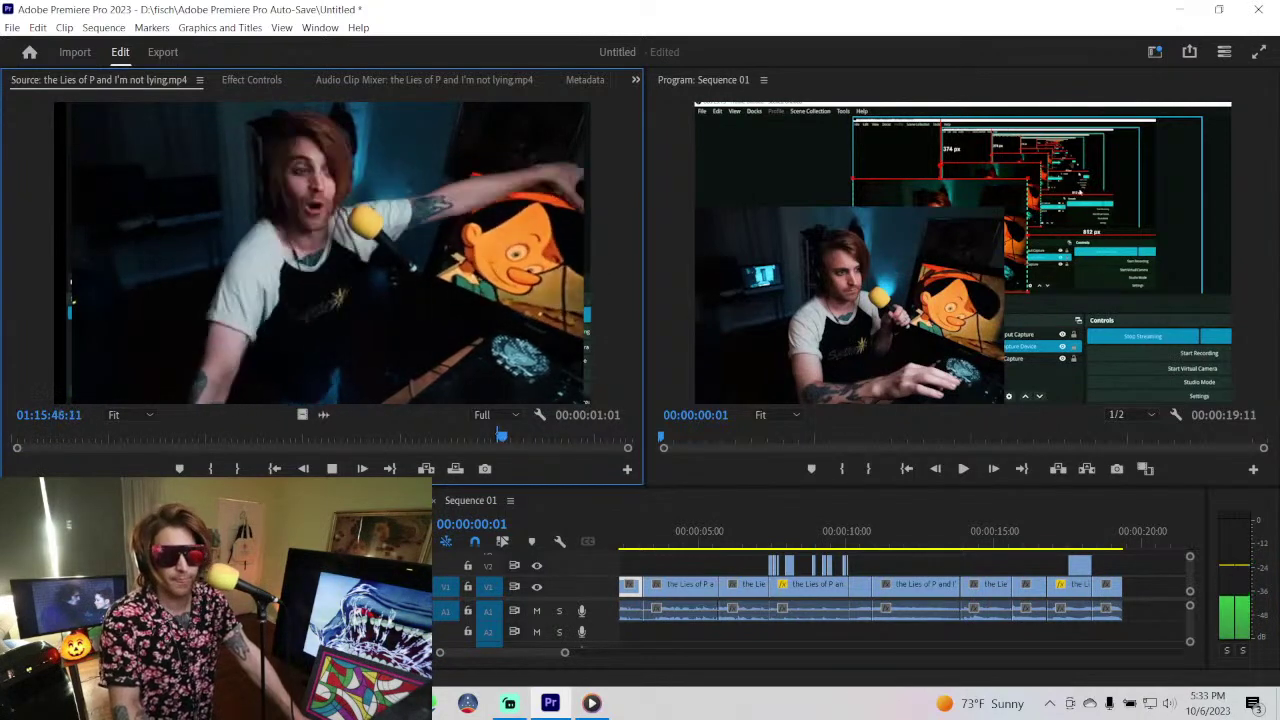
key("space")
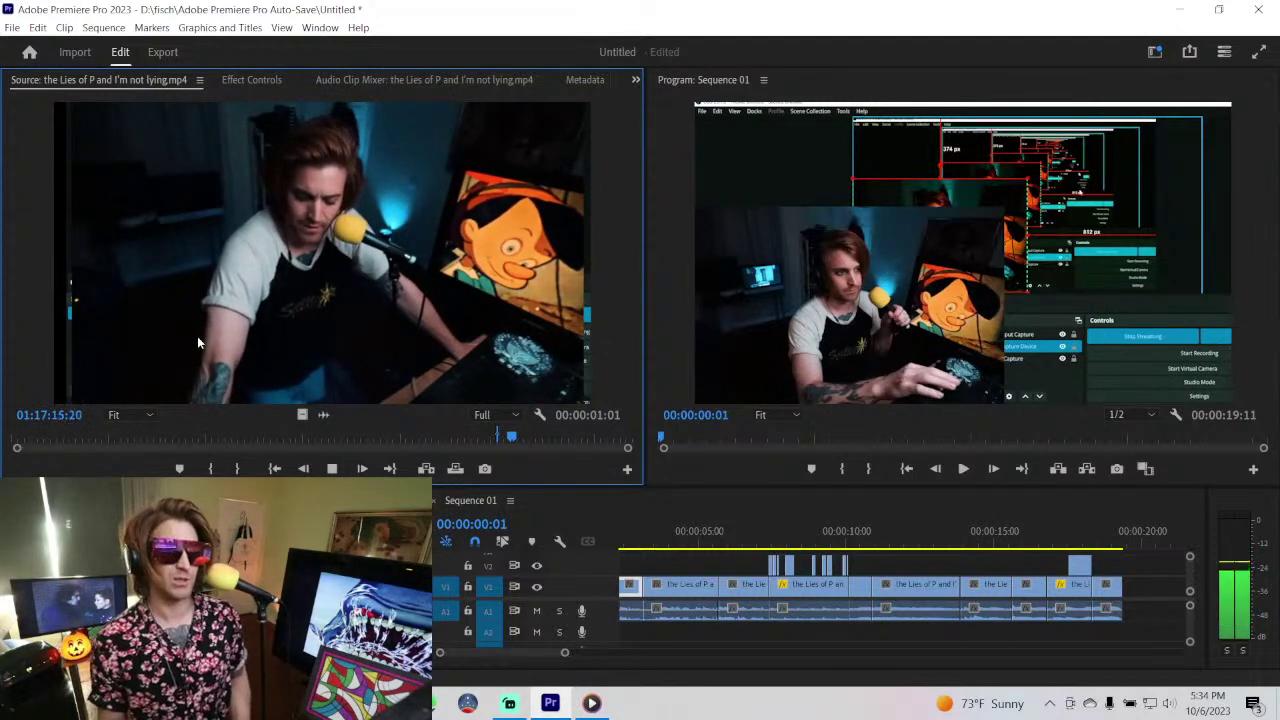
key("space")
key("space")
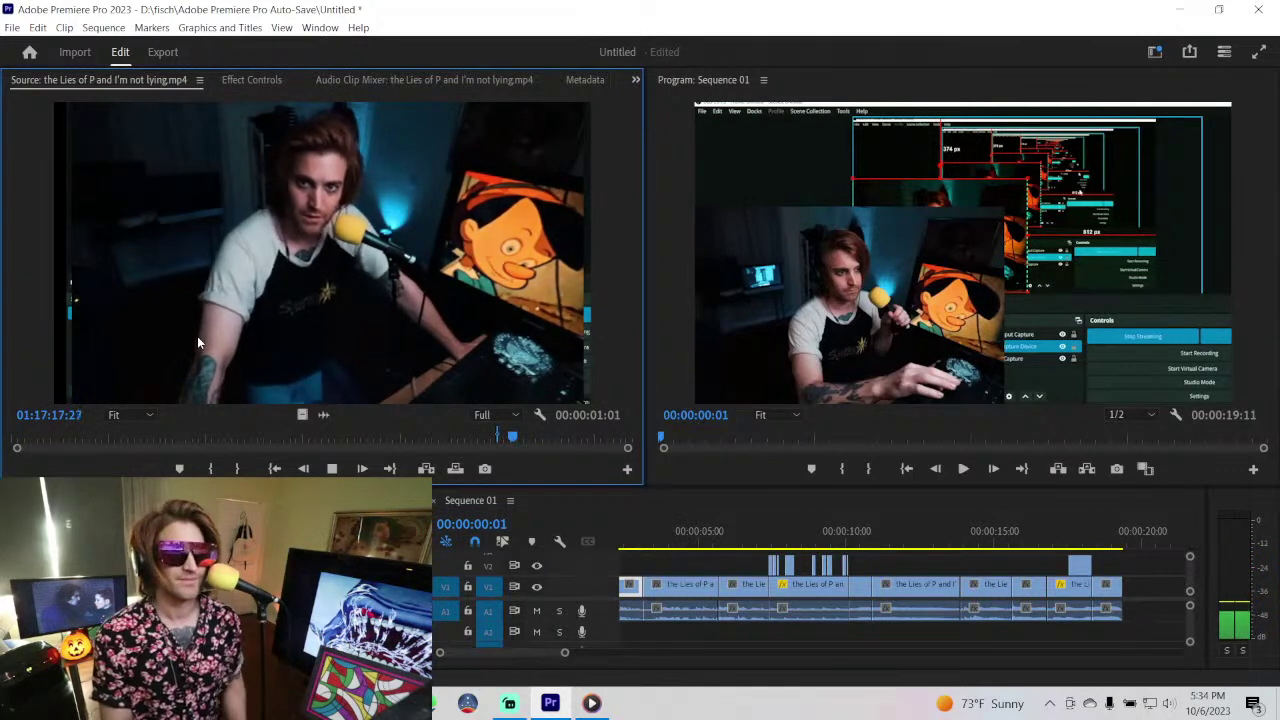
key("space")
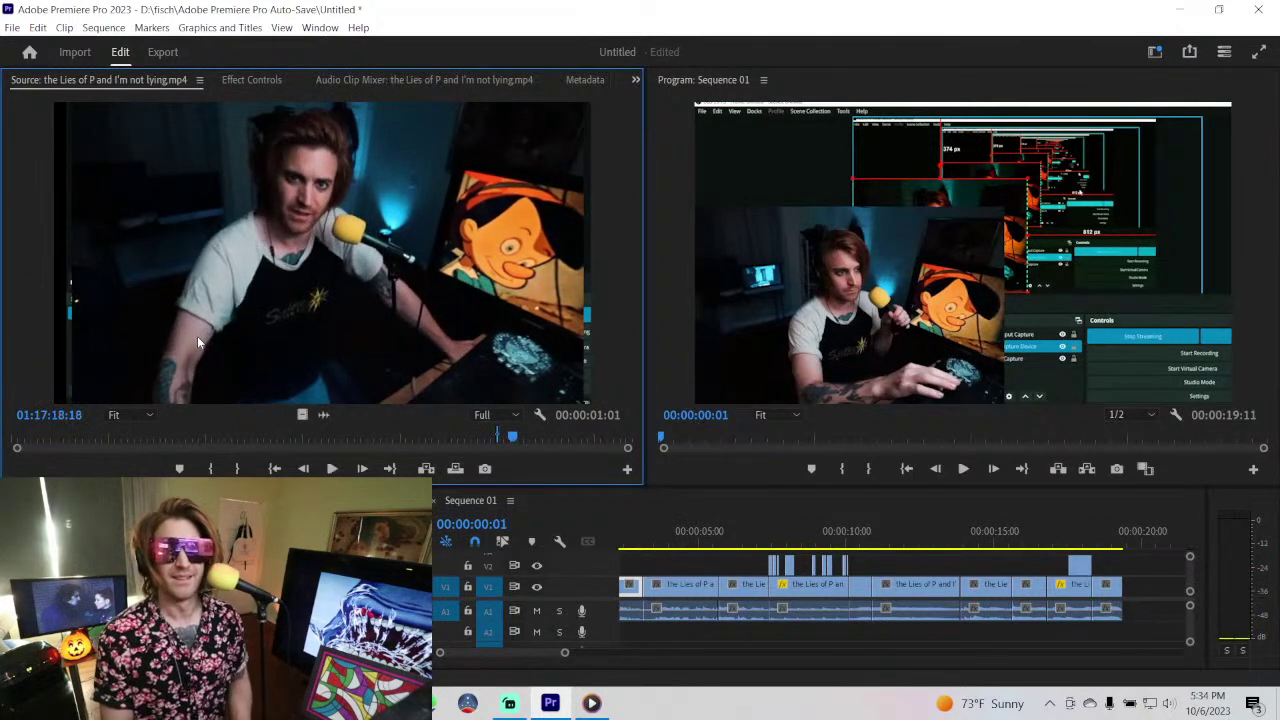
key("space")
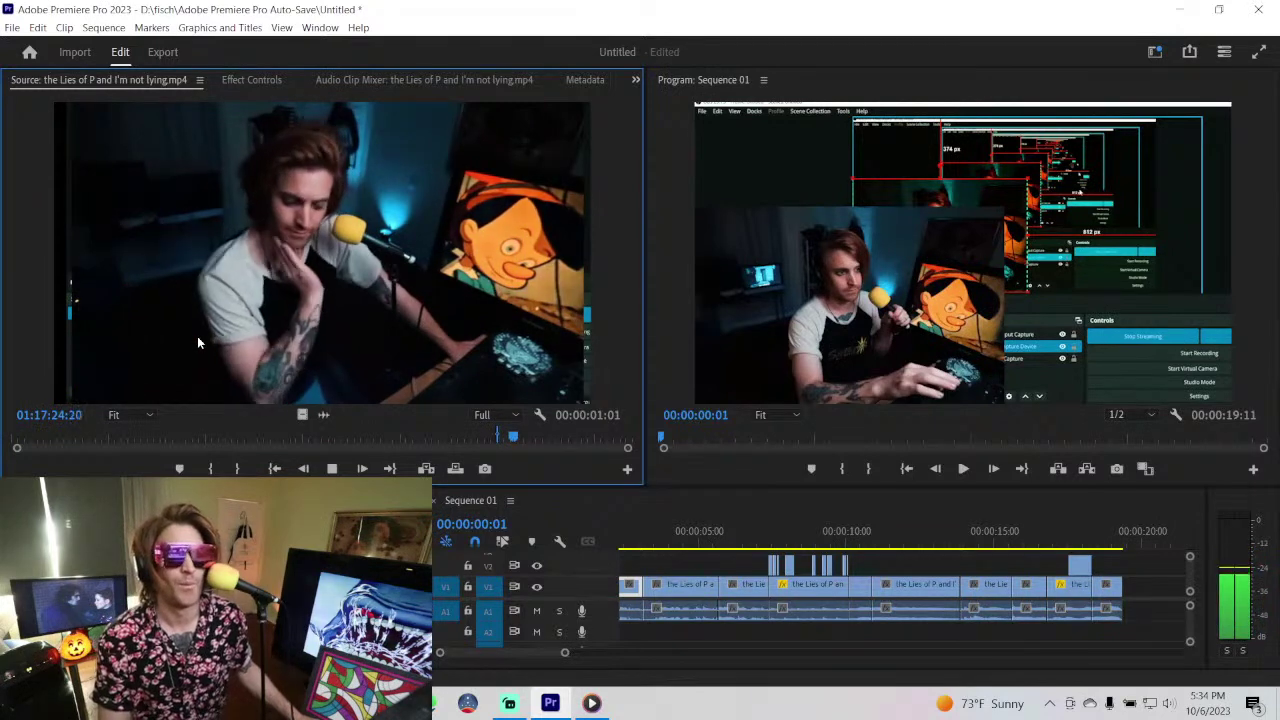
- Shuttle forward past 01:18:16 and 01:18:51 toward the YouTube browsing footage at 01:20:11
key("l")
key("l")
key("l")
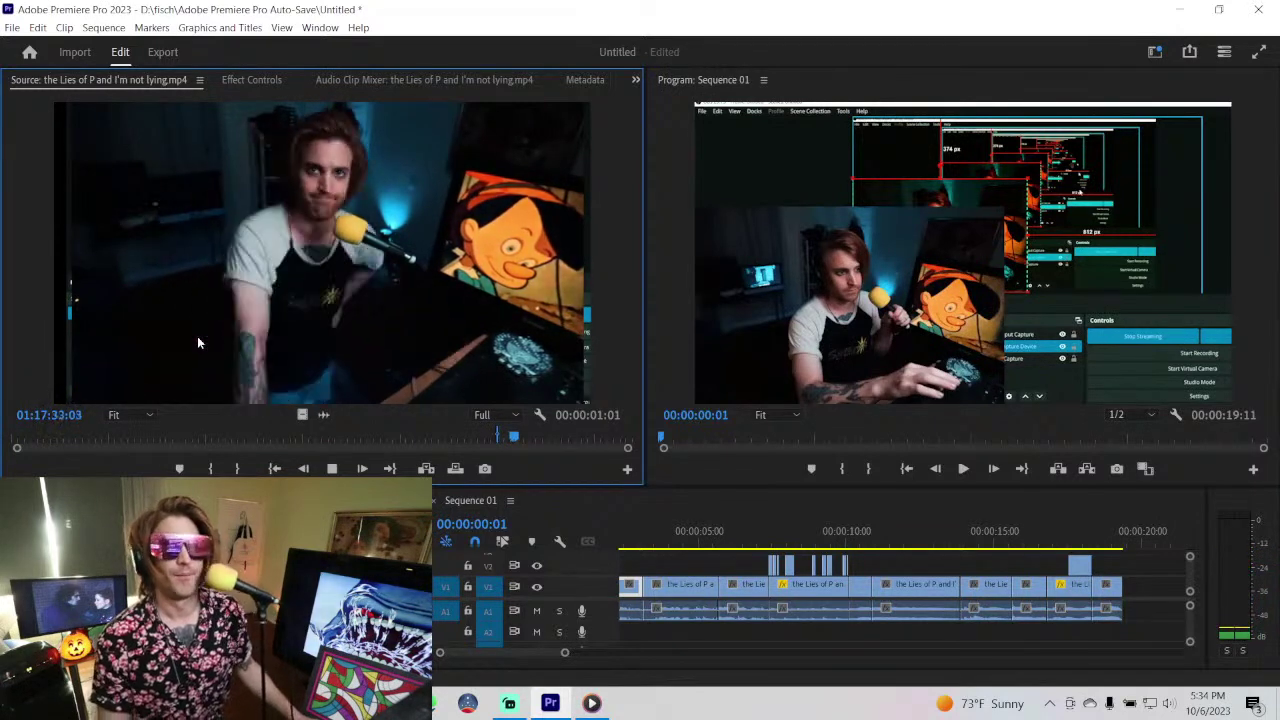
key("k")
key("l")
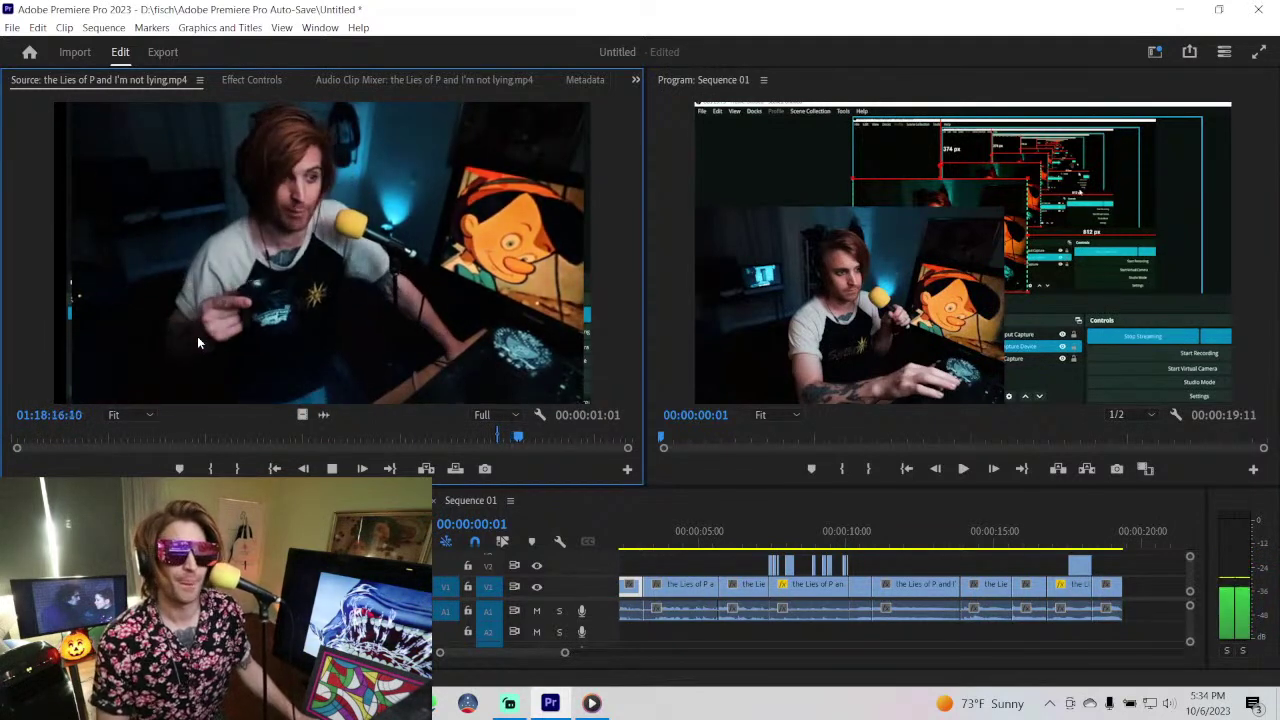
key("l")
key("l")
key("l")
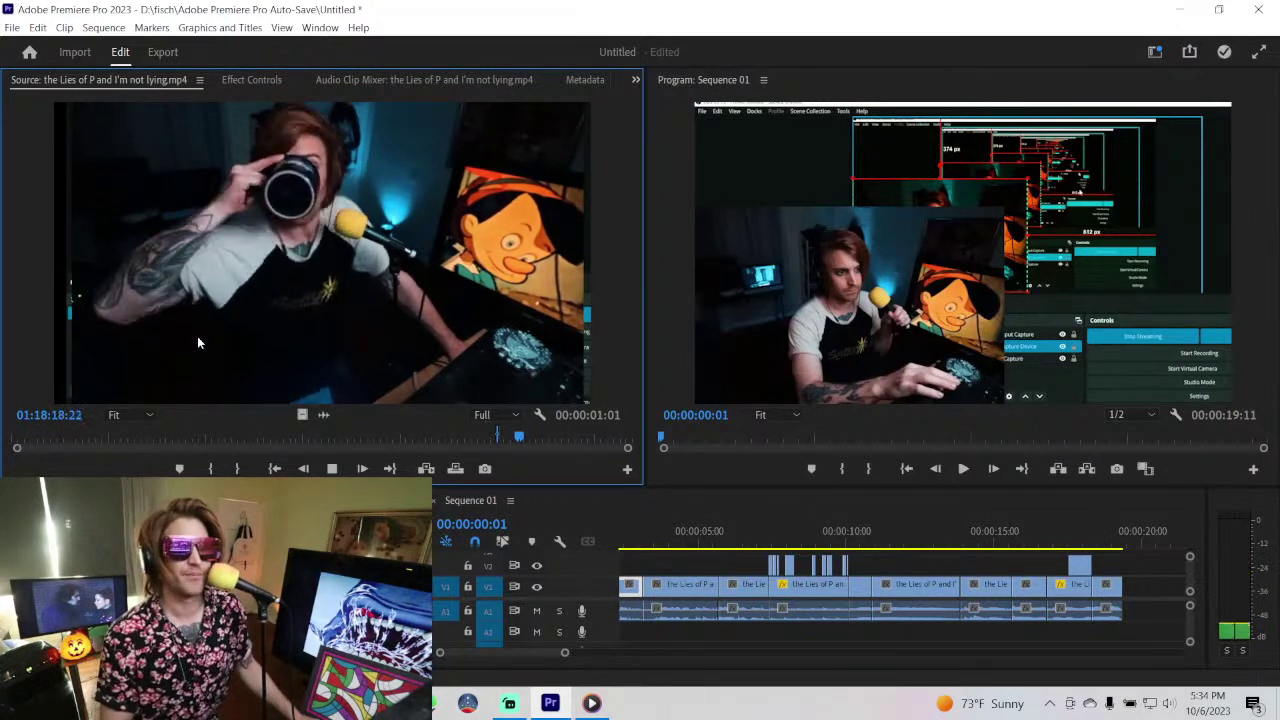
key("k")
key("l")
key("l")
key("l")
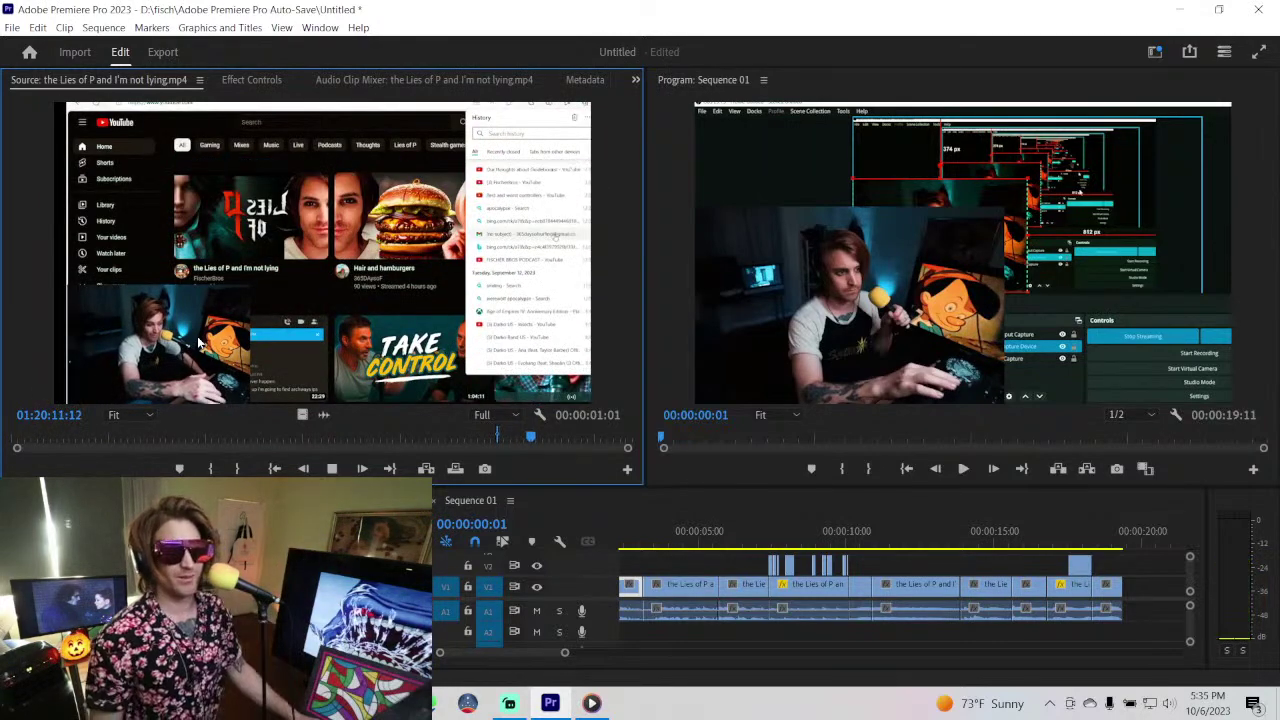
key("k")
key("grave")
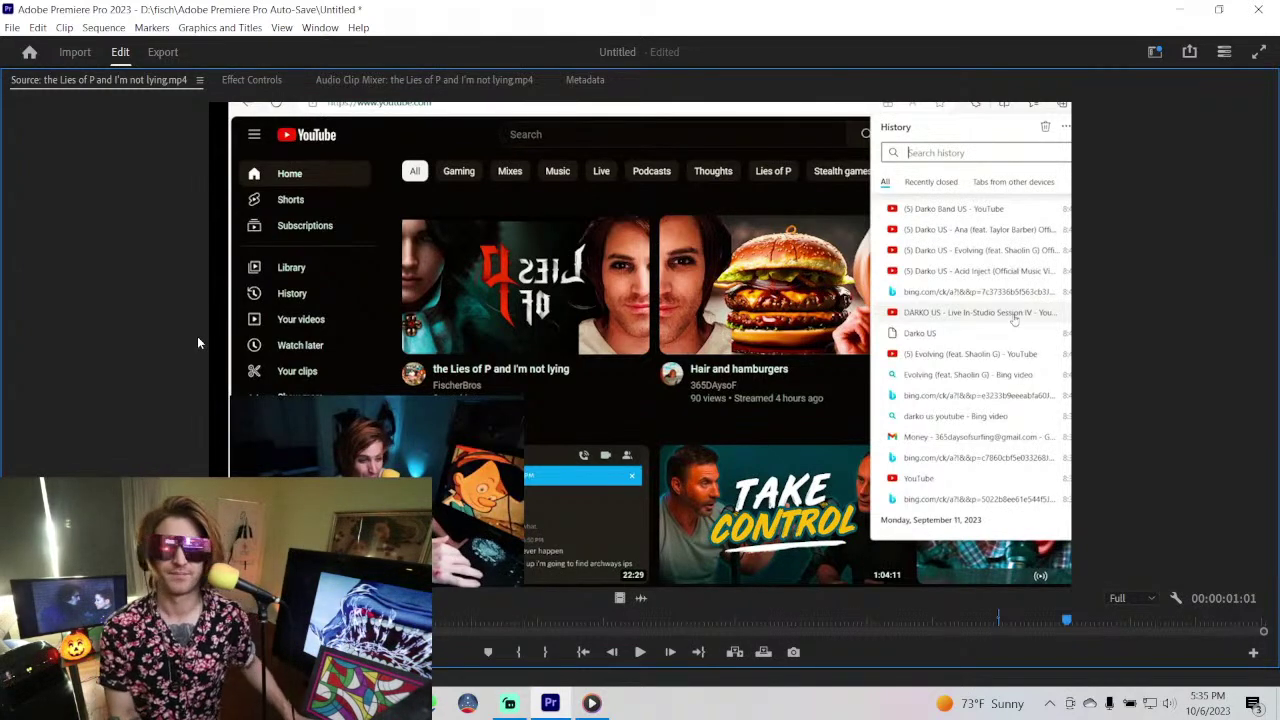
key("space")
key("grave")
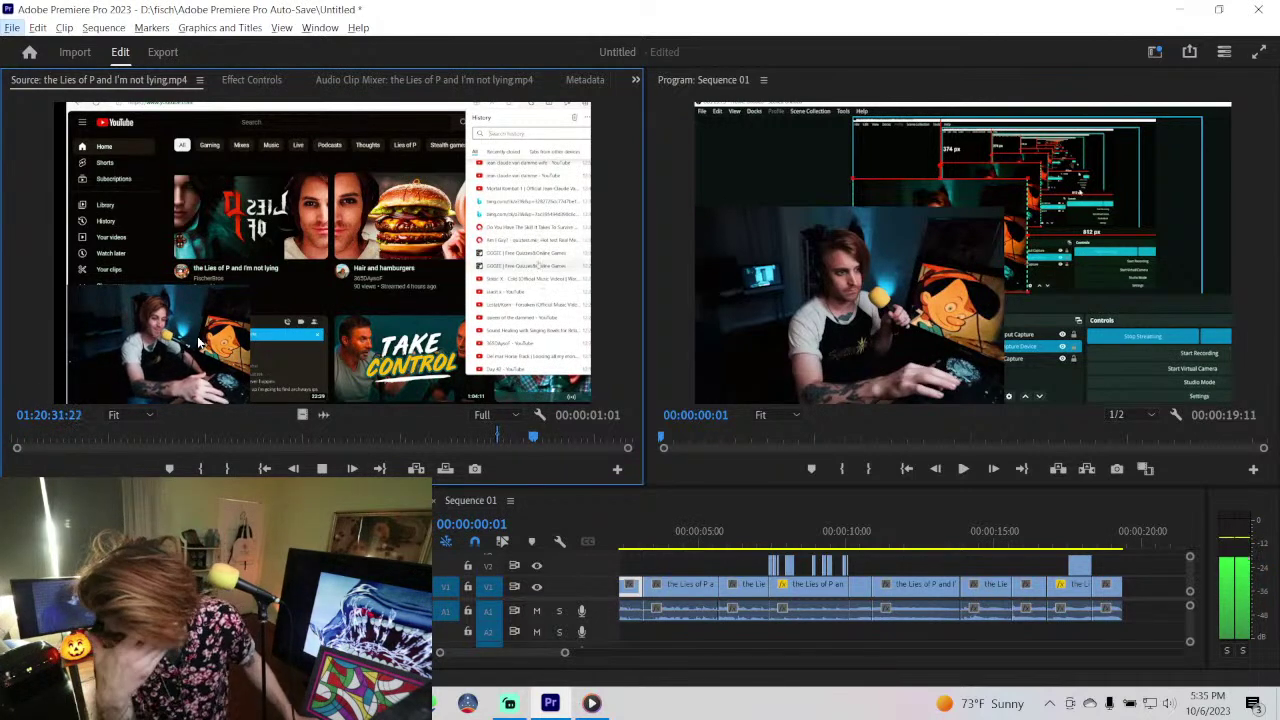
key("alt+space")
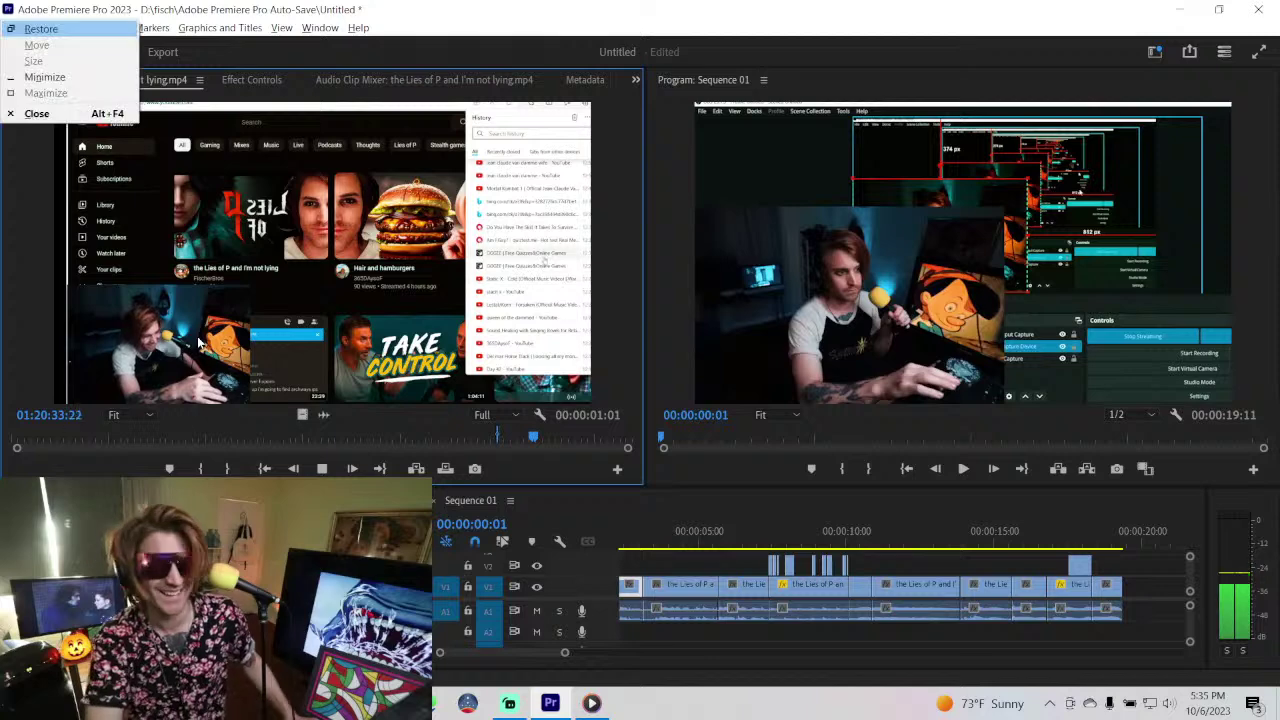
key("Escape")
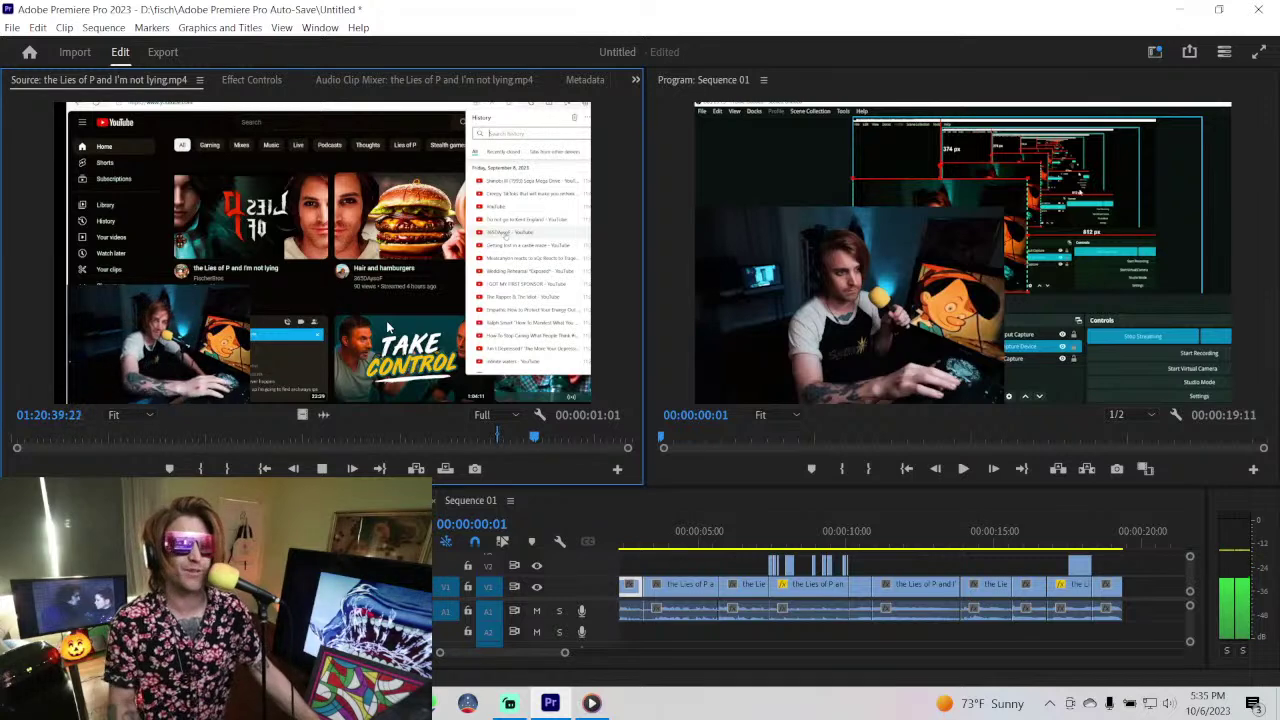
key("space")
key("space")
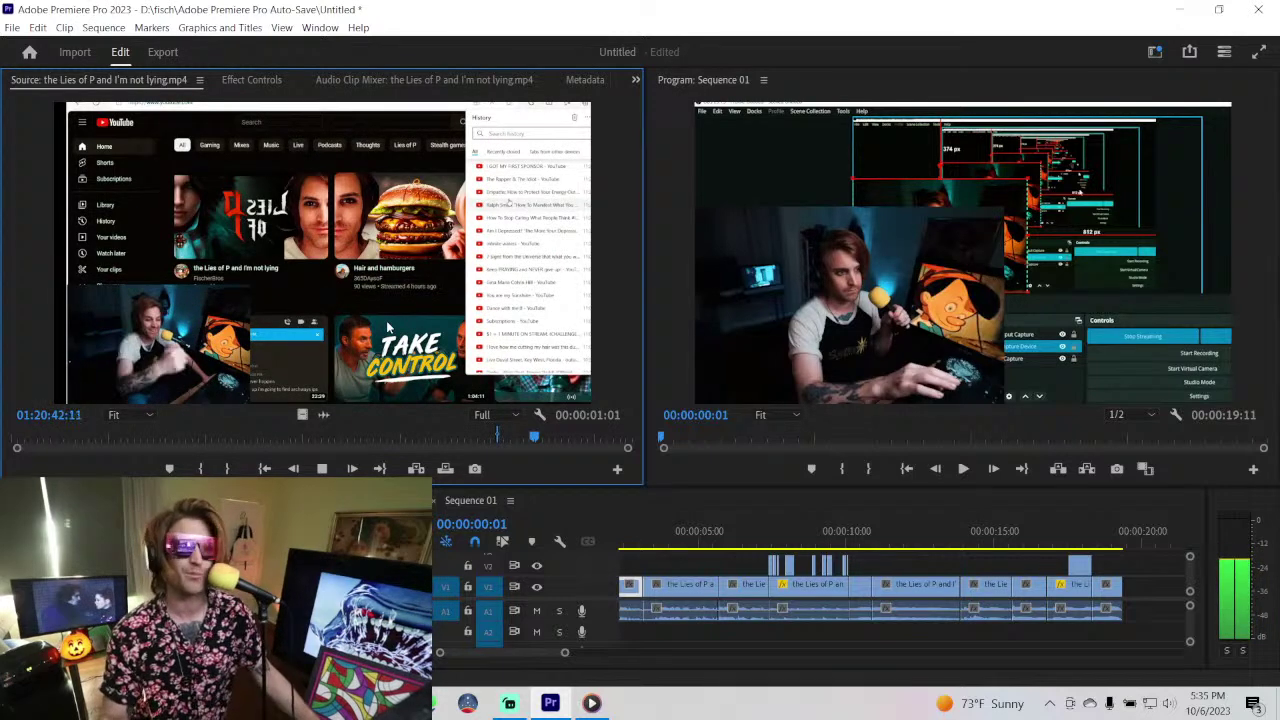
key("space")
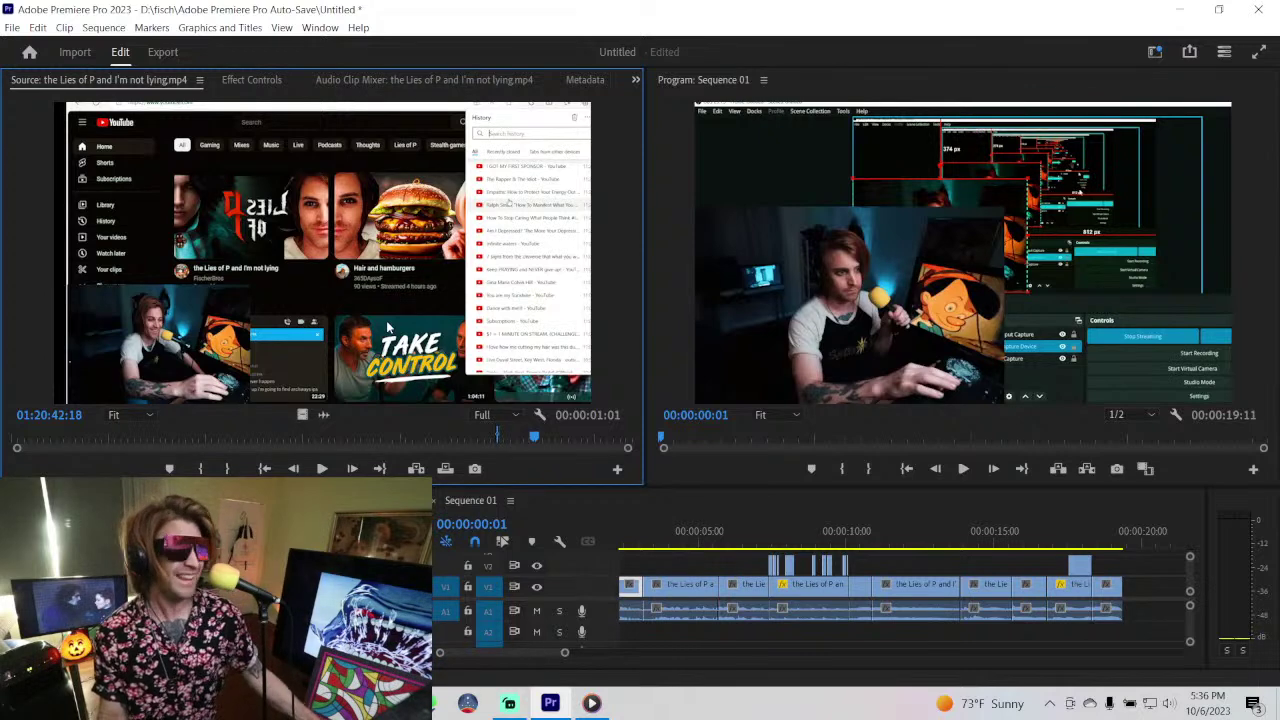
key("space")
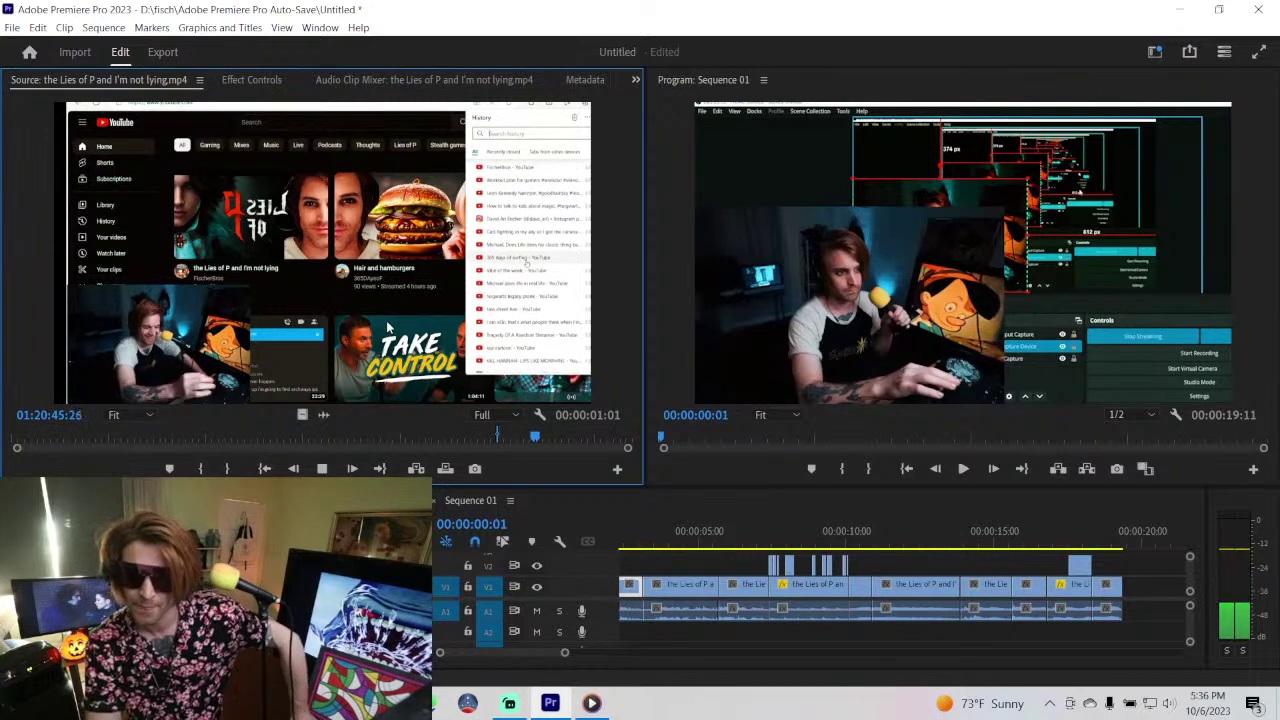
key("space")
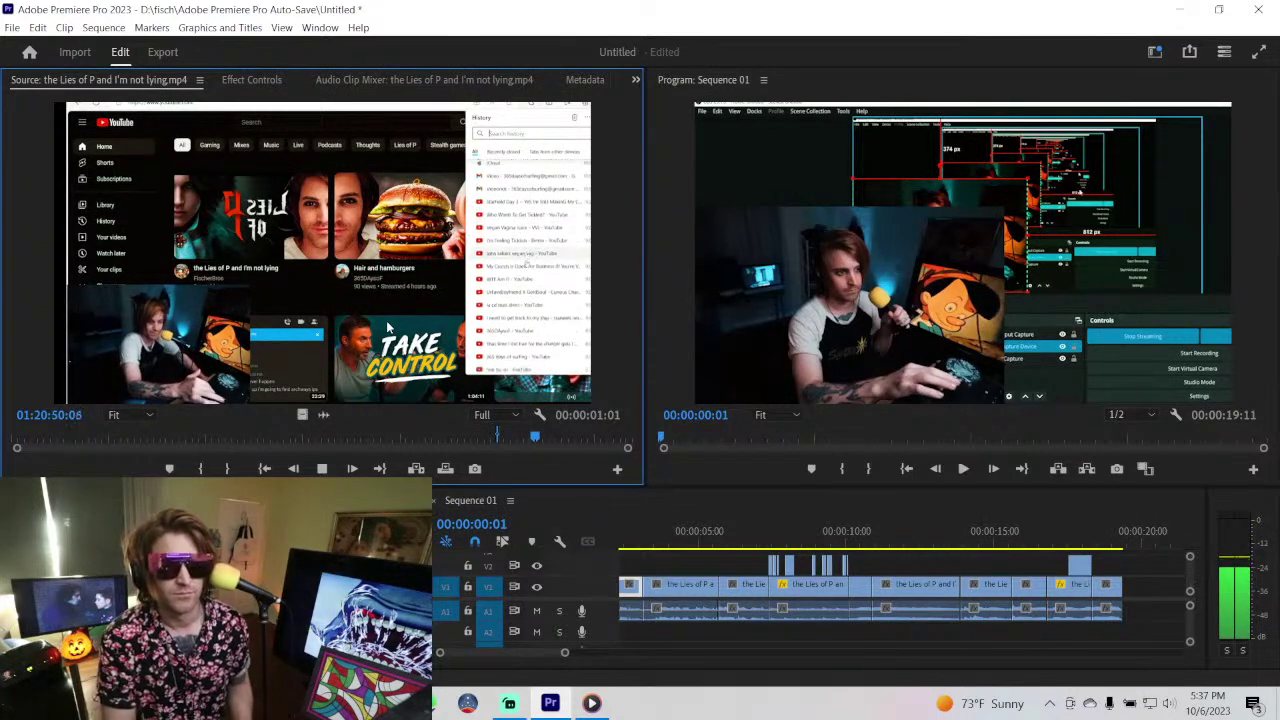
key("k")
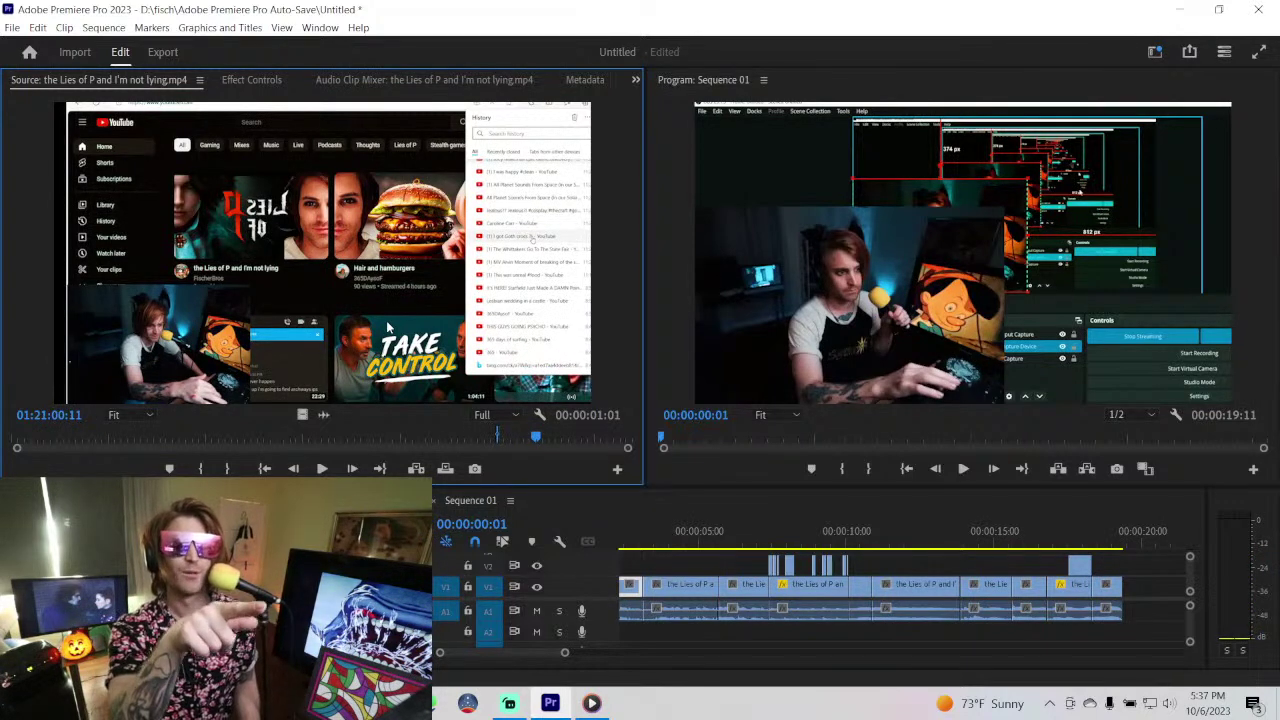
key("grave")
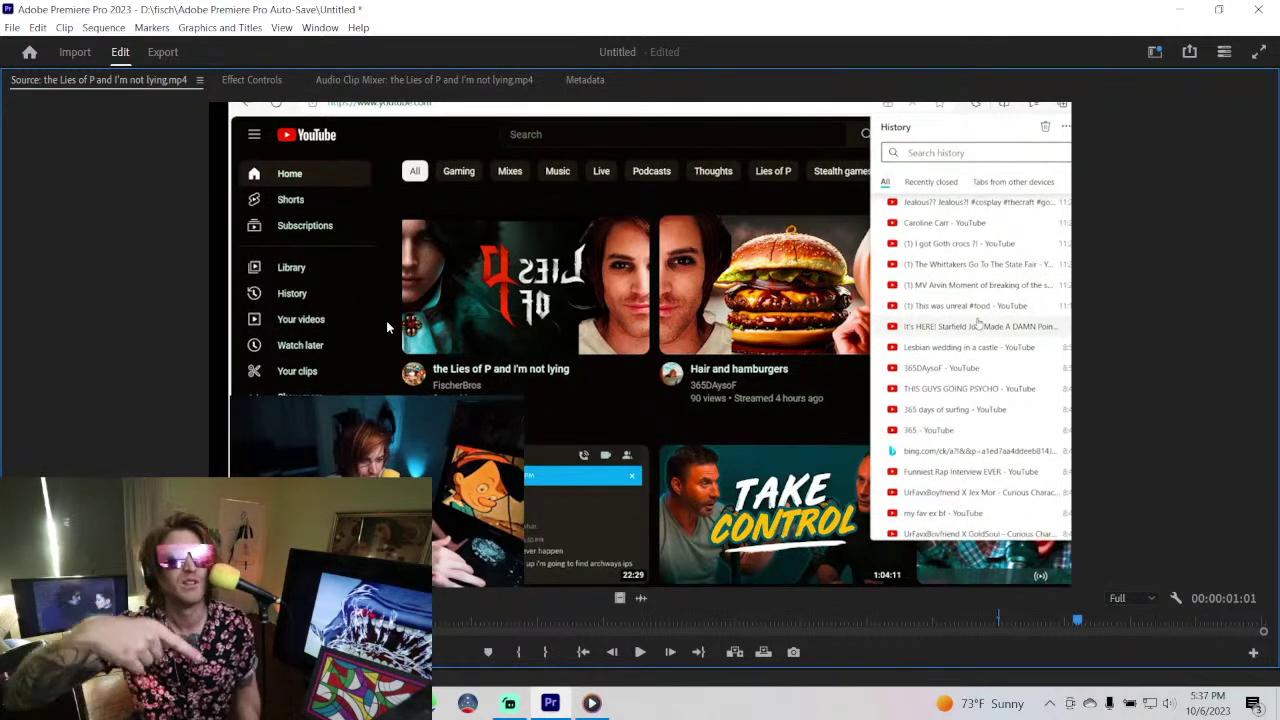
key("grave")
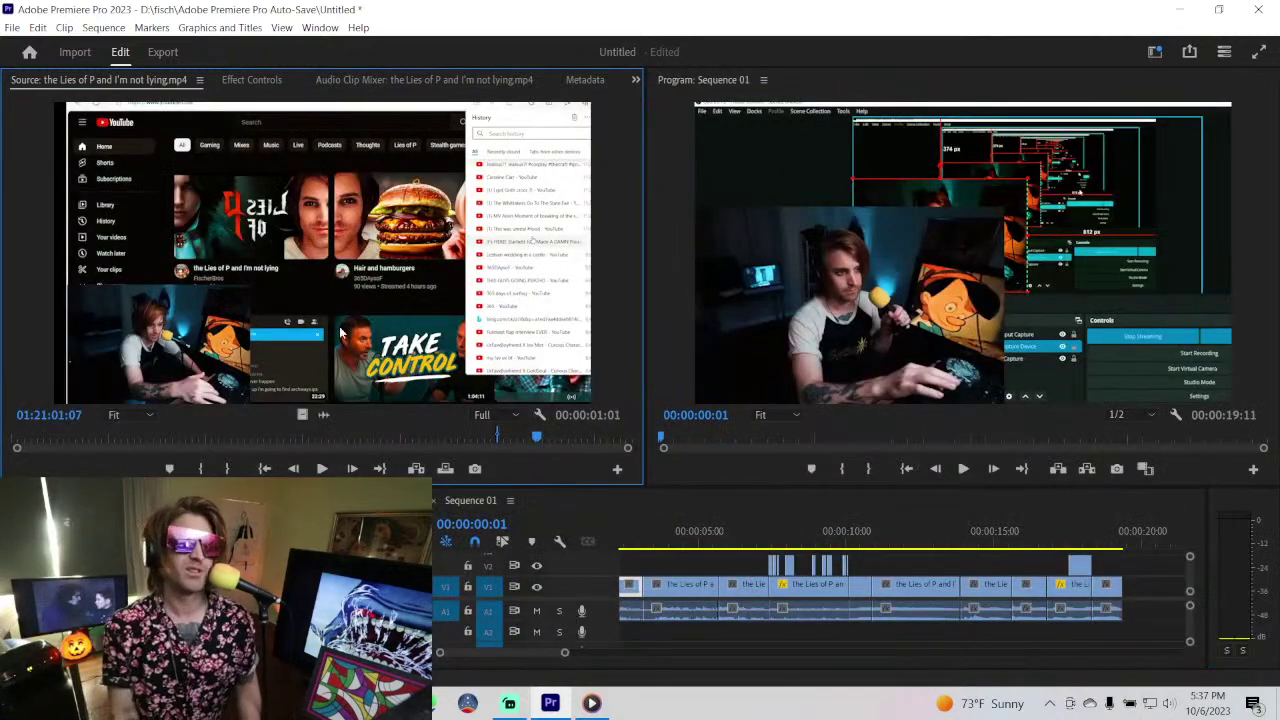
left_click_drag(589, 441, 560, 441)
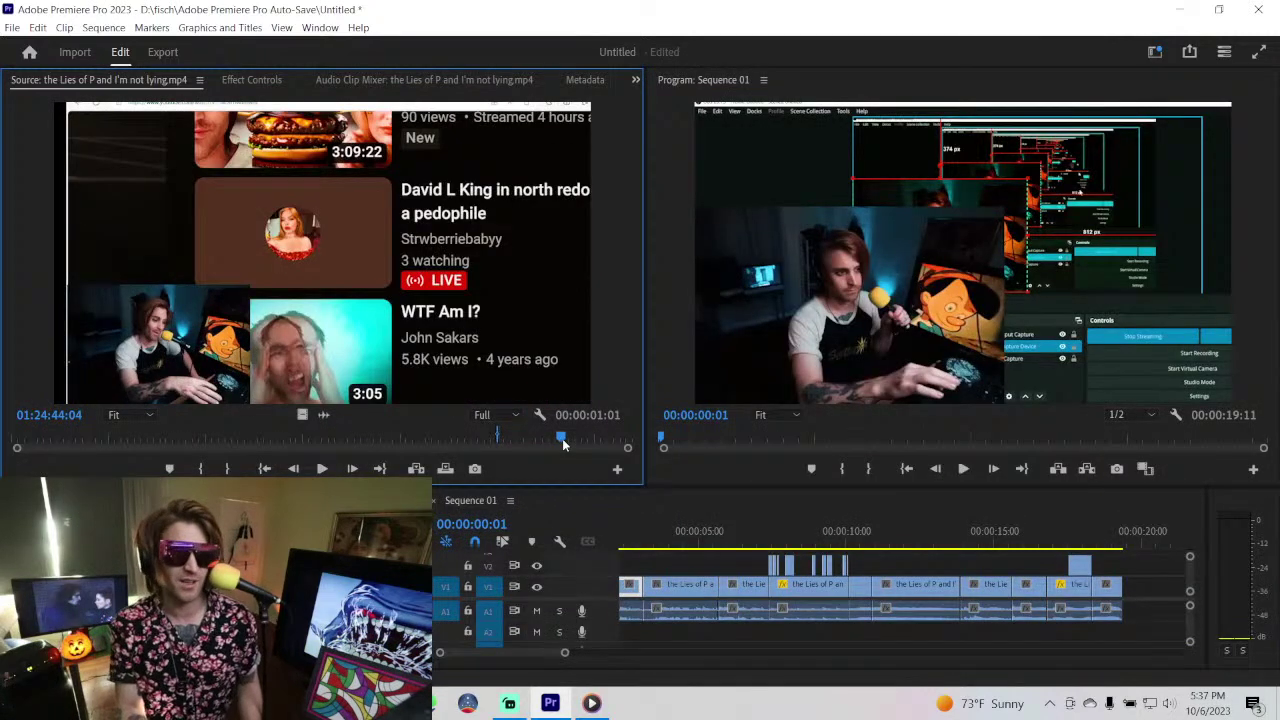
key("space")
left_click(578, 444)
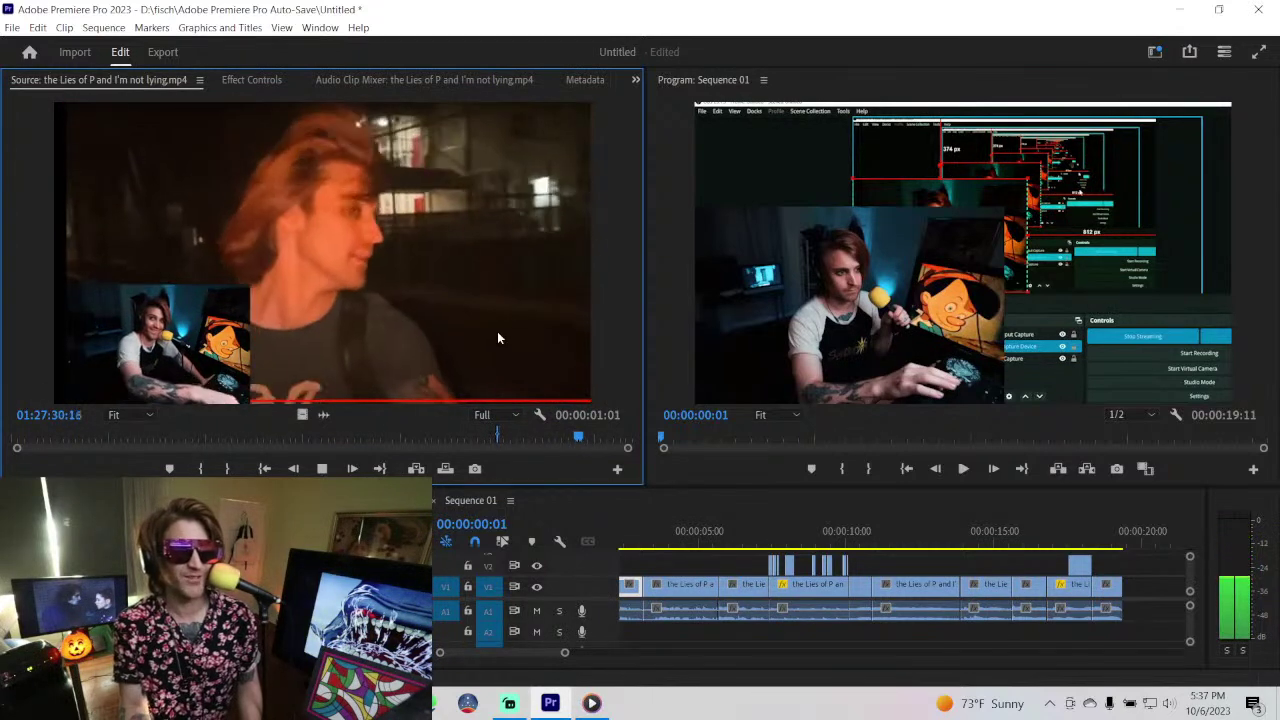
key("grave")
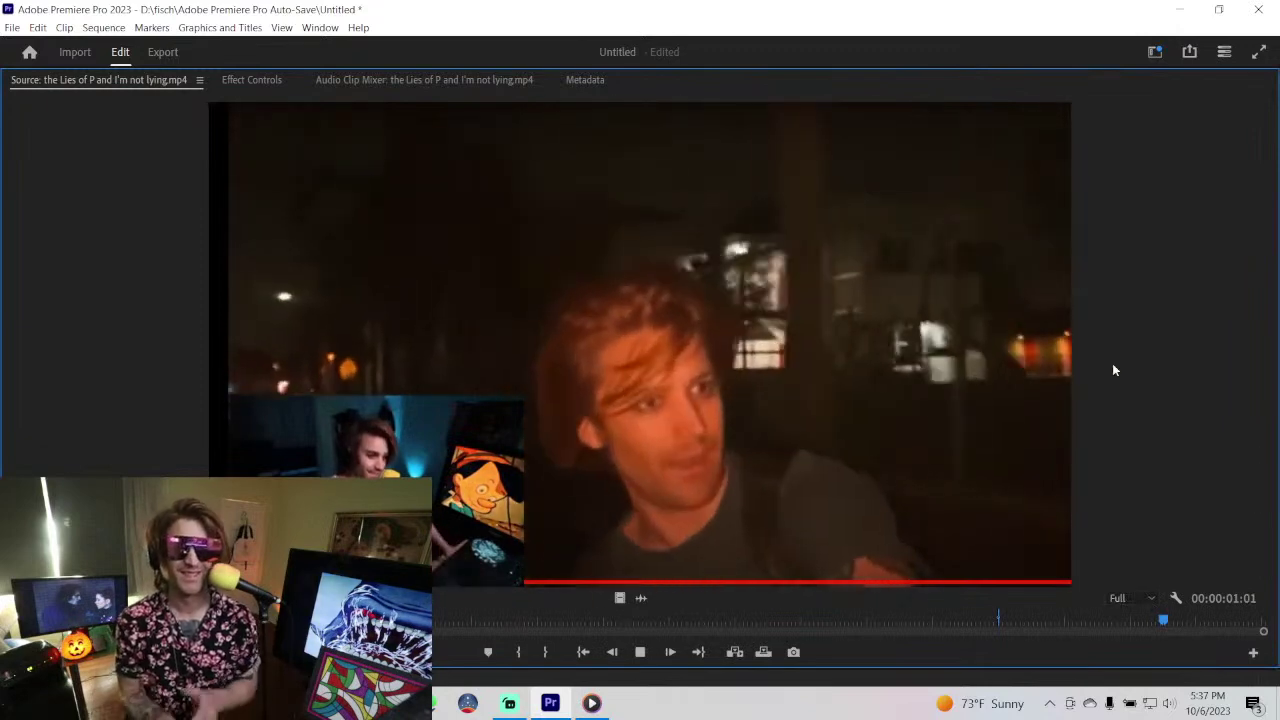
key("space")
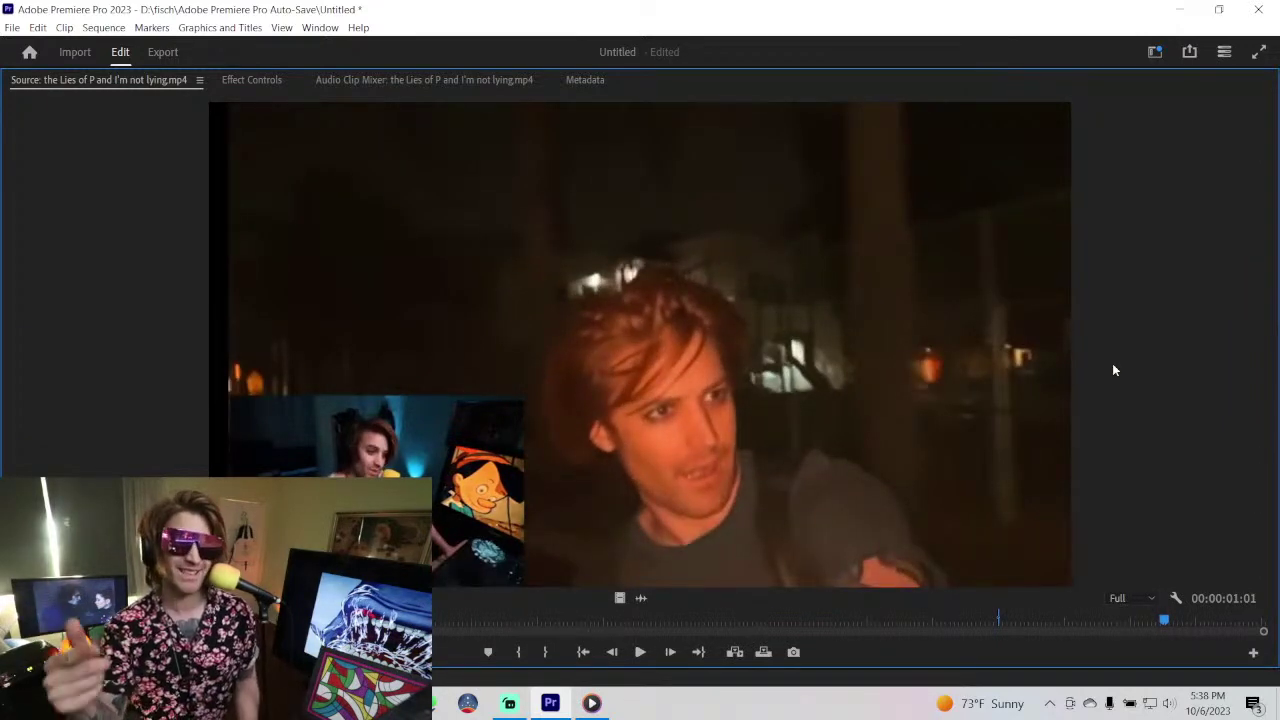
key("space")
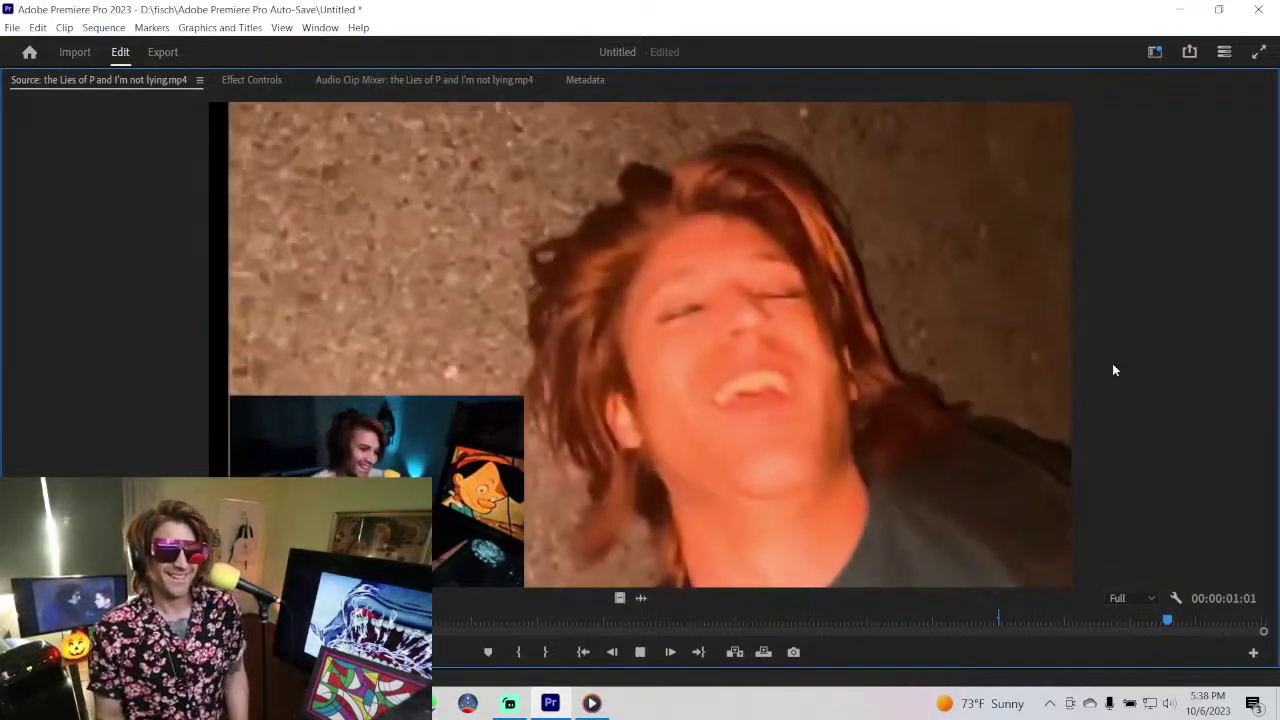
key("space")
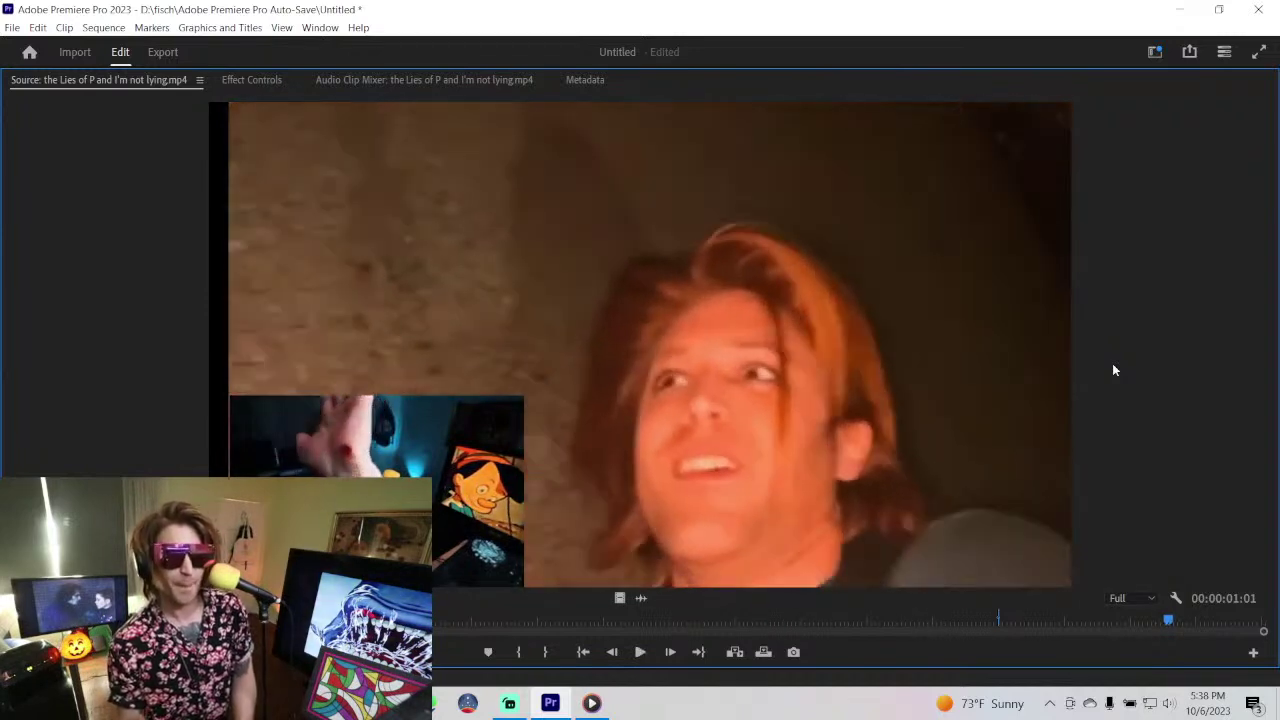
key("space")
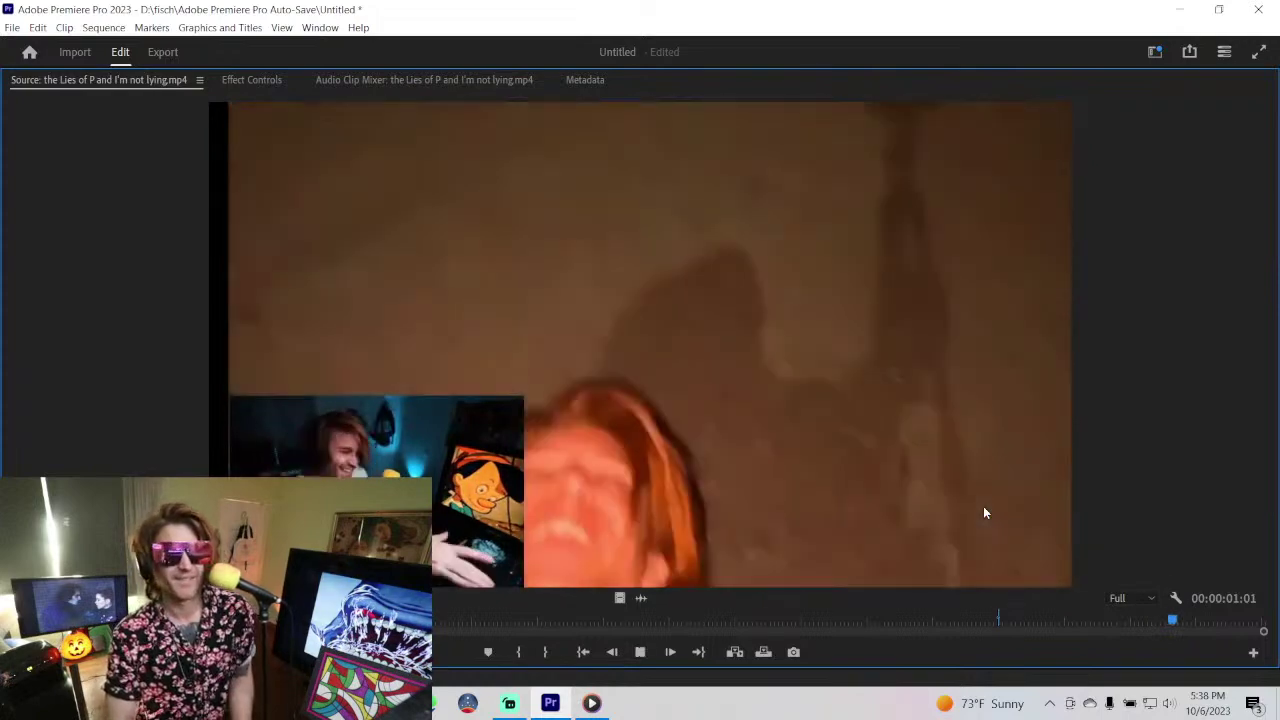
key("space")
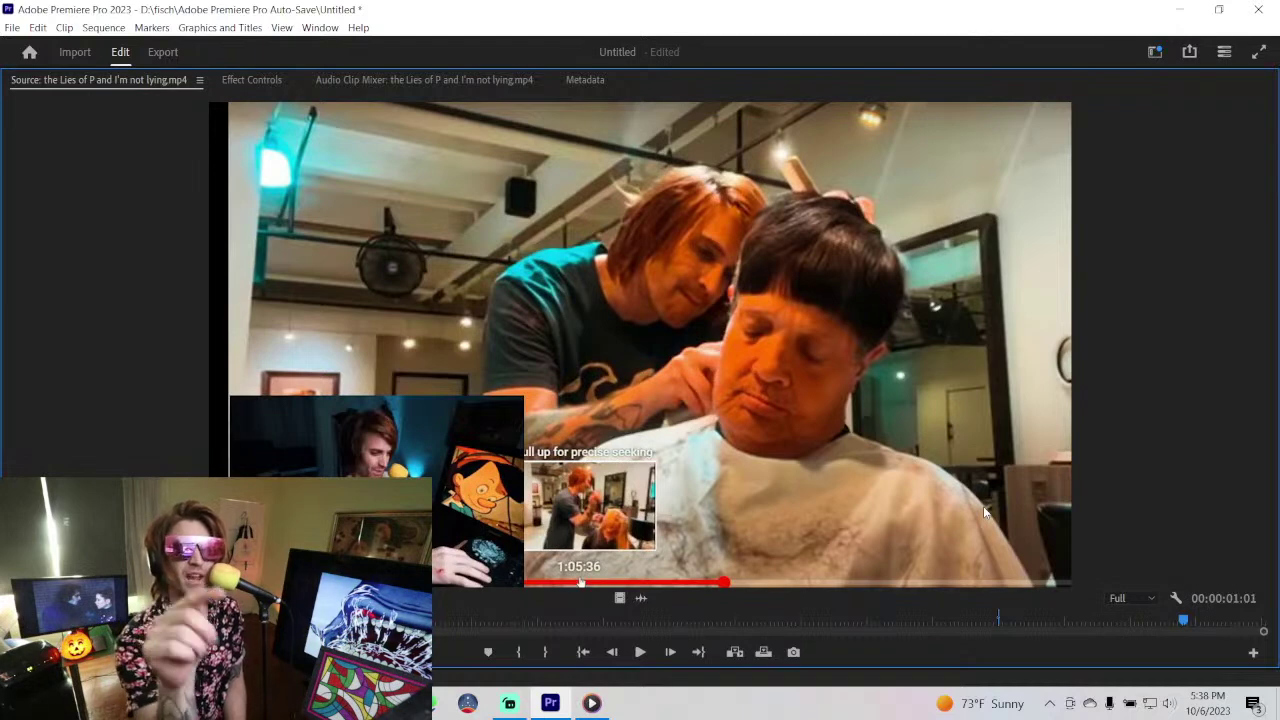
key("space")
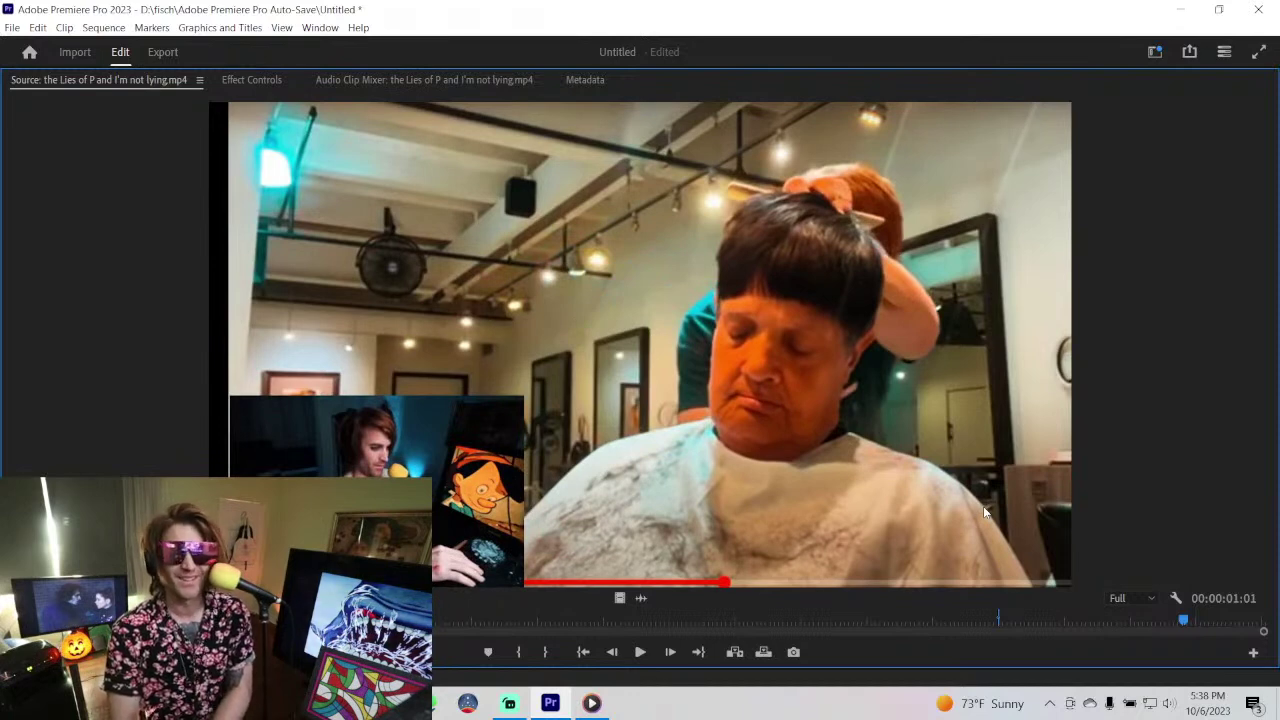
key("space")
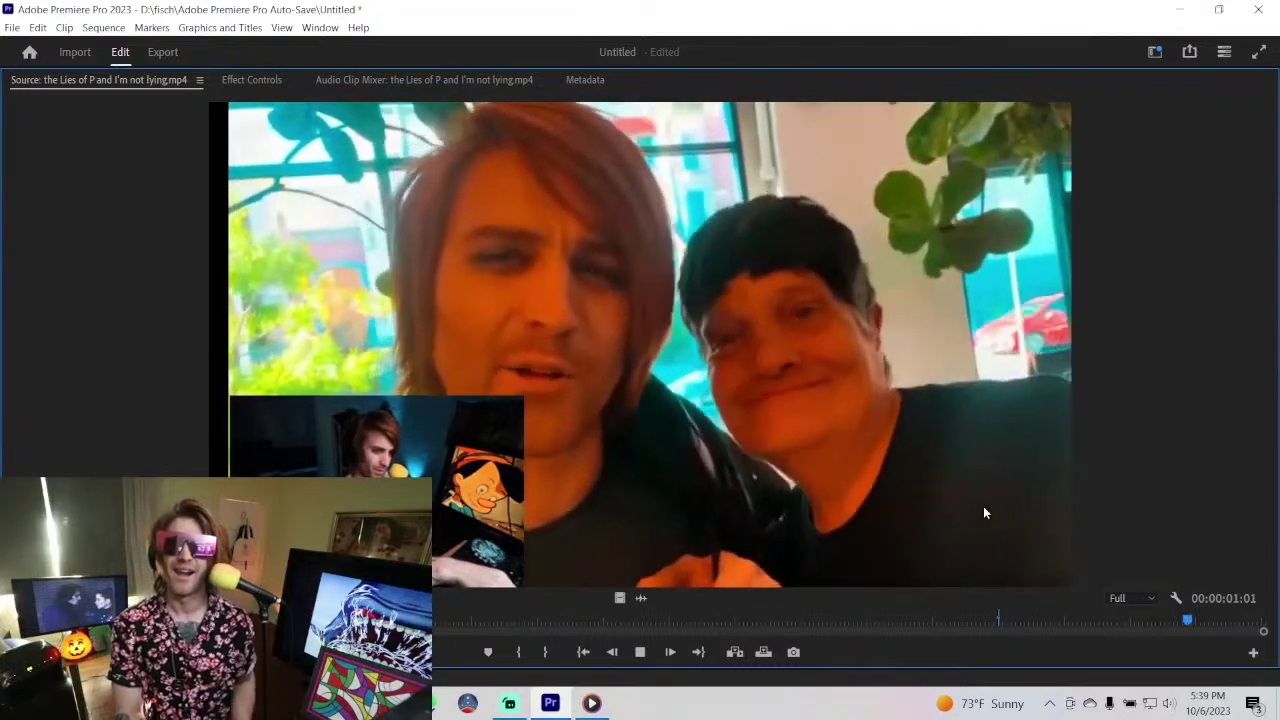
key("space")
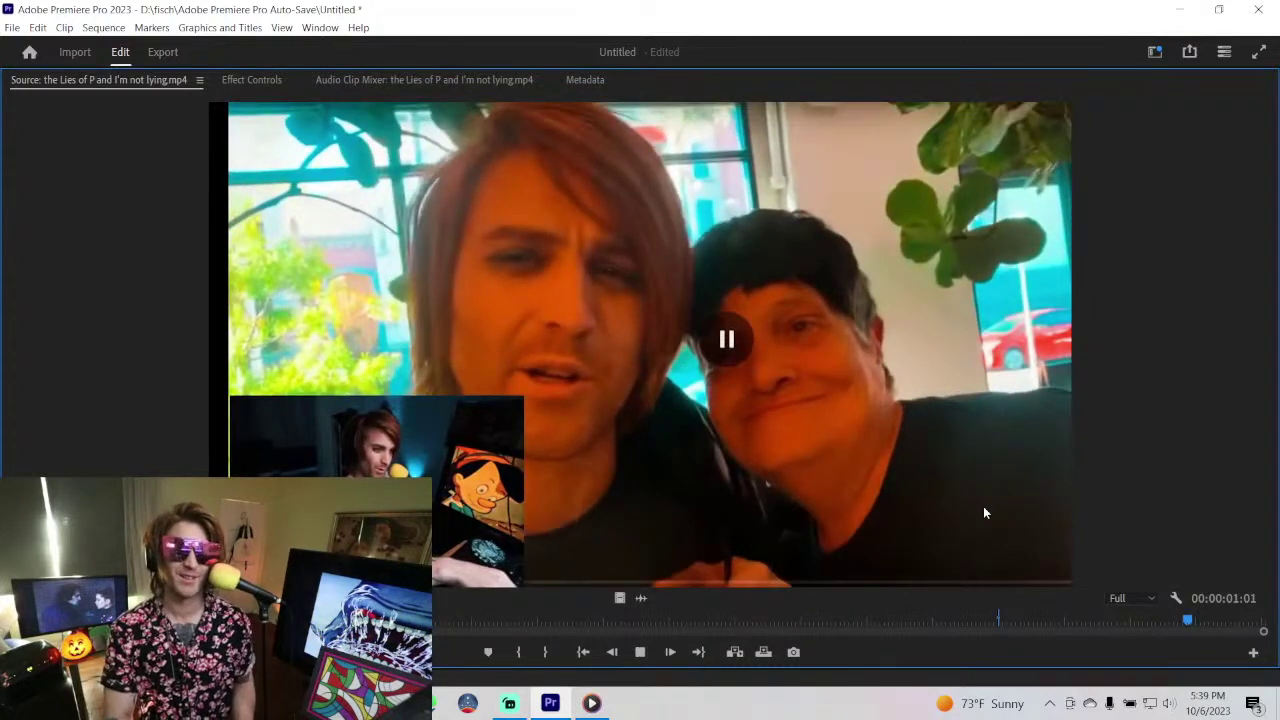
key("space")
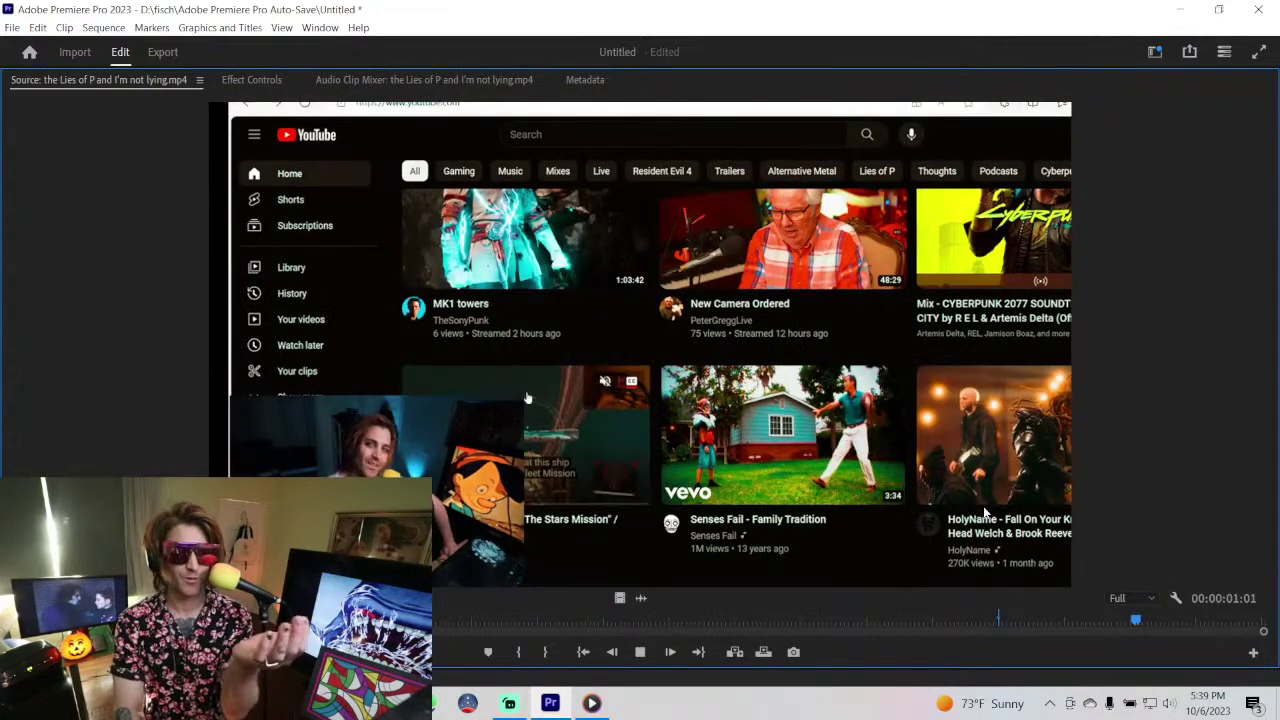
key("space")
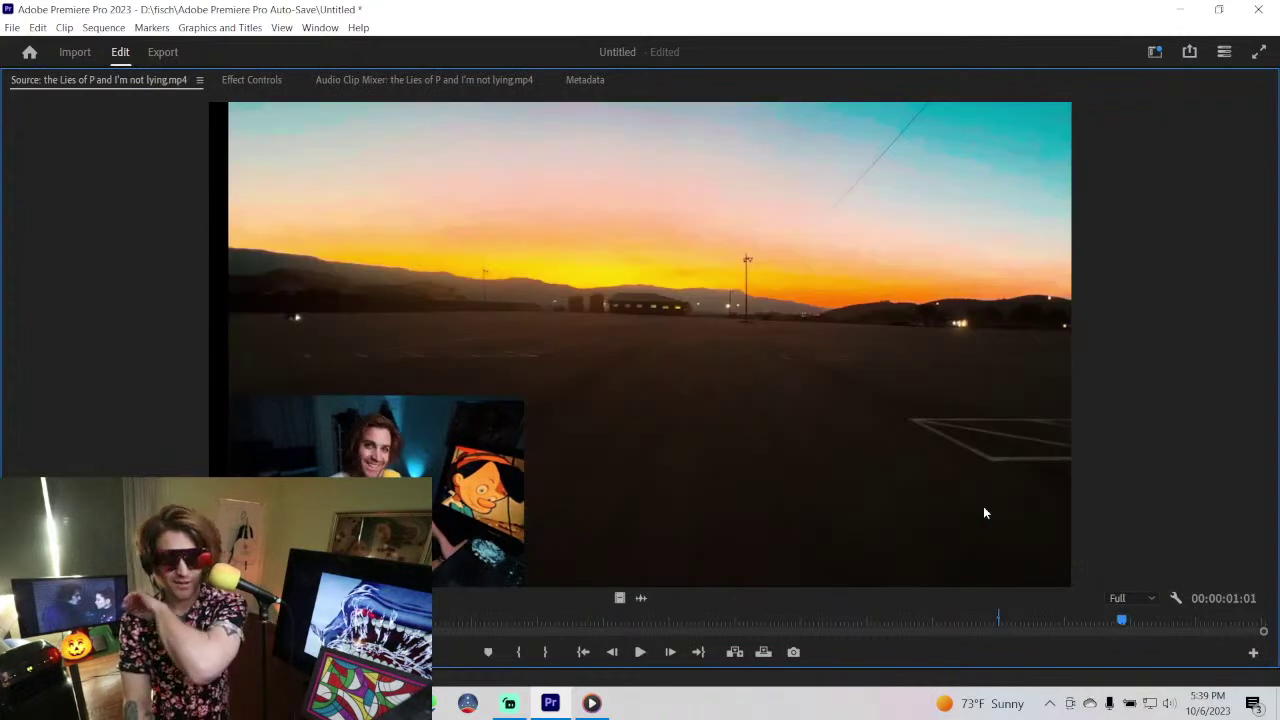
key("j")
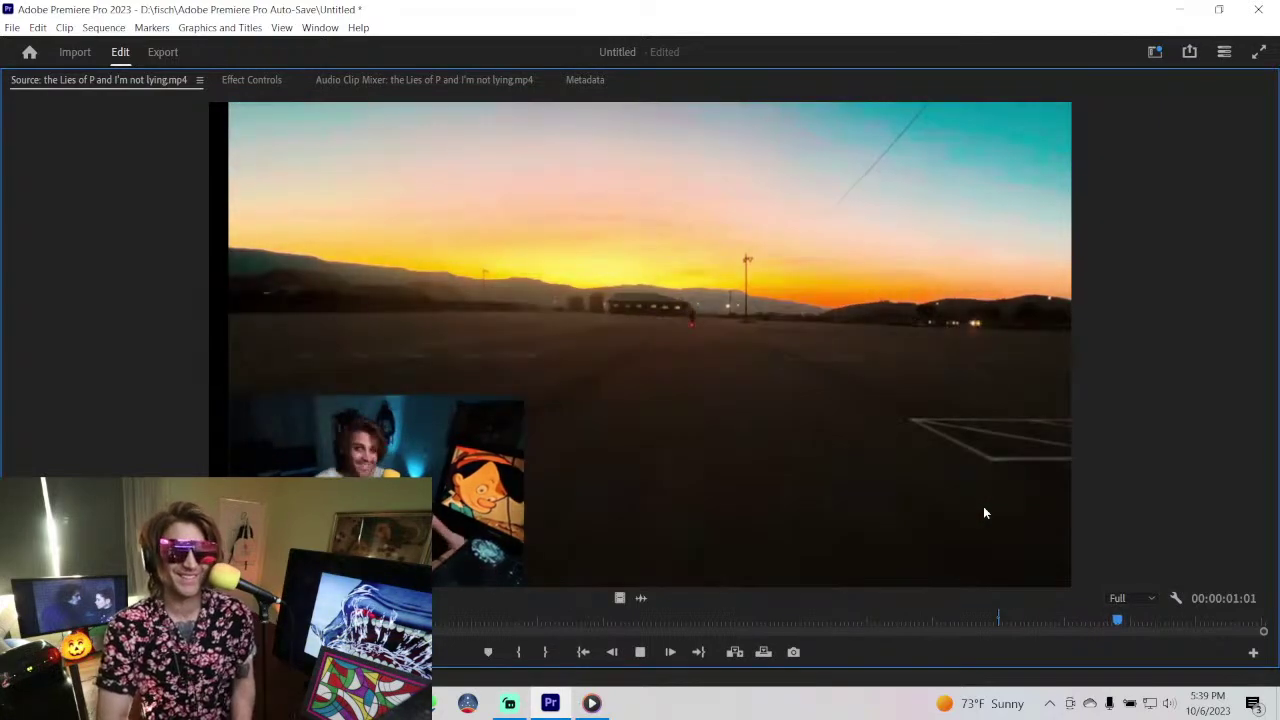
key("space")
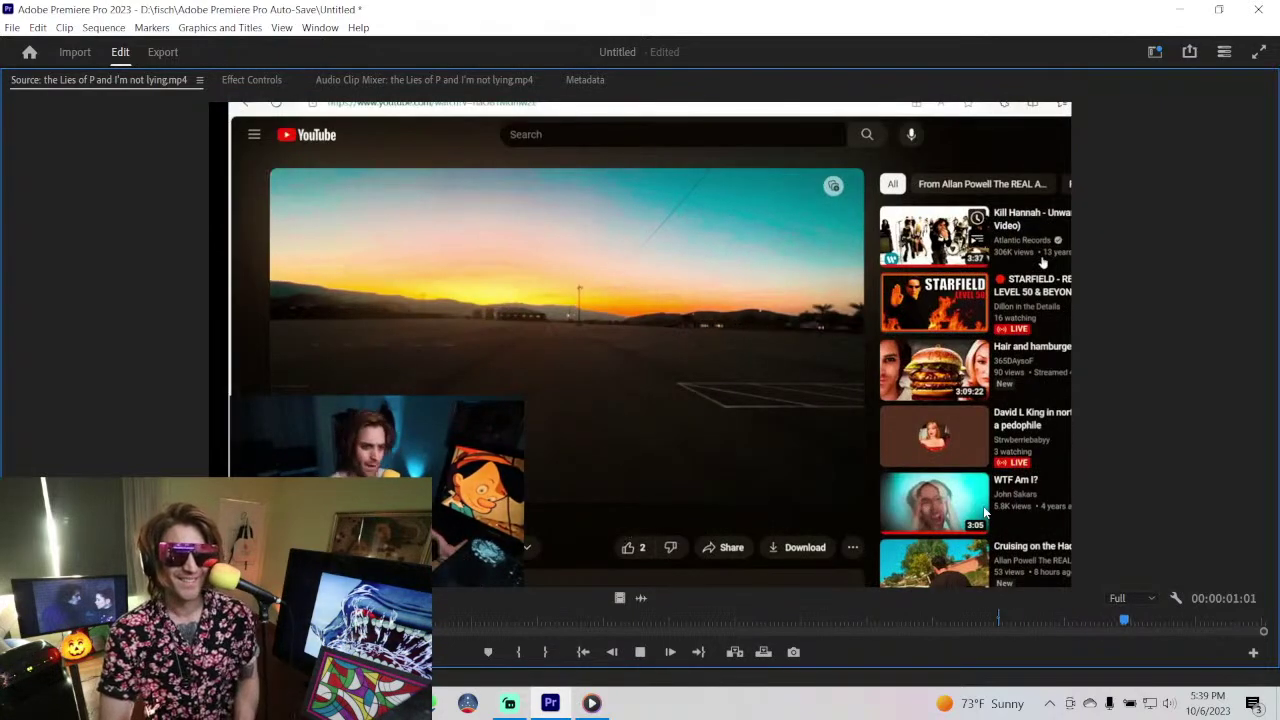
key("space")
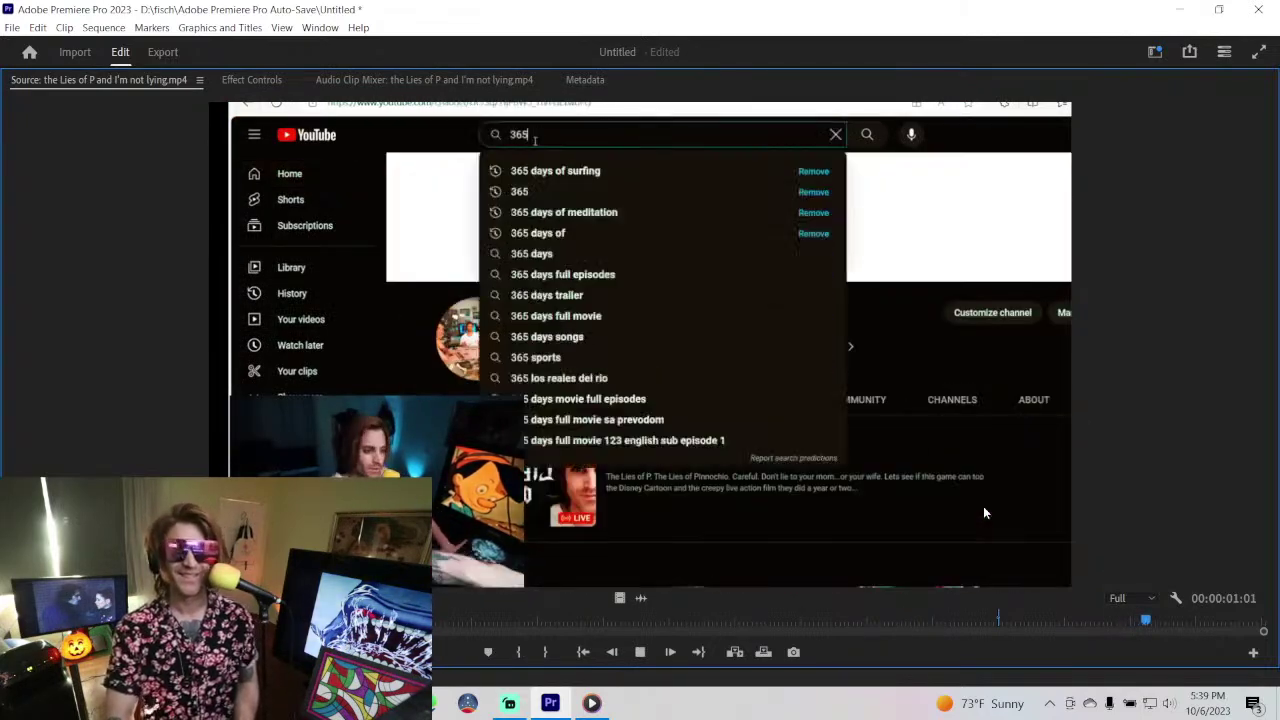
key("space")
key("space")
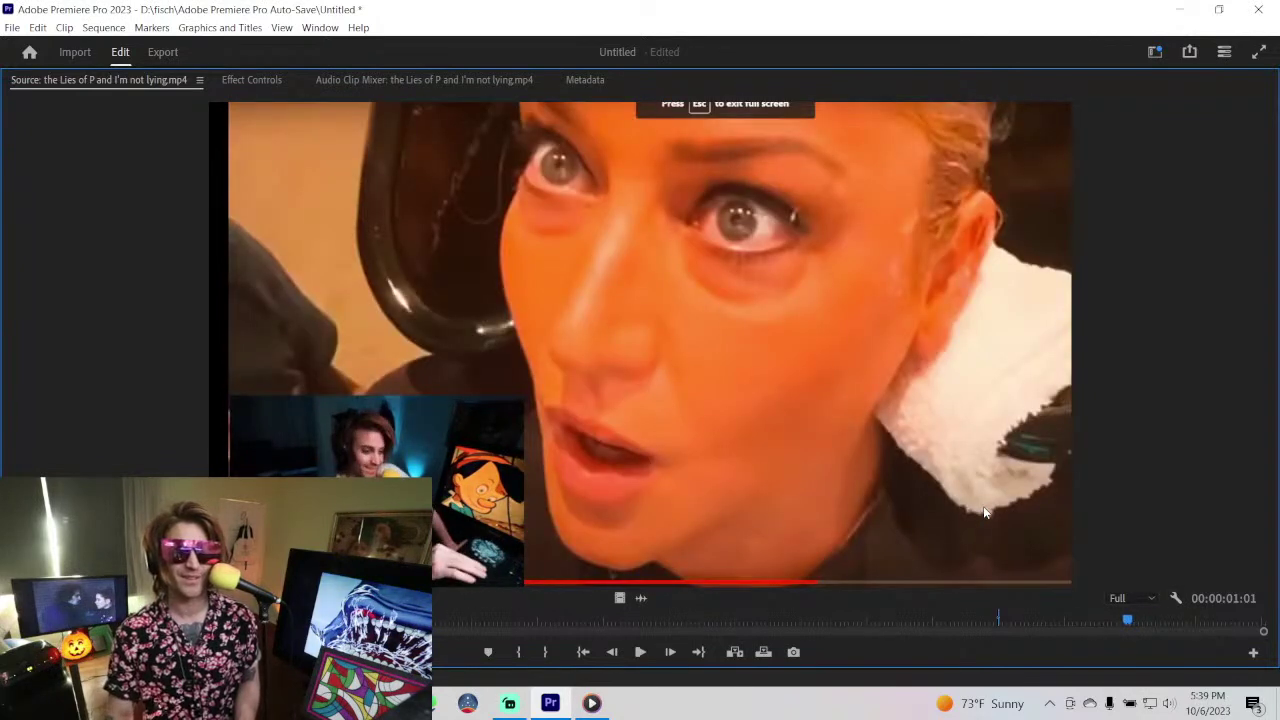
key("space")
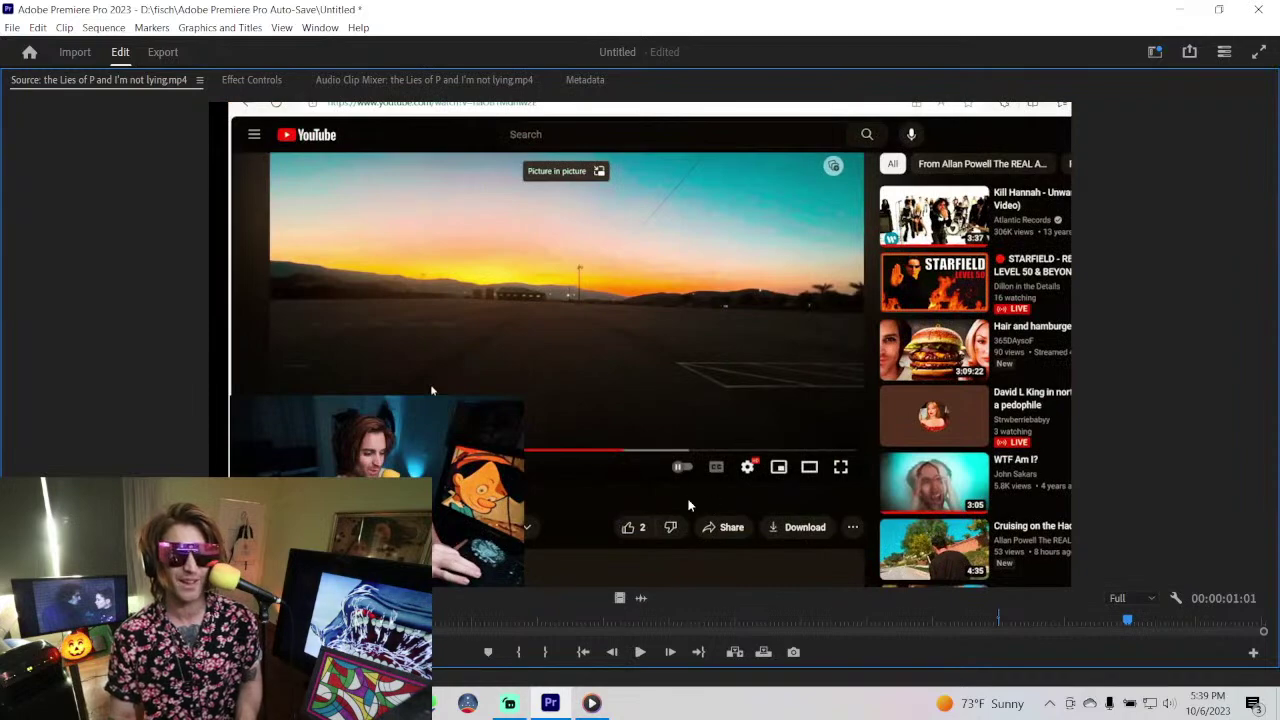
key("space")
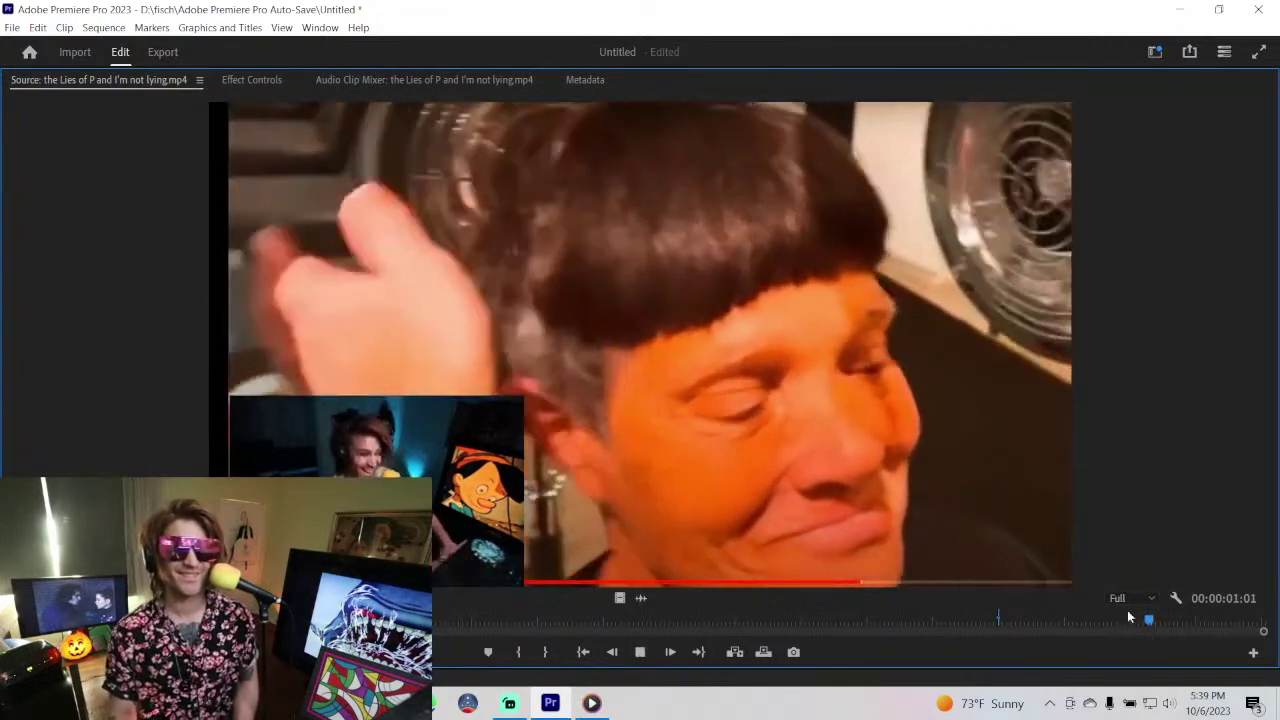
left_click(1094, 619)
left_click_drag(1071, 604, 1177, 606)
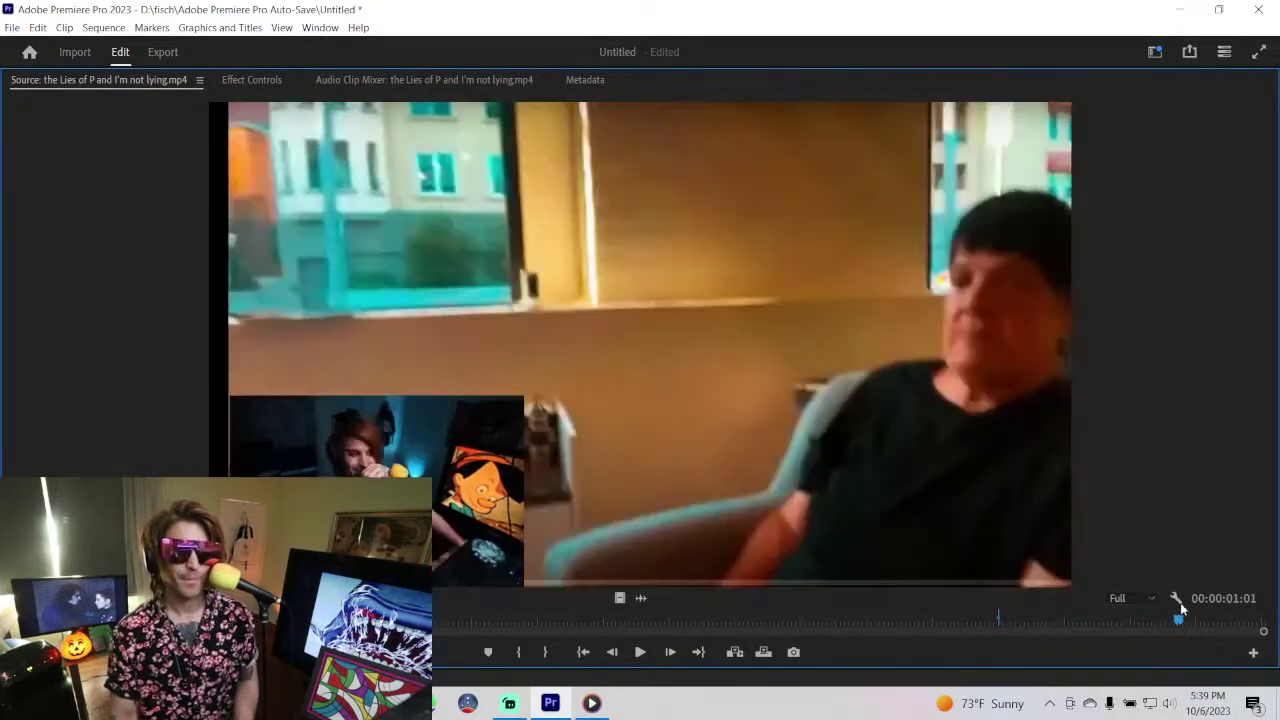
key("j")
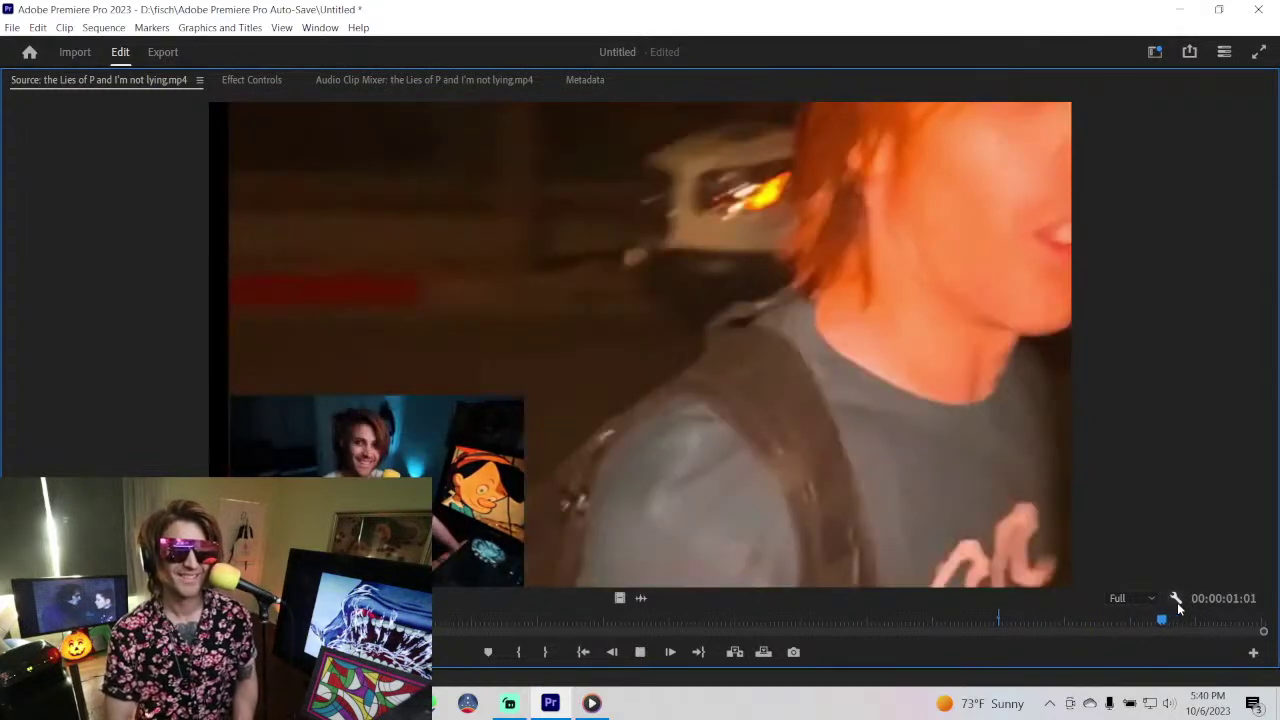
key("k")
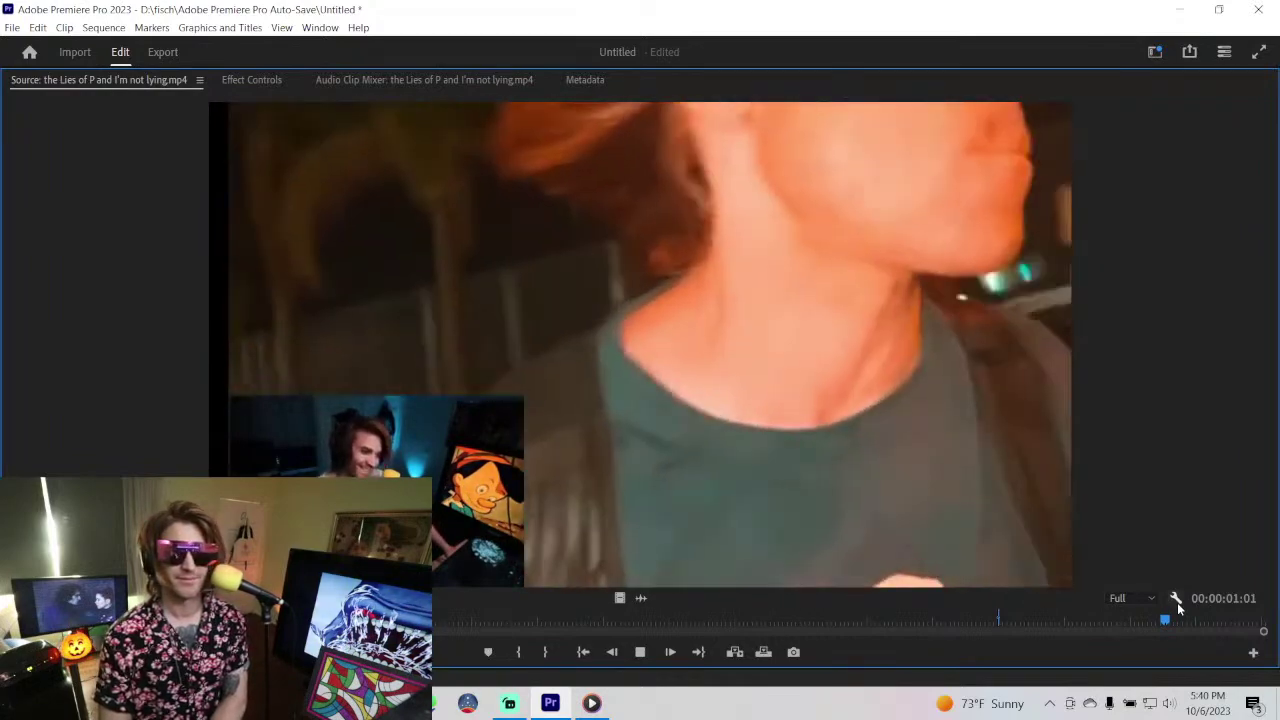
key("space")
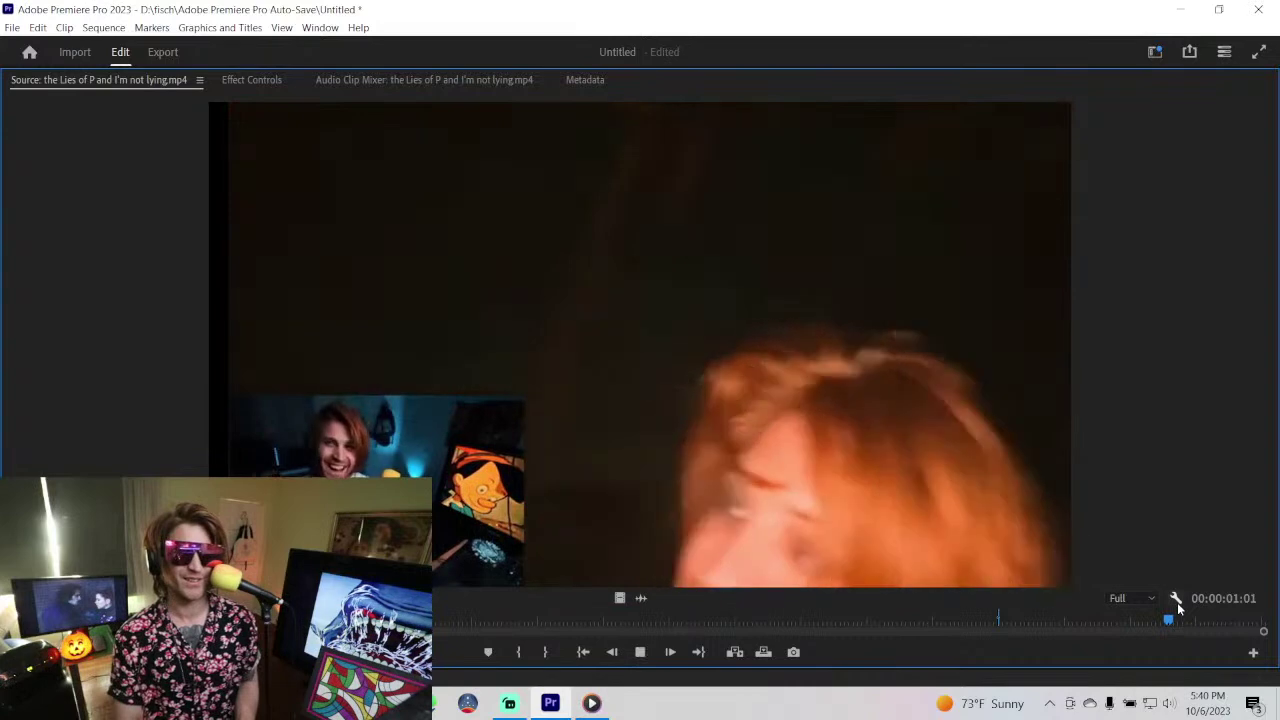
key("space")
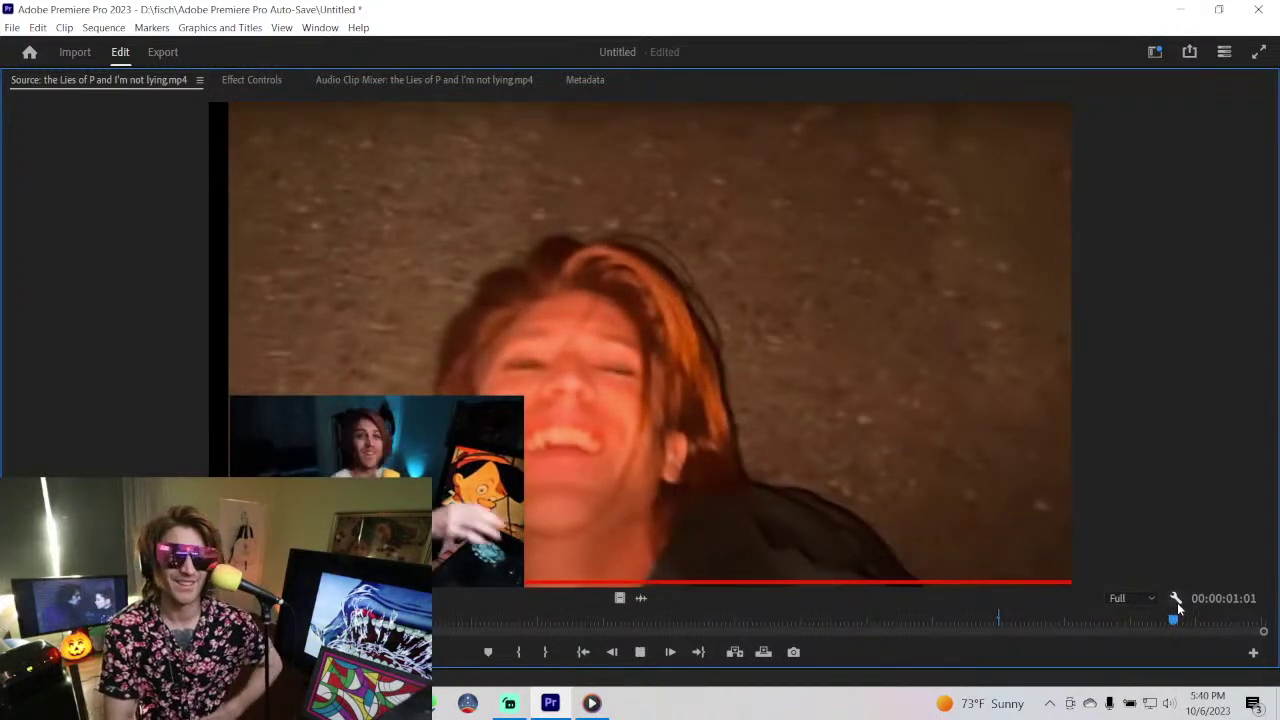
key("space")
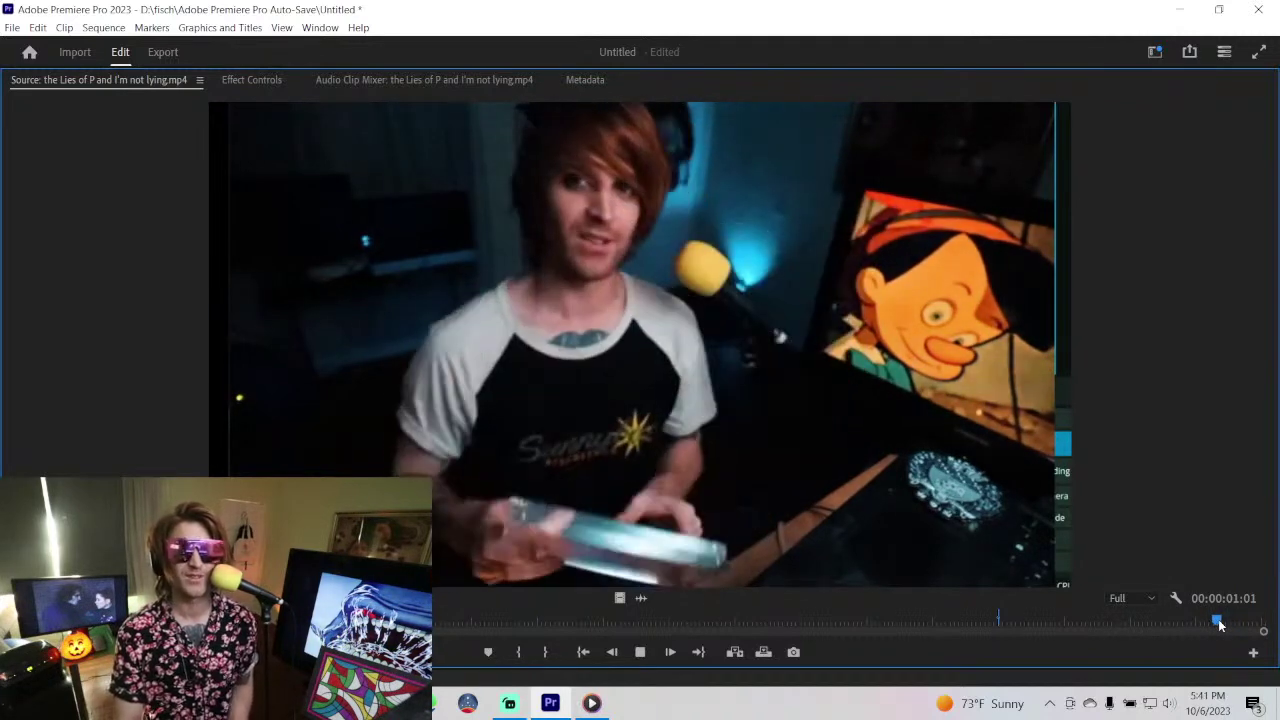
- Play the stream clip to its end, then un-maximize the Source monitor back to the editing layout
key("space")
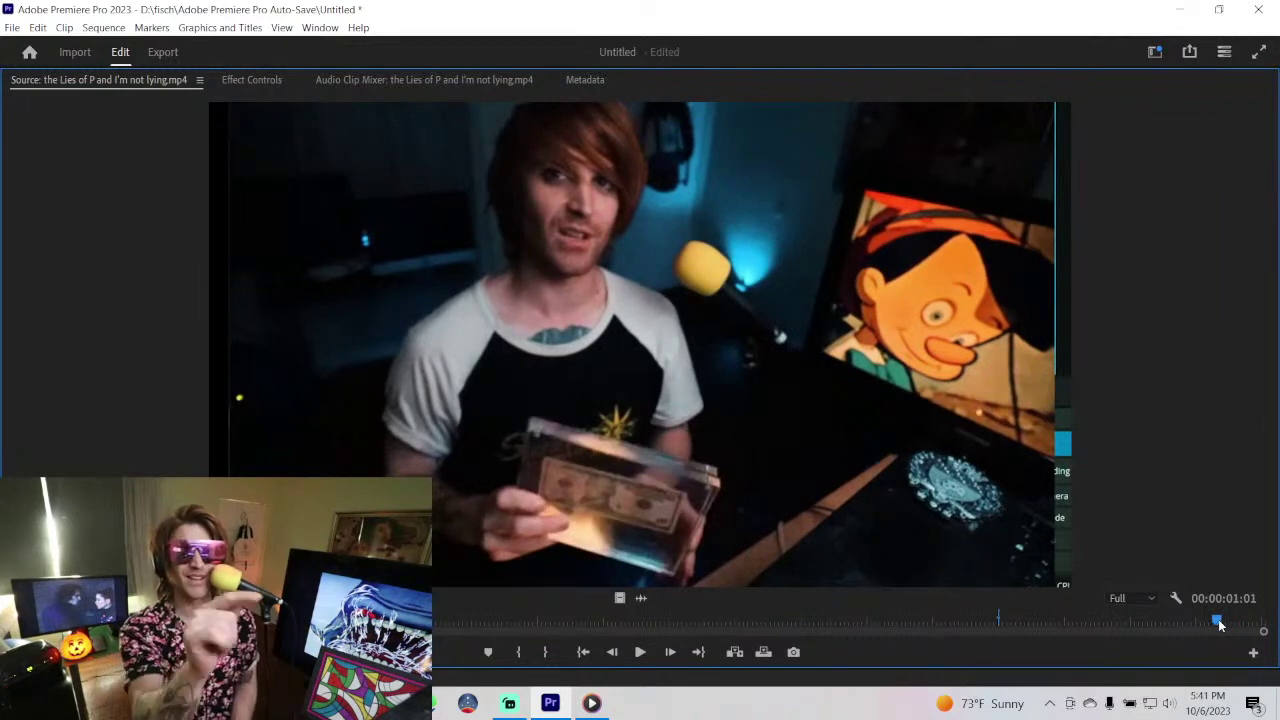
key("space")
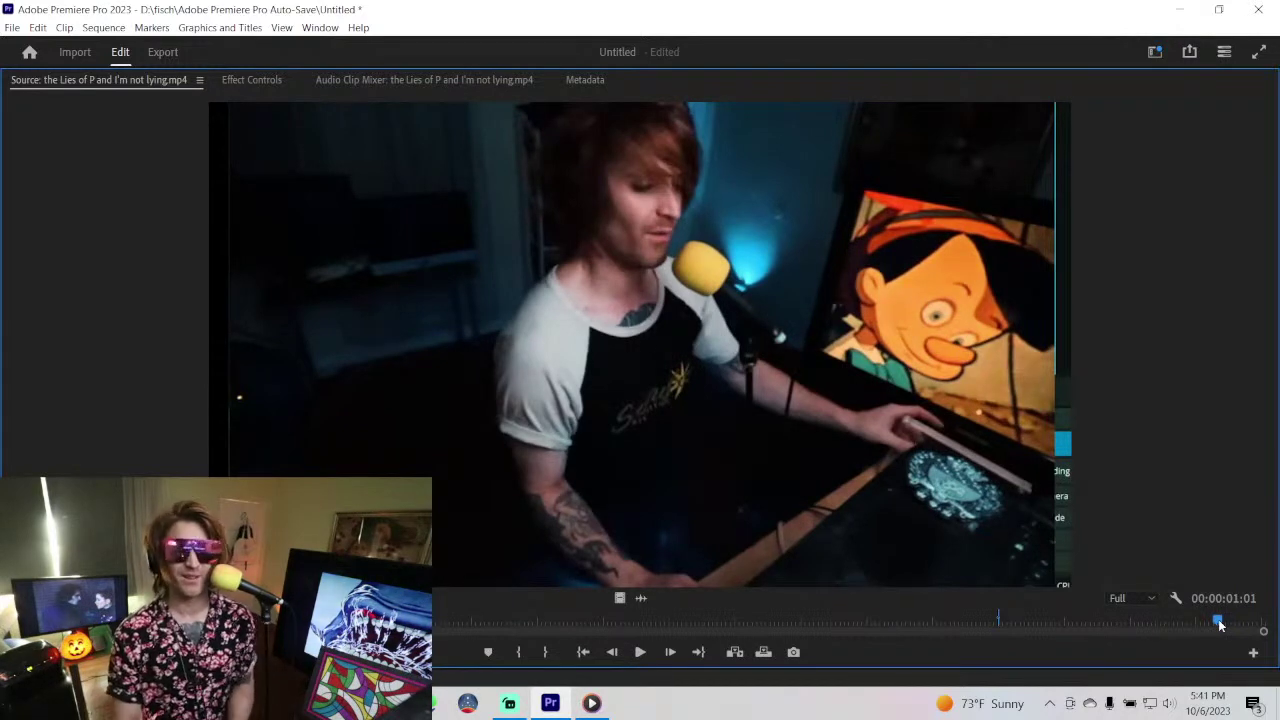
key("space")
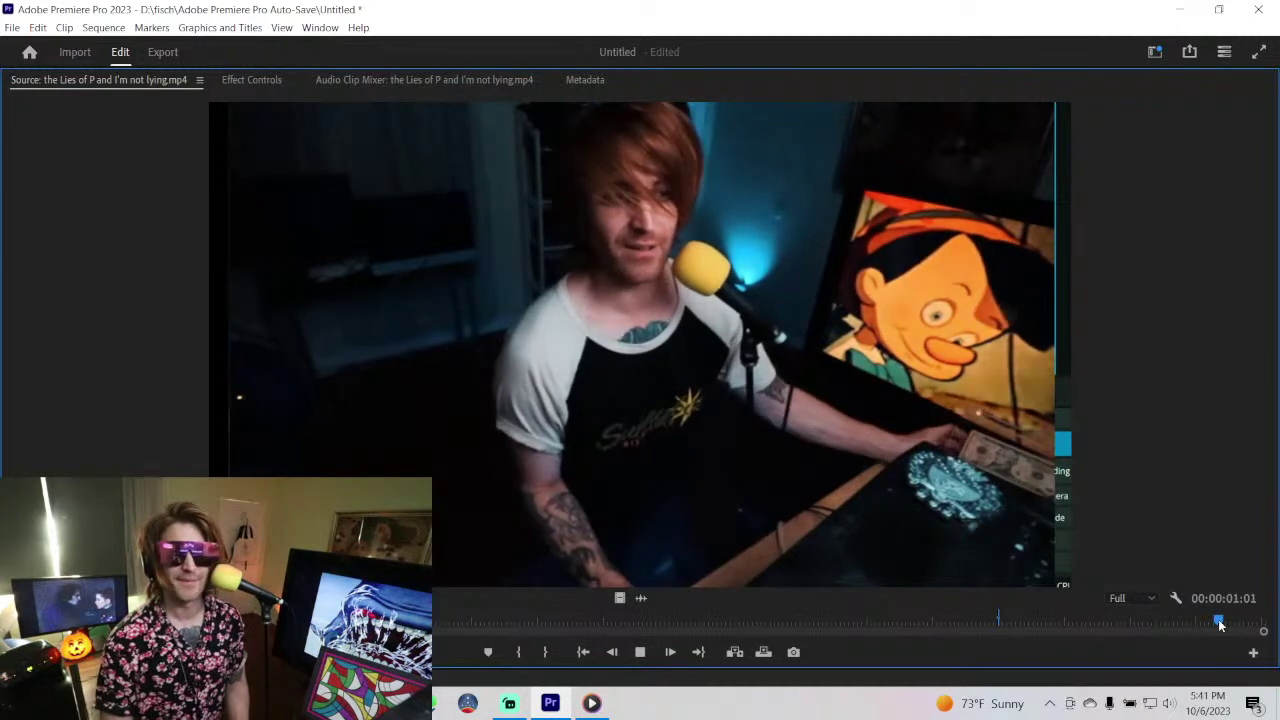
key("space")
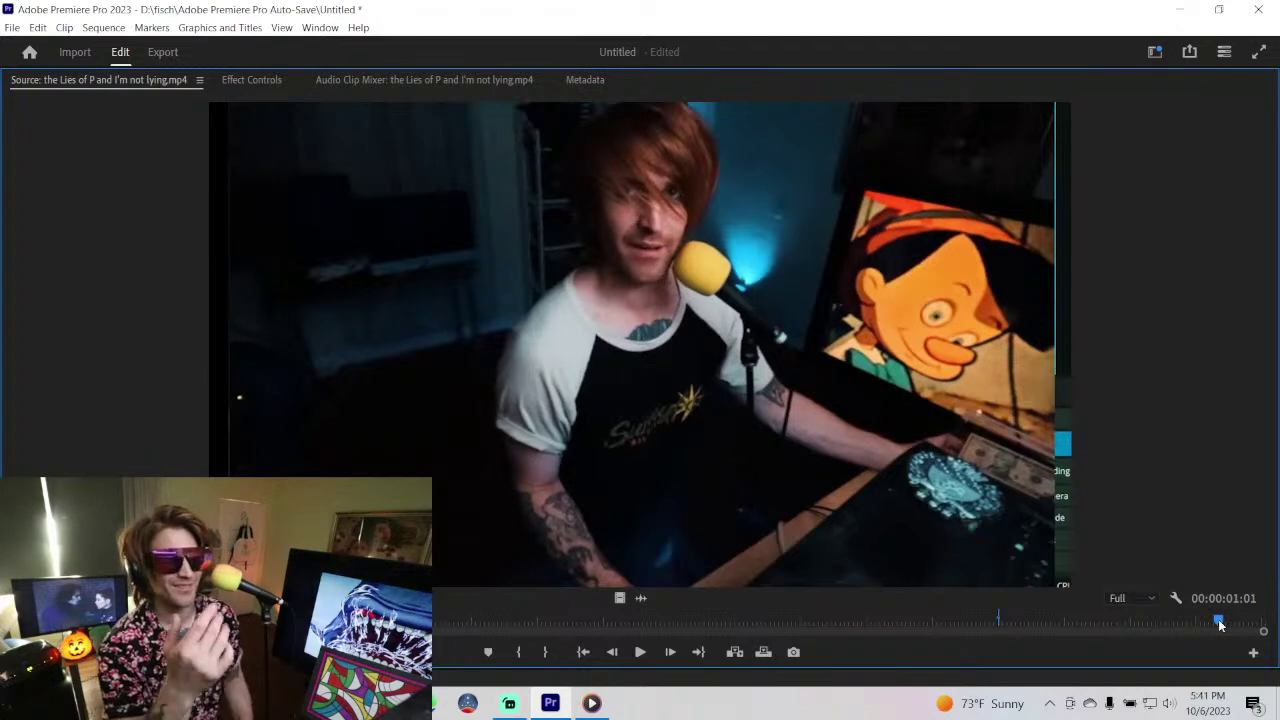
key("space")
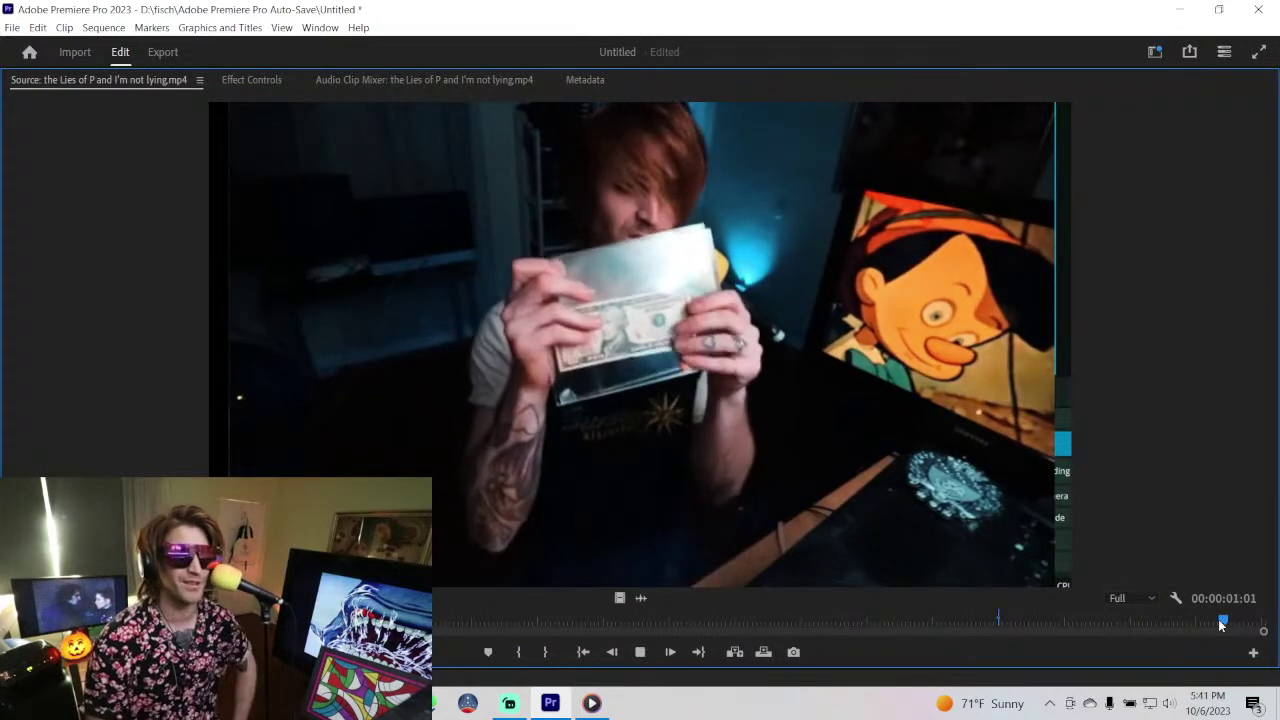
key("space")
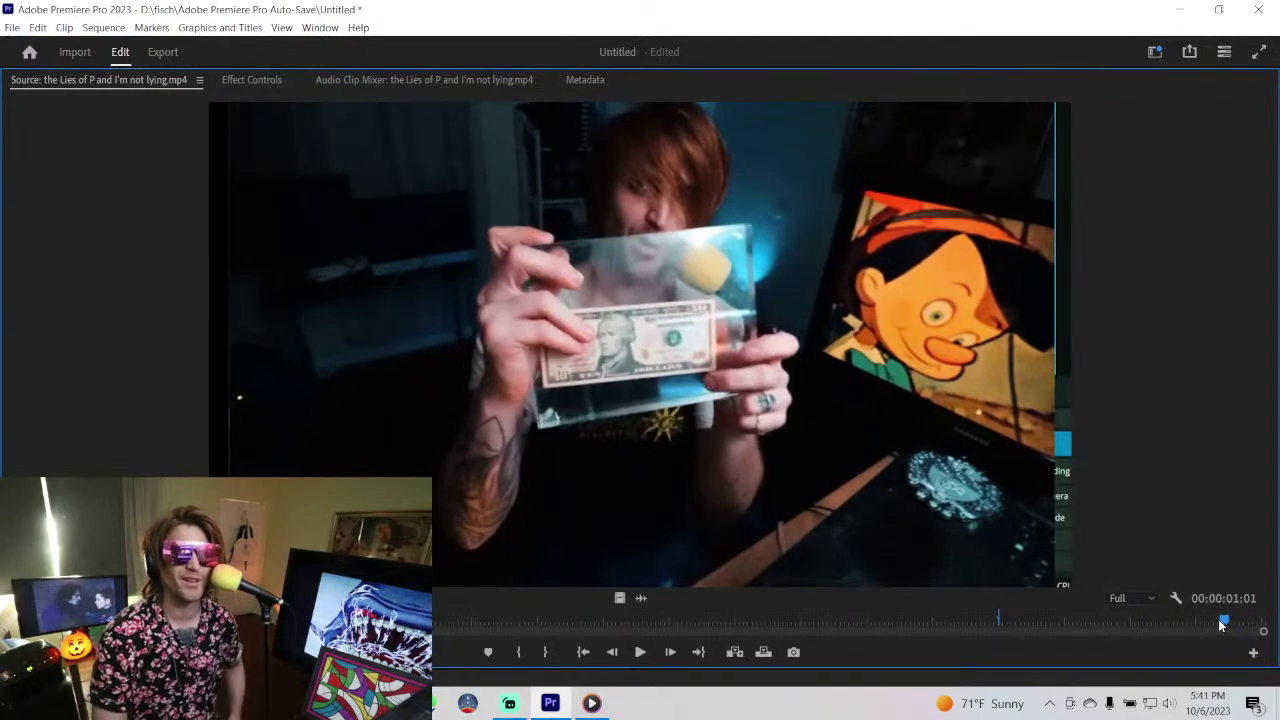
key("space")
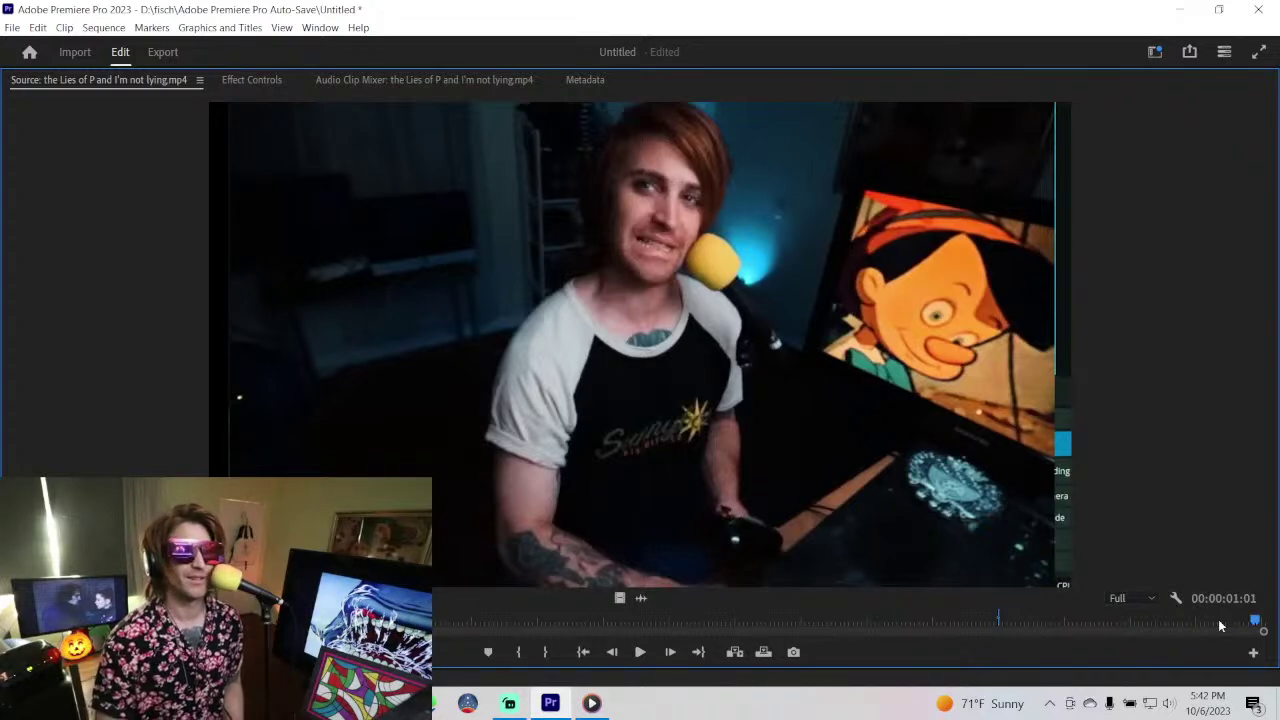
key("space")
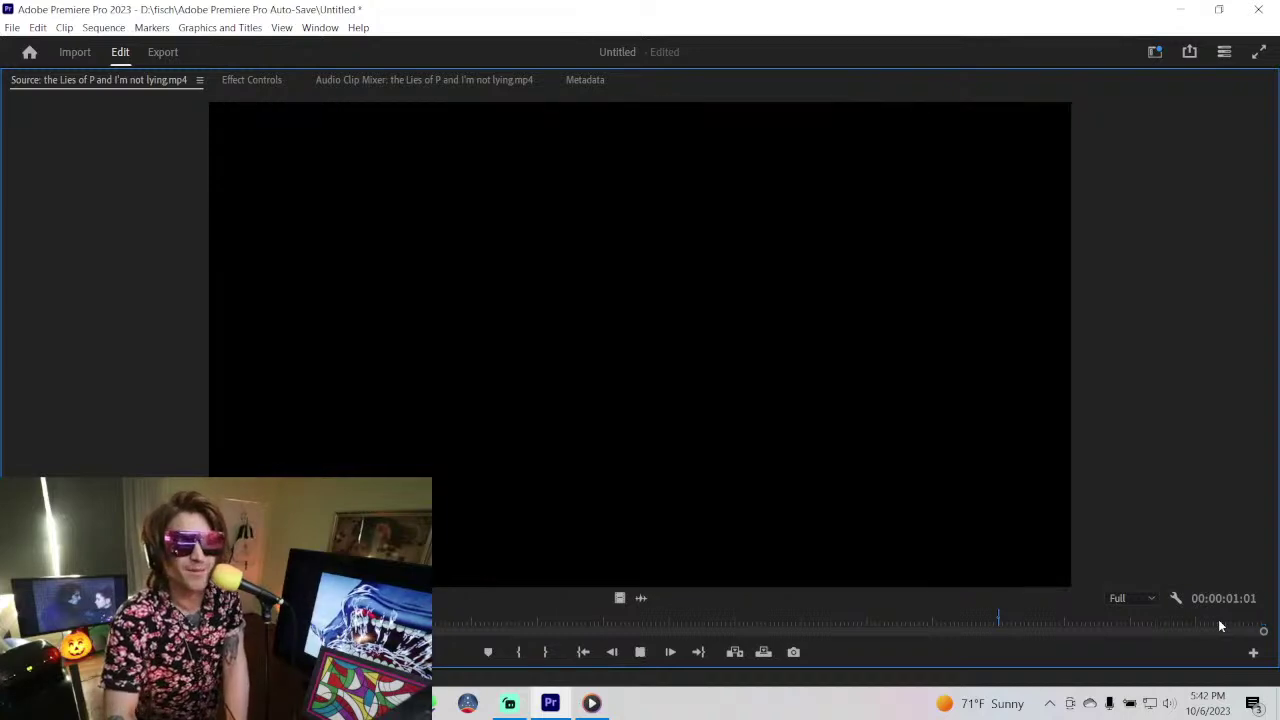
key("space")
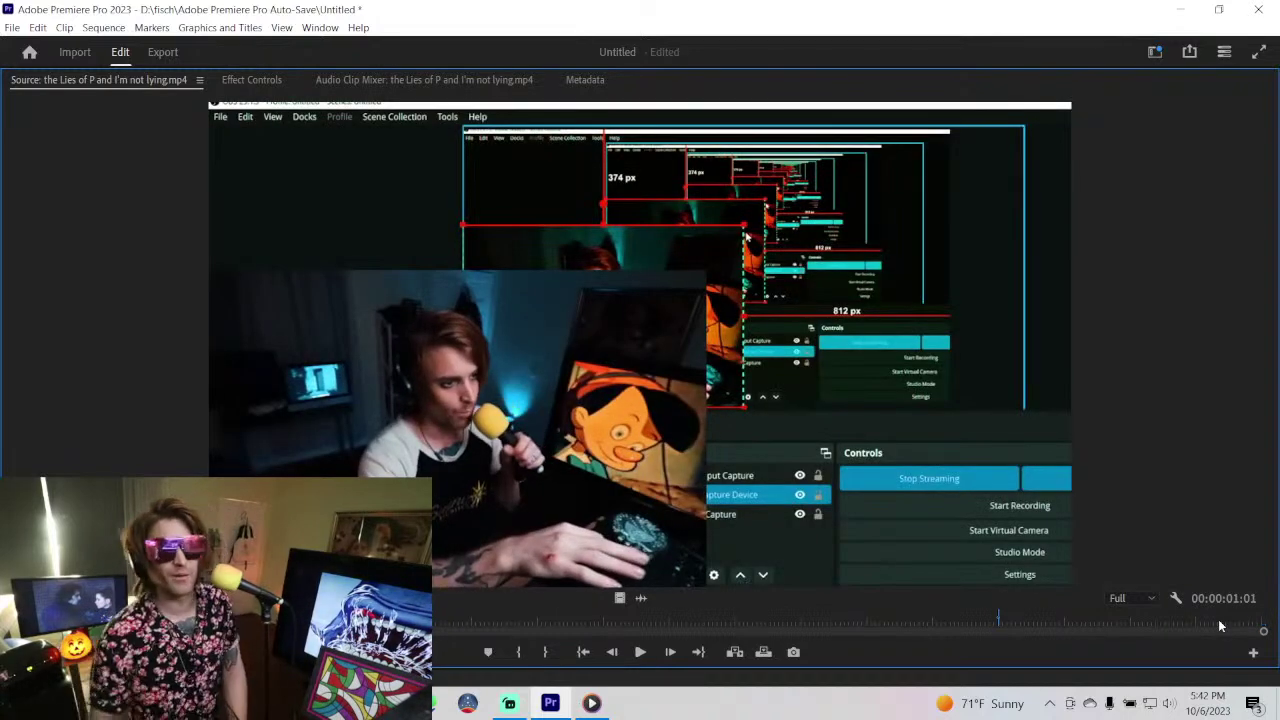
key("grave")
- Activate the Sequence 01 timeline, zoom out to the whole sequence, and park the playhead at its end
left_click(1240, 632)
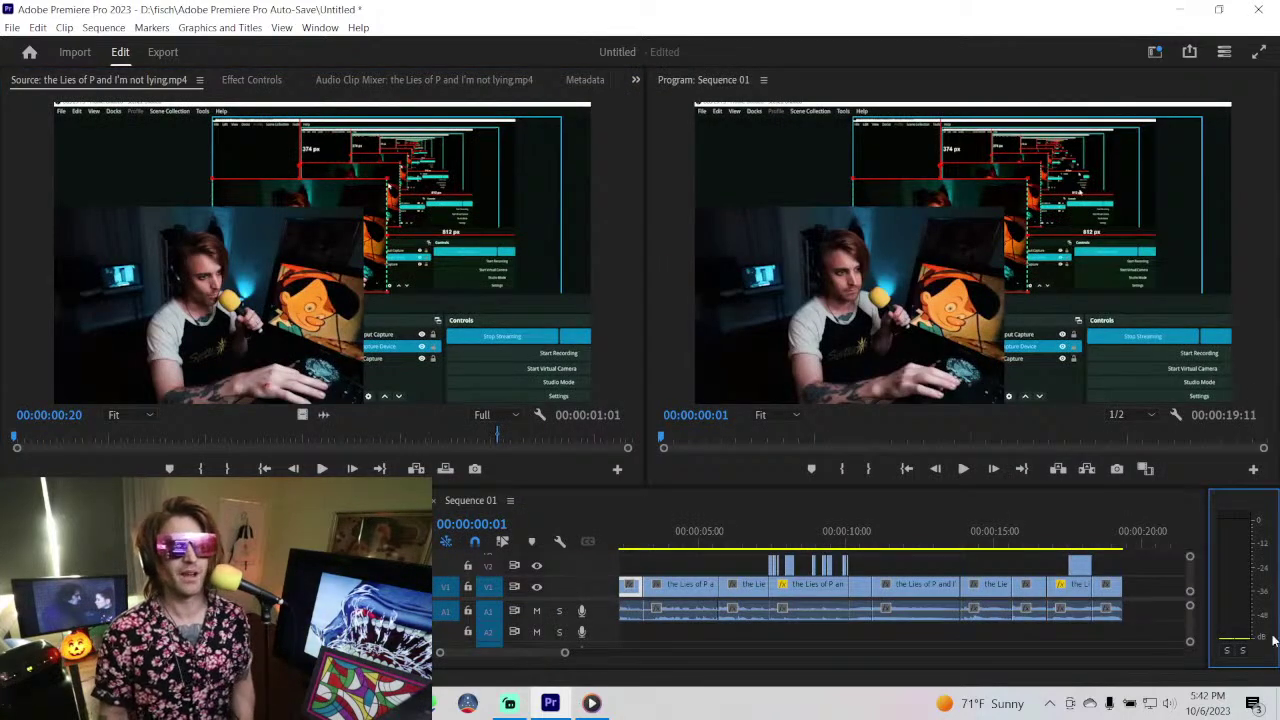
key("shift+3")
key("minus")
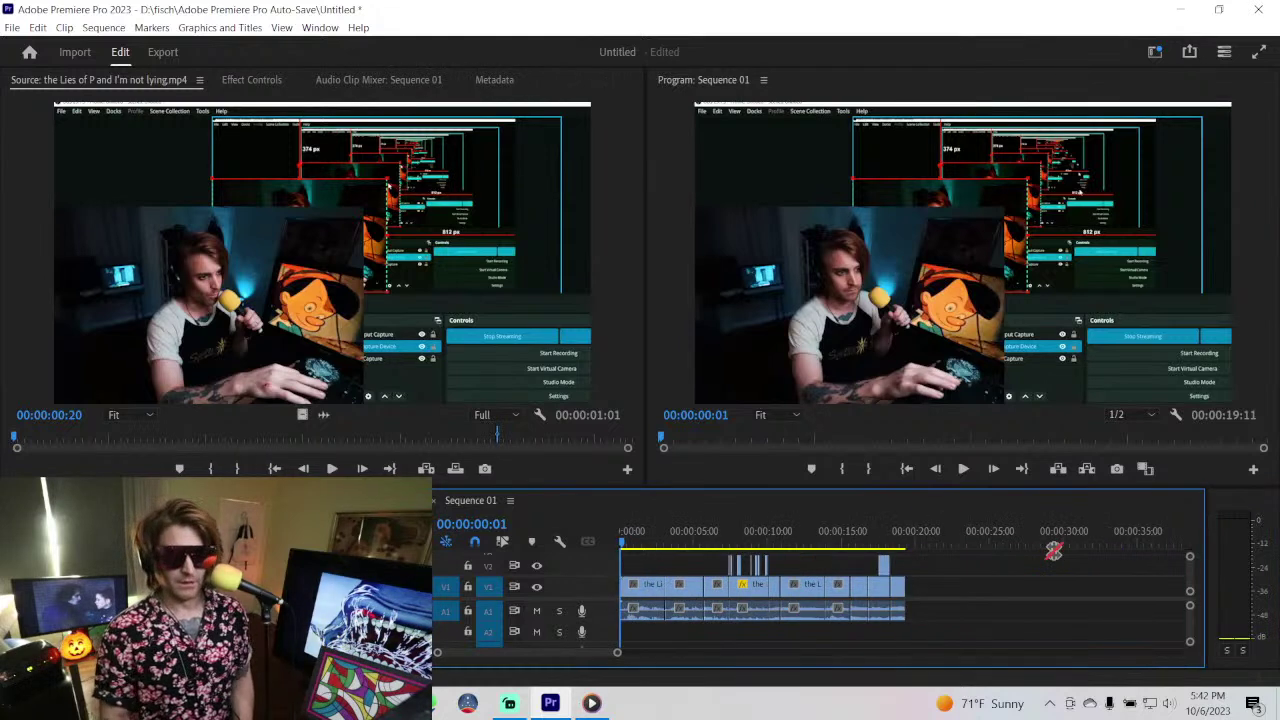
left_click(440, 515)
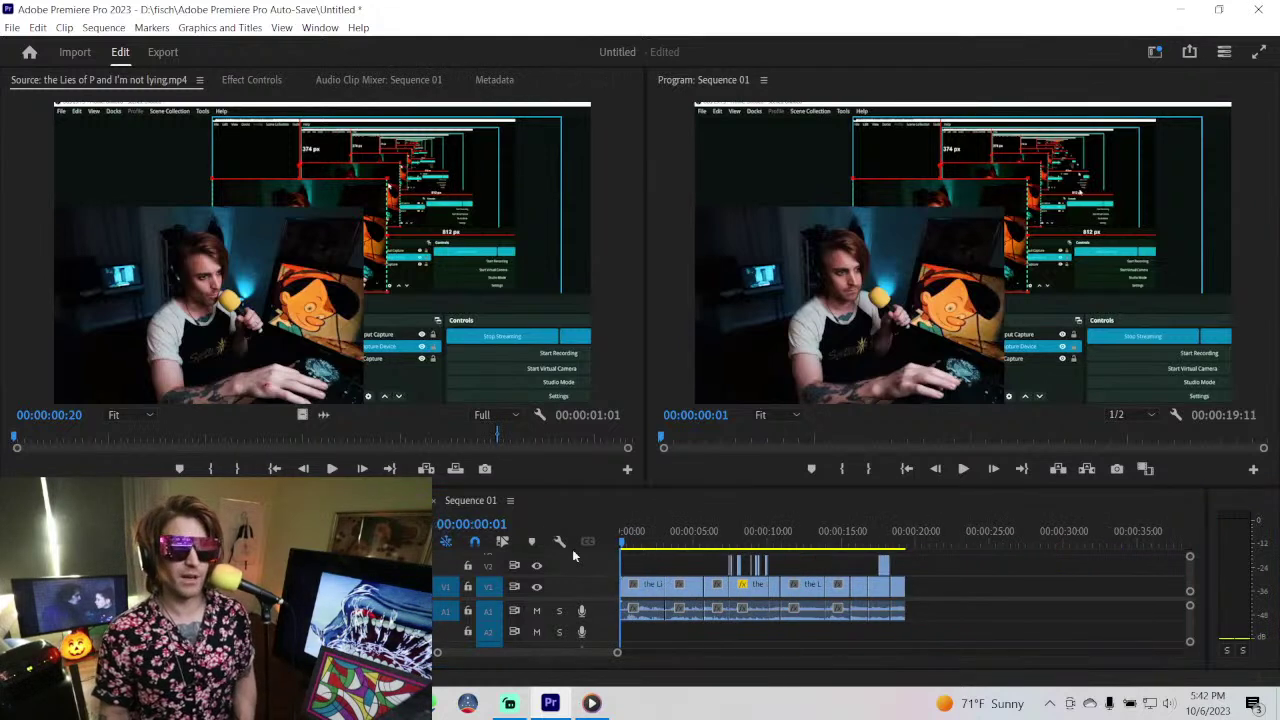
left_click_drag(913, 513, 900, 514)
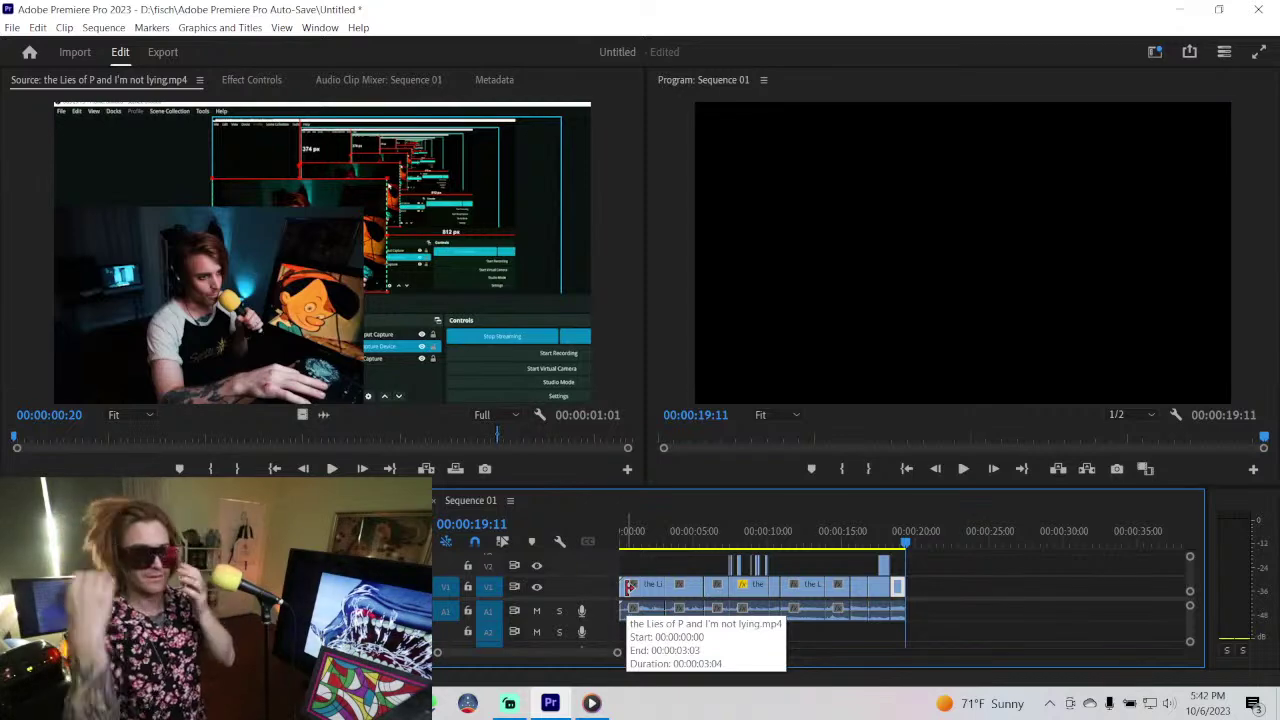
- Move all V1/A1 stream clips five seconds later and begin a voice-over at the timeline start
mouse_move(957, 567)
left_mouse_down()
mouse_move(645, 613)
mouse_move(727, 597)
left_mouse_up()
left_click(665, 540)
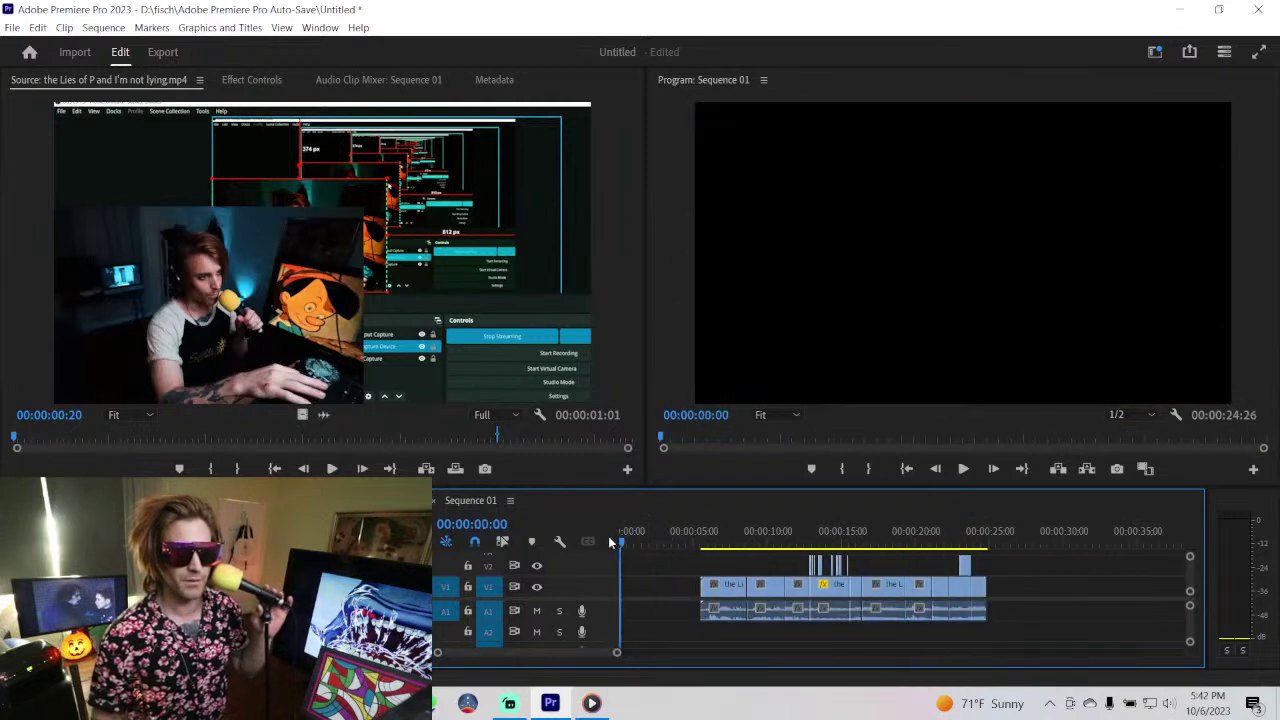
left_click(581, 631)
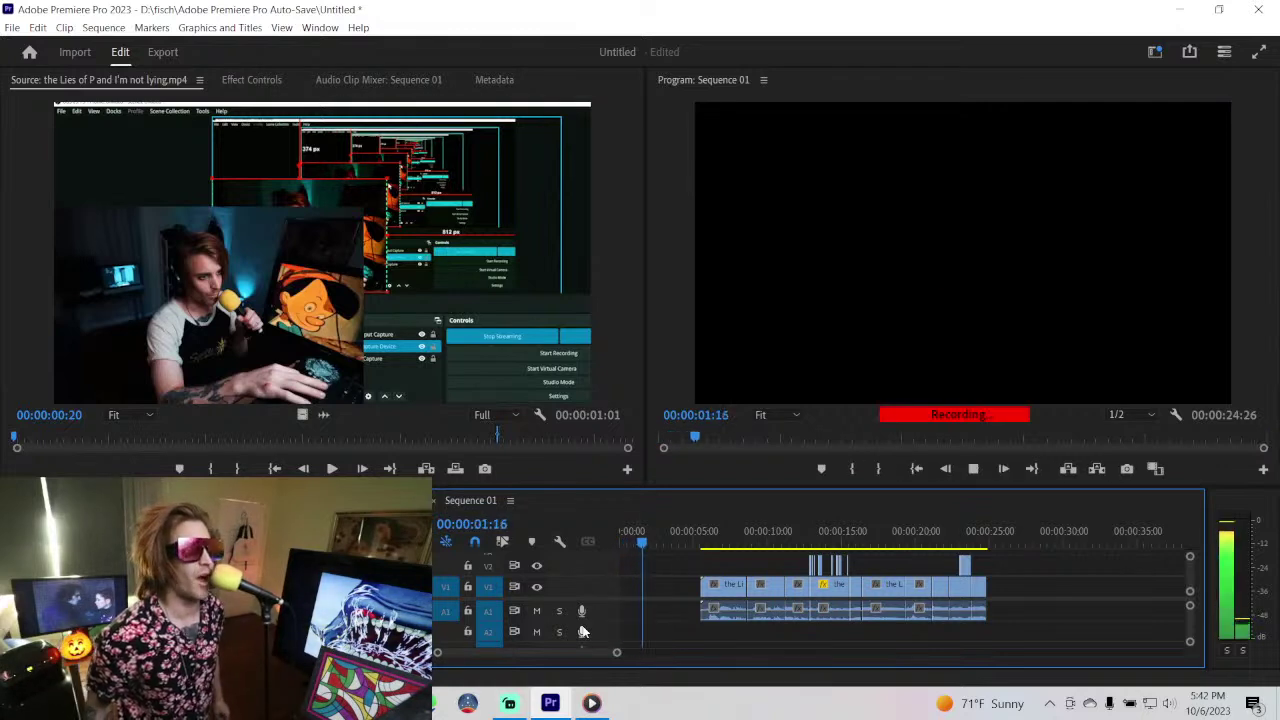
- Stop the opening voice-over, move the playhead to the sequence end, and record a second voice-over
left_click(582, 631)
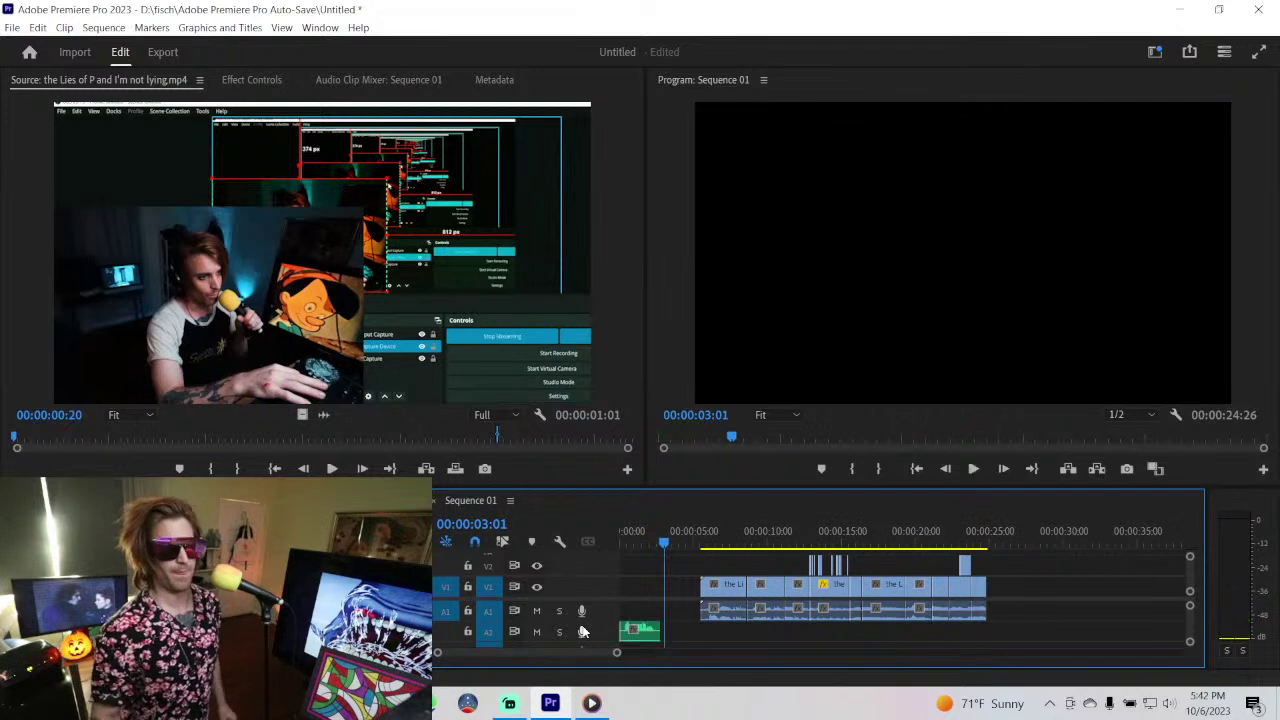
left_click(976, 547)
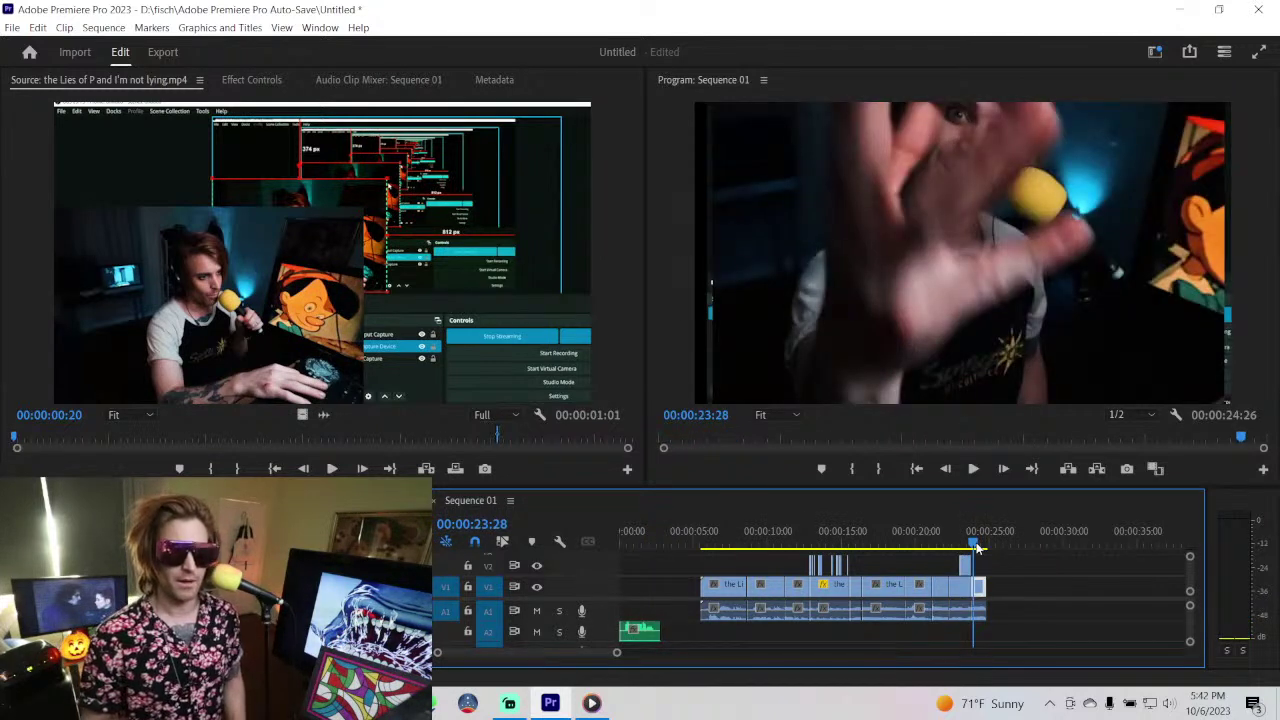
left_click_drag(978, 548, 982, 548)
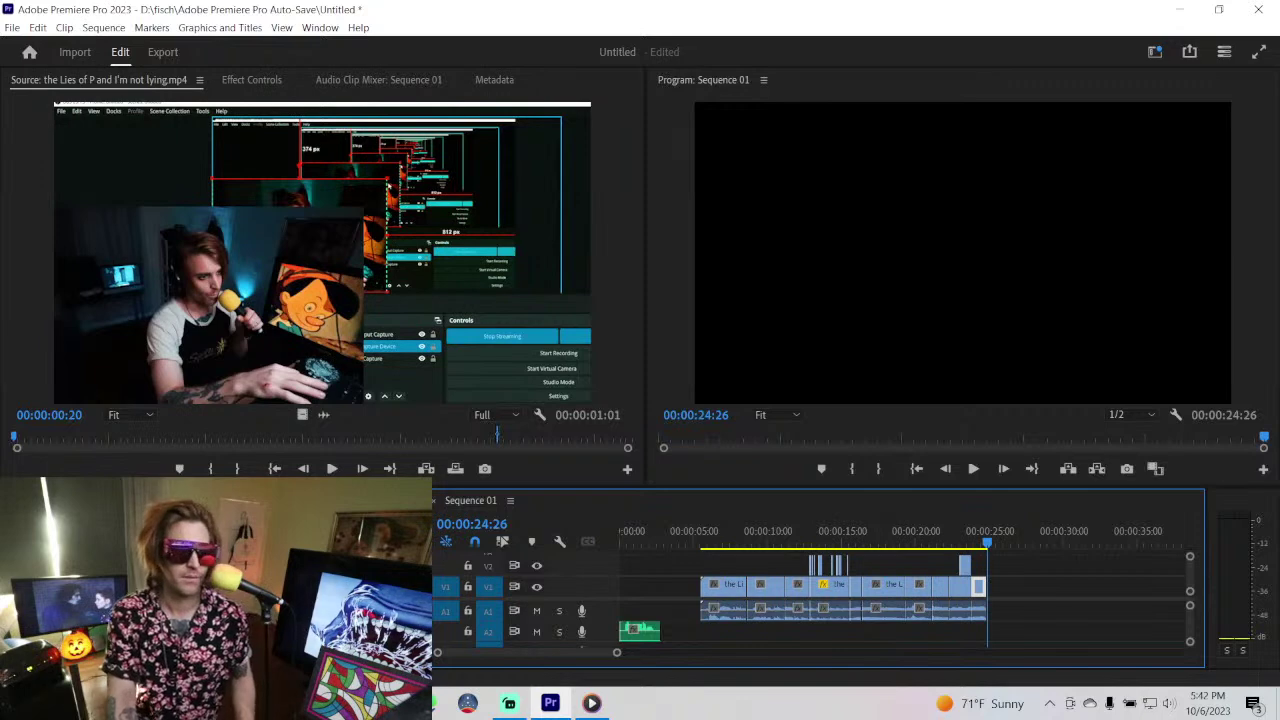
left_click(580, 633)
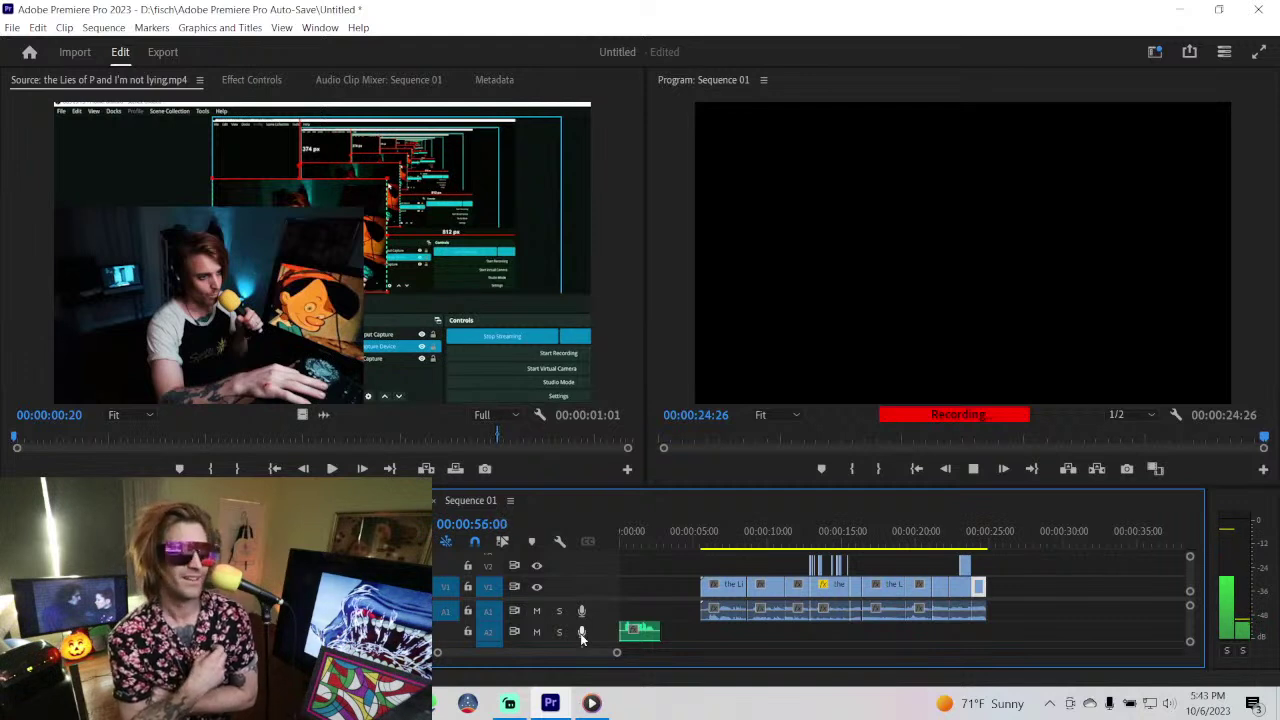
- Stop the second voice-over take and shift the V1/A1 stream clips slightly later
left_click(580, 633)
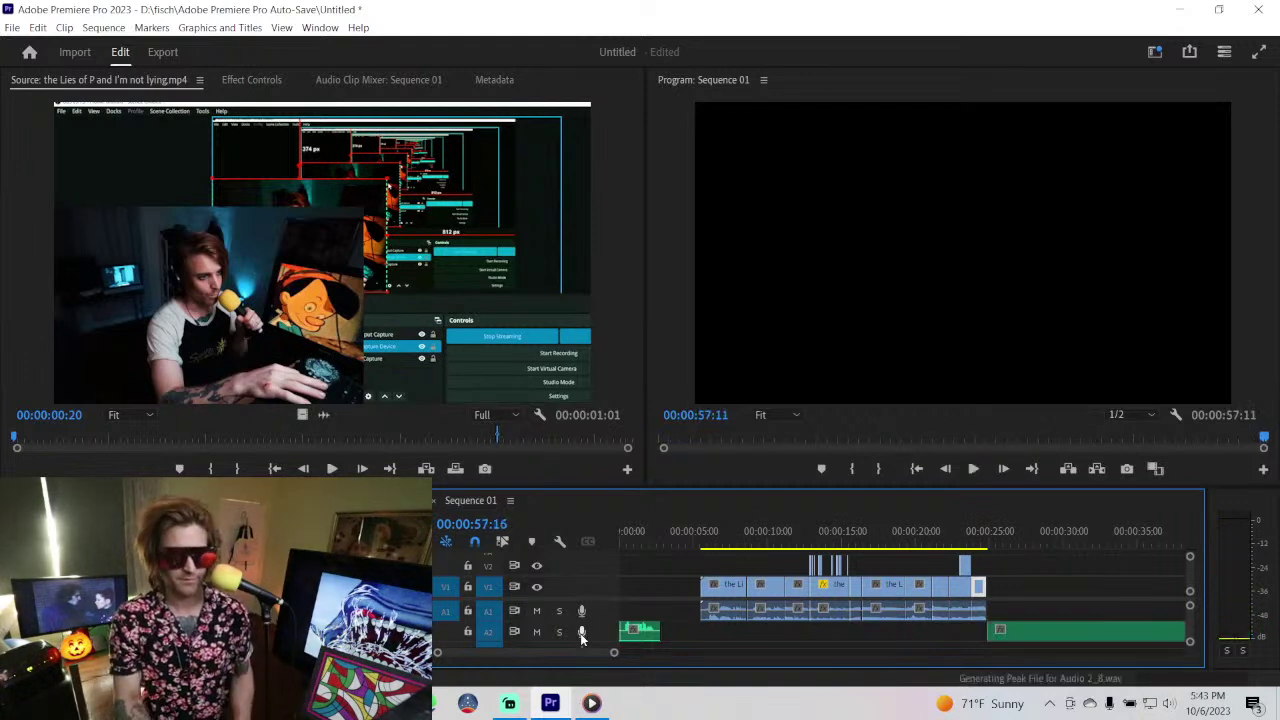
right_click(690, 586)
left_click(676, 566)
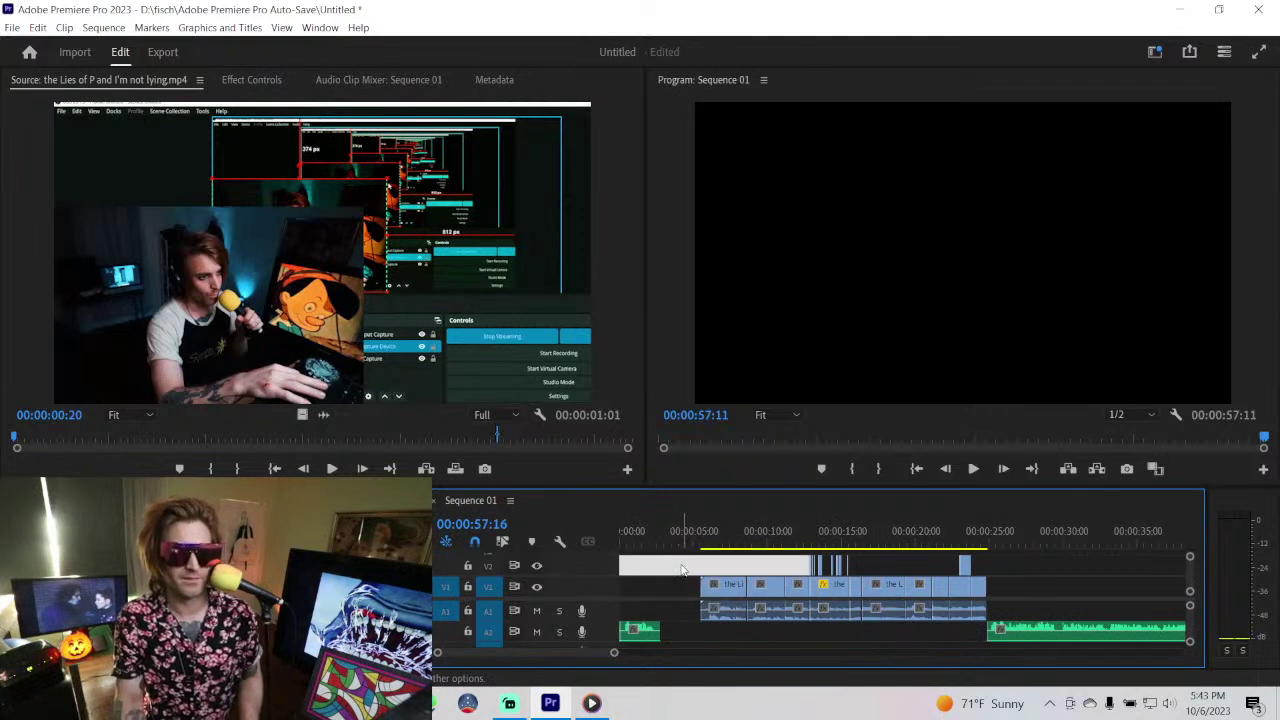
mouse_move(682, 570)
left_mouse_down()
mouse_move(1005, 622)
mouse_move(914, 594)
left_mouse_up()
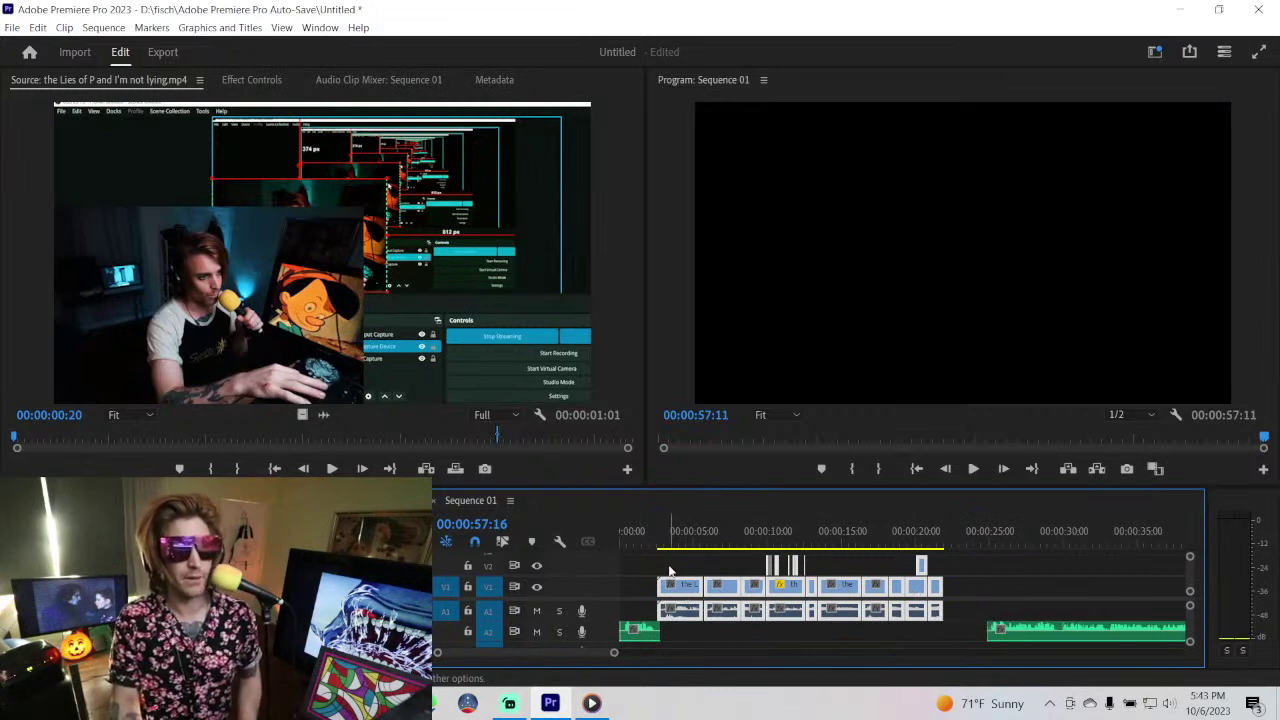
left_click_drag(678, 588, 714, 588)
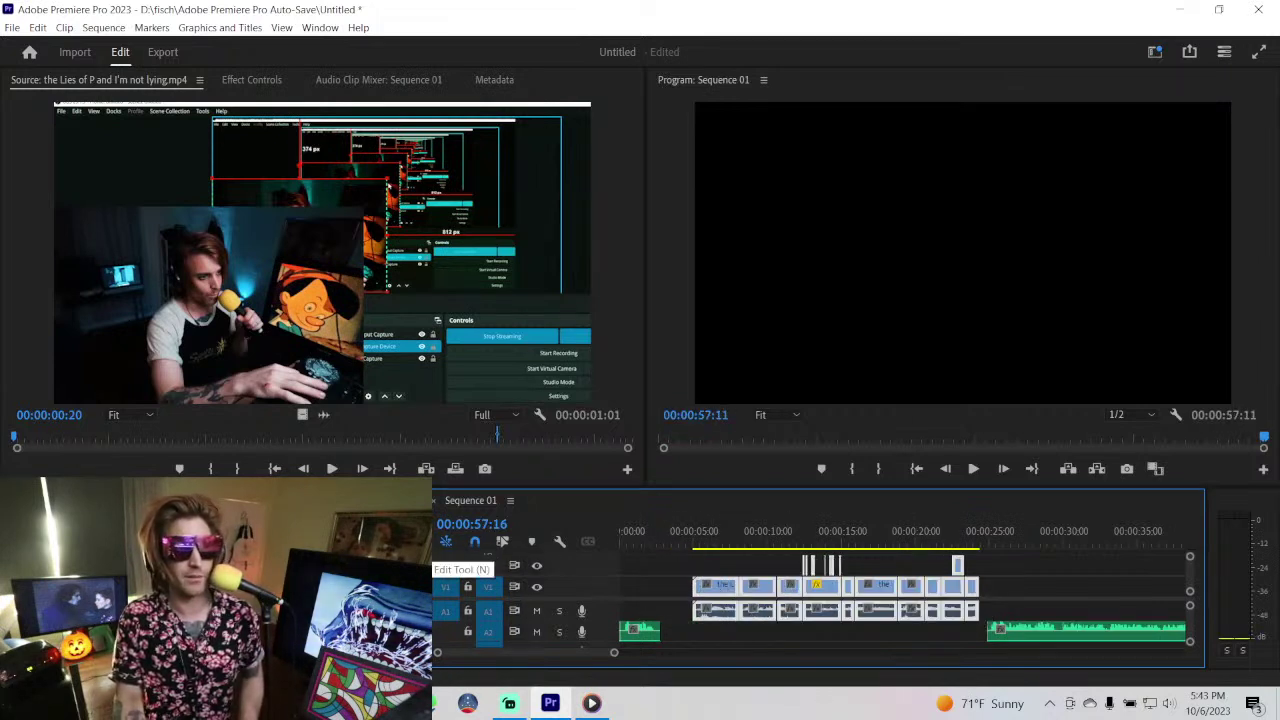
right_click(448, 556)
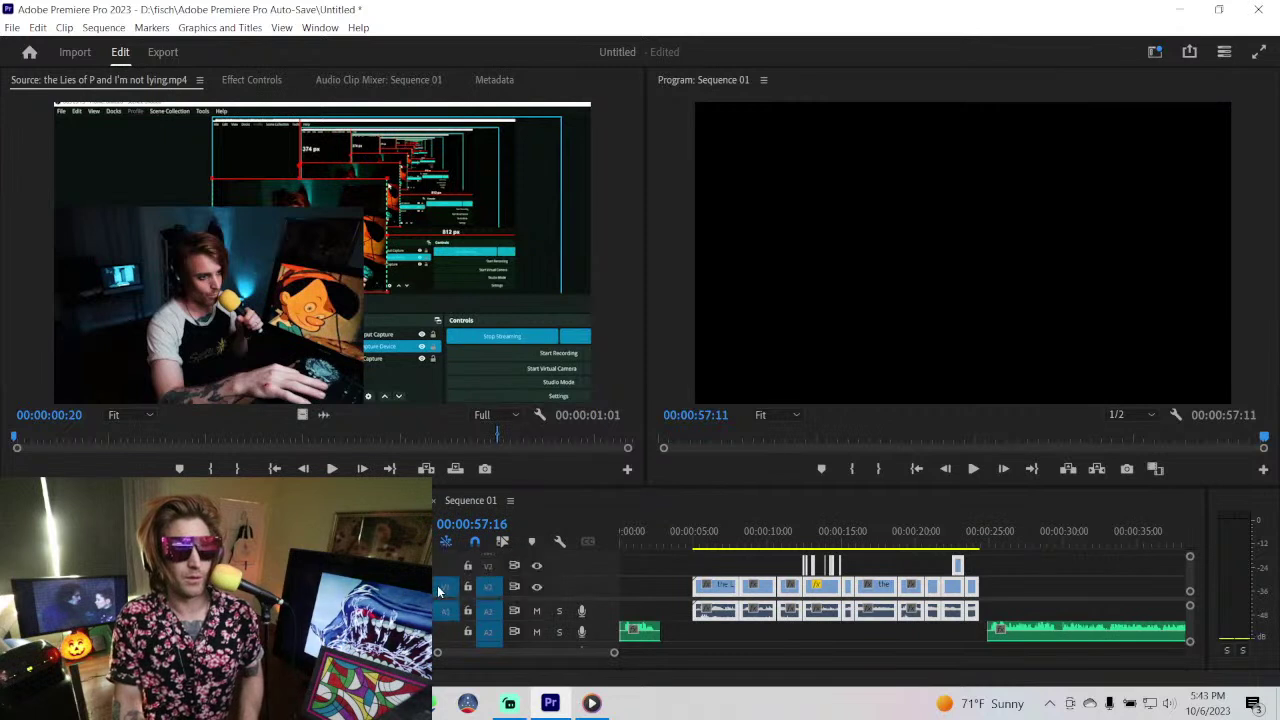
left_click(609, 620)
- Extend the opening A2 voice-over, then ripple-trim it where speech ends so the clips follow directly
left_click_drag(655, 630, 682, 630)
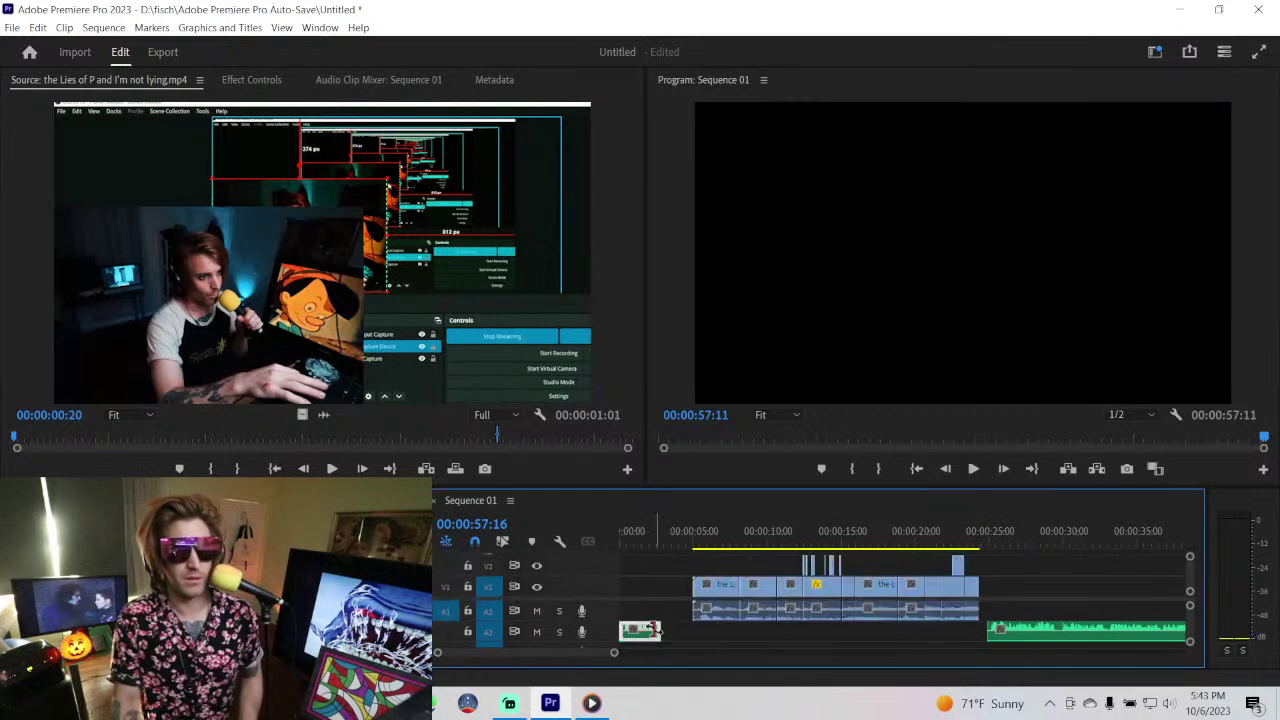
left_click(633, 535)
key("space")
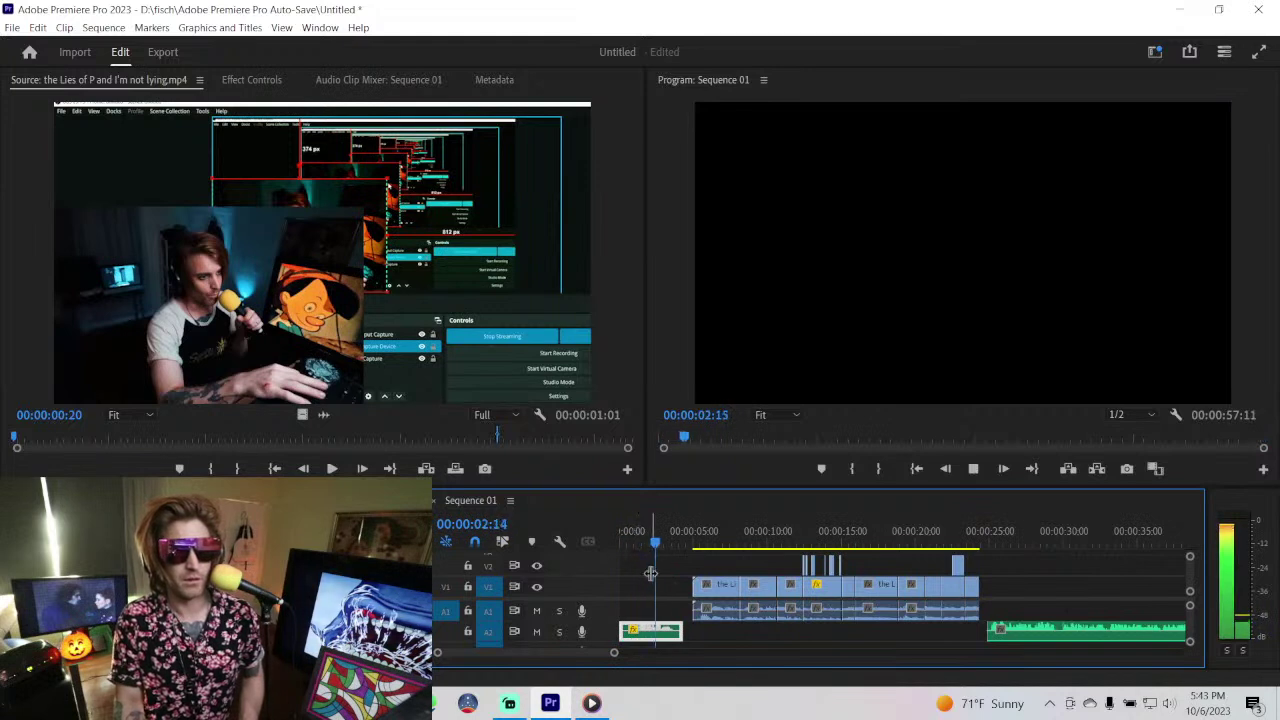
key("space")
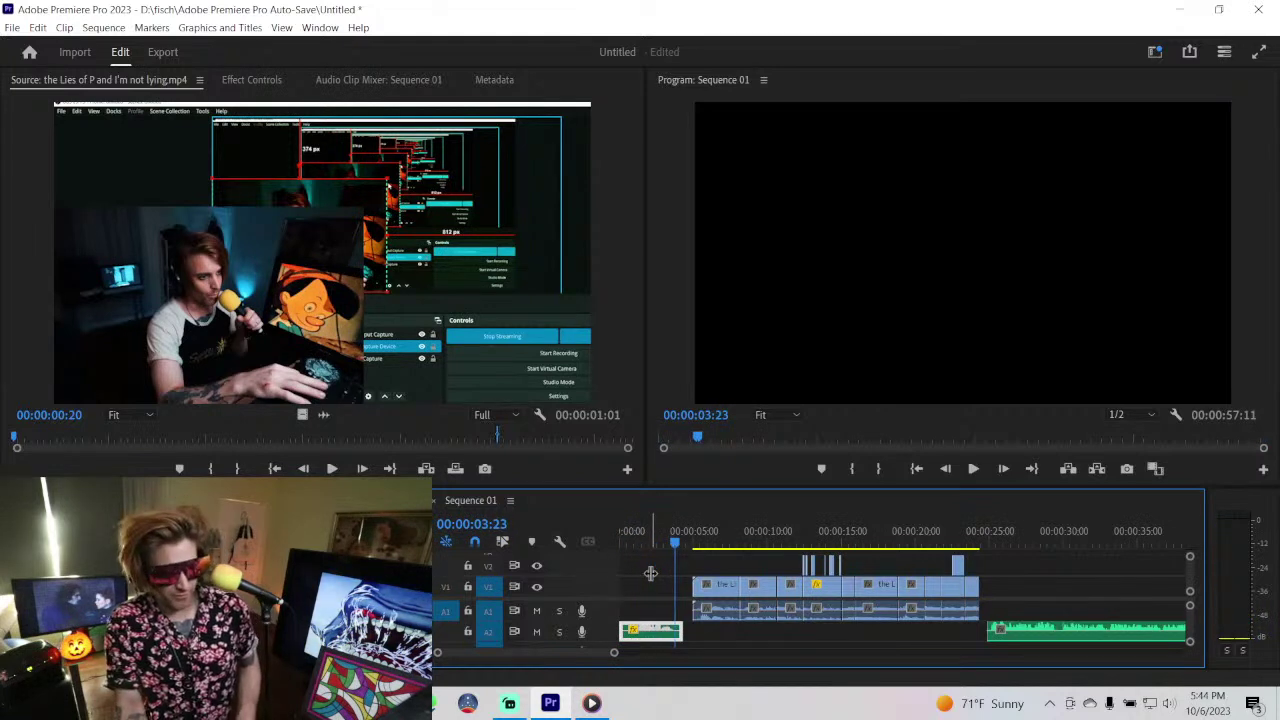
key("w")
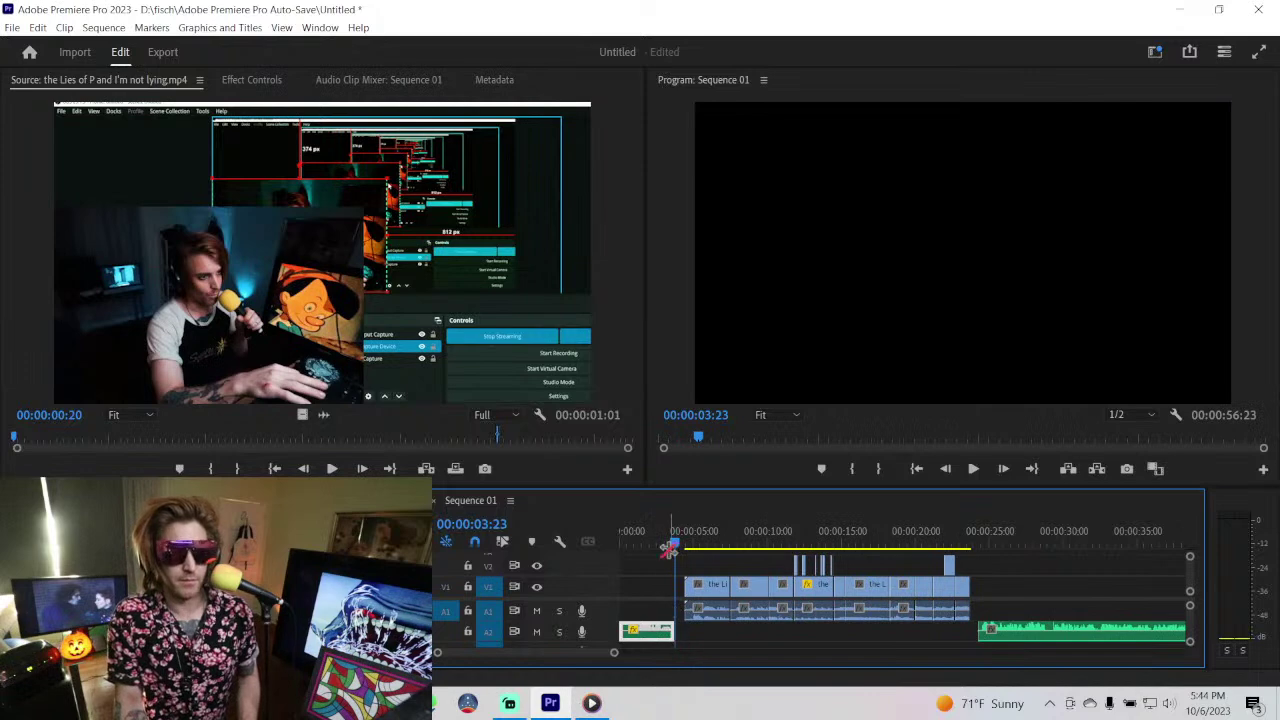
left_click(252, 712)
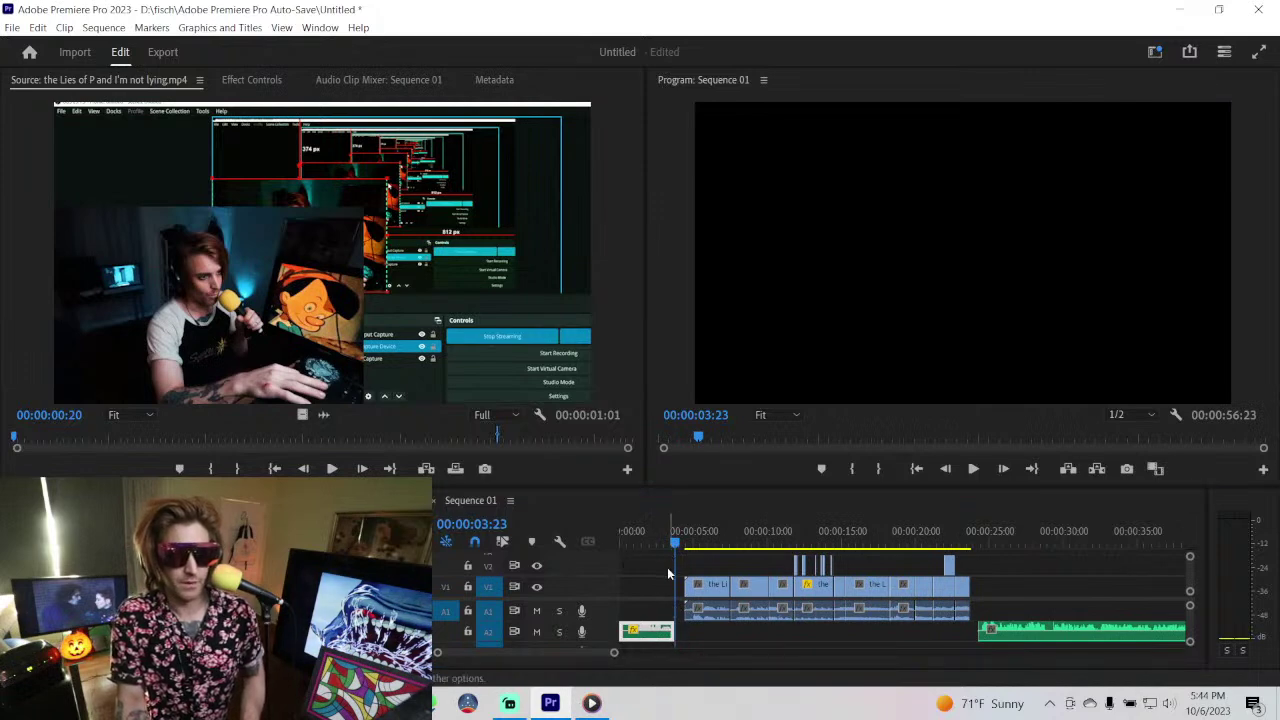
- Import the yesyeysss thumbnail image from DATA (D:) onto V2 at the sequence opening
key("ctrl+i")
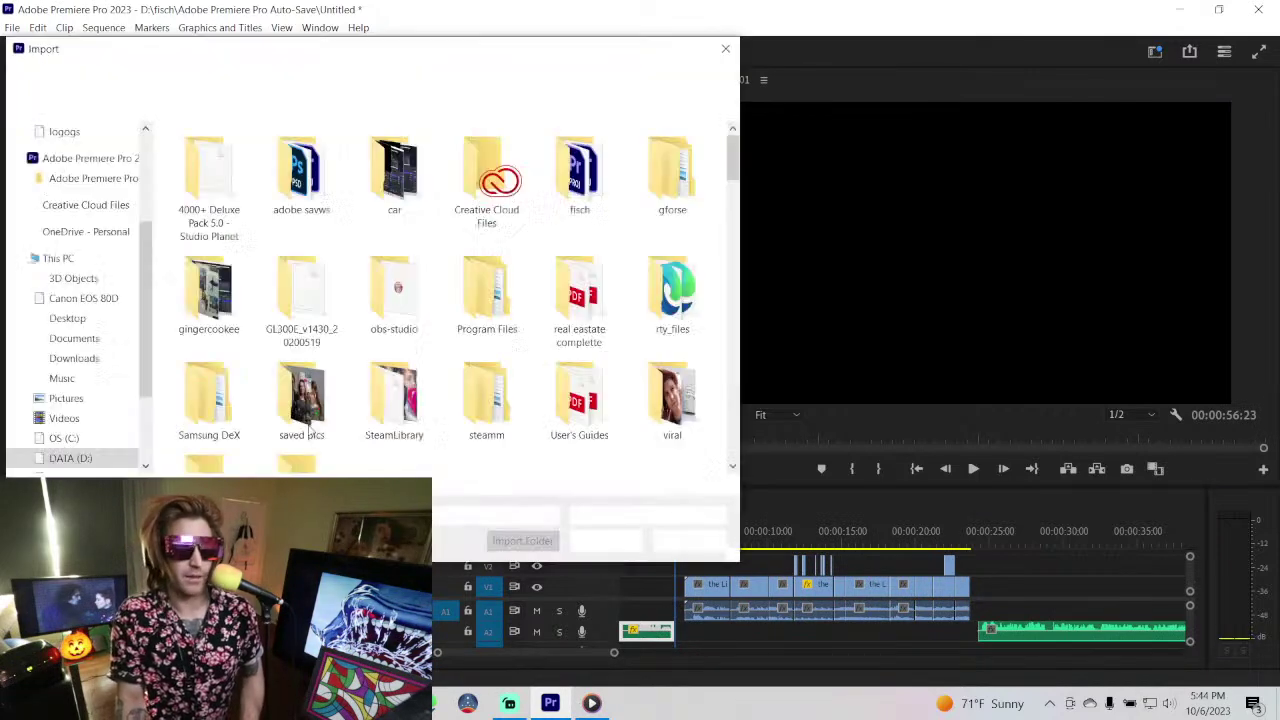
scroll(270, 381, "down", 5)
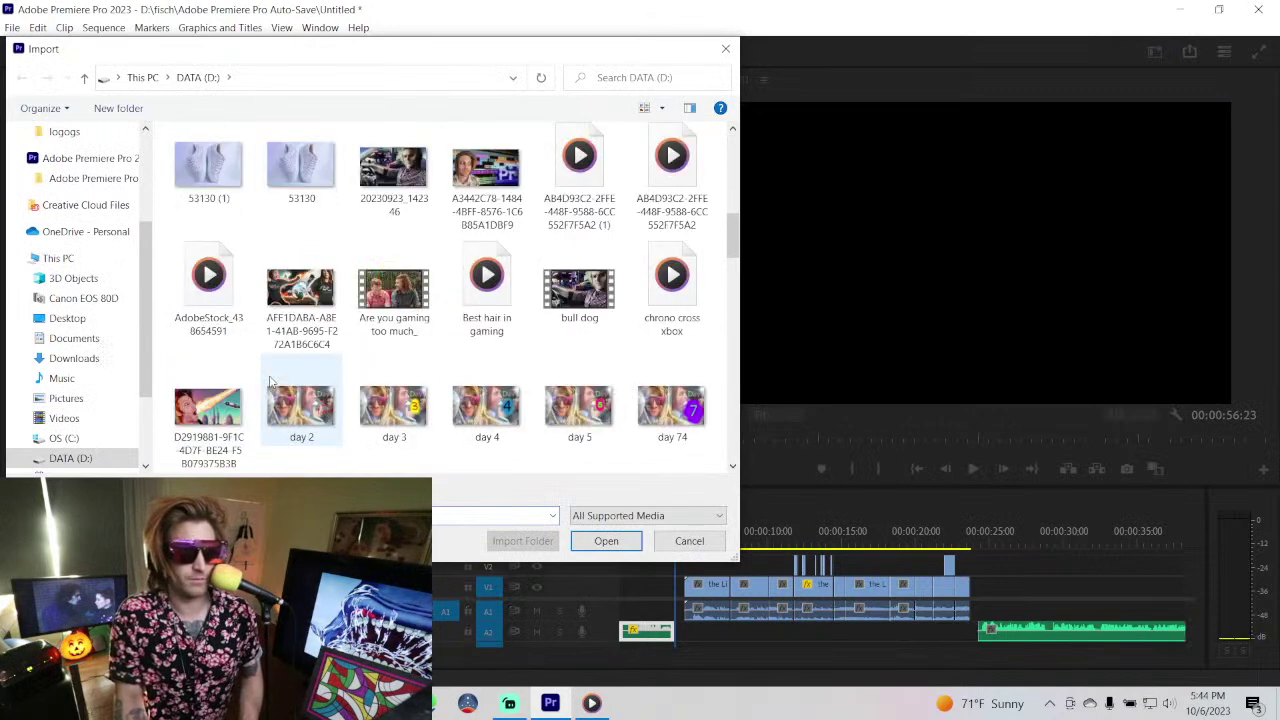
scroll(270, 381, "down", 3)
scroll(270, 381, "down", 3)
scroll(270, 381, "down", 3)
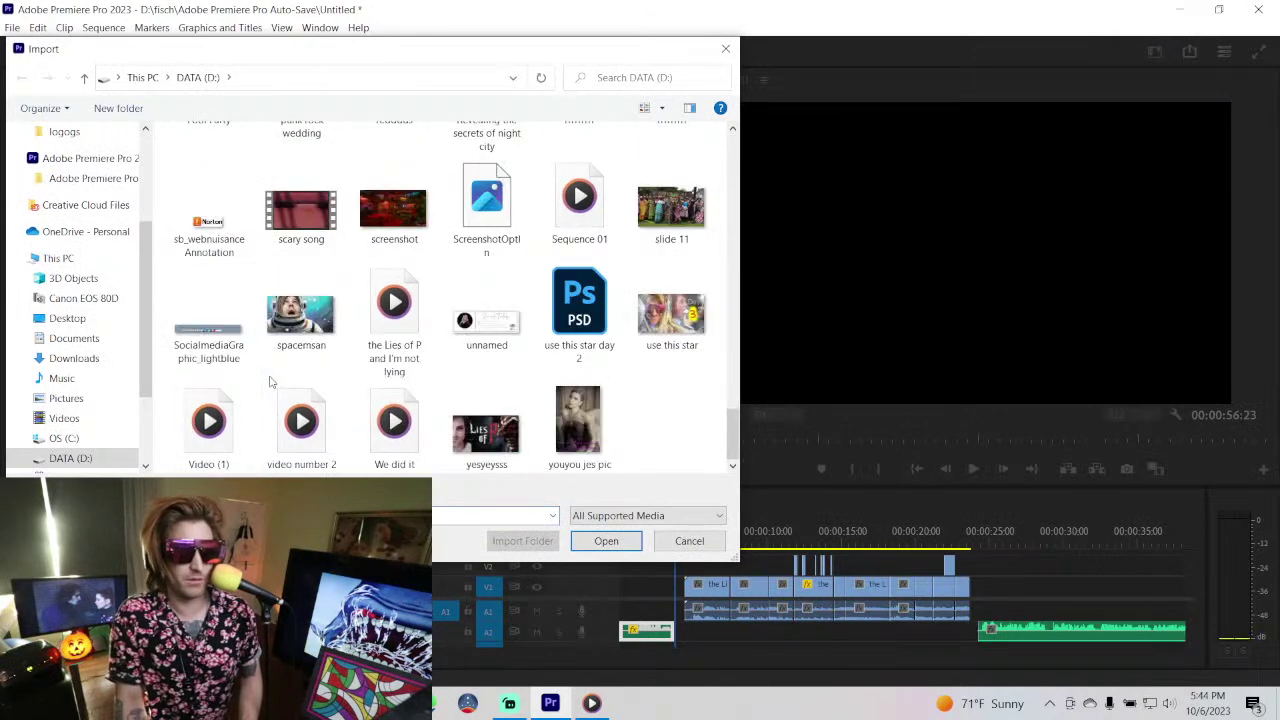
double_click(486, 425)
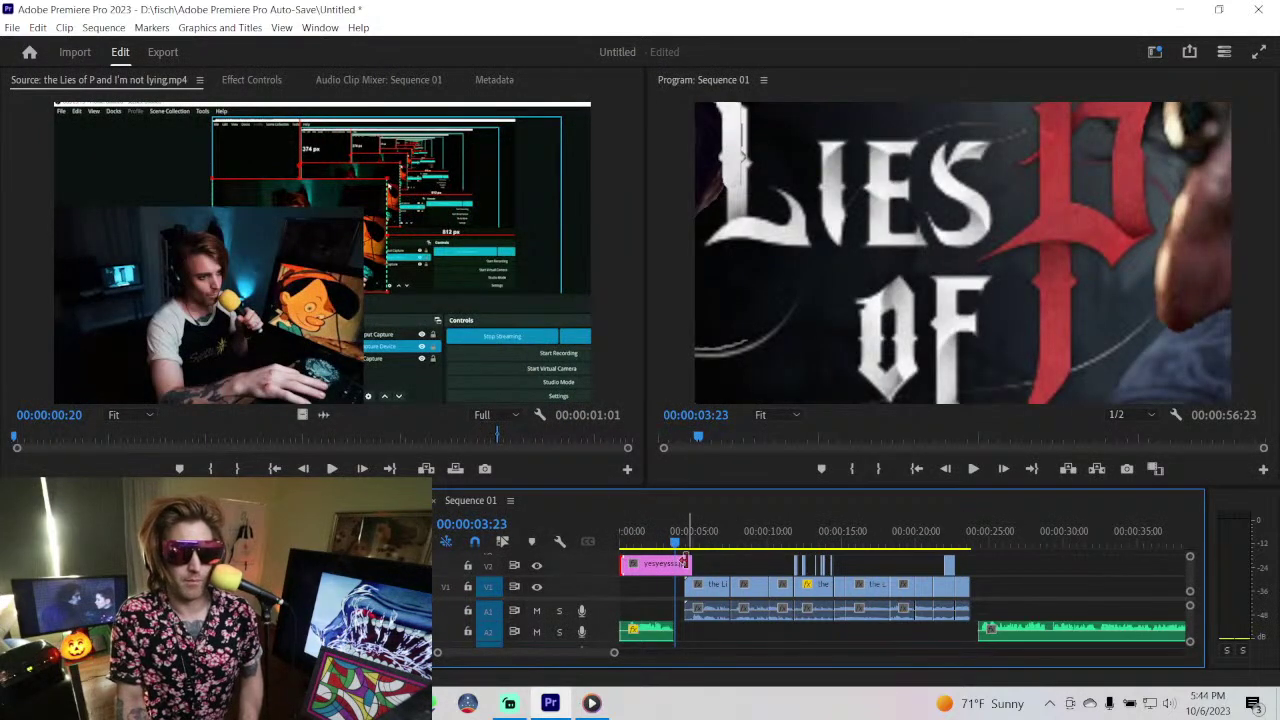
- Trim the yesyeysss clip on V2 so it ends where the first stream clip begins
left_click_drag(687, 563, 938, 597)
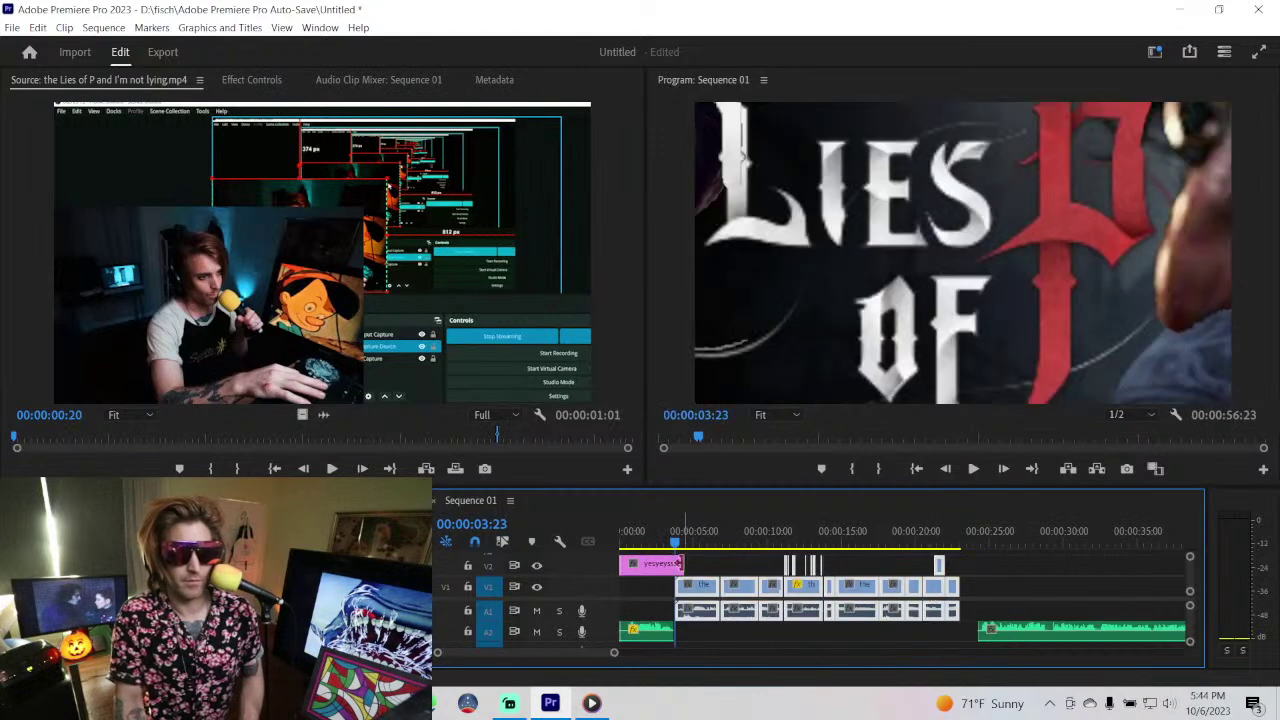
left_click_drag(683, 564, 673, 564)
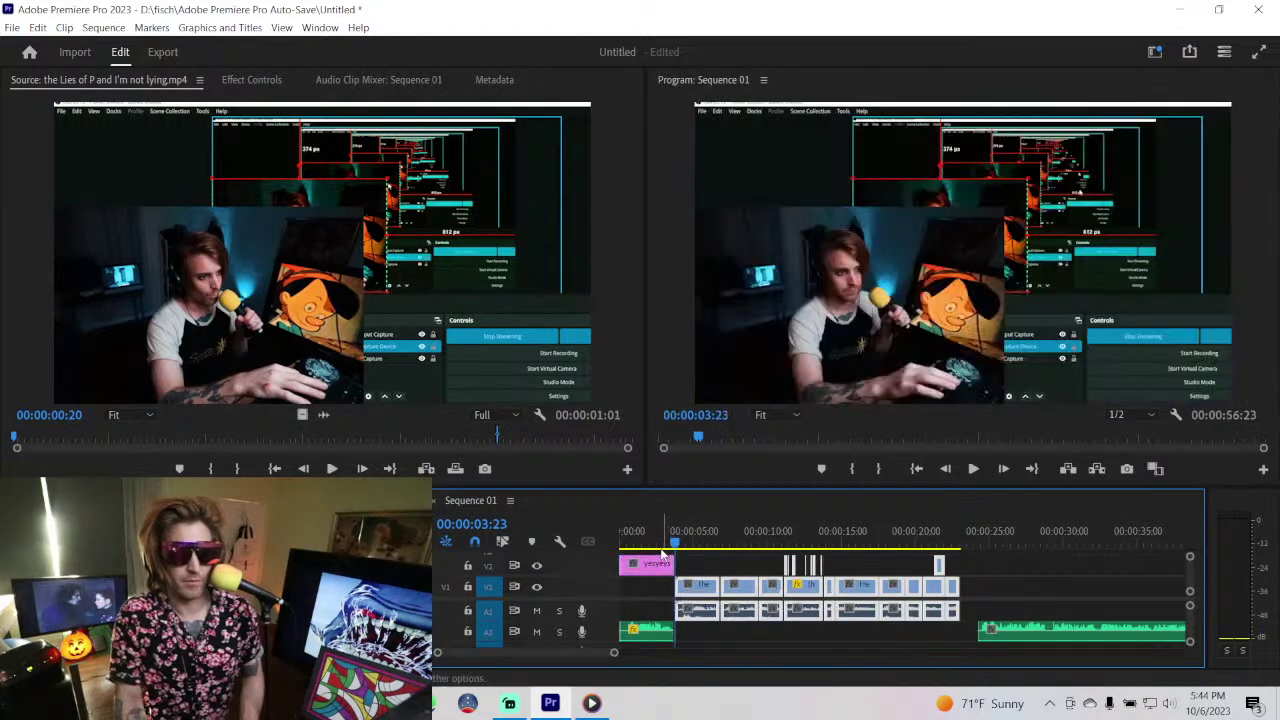
left_click(653, 531)
- Show the thumbnail's Effect Controls with the playhead at the sequence start and the clip selected
double_click(658, 564)
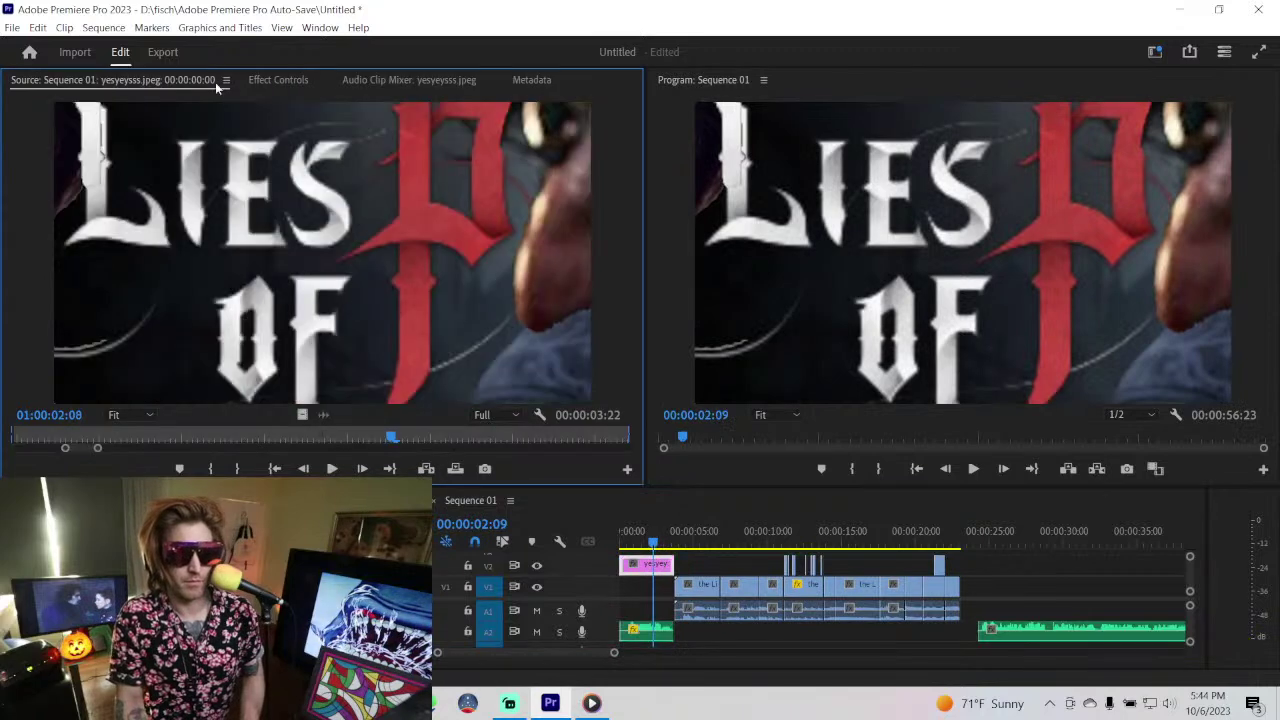
left_click(267, 82)
left_click_drag(553, 112, 390, 113)
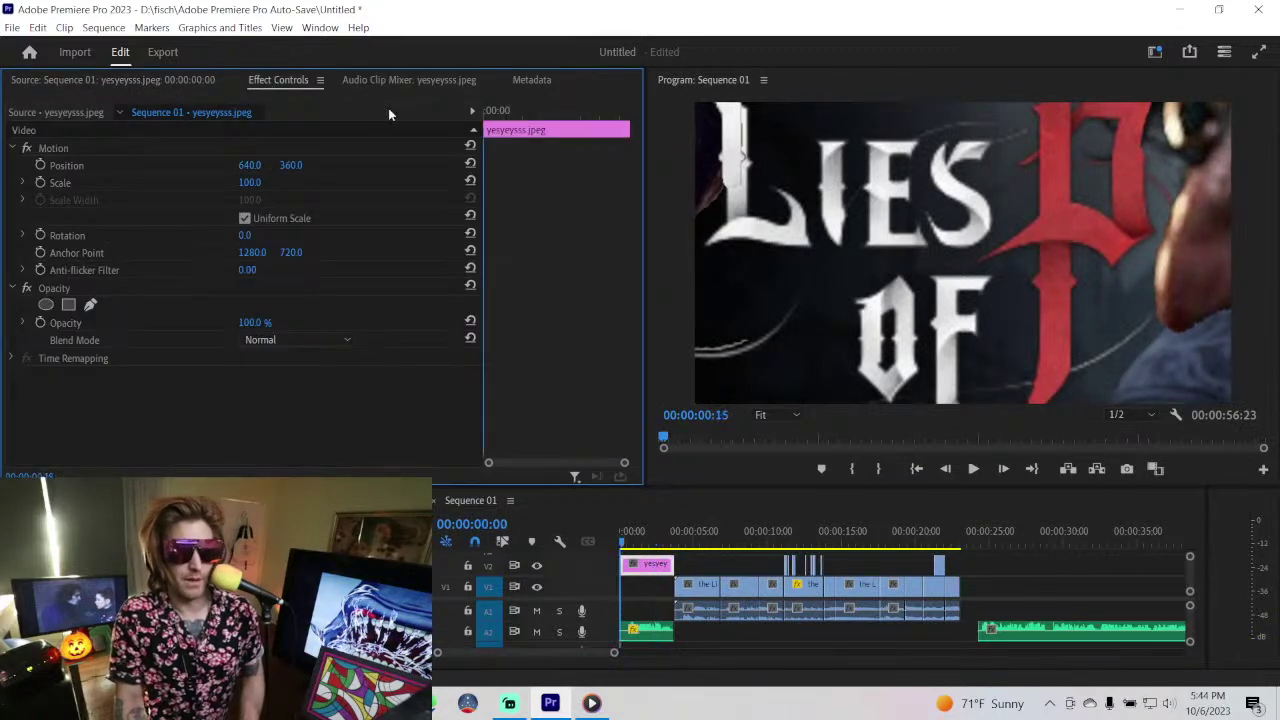
key("Down")
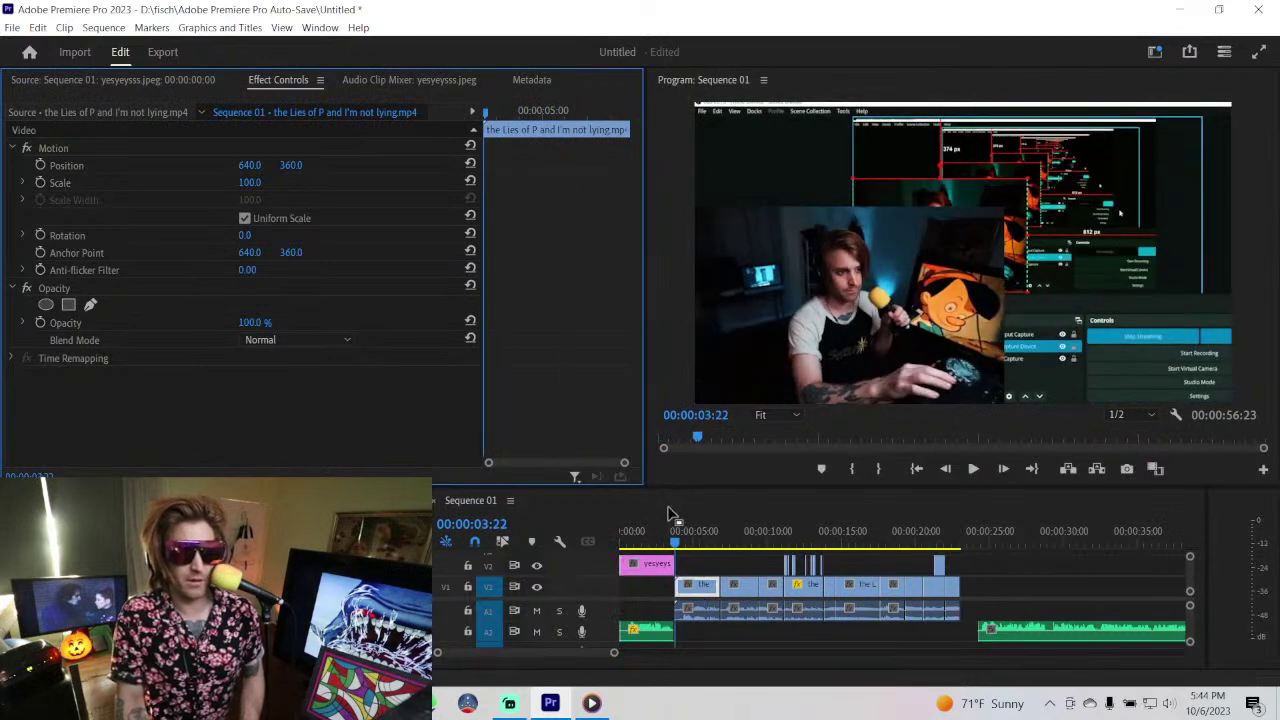
left_click(621, 531)
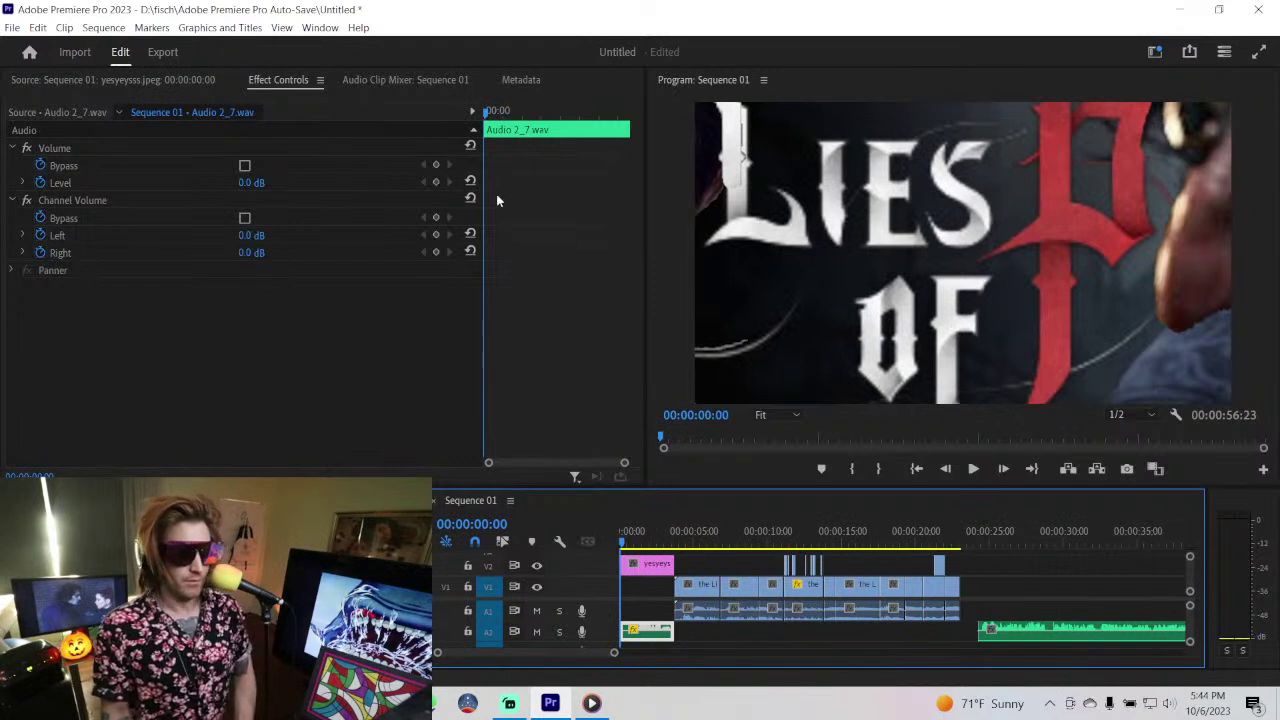
key("d")
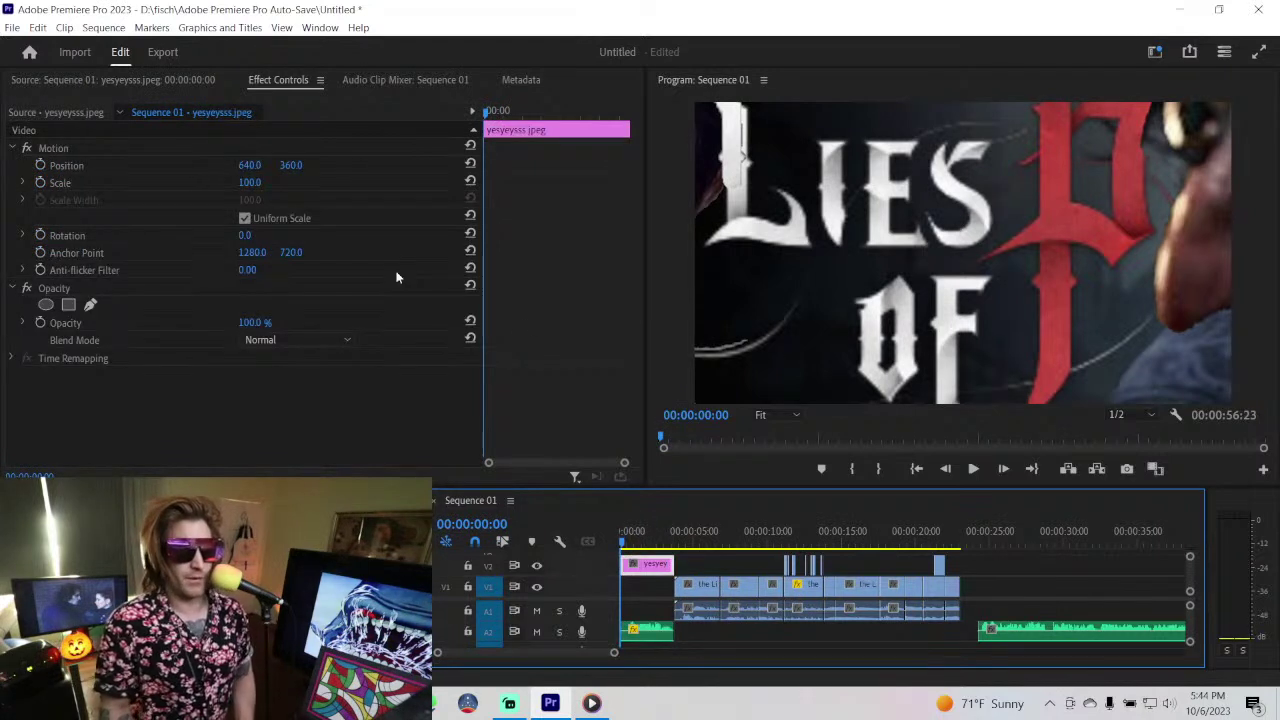
- Keyframe the thumbnail zooming from 93% to 57% scale, with Position Y going from 360 to 353
left_click(41, 166)
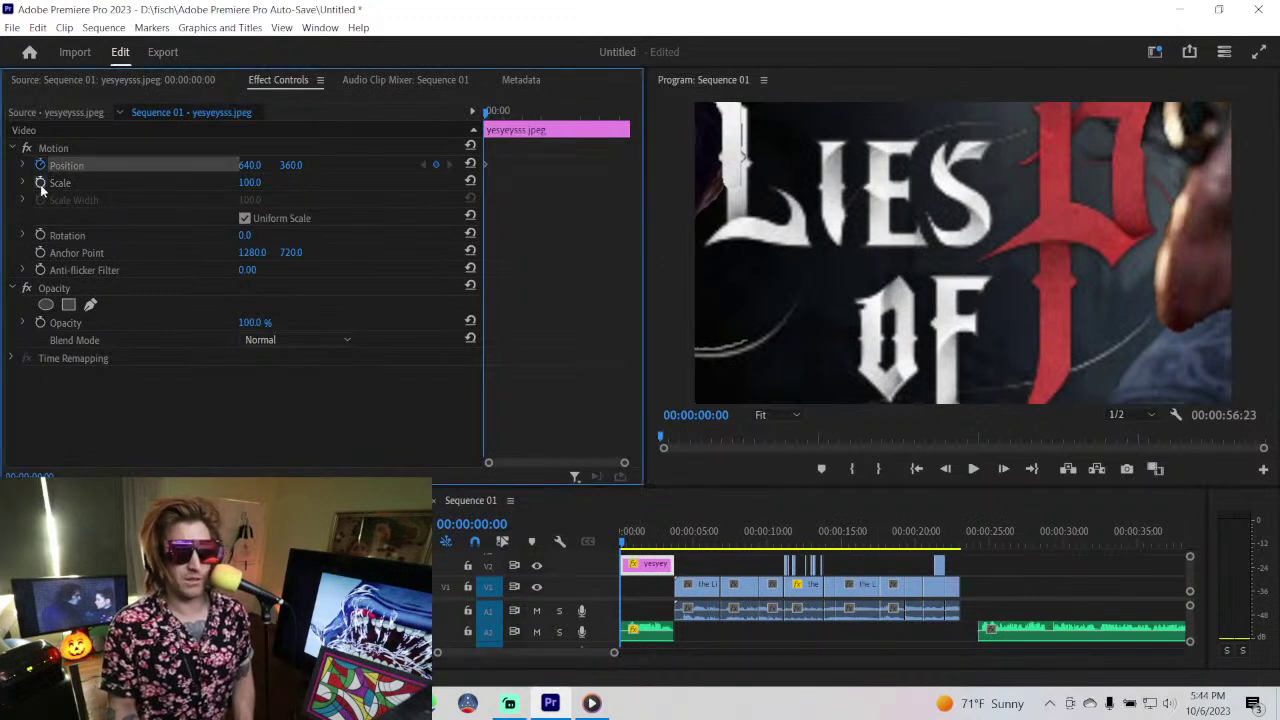
left_click(41, 184)
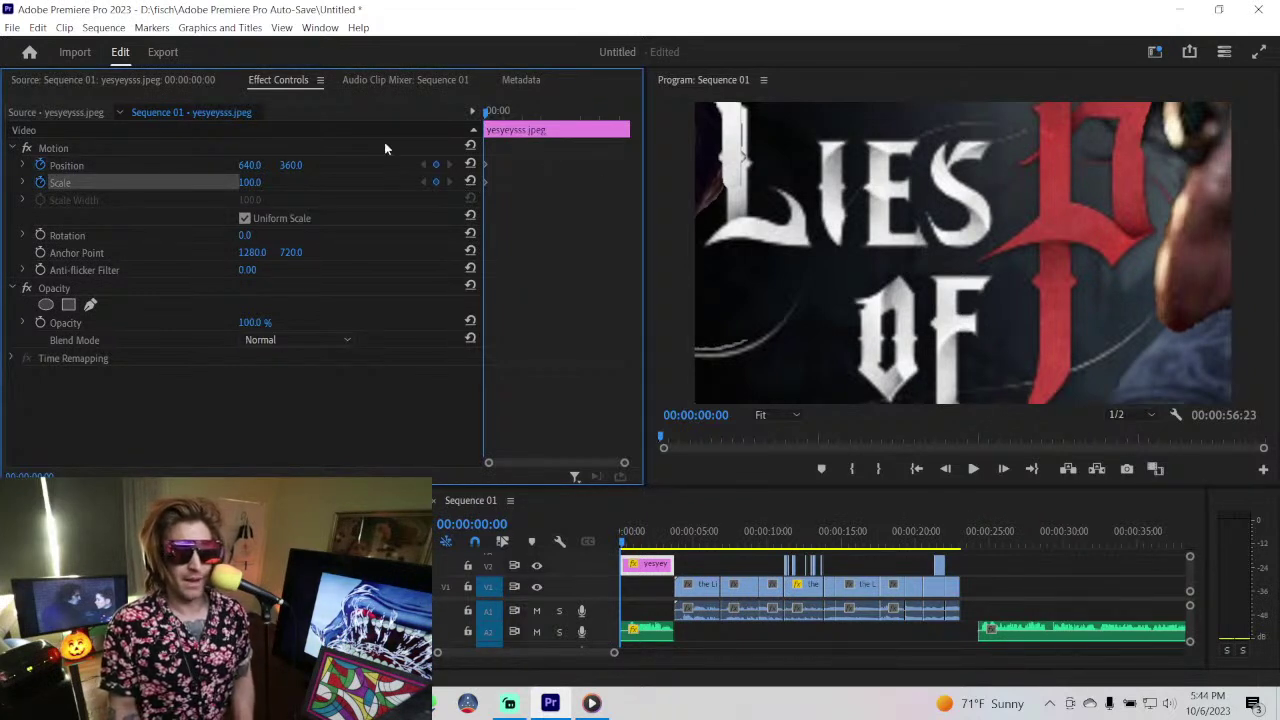
left_click_drag(249, 190, 320, 165)
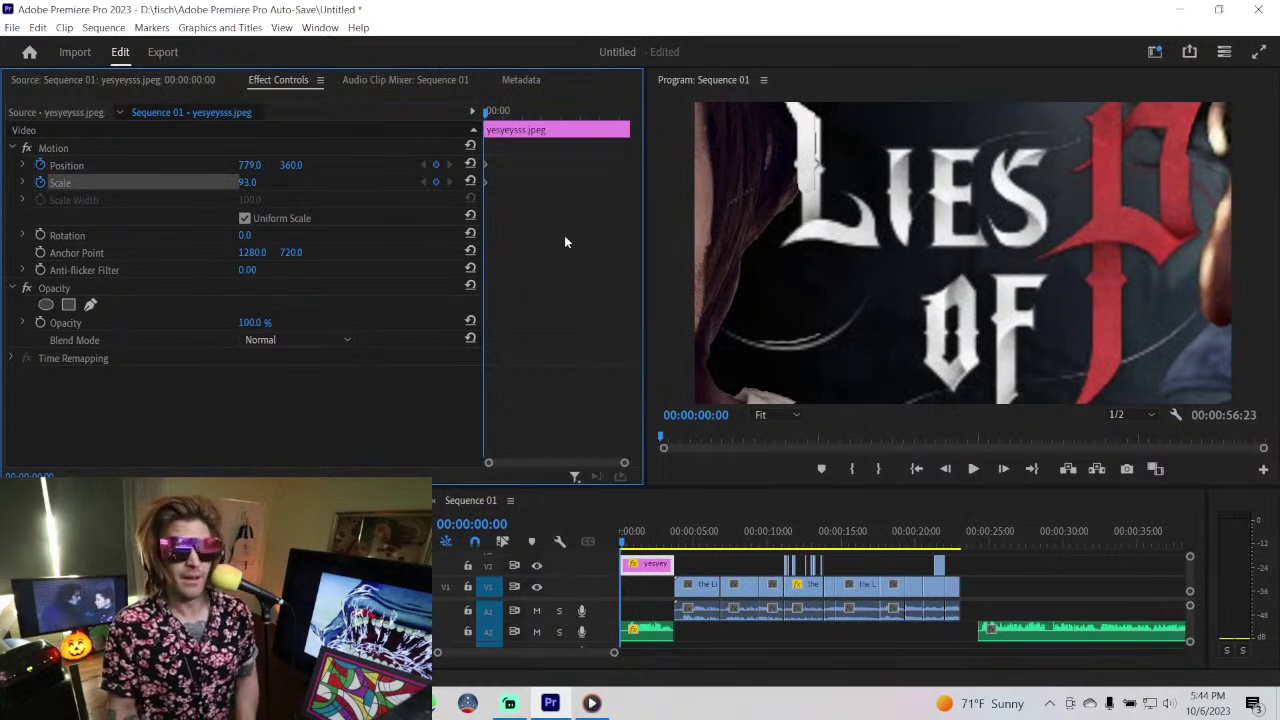
left_click_drag(488, 112, 605, 124)
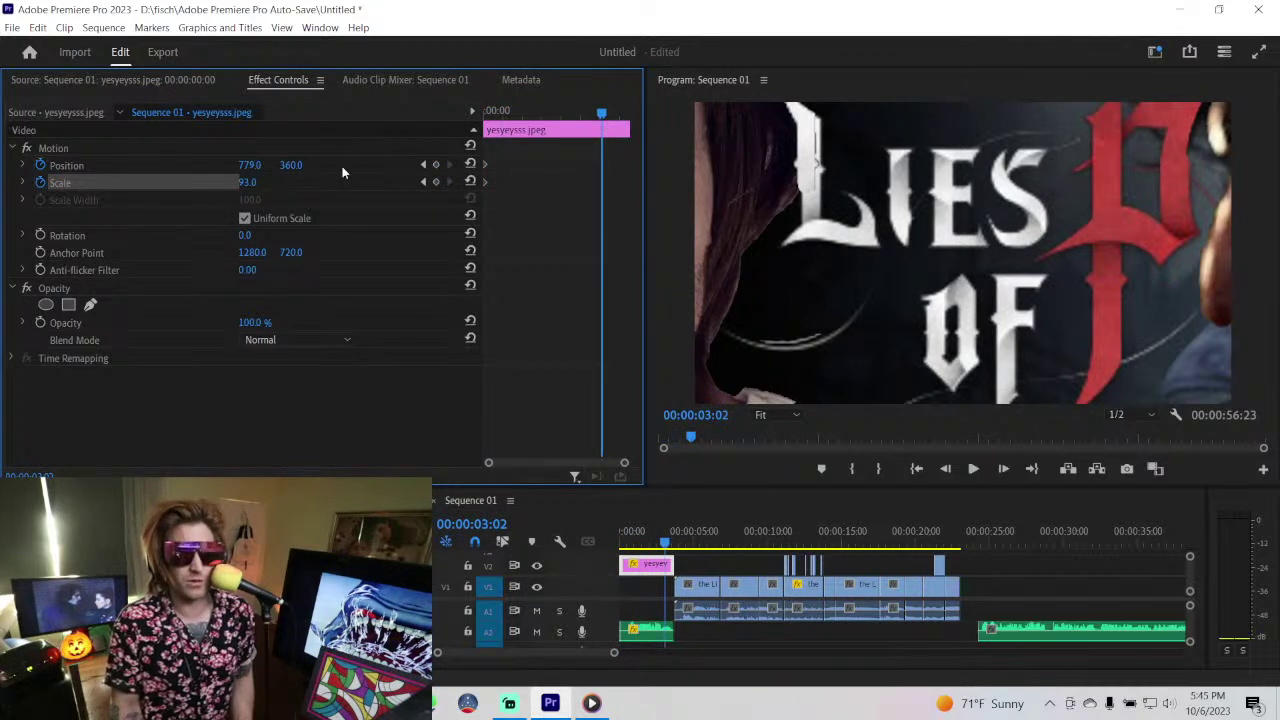
mouse_move(248, 182)
left_mouse_down()
mouse_move(261, 183)
mouse_move(257, 159)
left_mouse_up()
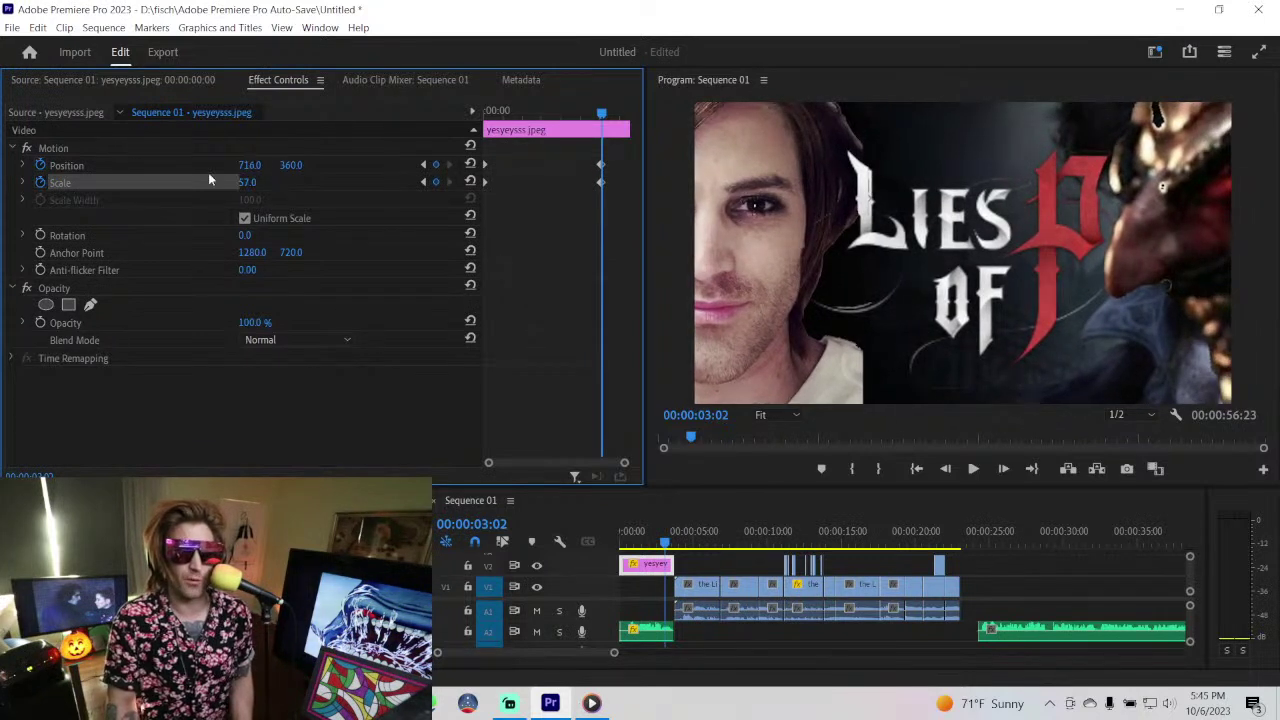
left_click(288, 165)
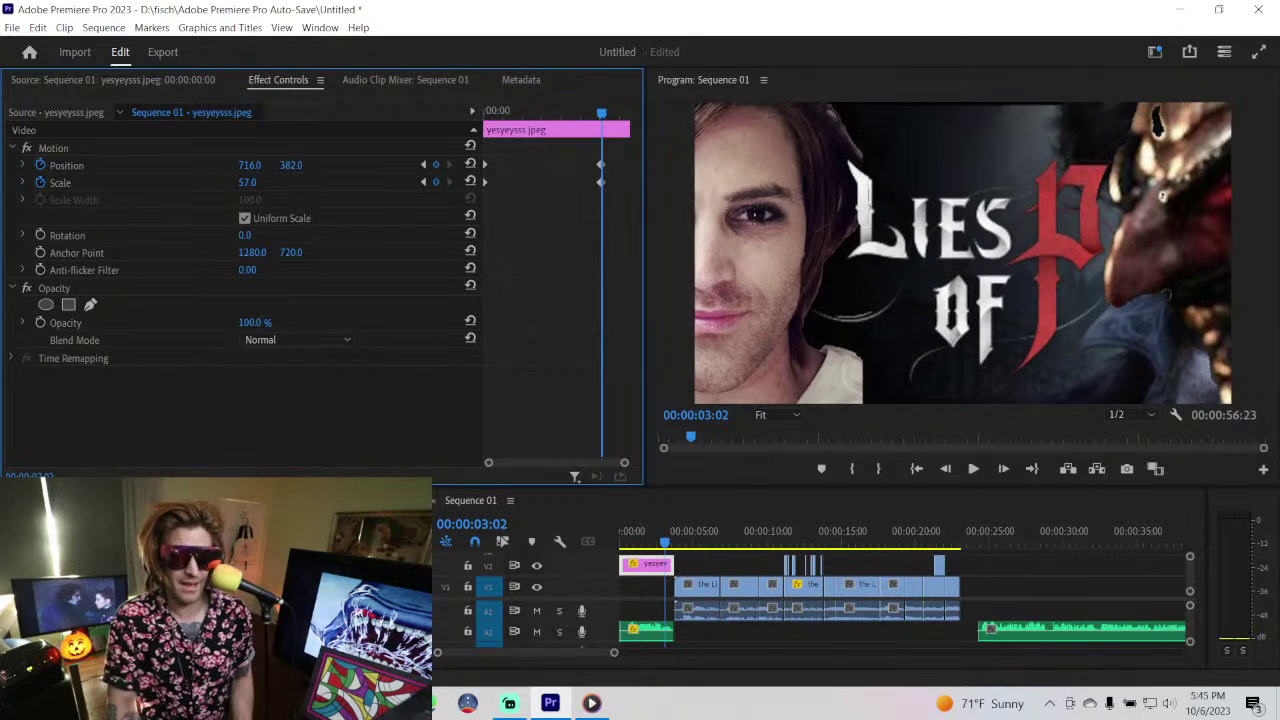
left_click_drag(290, 165, 283, 165)
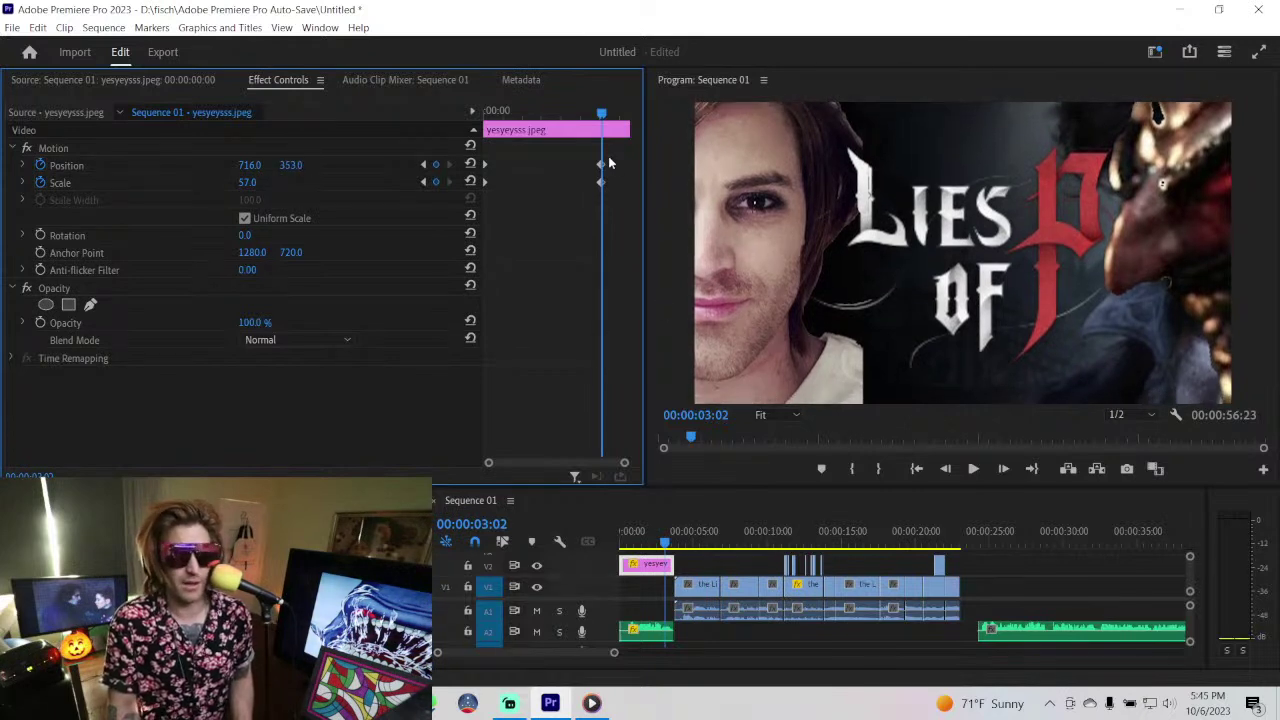
- Preview the zoom-out, trim the thumbnail to 3:03, and move it down to track V1
key("Home")
key("space")
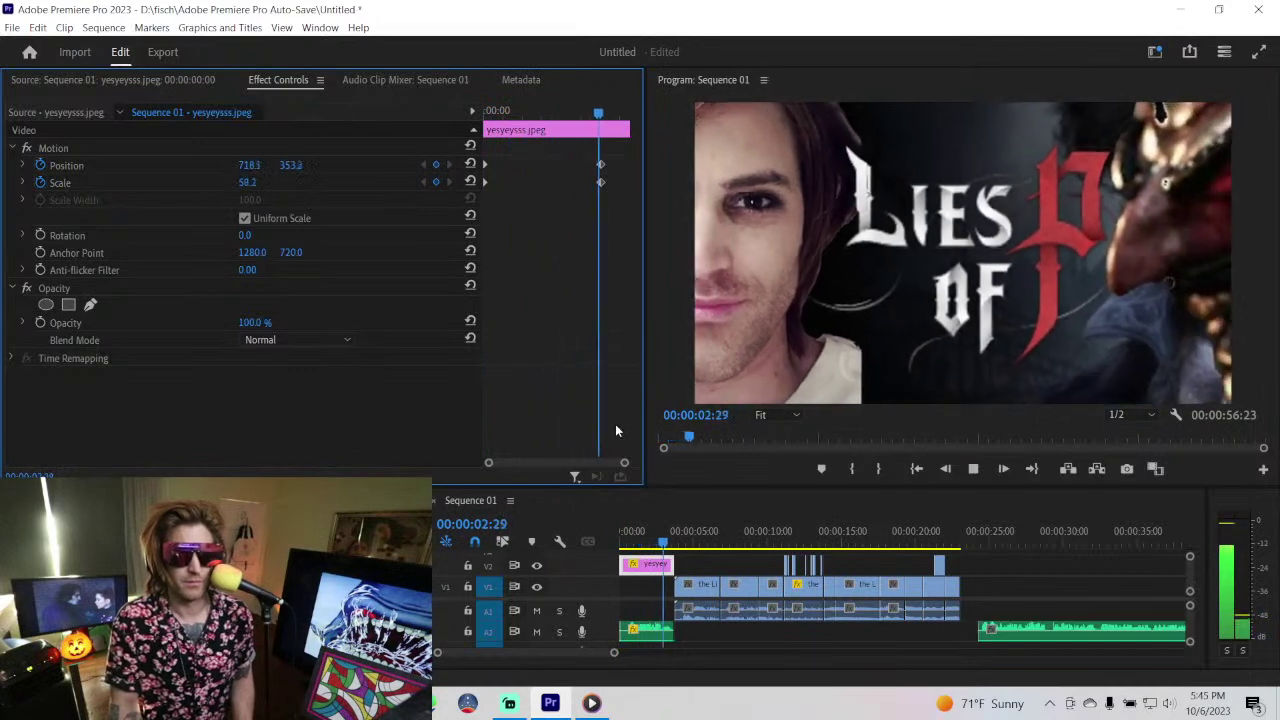
left_click(624, 543)
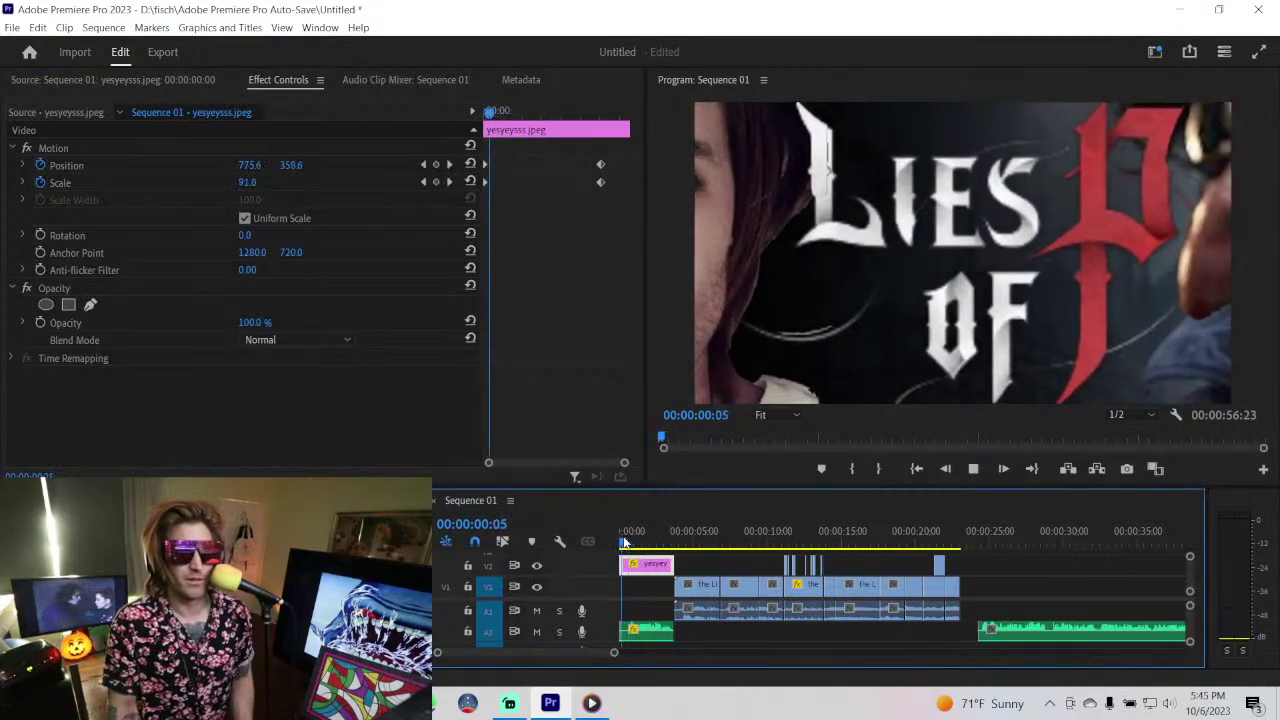
left_click(612, 541)
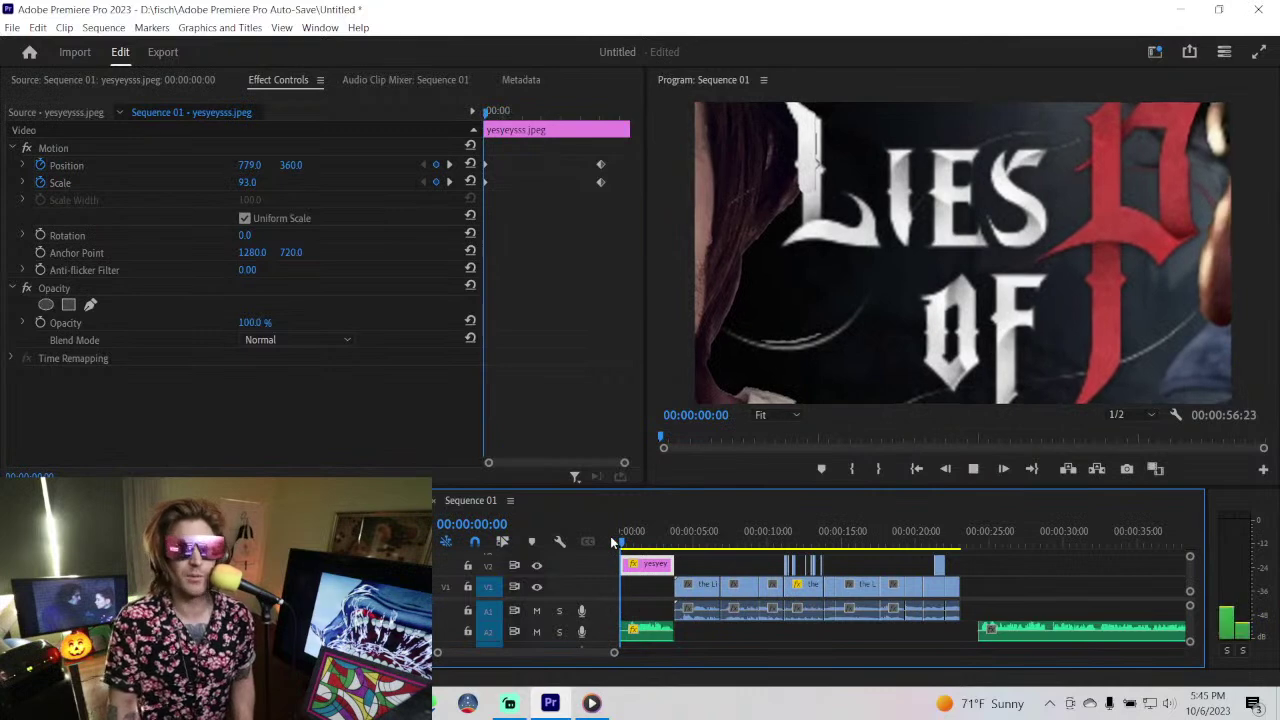
key("space")
key("space")
key("ctrl+z")
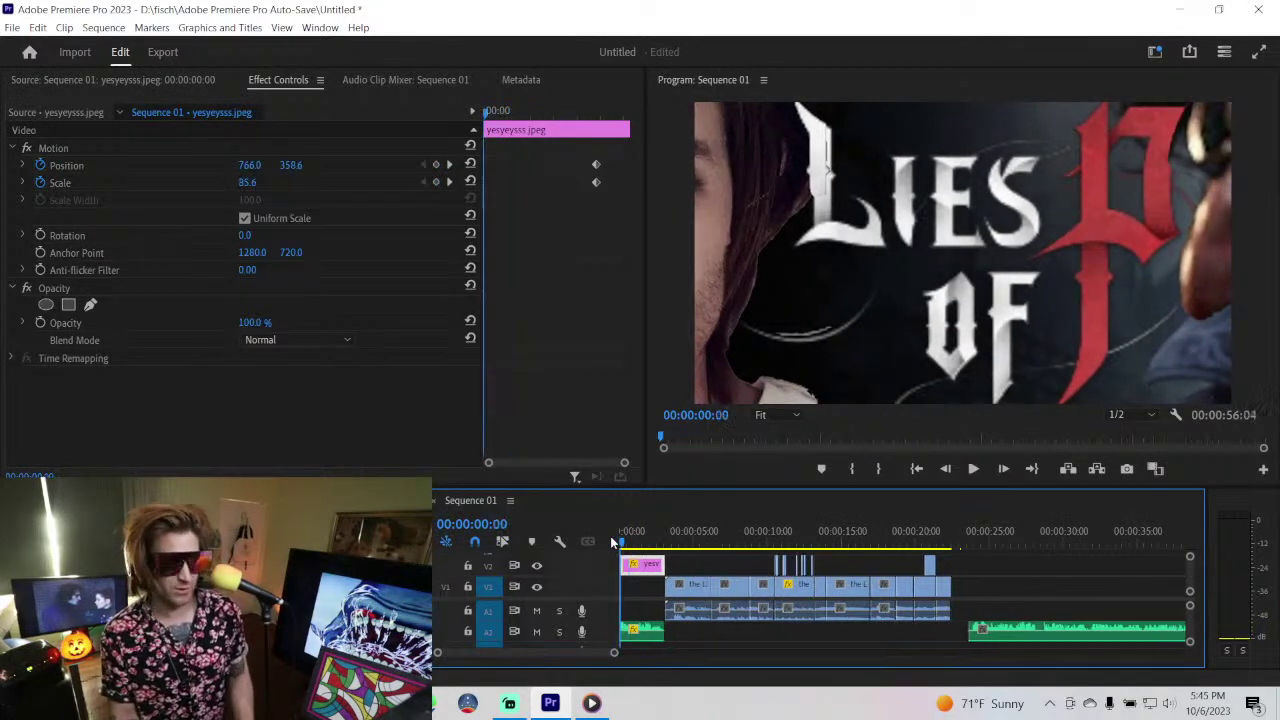
key("space")
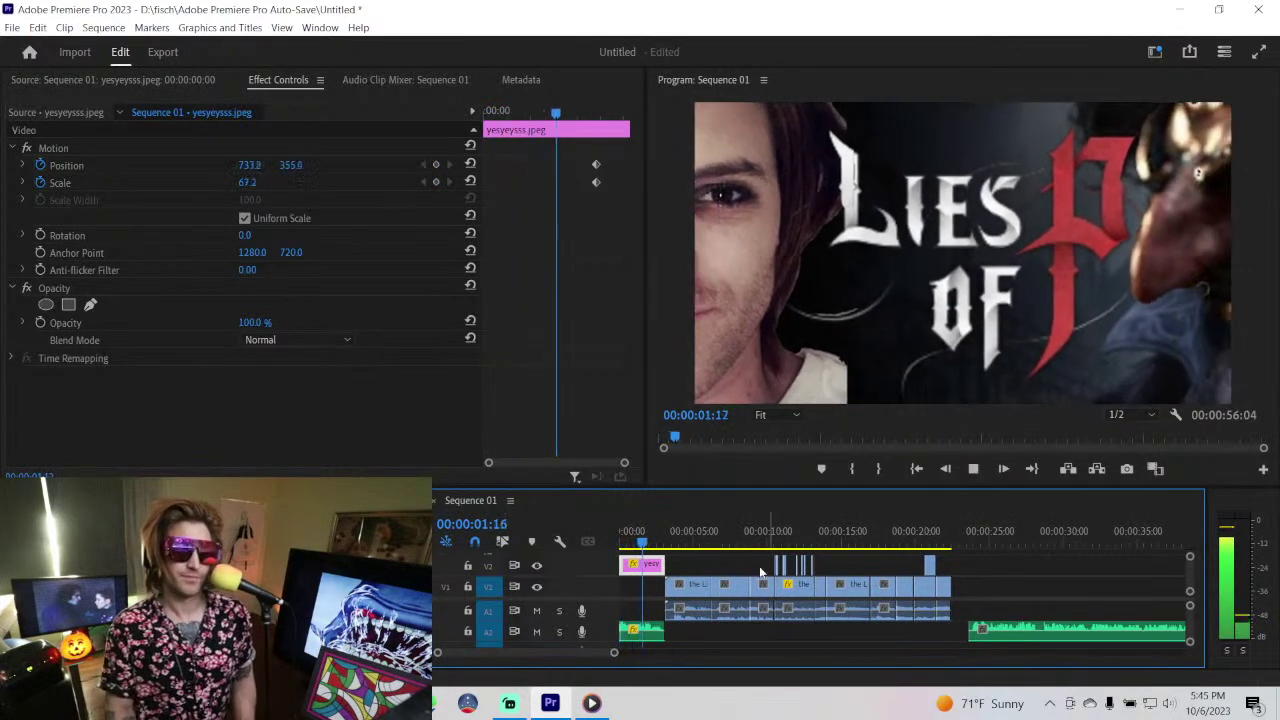
key("space")
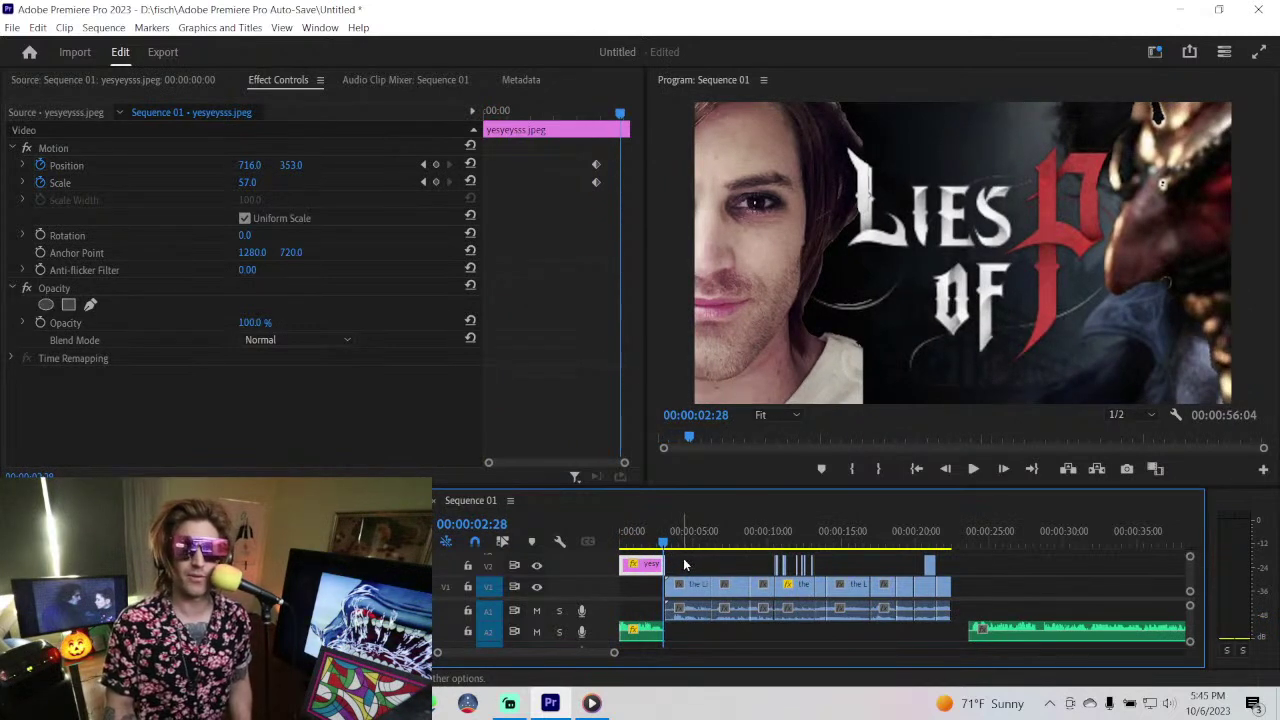
left_click_drag(645, 564, 655, 584)
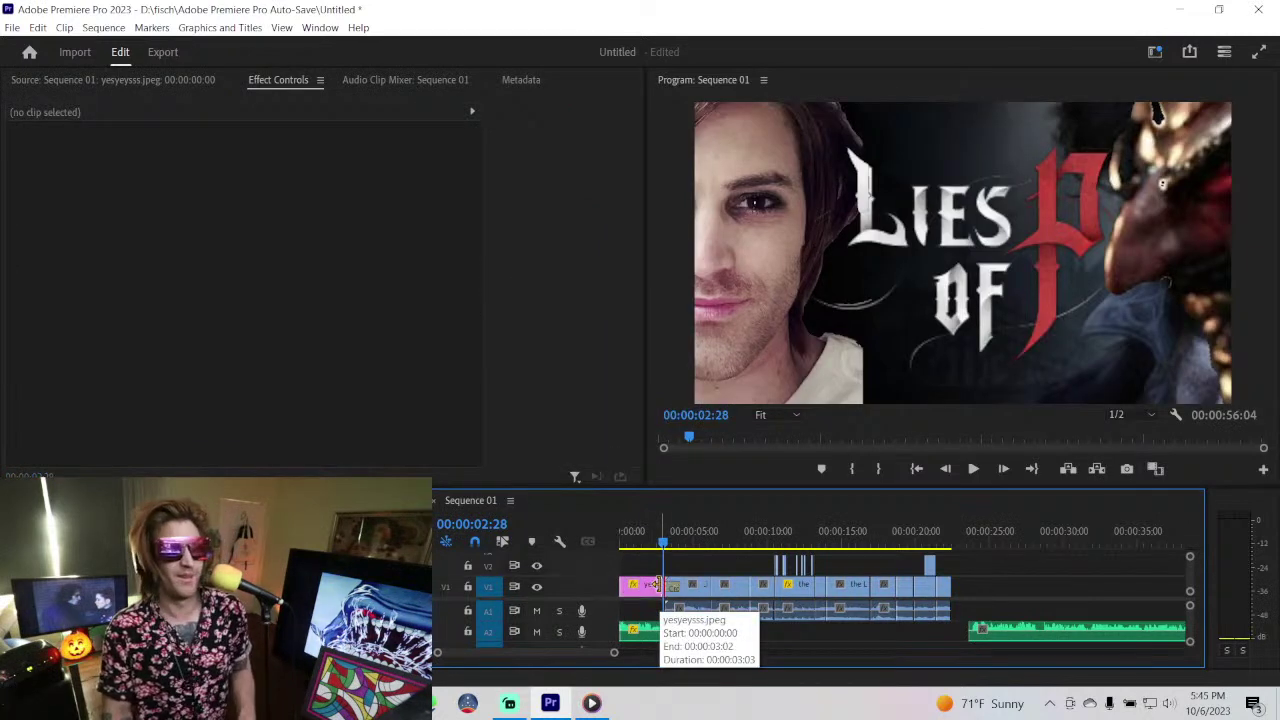
left_click(657, 584)
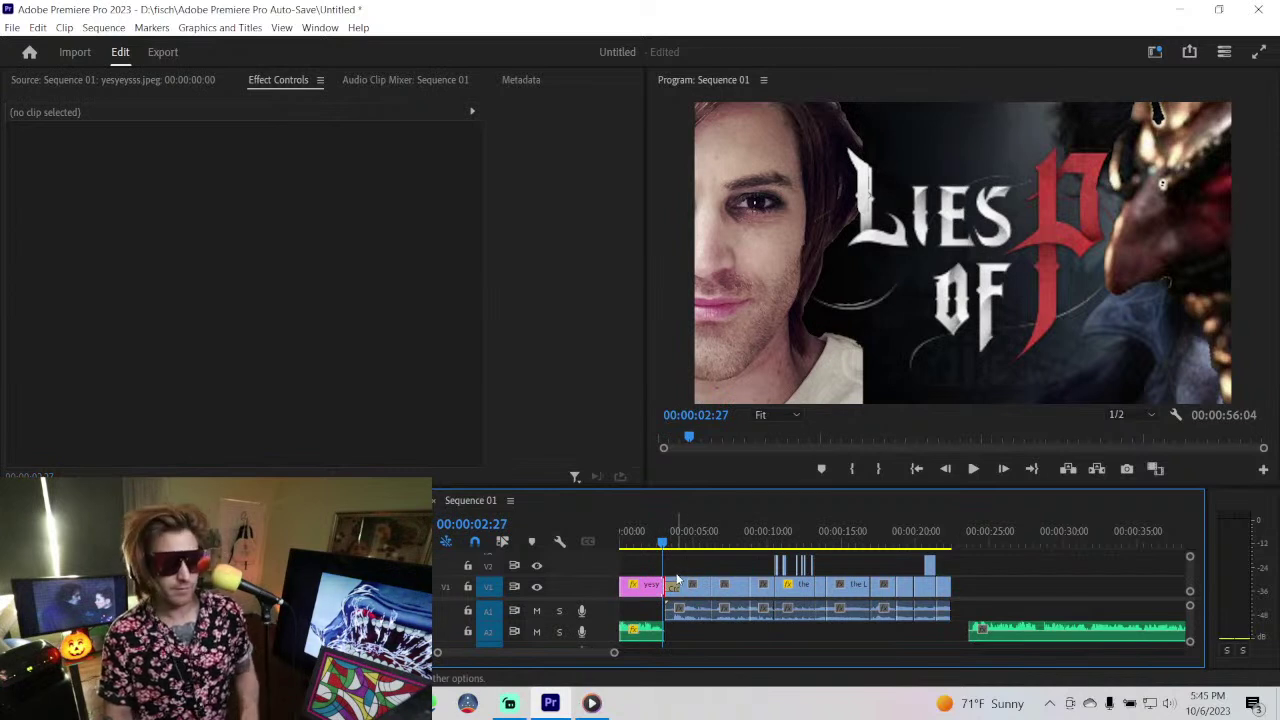
key("=")
key("=")
key("=")
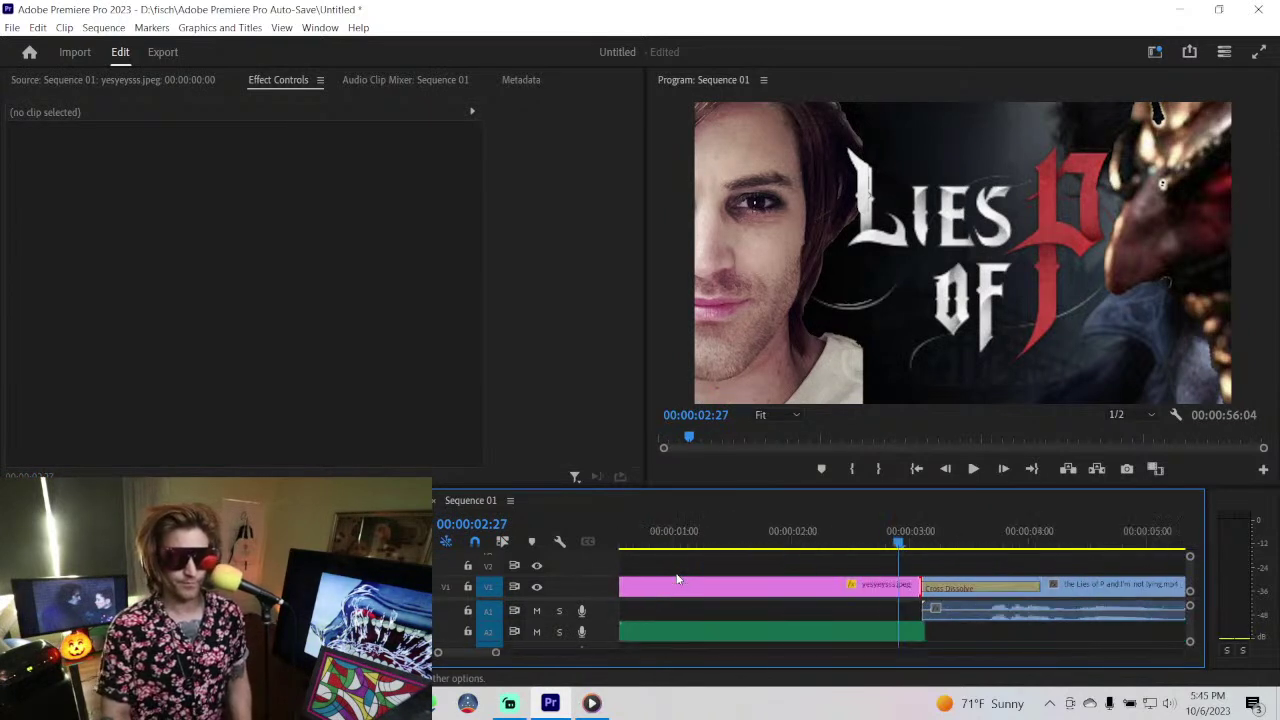
left_click(948, 584)
double_click(948, 587)
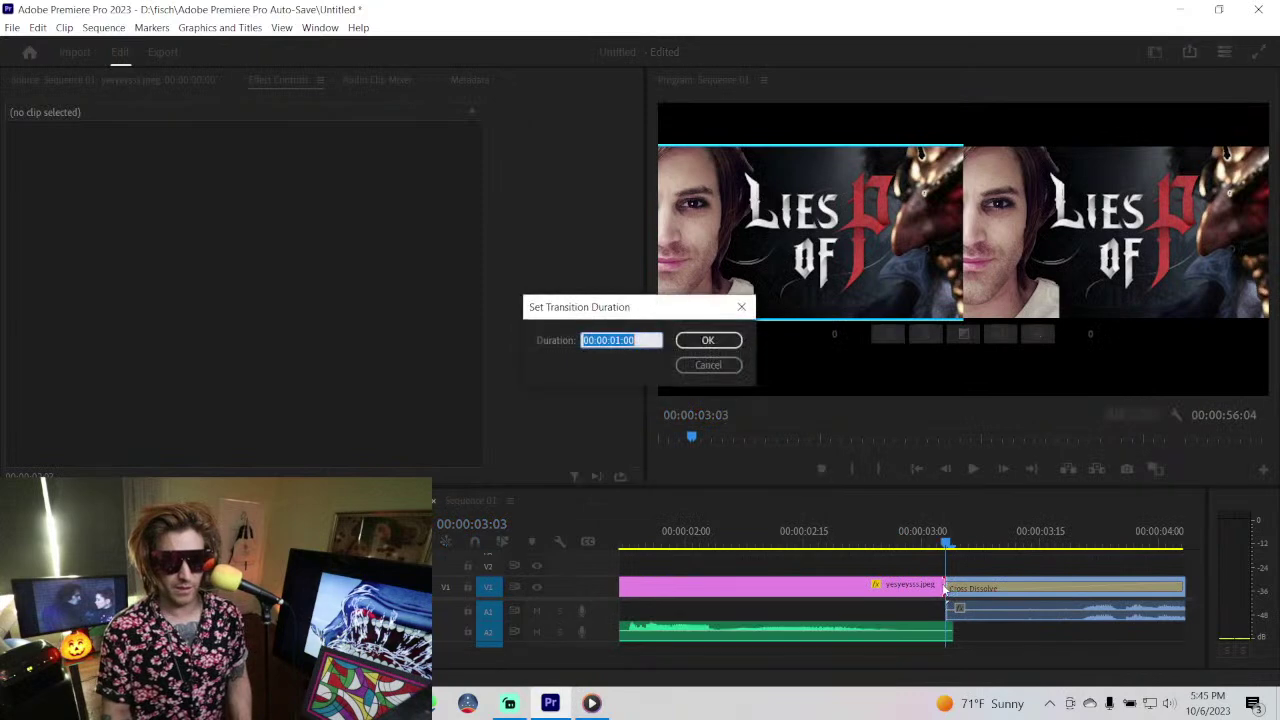
left_click(741, 306)
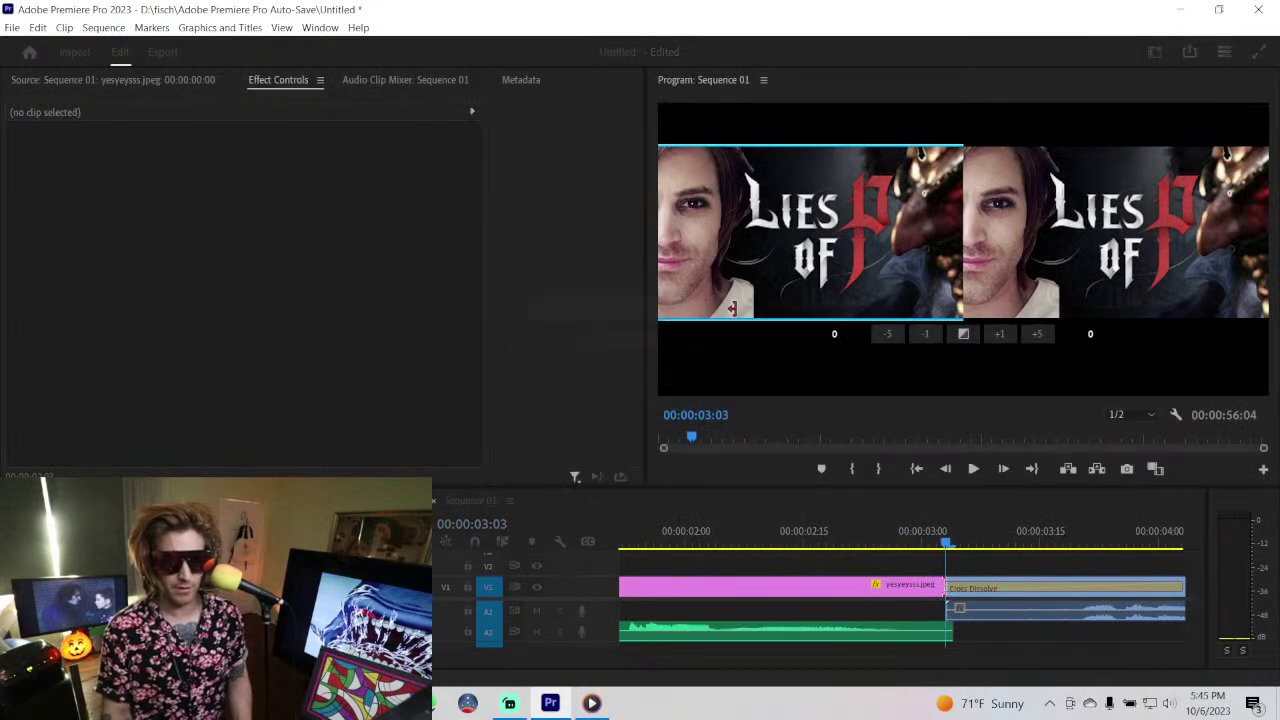
left_click(981, 593)
key("Delete")
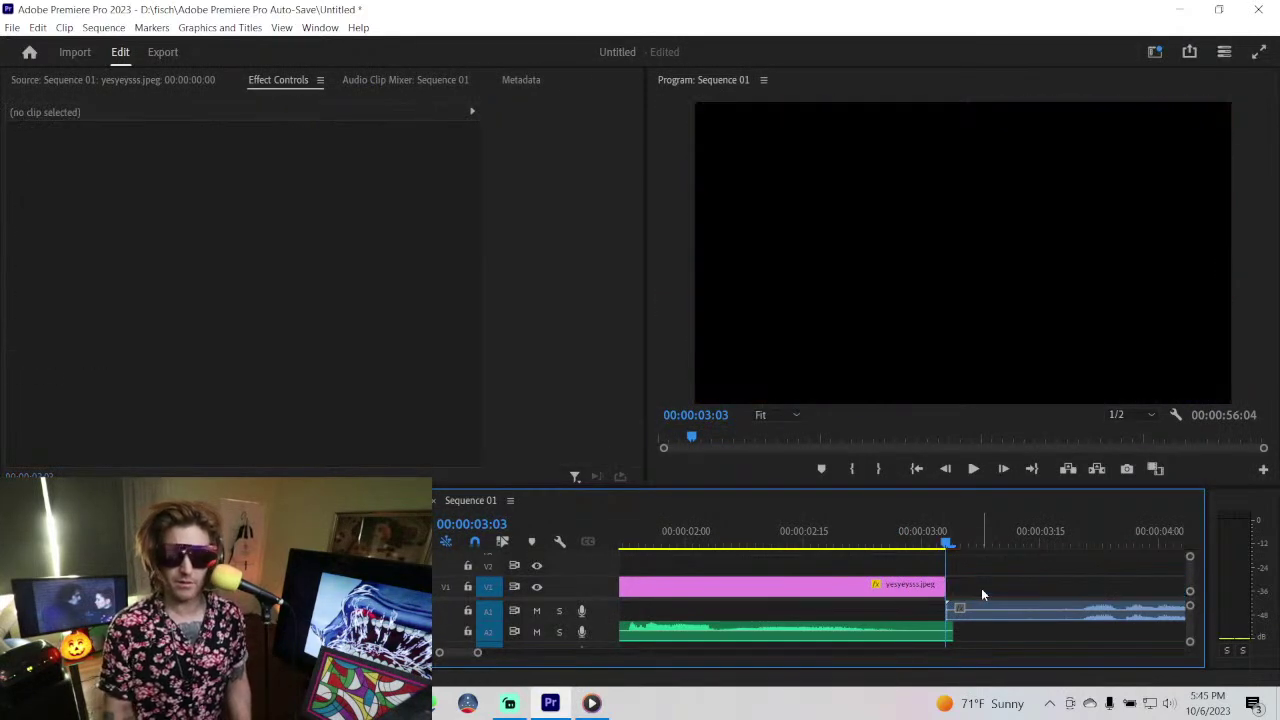
key("ctrl+z")
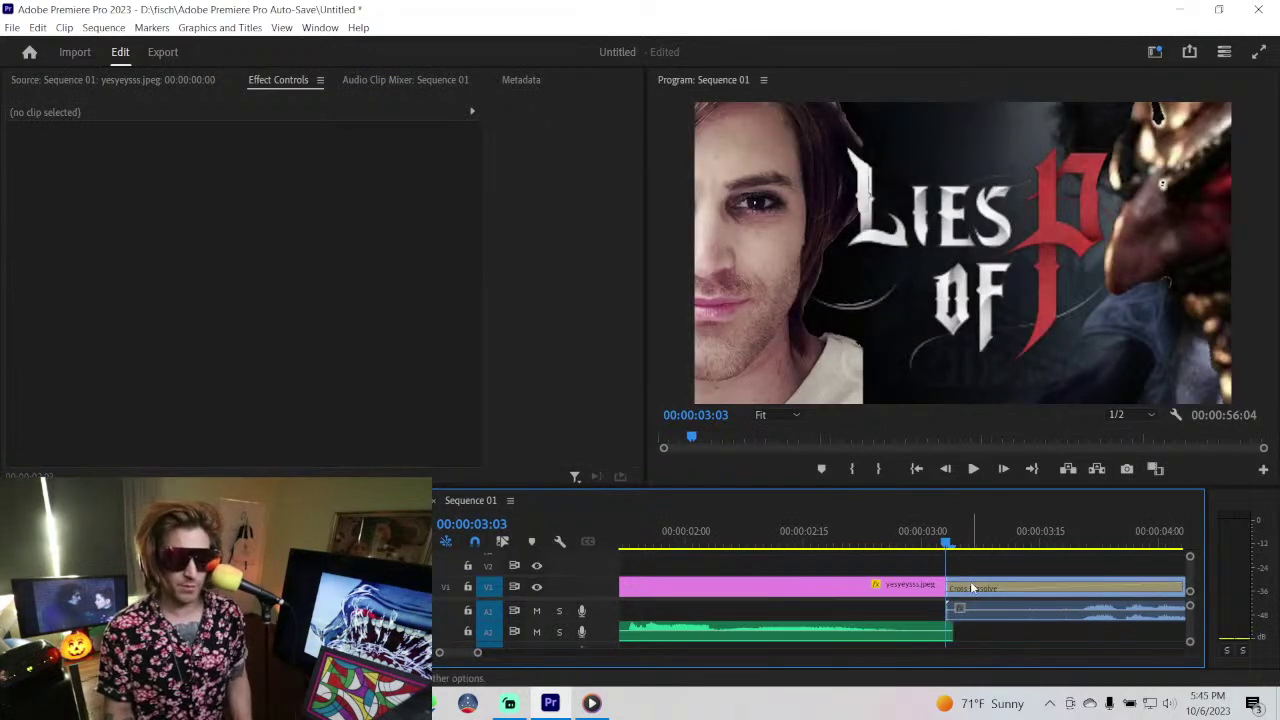
left_click(972, 588)
key("Delete")
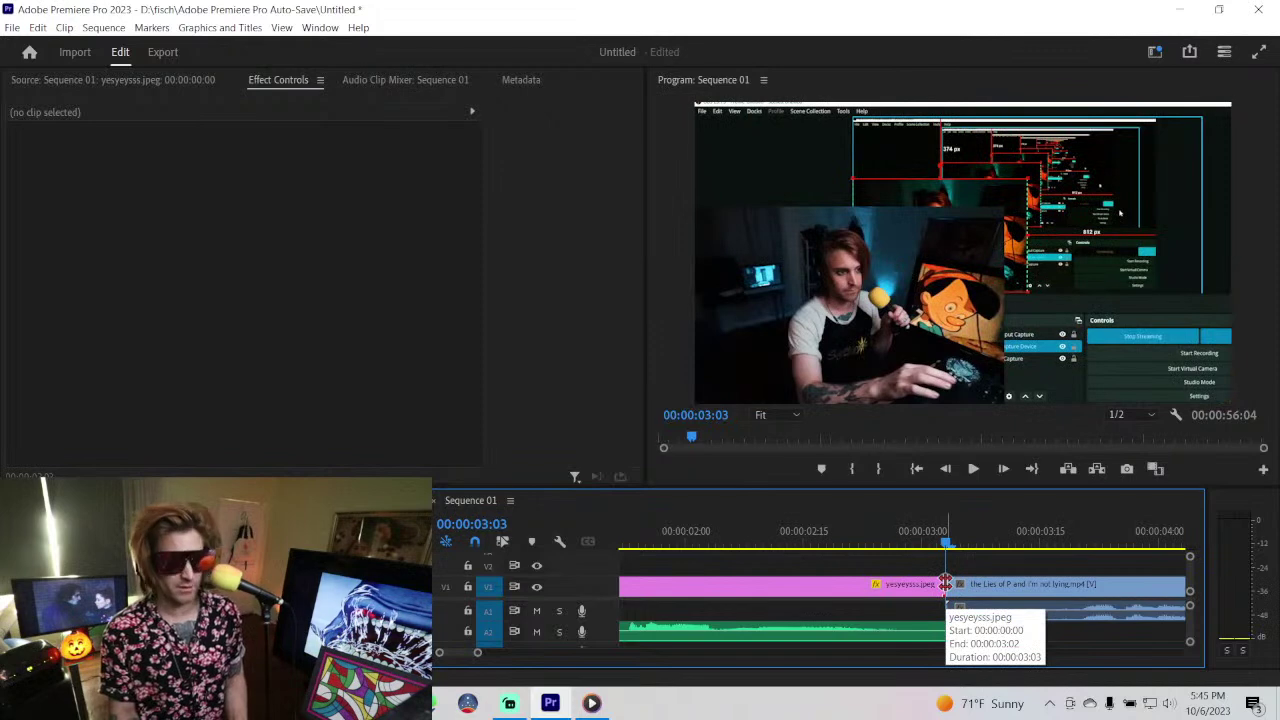
key("ctrl+z")
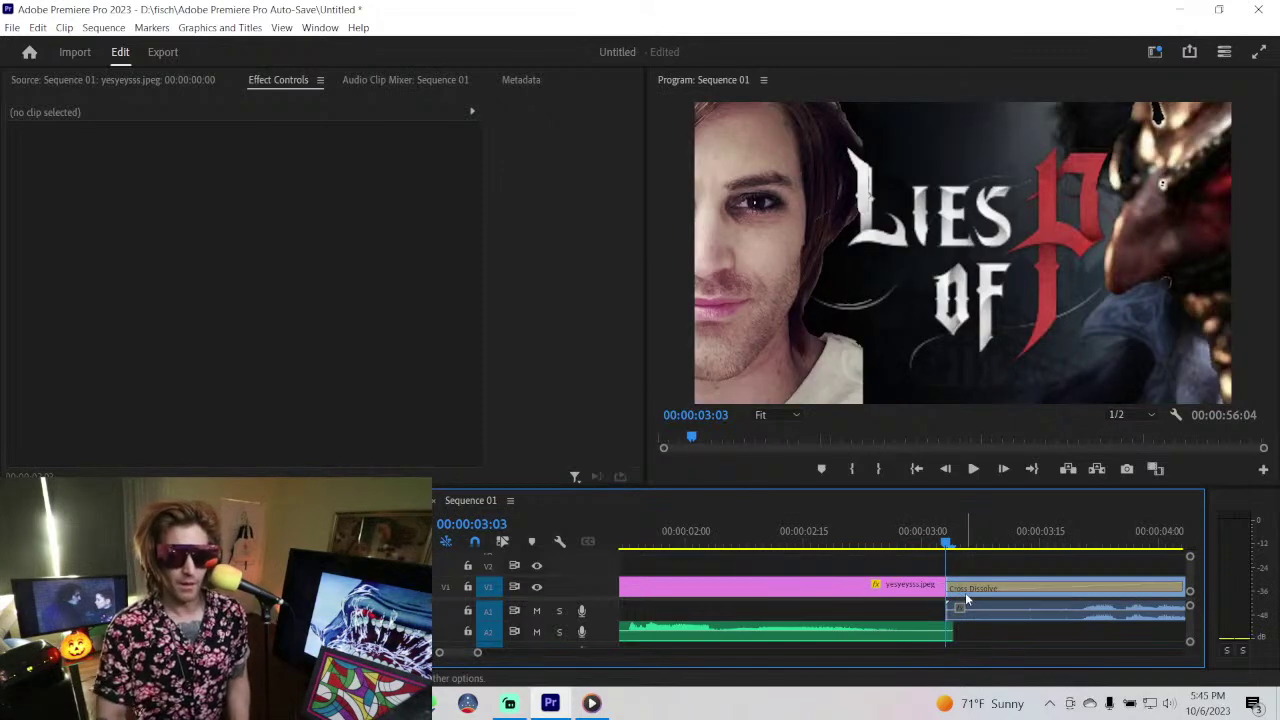
left_click(936, 590)
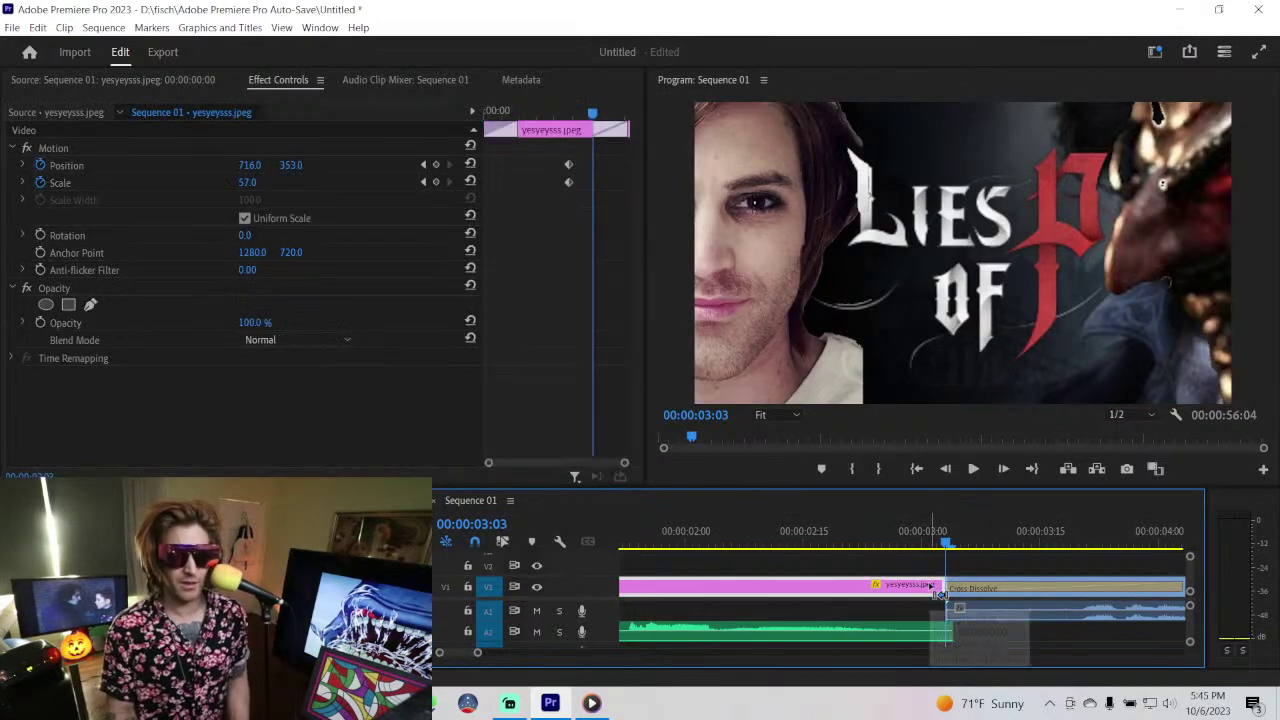
- Move the yesyeysss clip with its Cross Dissolve back onto V1 at the sequence start
left_click_drag(938, 593, 929, 570)
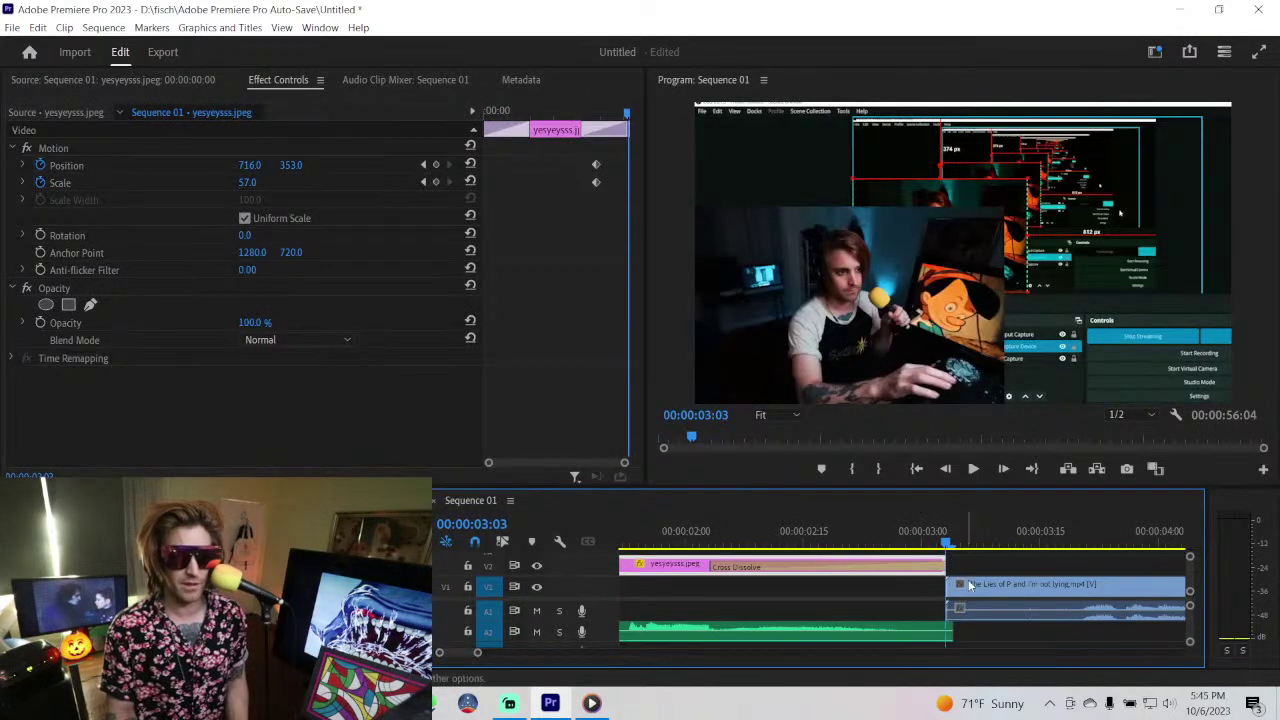
left_click(968, 584)
left_click(931, 572)
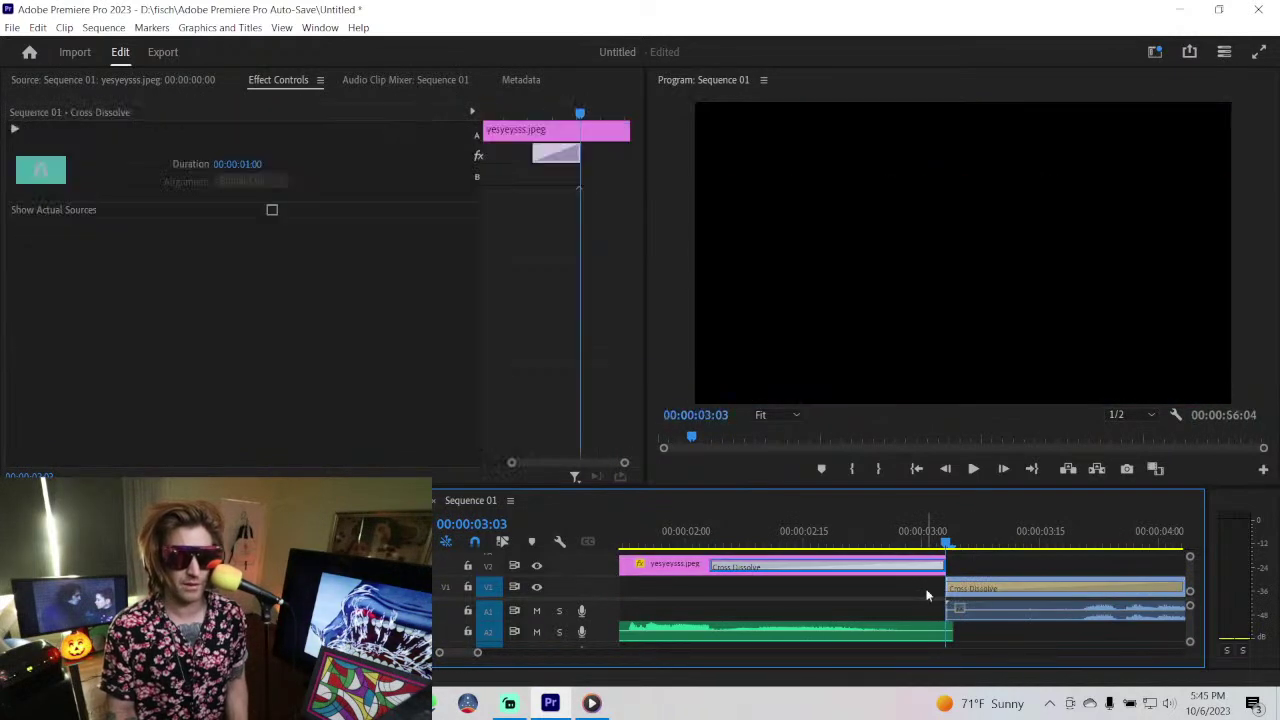
left_click_drag(688, 572, 688, 590)
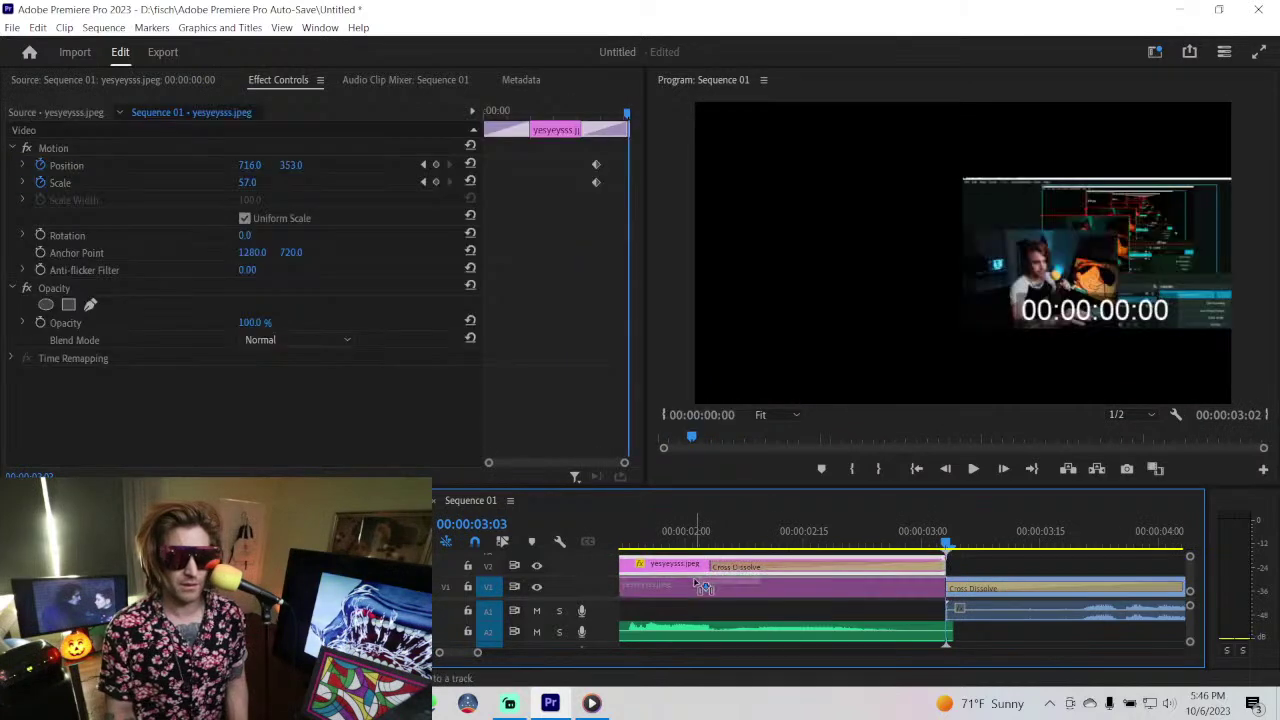
left_click(717, 540)
- Fit the whole sequence in the timeline and play it from the beginning
key("backslash")
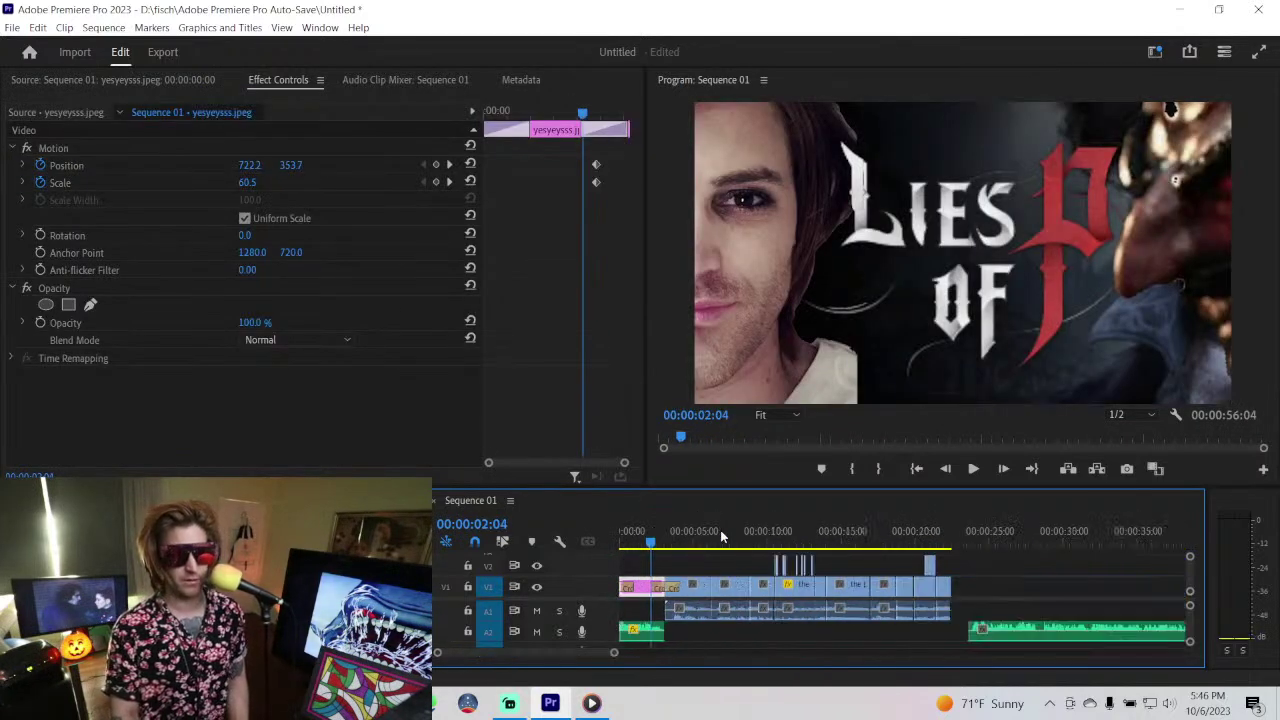
key("Home")
key("space")
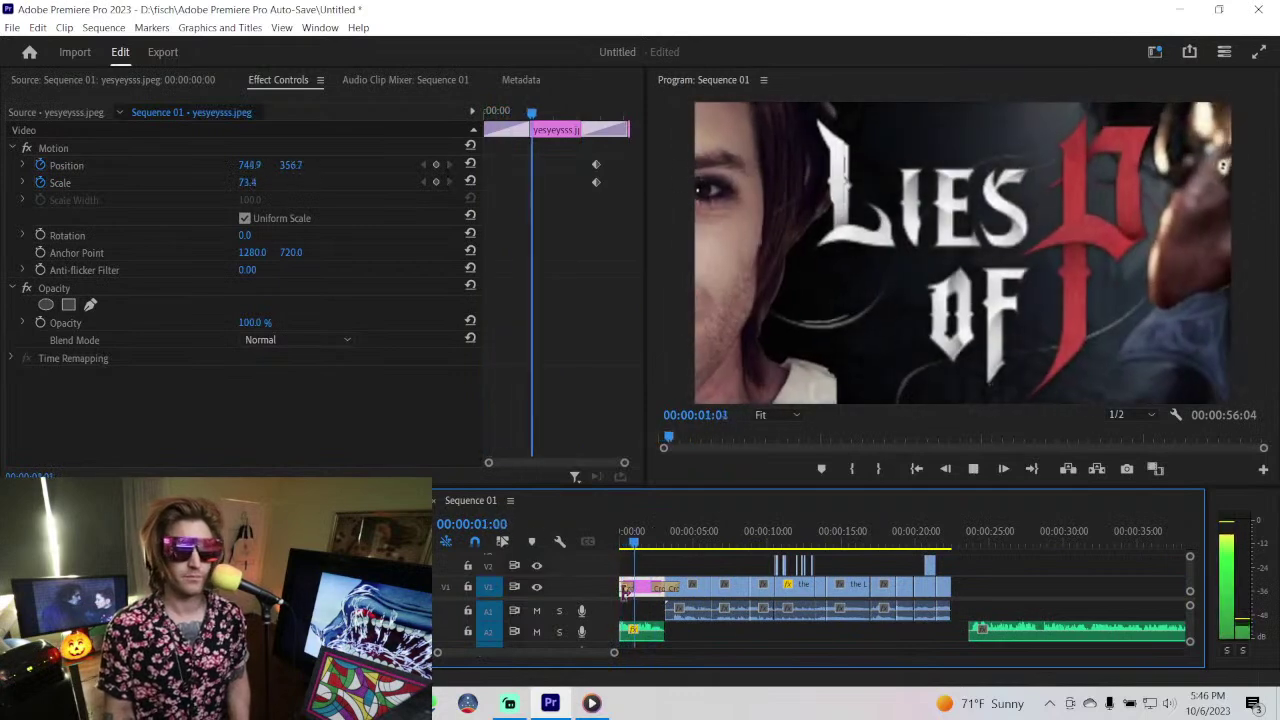
left_click(730, 584)
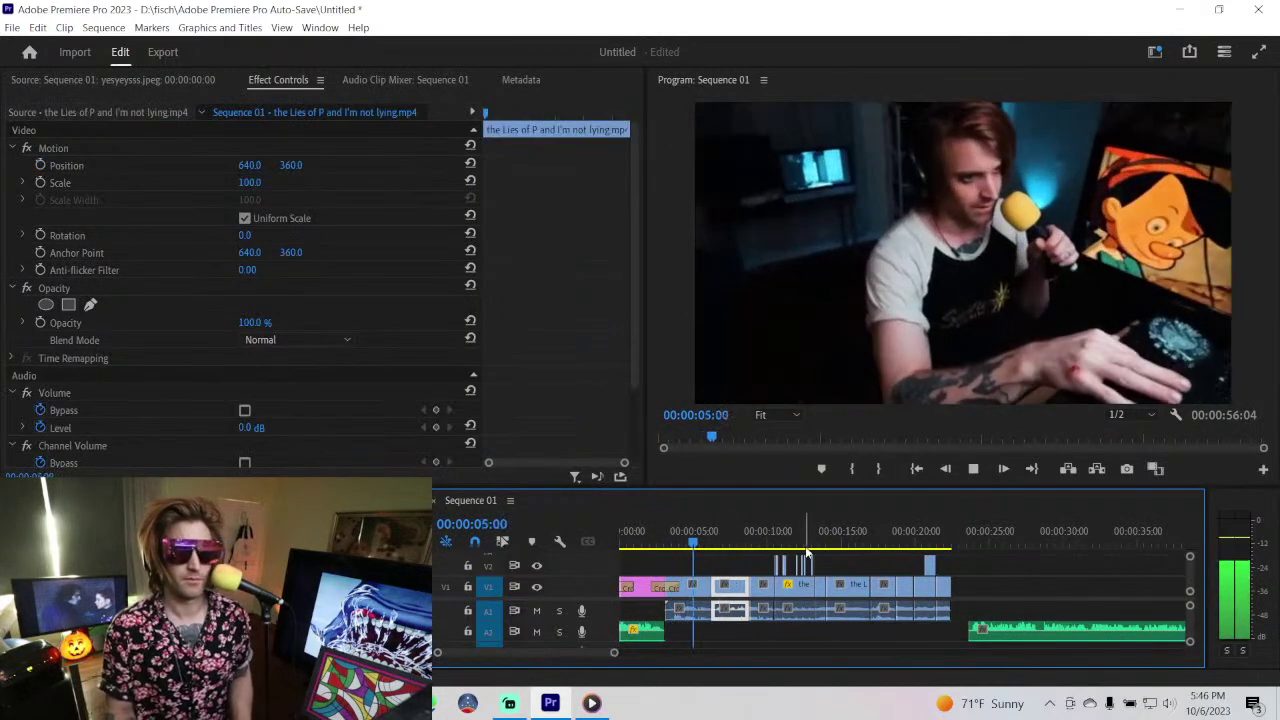
- Nudge the A2 audio slightly earlier, then Alt-drag copies of the V1/V2 stream clips to about 0:30
key("space")
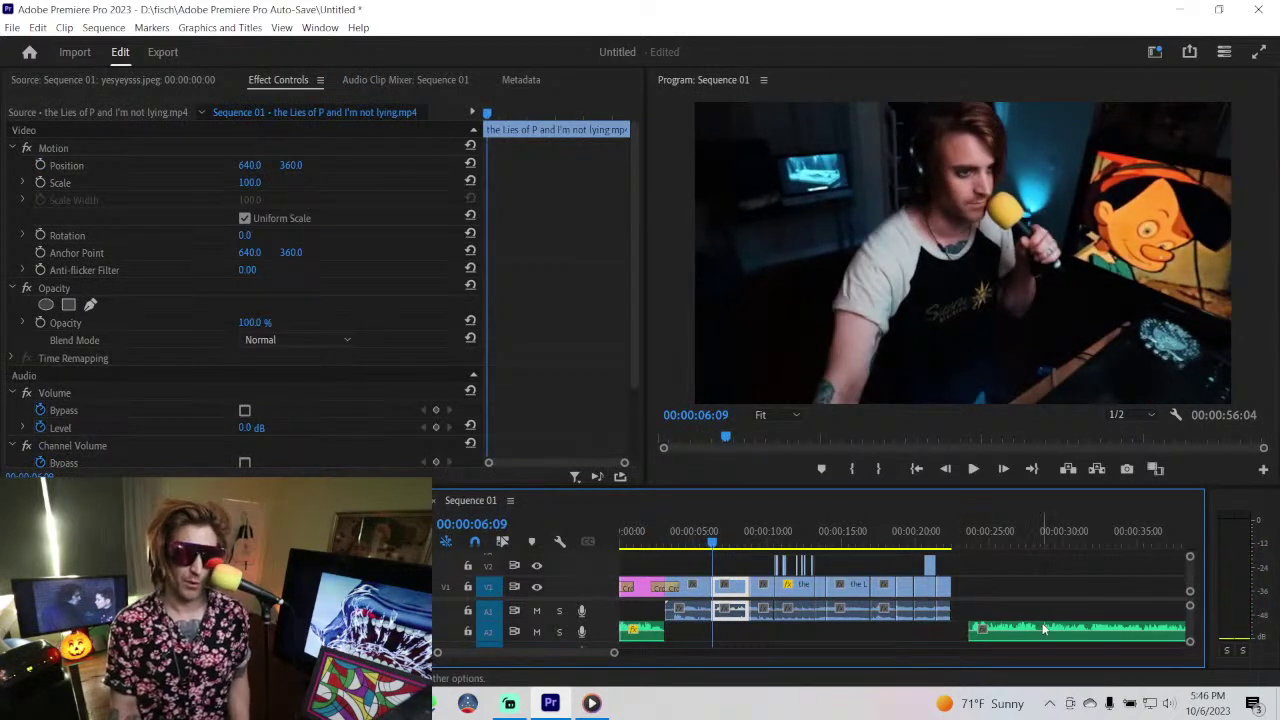
left_click_drag(1043, 628, 1025, 628)
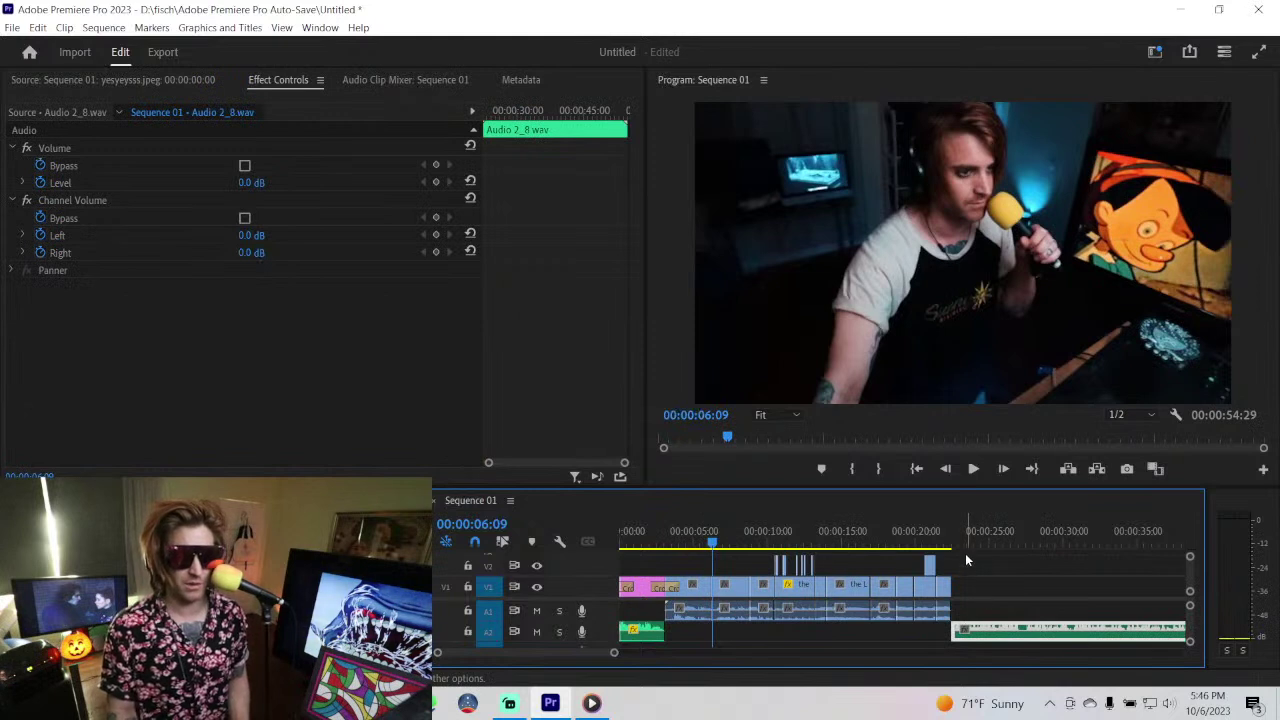
left_click_drag(965, 556, 703, 588)
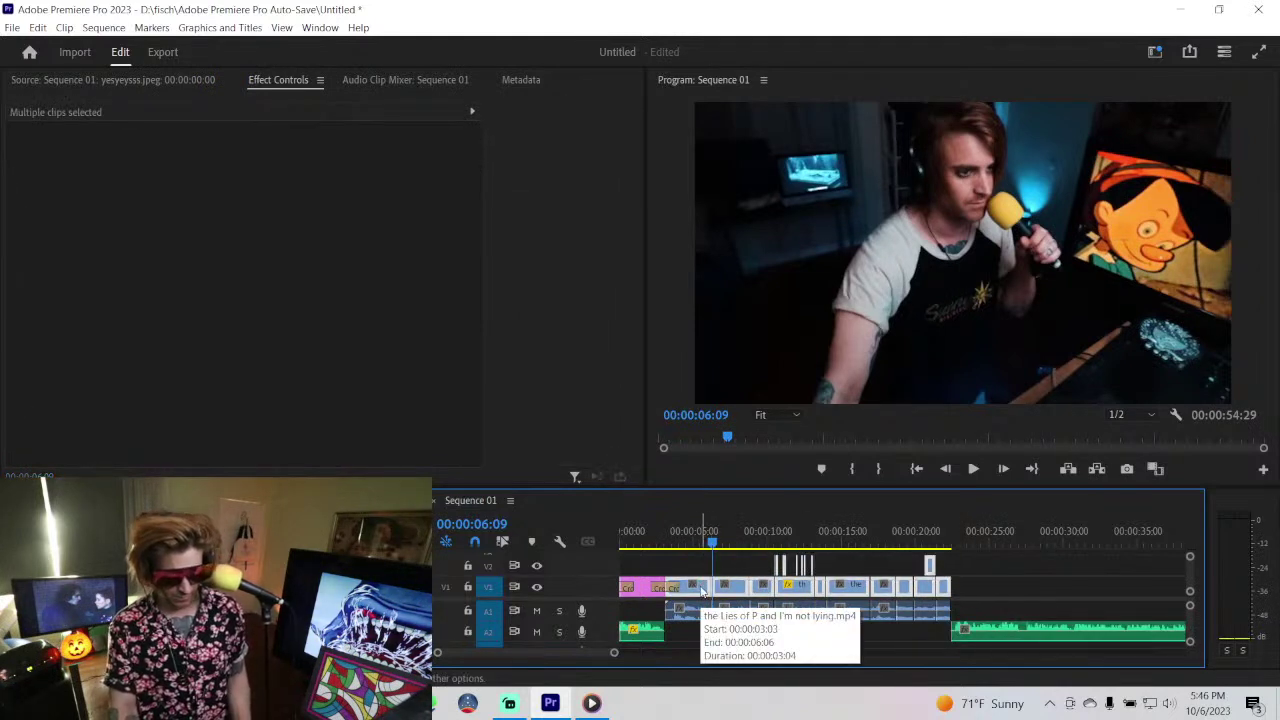
left_click_drag(703, 591, 1043, 588)
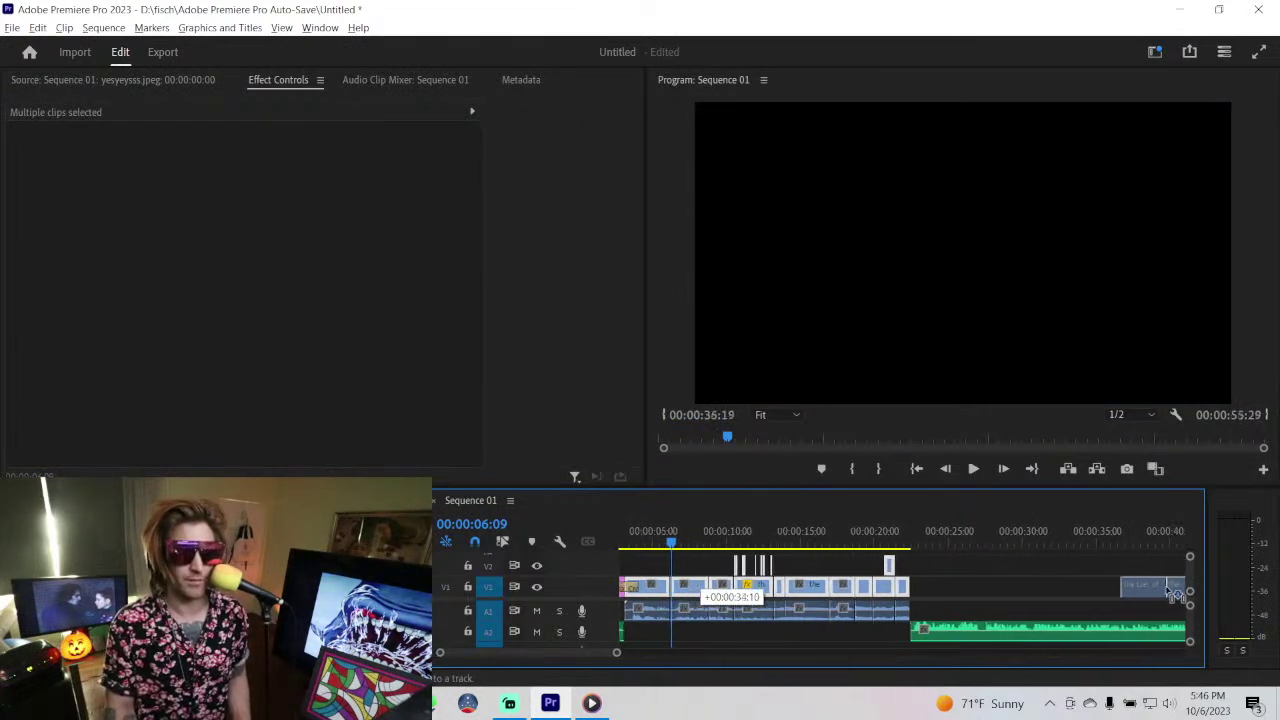
mouse_move(1043, 588)
left_mouse_down()
mouse_move(926, 583)
mouse_move(1224, 622)
left_mouse_up()
left_click_drag(1056, 604, 1056, 604)
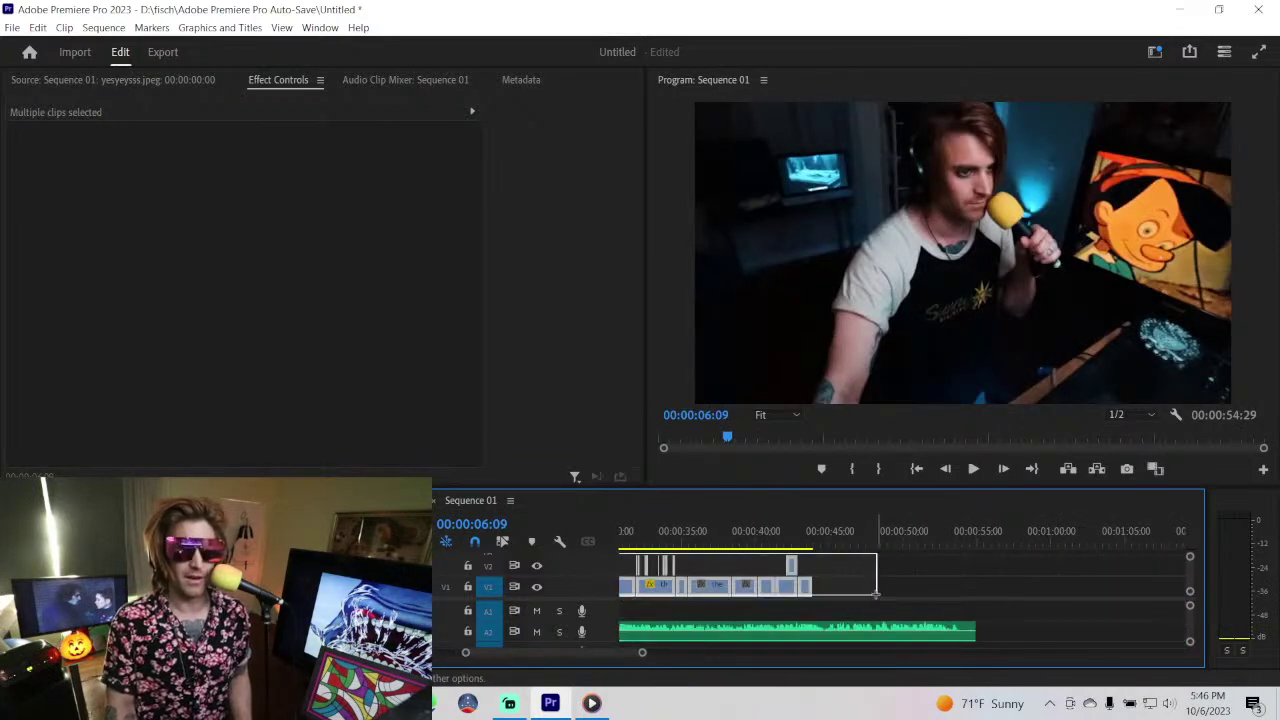
- Nest the selected clips as Nested Sequence 01 and lengthen the nest to about 30 seconds
right_click(718, 594)
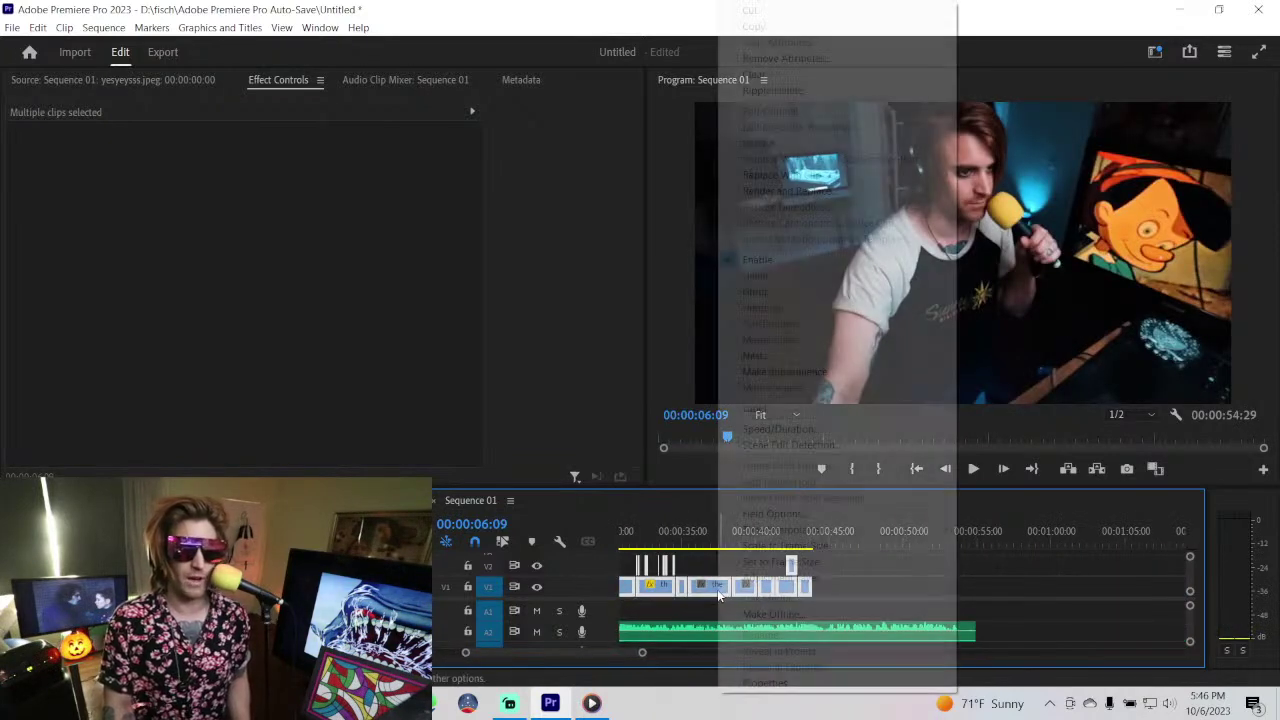
left_click(806, 362)
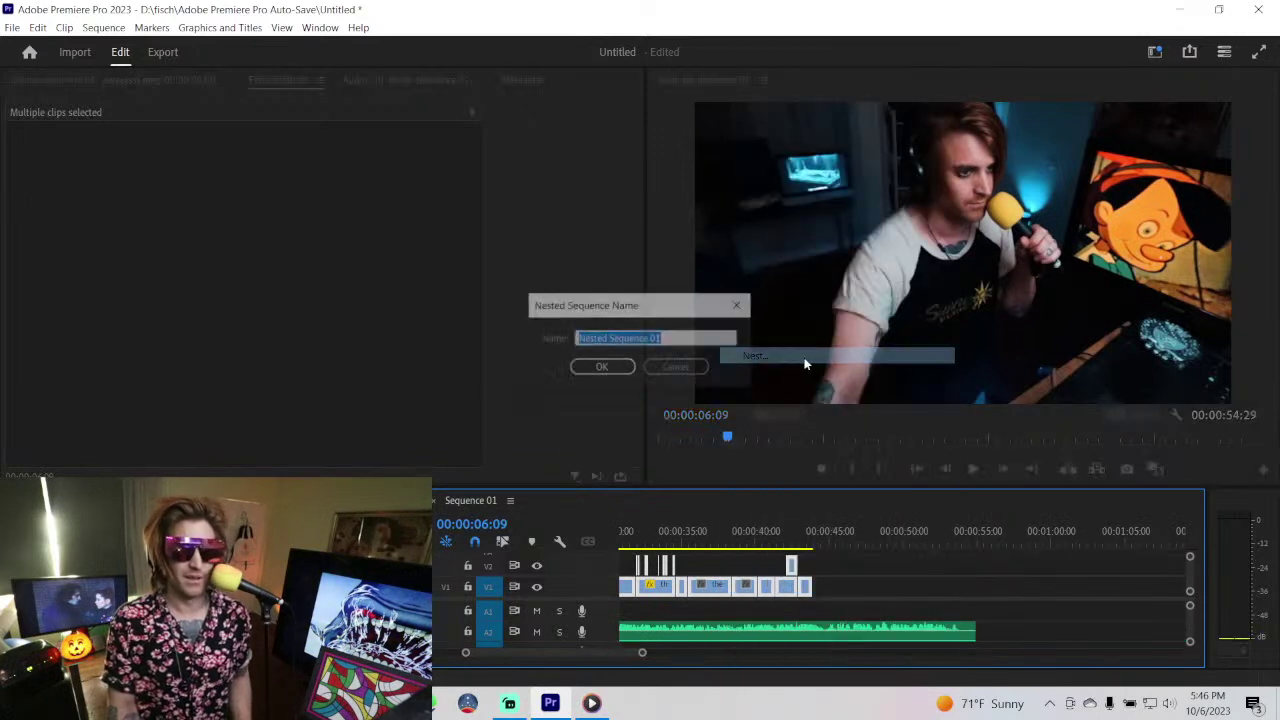
left_click(602, 368)
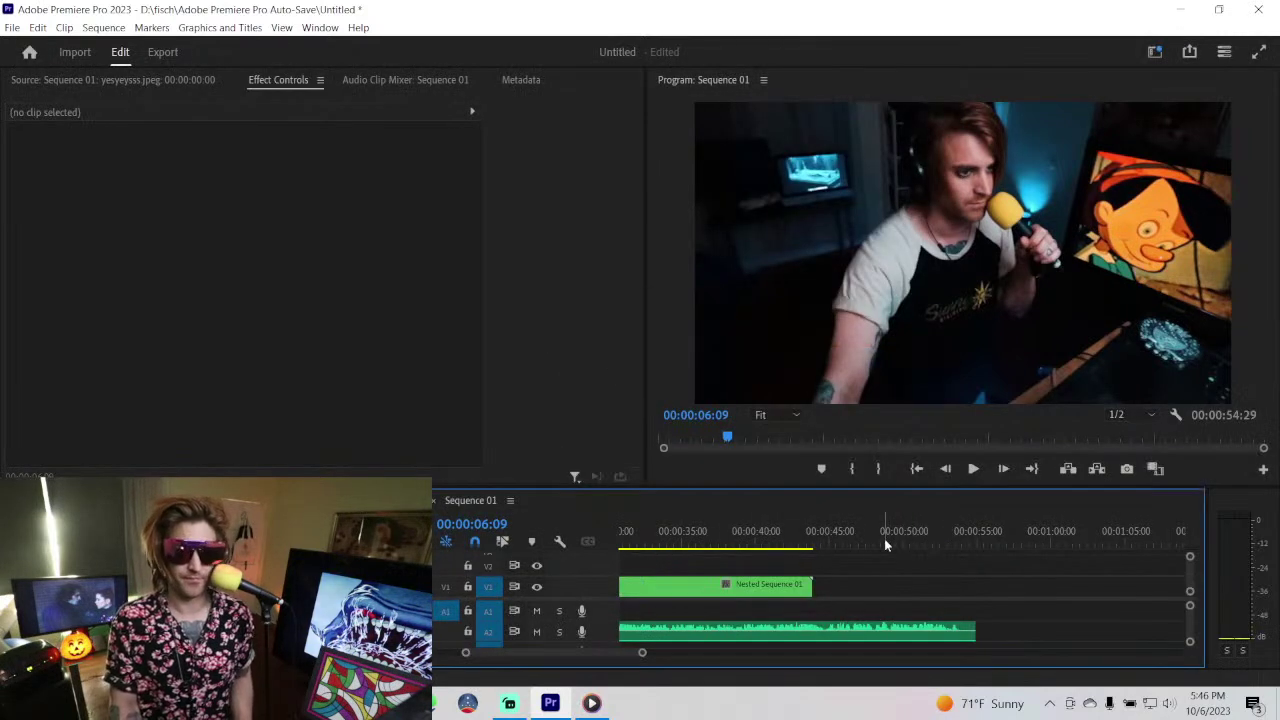
key("minus")
key("minus")
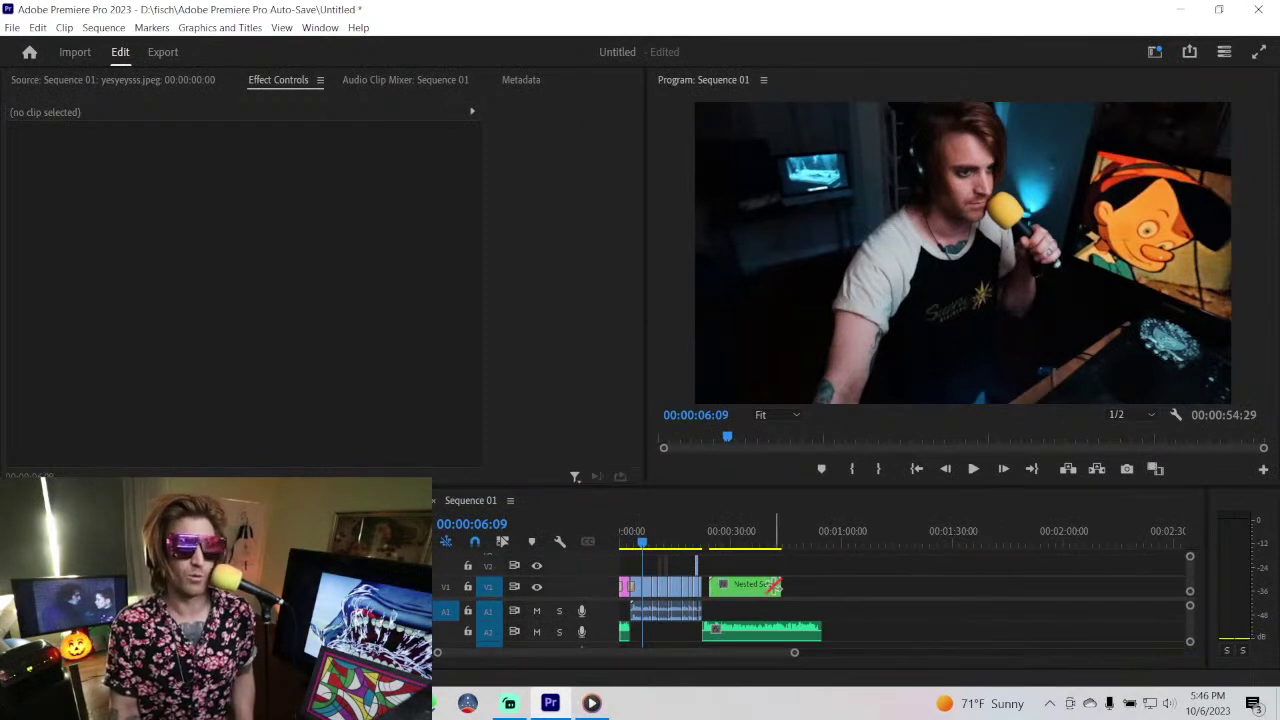
mouse_move(776, 586)
left_mouse_down()
mouse_move(807, 588)
mouse_move(760, 590)
mouse_move(756, 608)
left_mouse_up()
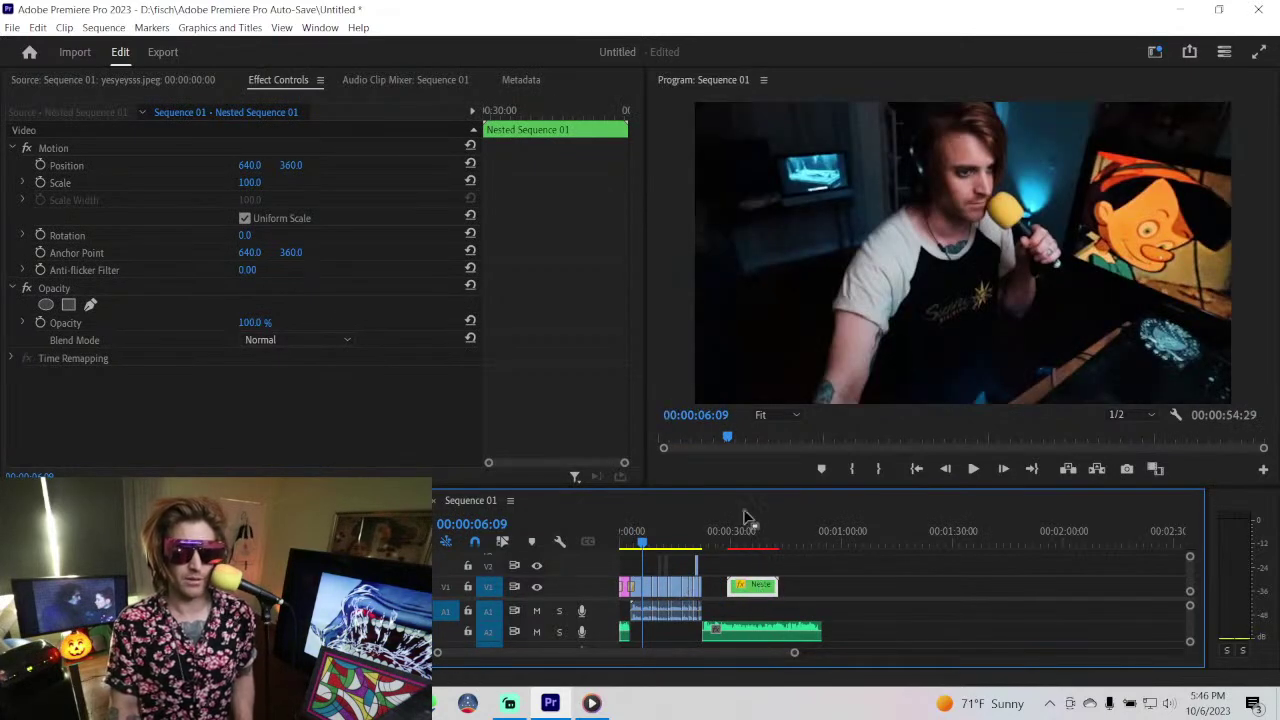
- Play the sequence from about 0:35 to check it, then delete the nested clip
key("grave")
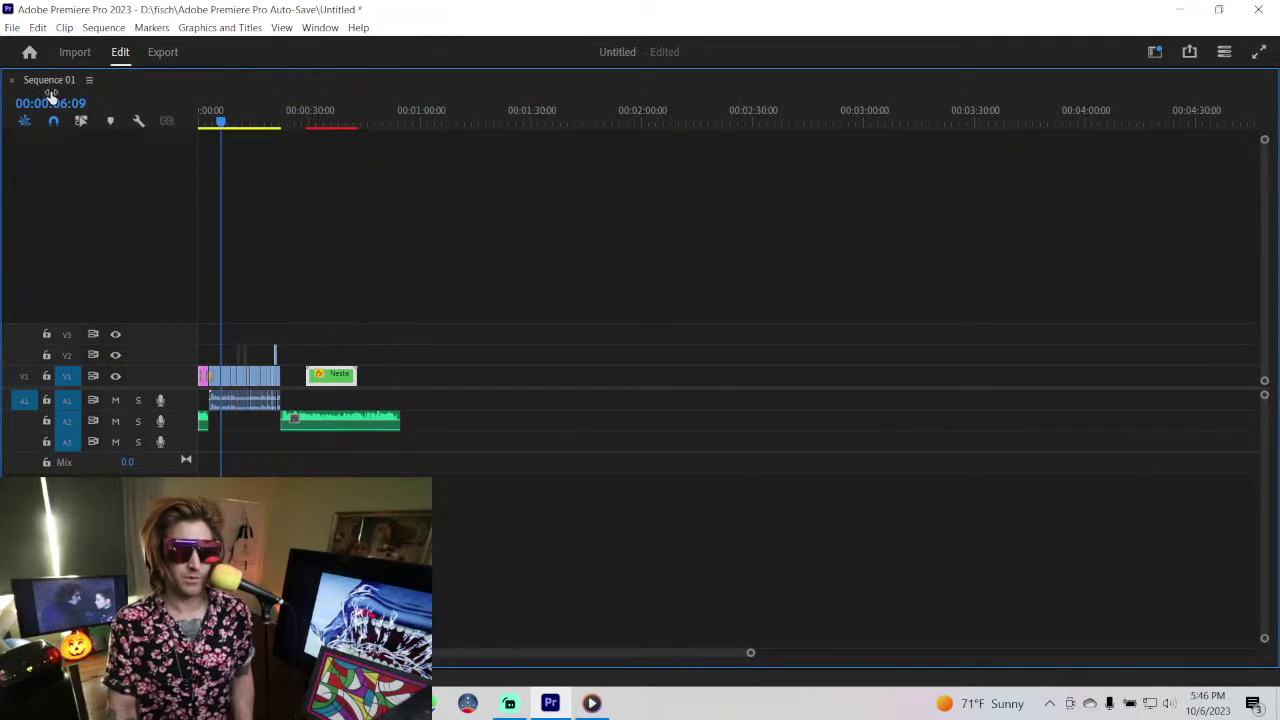
double_click(58, 80)
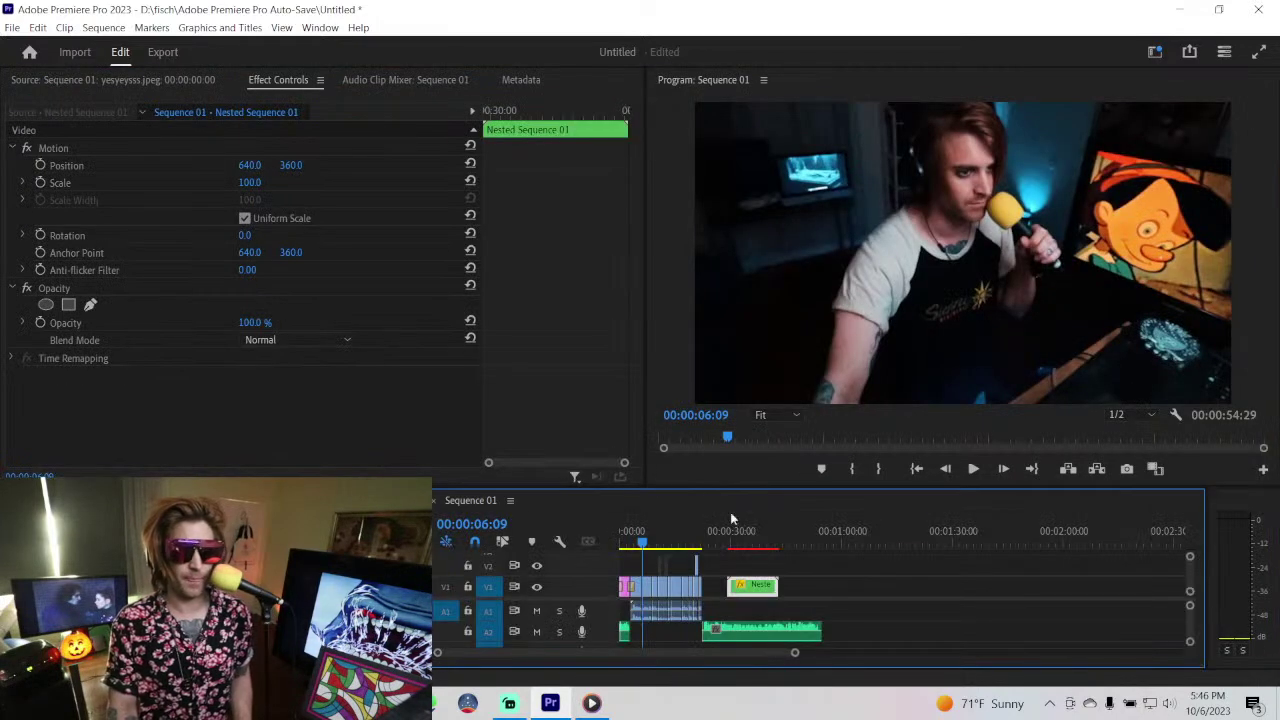
left_click(749, 541)
key("space")
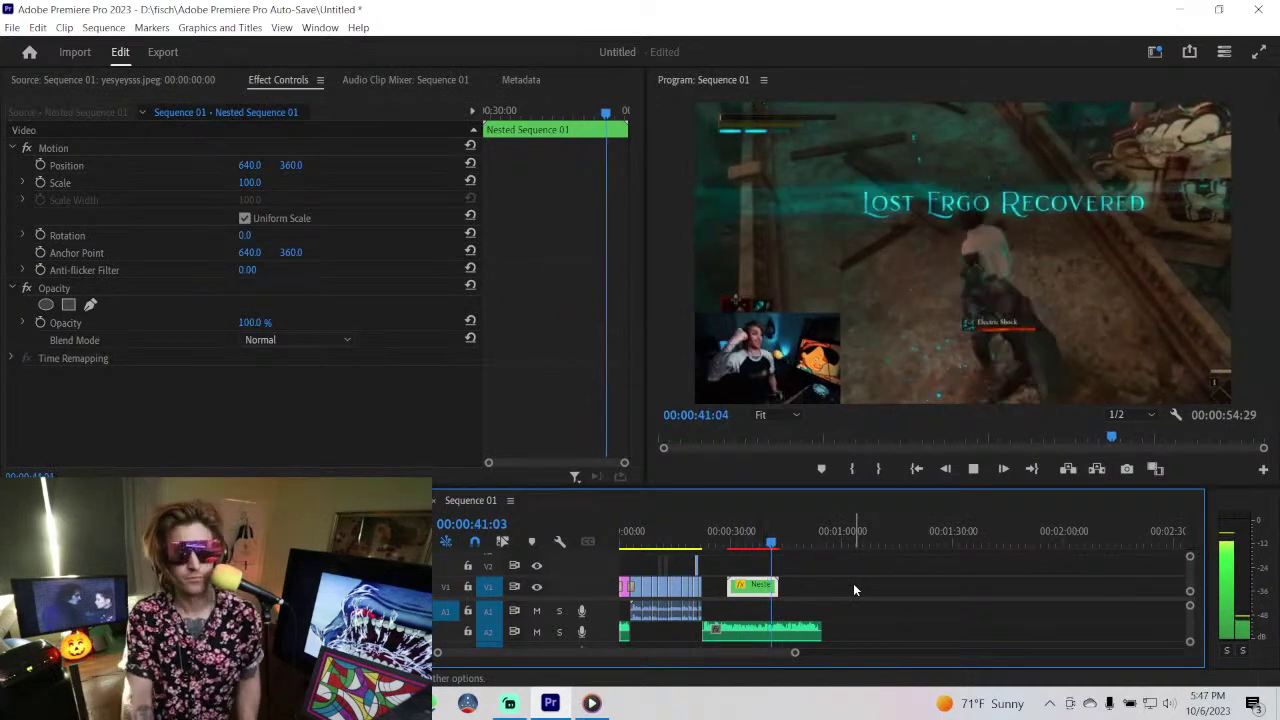
key("space")
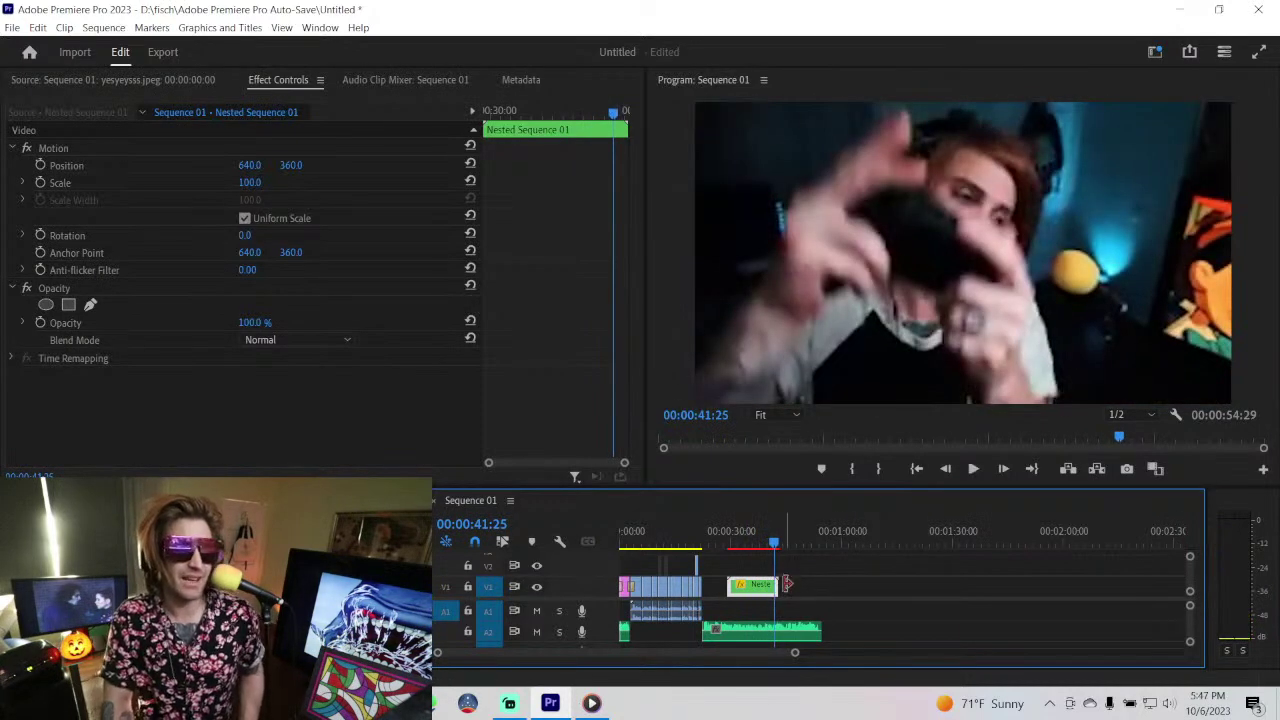
key("Delete")
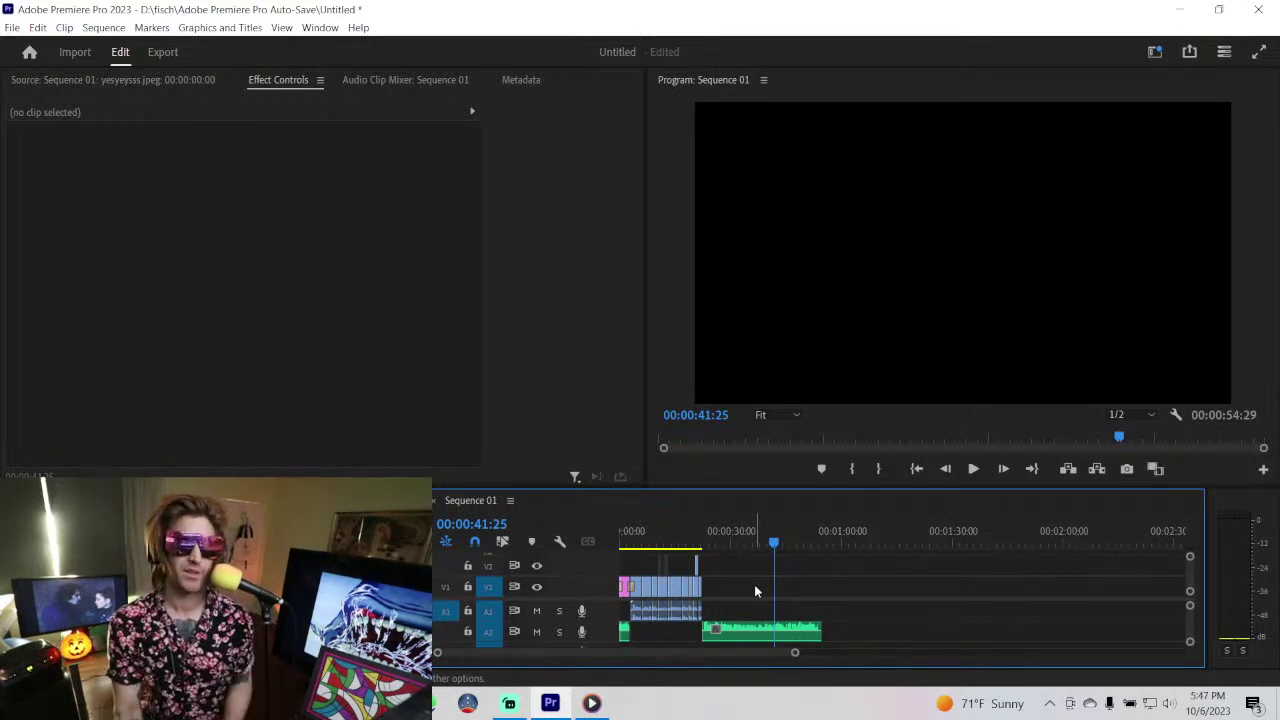
- Rate-stretch the Audio 2_8.wav clip on A2 so it ends later, checking by playback
key("space")
left_click(760, 631)
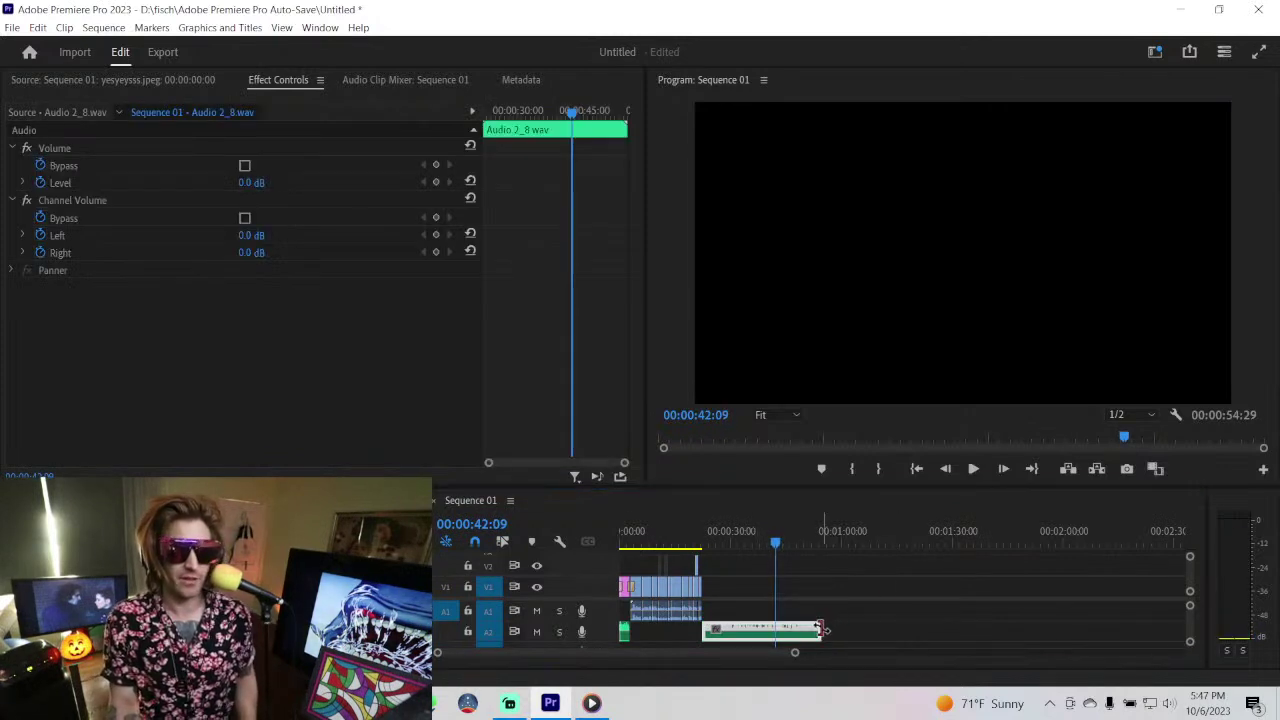
left_click_drag(822, 630, 843, 633)
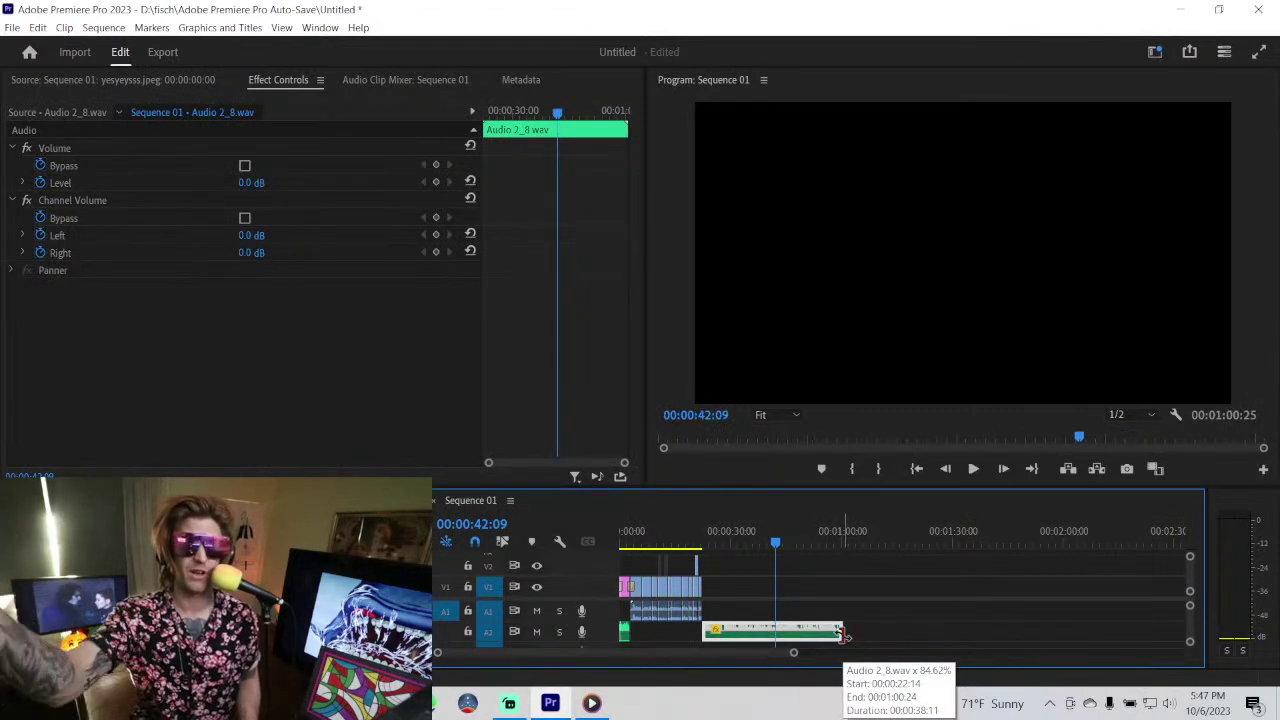
key("space")
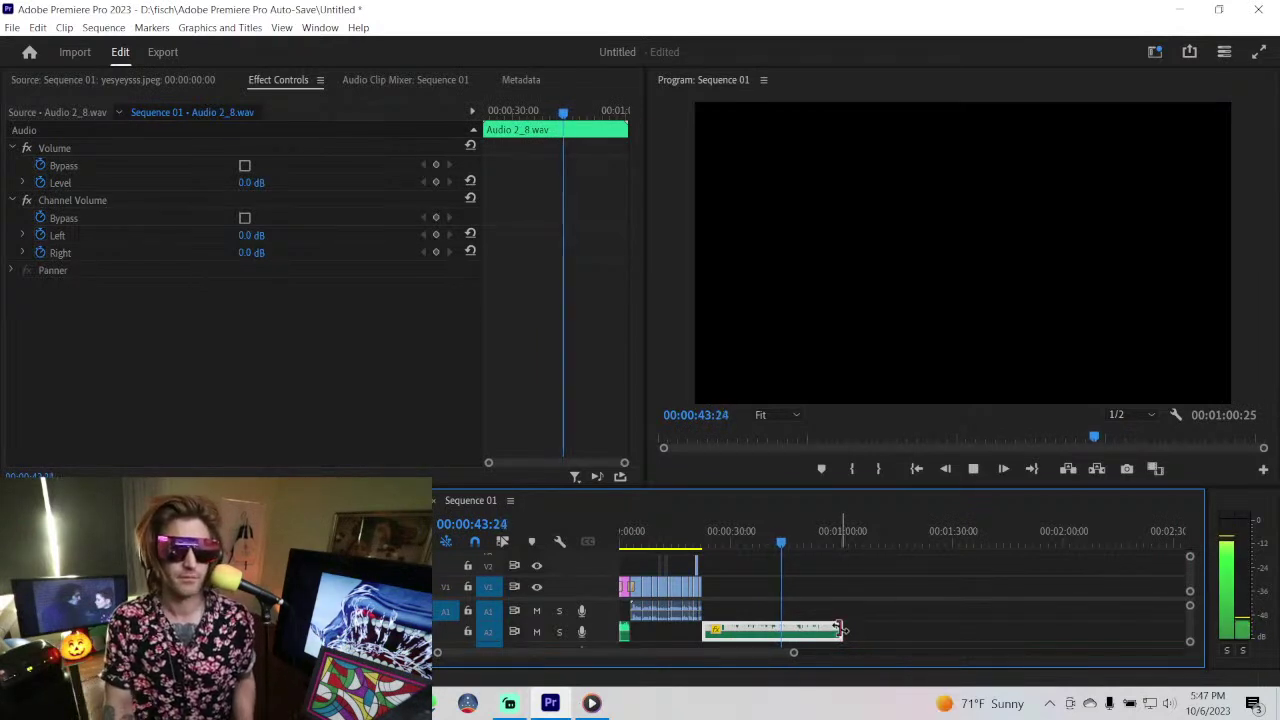
left_click_drag(840, 633, 851, 627)
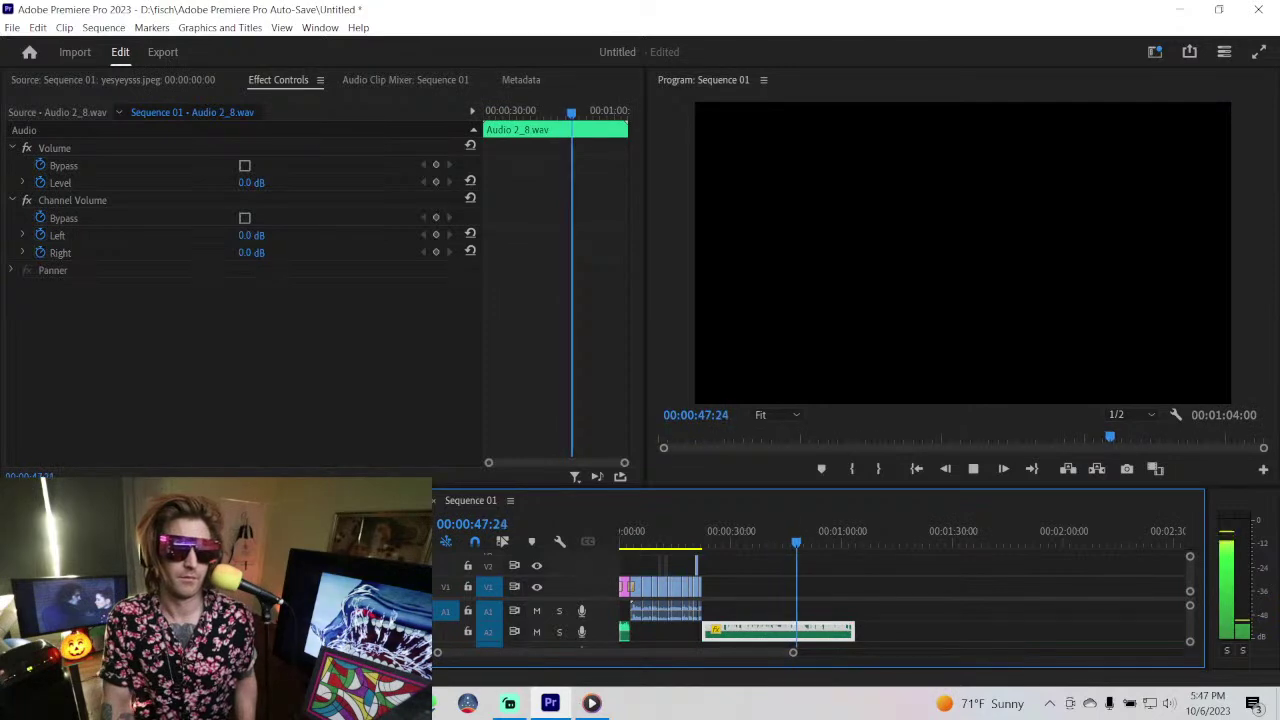
- Open the Import dialog with Ctrl+I and browse the DATA drive, Downloads and Desktop folders
key("ctrl+i")
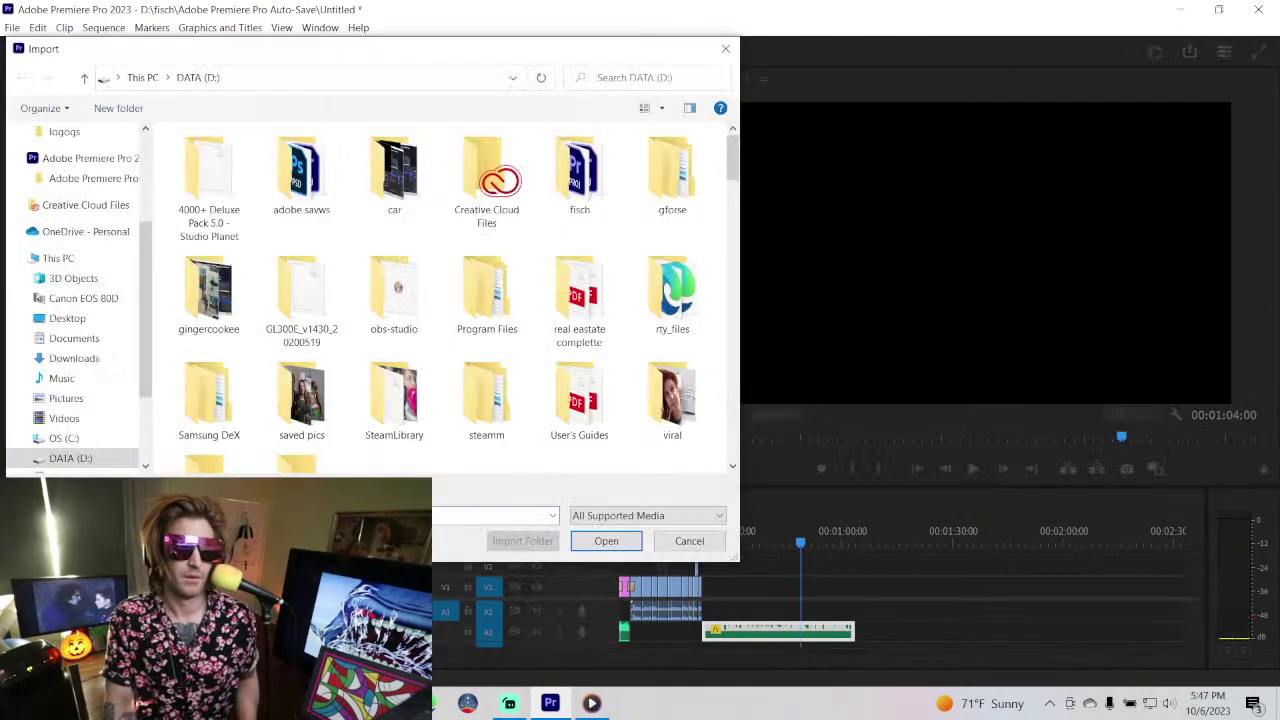
scroll(298, 470, "down", 1)
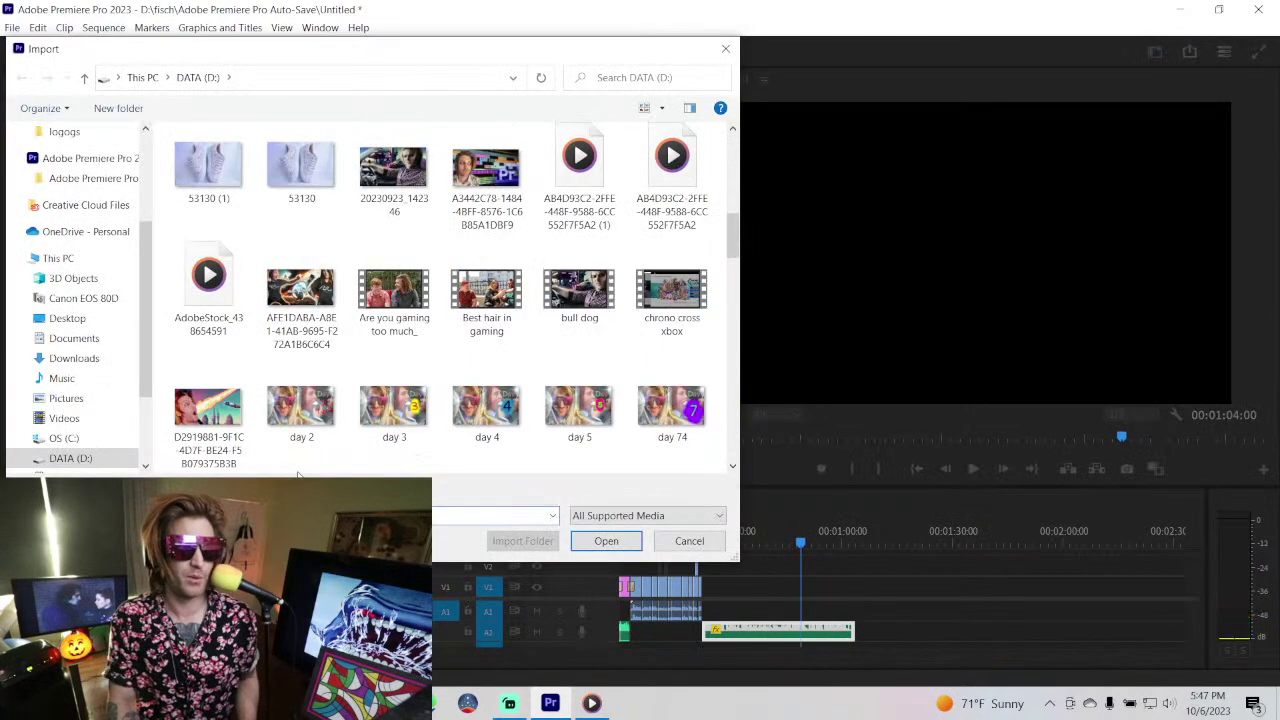
scroll(270, 470, "down", 2)
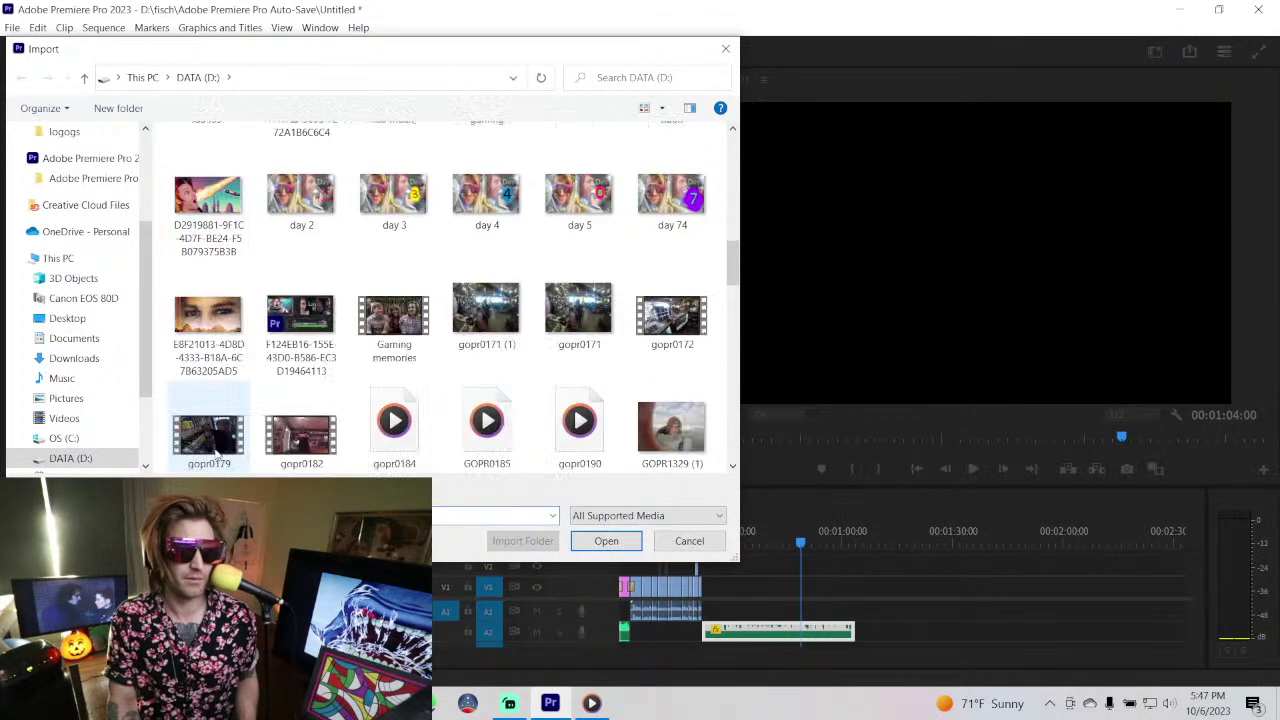
scroll(260, 465, "down", 3)
scroll(215, 455, "down", 2)
scroll(216, 455, "down", 5)
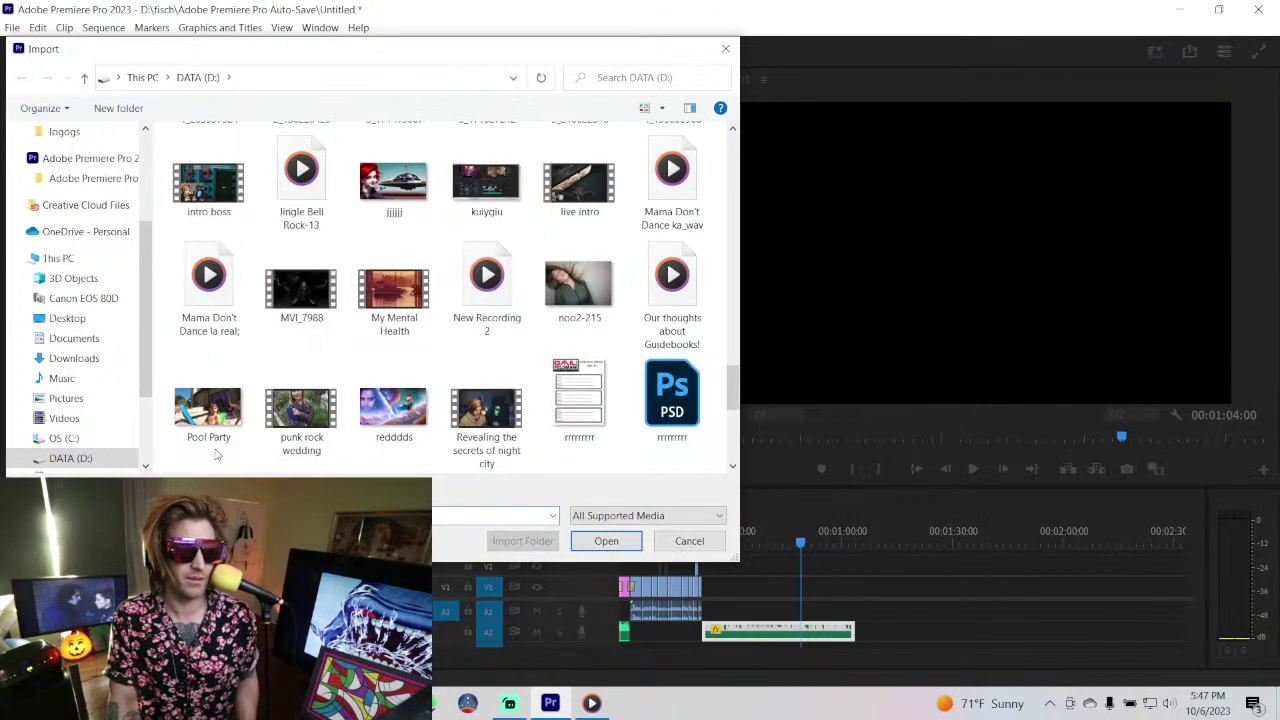
scroll(216, 455, "down", 2)
scroll(216, 455, "down", 1)
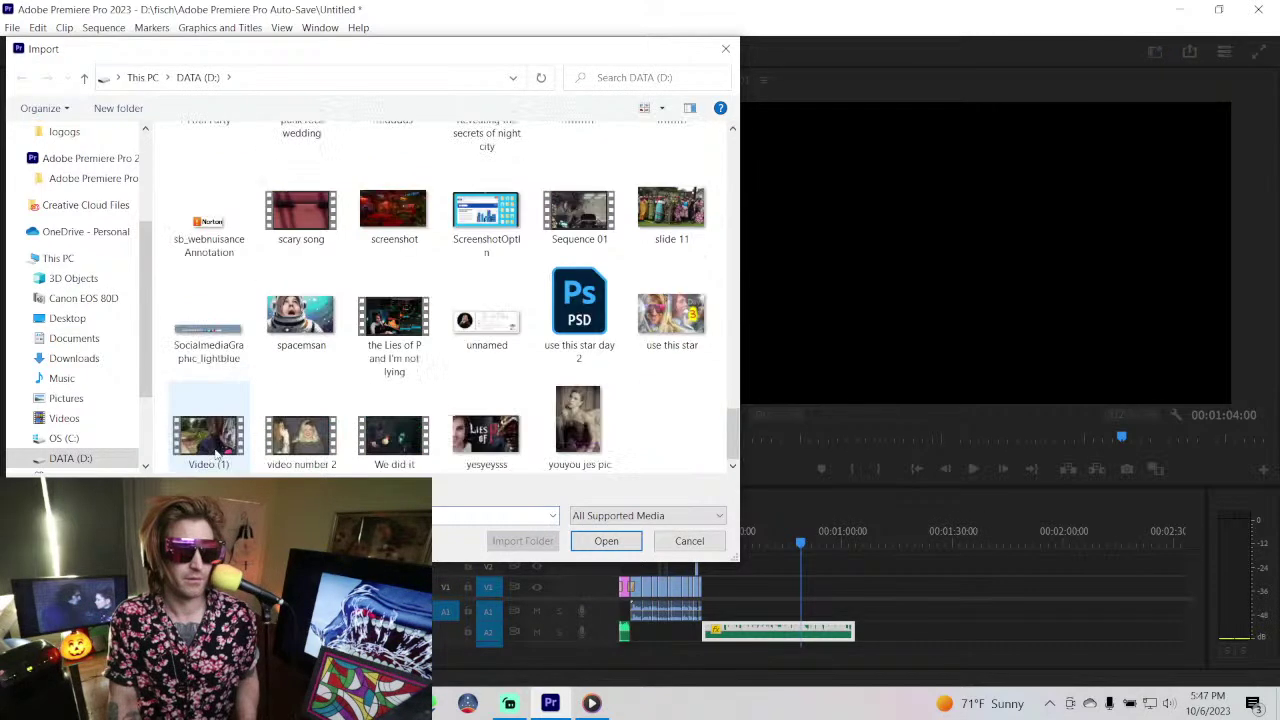
scroll(216, 455, "up", 2)
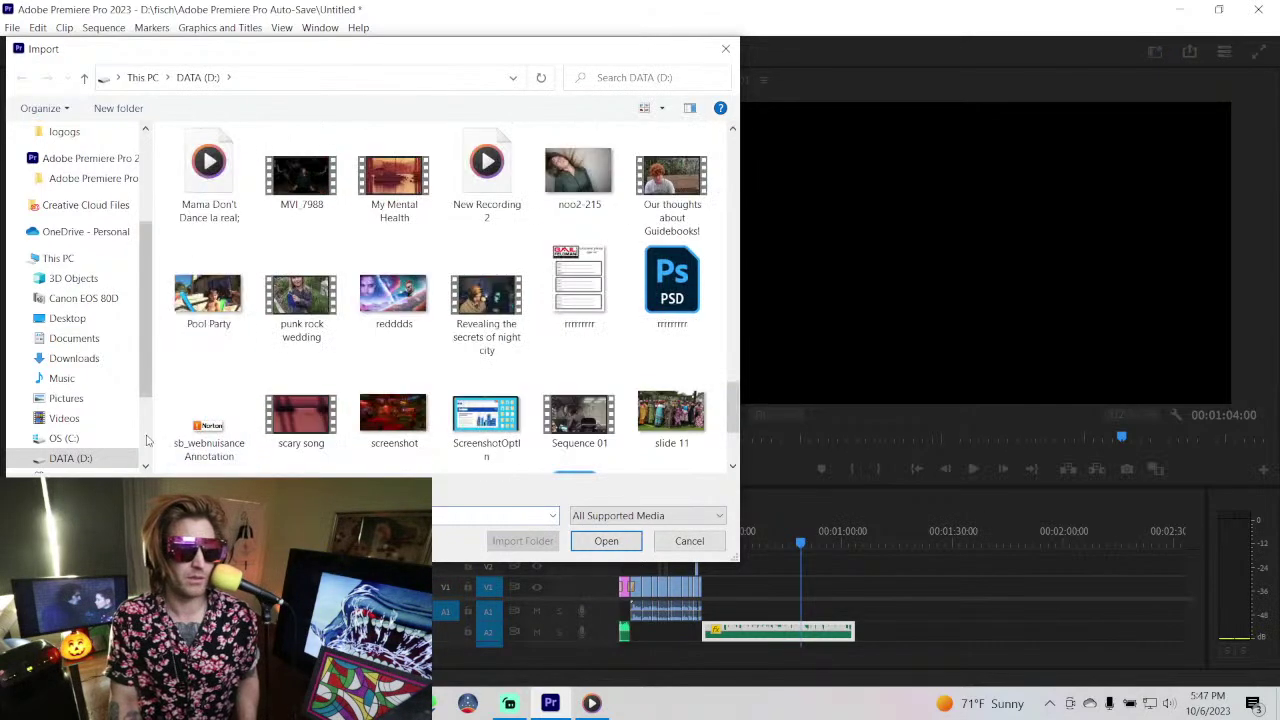
scroll(75, 325, "up", 3)
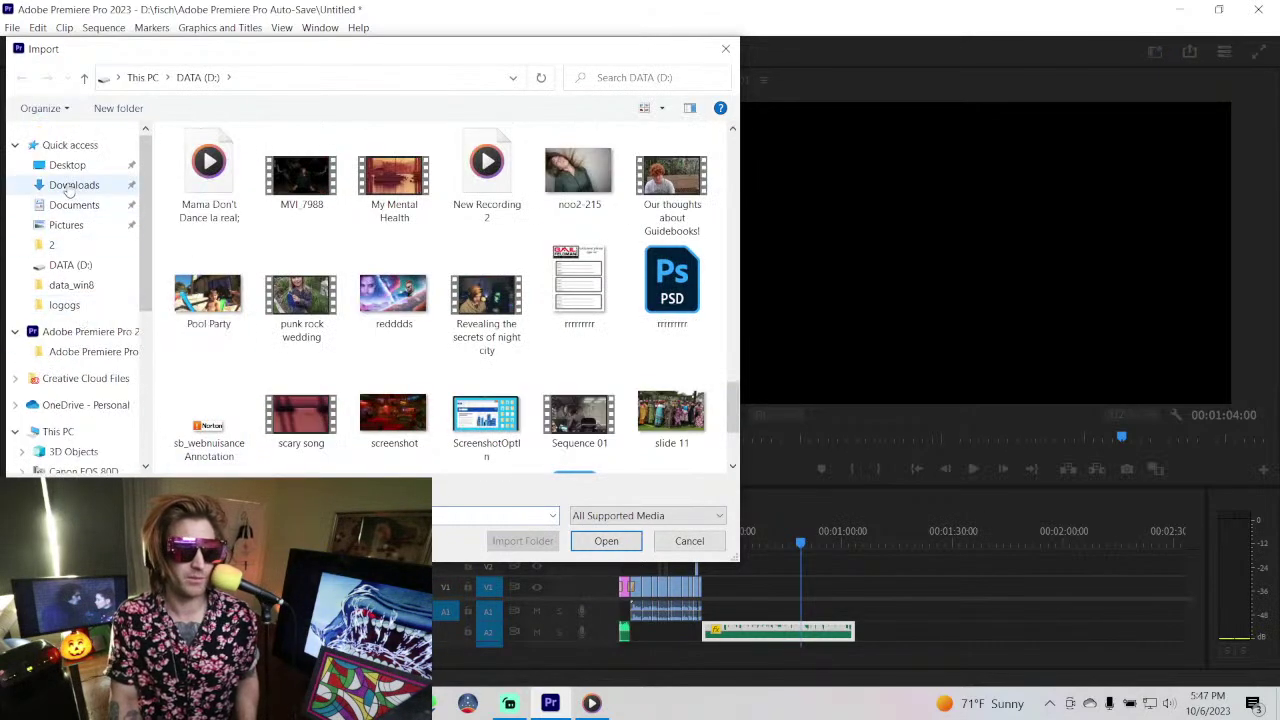
left_click(72, 185)
left_click(67, 165)
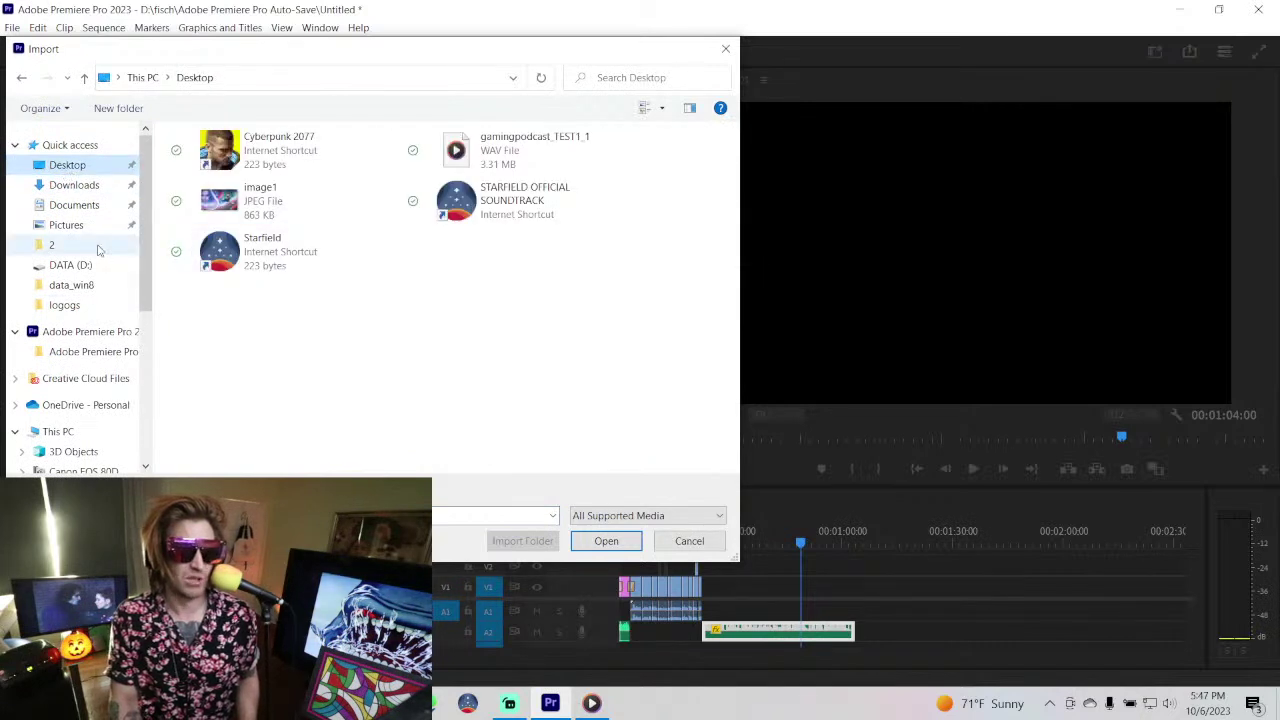
scroll(99, 250, "down", 3)
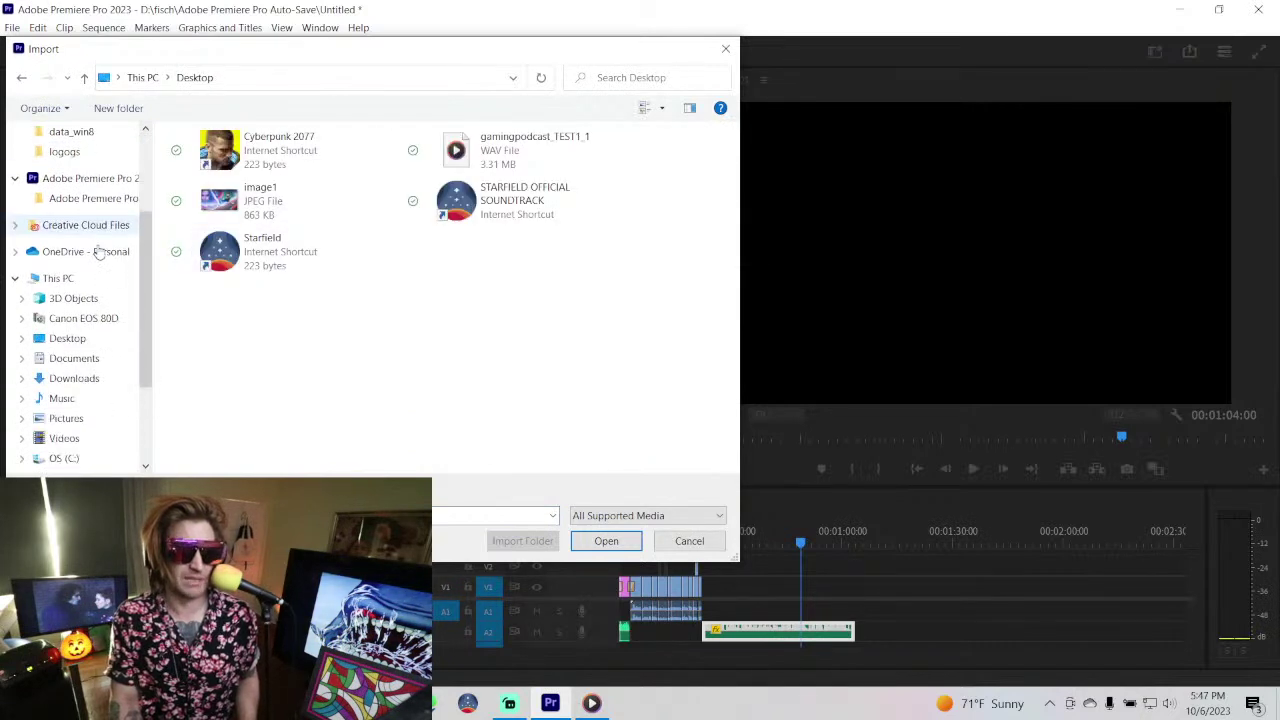
scroll(90, 460, "down", 1)
- Go back from EOS_DIGITAL (E:) to DATA (D:) and import yesyeysss.jpeg
left_click(88, 452)
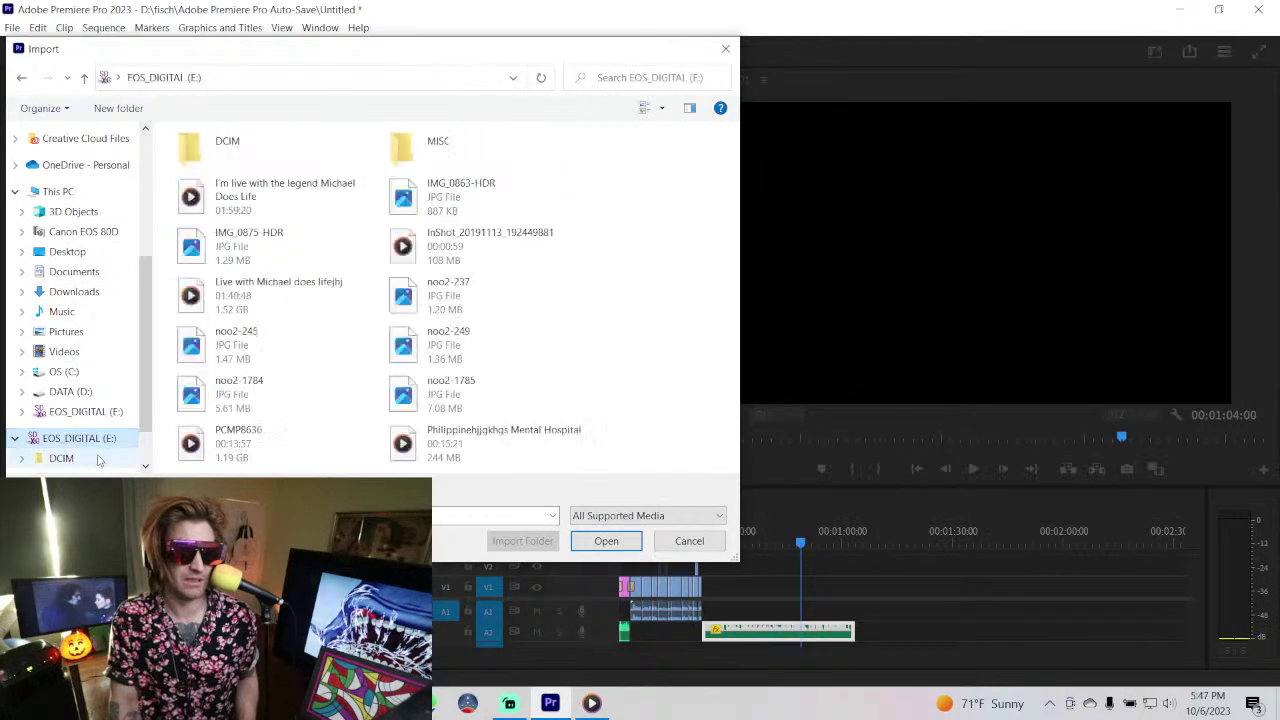
left_click(98, 392)
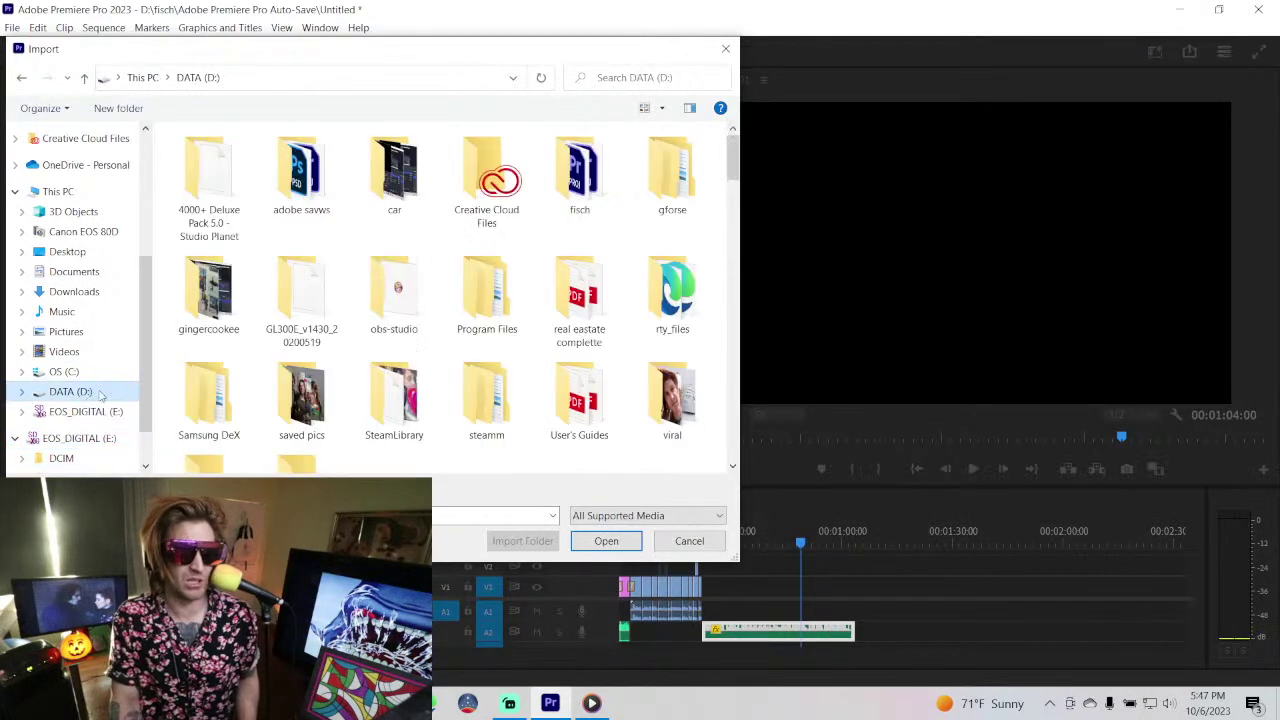
scroll(215, 400, "down", 3)
scroll(233, 401, "down", 3)
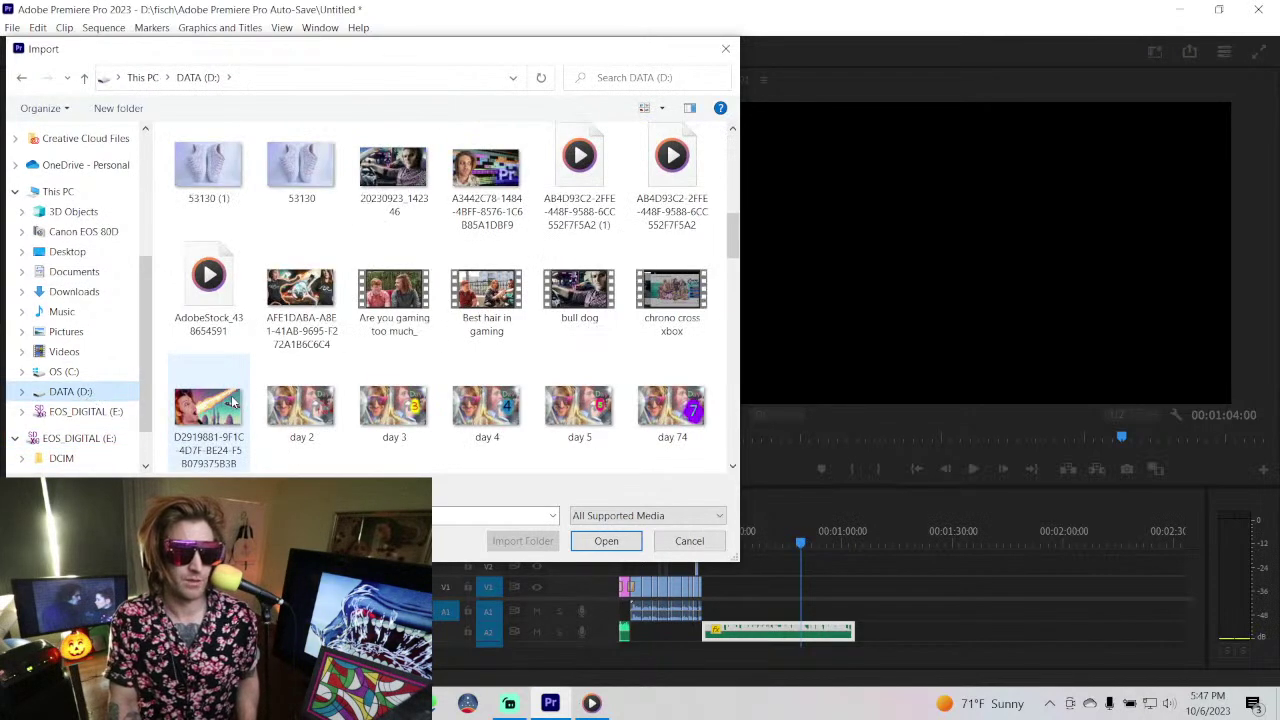
scroll(233, 401, "down", 5)
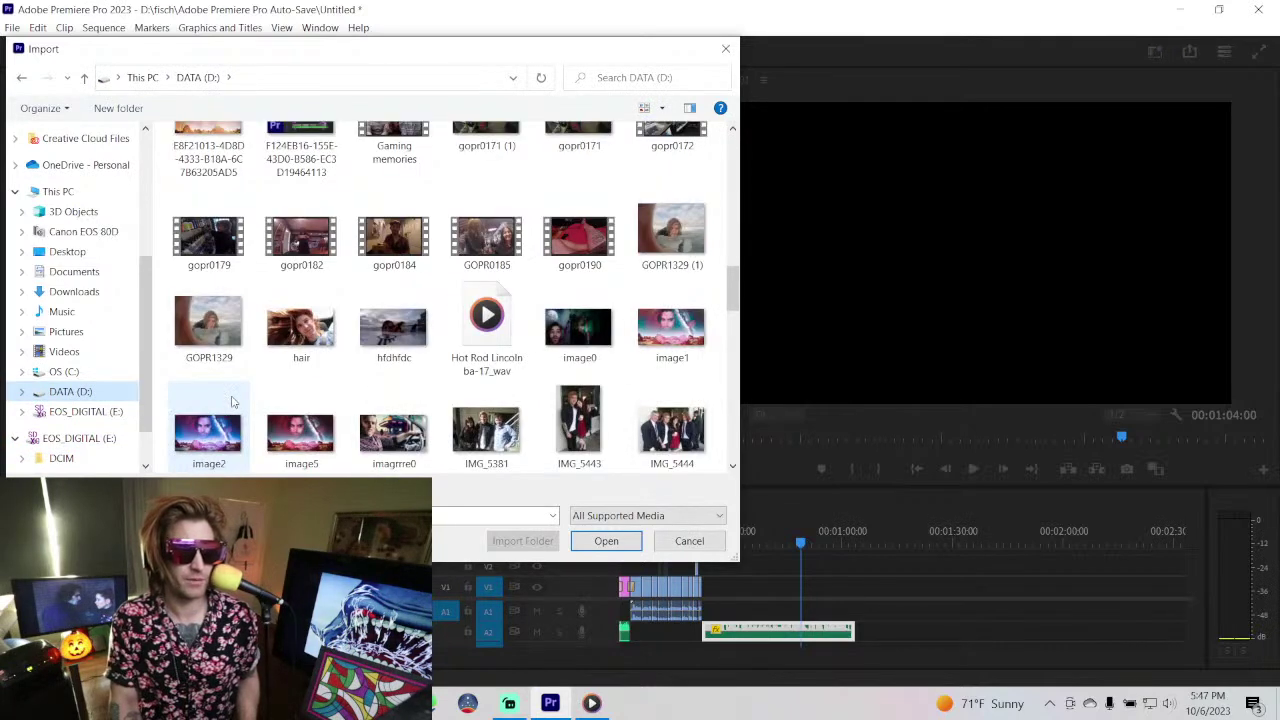
scroll(231, 401, "down", 5)
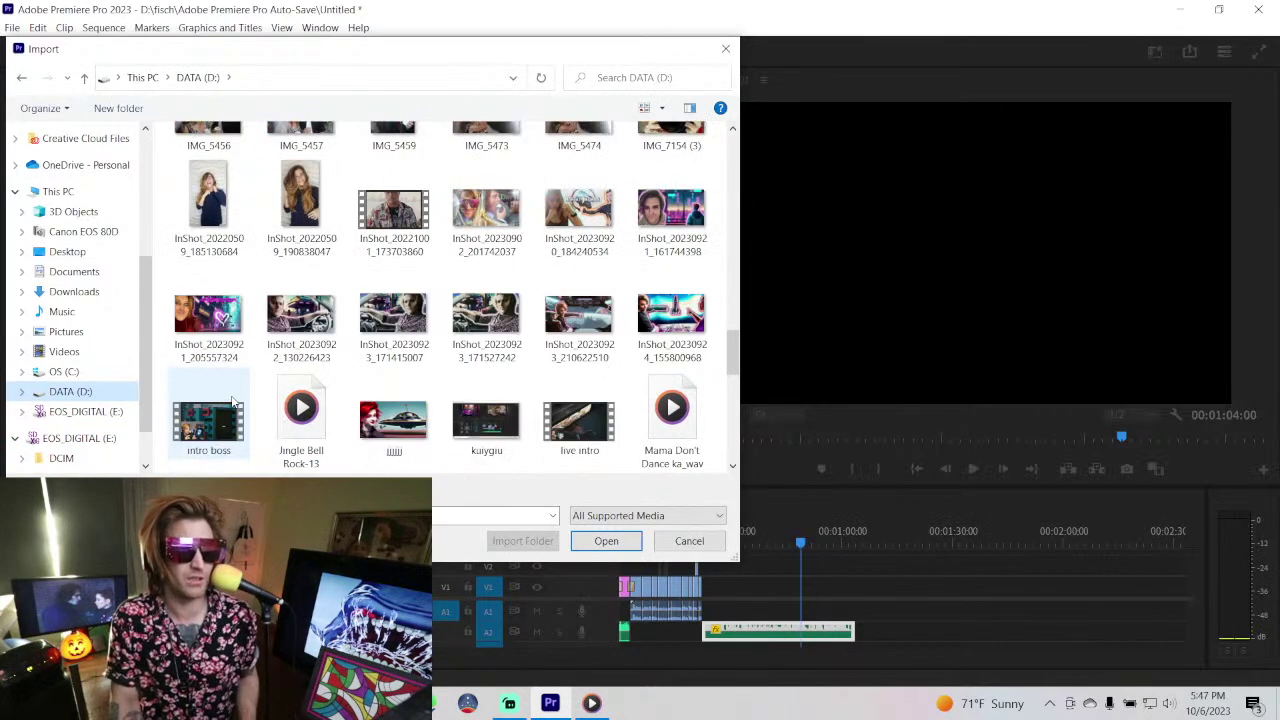
scroll(231, 401, "down", 5)
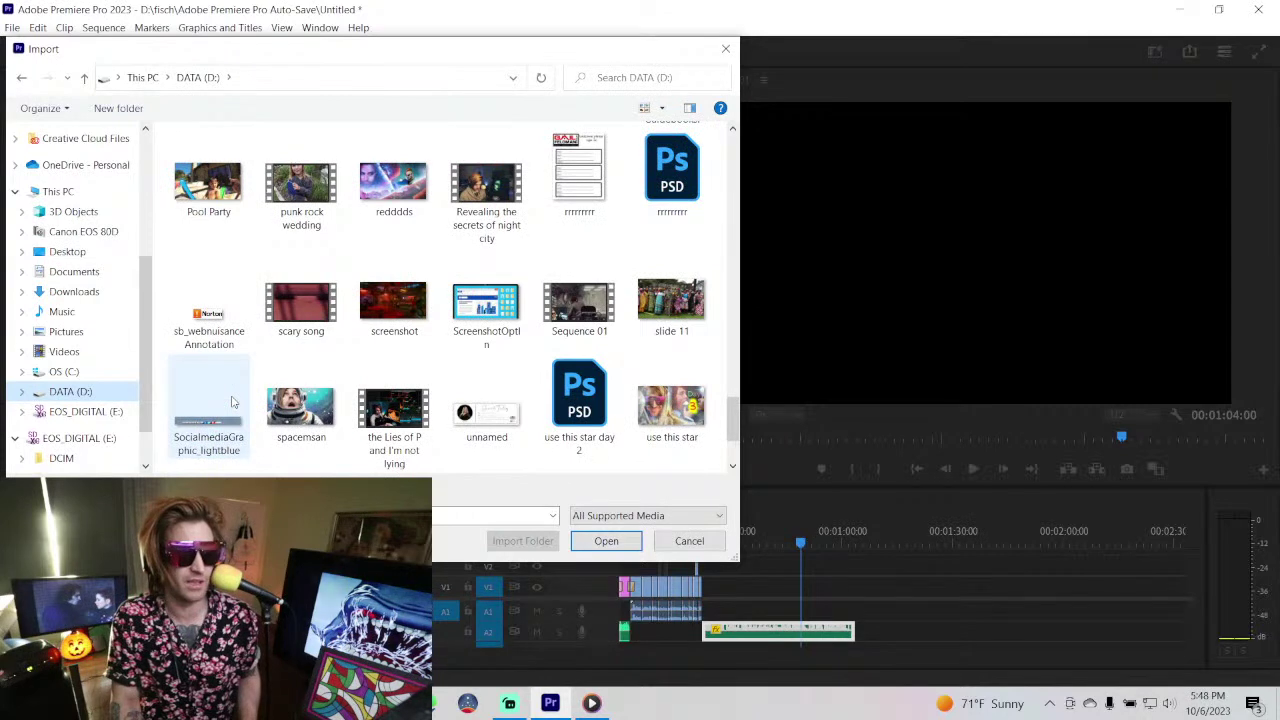
scroll(231, 401, "down", 2)
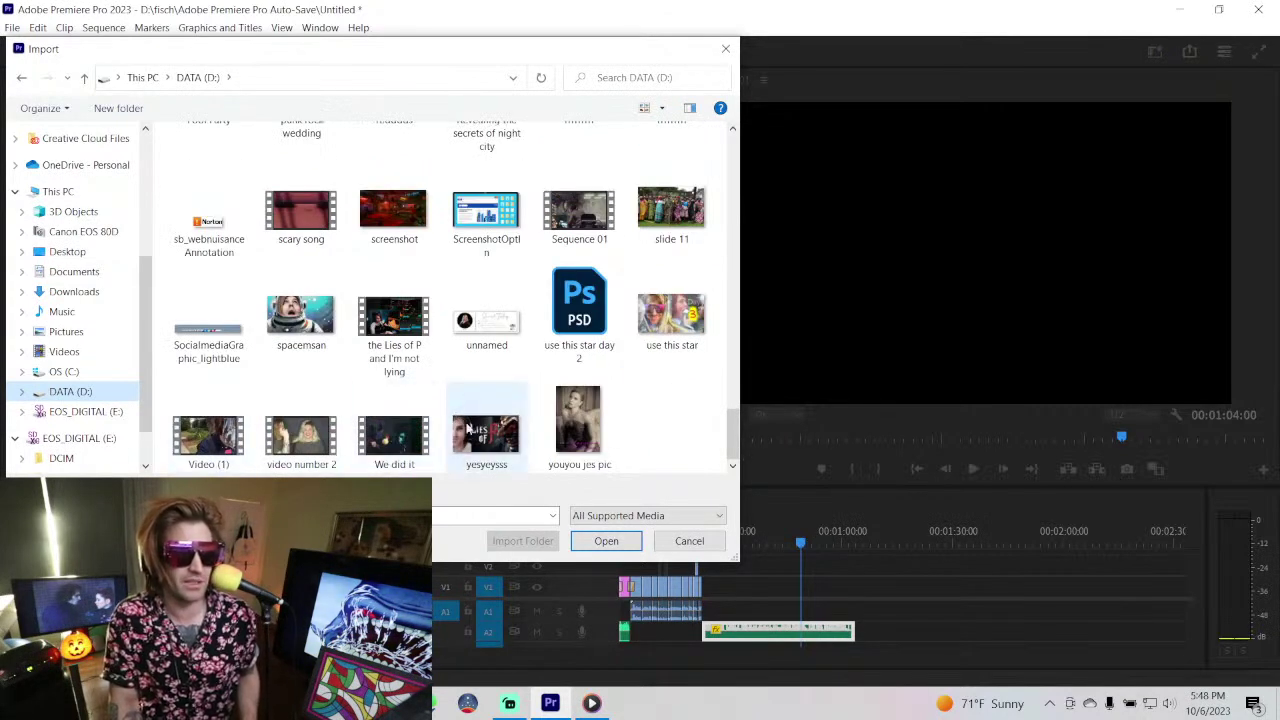
double_click(486, 432)
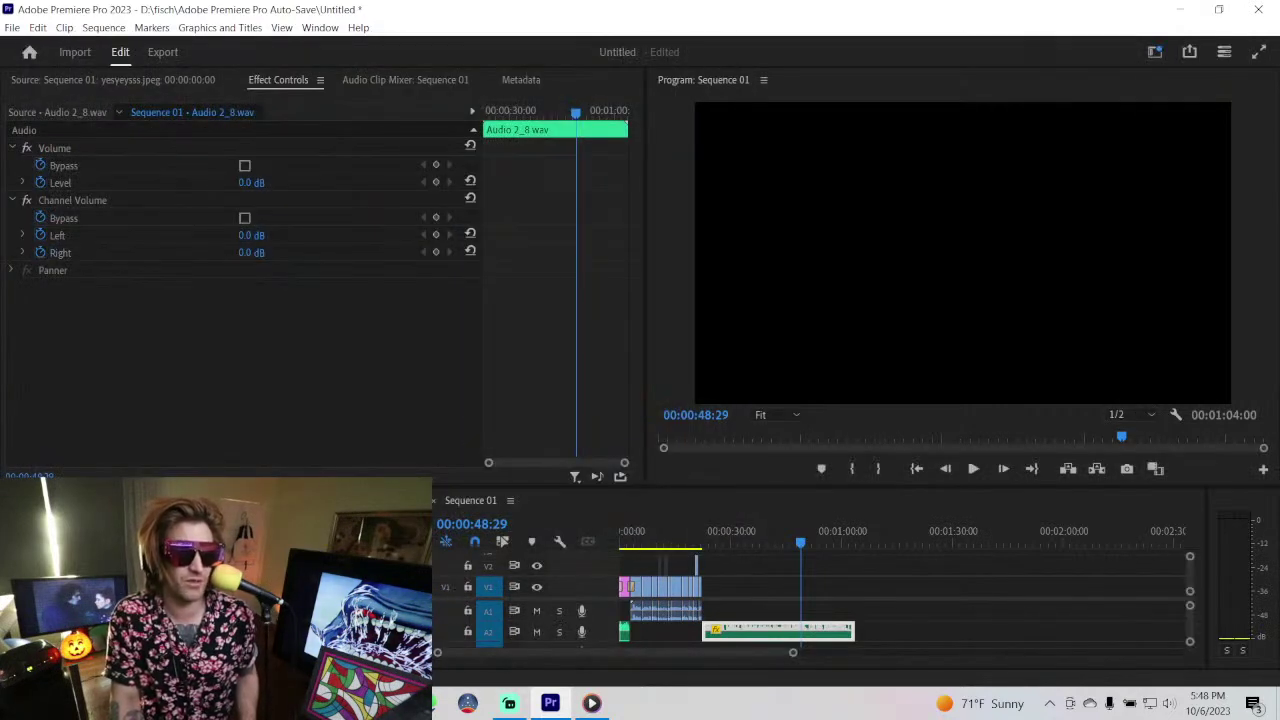
- Put yesyeysss.jpeg on V1 after the first clip and extend it to the audio's end
mouse_move(310, 645)
left_mouse_down()
mouse_move(716, 588)
mouse_move(855, 588)
left_mouse_up()
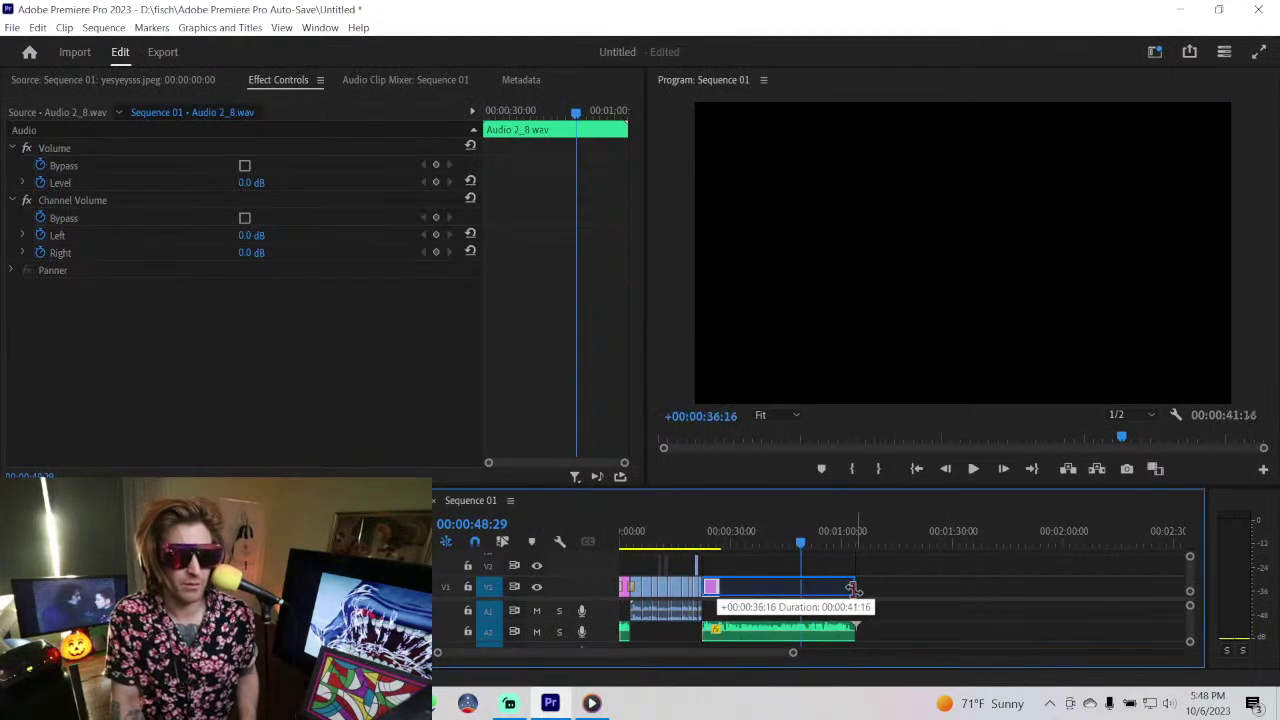
left_click(805, 548)
left_click_drag(805, 548, 724, 546)
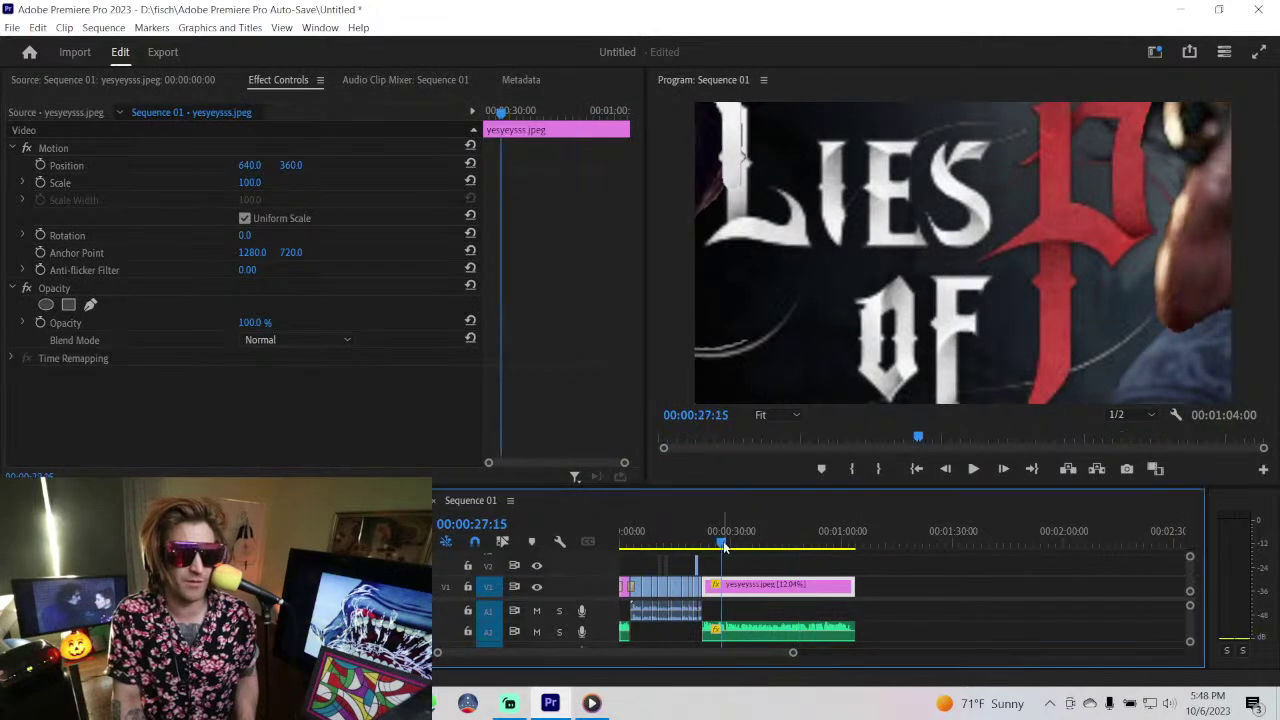
- At the image clip's start, set Scale to 238 and add Position and Scale keyframes
double_click(744, 596)
left_click(282, 82)
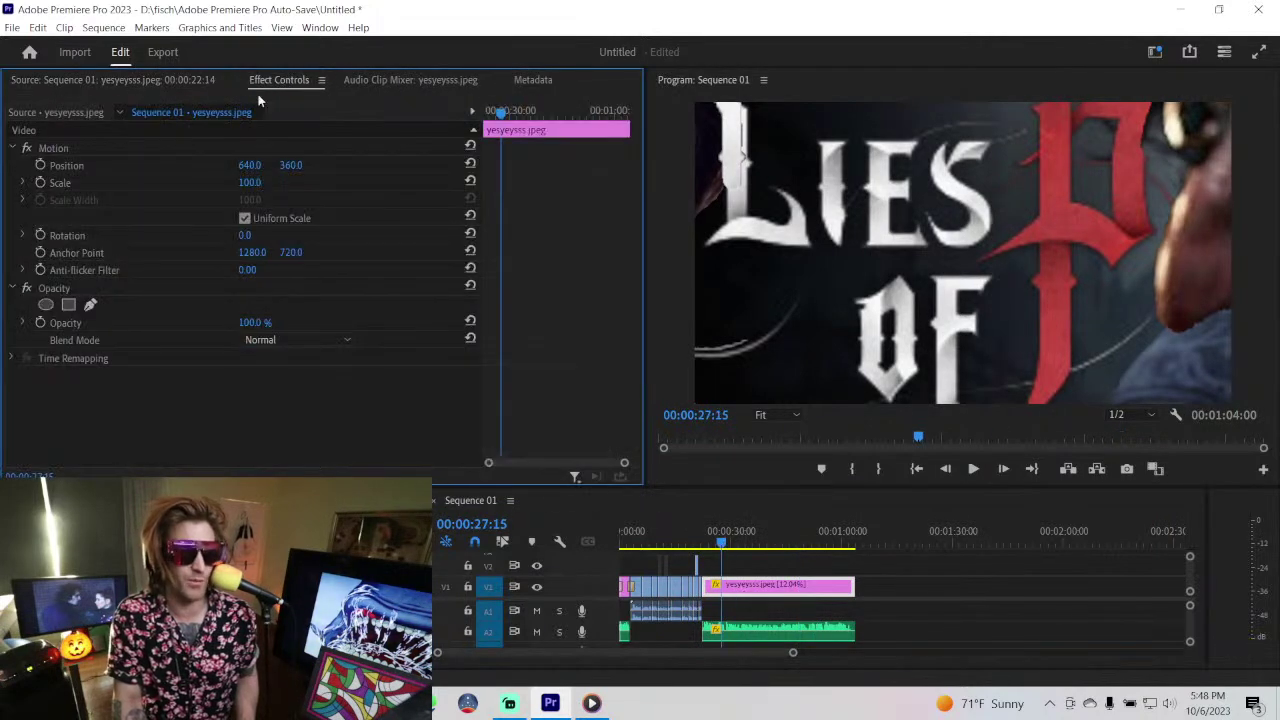
left_click_drag(498, 112, 476, 112)
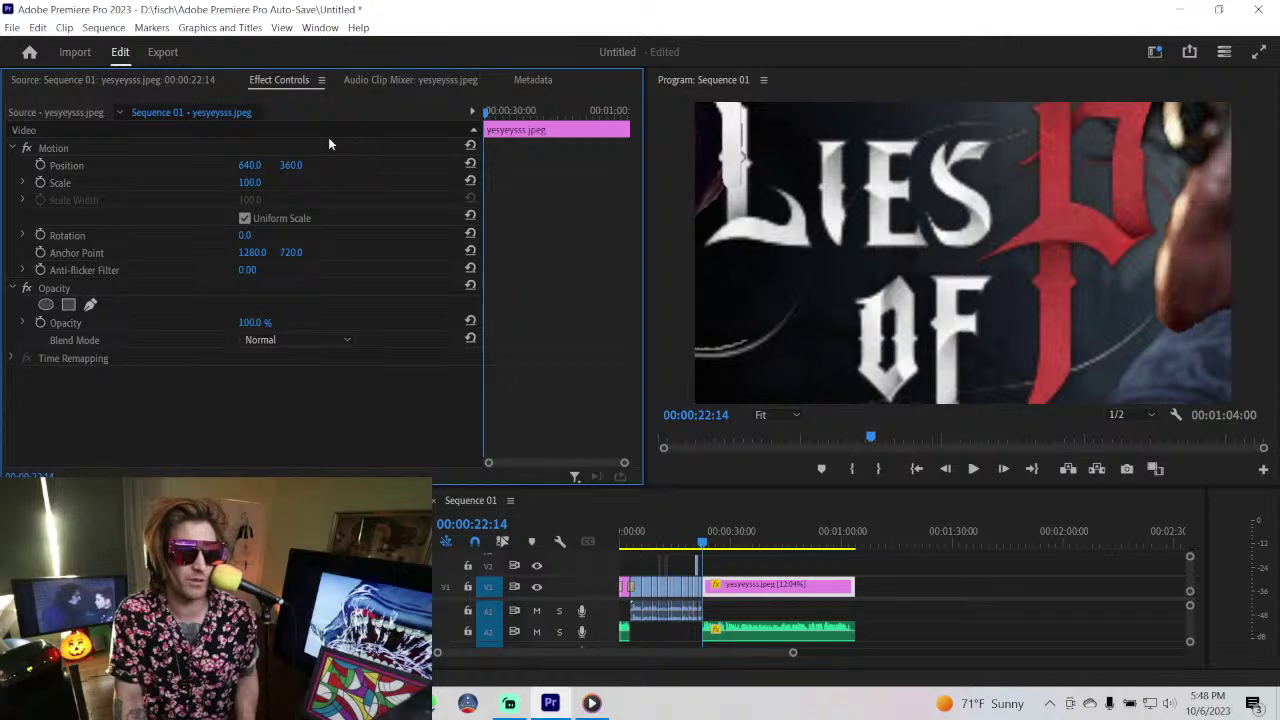
mouse_move(250, 187)
left_mouse_down()
mouse_move(330, 165)
mouse_move(258, 165)
left_mouse_up()
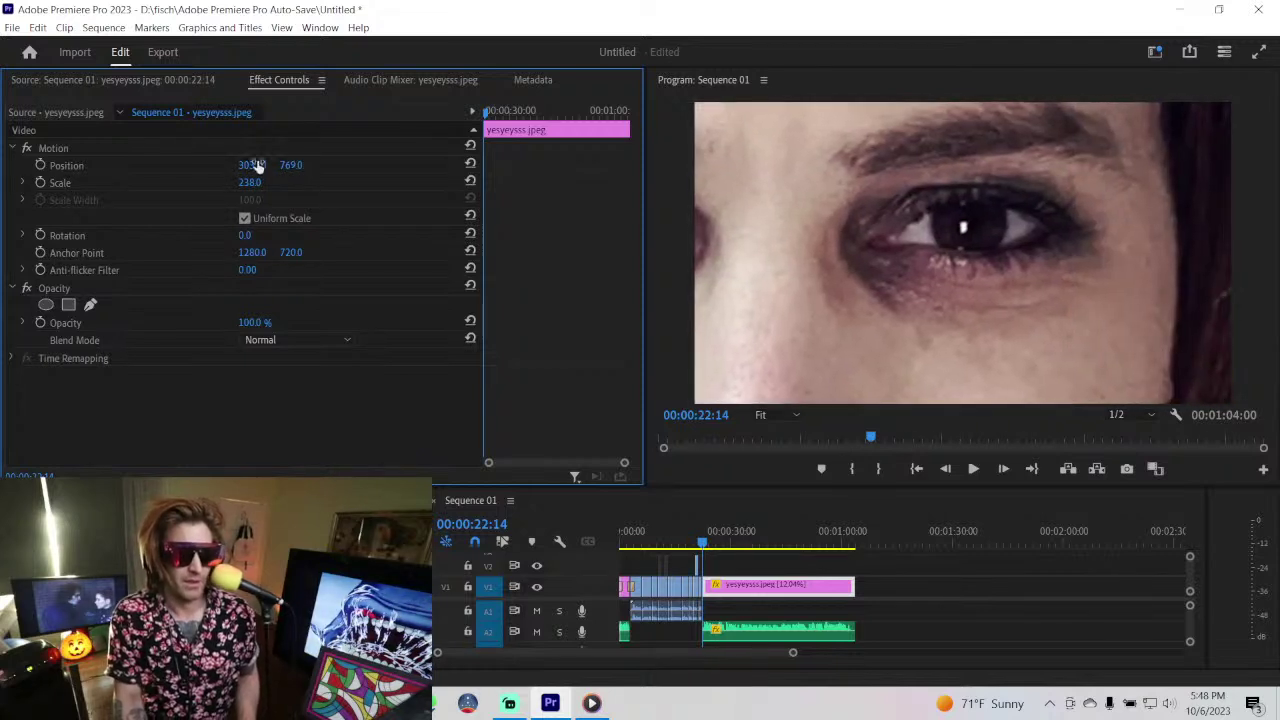
left_click(40, 165)
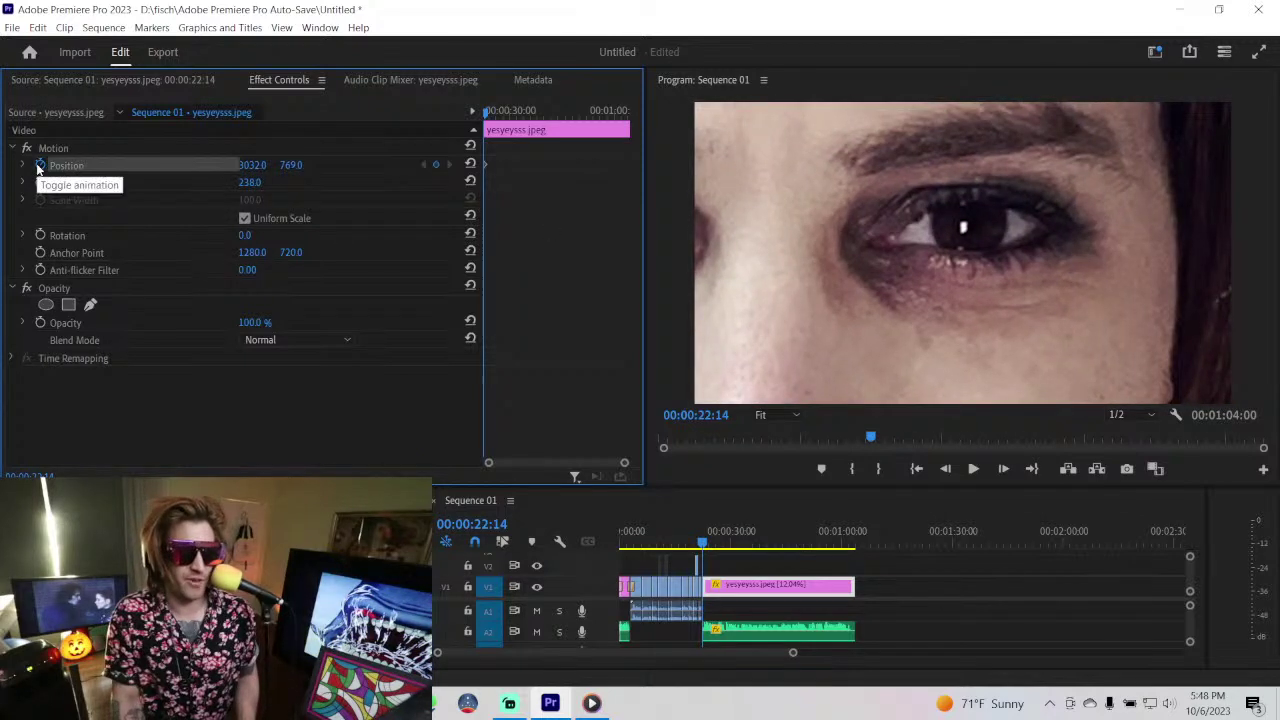
left_click(40, 183)
- Near the clip's end, reset Position to centre and set Scale to 51
left_click_drag(587, 112, 617, 112)
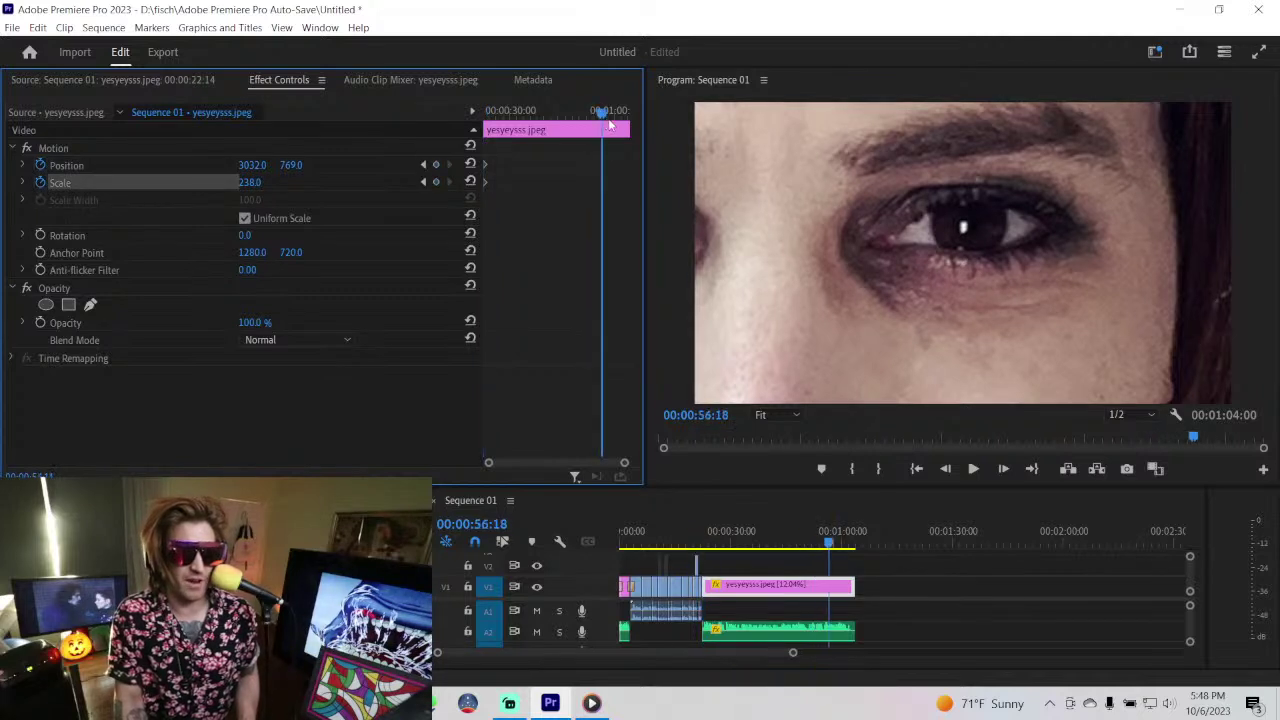
left_click(471, 164)
left_click(471, 182)
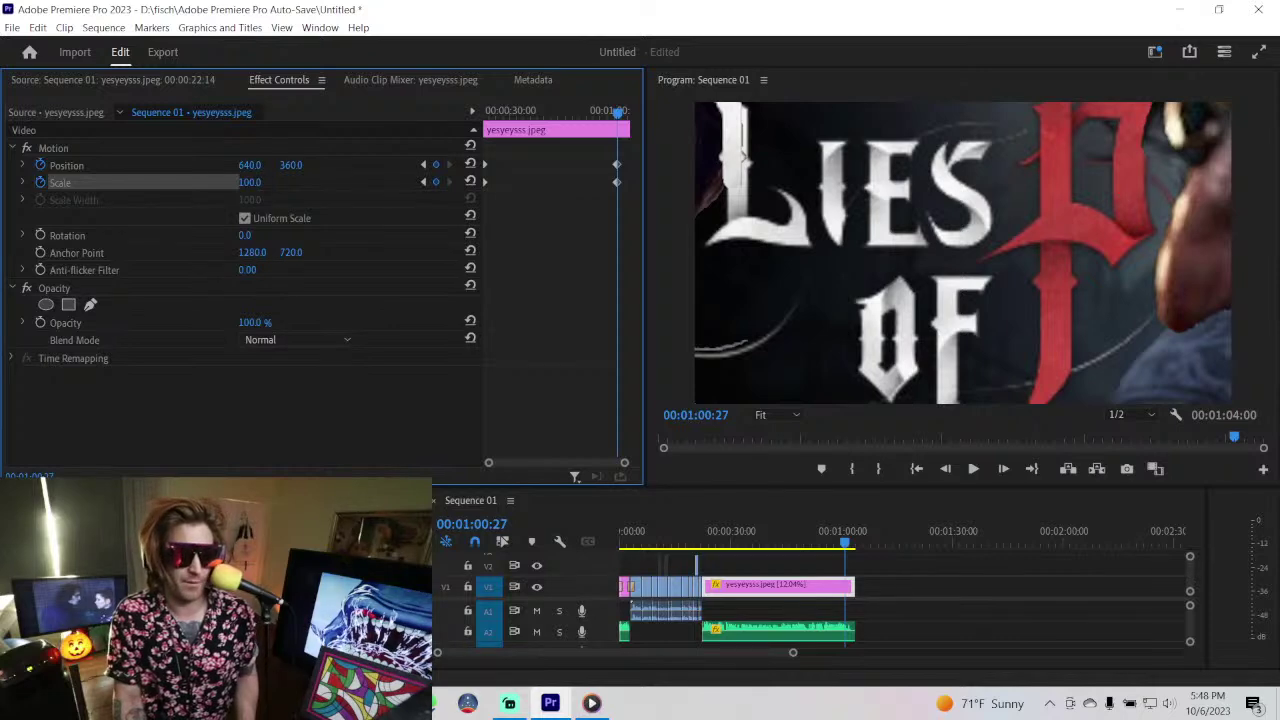
left_click_drag(249, 182, 232, 182)
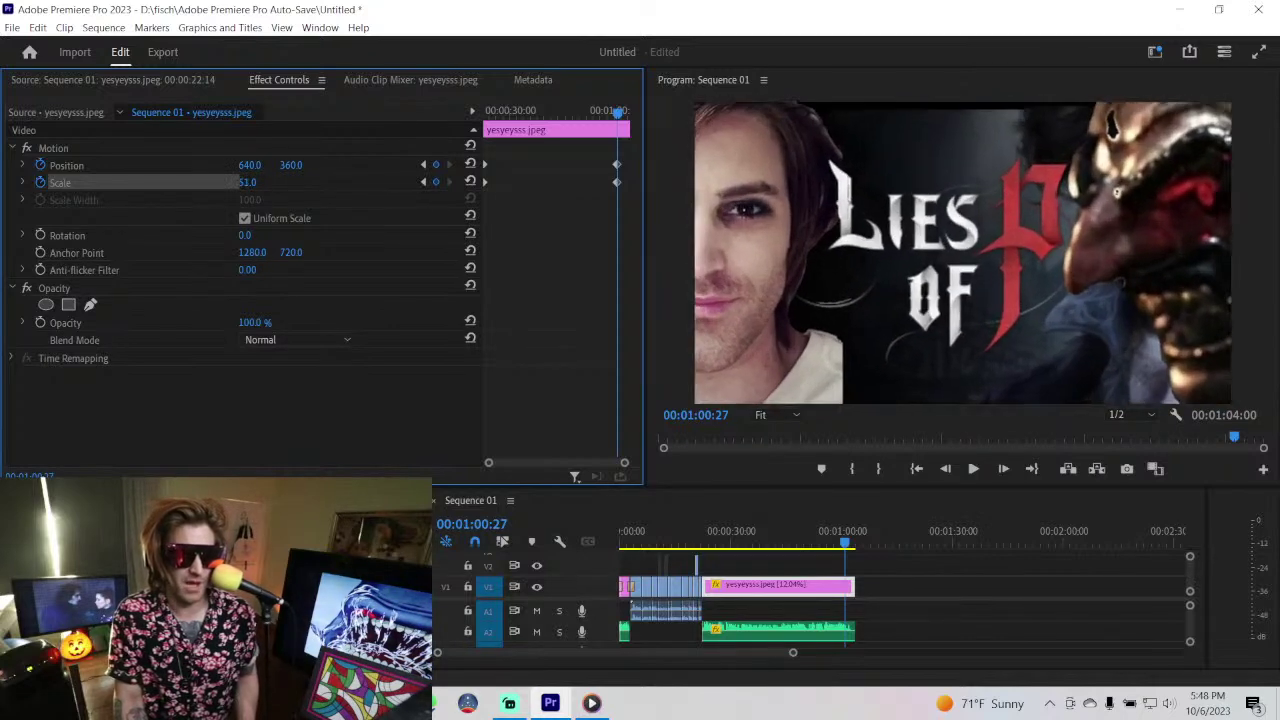
left_click(723, 531)
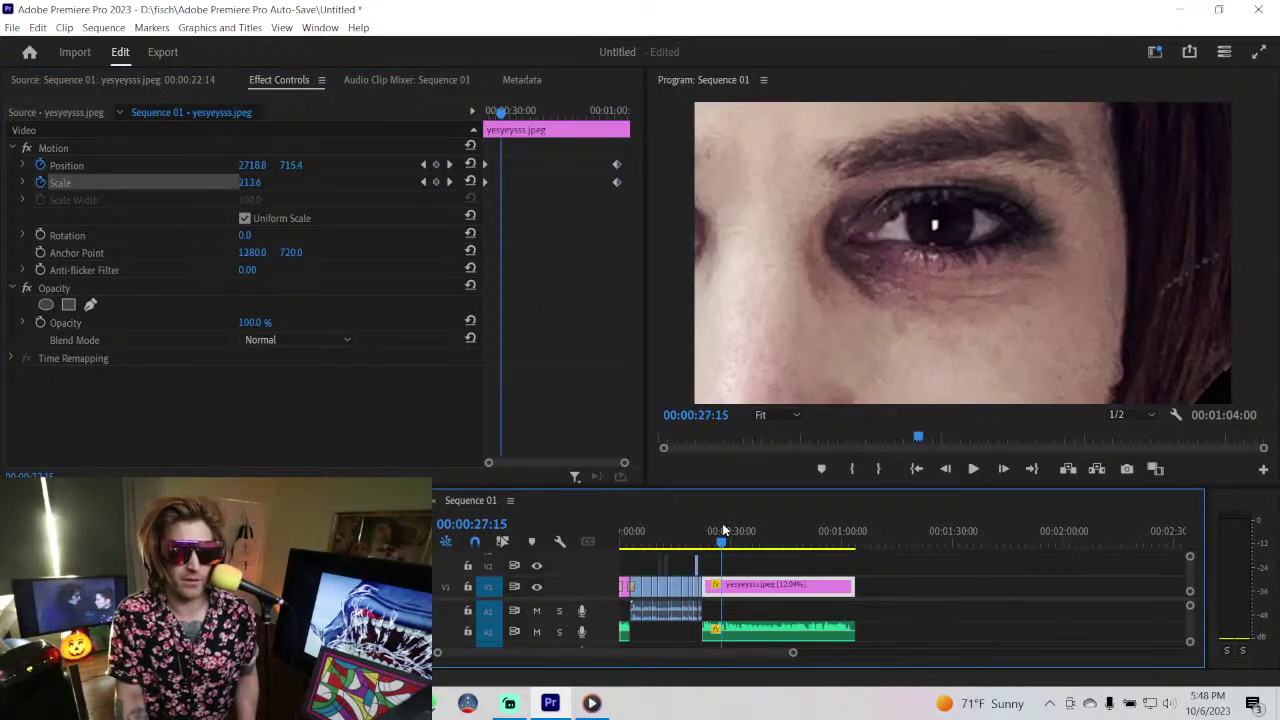
key("space")
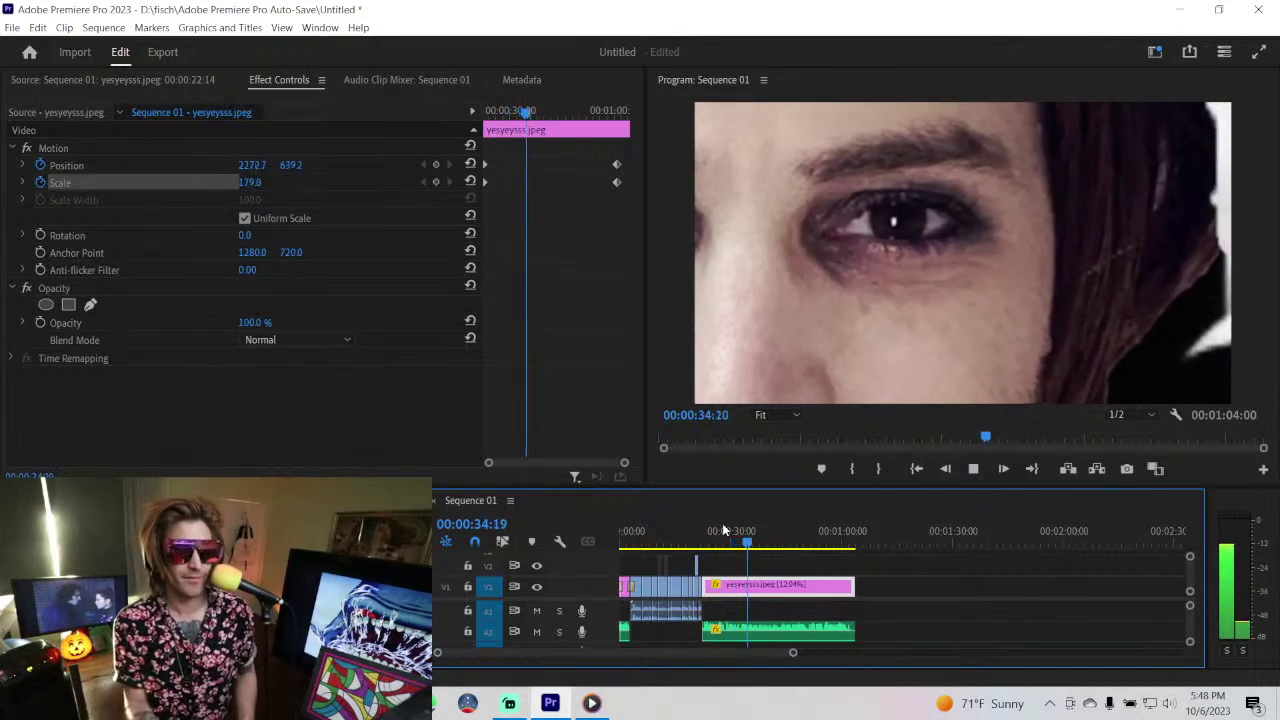
left_click(917, 562)
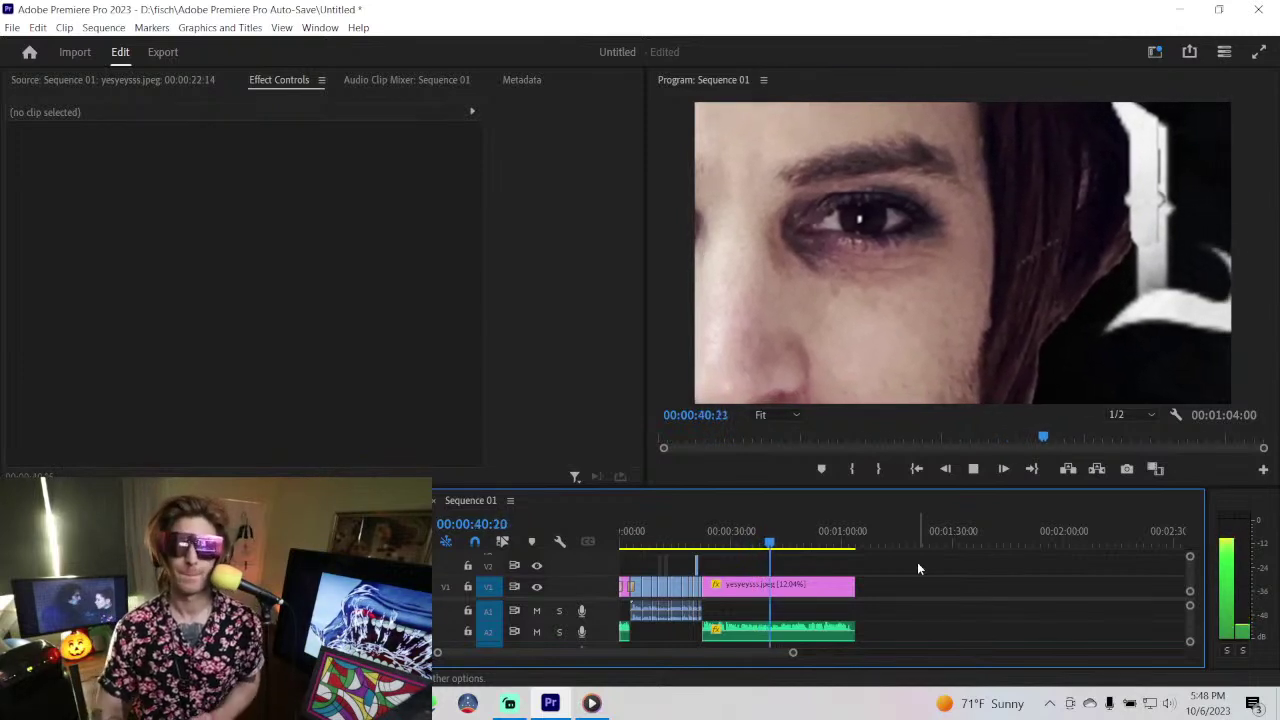
key("space")
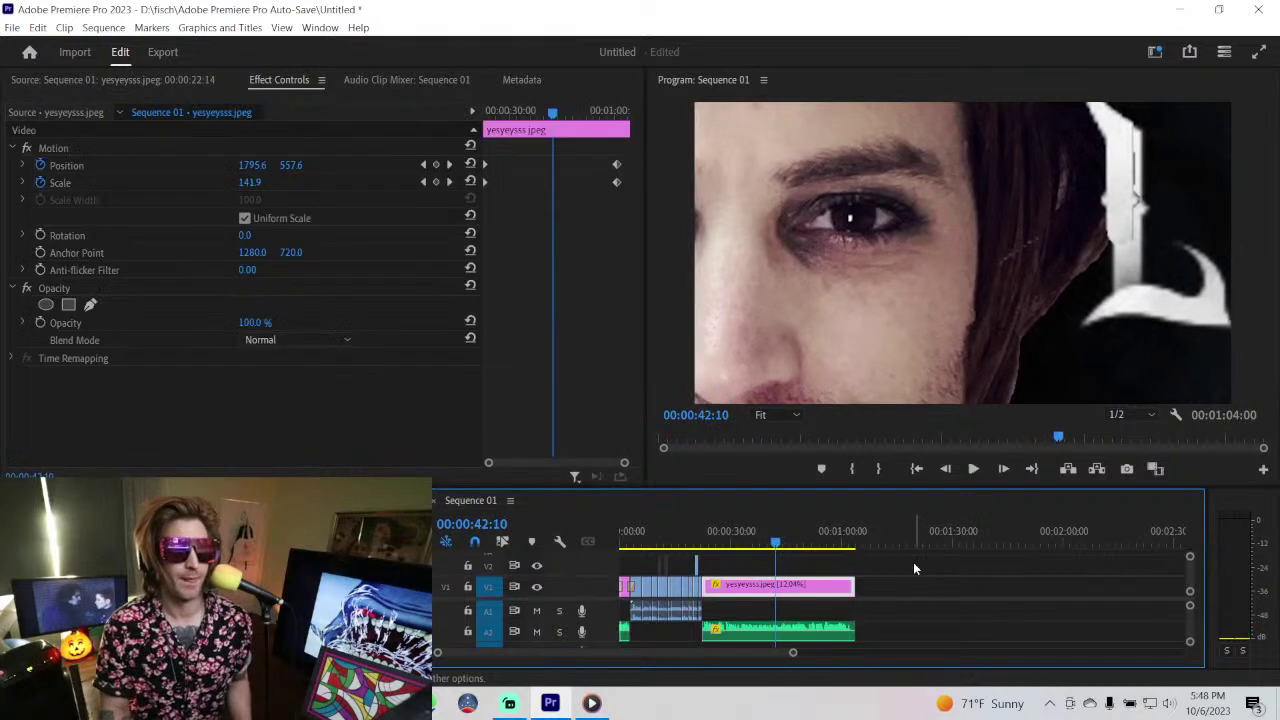
left_click(893, 561)
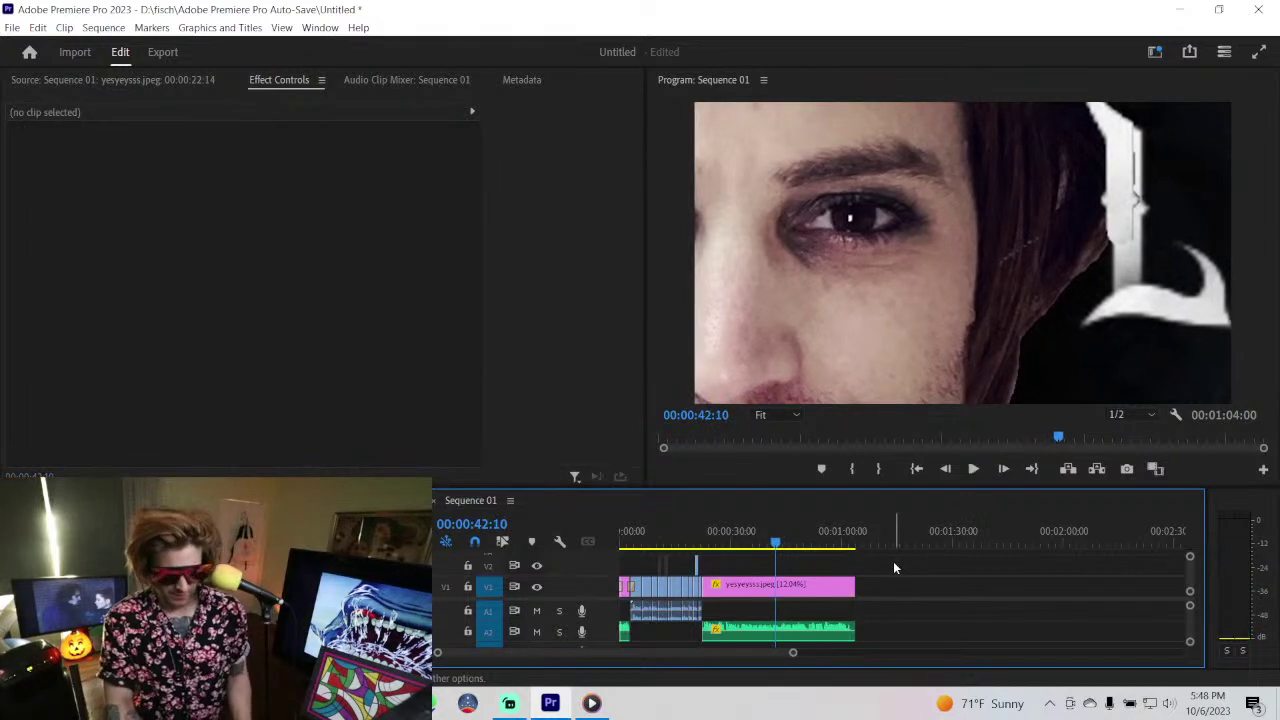
key("End")
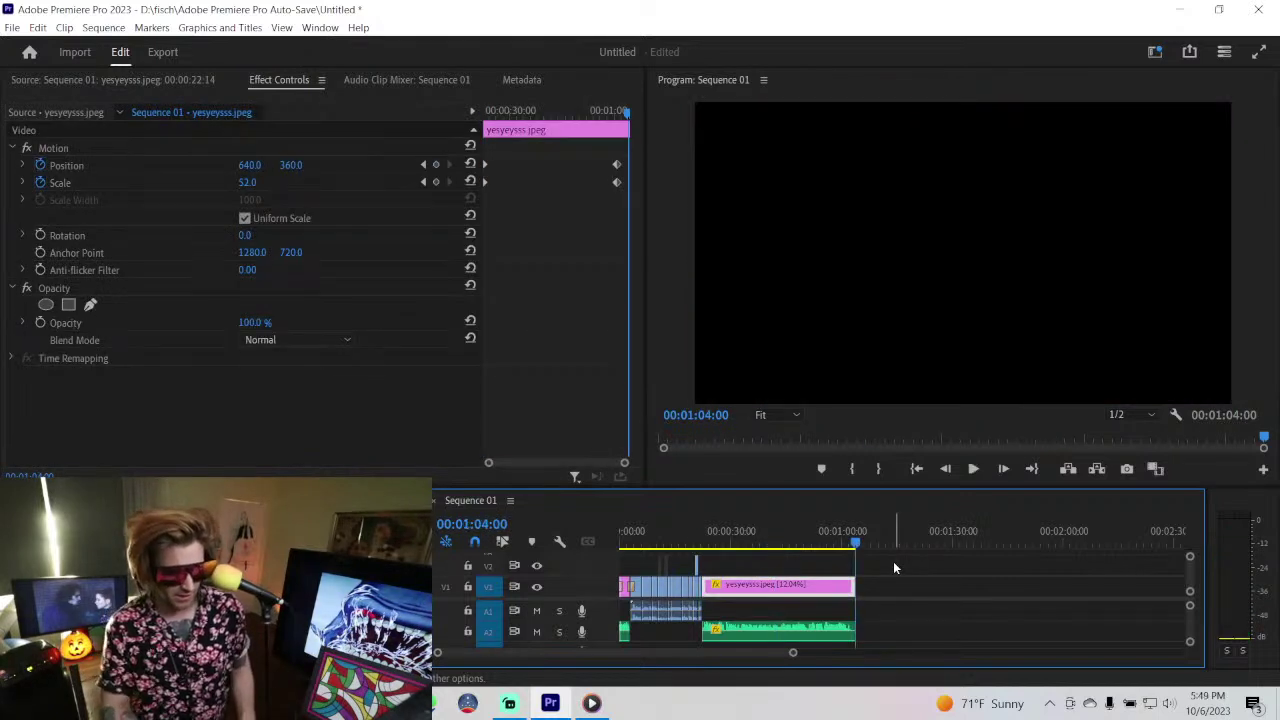
- Dismiss the Open Project dialog and open File > Export > Media for Sequence 01
key("ctrl+o")
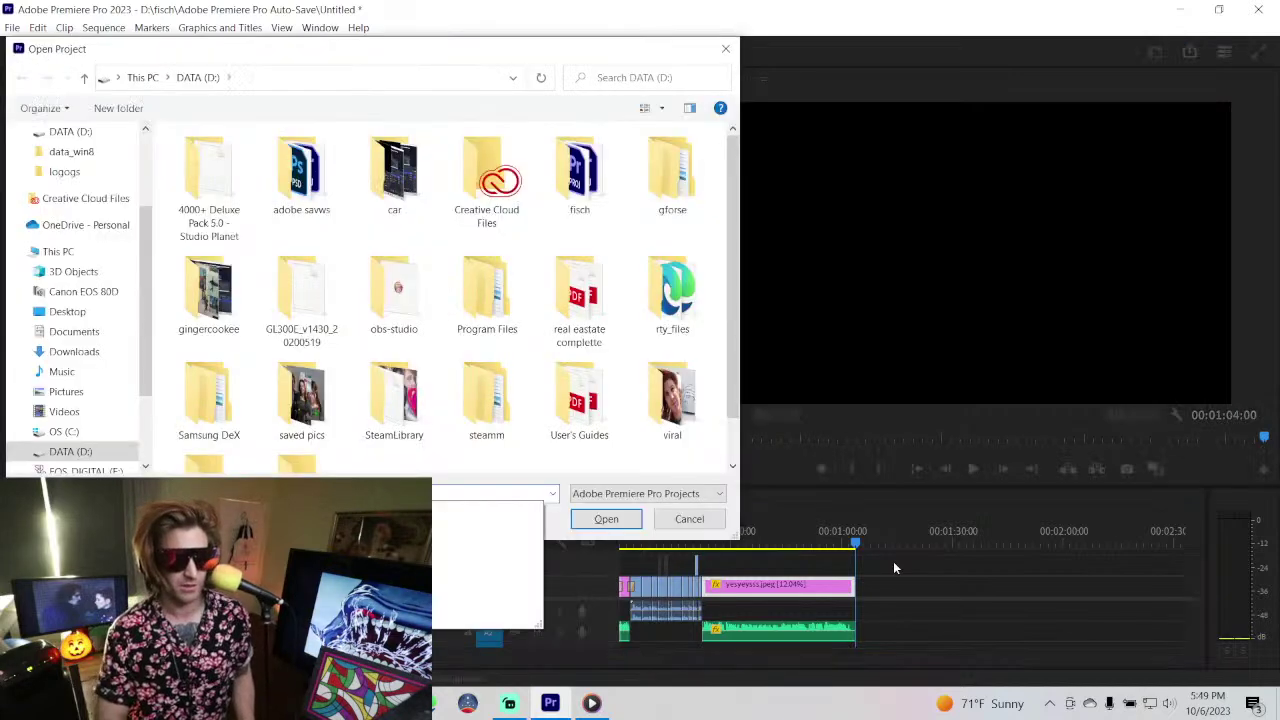
left_click(726, 49)
key("minus")
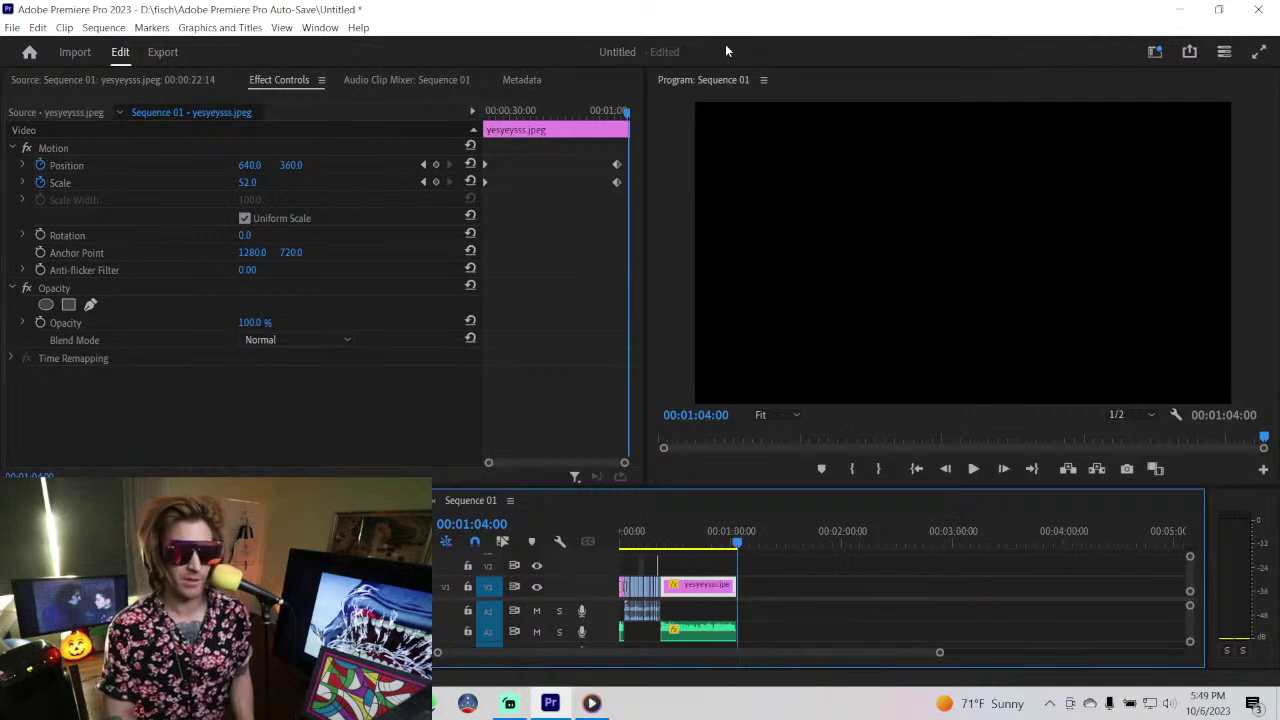
key("equal")
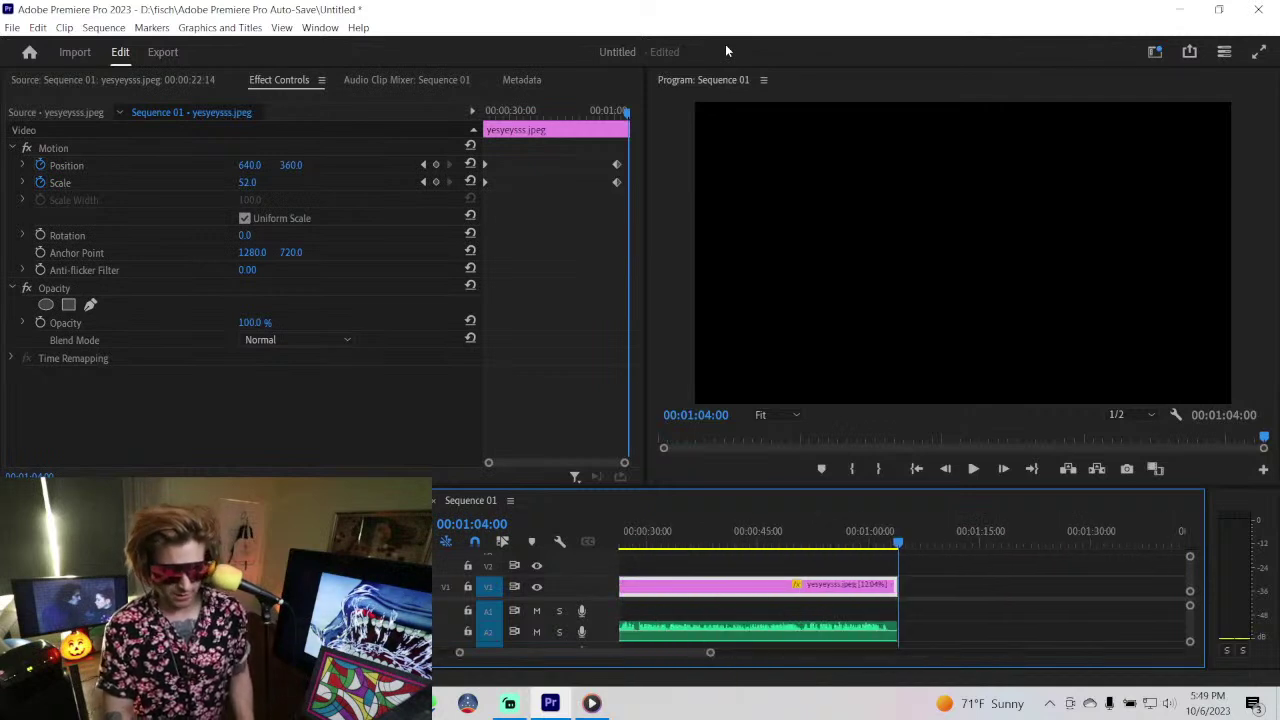
left_click(18, 30)
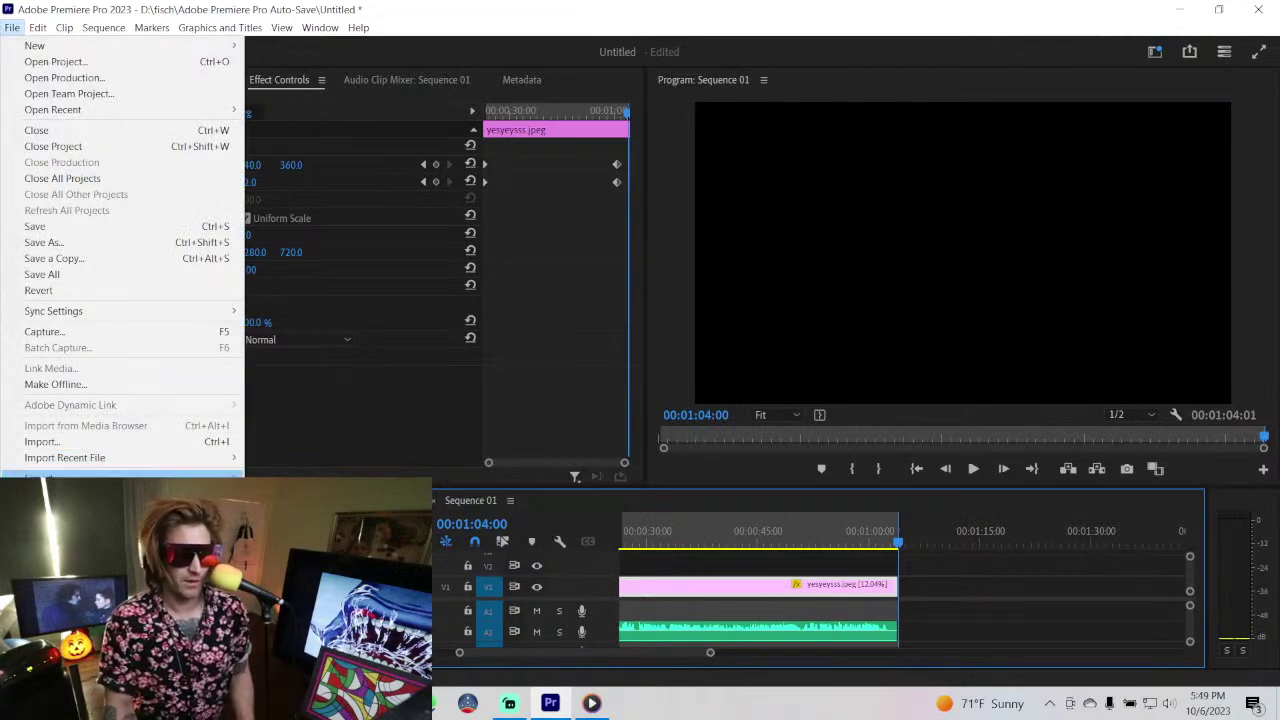
mouse_move(130, 478)
left_click(280, 478)
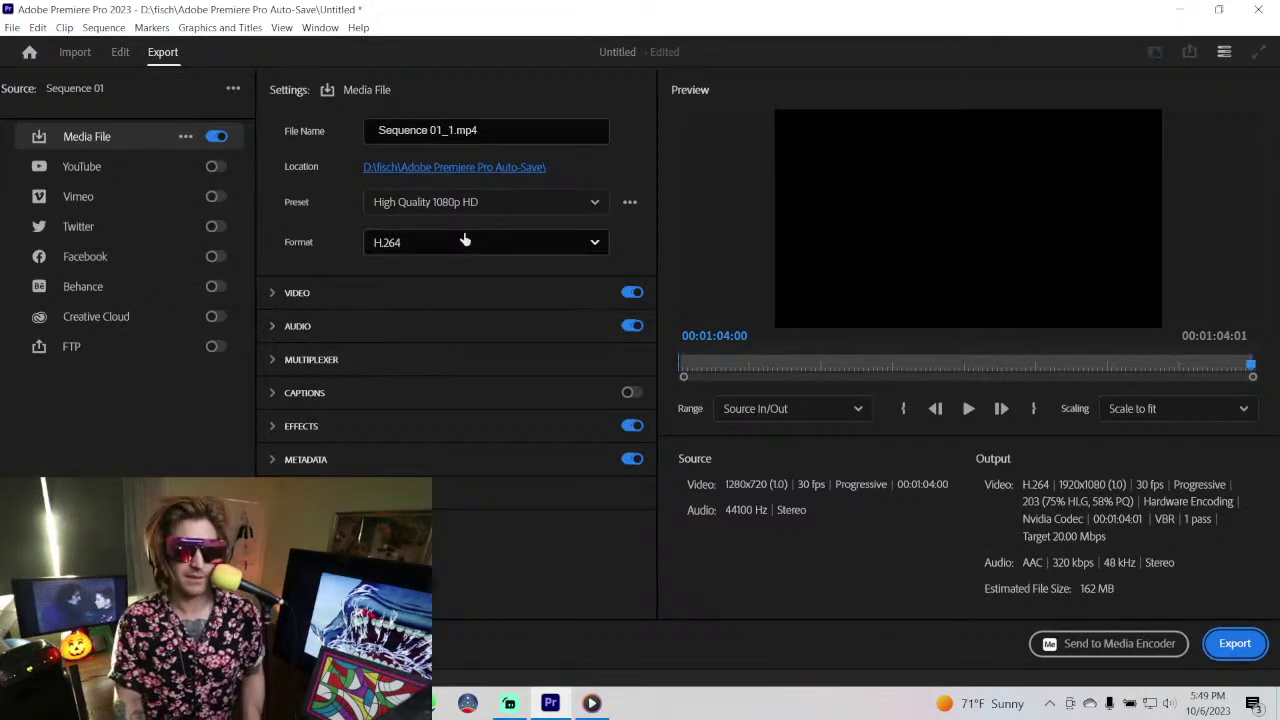
- Save the export as 'pee pee.mp4' on DATA (D:) and start exporting
left_click(522, 166)
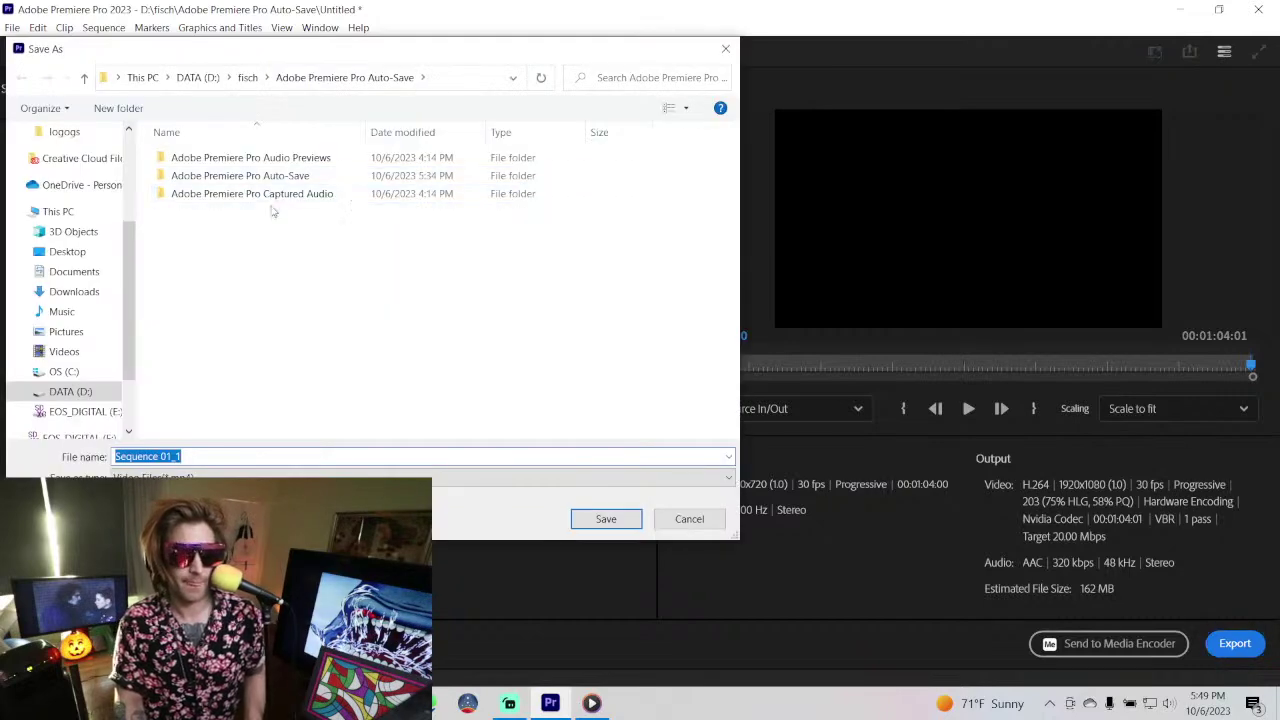
left_click_drag(130, 250, 130, 305)
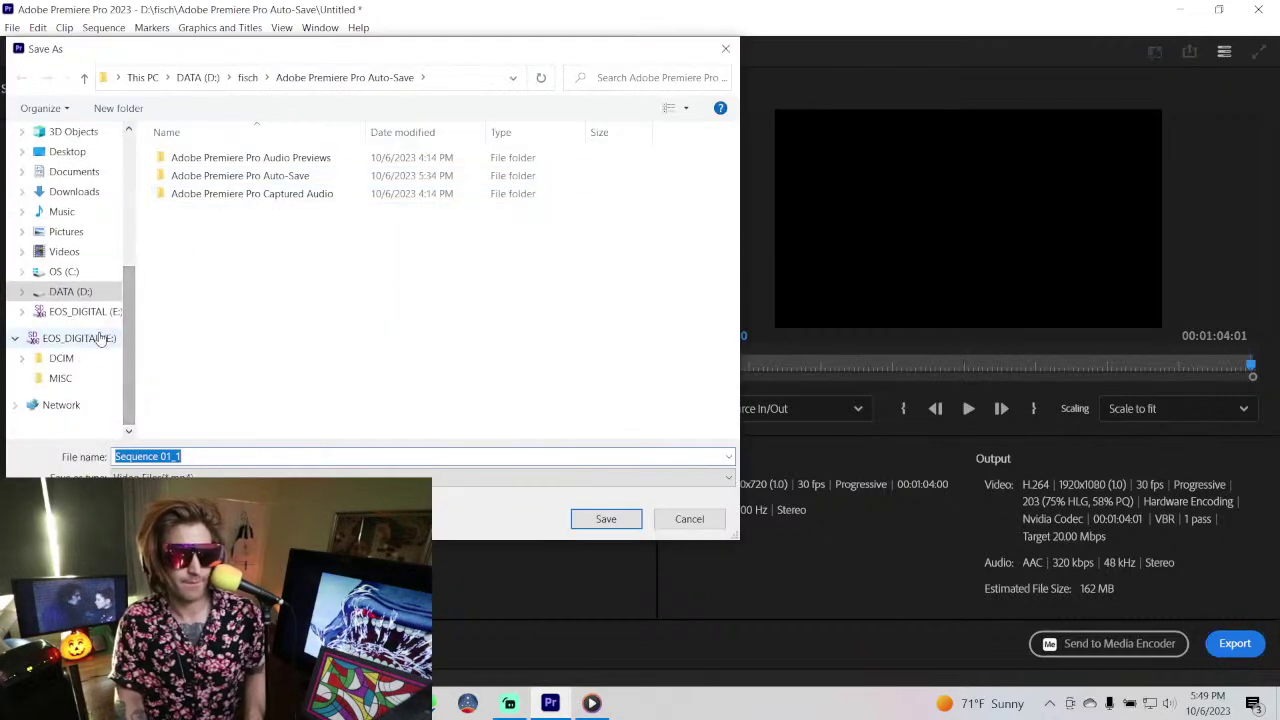
left_click(88, 311)
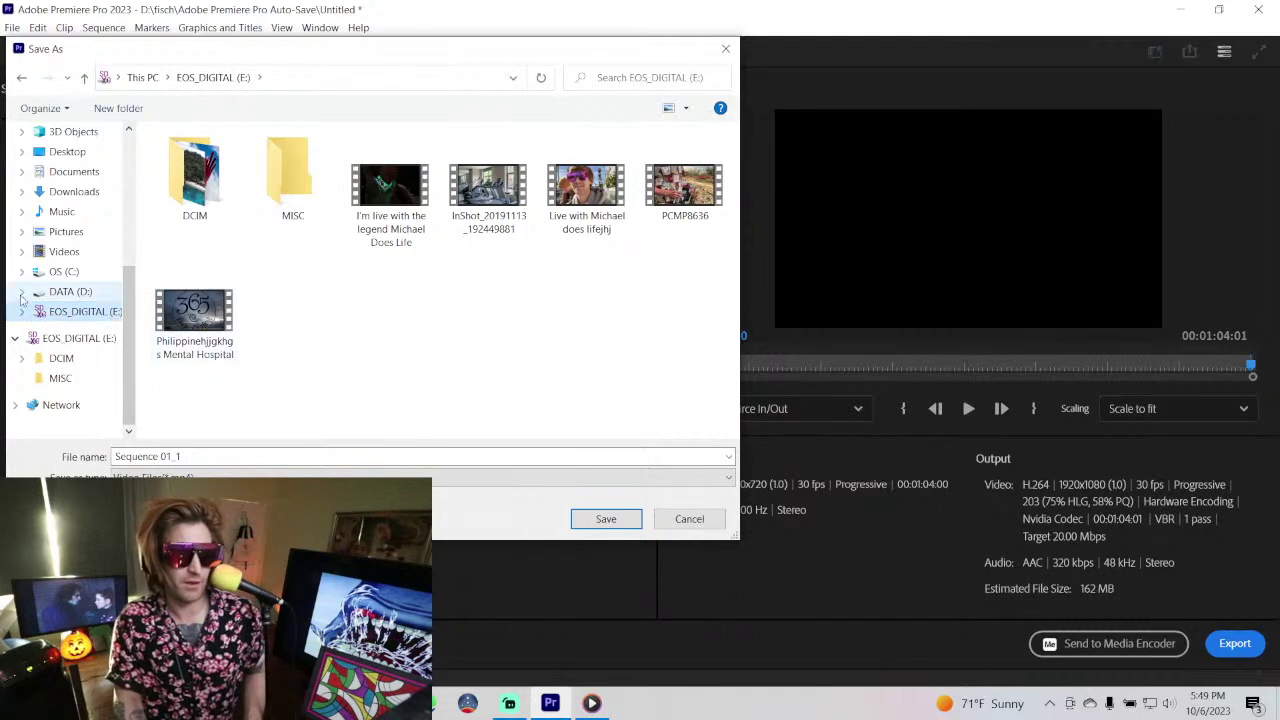
left_click(50, 292)
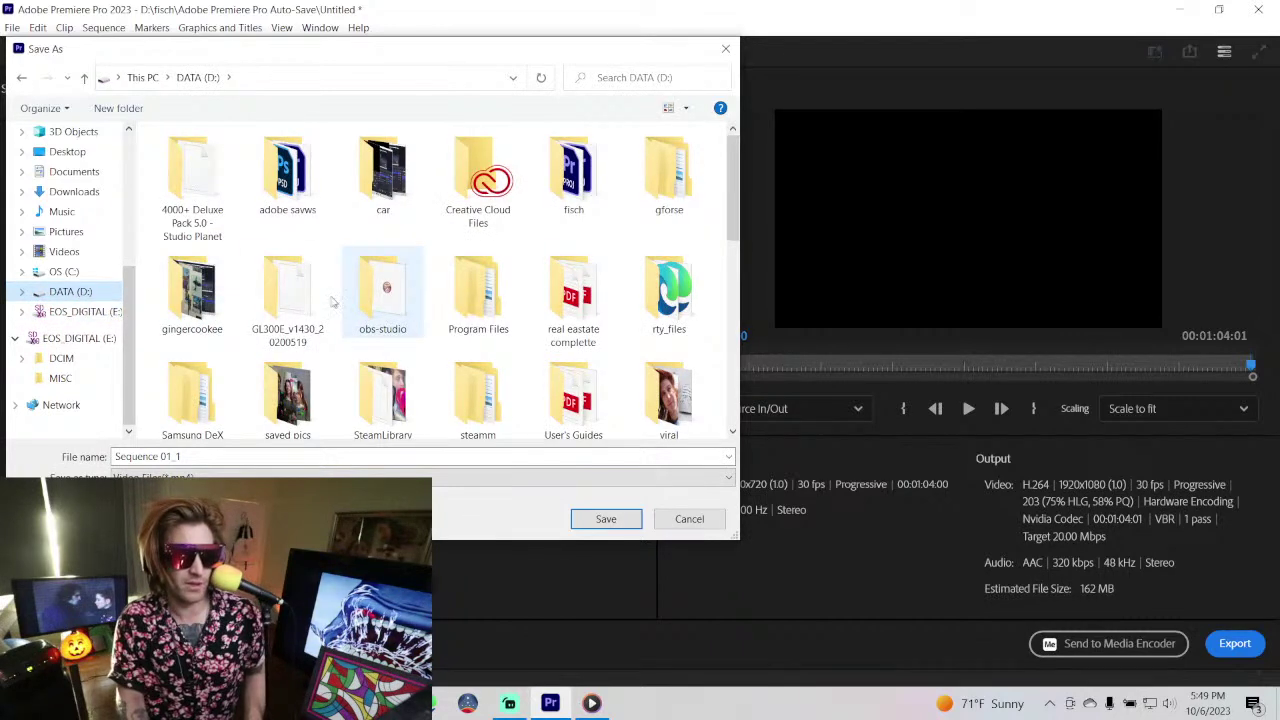
double_click(236, 455)
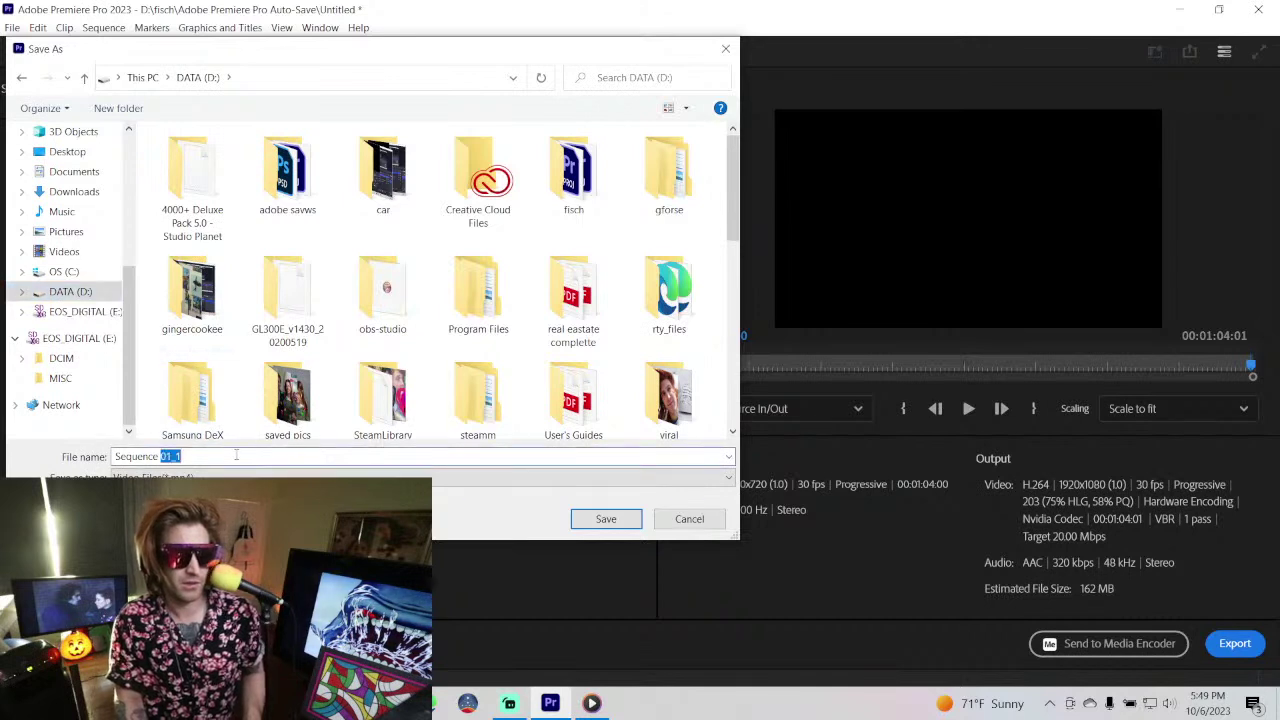
key("ctrl+a")
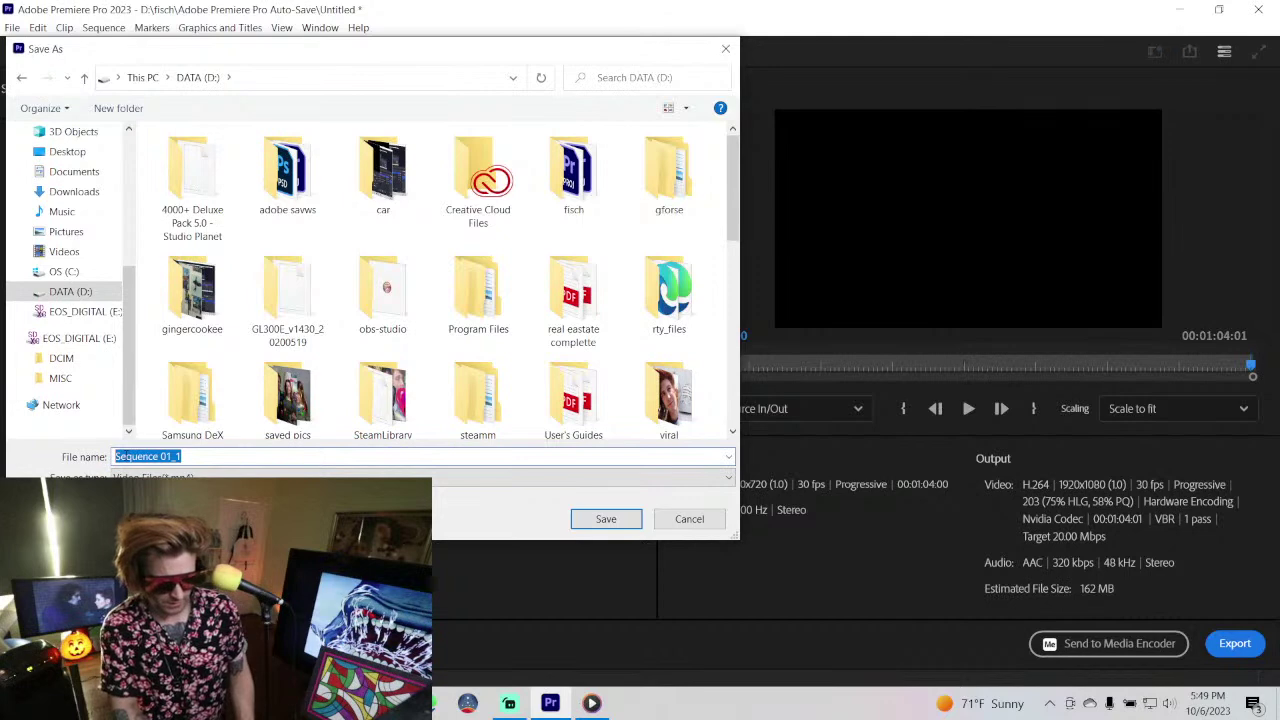
type("pec")
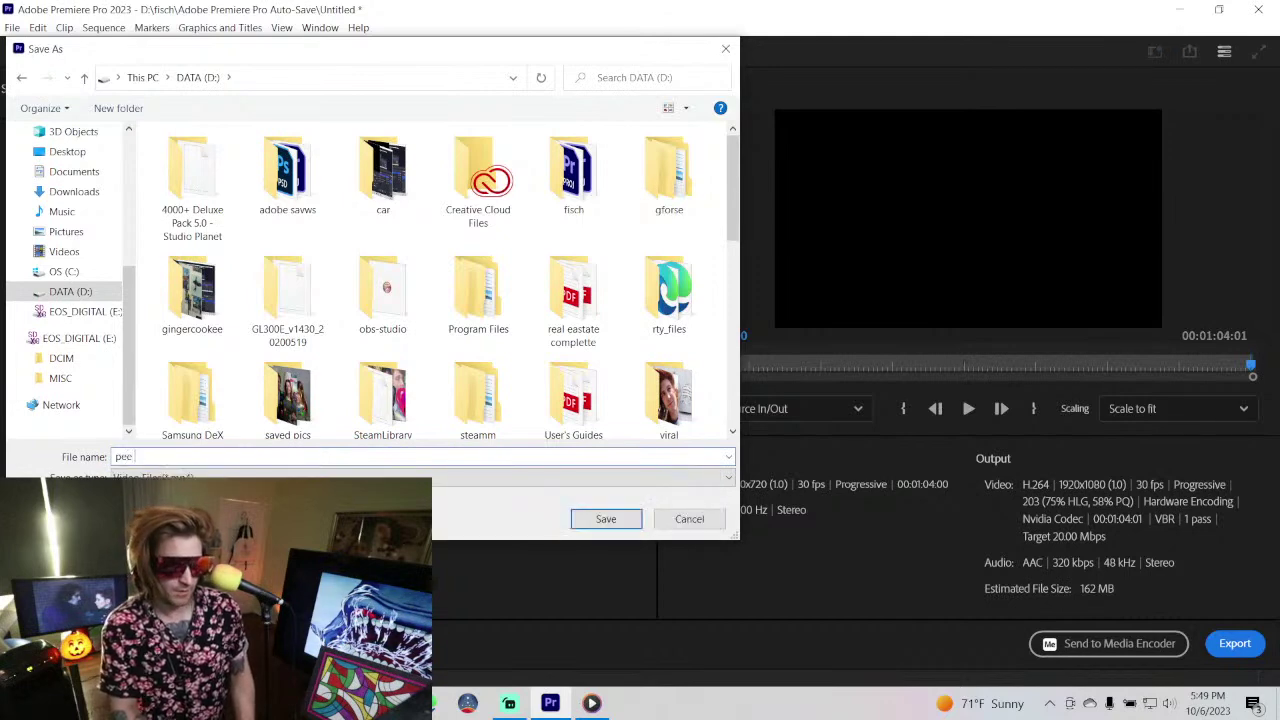
left_click(575, 520)
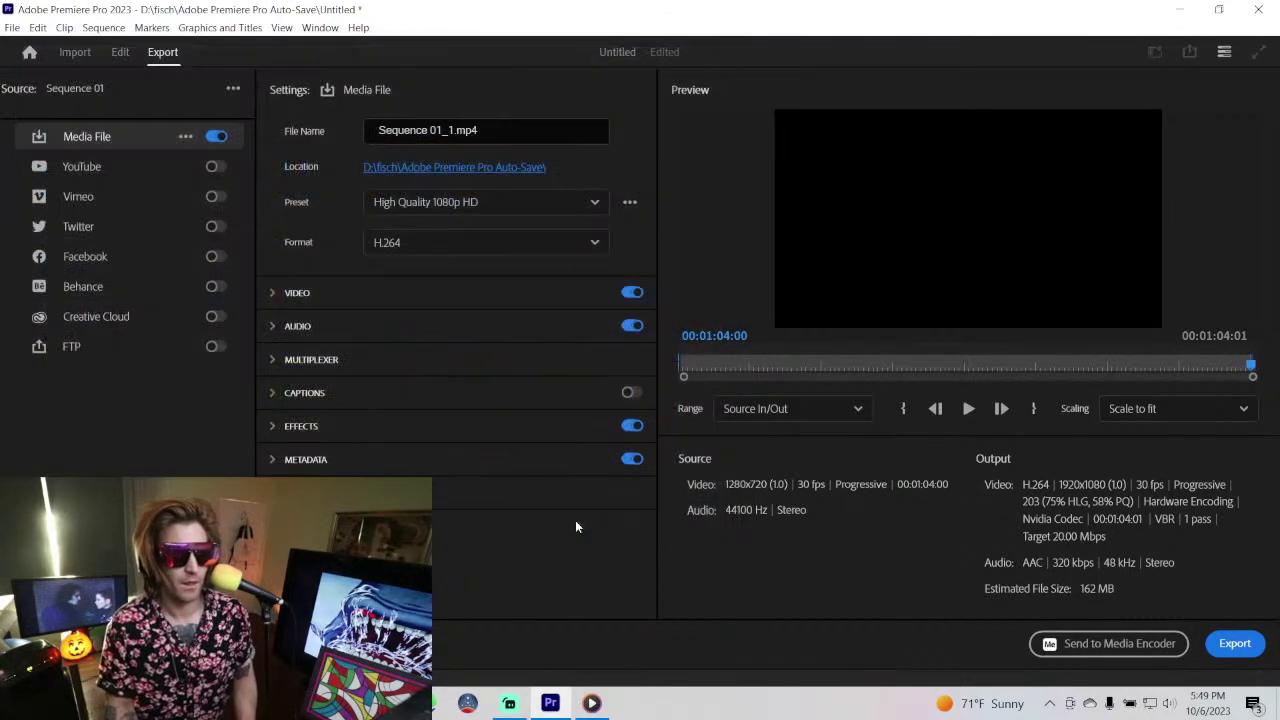
left_click(1233, 645)
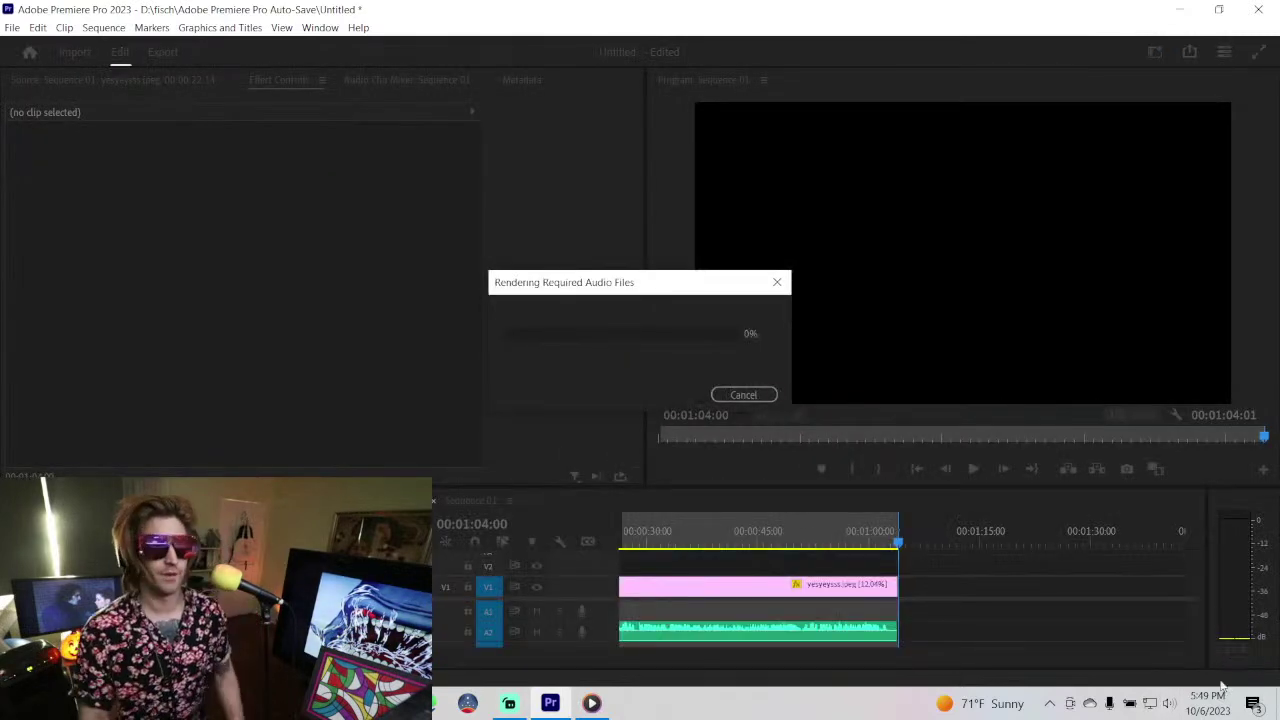
- Switch to Streamlabs Desktop while the export renders
left_click(509, 703)
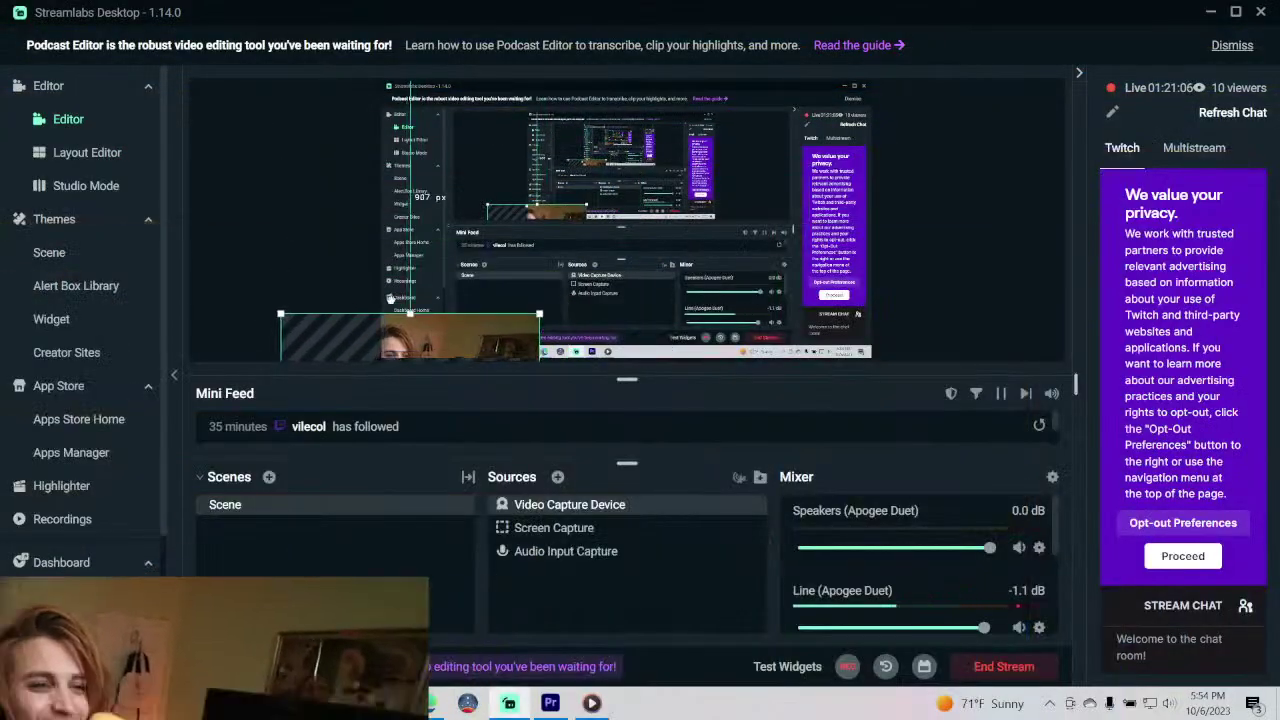
- Move the webcam source and shrink it toward the lower left of the scene
left_click_drag(410, 340, 464, 257)
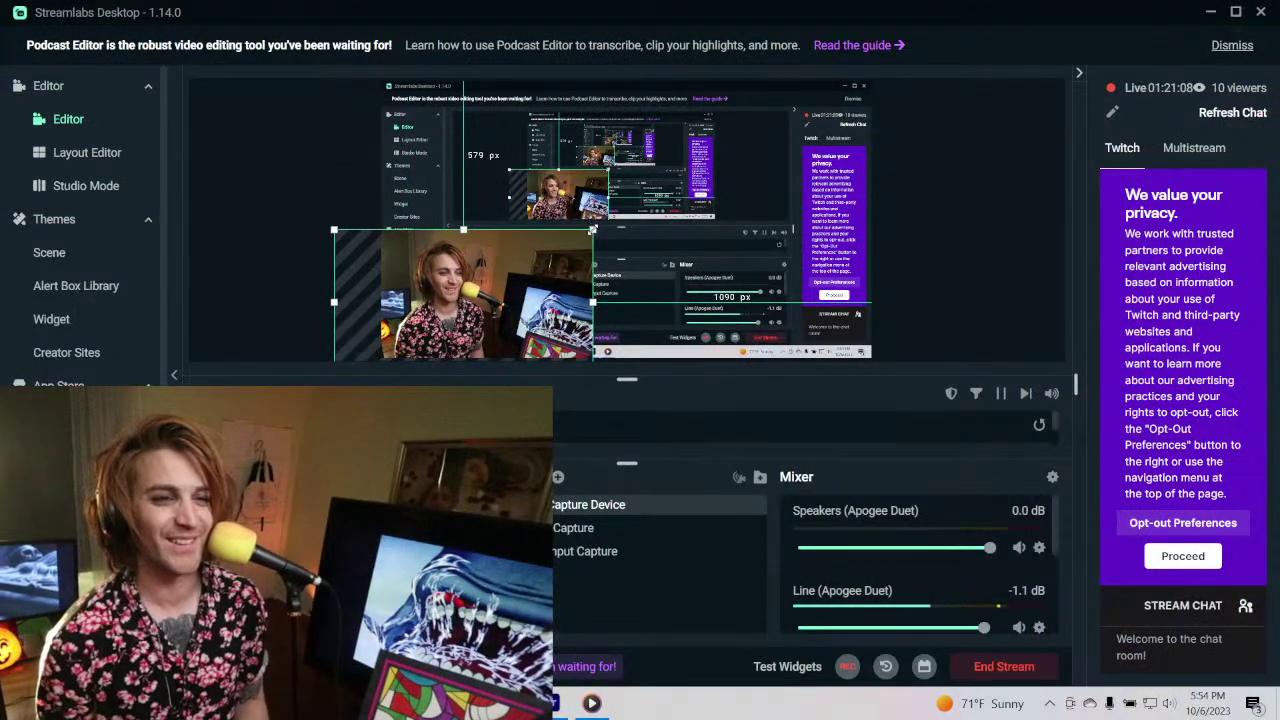
left_click_drag(590, 228, 484, 276)
mouse_move(420, 301)
left_mouse_down()
mouse_move(443, 288)
mouse_move(443, 303)
left_mouse_up()
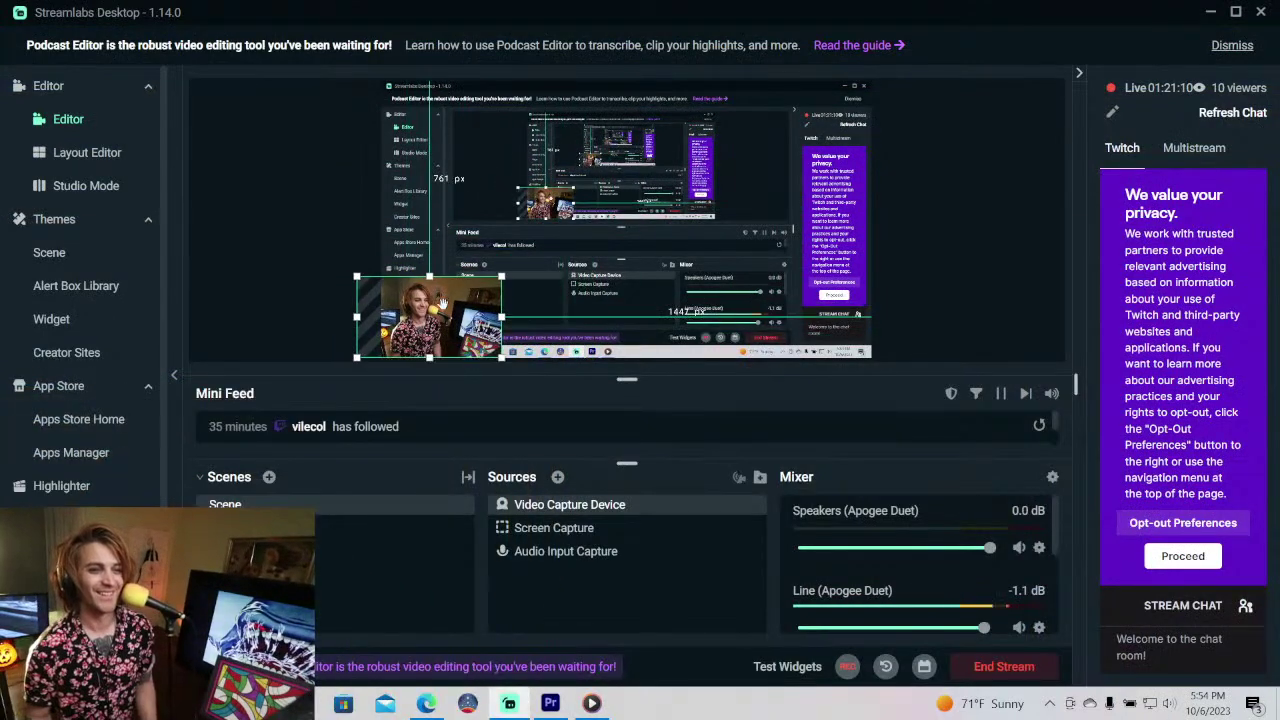
- Close the Media Player window and switch to Google Drive in the browser
left_click(591, 703)
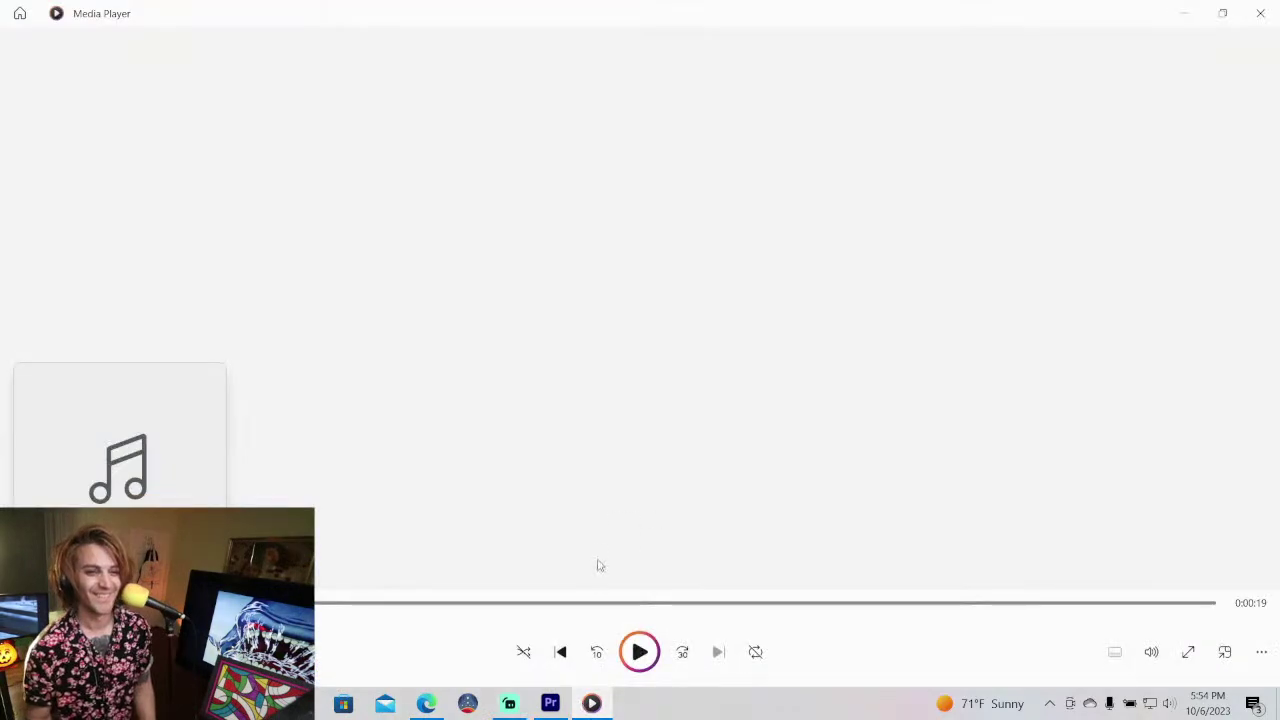
left_click(1260, 13)
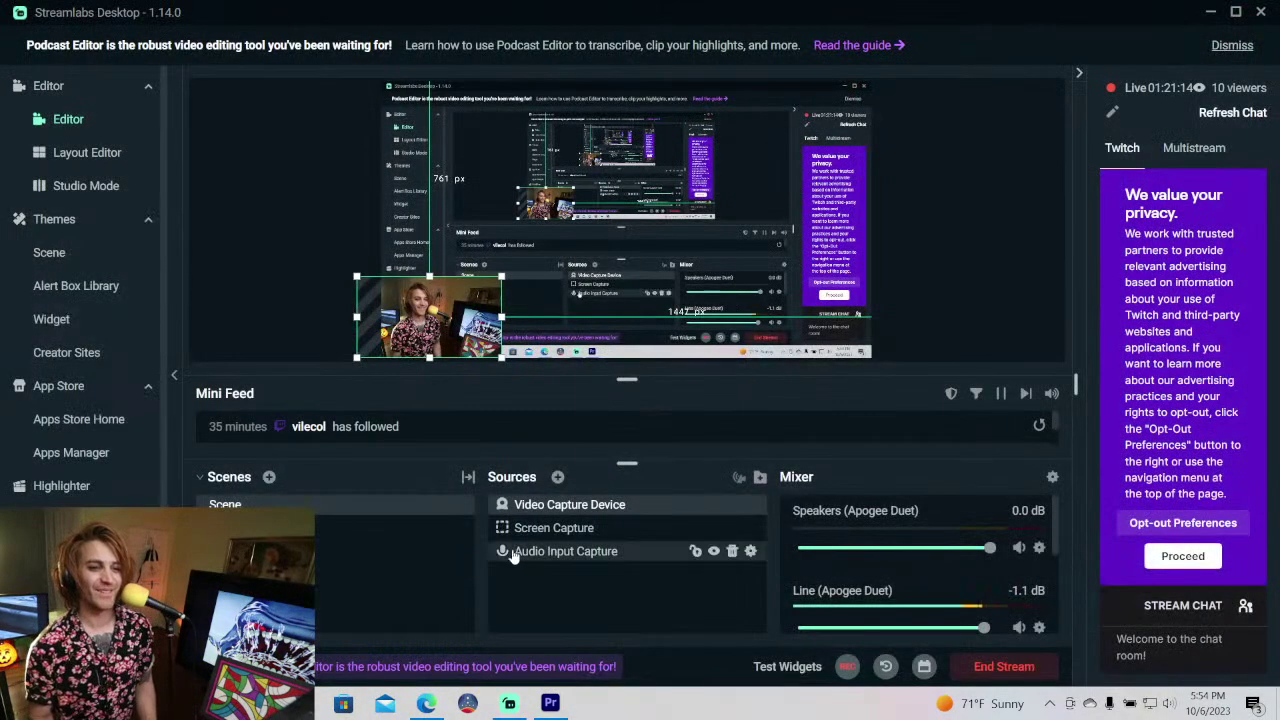
left_click(427, 703)
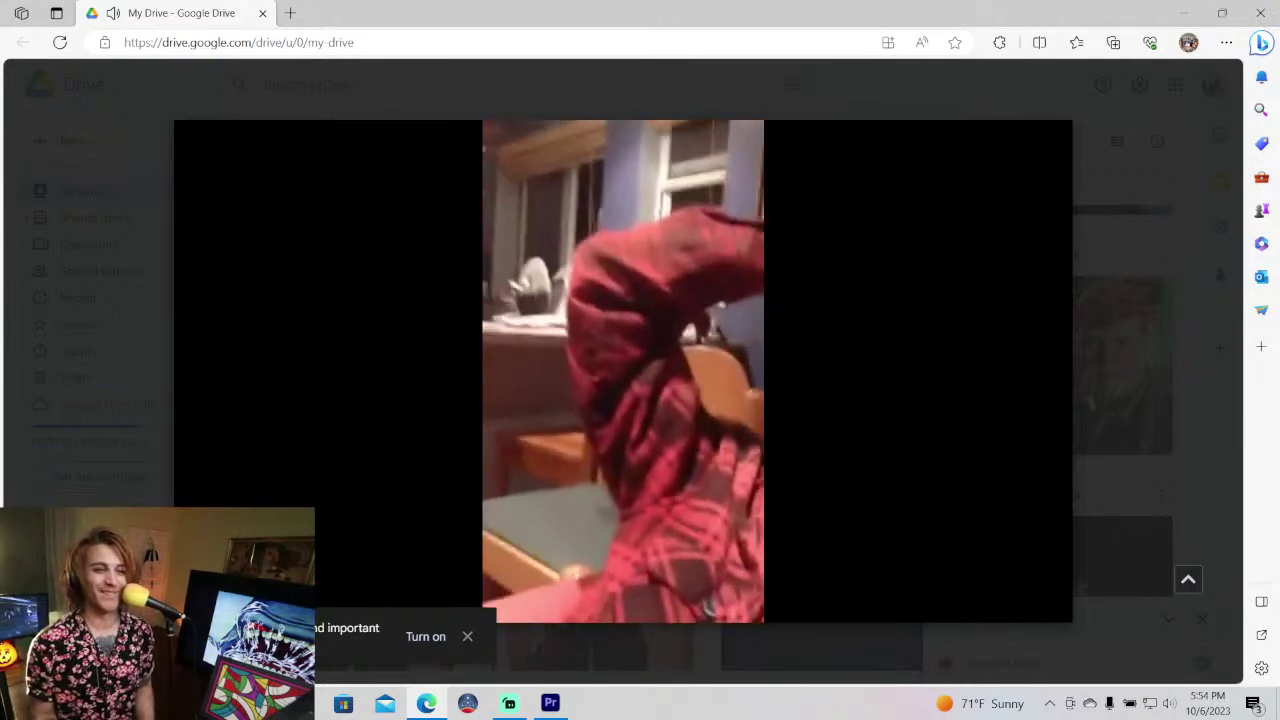
mouse_move(968, 535)
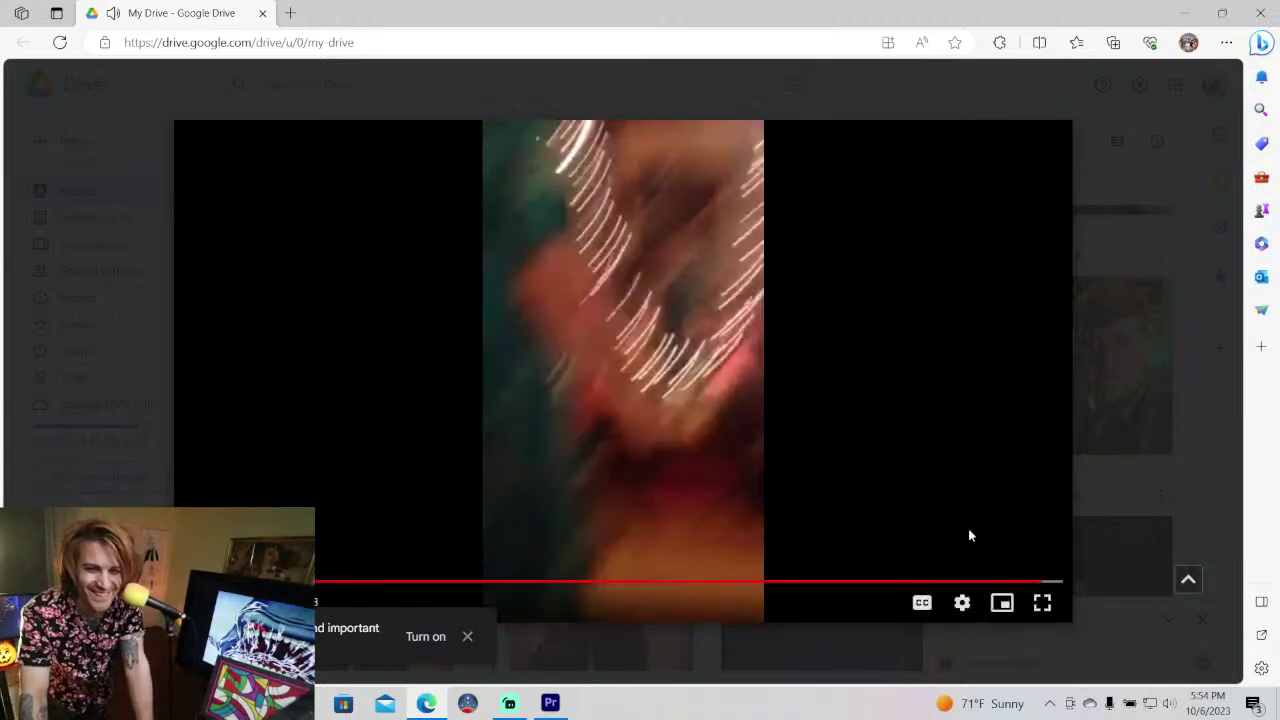
- Replay dfgfdg 718.MOV from 0:14 and 0:07, then close the preview to My Drive
left_click(630, 584)
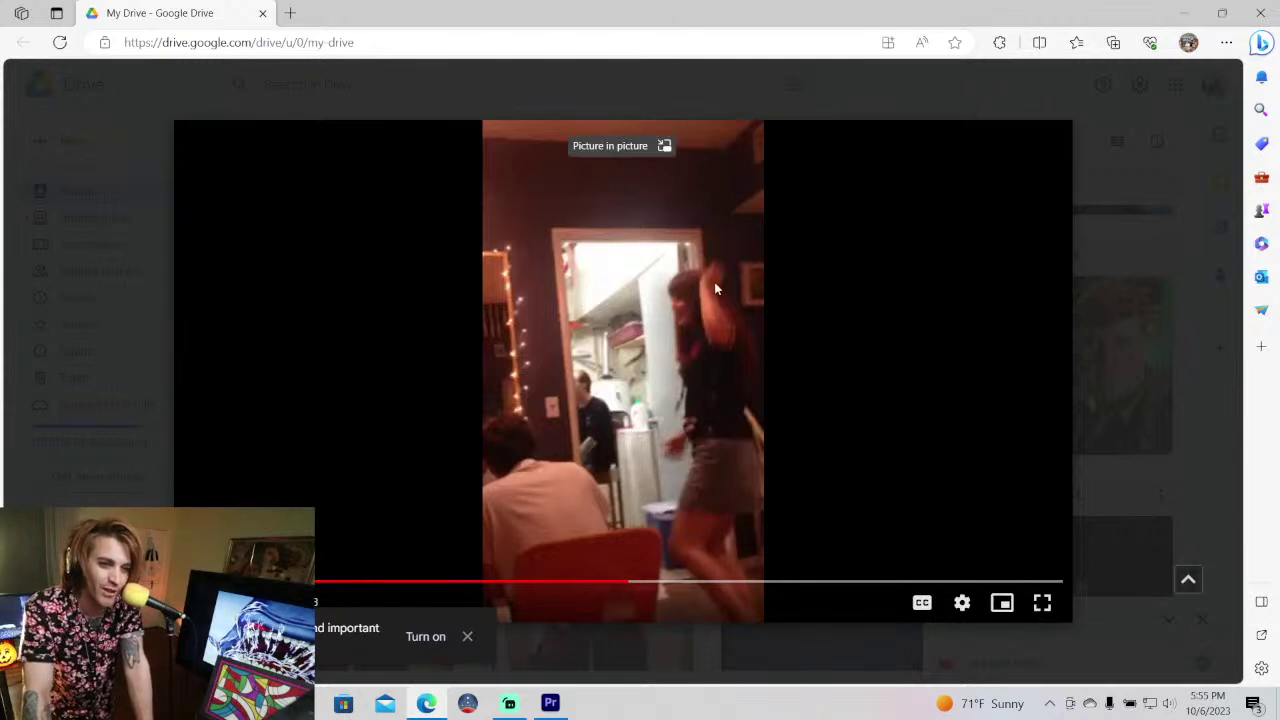
left_click(428, 582)
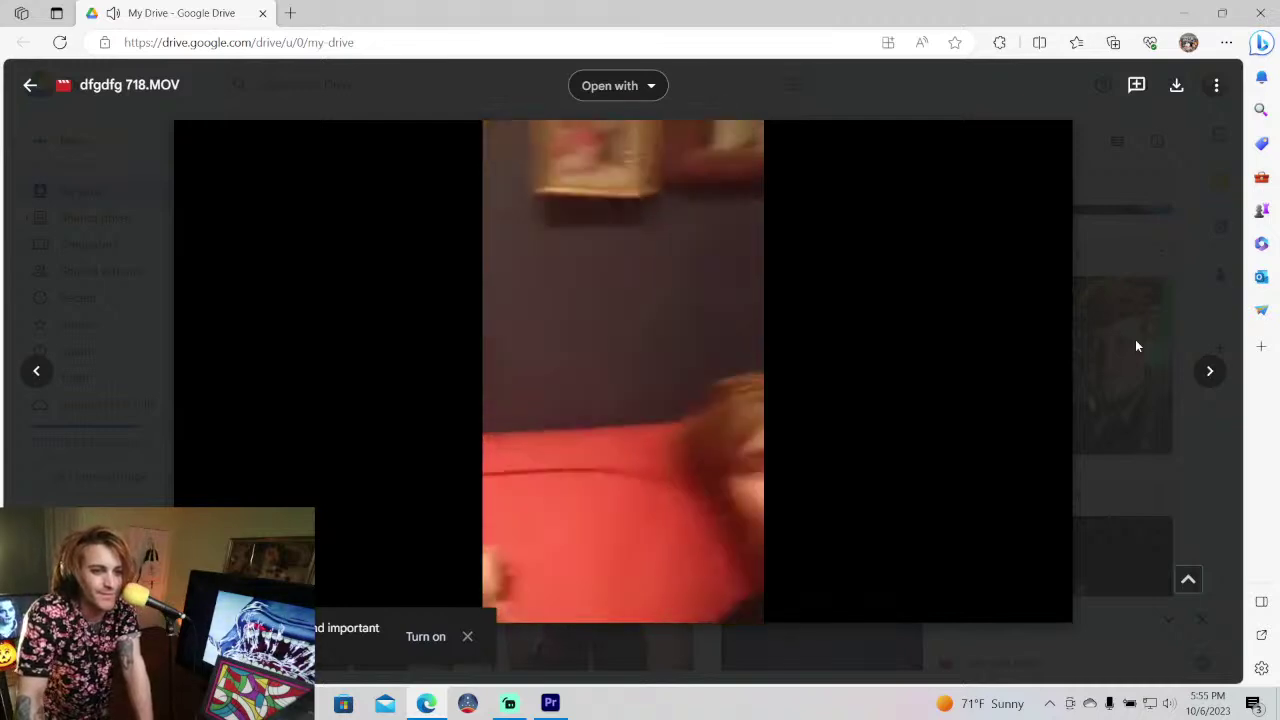
mouse_move(899, 378)
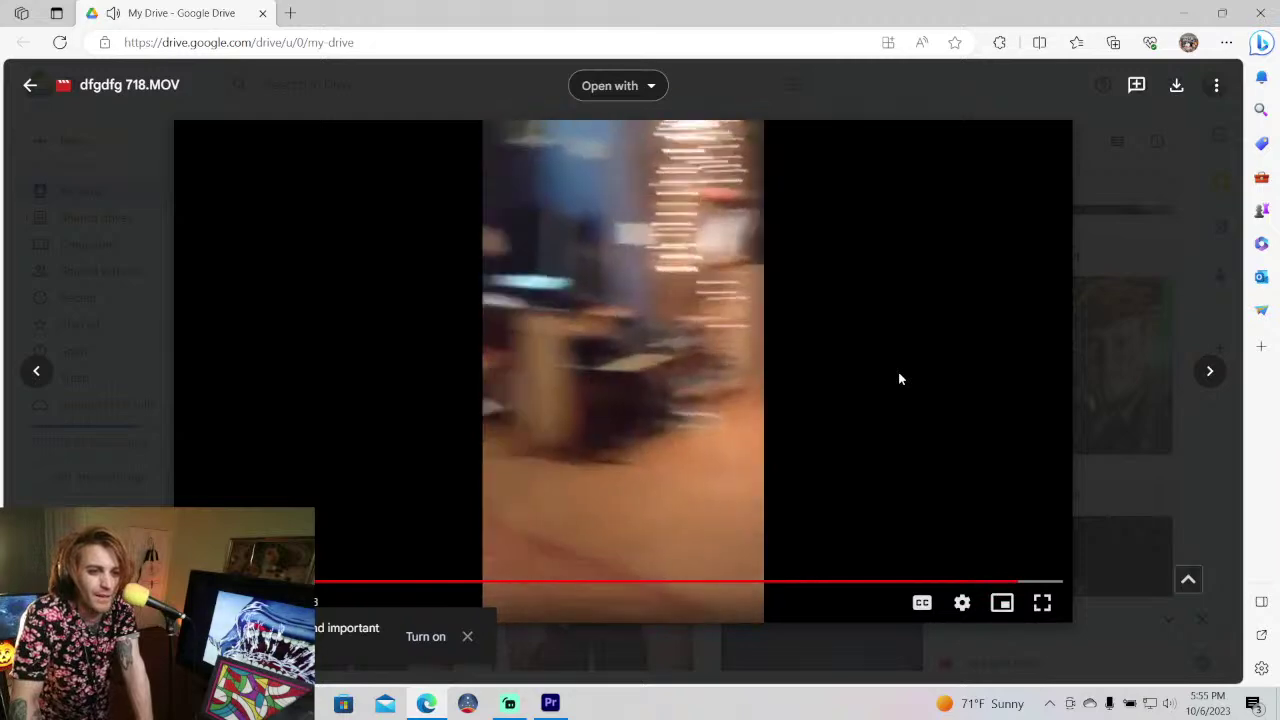
key("Escape")
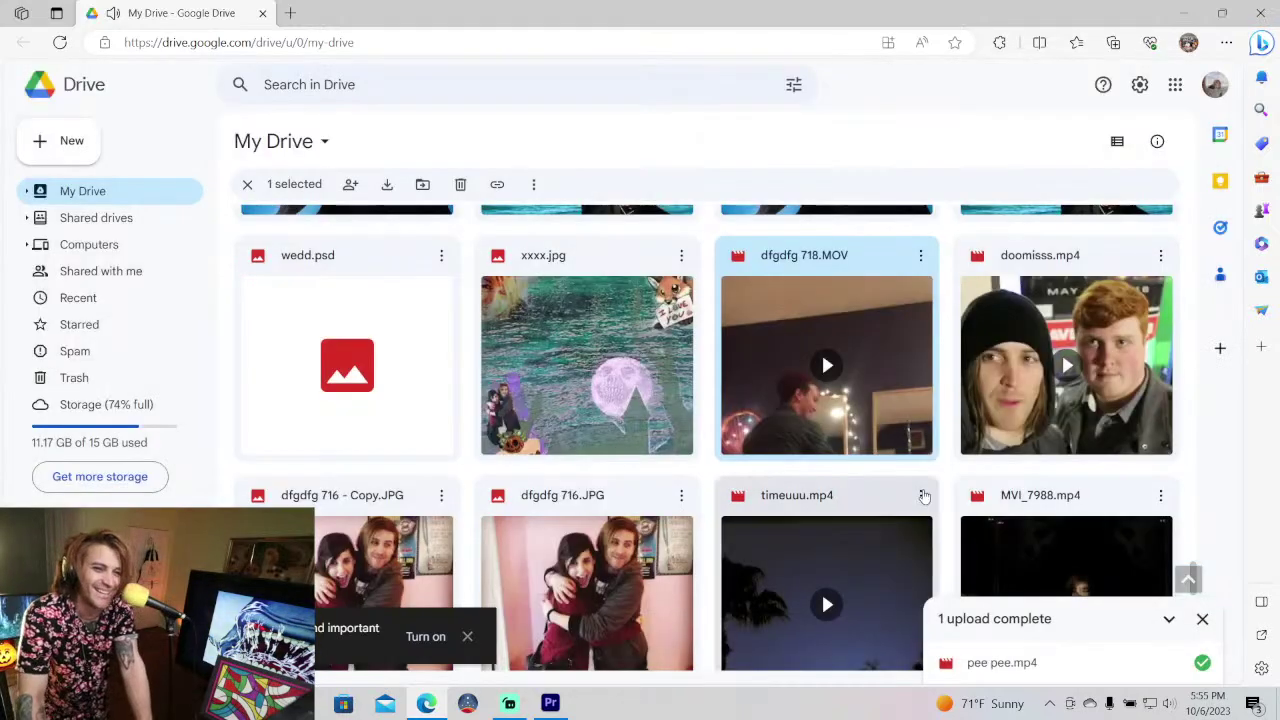
left_click(1062, 370)
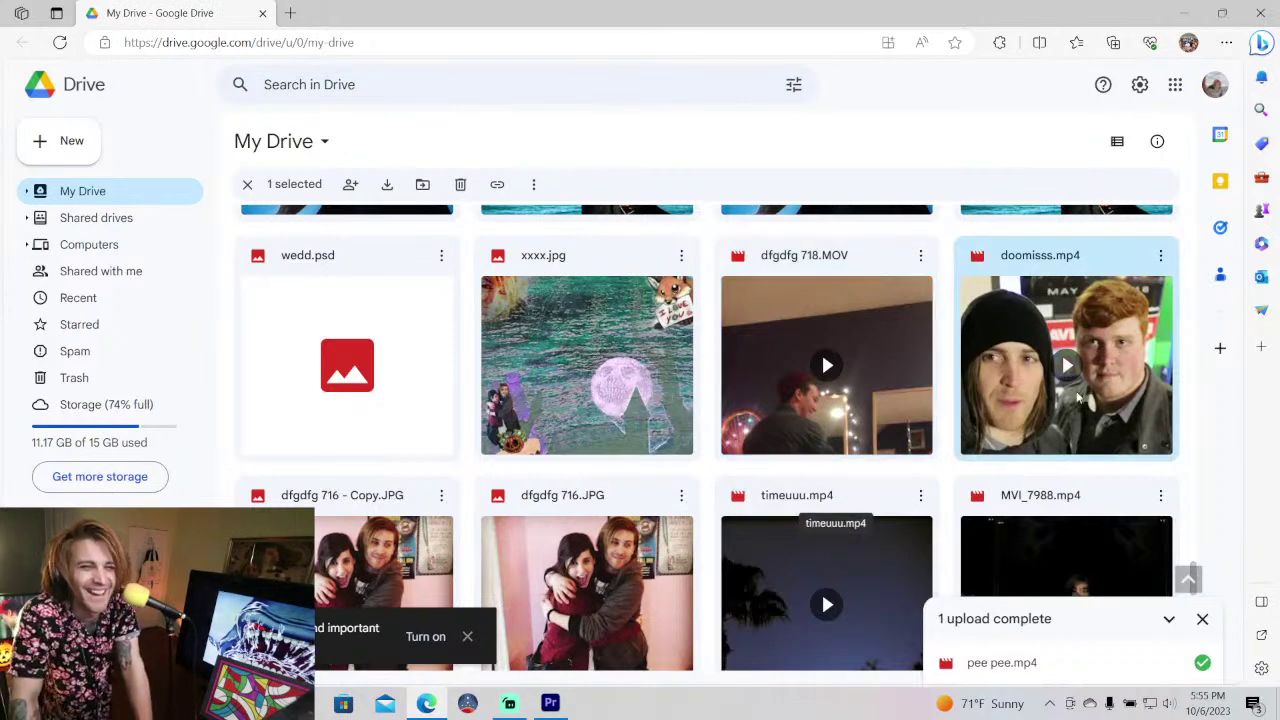
double_click(1078, 387)
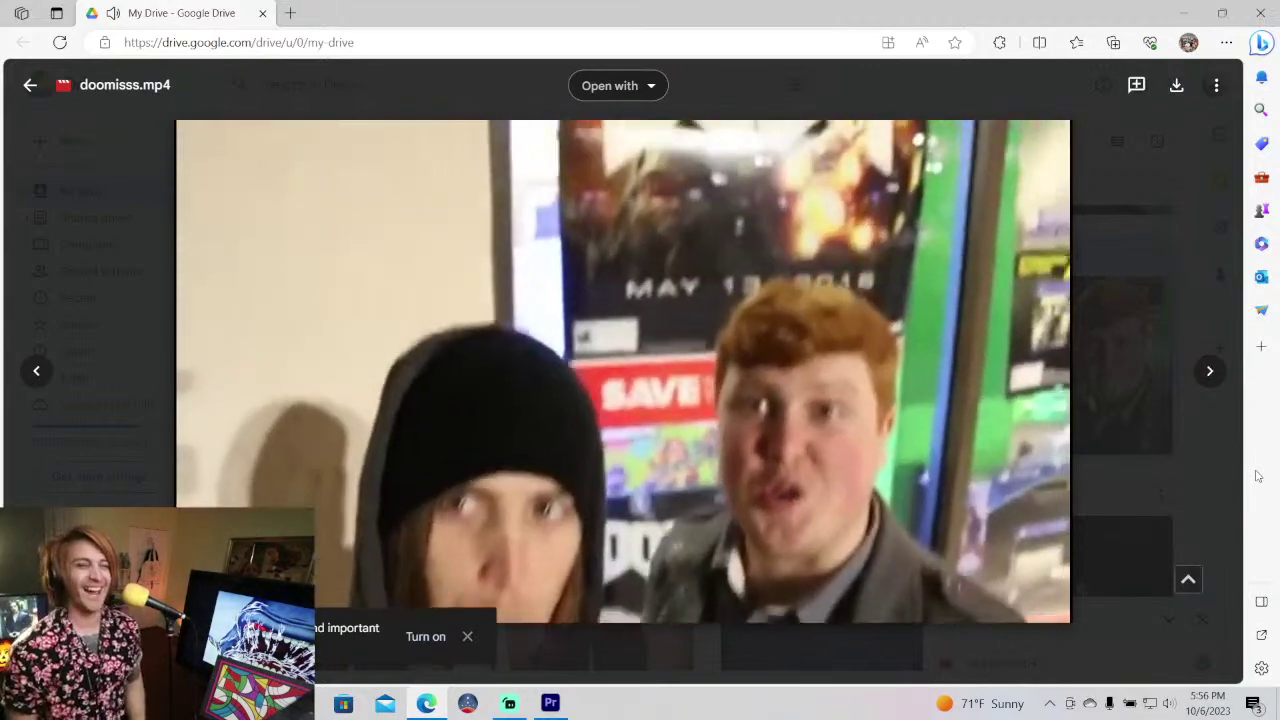
key("space")
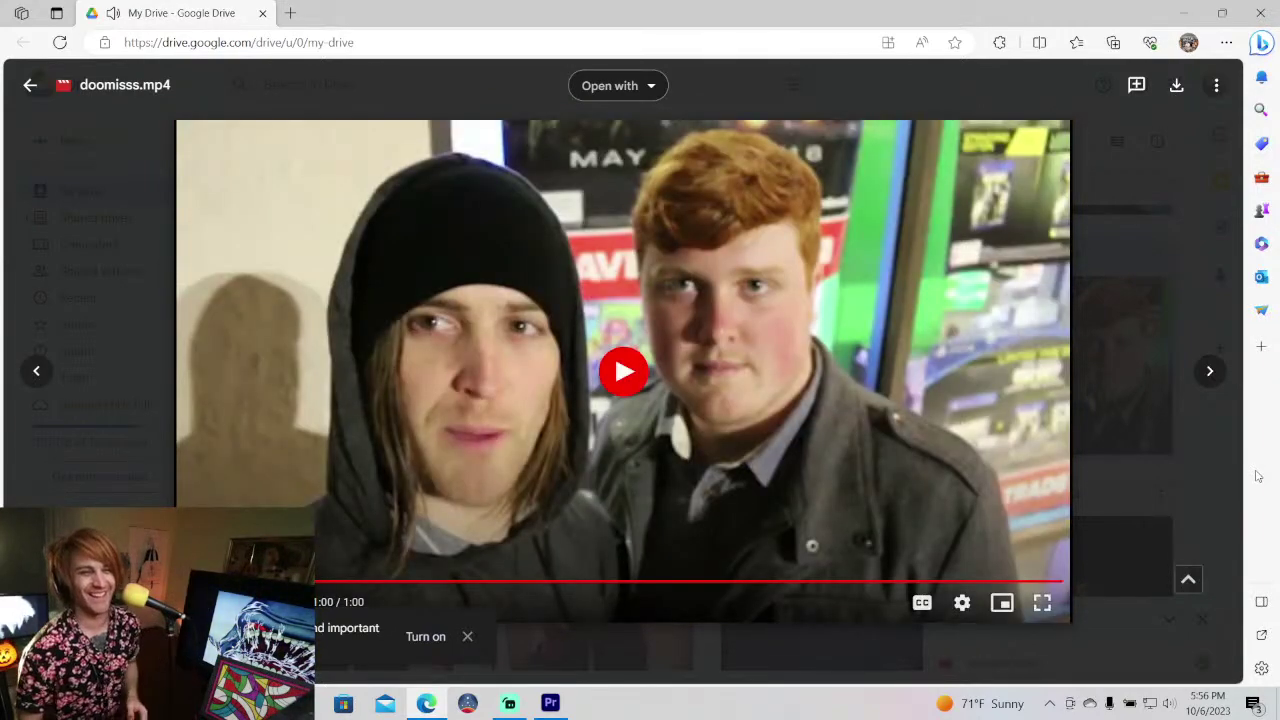
left_click(1172, 290)
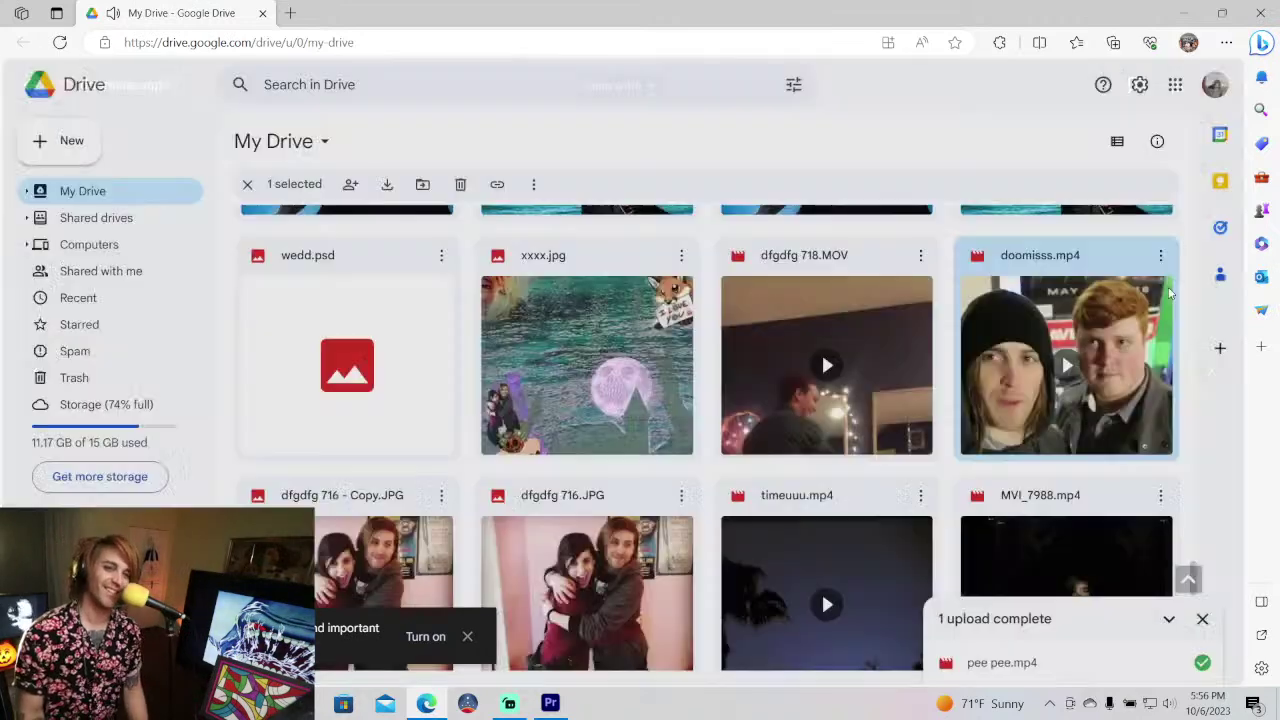
key("Down")
key("Down")
key("Down")
key("Down")
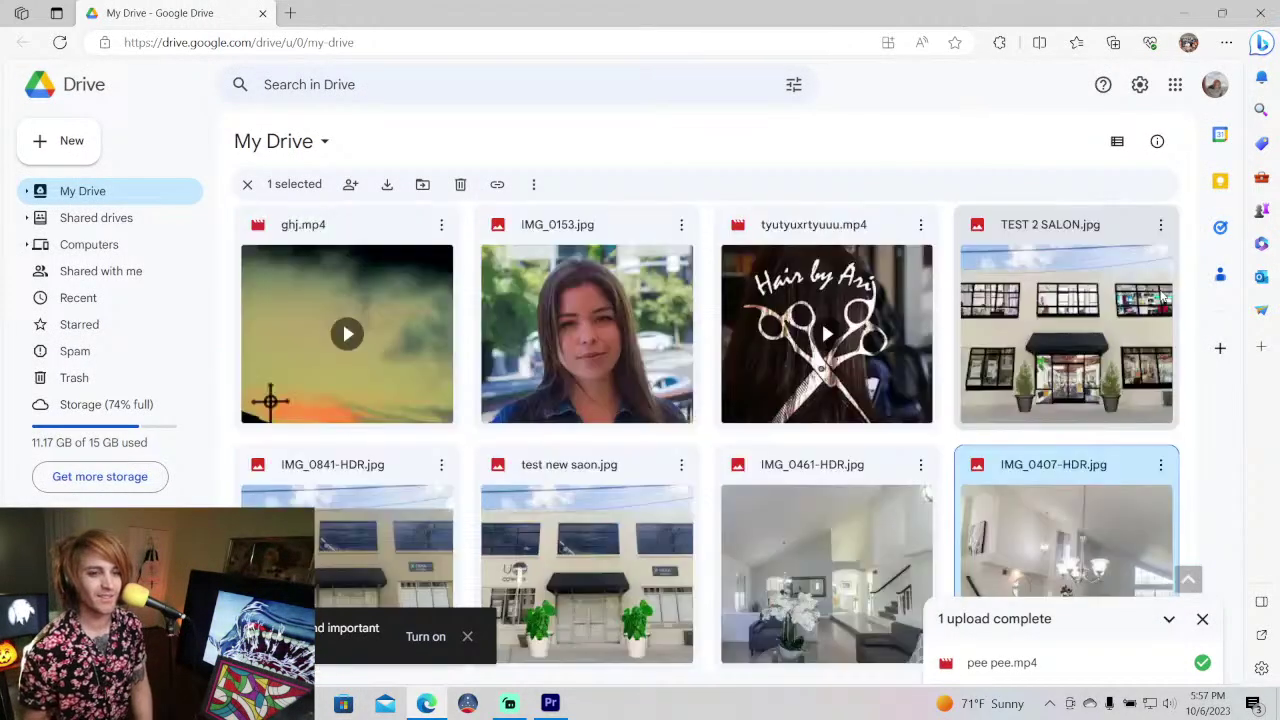
key("Down")
key("Down")
key("Up")
key("Up")
key("Down")
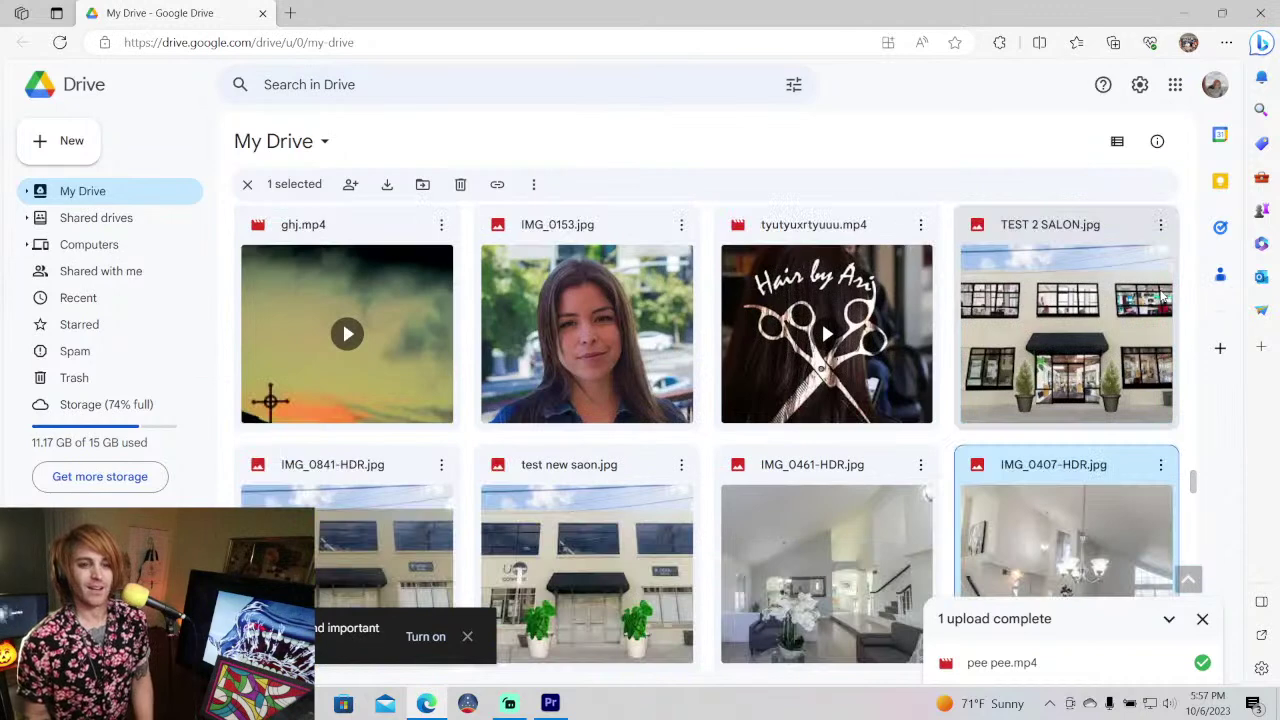
key("Down")
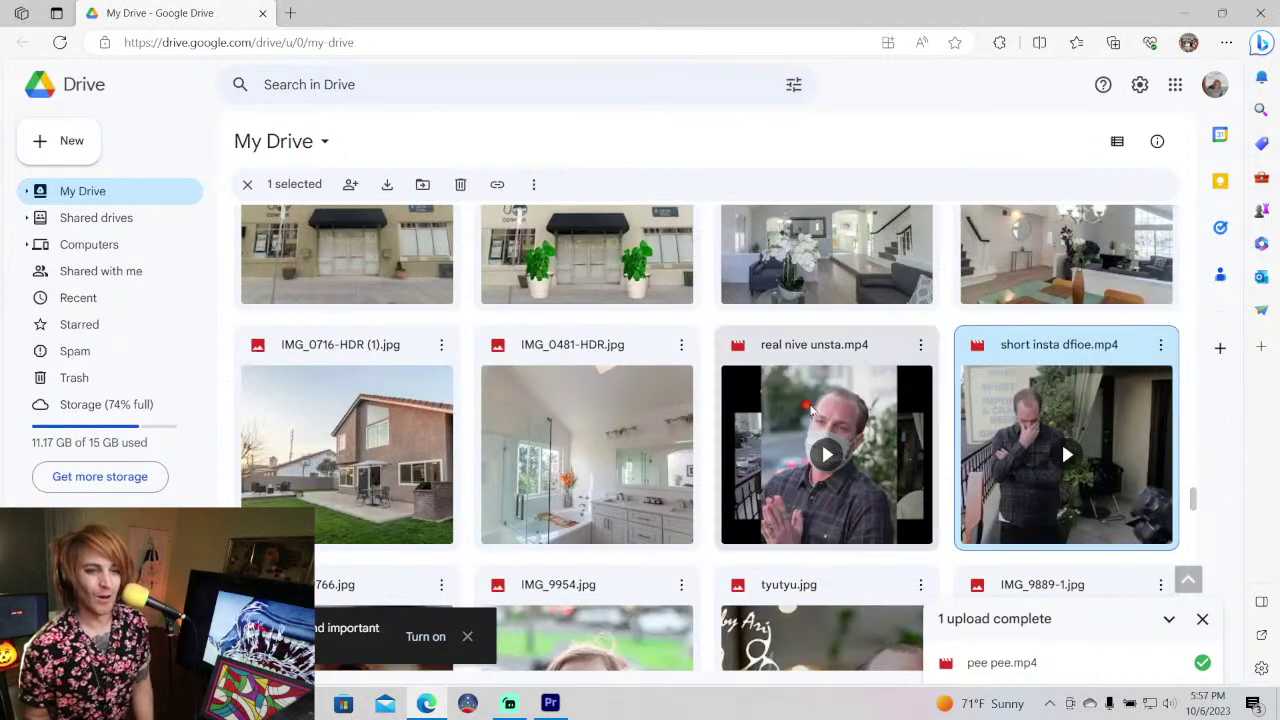
left_click(814, 344)
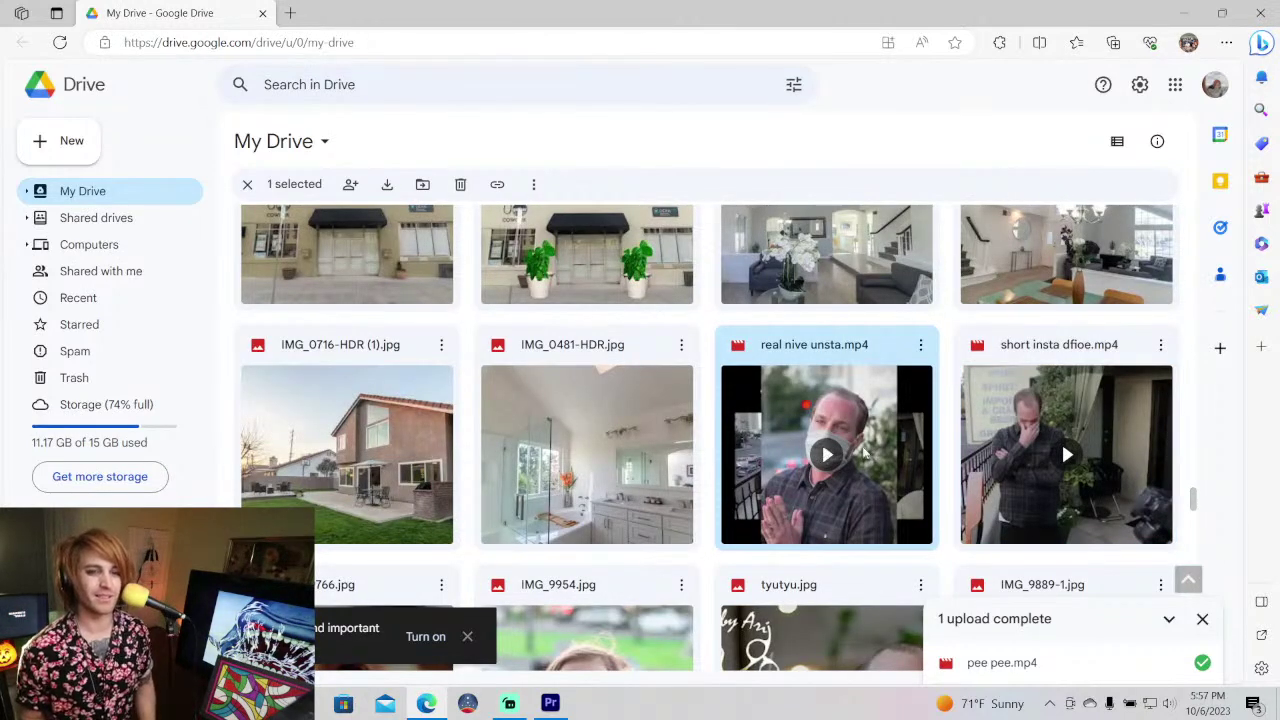
double_click(1065, 452)
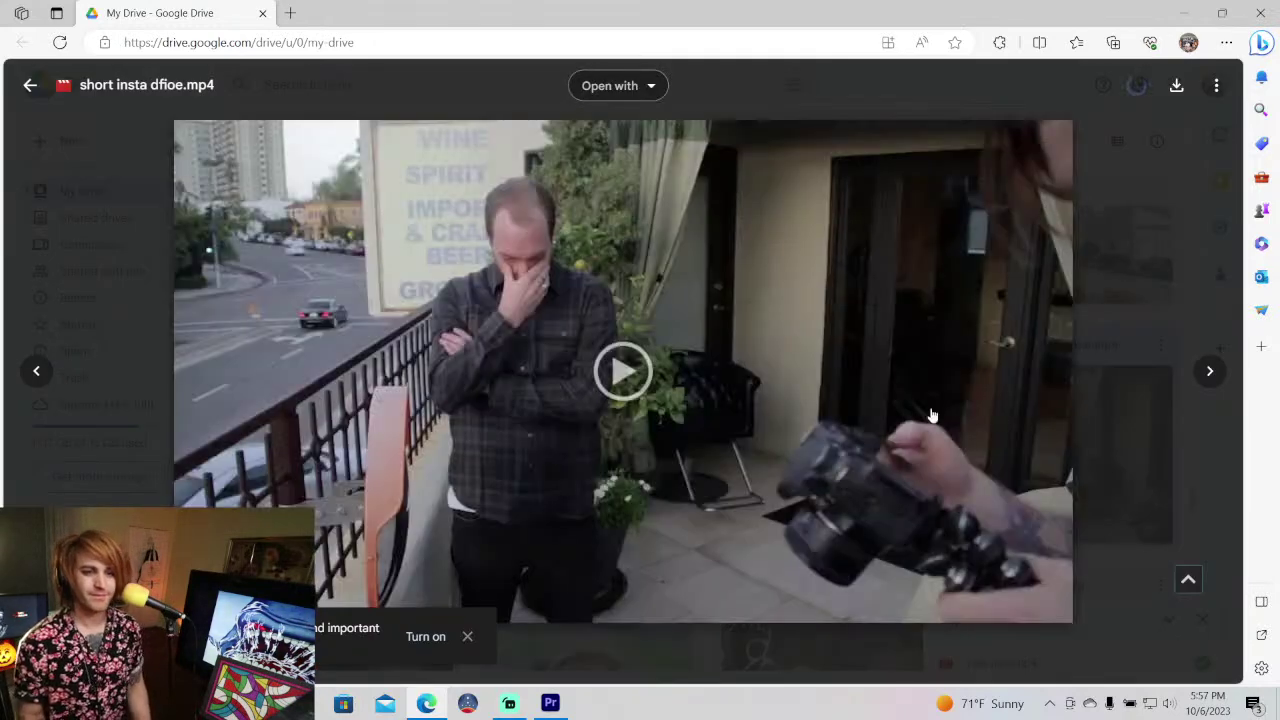
left_click(564, 364)
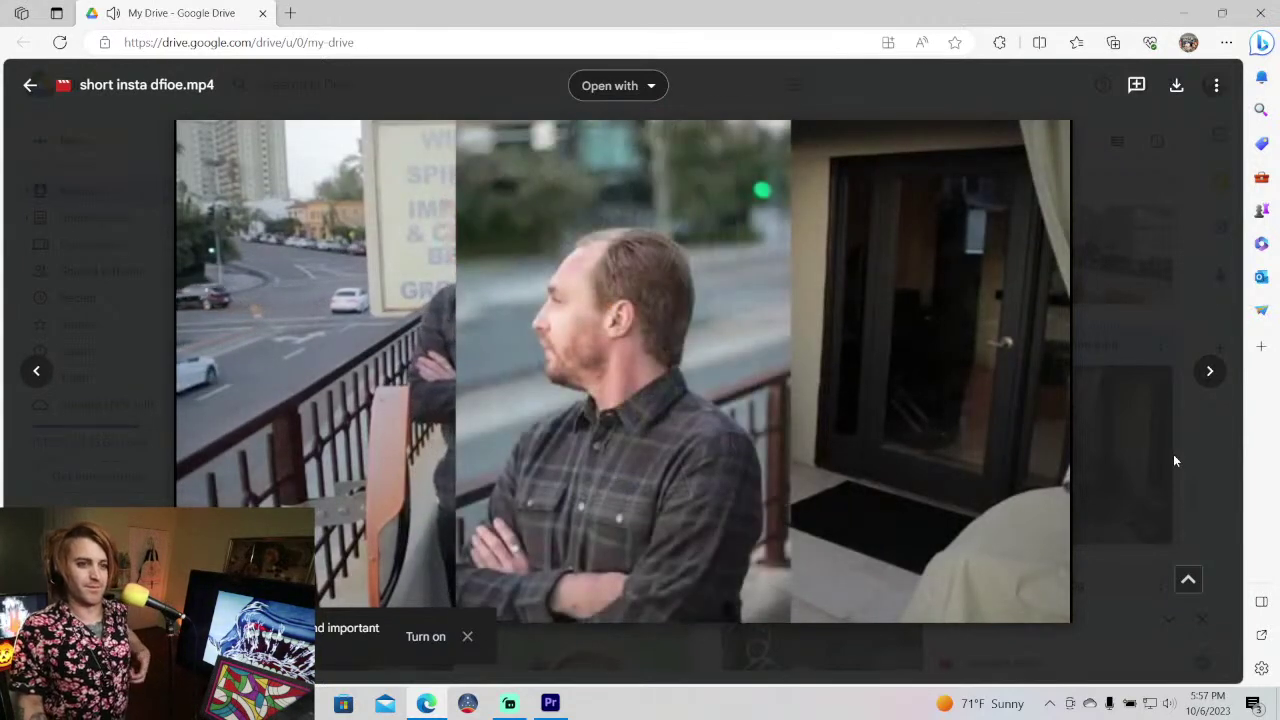
left_click(1175, 460)
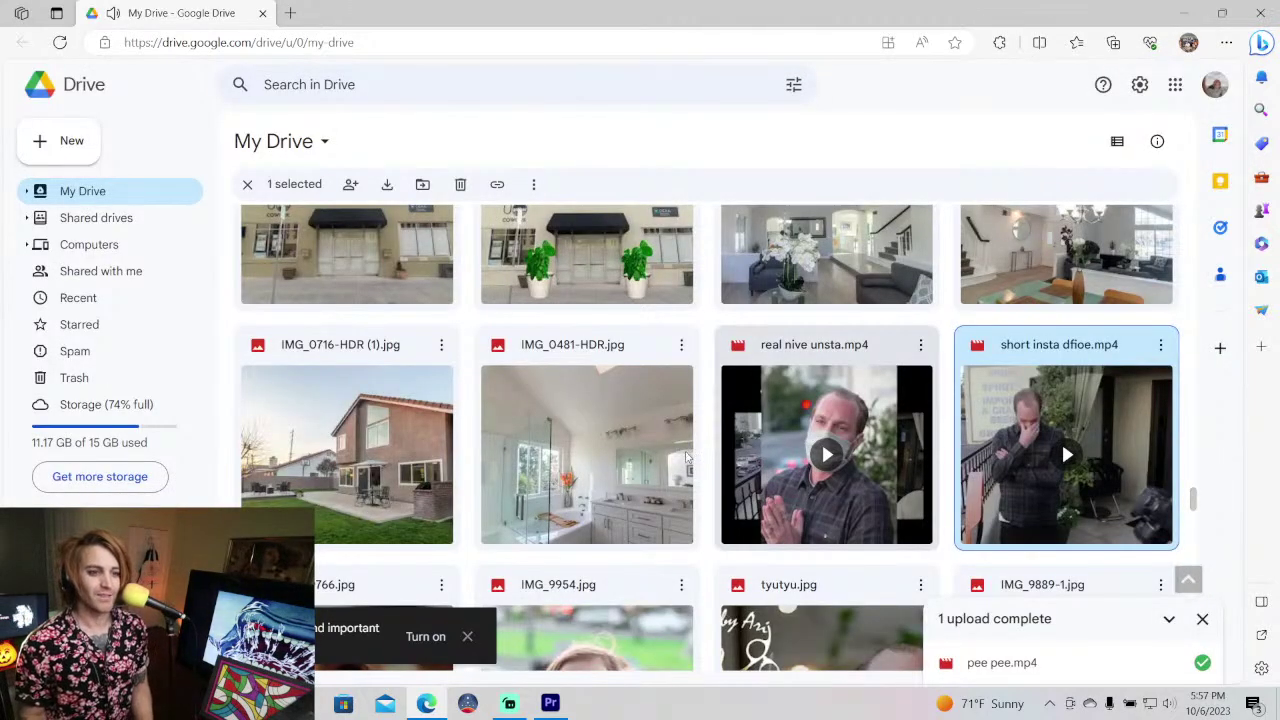
- Preview IMG_0481-HDR.jpg and step back through earlier house photos to the living-room shot
double_click(646, 468)
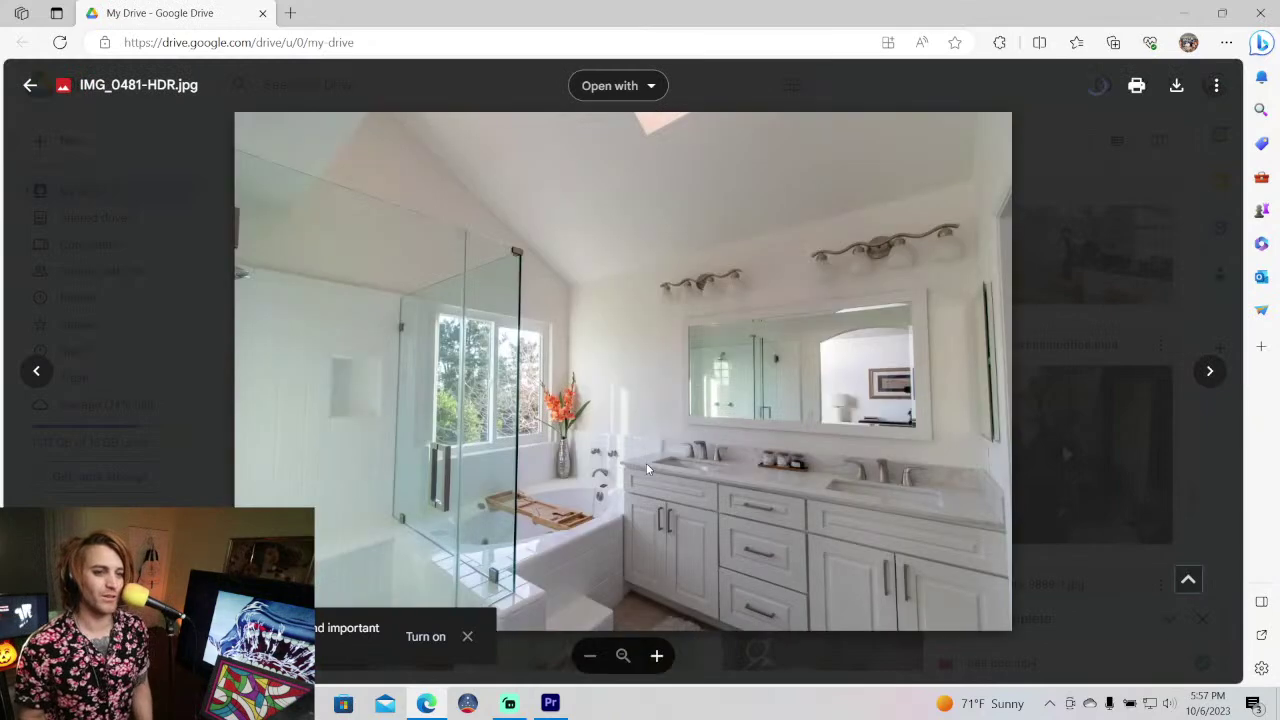
key("Left")
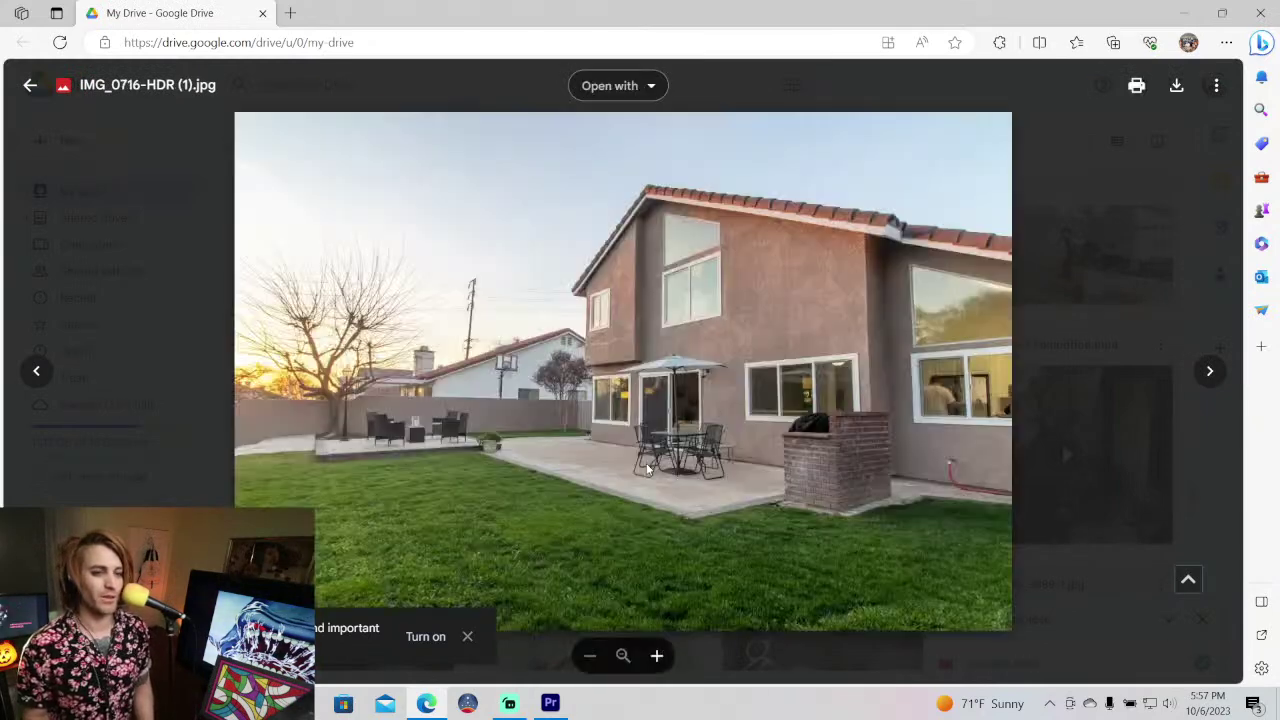
key("Left")
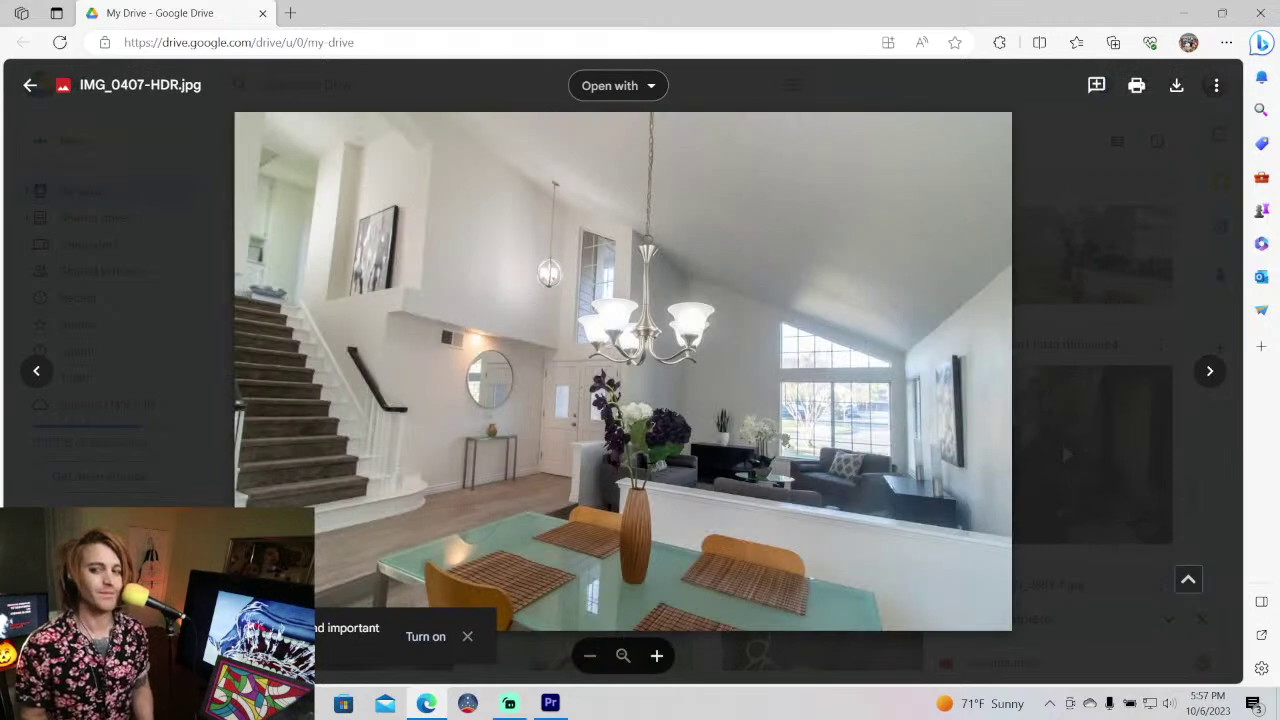
key("Left")
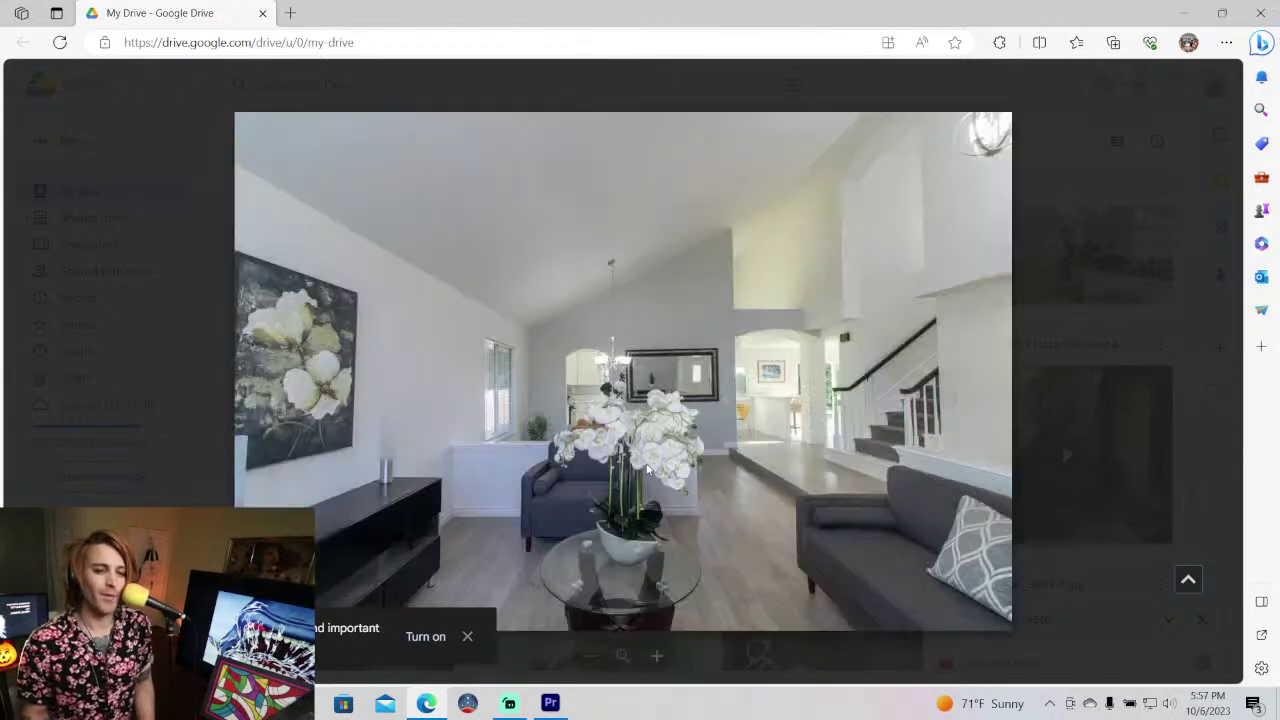
key("Escape")
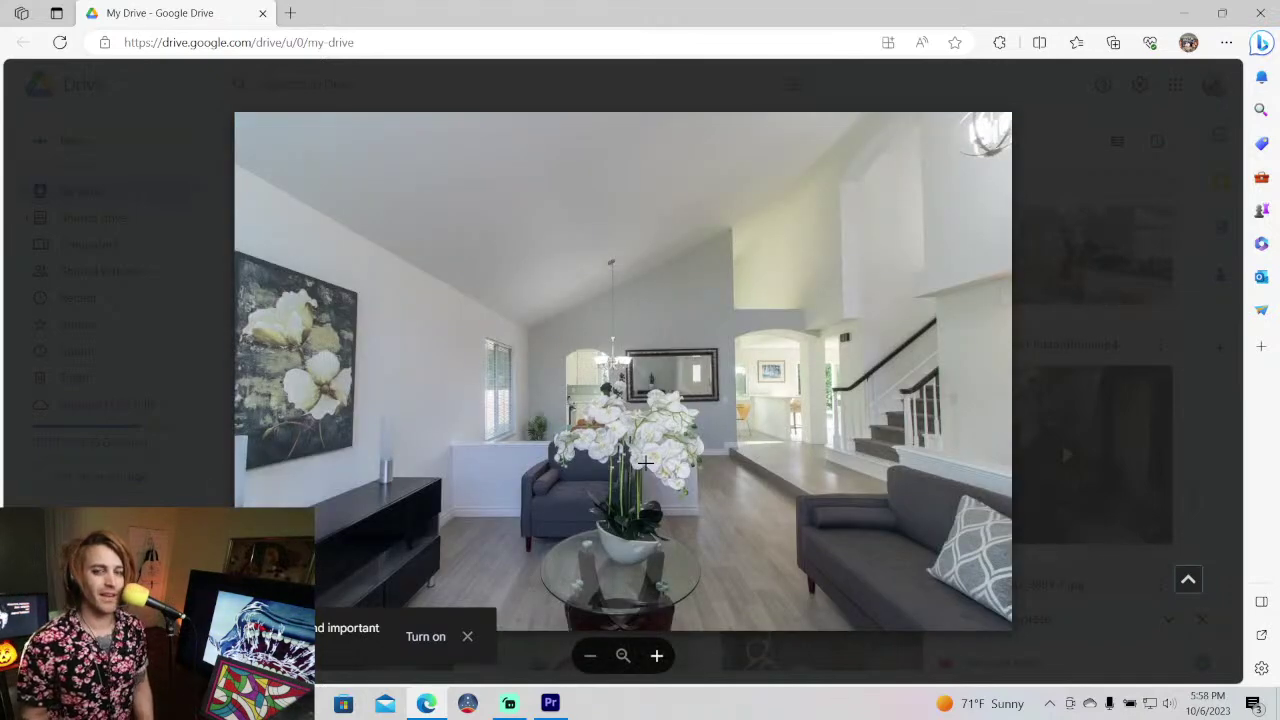
key("Escape")
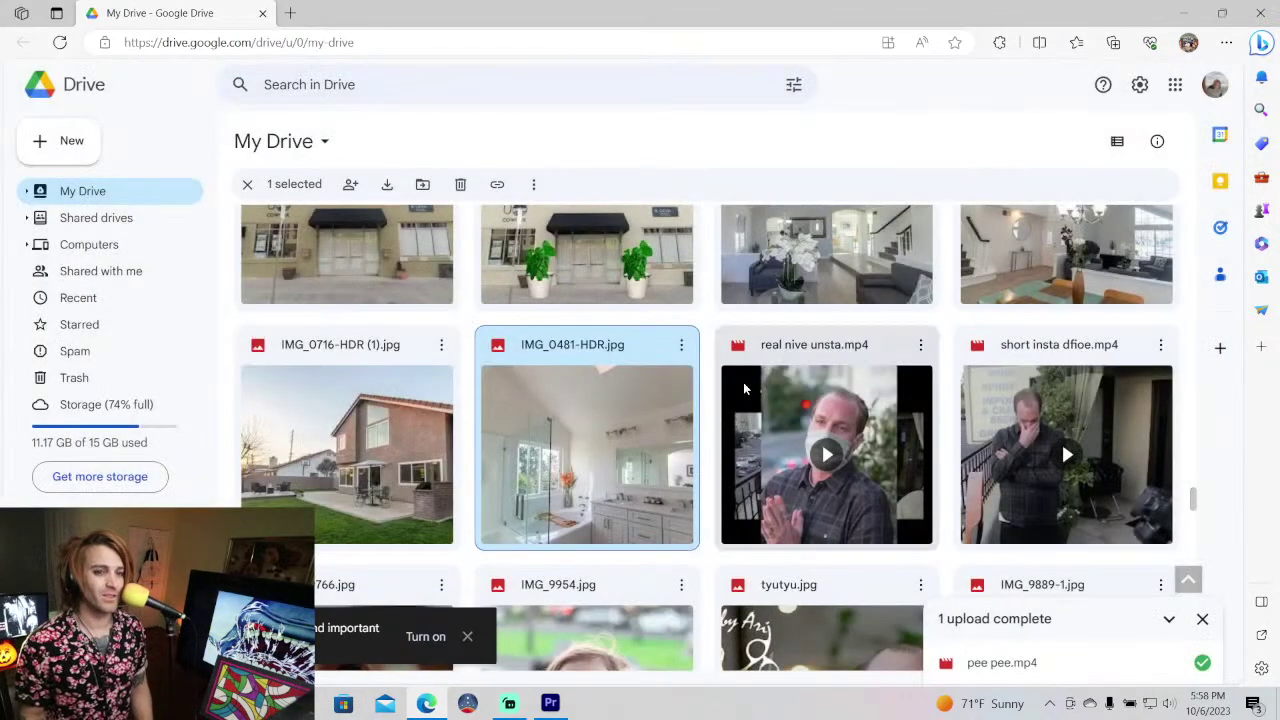
- Open IMG_0461-HDR.jpg in the preview and flip forward through the neighbouring house photos
double_click(786, 259)
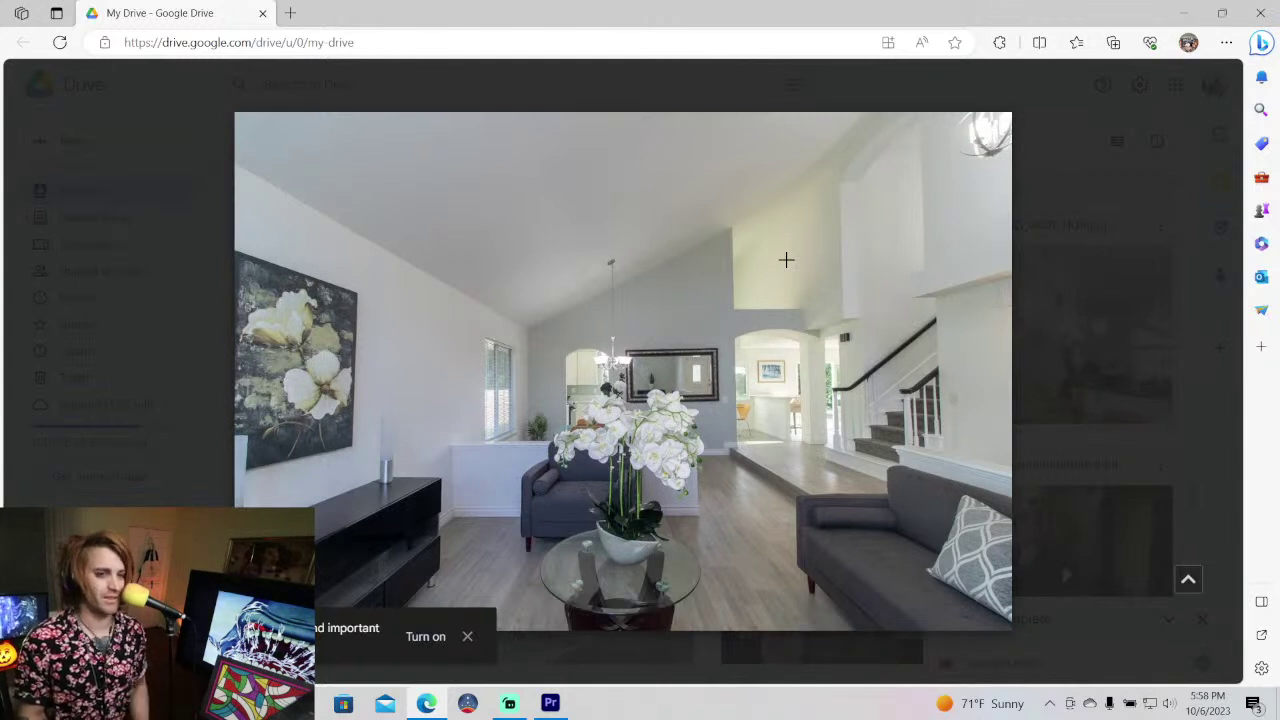
key("Right")
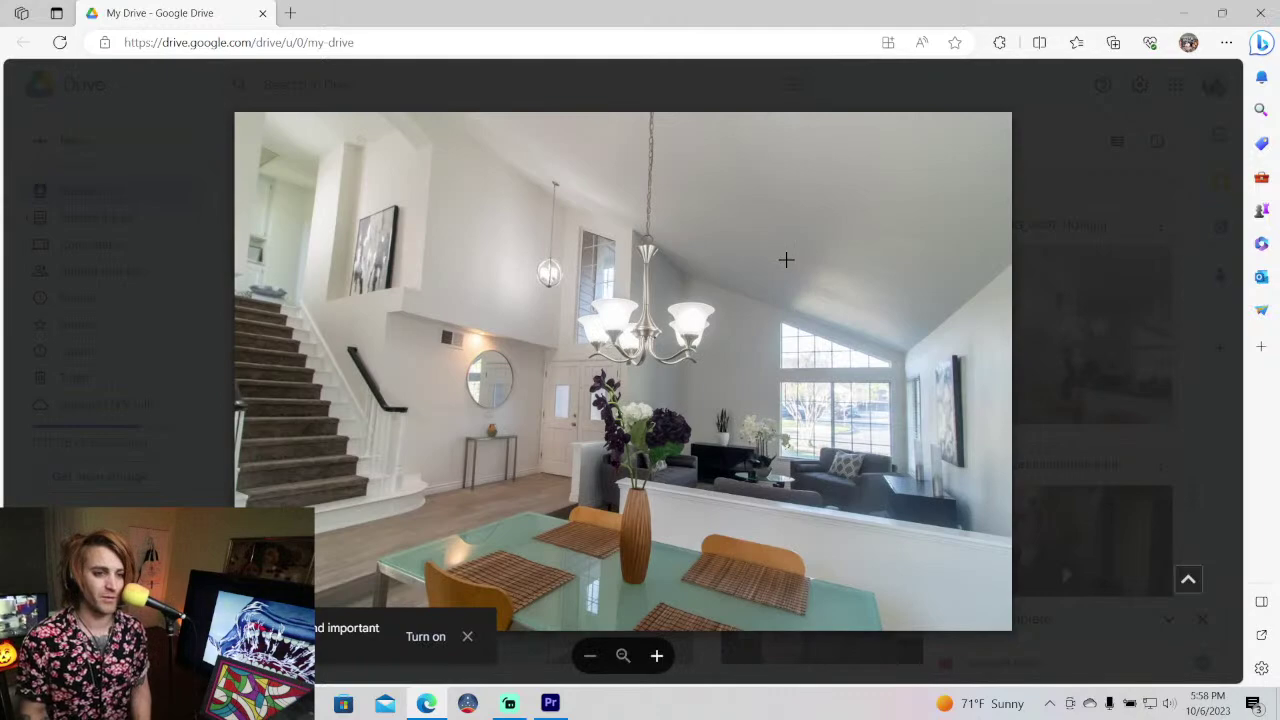
key("Right")
key("Right")
key("Right")
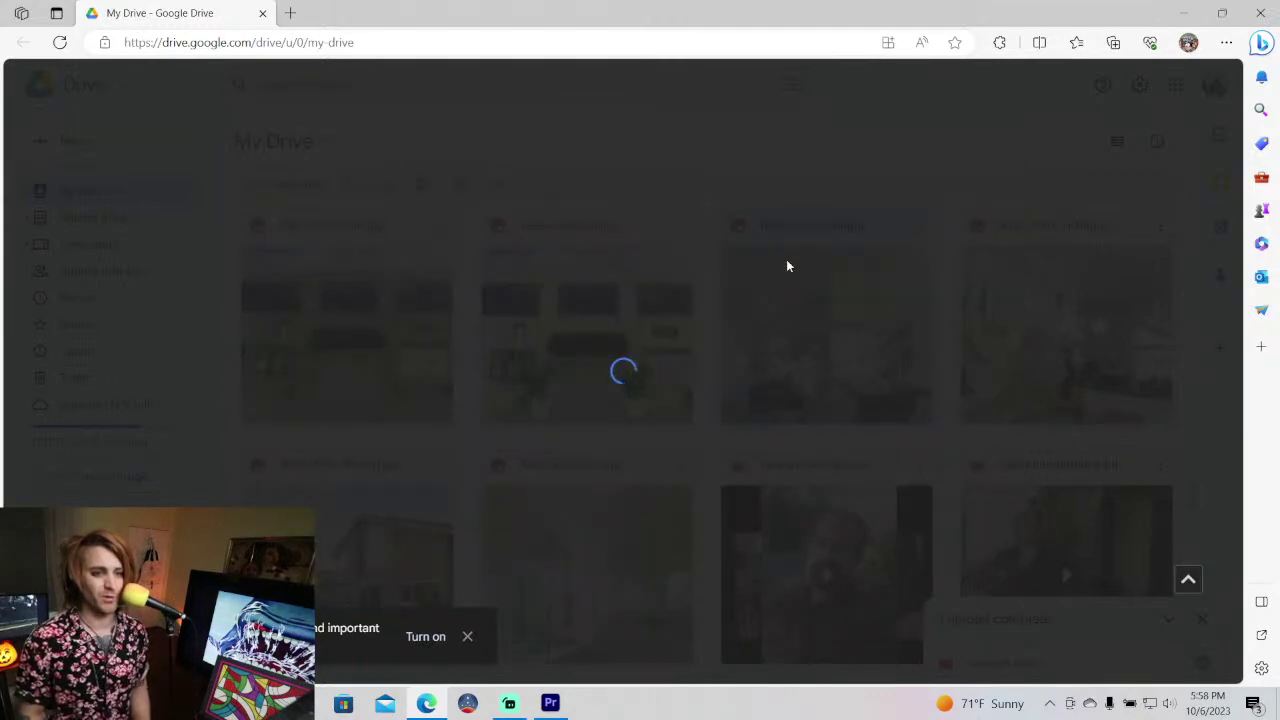
- Preview tyutyuxrtyuuu.mp4, skipping ahead to the salon scene, then close it
key("Escape")
scroll(866, 320, "up", 2)
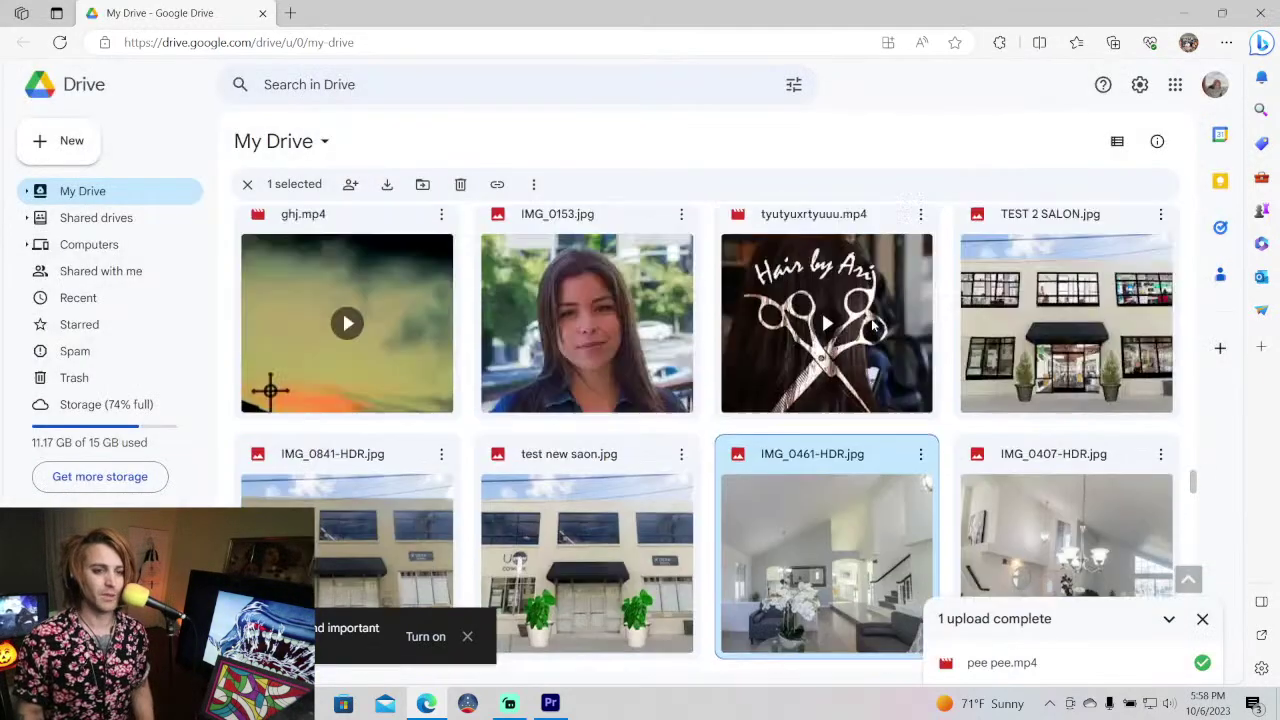
scroll(871, 318, "down", 5)
scroll(871, 318, "up", 3)
scroll(871, 320, "up", 2)
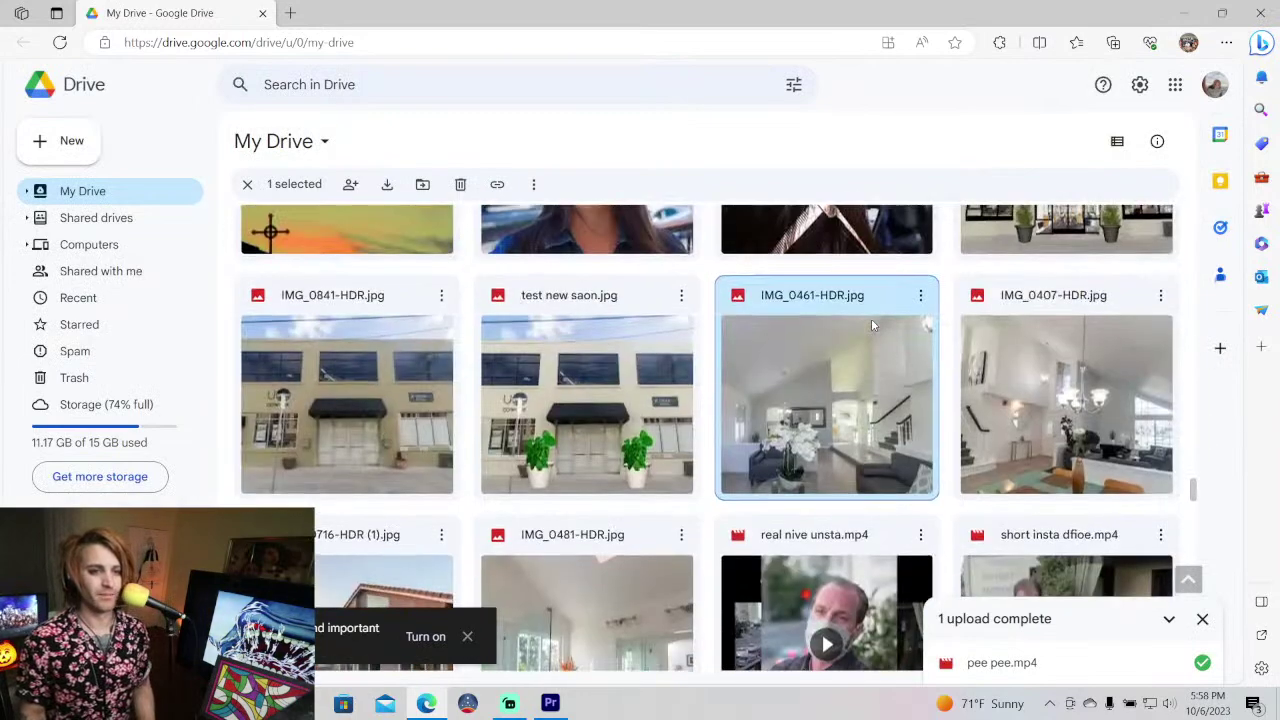
scroll(871, 320, "up", 5)
scroll(828, 590, "down", 1)
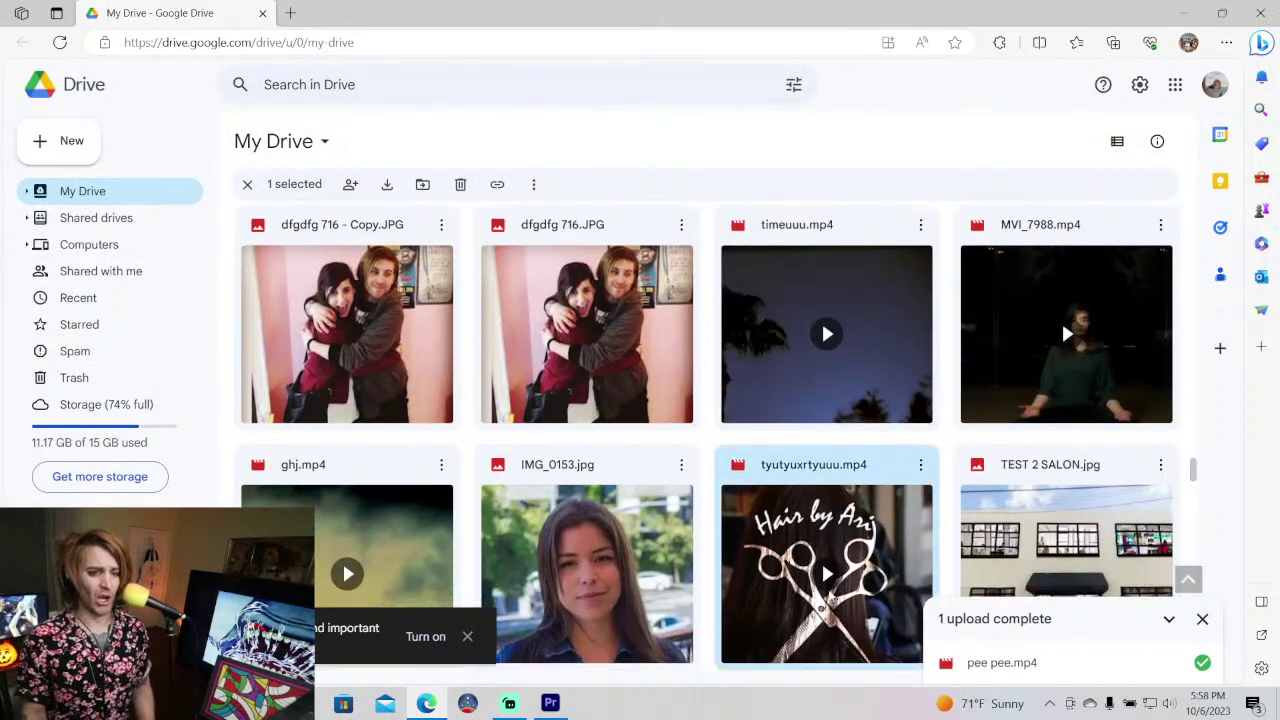
double_click(828, 582)
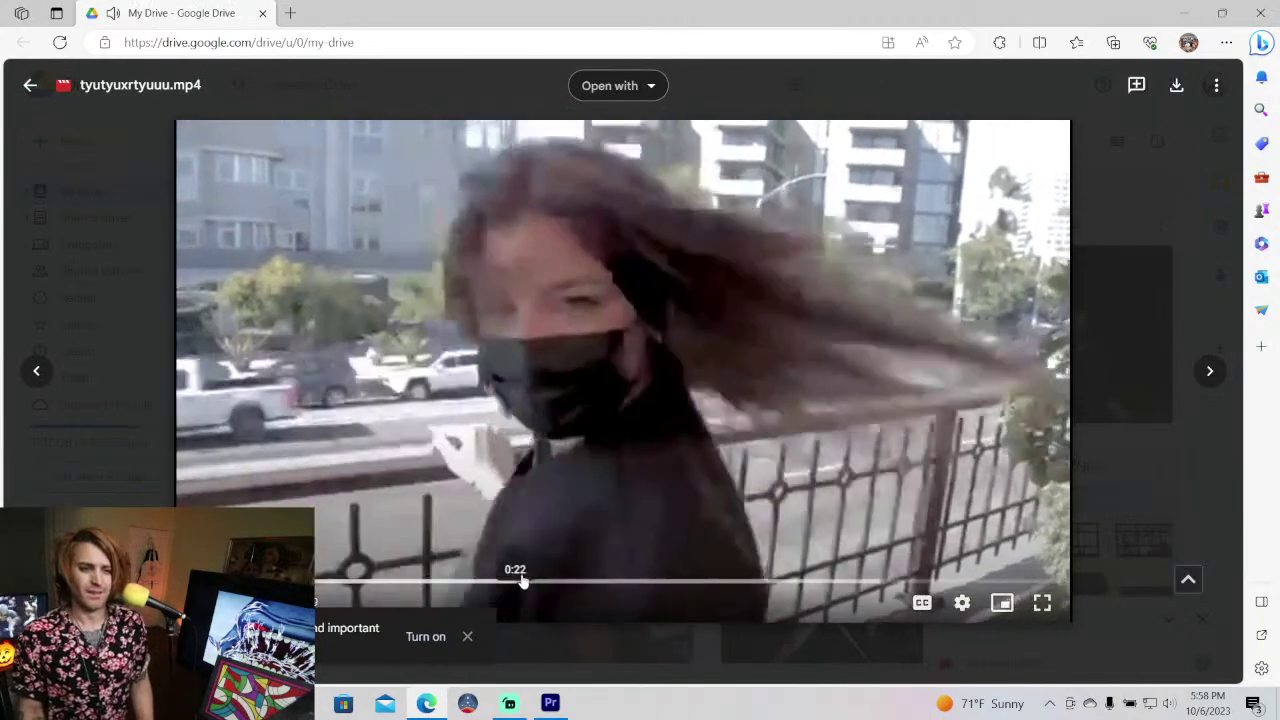
left_click(527, 581)
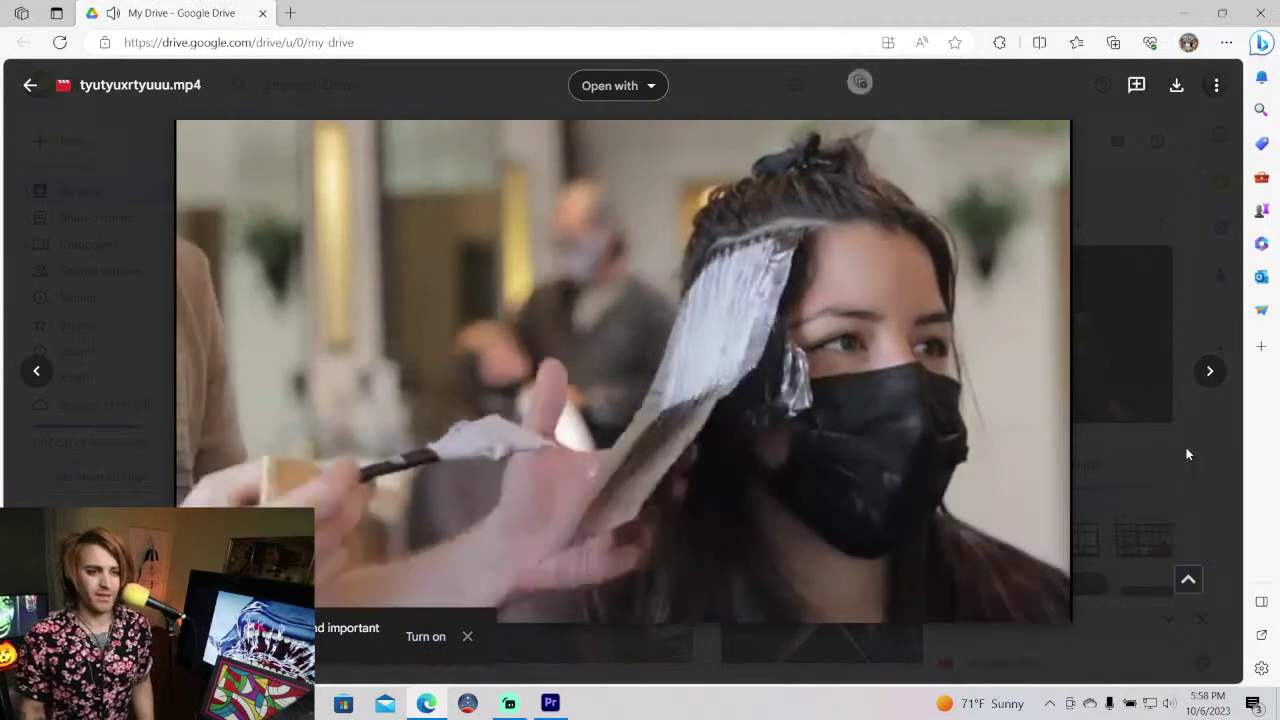
key("Escape")
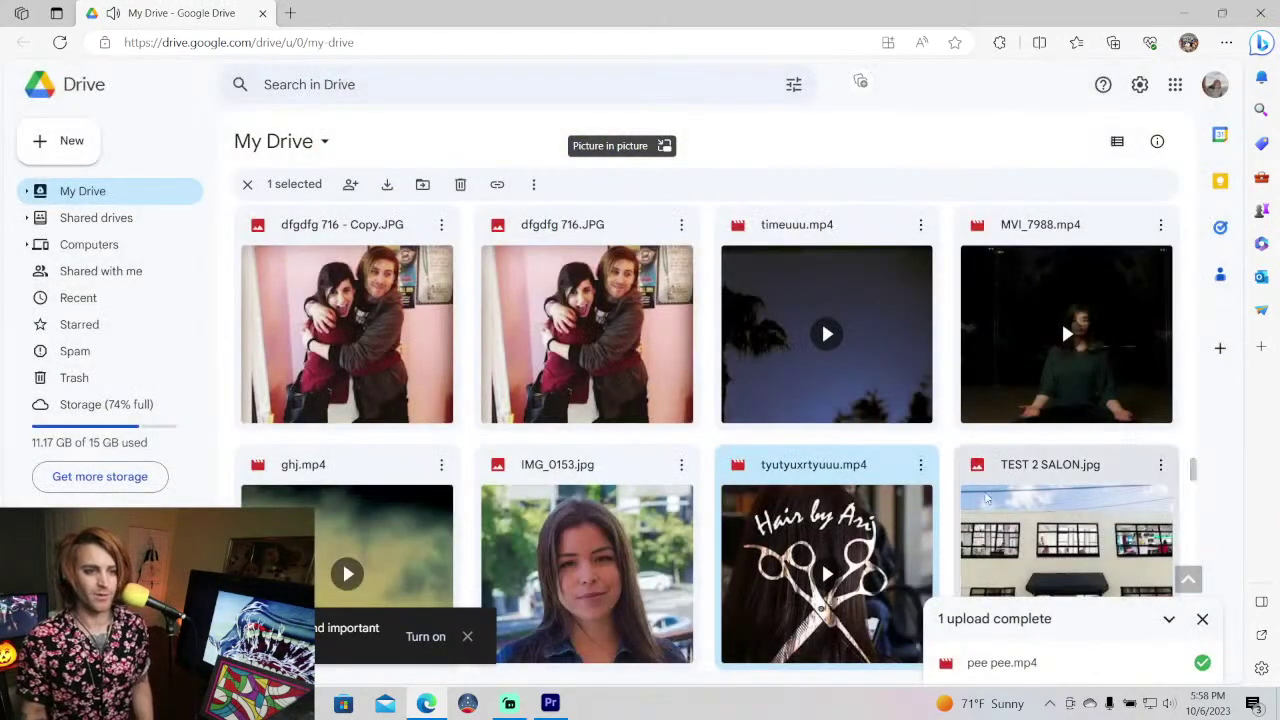
- Play MVI_7988.mp4 briefly, close it, and scroll the file list toward insta h.mp4
scroll(988, 495, "down", 2)
key("Up")
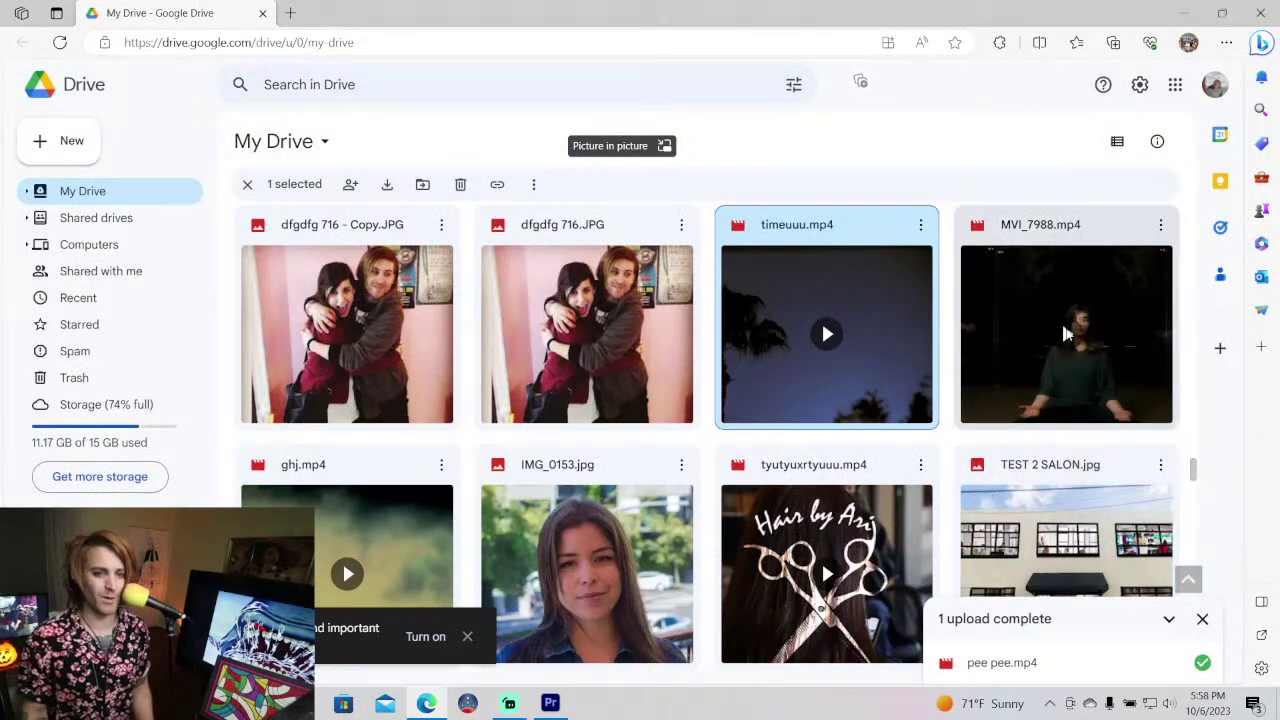
double_click(1059, 334)
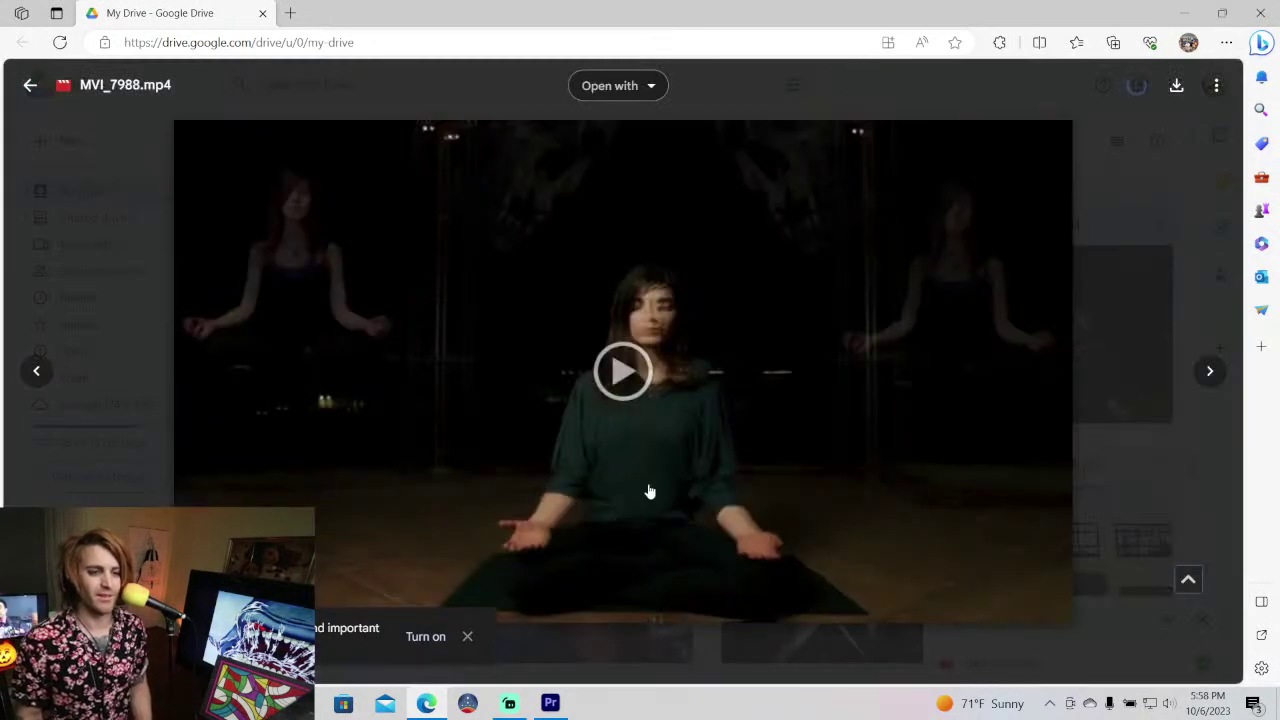
left_click(649, 345)
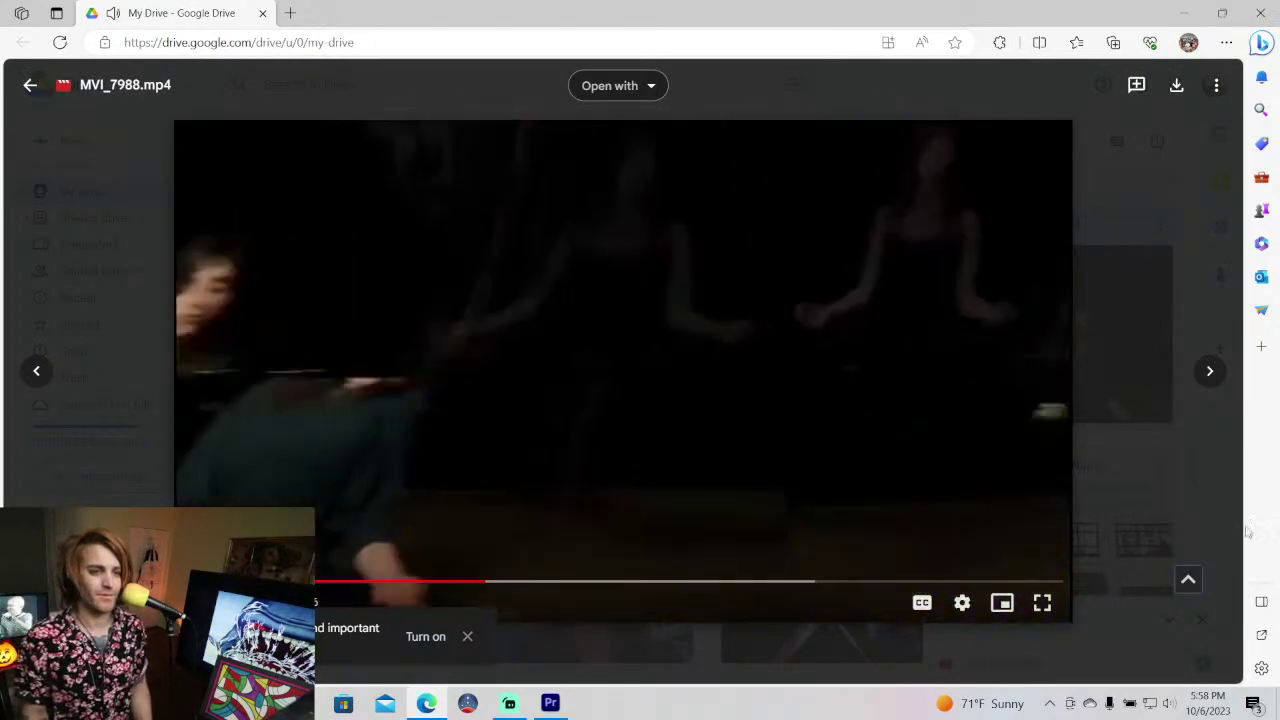
left_click(1237, 527)
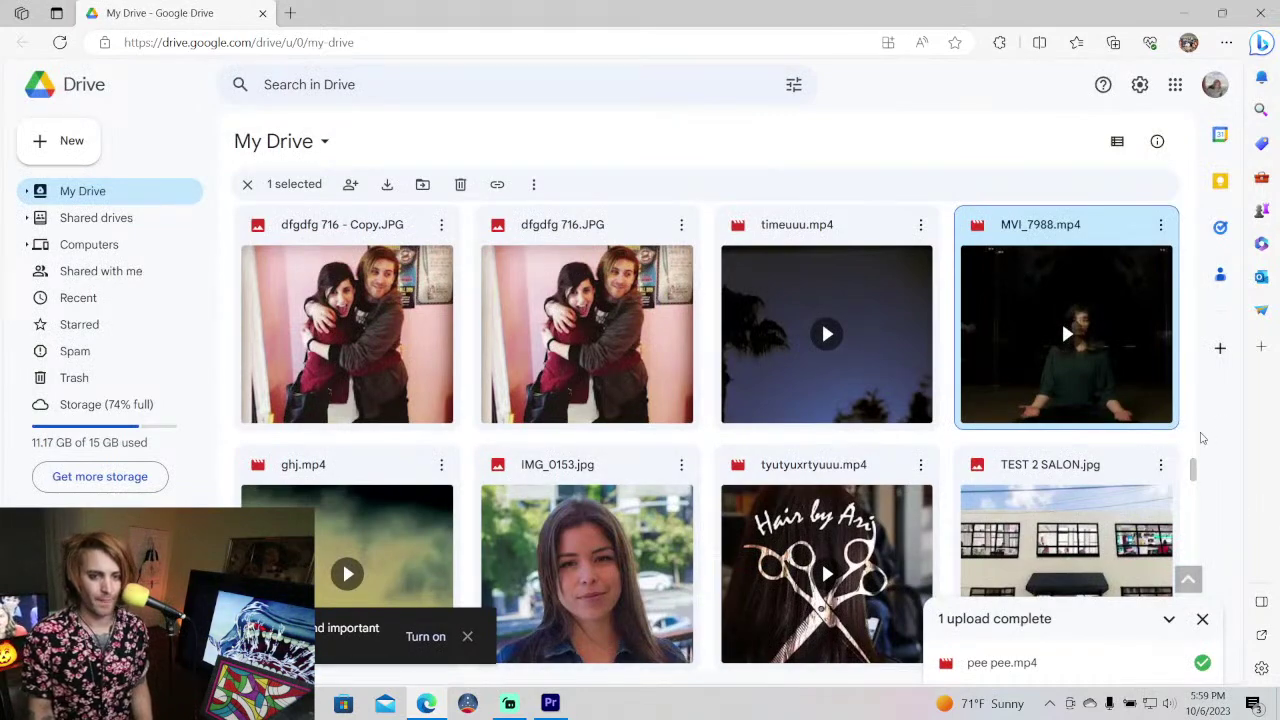
scroll(1109, 440, "down", 10)
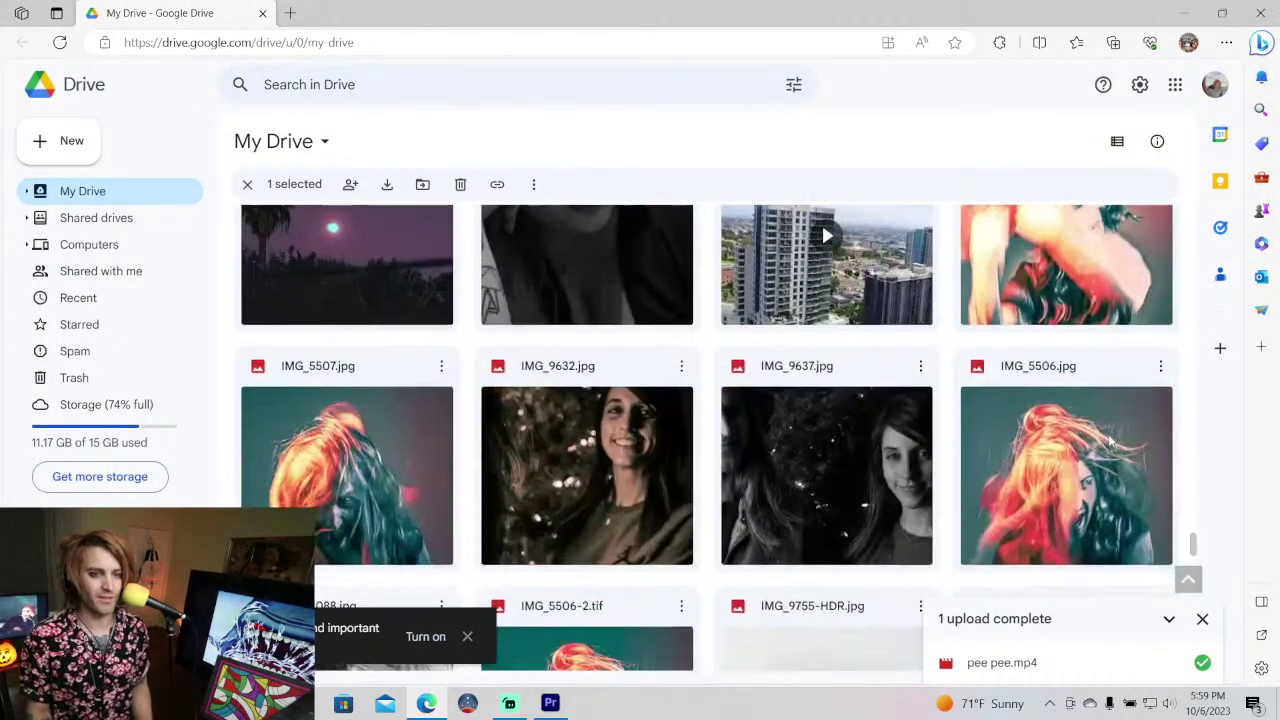
scroll(1109, 440, "up", 1)
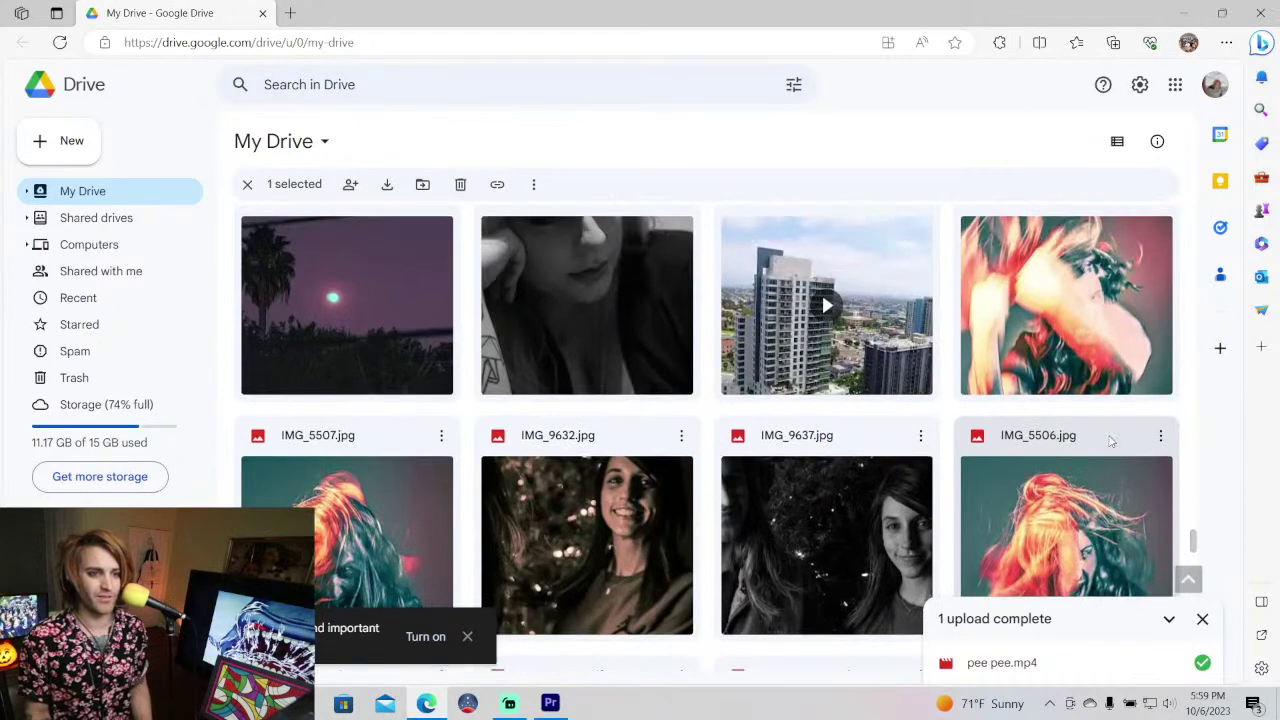
scroll(1110, 441, "down", 5)
scroll(1110, 441, "down", 2)
scroll(1110, 441, "down", 2)
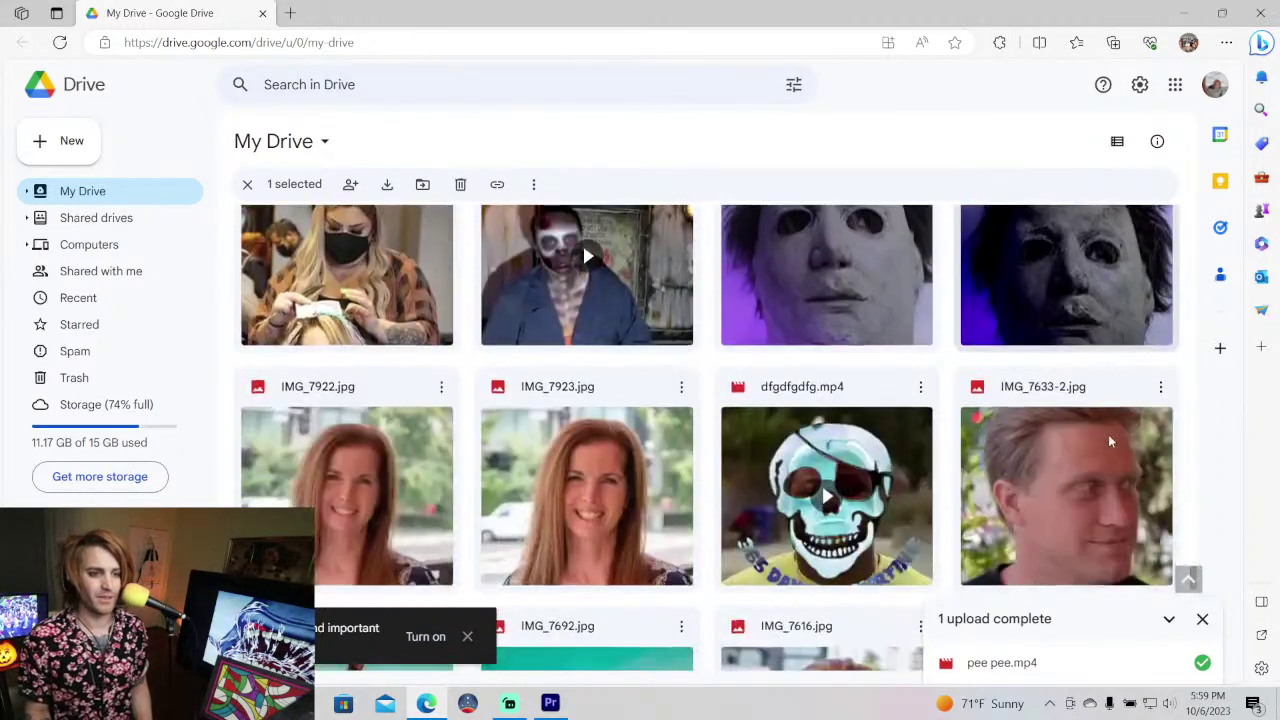
scroll(654, 257, "up", 1)
- Play insta h.mp4 in the Drive preview, then rewind it ten seconds with J
double_click(658, 345)
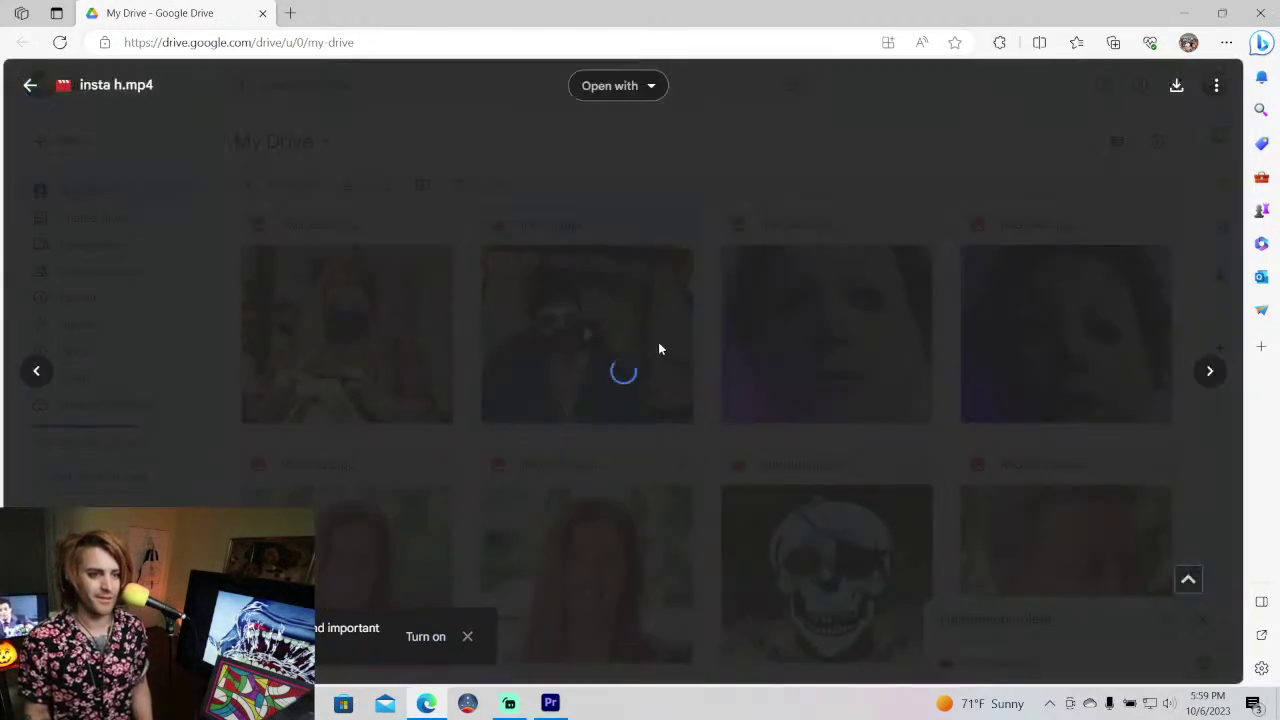
left_click(636, 370)
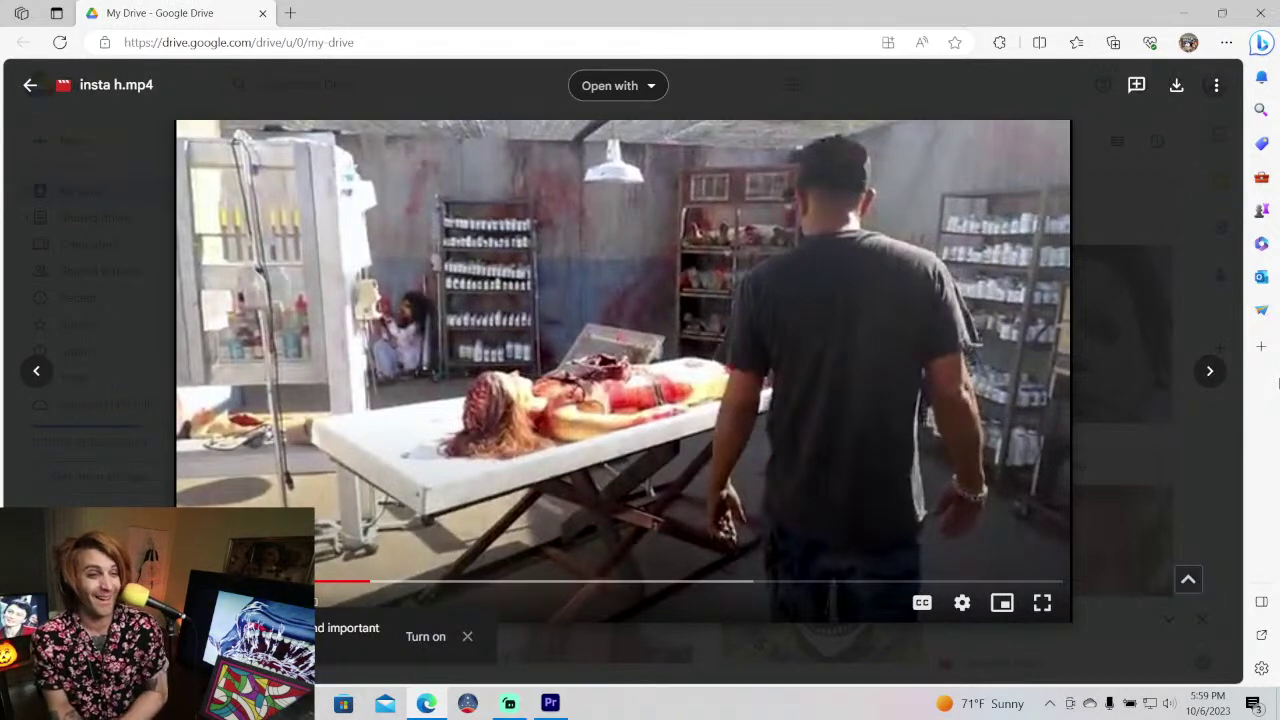
key("j")
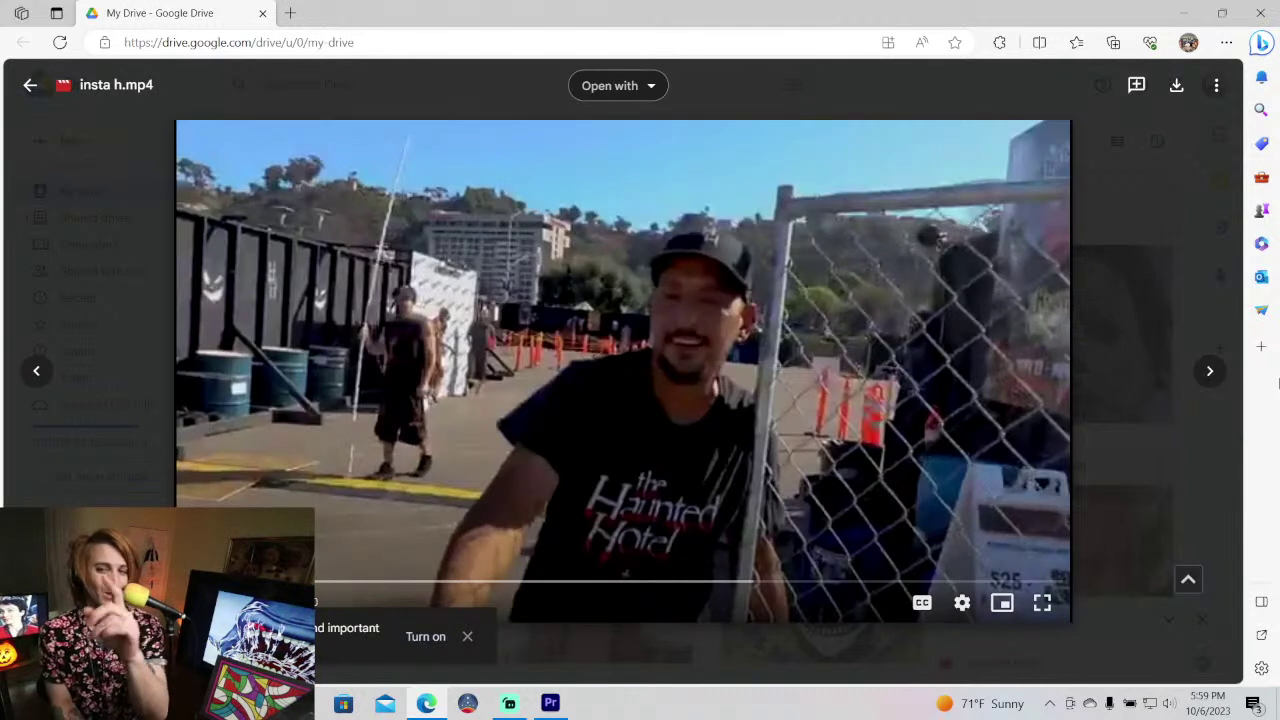
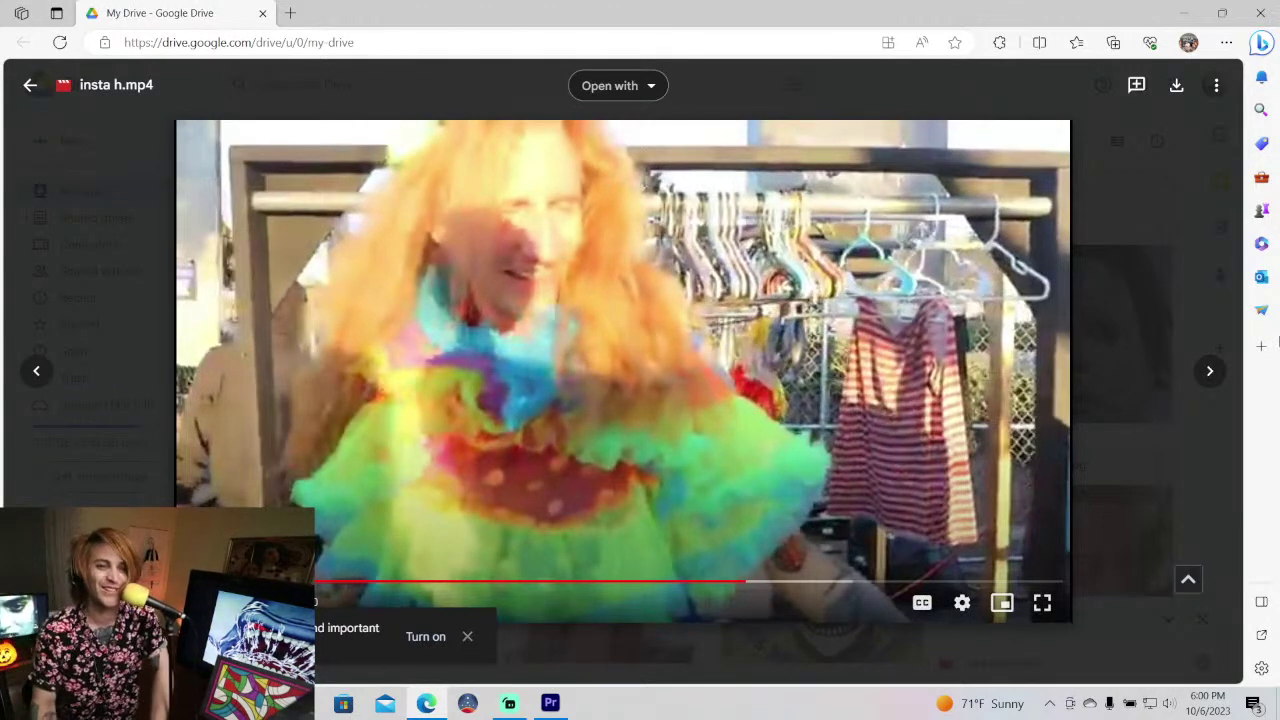
- Start playing insta h.mp4 in the preview player
key("space")
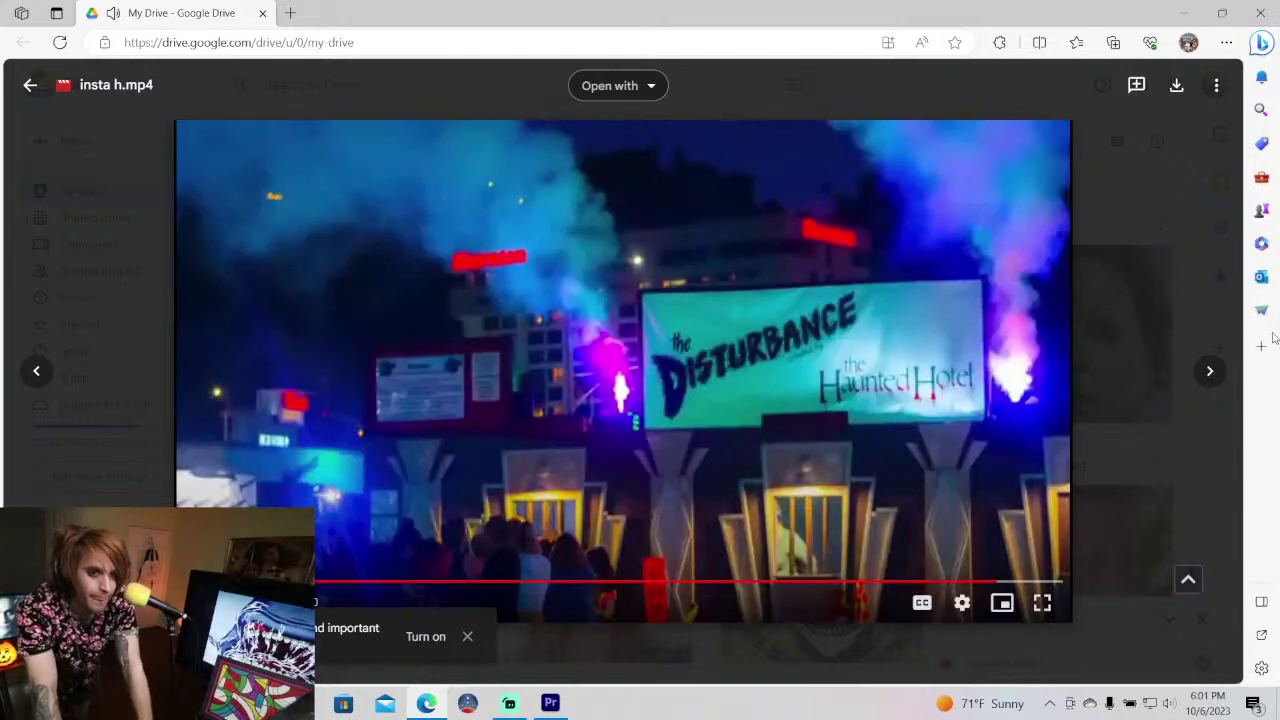
- Close the video preview and step to the next file in the grid
key("Escape")
key("Down")
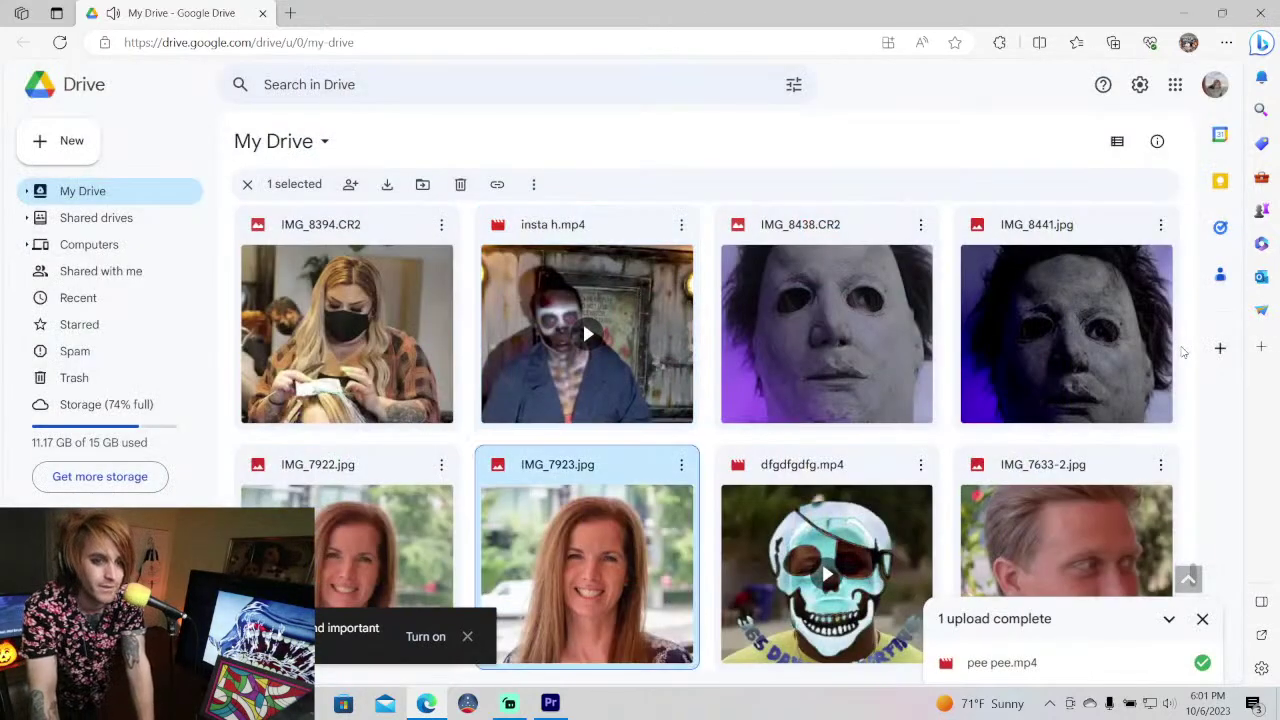
key("Right")
key("Right")
key("Right")
key("Right")
key("Right")
key("Right")
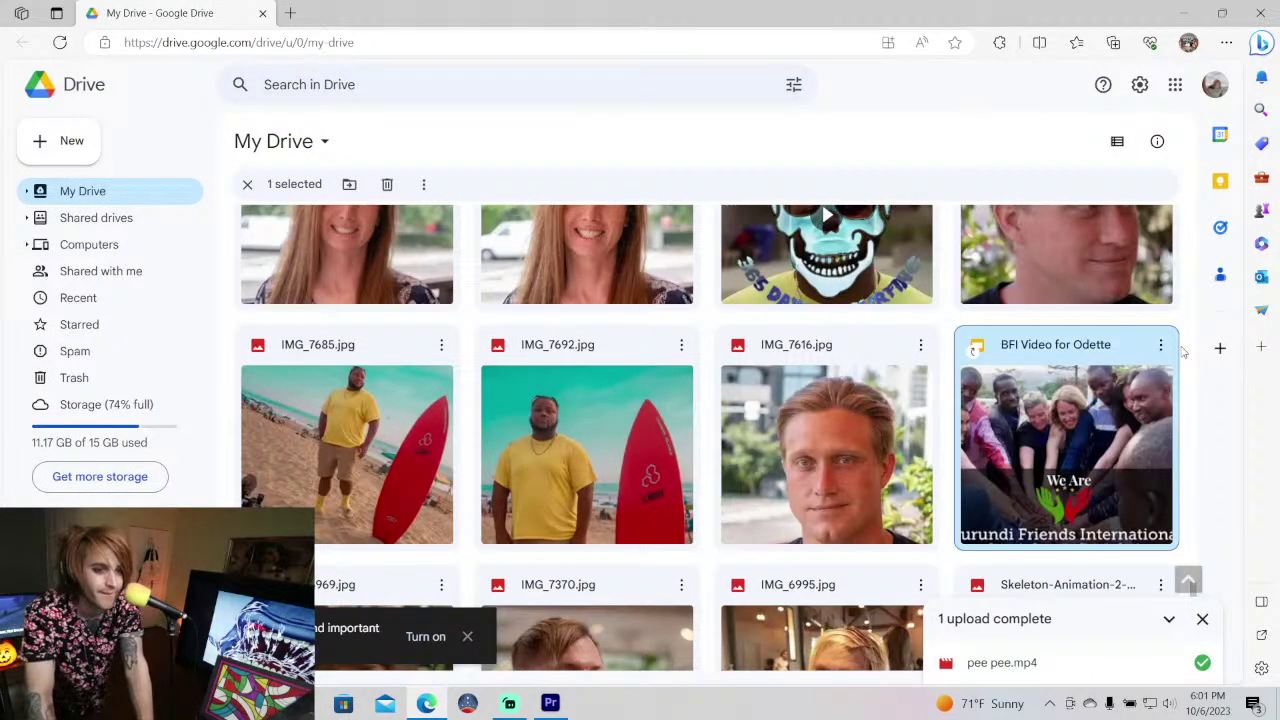
key("Return")
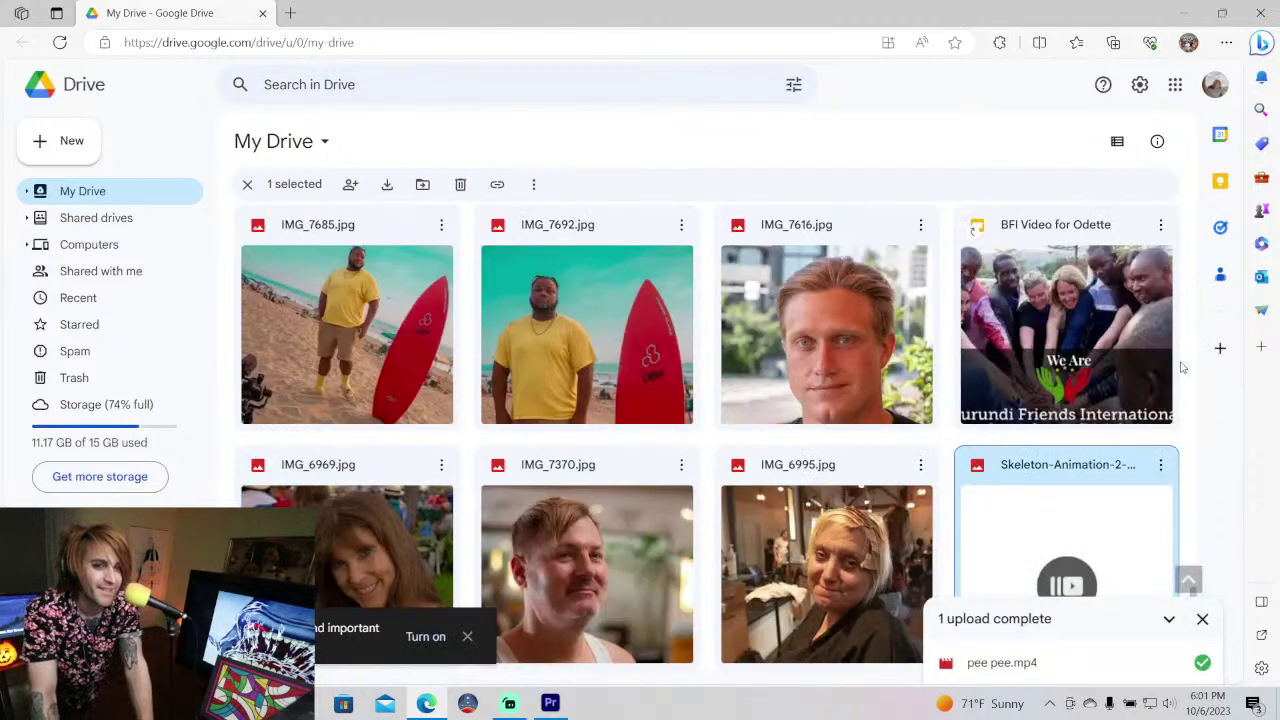
- Scroll down My Drive to the dfgdfg photos and videos
scroll(1180, 367, "down", 1)
scroll(1180, 367, "down", 5)
scroll(1180, 367, "down", 3)
scroll(1180, 367, "down", 3)
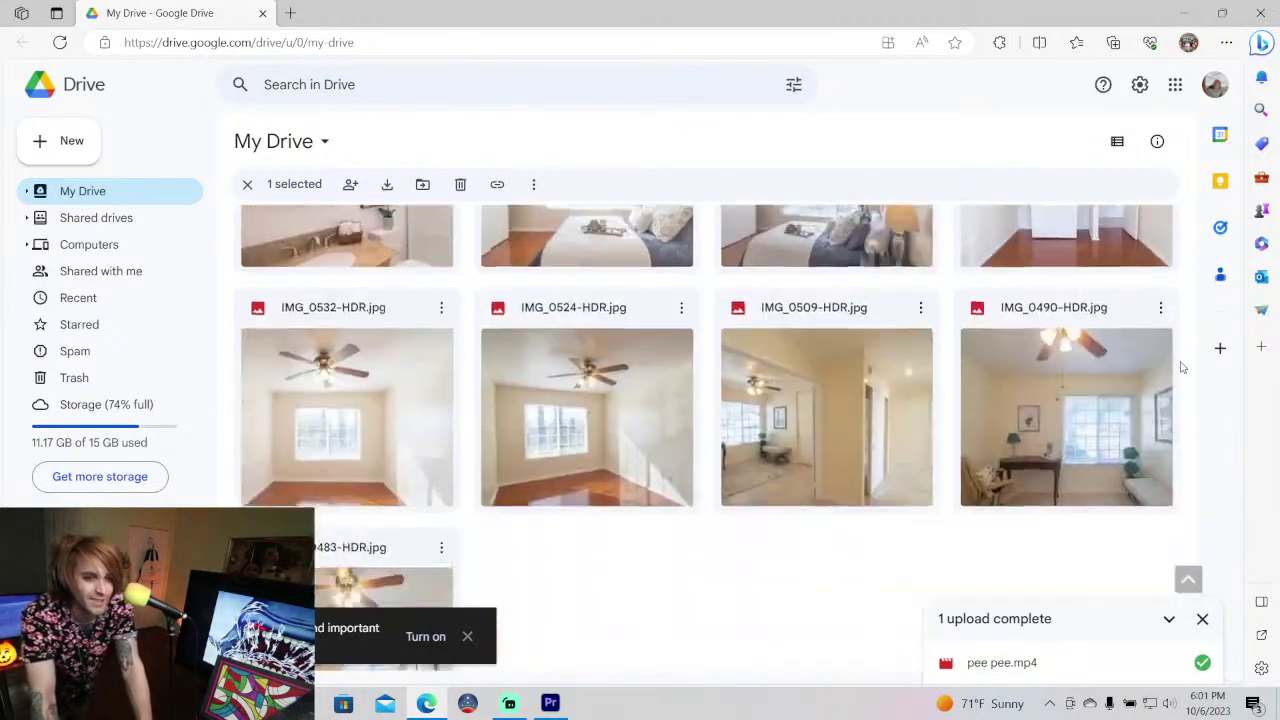
scroll(1180, 367, "down", 1)
scroll(1180, 367, "down", 5)
scroll(1180, 367, "down", 3)
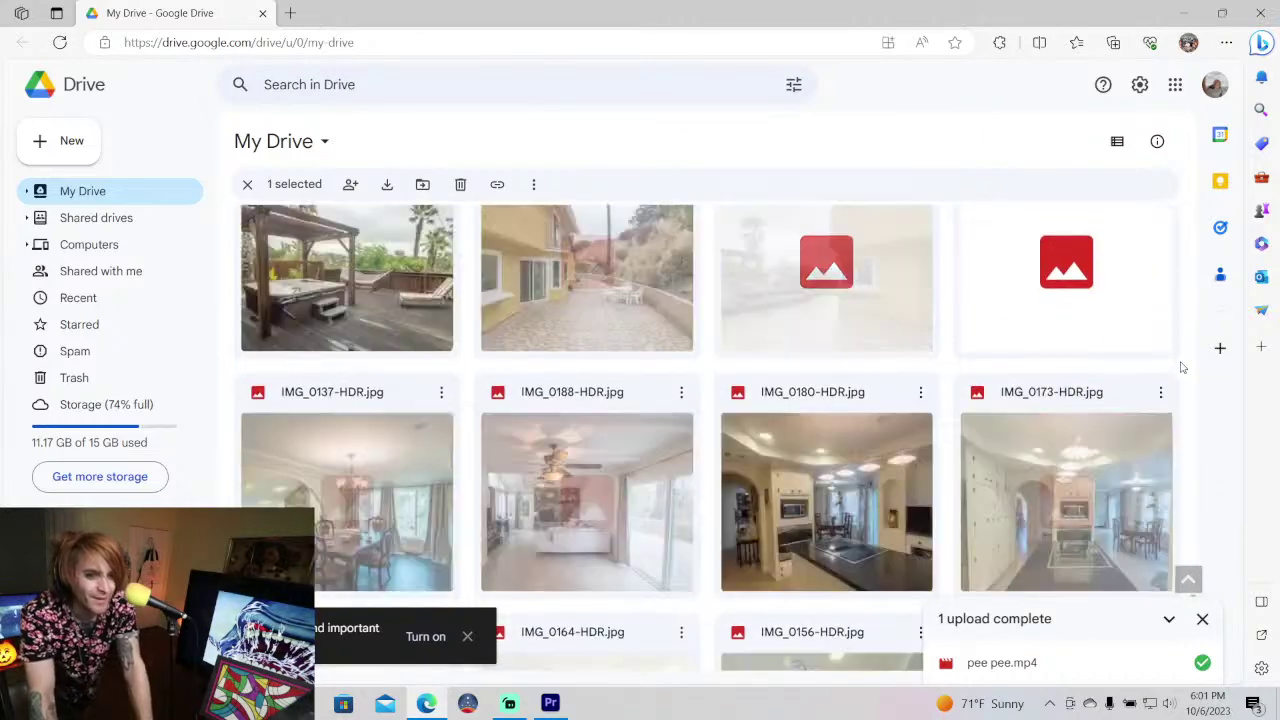
scroll(1180, 367, "down", 2)
scroll(1180, 367, "down", 1)
scroll(1180, 367, "down", 1)
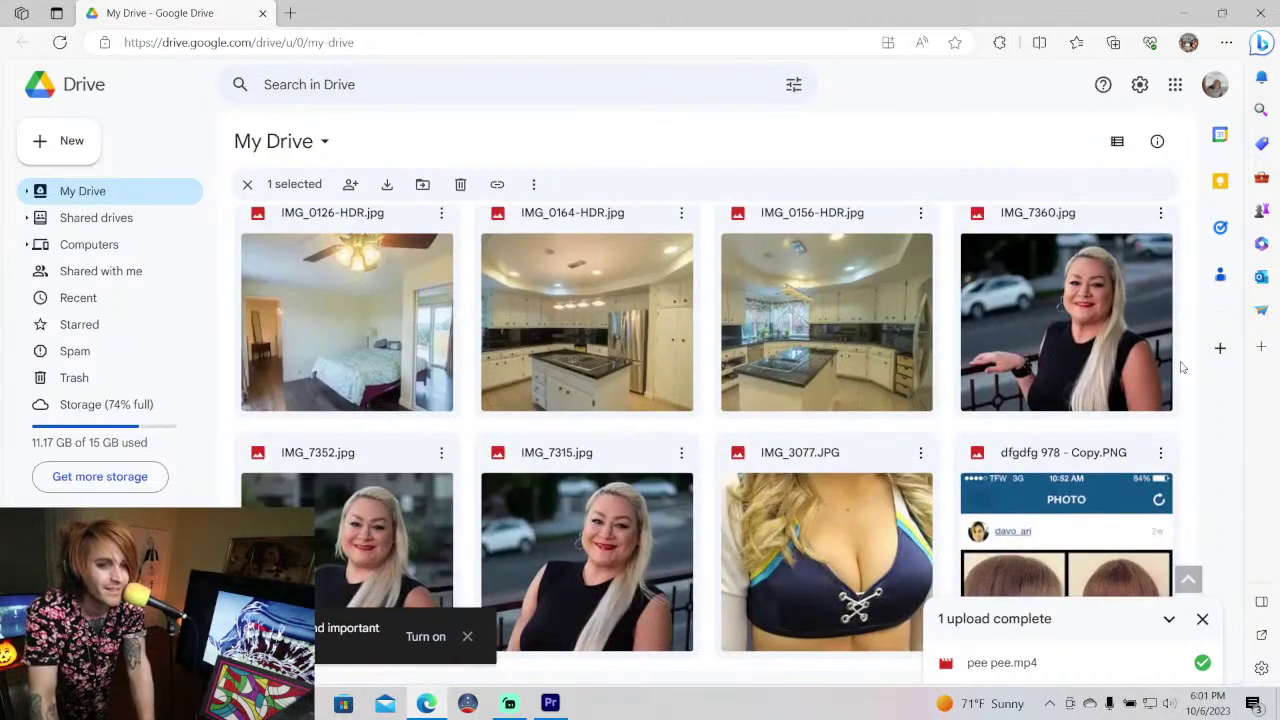
scroll(1180, 367, "down", 3)
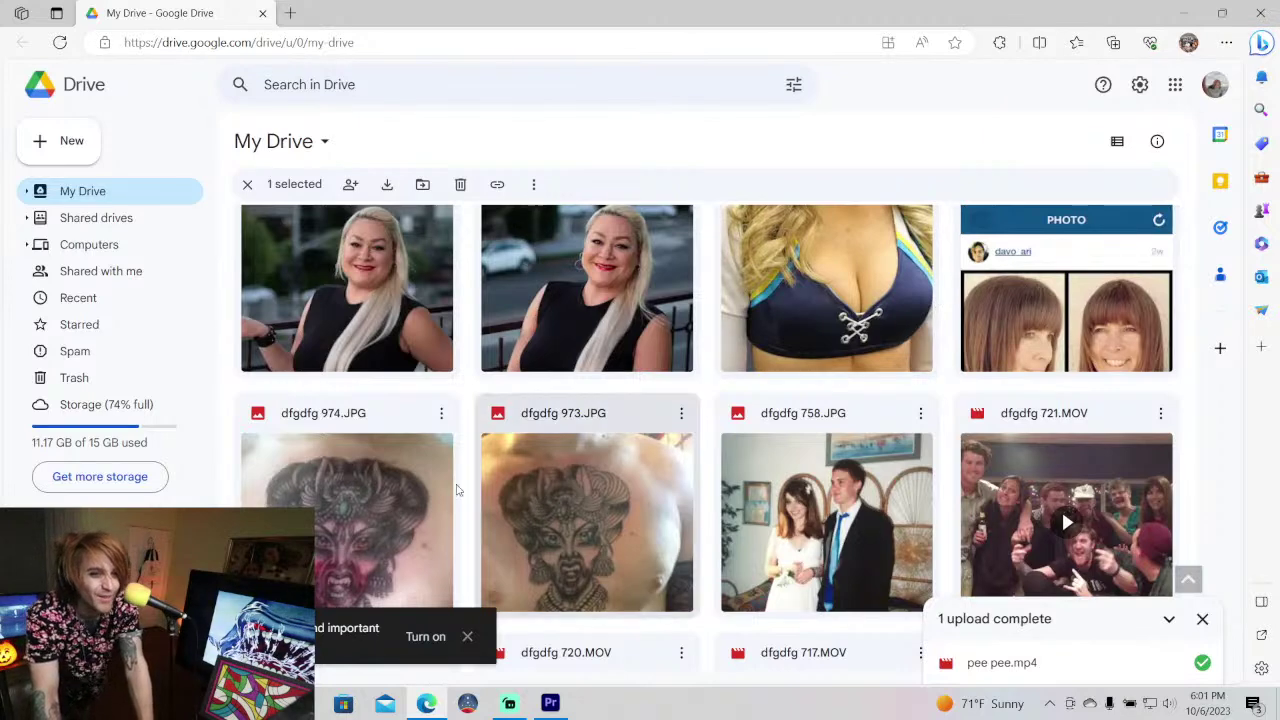
scroll(776, 363, "down", 2)
double_click(776, 363)
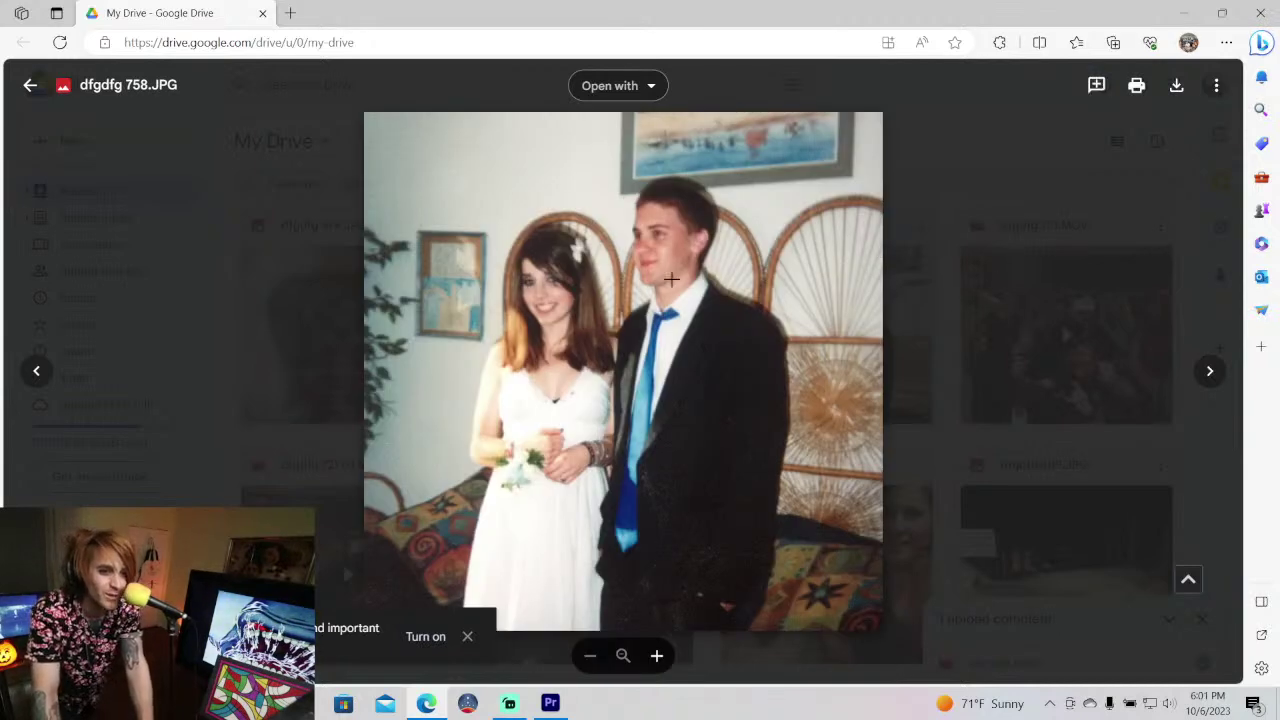
scroll(712, 262, "up", 1)
scroll(698, 247, "up", 2)
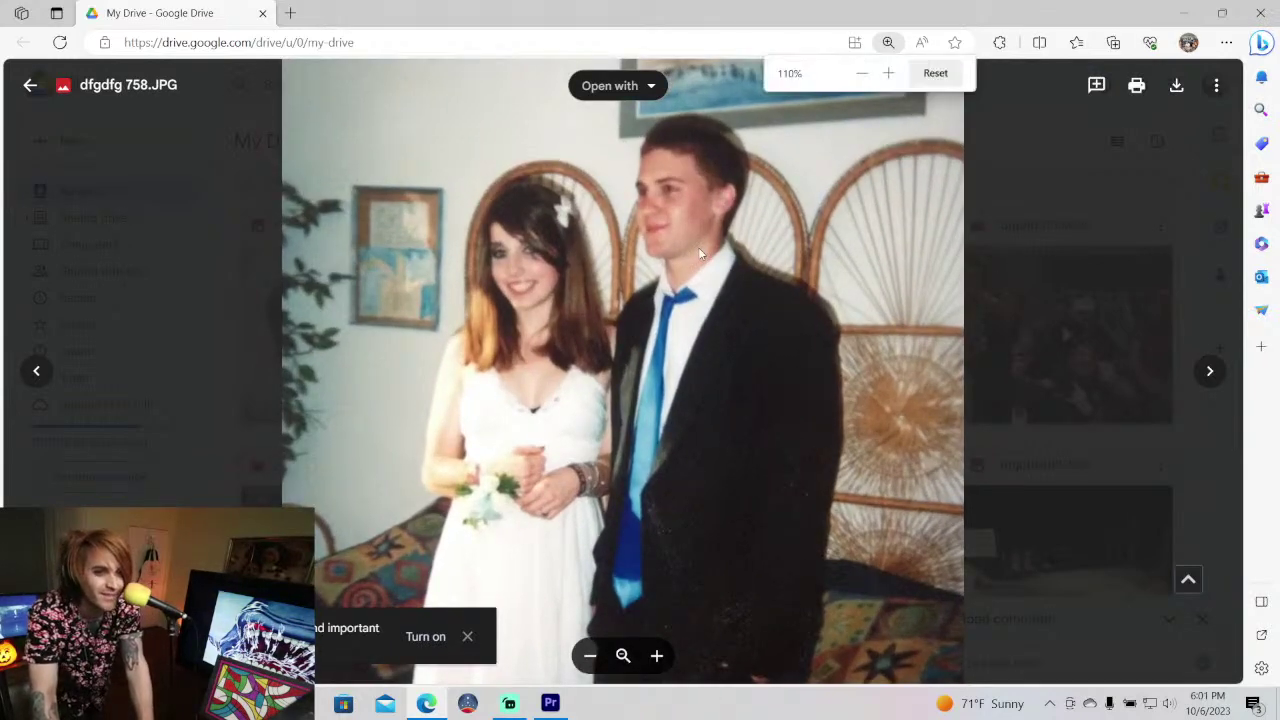
scroll(698, 254, "up", 1)
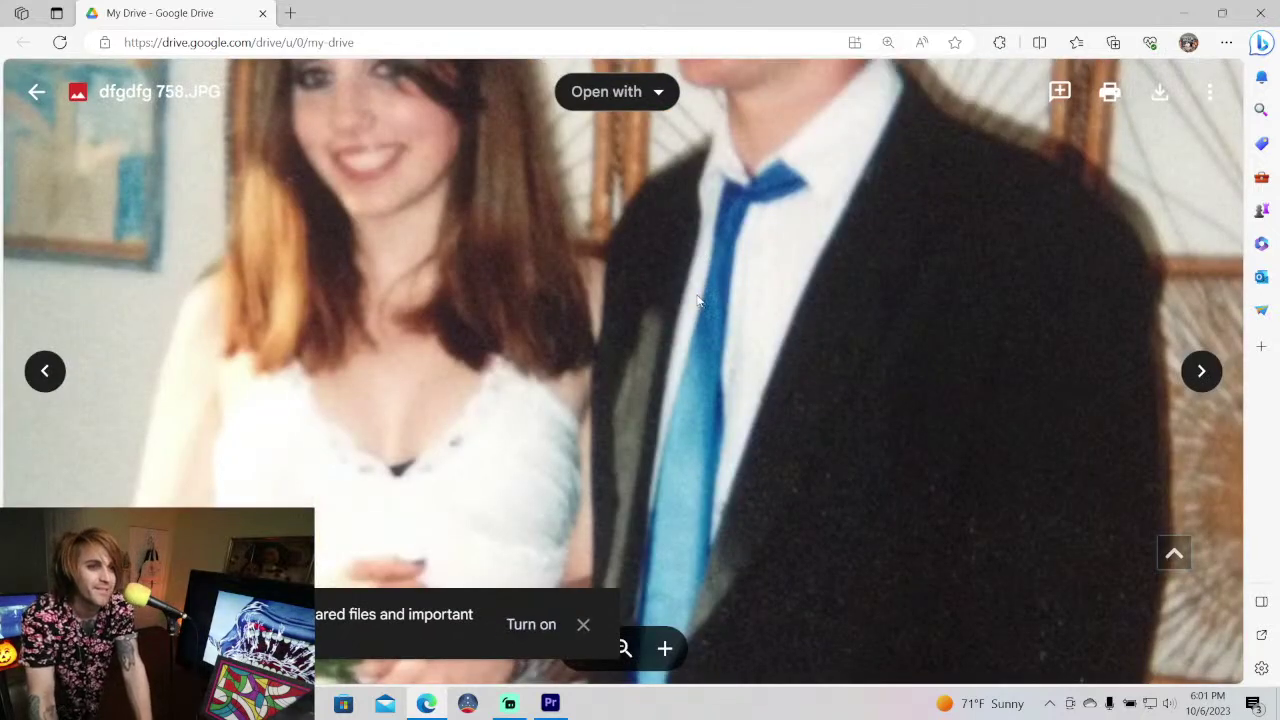
scroll(698, 300, "down", 1)
scroll(700, 220, "up", 5)
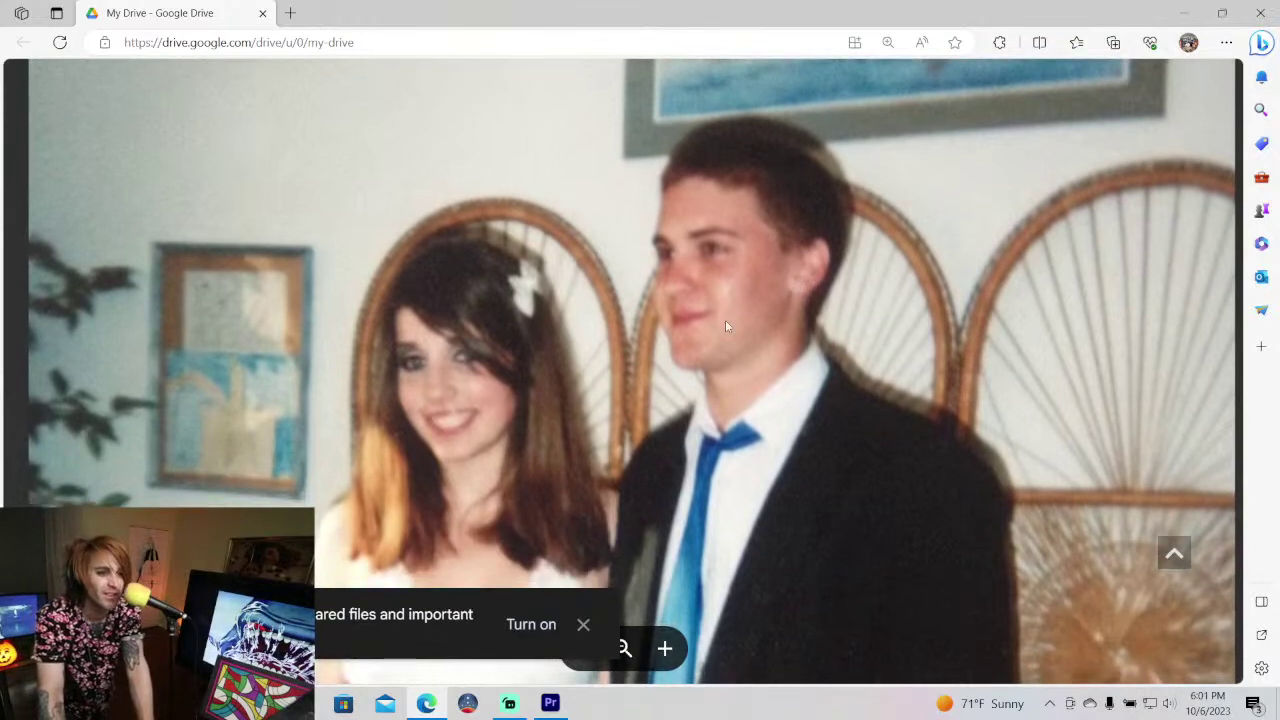
scroll(725, 320, "up", 1)
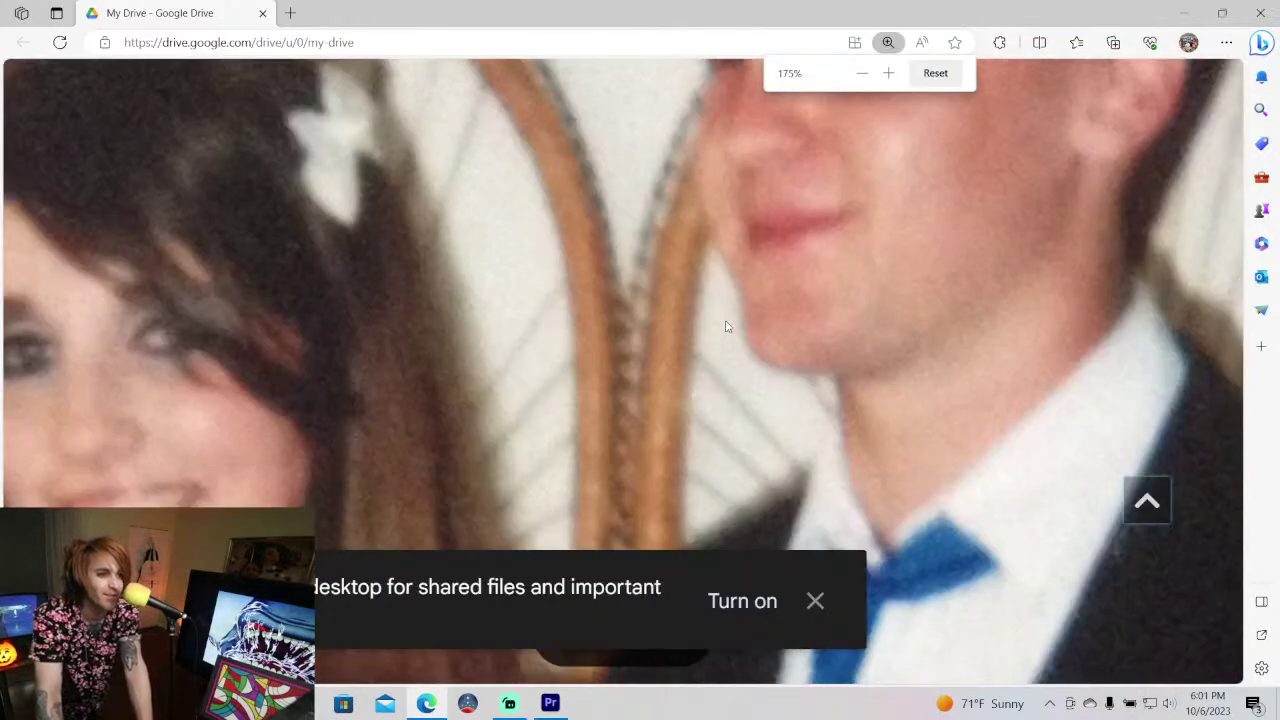
scroll(727, 326, "up", 3)
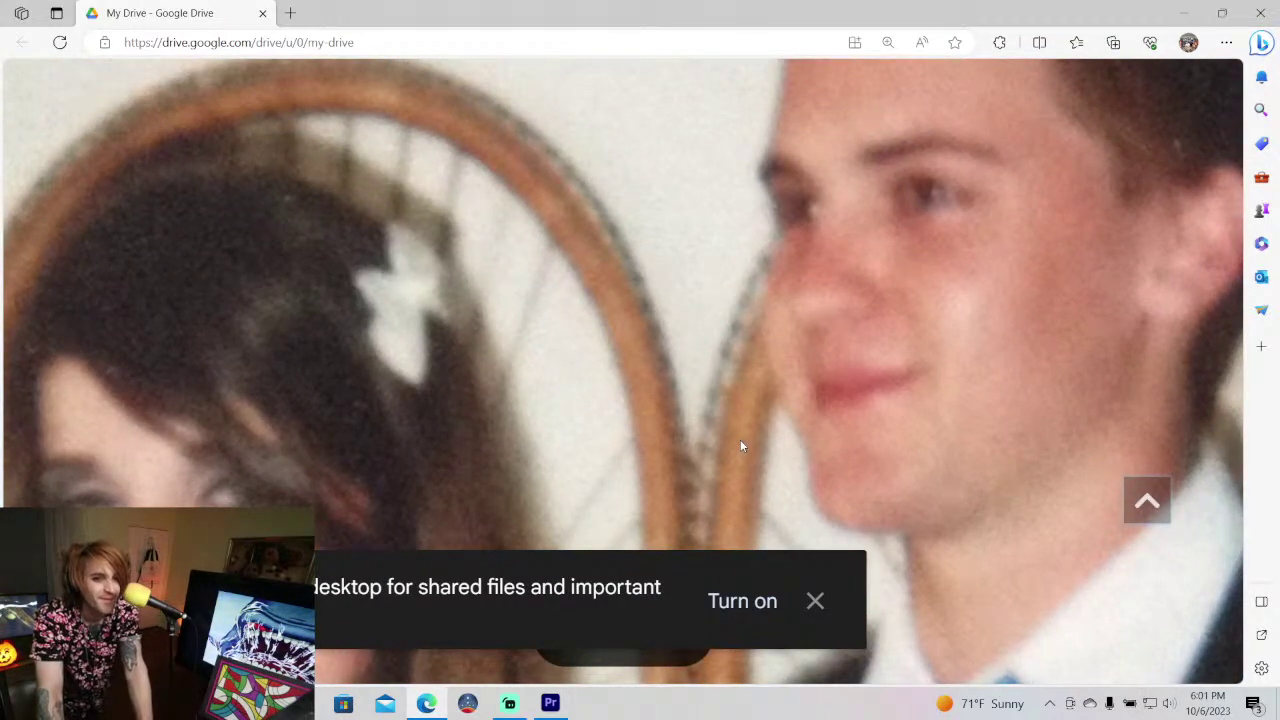
scroll(740, 446, "down", 1)
scroll(740, 446, "down", 2)
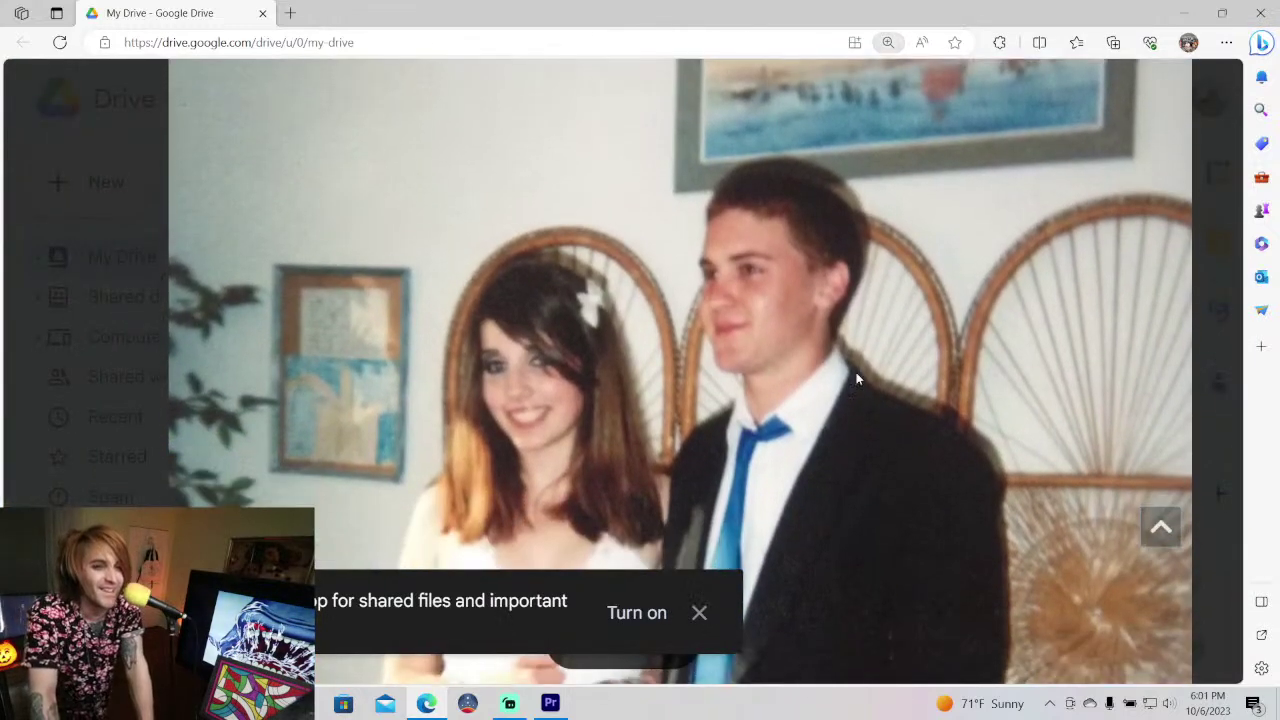
scroll(765, 328, "down", 1)
scroll(764, 322, "up", 2)
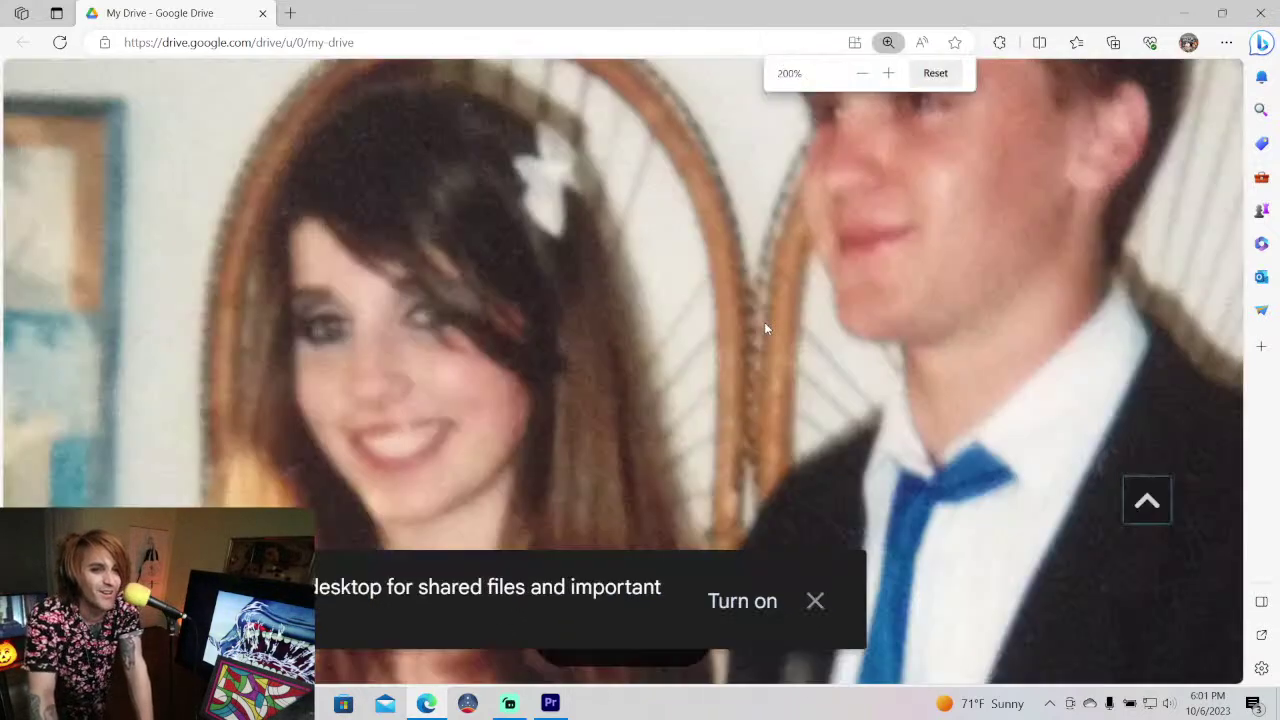
scroll(764, 322, "up", 1)
scroll(634, 394, "up", 1)
scroll(367, 469, "up", 1)
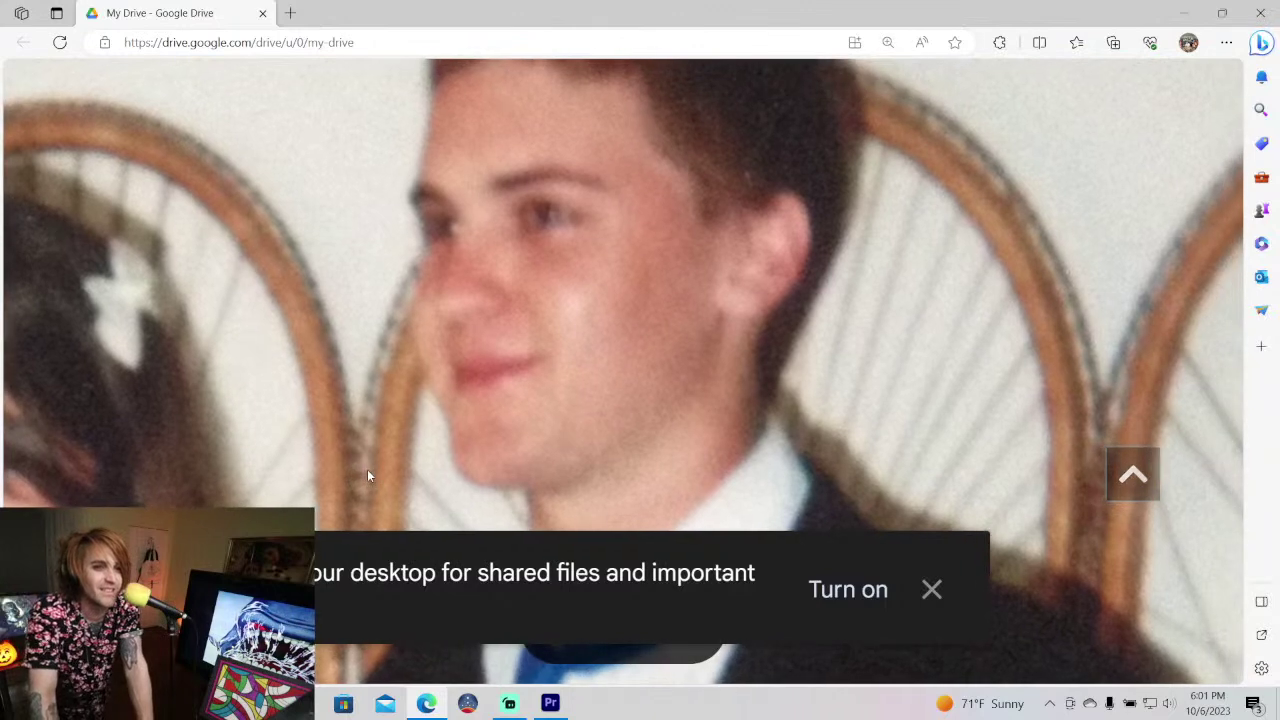
scroll(367, 469, "up", 1)
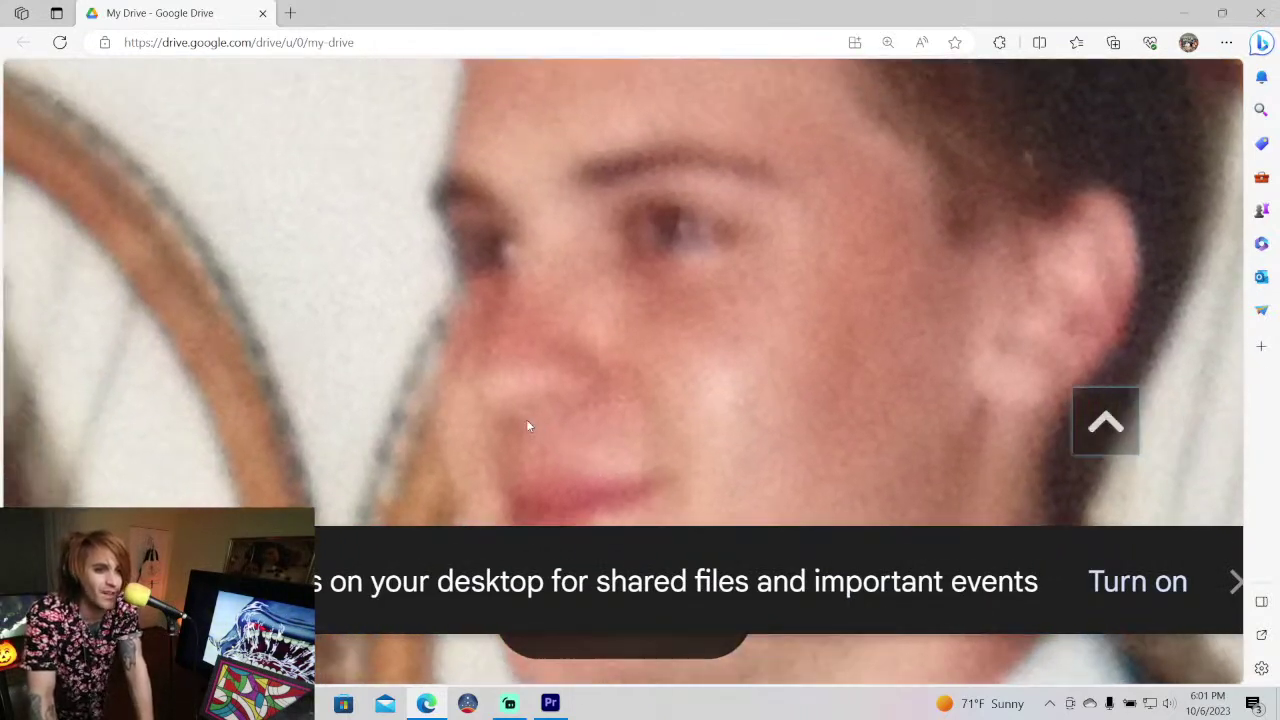
key("Escape")
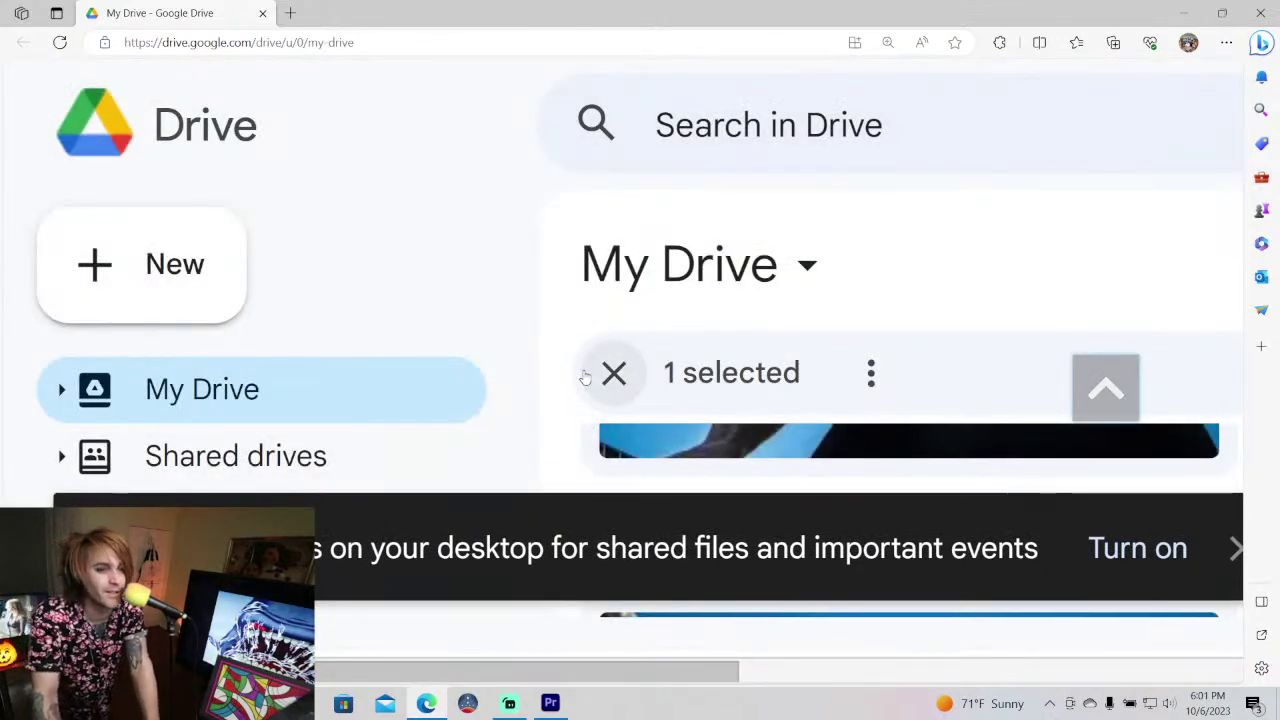
key("ctrl+minus")
key("ctrl+minus")
key("ctrl+minus")
key("ctrl+minus")
key("ctrl+minus")
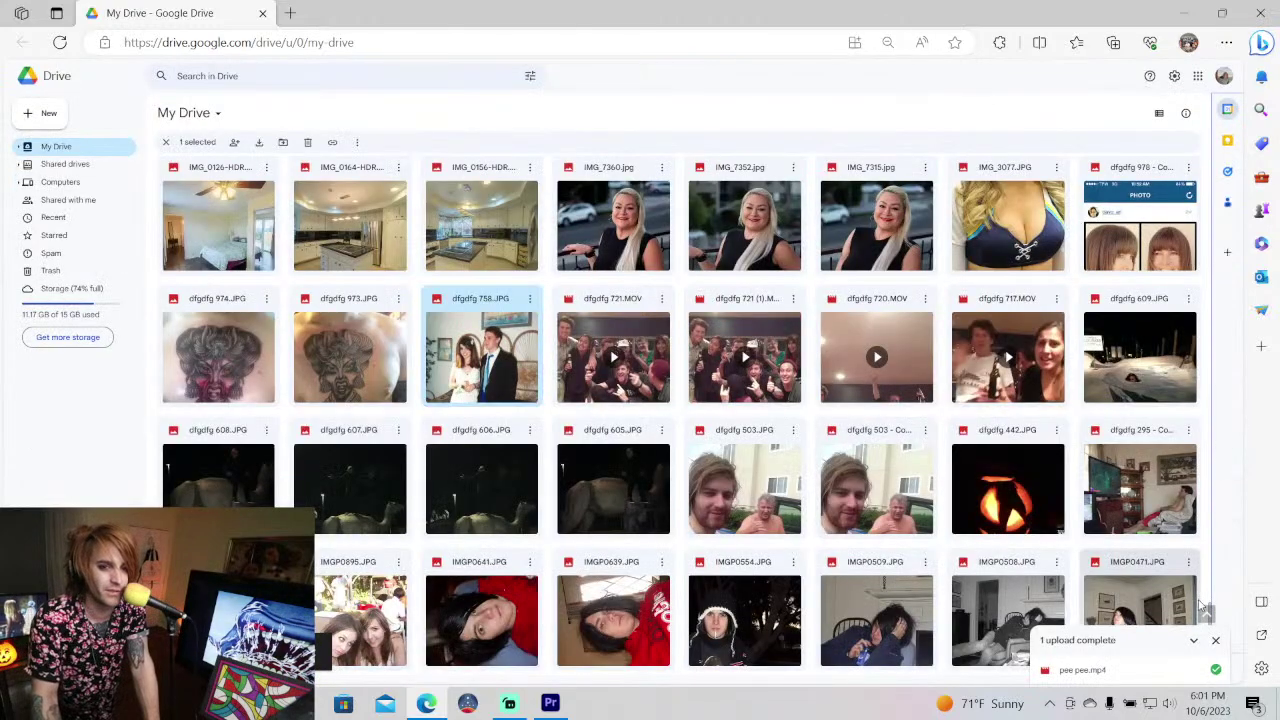
- Open MVI_2999.MOV, play it and skip ahead to a later part
scroll(1205, 607, "up", 3)
scroll(1200, 560, "down", 3)
scroll(1180, 443, "up", 10)
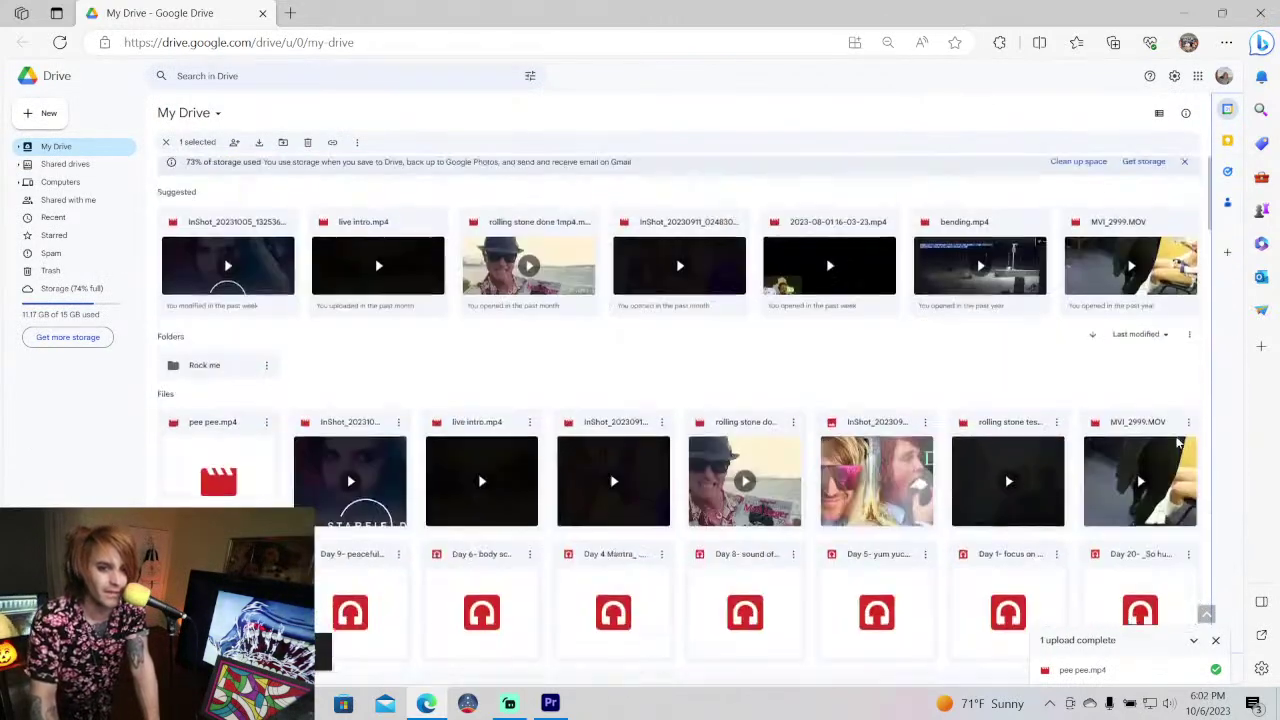
scroll(1053, 488, "down", 5)
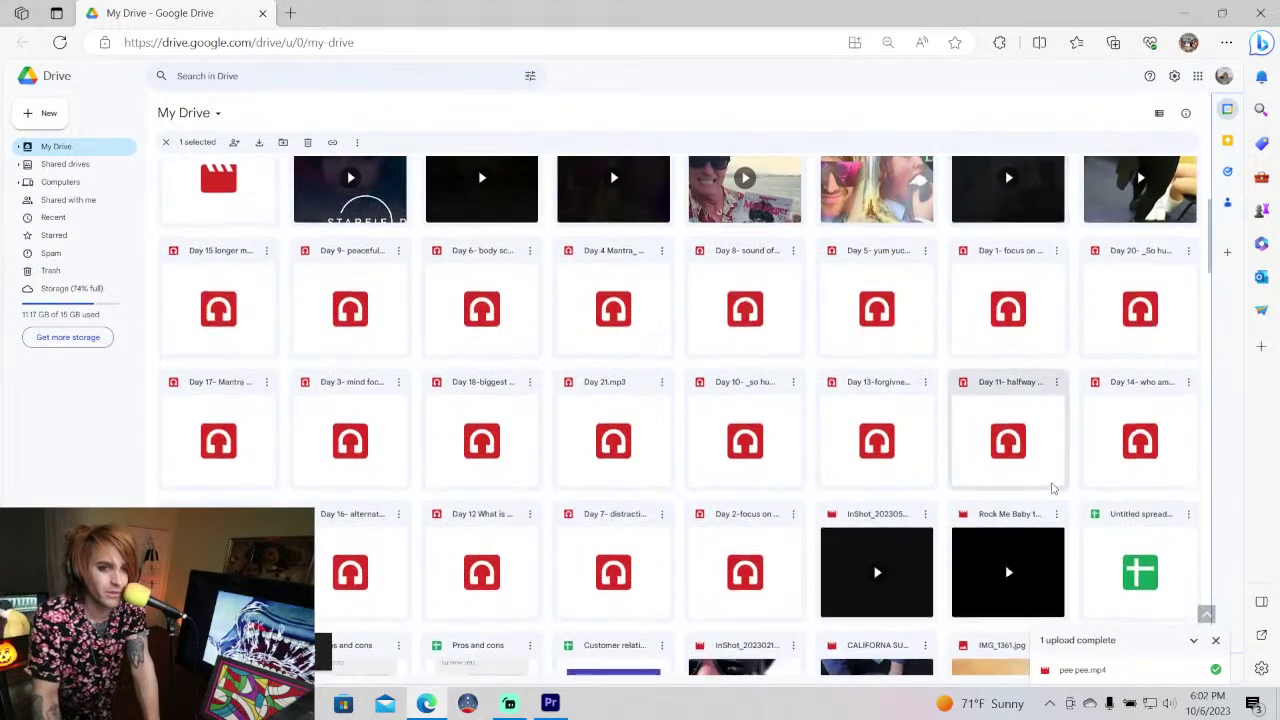
scroll(1053, 488, "up", 5)
double_click(1150, 488)
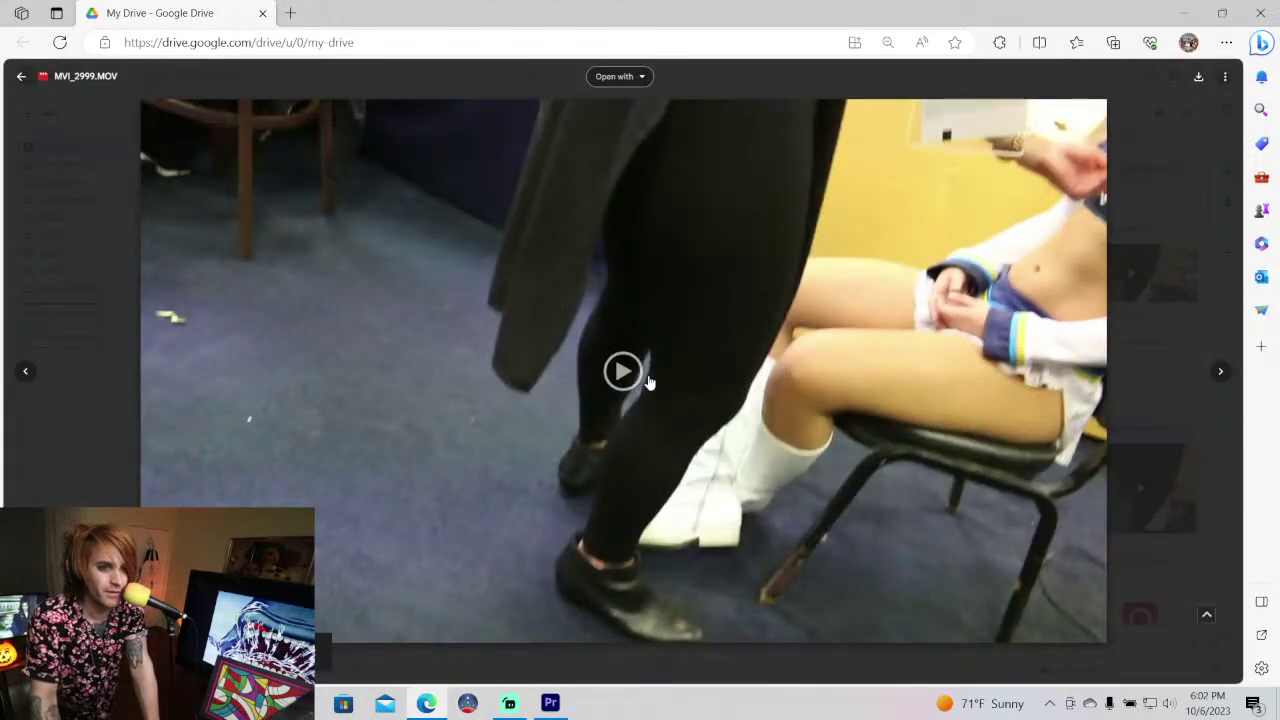
left_click(622, 372)
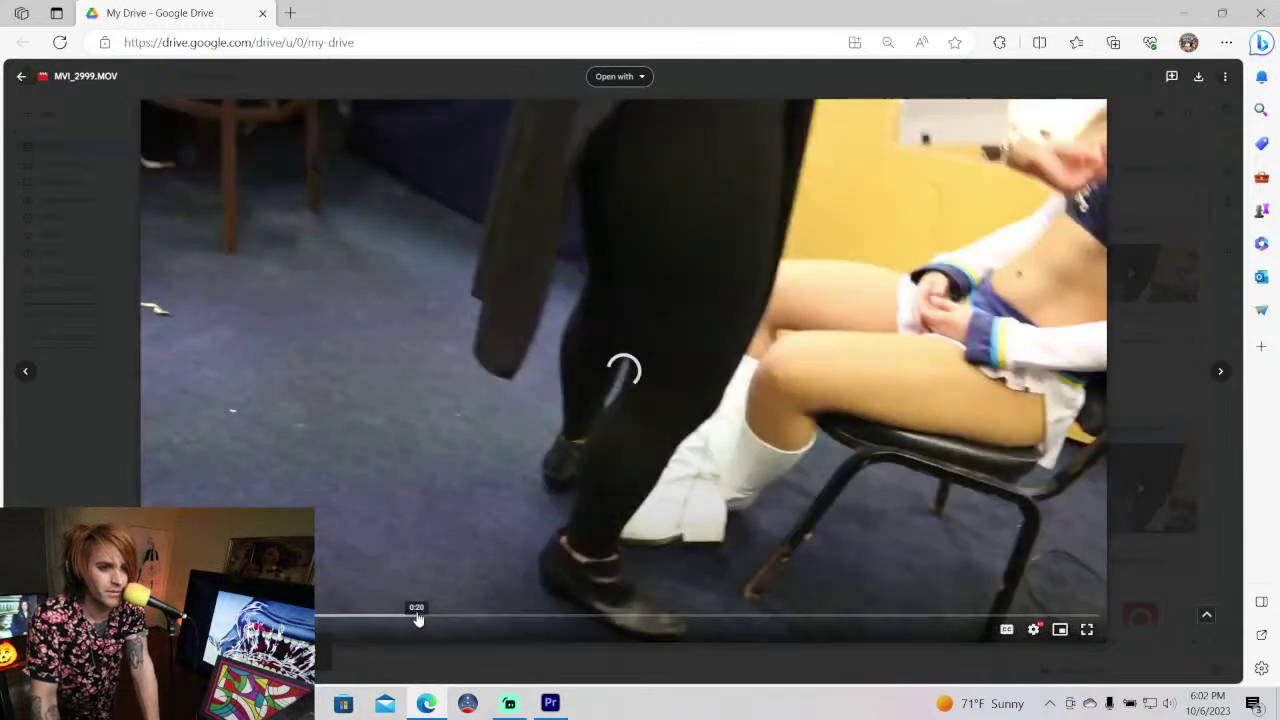
left_click(474, 616)
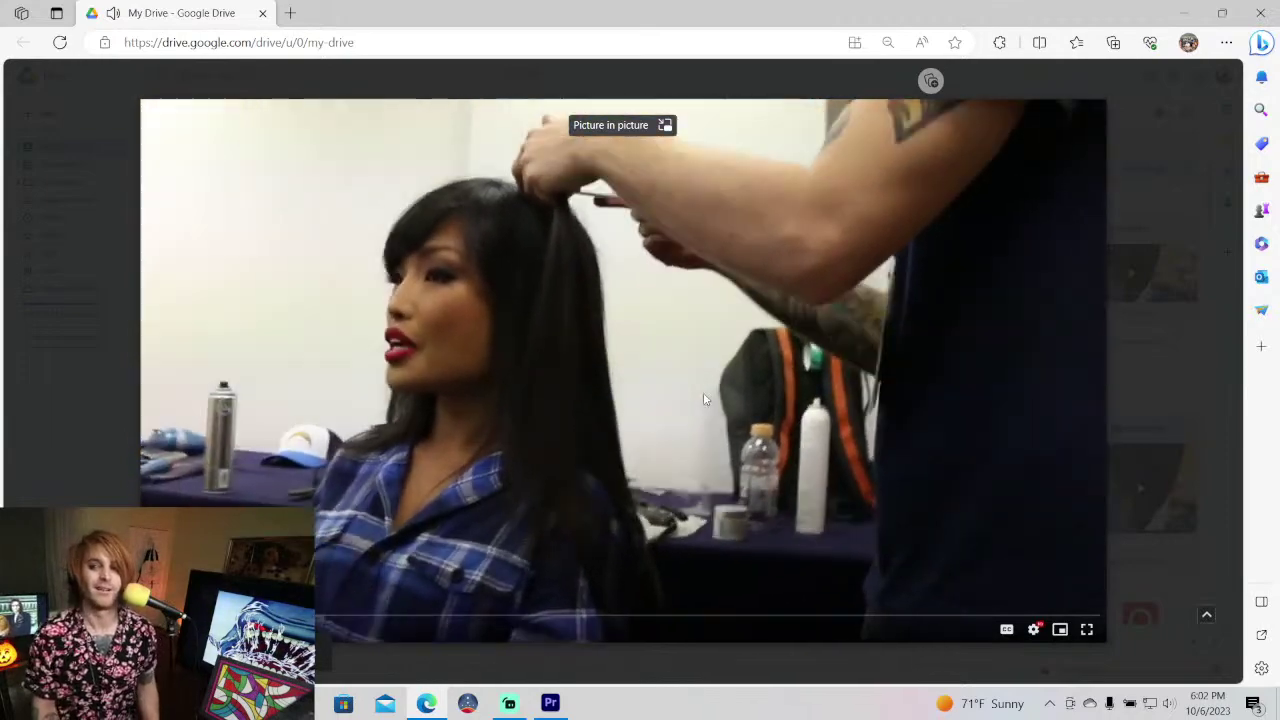
- Pause and resume the video, then pause it and close the preview
left_click(703, 399)
left_click(703, 399)
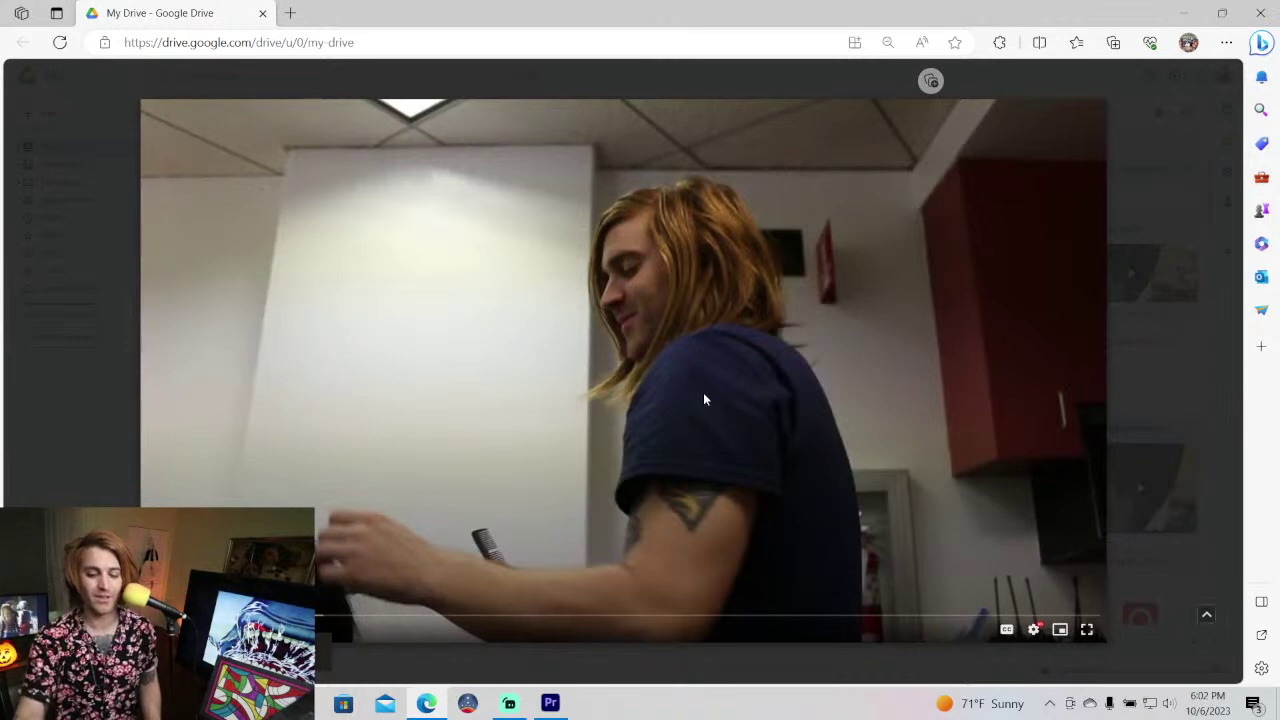
left_click(703, 392)
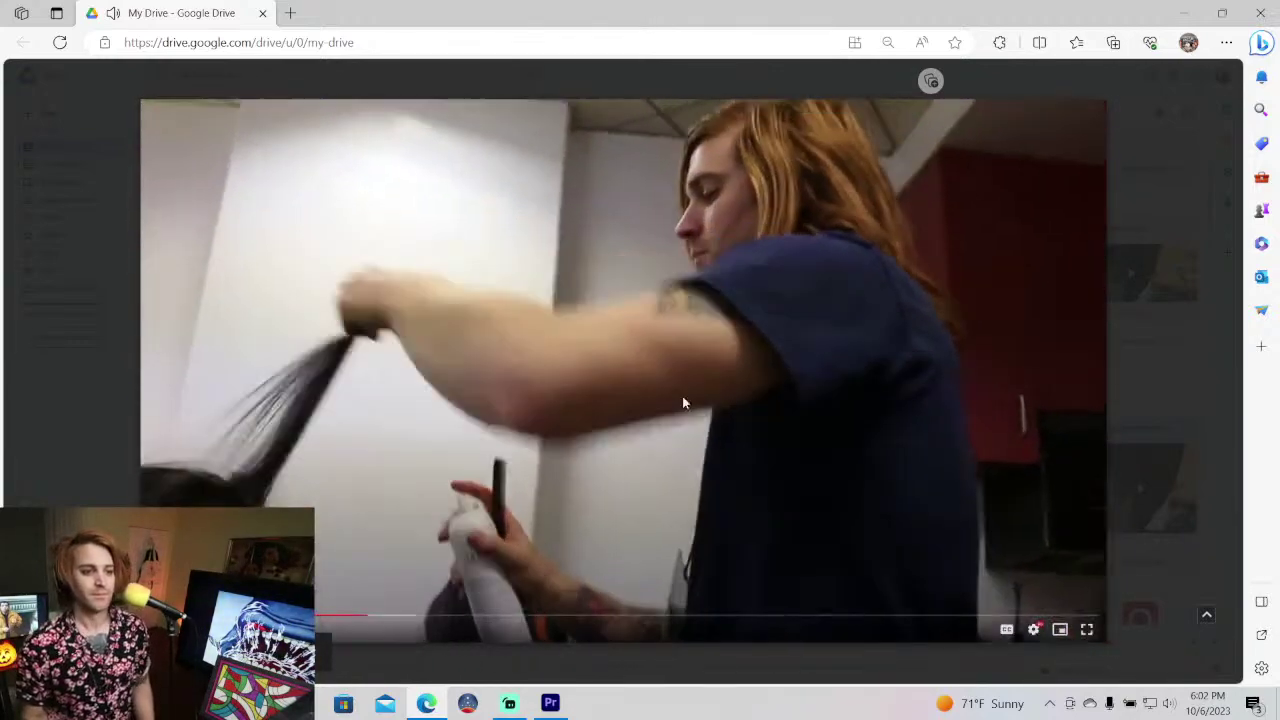
left_click(876, 622)
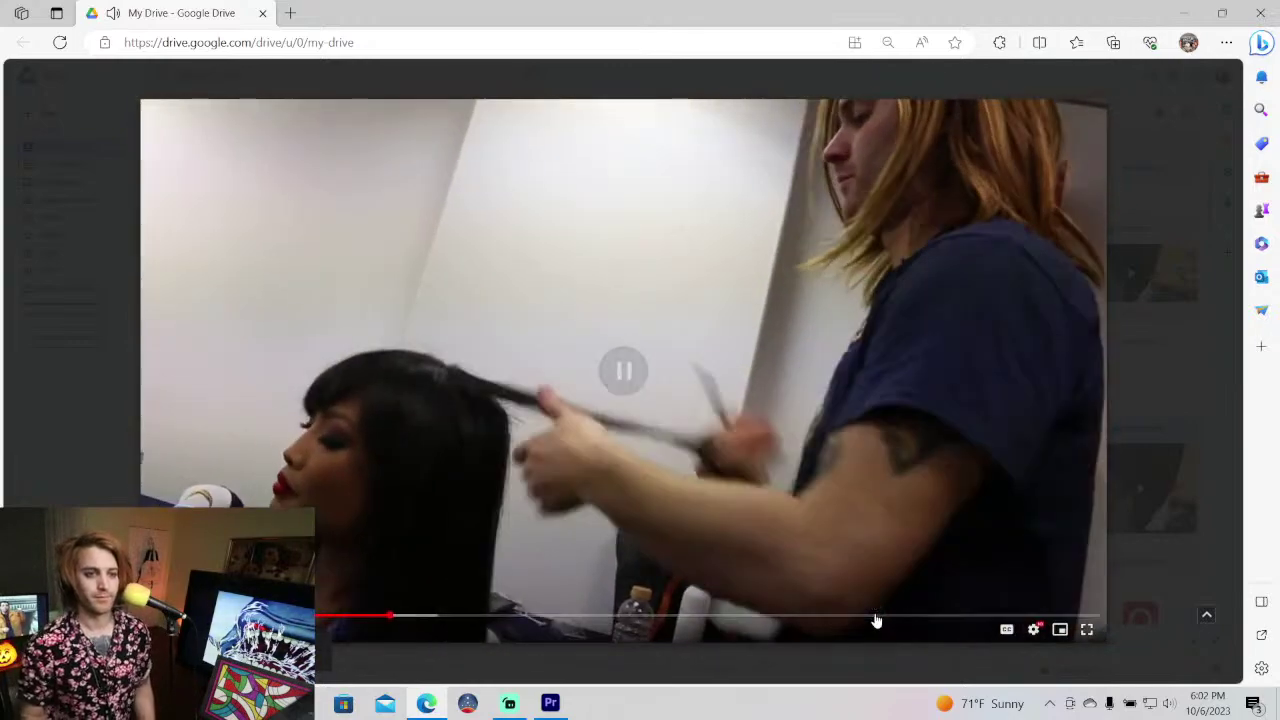
key("Escape")
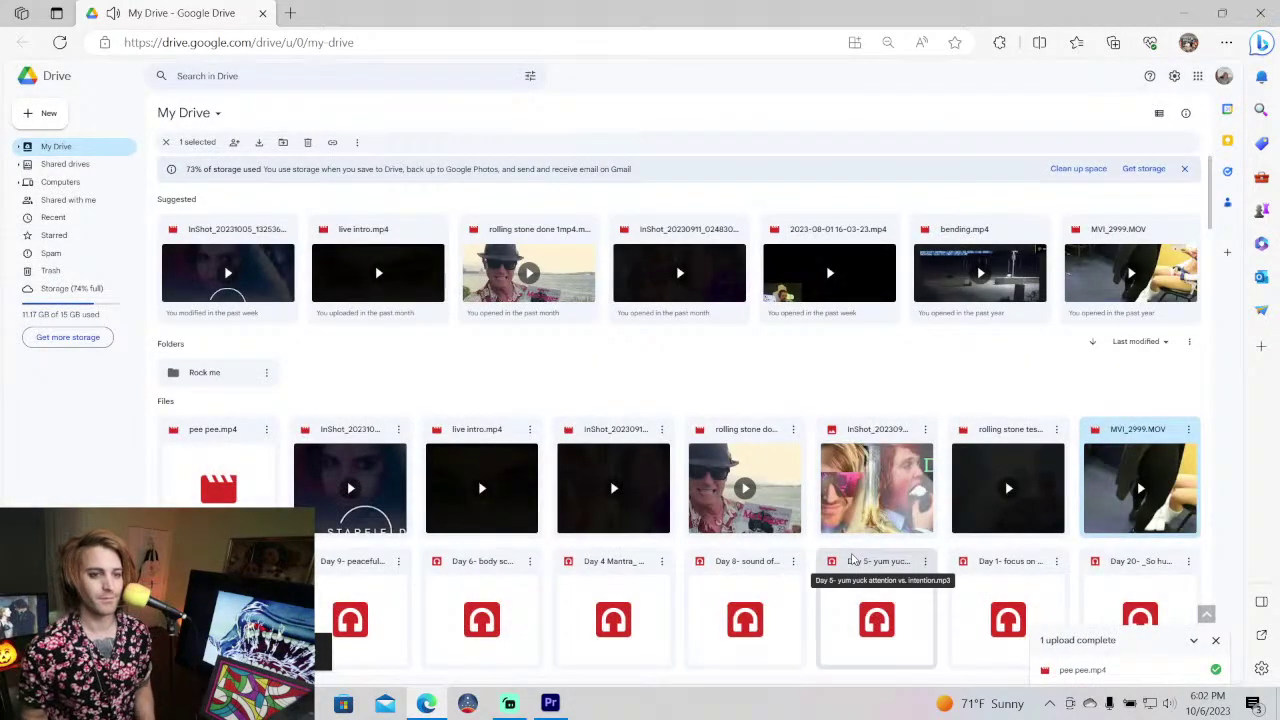
scroll(852, 560, "down", 5)
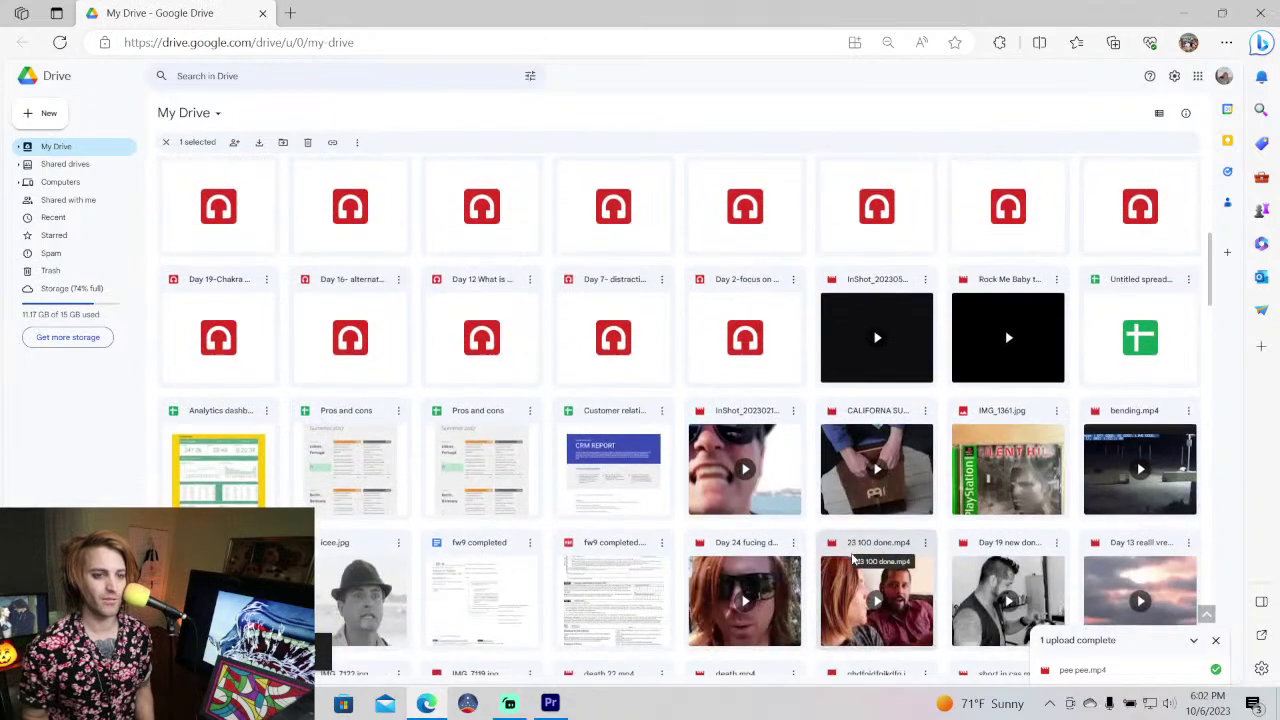
scroll(992, 523, "down", 4)
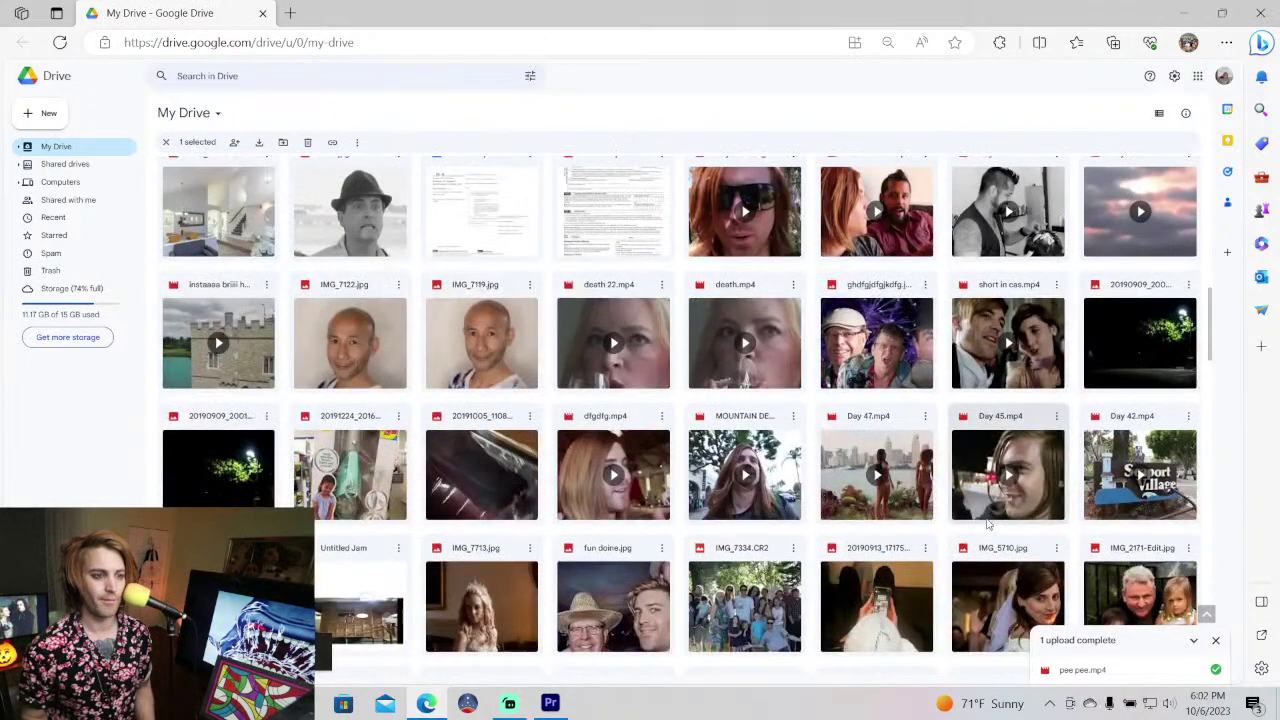
double_click(759, 230)
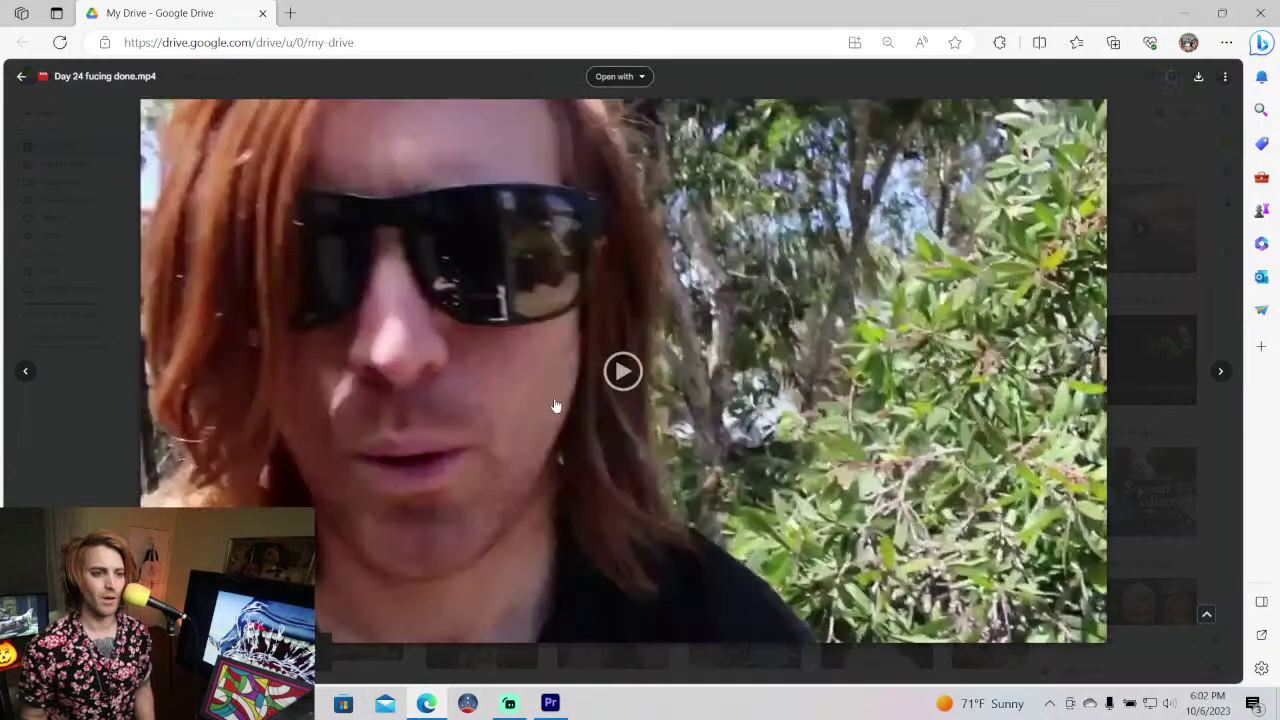
left_click(652, 367)
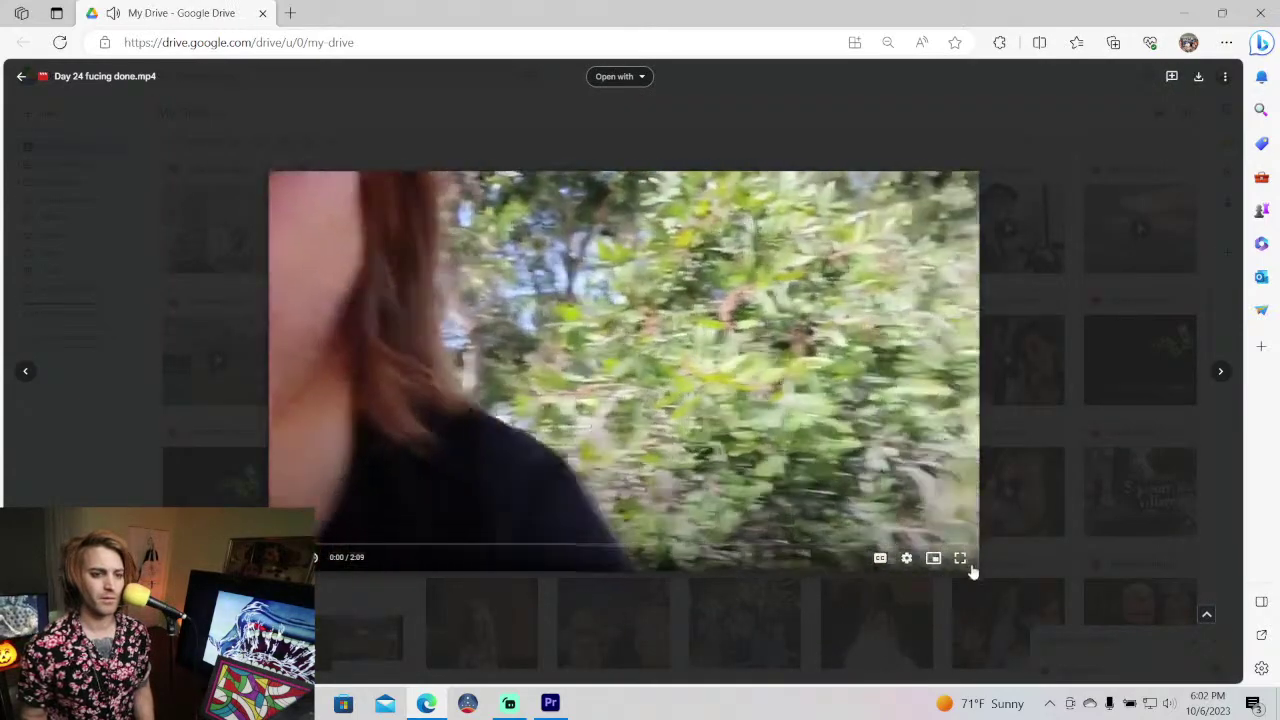
left_click(960, 558)
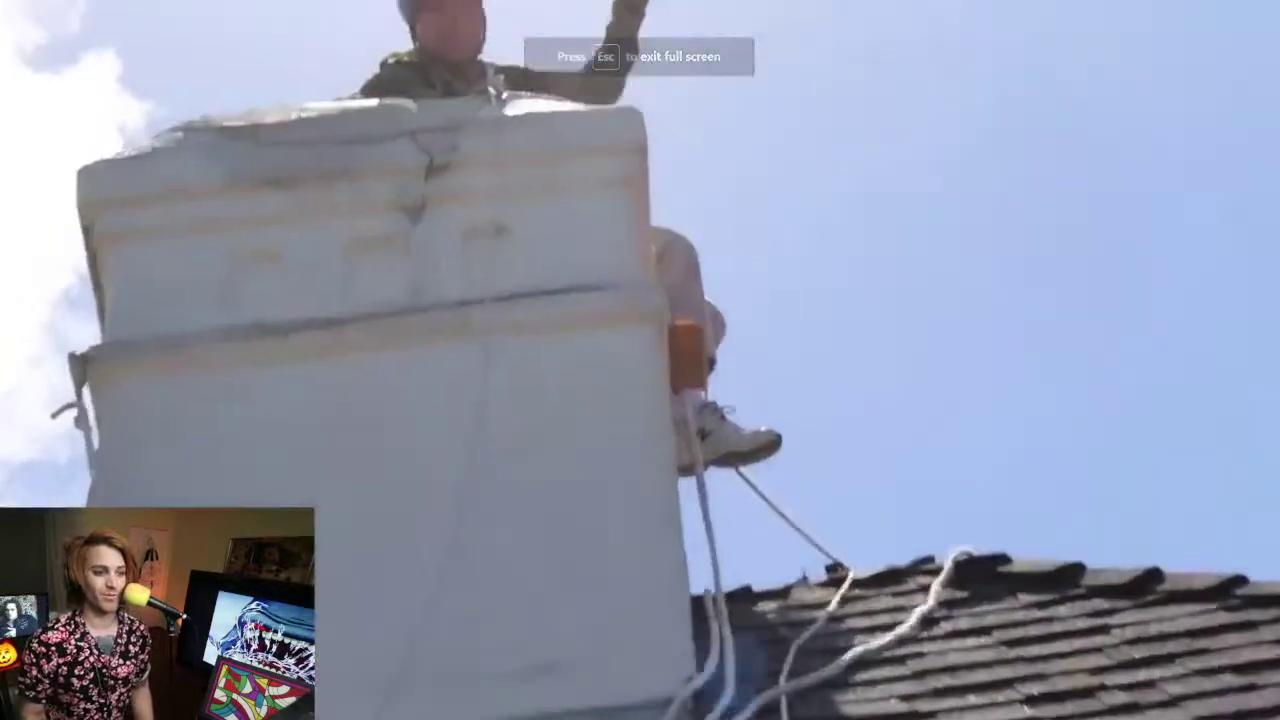
left_click(680, 497)
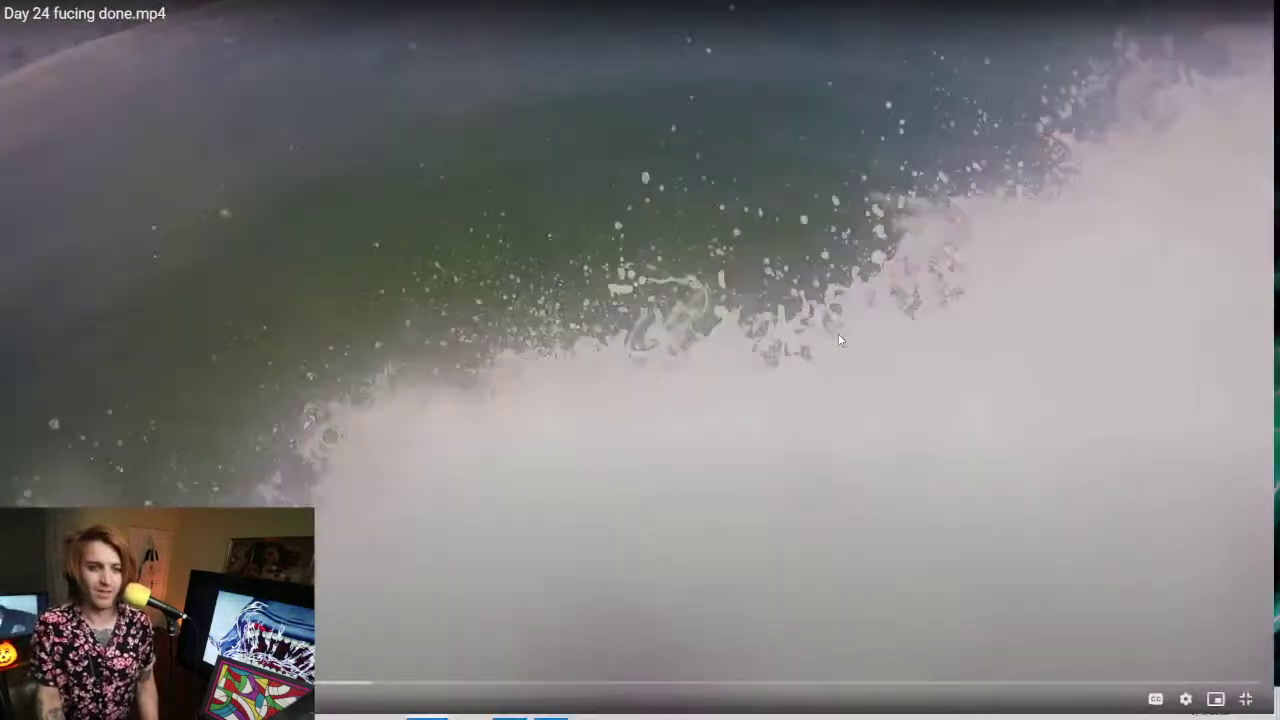
key("Escape")
left_click(1068, 250)
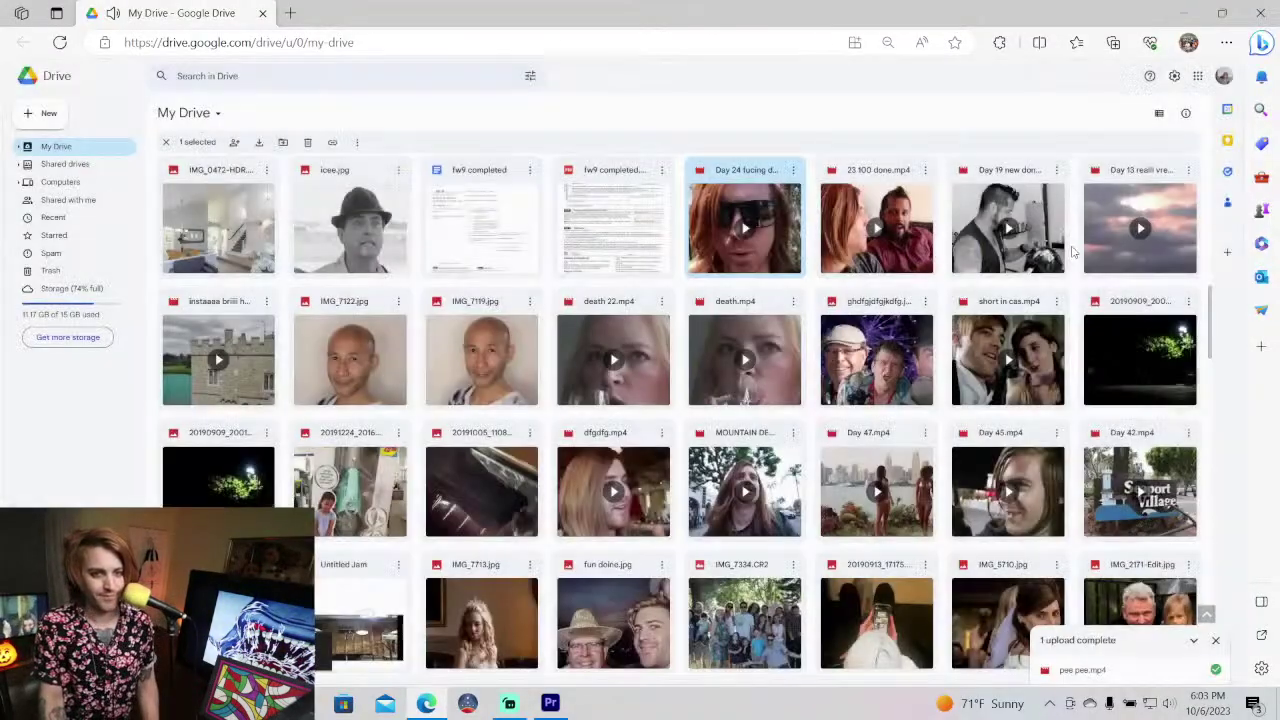
scroll(1065, 255, "down", 5)
scroll(1065, 255, "down", 5)
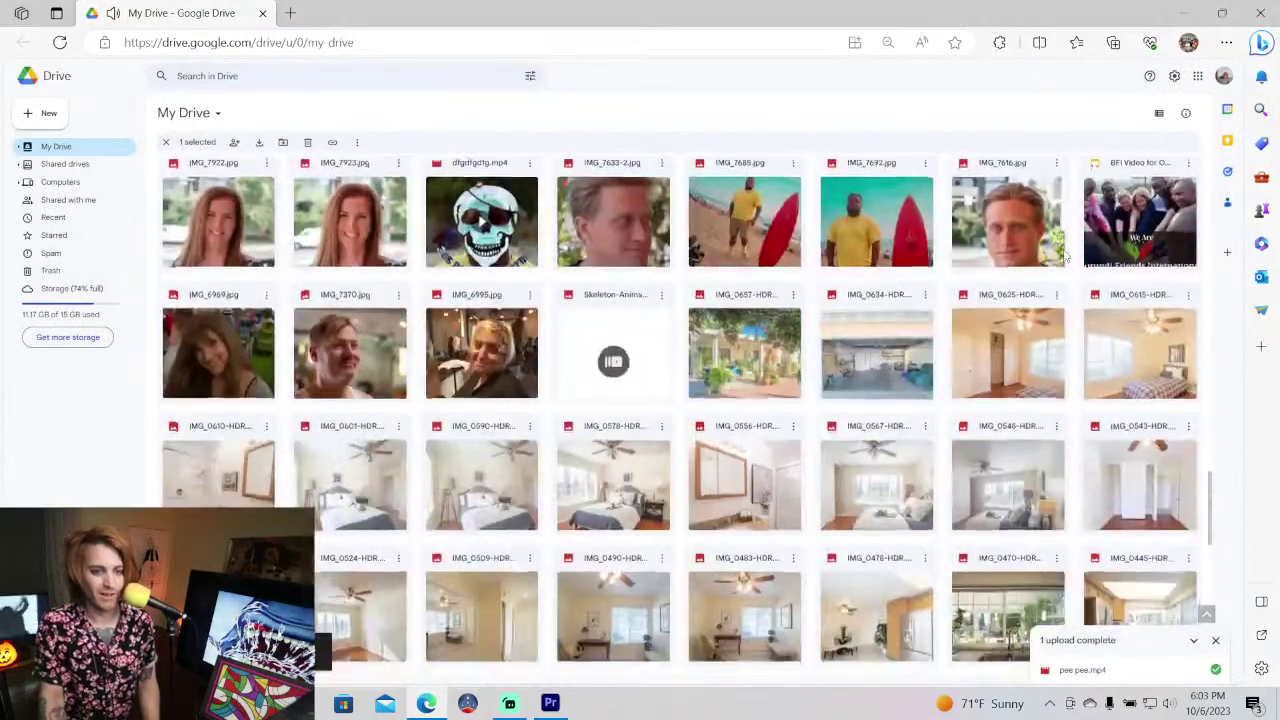
scroll(1065, 255, "down", 5)
scroll(1066, 258, "down", 5)
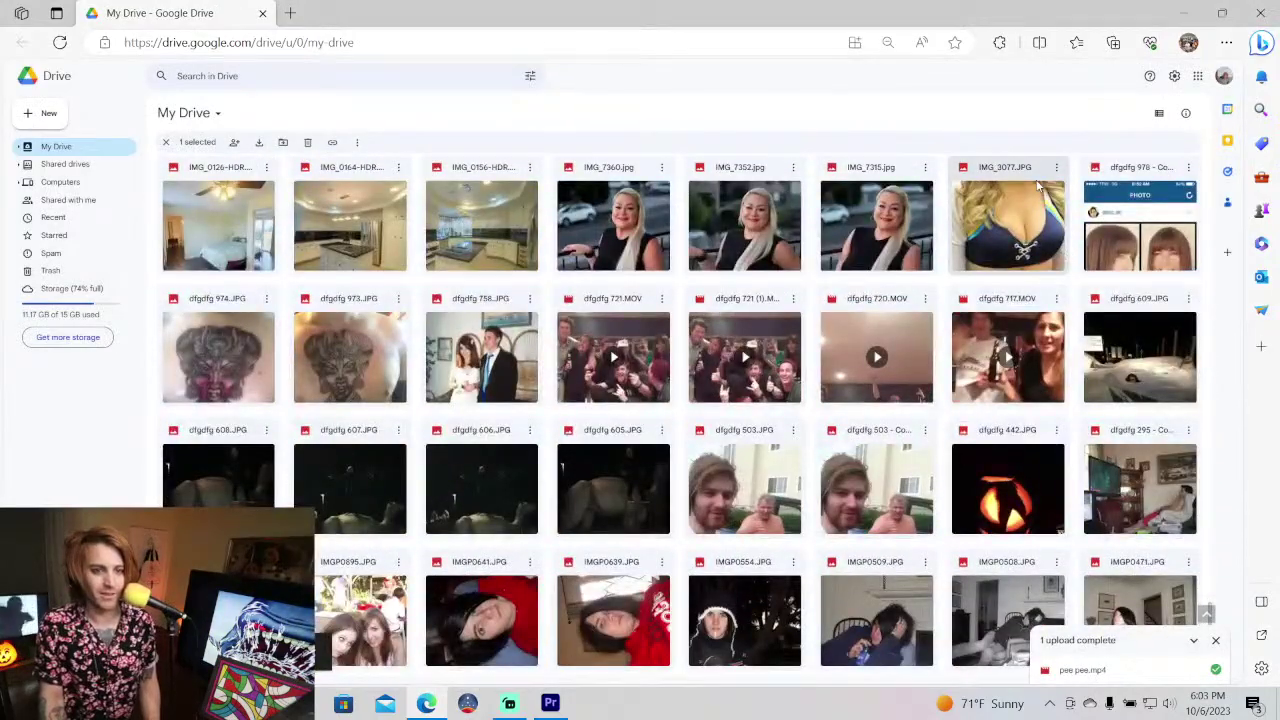
double_click(1038, 190)
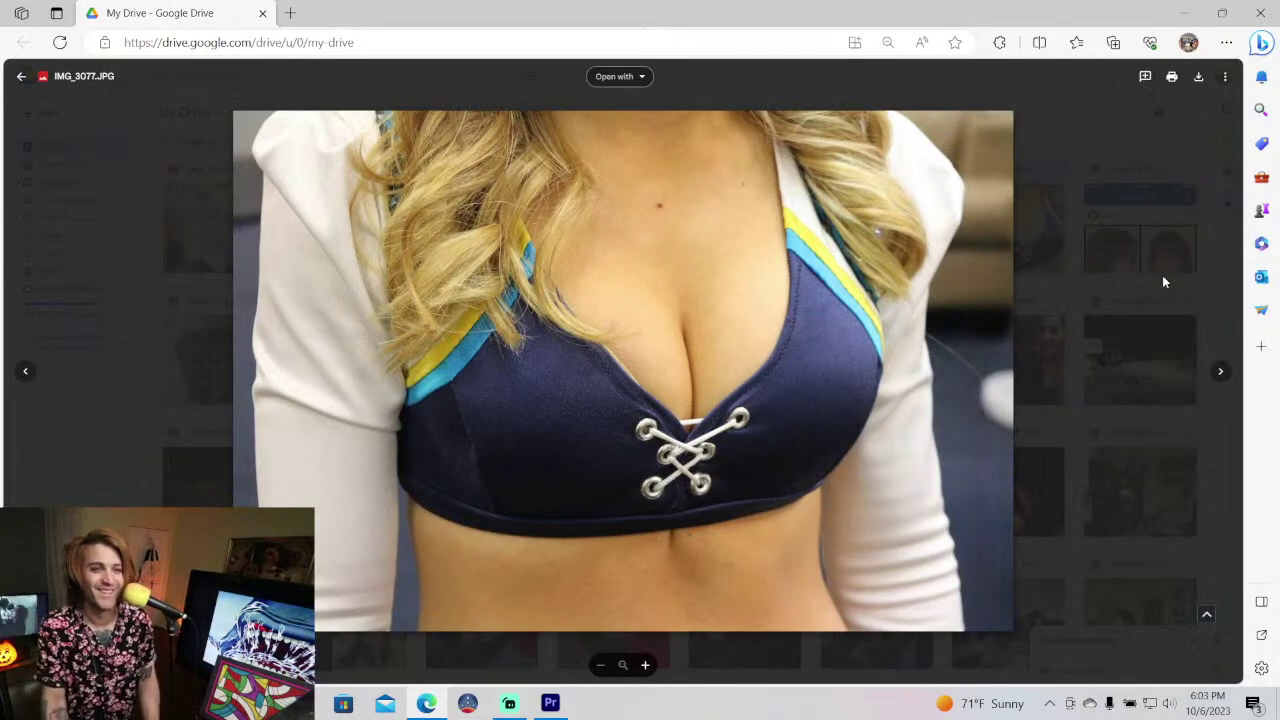
left_click(690, 486)
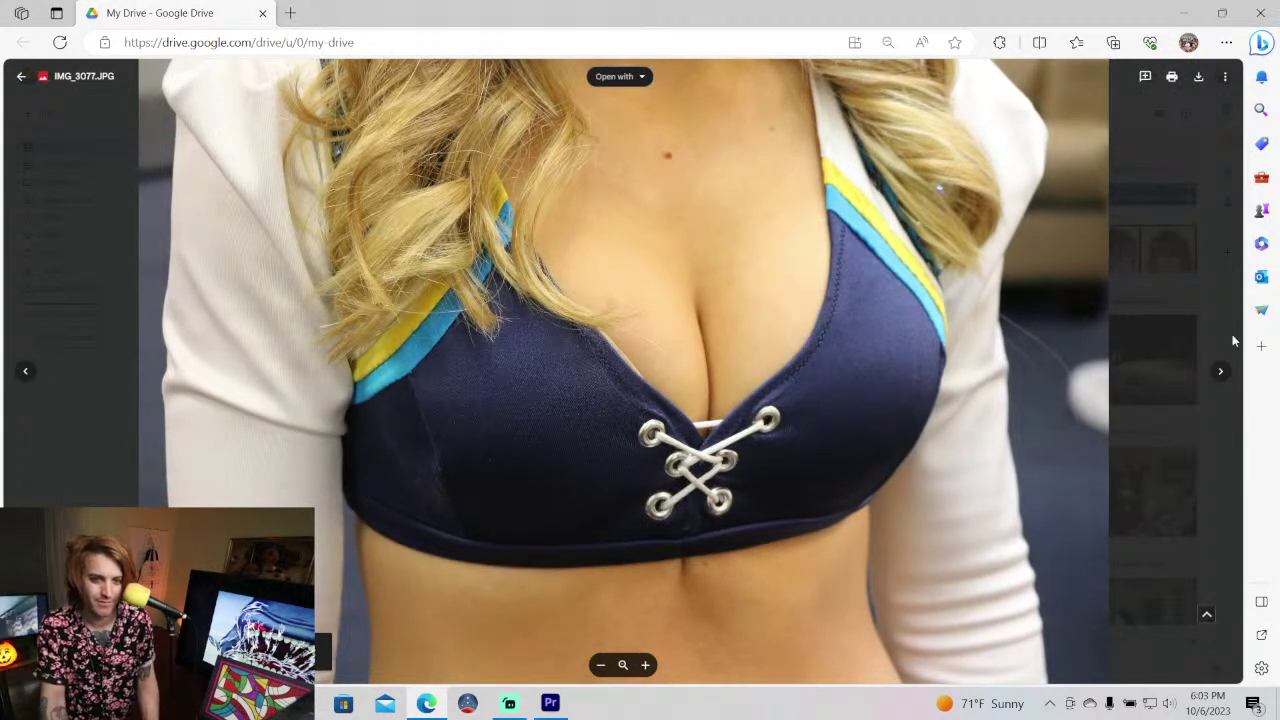
key("Escape")
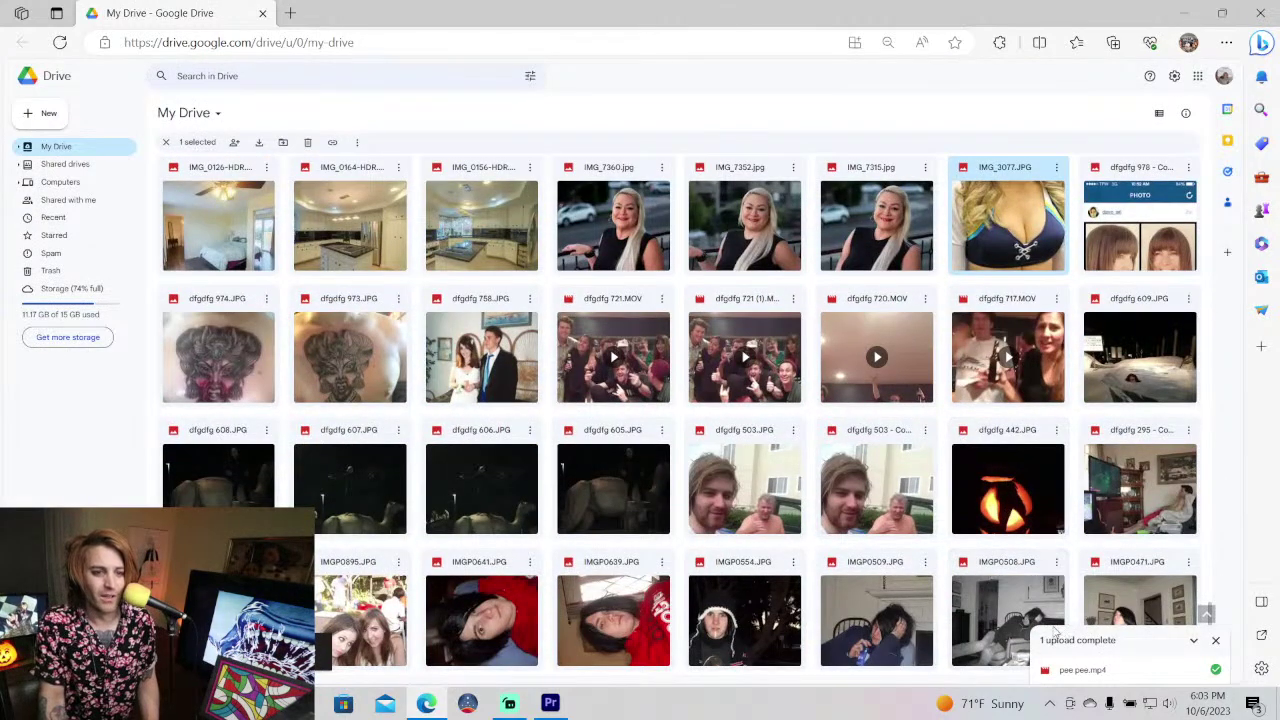
- Preview the IMGP0471.JPG and IMGP0641.JPG photos, closing each afterward
double_click(1152, 614)
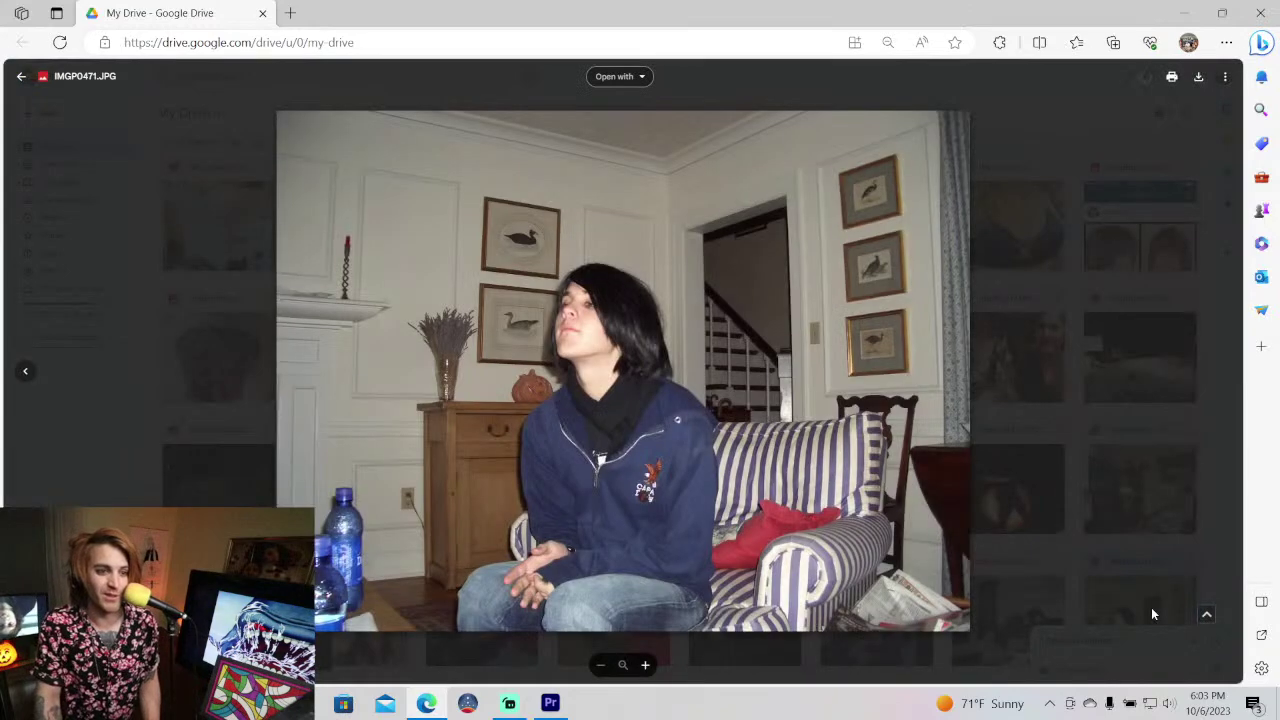
key("Left")
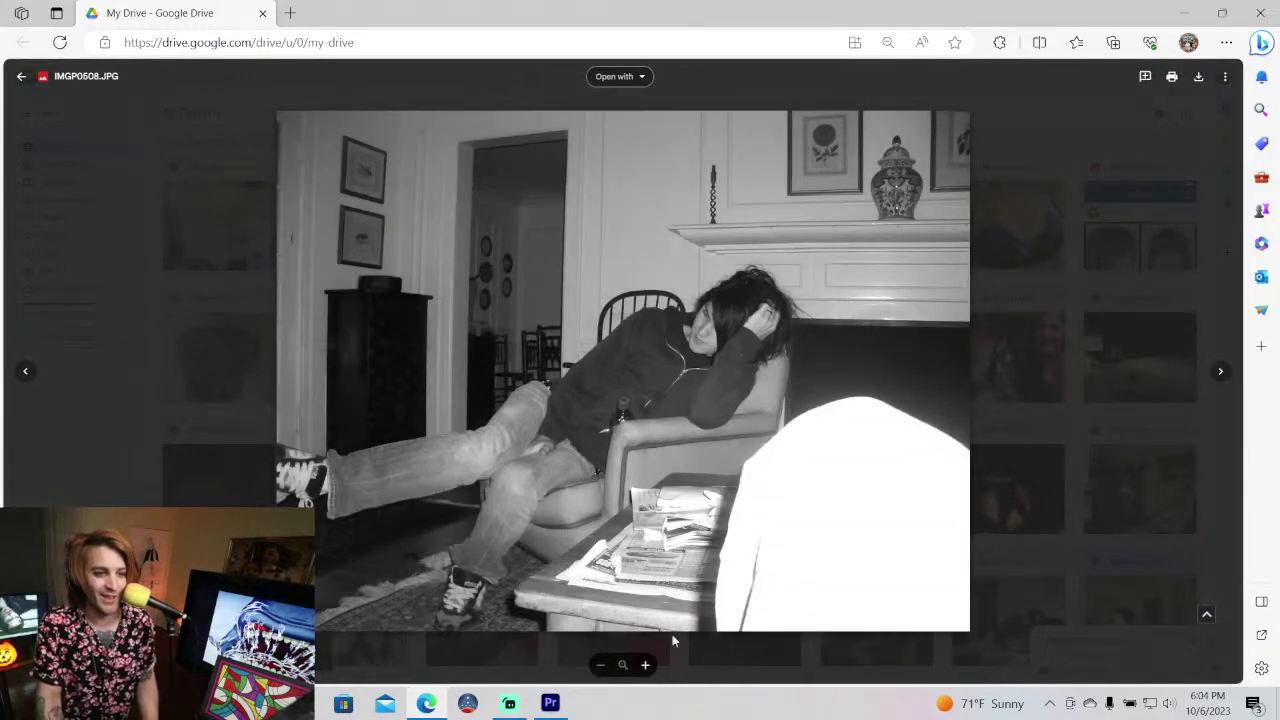
left_click(1067, 467)
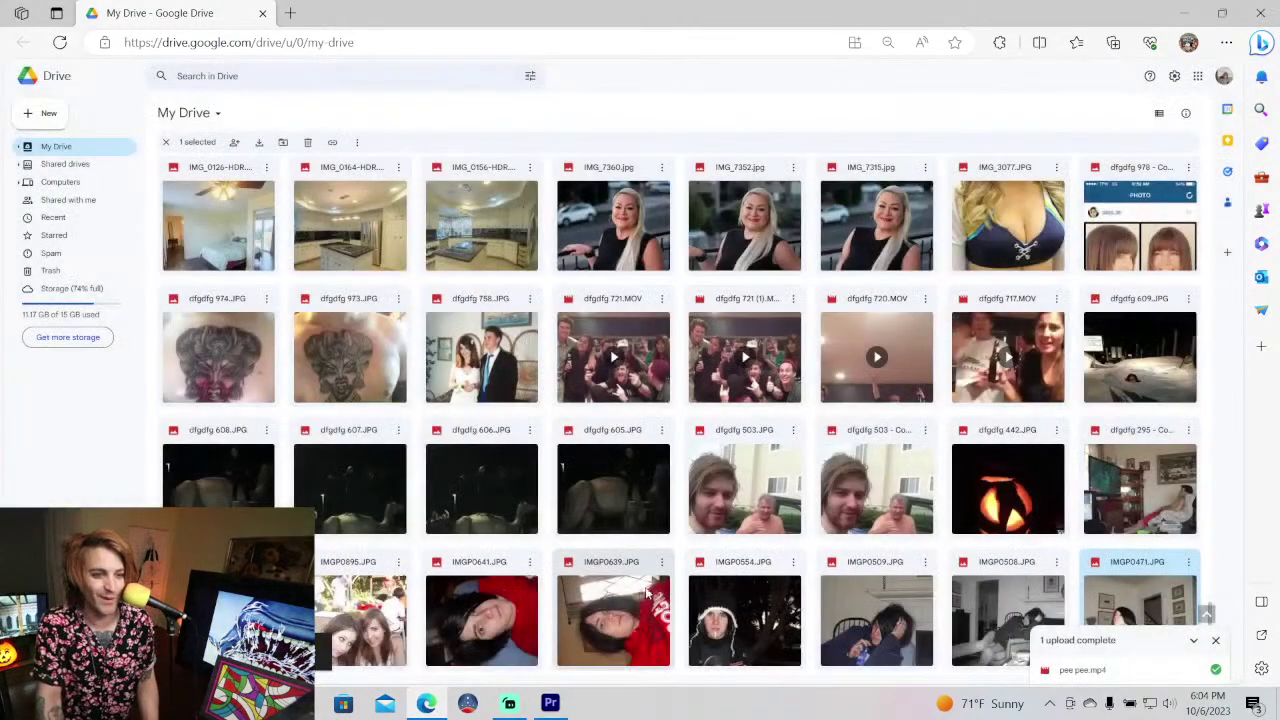
double_click(520, 618)
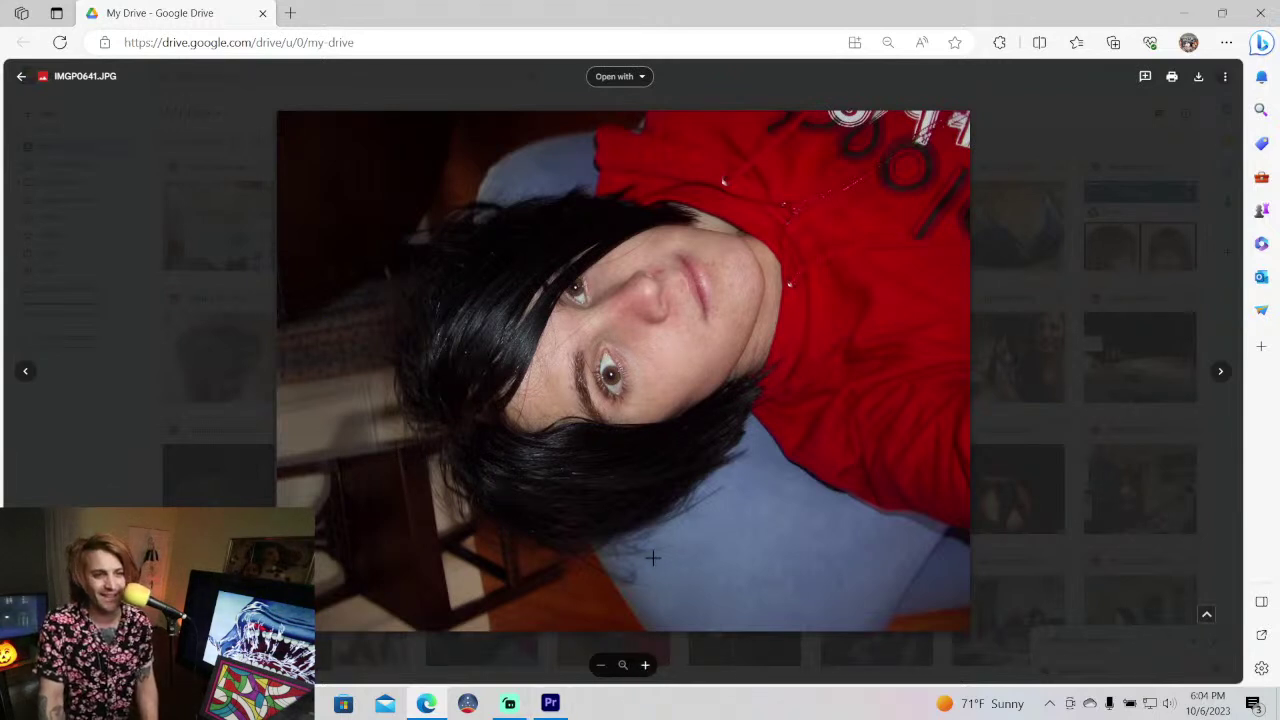
scroll(621, 500, "down", 3, "ctrl")
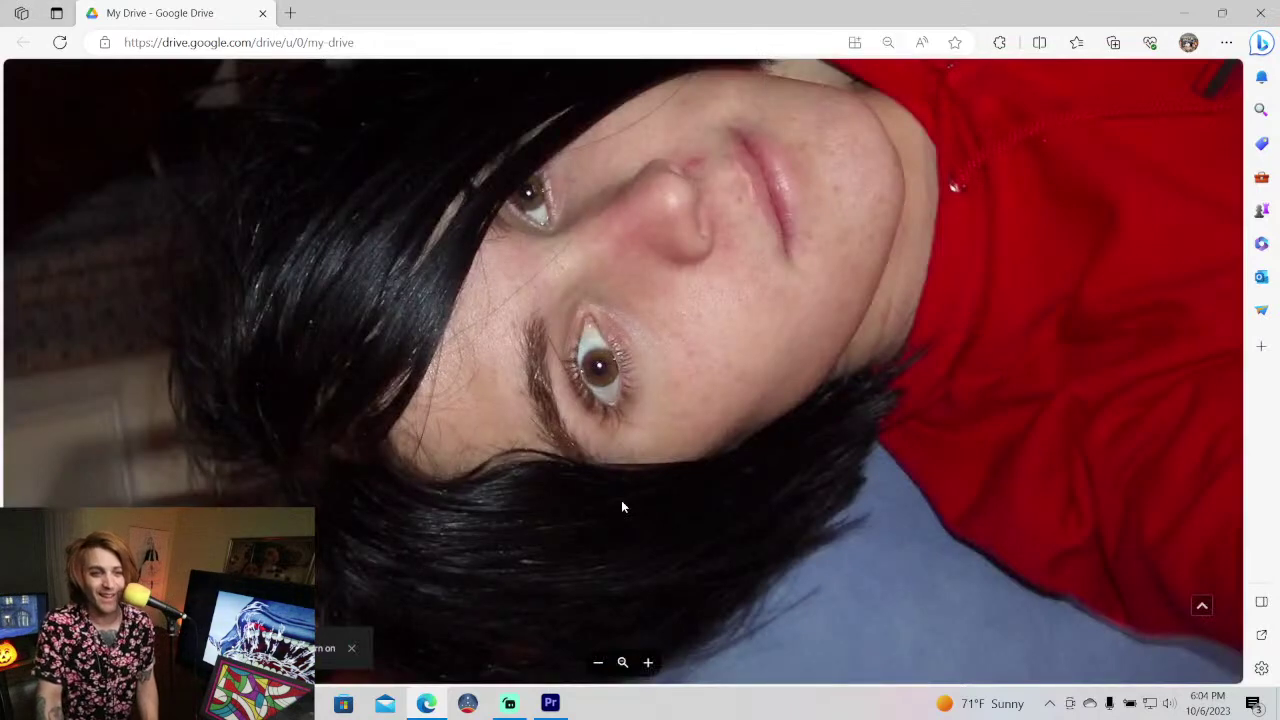
scroll(621, 507, "down", 3, "ctrl")
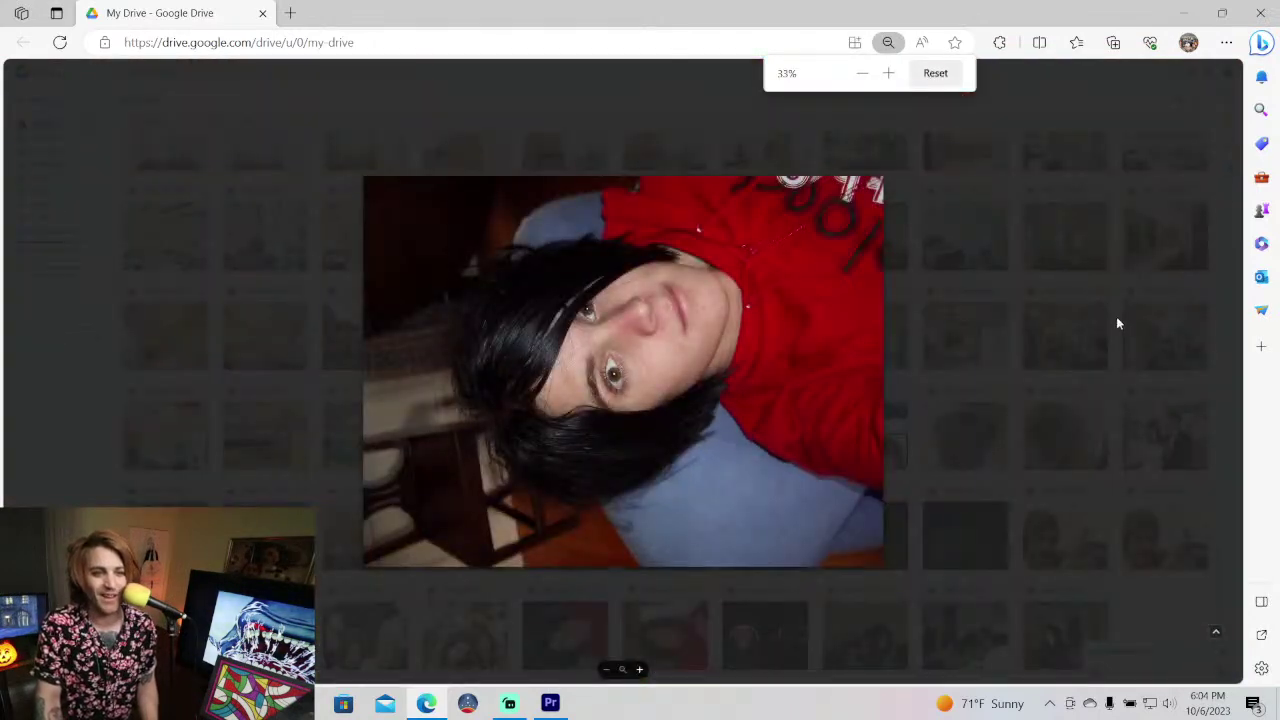
left_click(1116, 316)
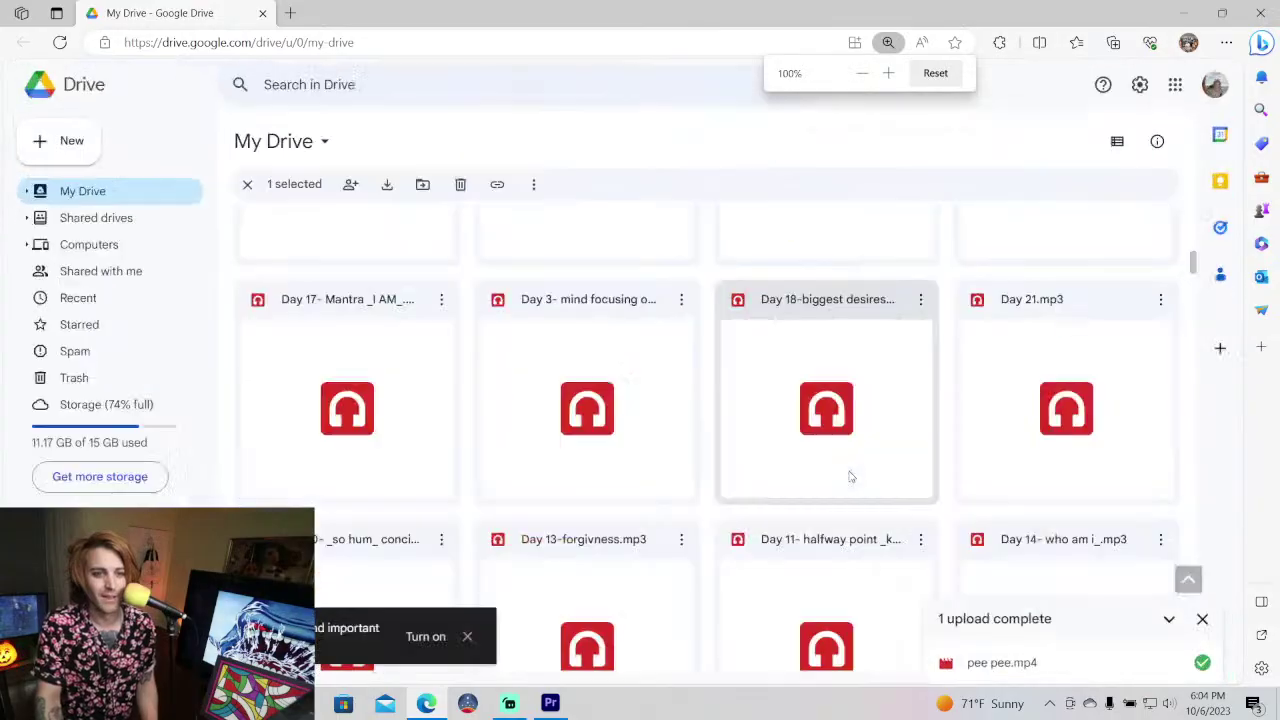
- Scroll past the IMGP files and back up to the dfgdfg 503 row
scroll(849, 478, "up", 10)
scroll(849, 478, "down", 5)
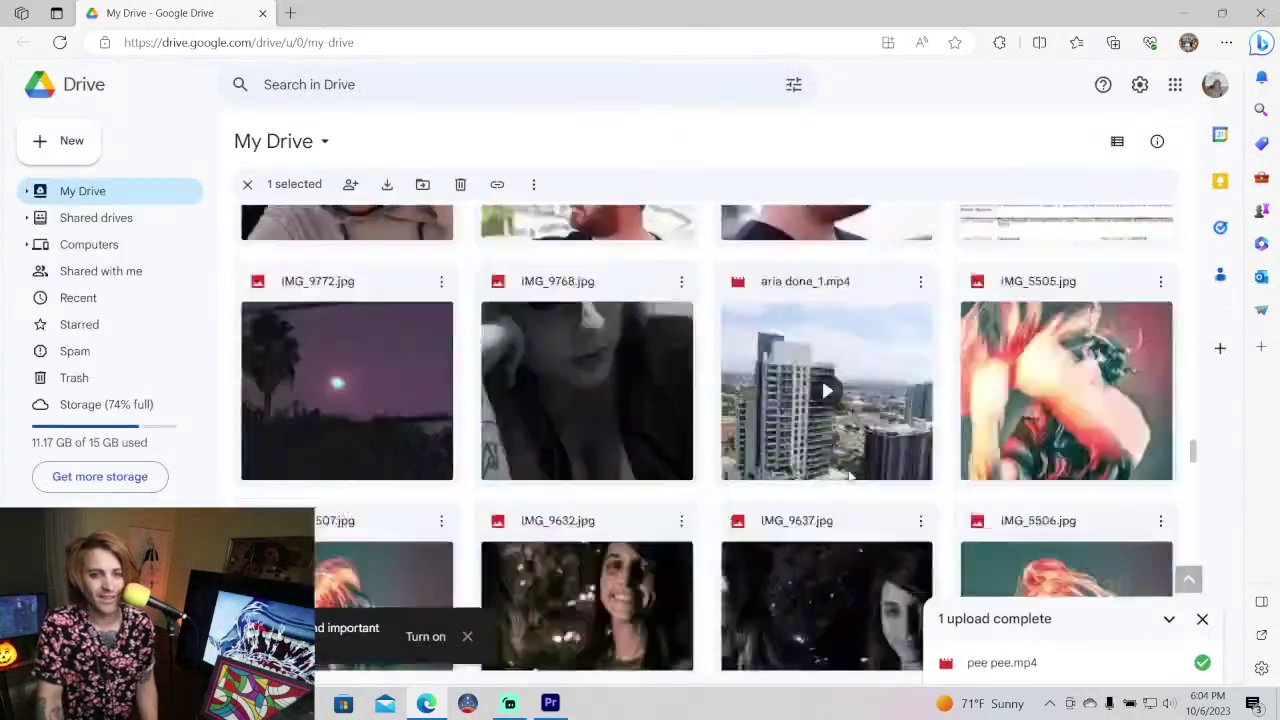
scroll(849, 478, "down", 5)
scroll(849, 478, "down", 5)
scroll(851, 478, "down", 5)
scroll(849, 478, "down", 5)
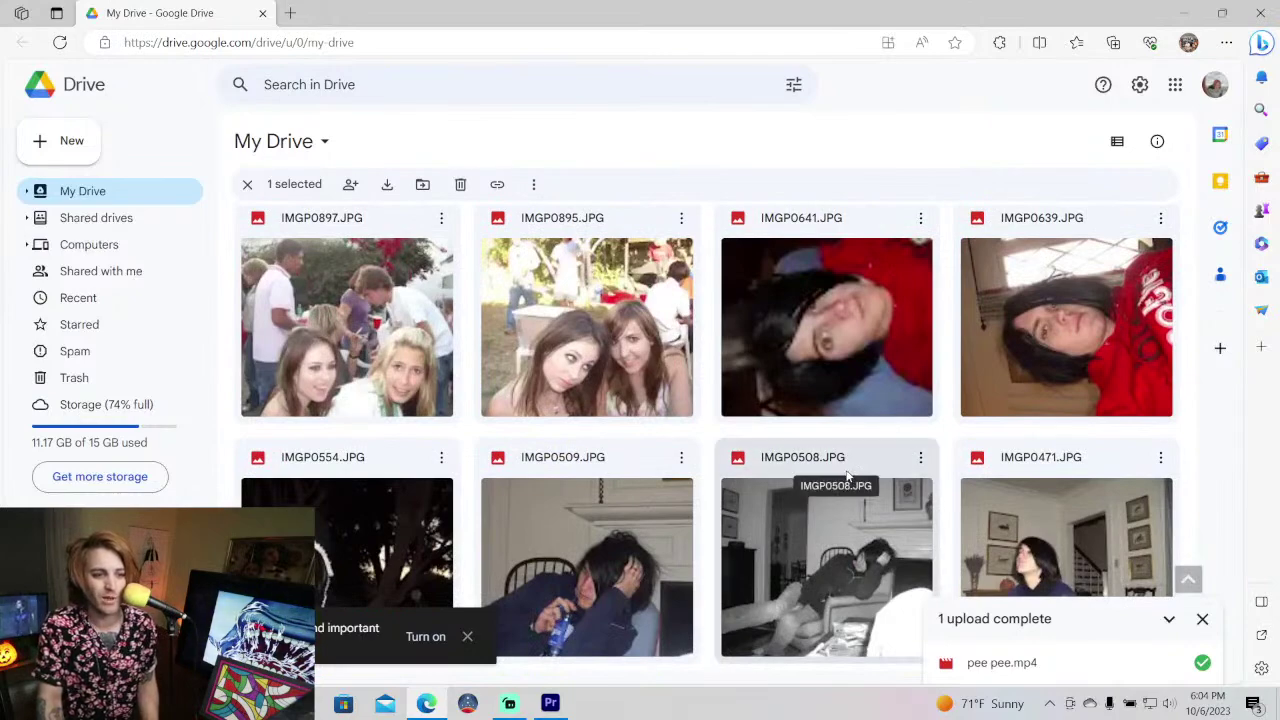
scroll(847, 477, "up", 4)
scroll(847, 477, "up", 2)
scroll(847, 477, "up", 1)
scroll(847, 477, "down", 3)
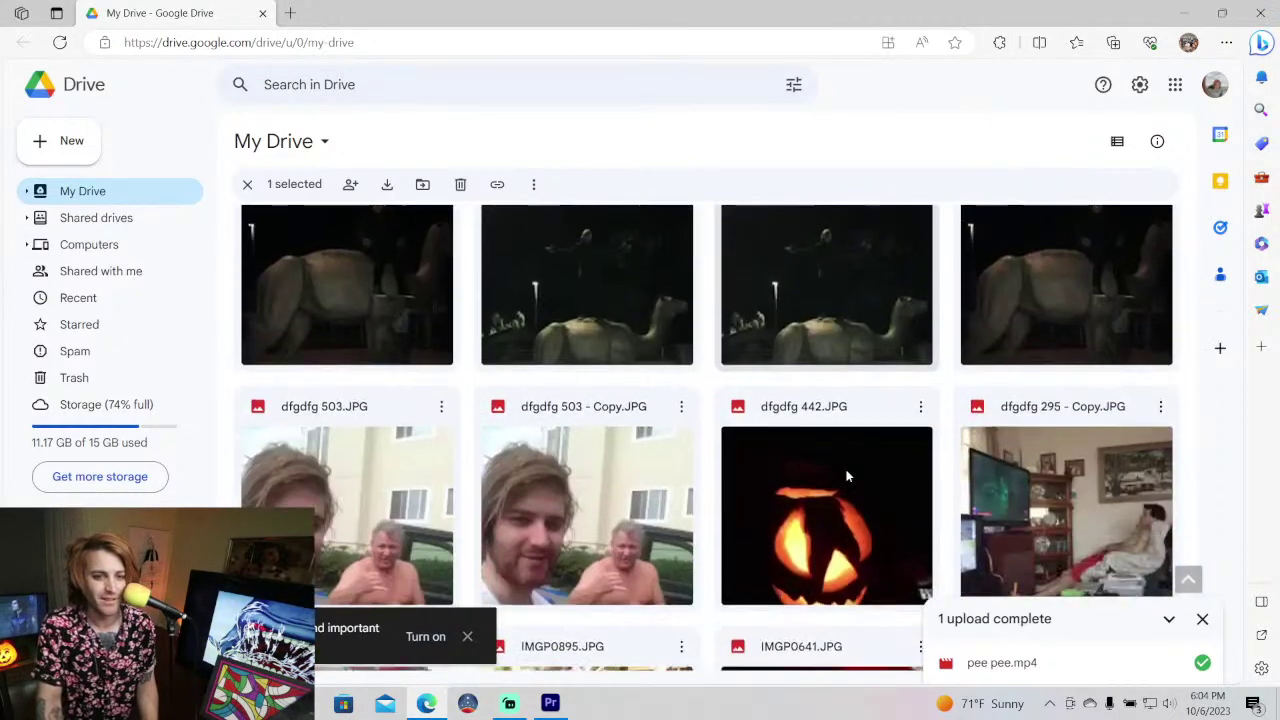
- Open dfgdfg 295 - Copy.JPG, zoom to 200% and pan to the controller and games
double_click(1066, 462)
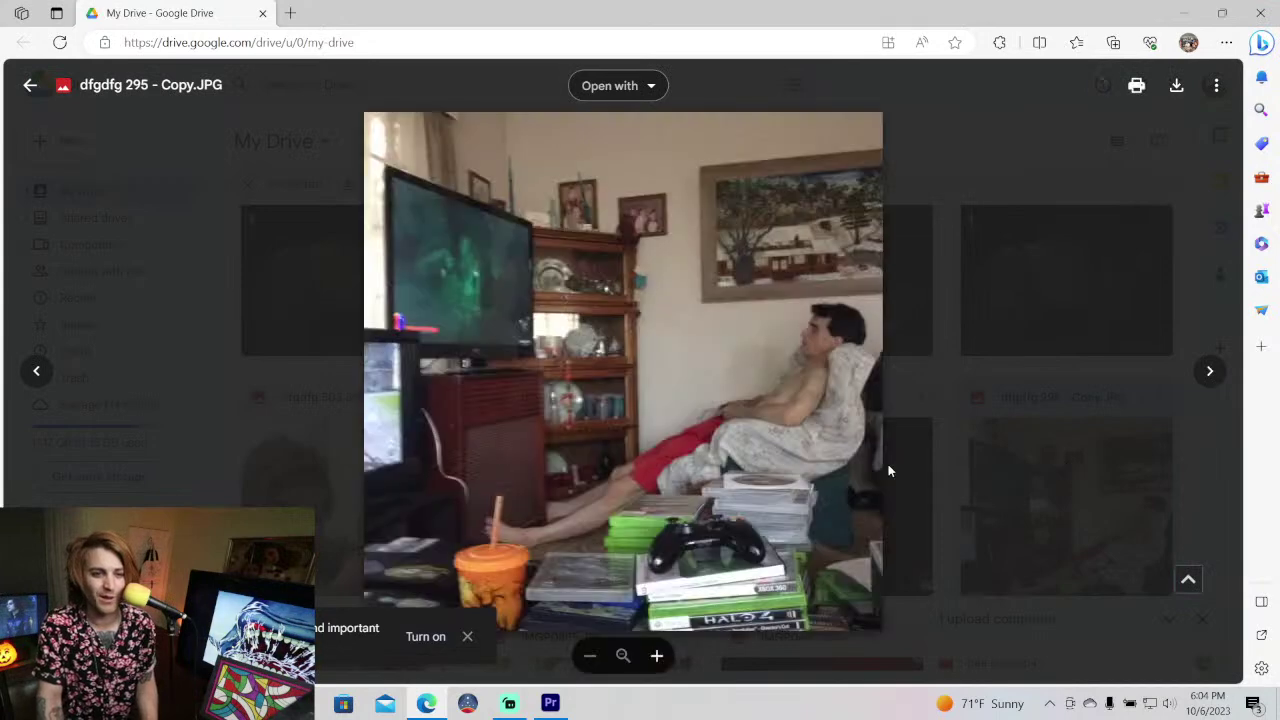
key("ctrl+plus")
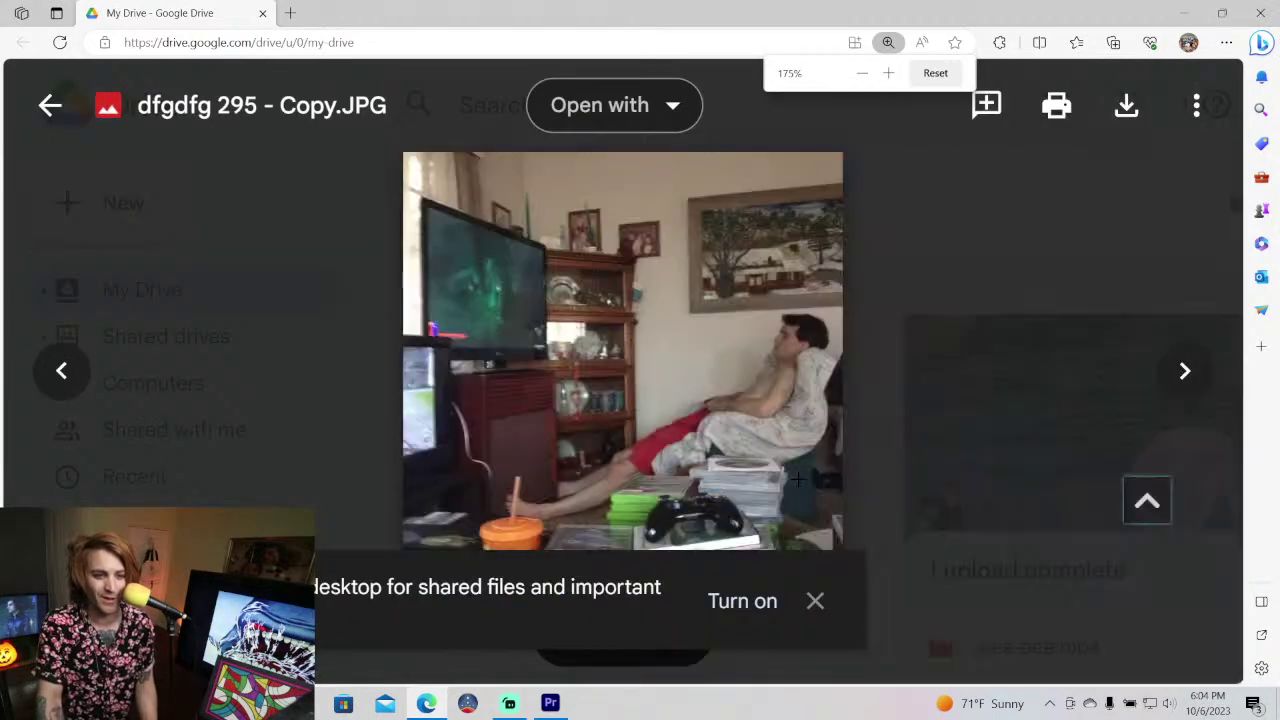
key("ctrl+plus")
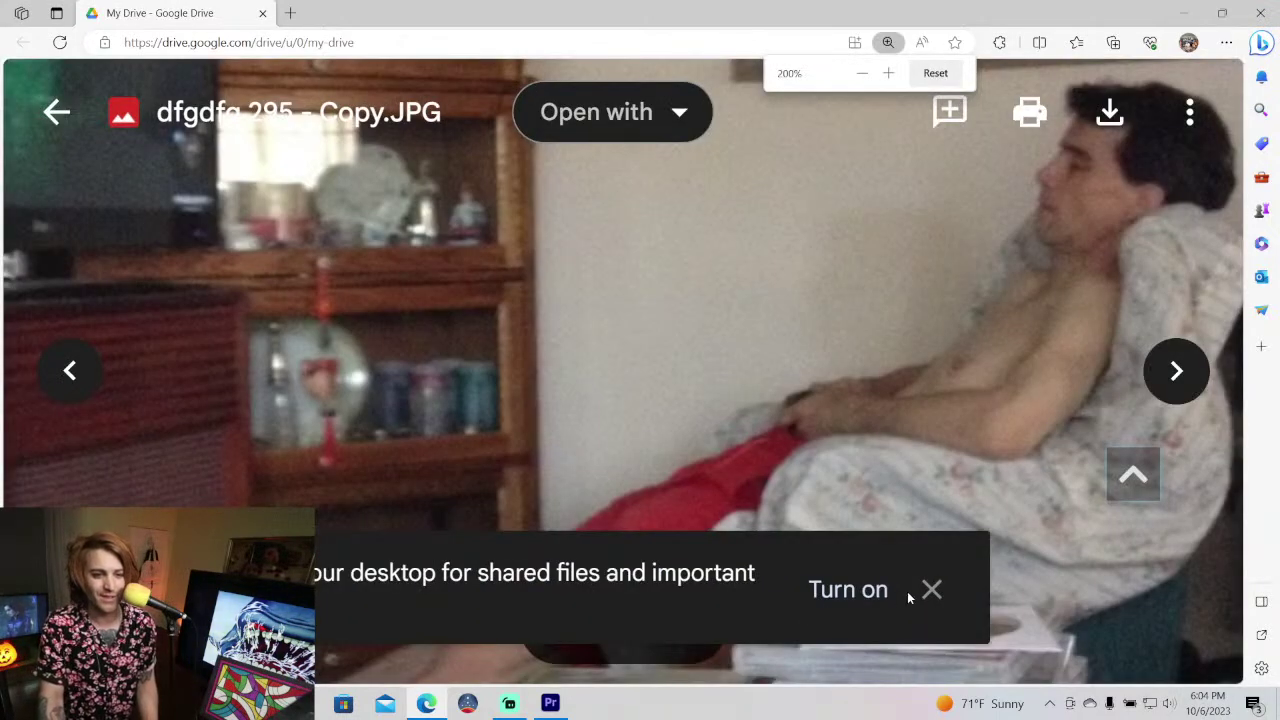
left_click(930, 590)
left_click_drag(886, 579, 883, 179)
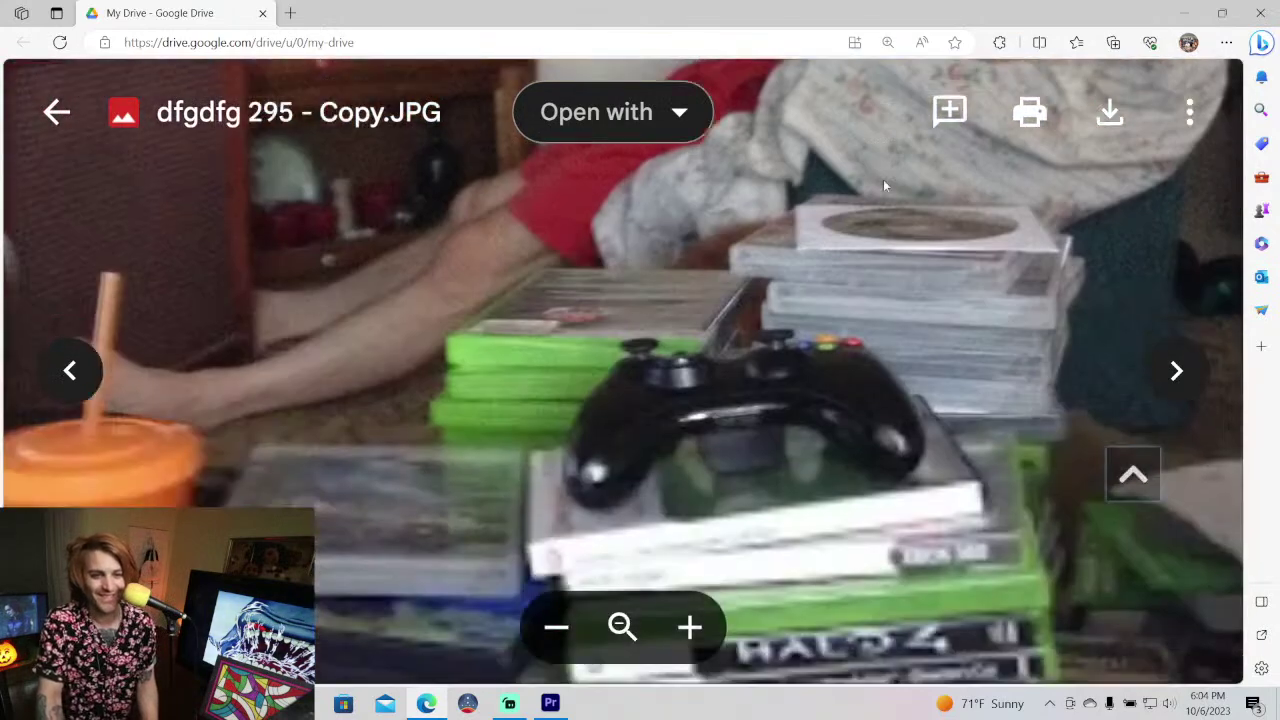
left_click(679, 112)
left_click(309, 237)
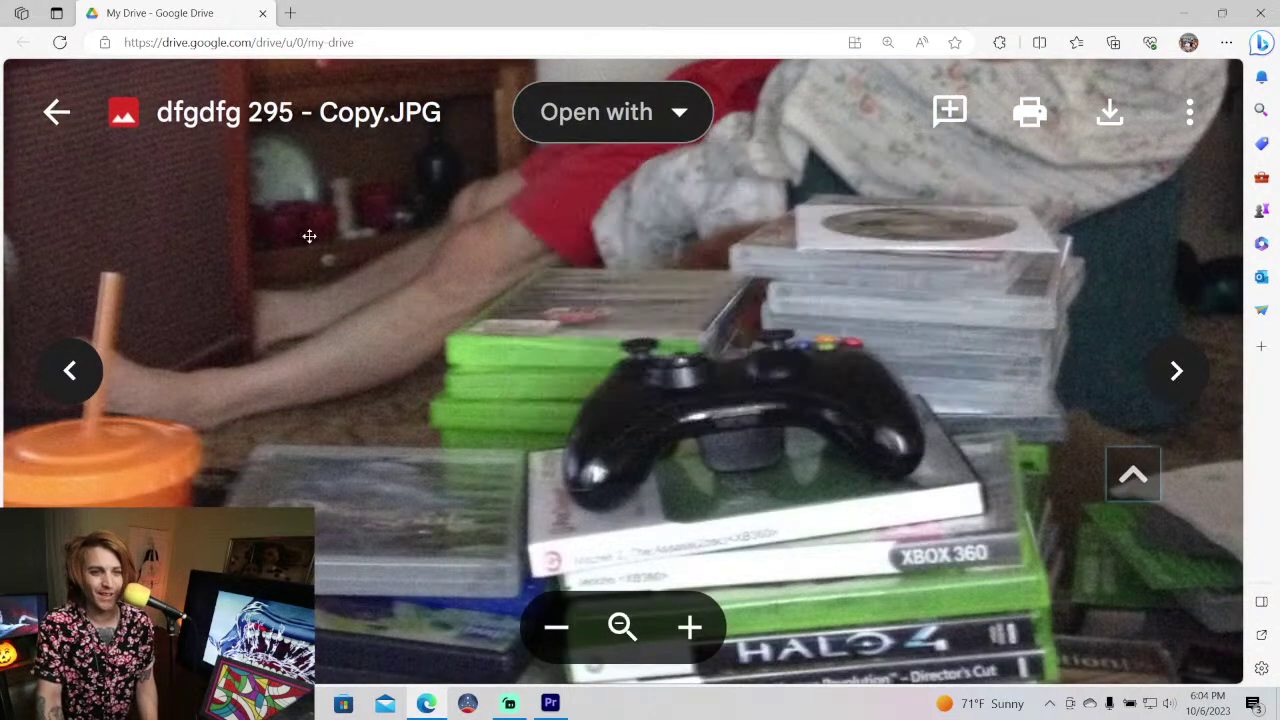
scroll(414, 280, "up", 2)
scroll(472, 315, "down", 2)
- Zoom out to 150% to view the man's head, then reset zoom to 100%
key("ctrl+minus")
key("ctrl+minus")
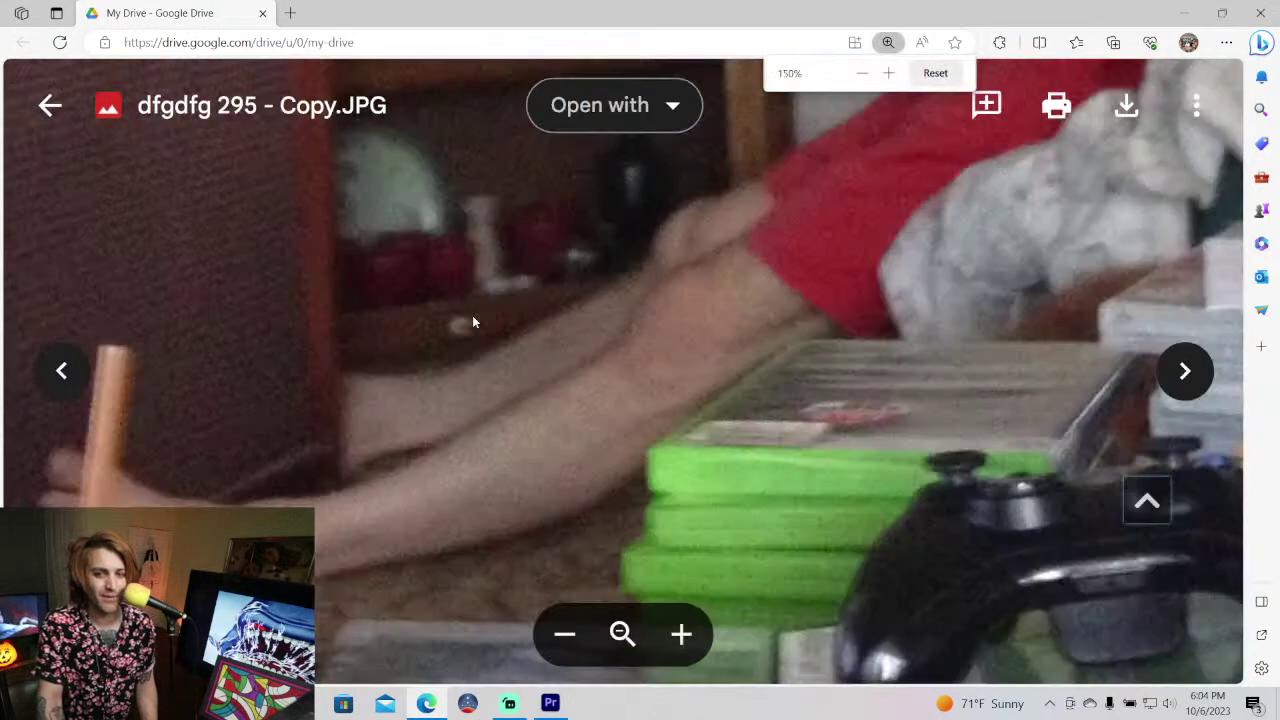
key("ctrl+minus")
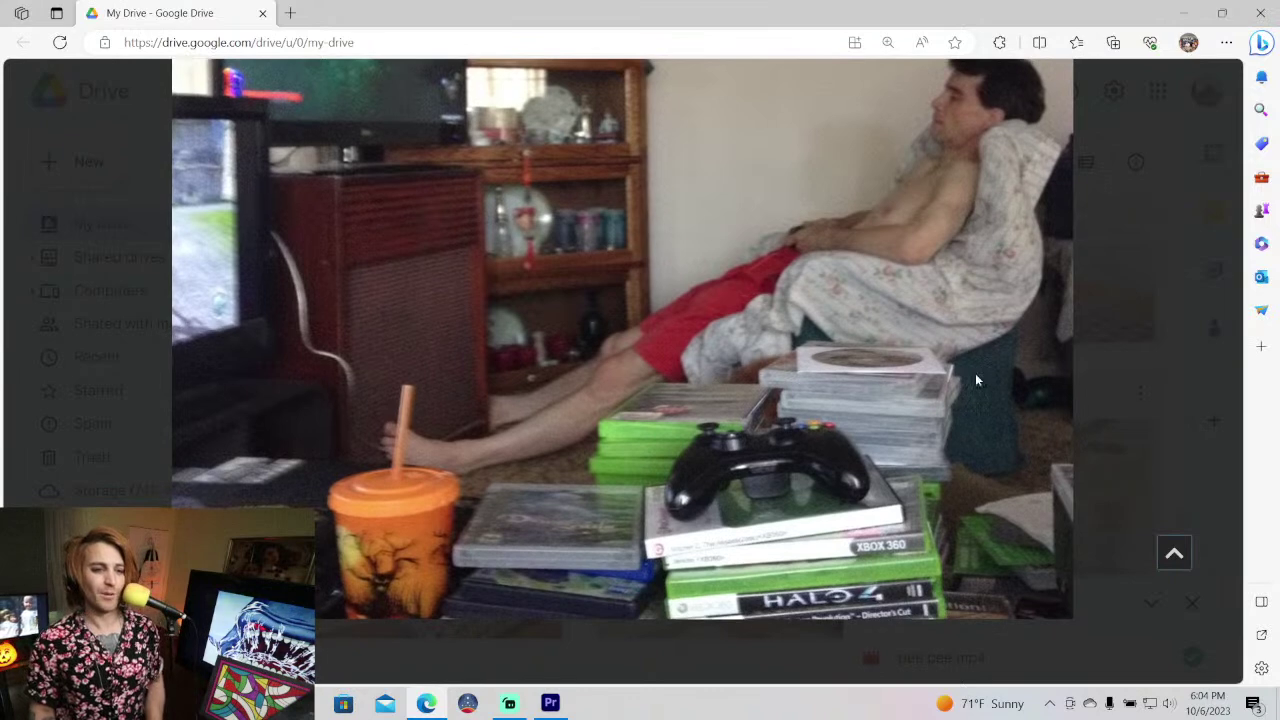
mouse_move(800, 366)
left_mouse_down()
mouse_move(806, 437)
mouse_move(848, 247)
left_mouse_up()
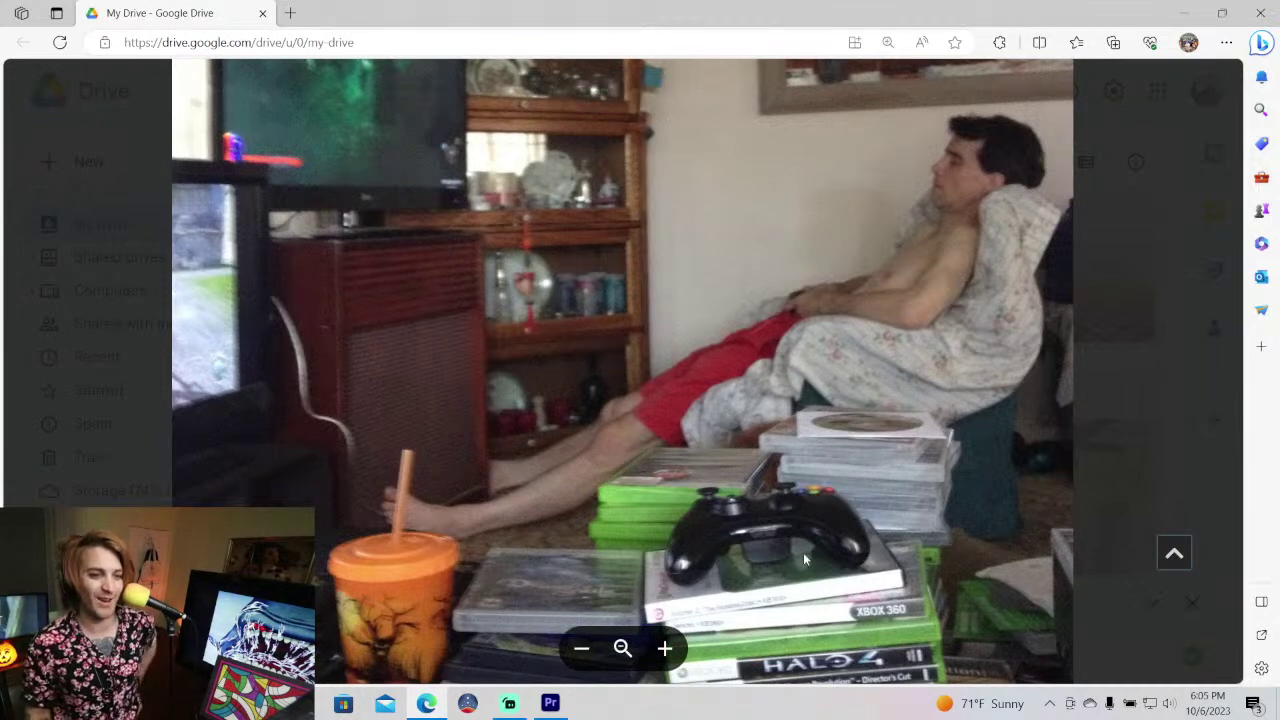
key("ctrl+plus")
key("ctrl+plus")
key("ctrl+plus")
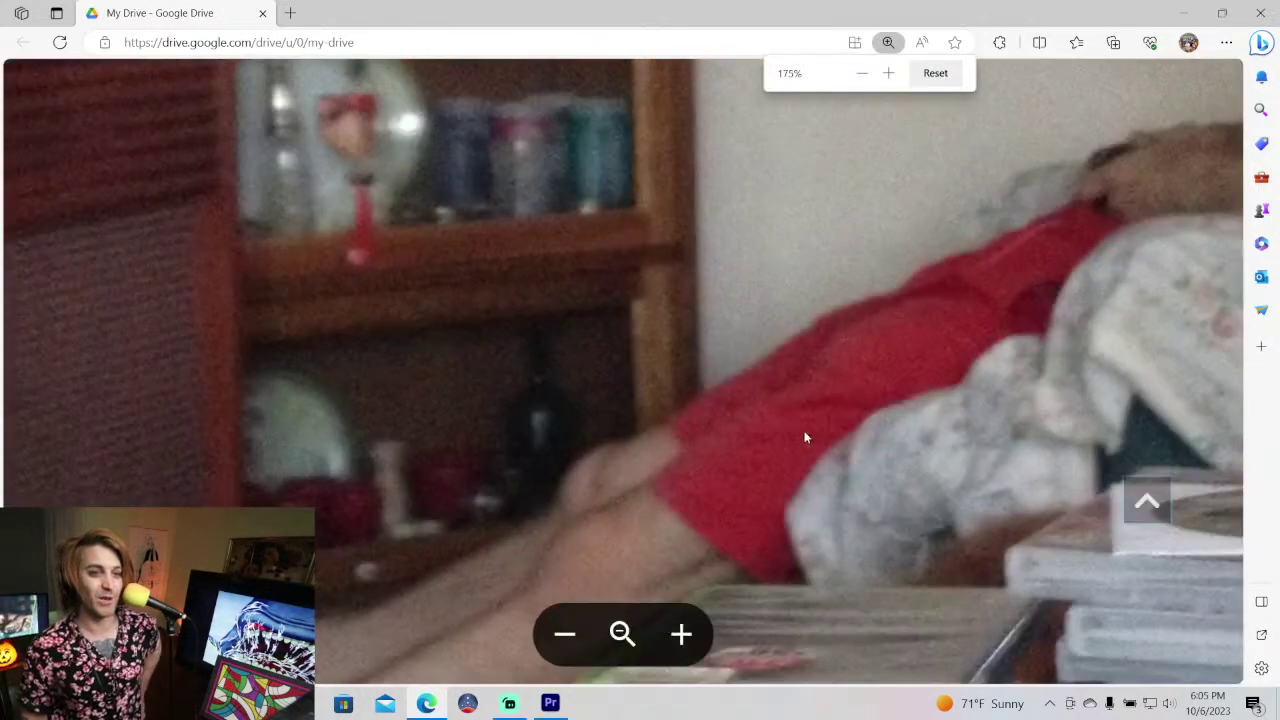
key("ctrl+plus")
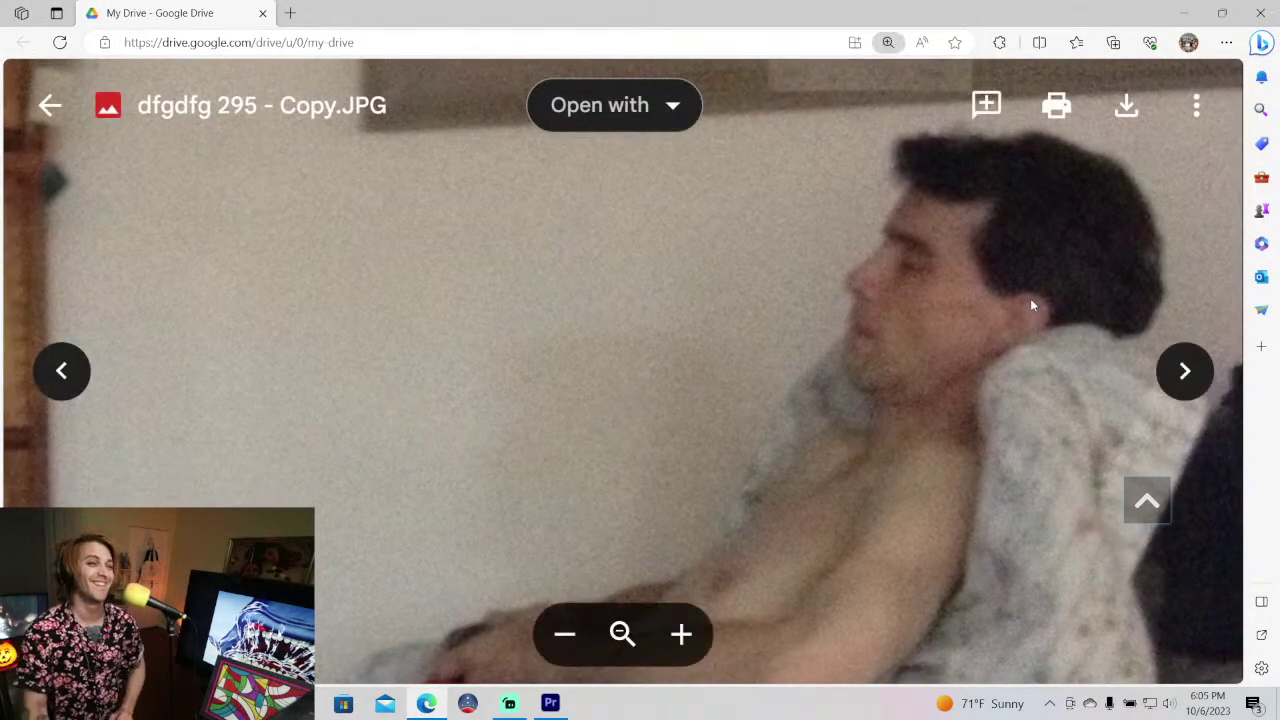
key("ctrl+minus")
key("ctrl+minus")
key("ctrl+minus")
key("ctrl+minus")
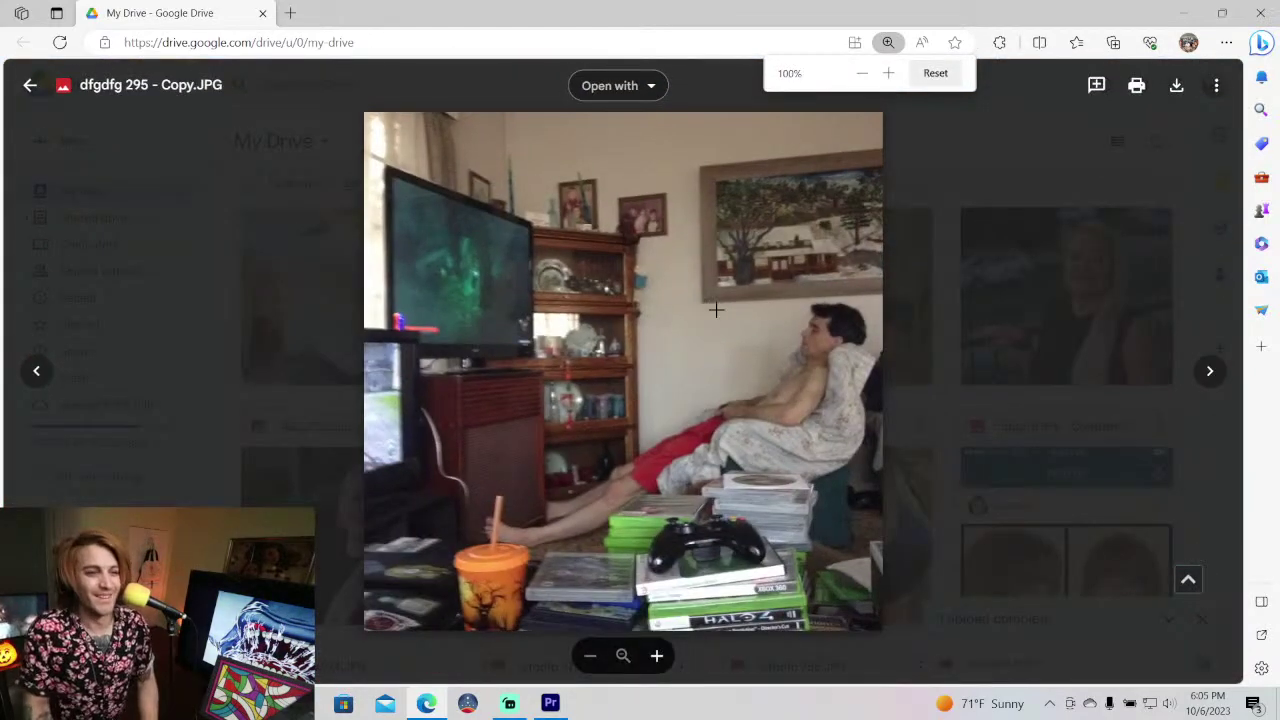
- Close the dfgdfg 295 photo and scroll My Drive to the 23 100 done.mp4 row
left_click(924, 170)
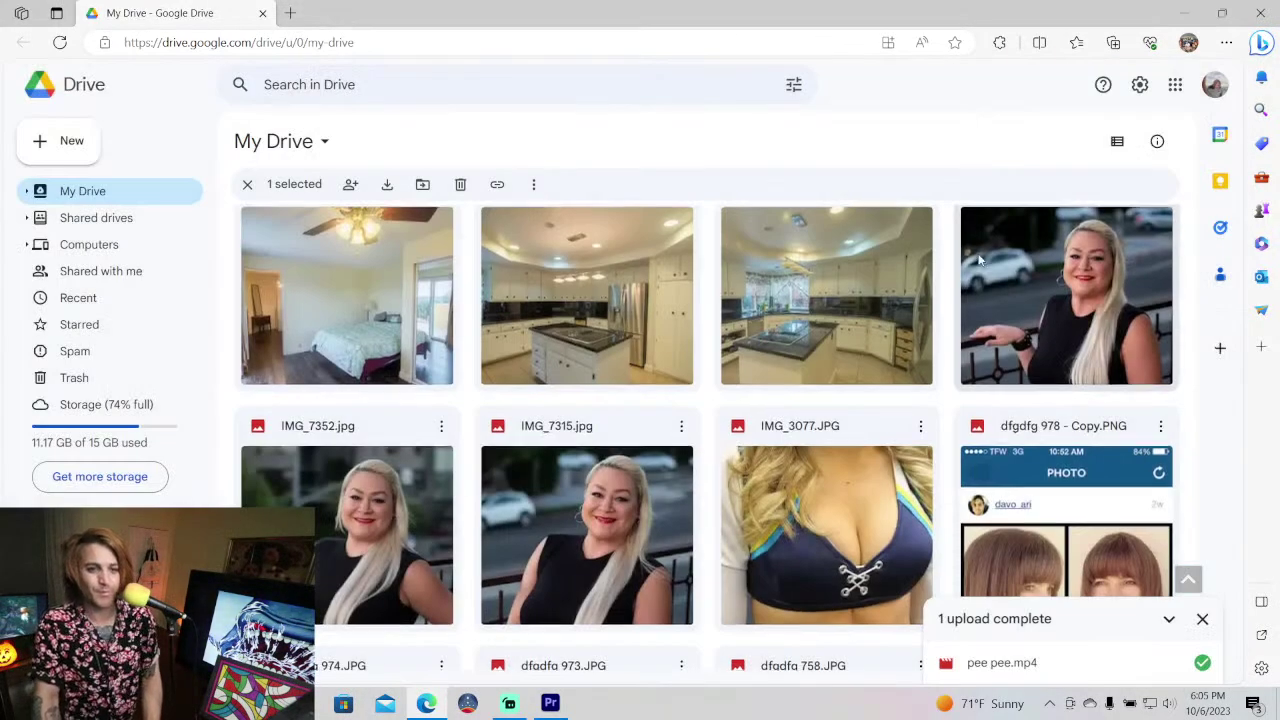
scroll(979, 259, "down", 2)
scroll(979, 259, "down", 2)
scroll(979, 259, "down", 5)
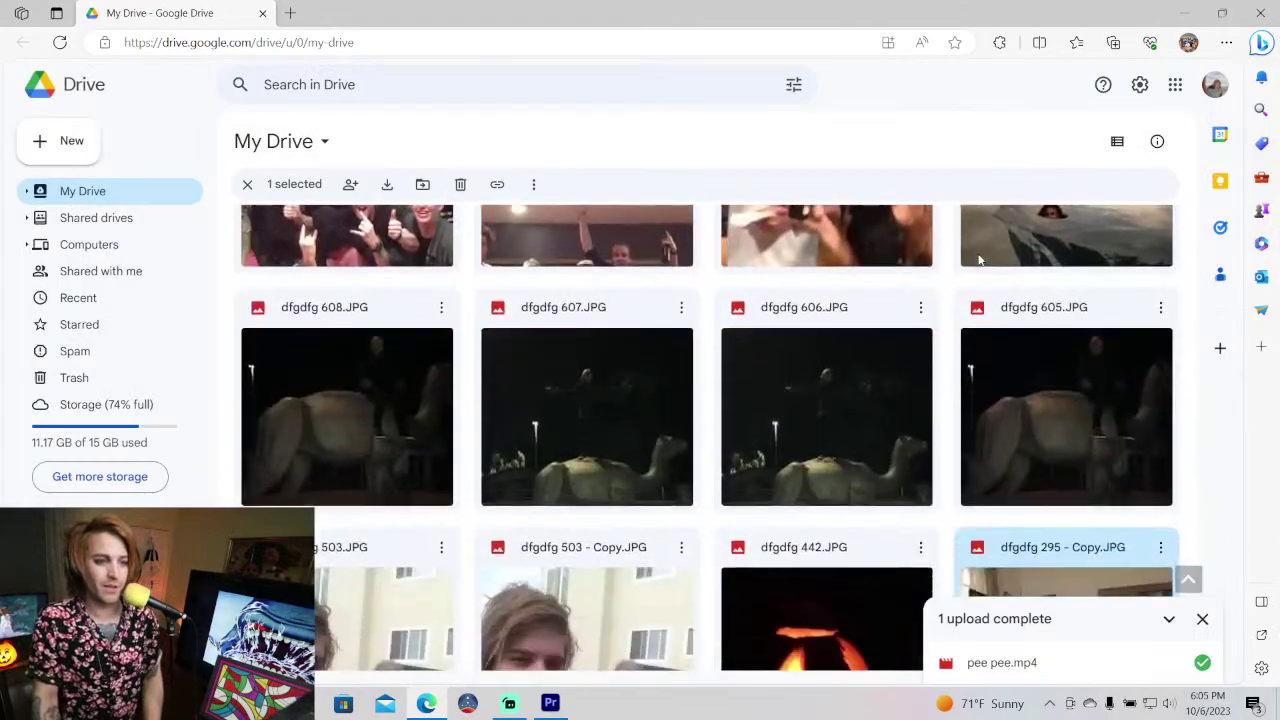
scroll(979, 259, "down", 2)
scroll(979, 259, "up", 1)
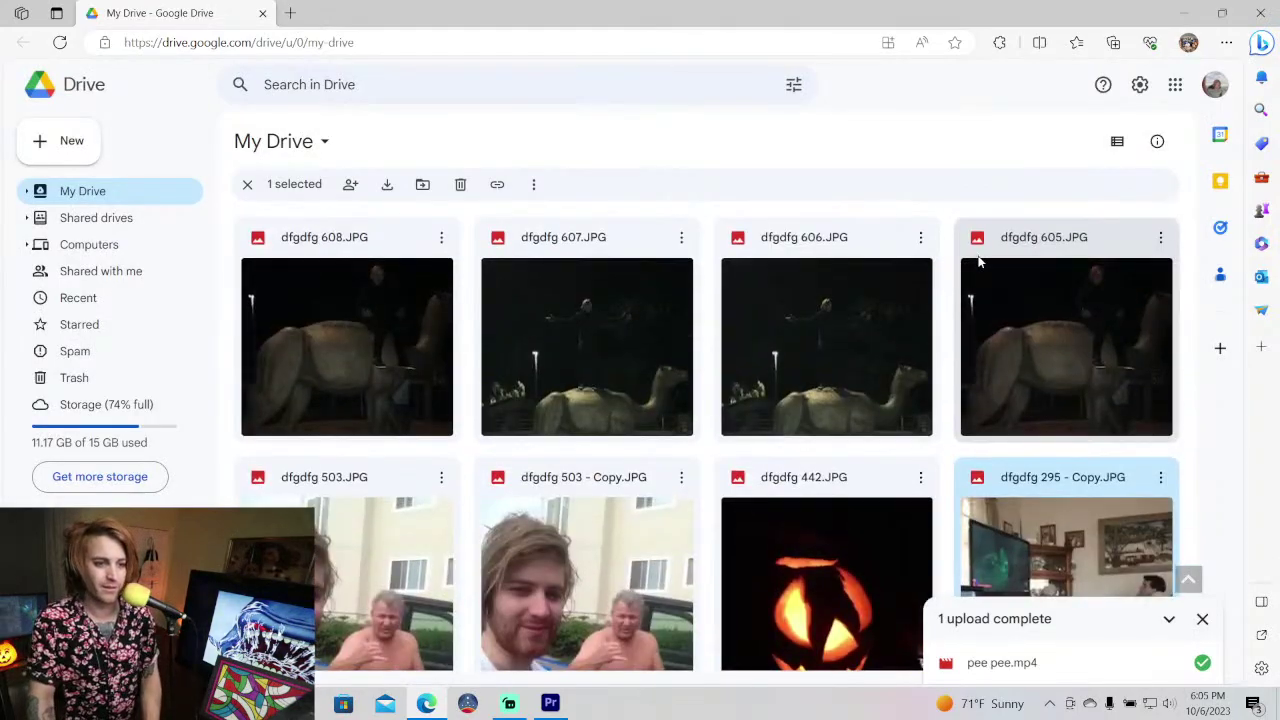
scroll(979, 260, "up", 5)
scroll(979, 260, "up", 5)
scroll(979, 260, "up", 5)
scroll(979, 260, "up", 5)
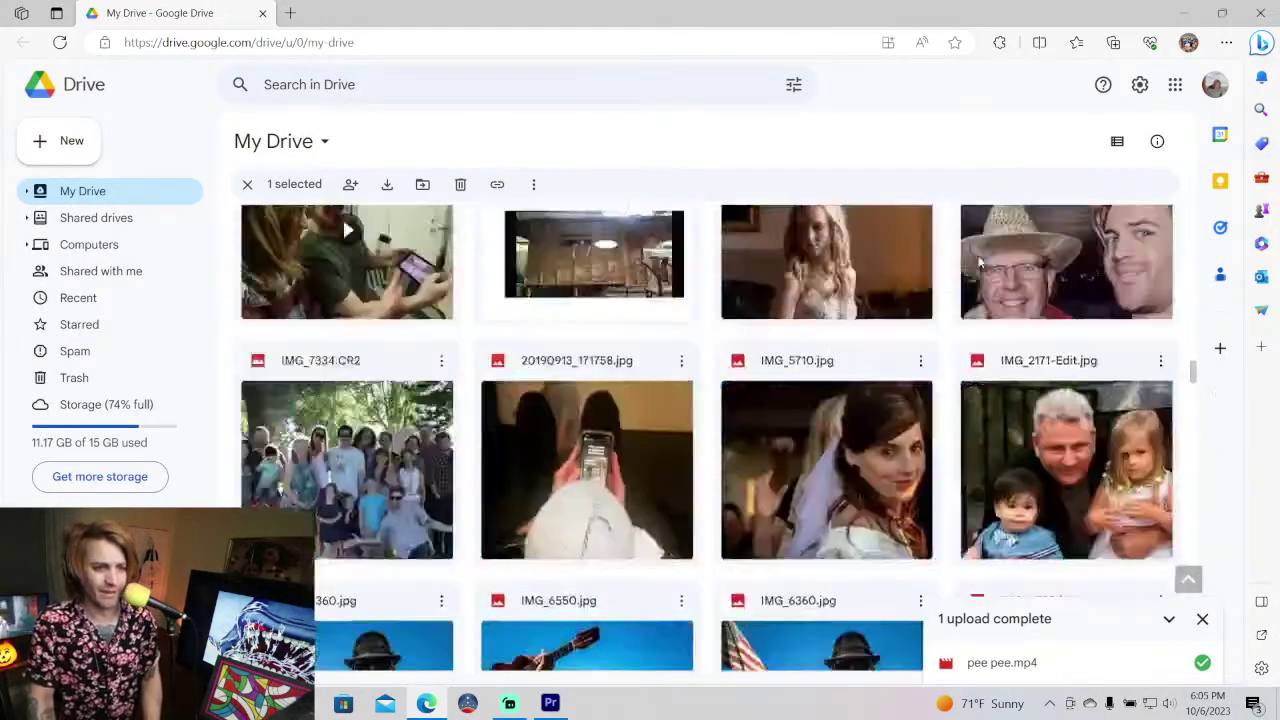
scroll(979, 260, "up", 5)
scroll(979, 260, "up", 3)
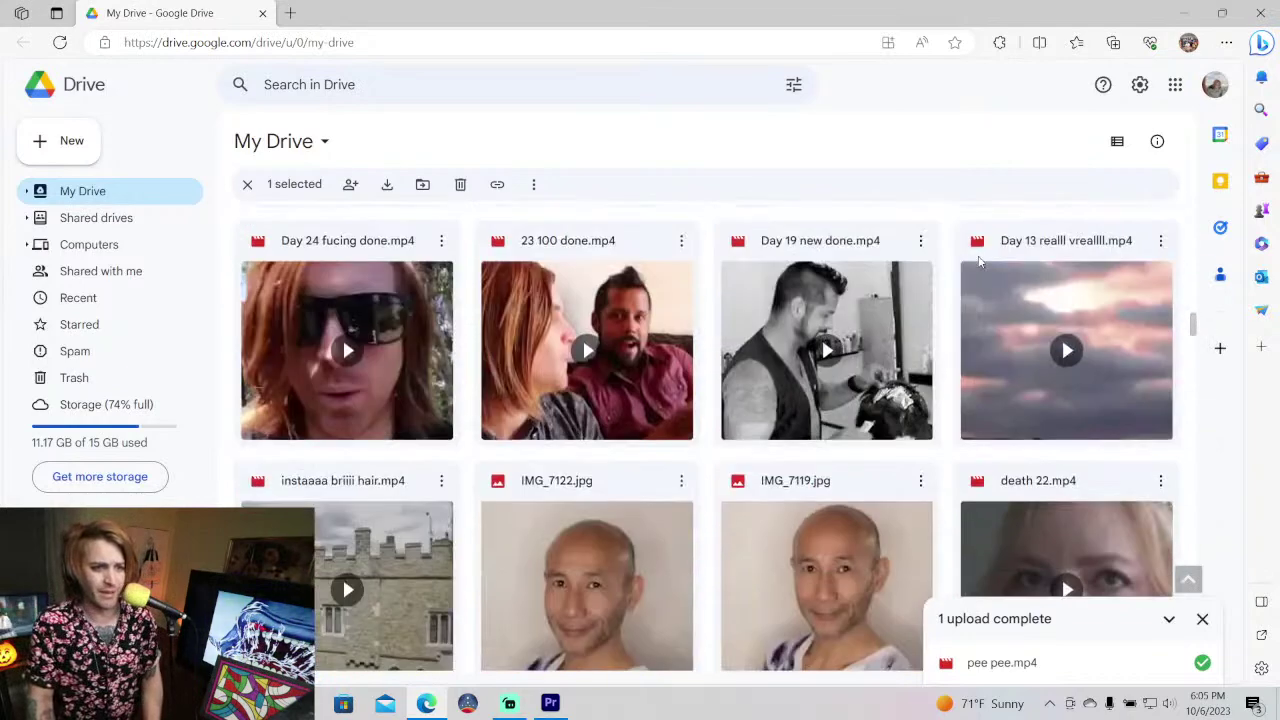
- Play 23 100 done.mp4 in the preview, then select the browser address bar
double_click(618, 362)
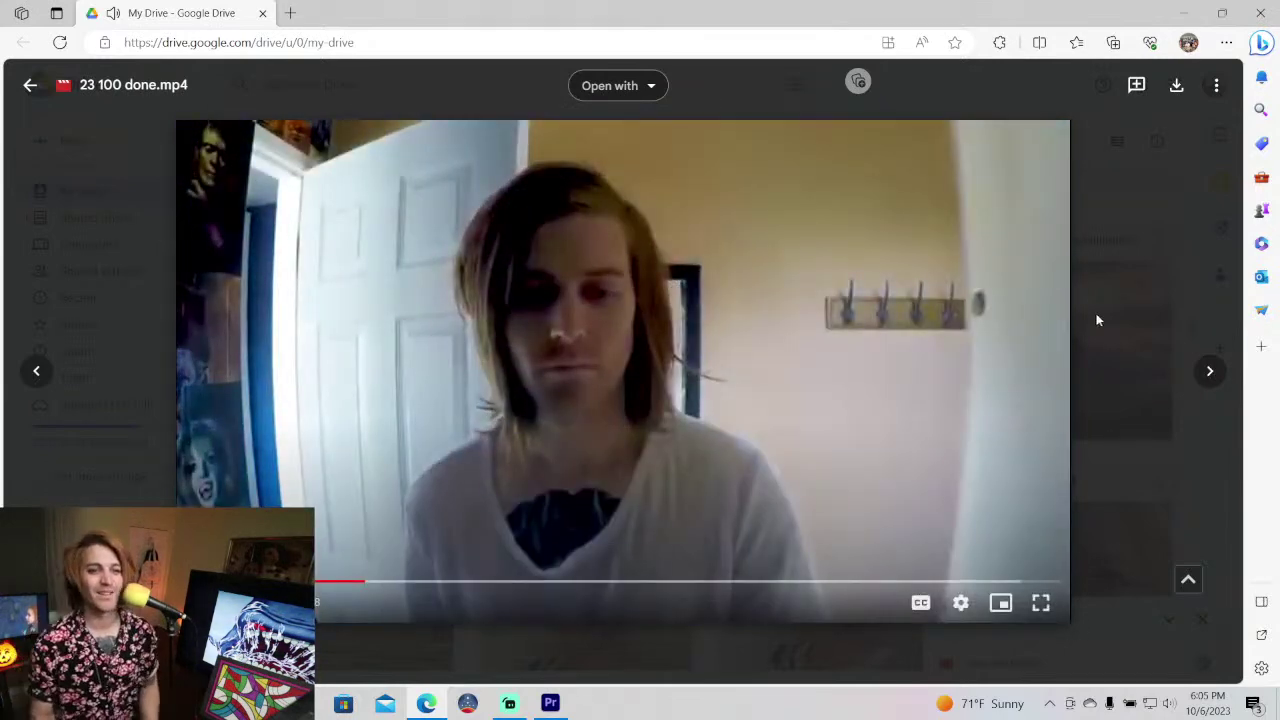
double_click(763, 44)
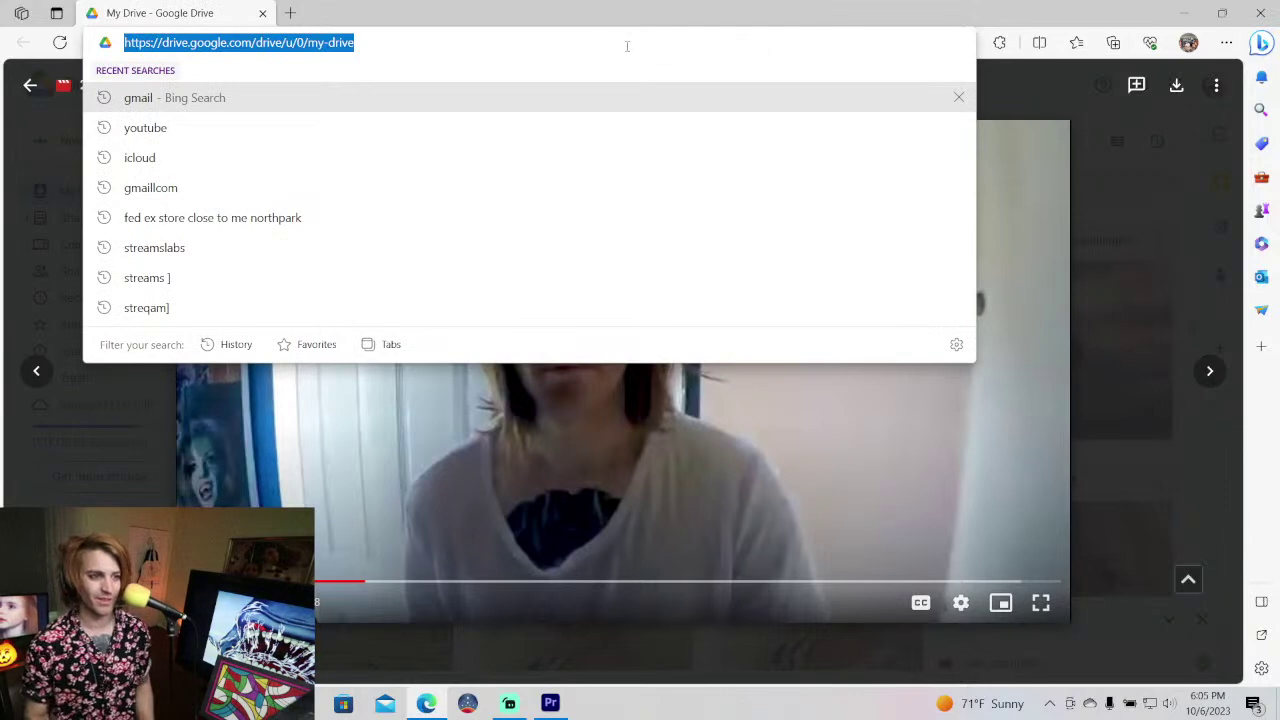
- Rerun the 'youtube' search and go to the official YouTube site
left_click(547, 120)
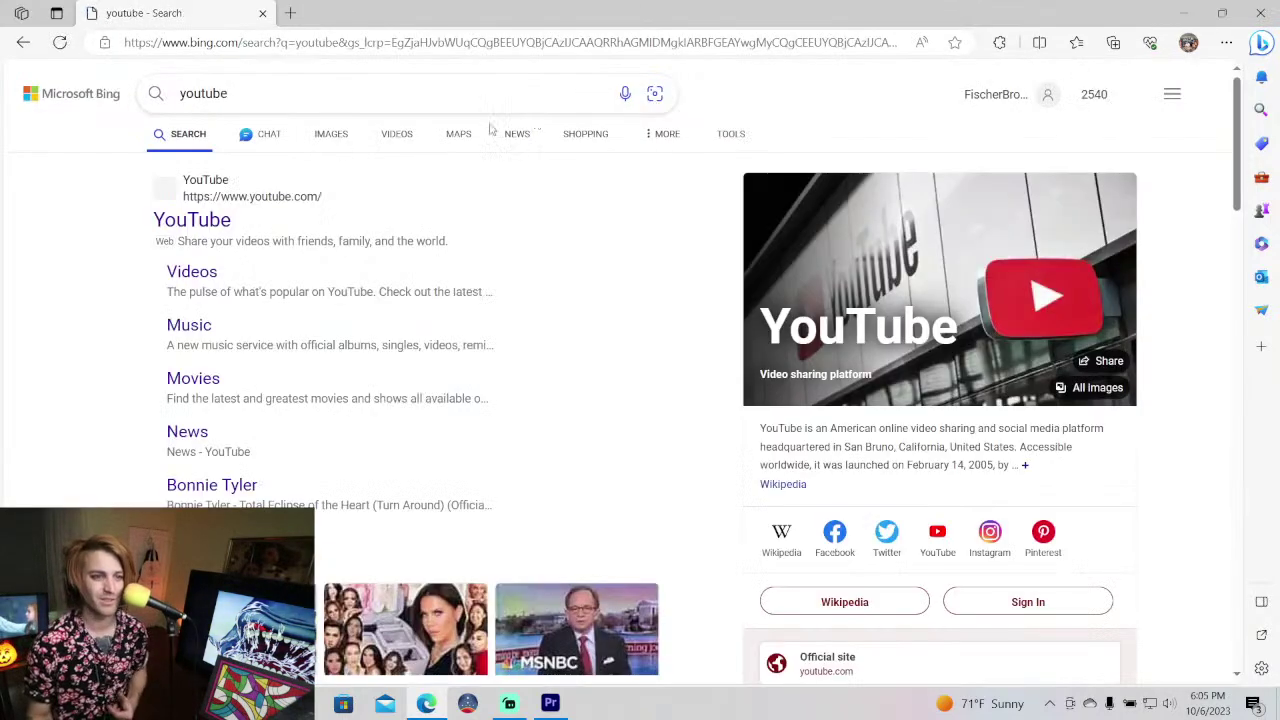
left_click(176, 221)
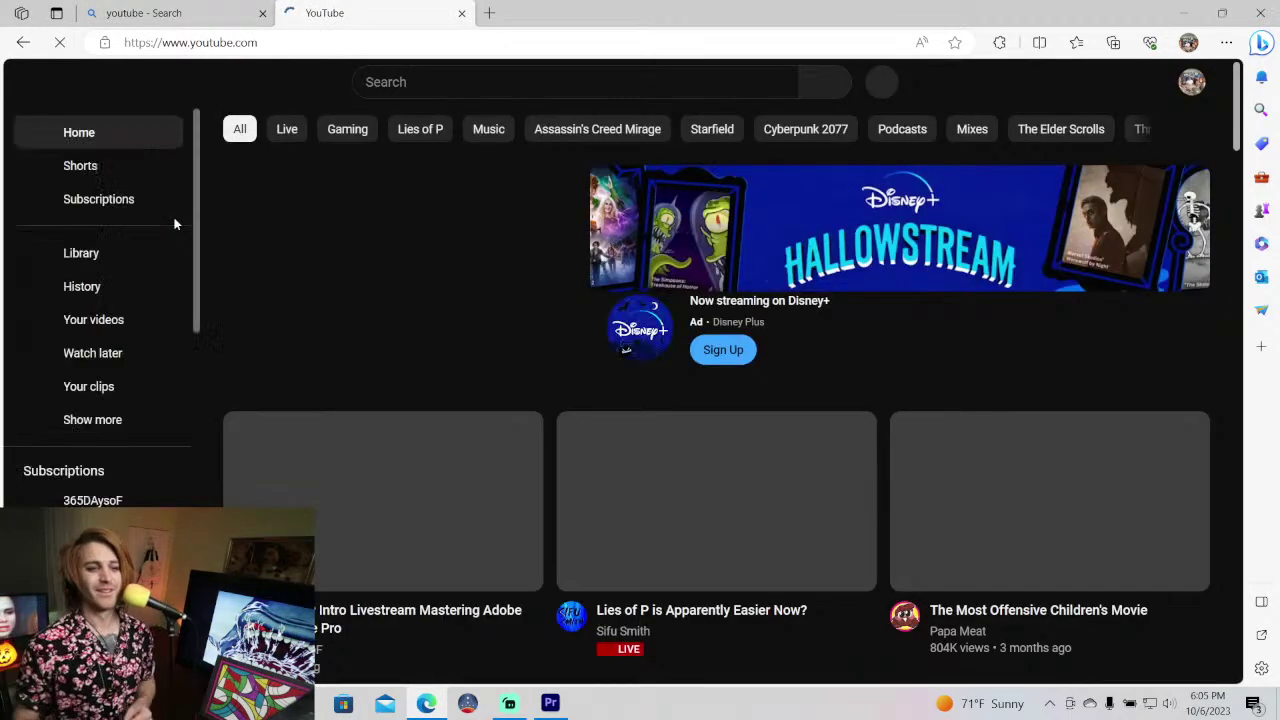
scroll(378, 240, "down", 5)
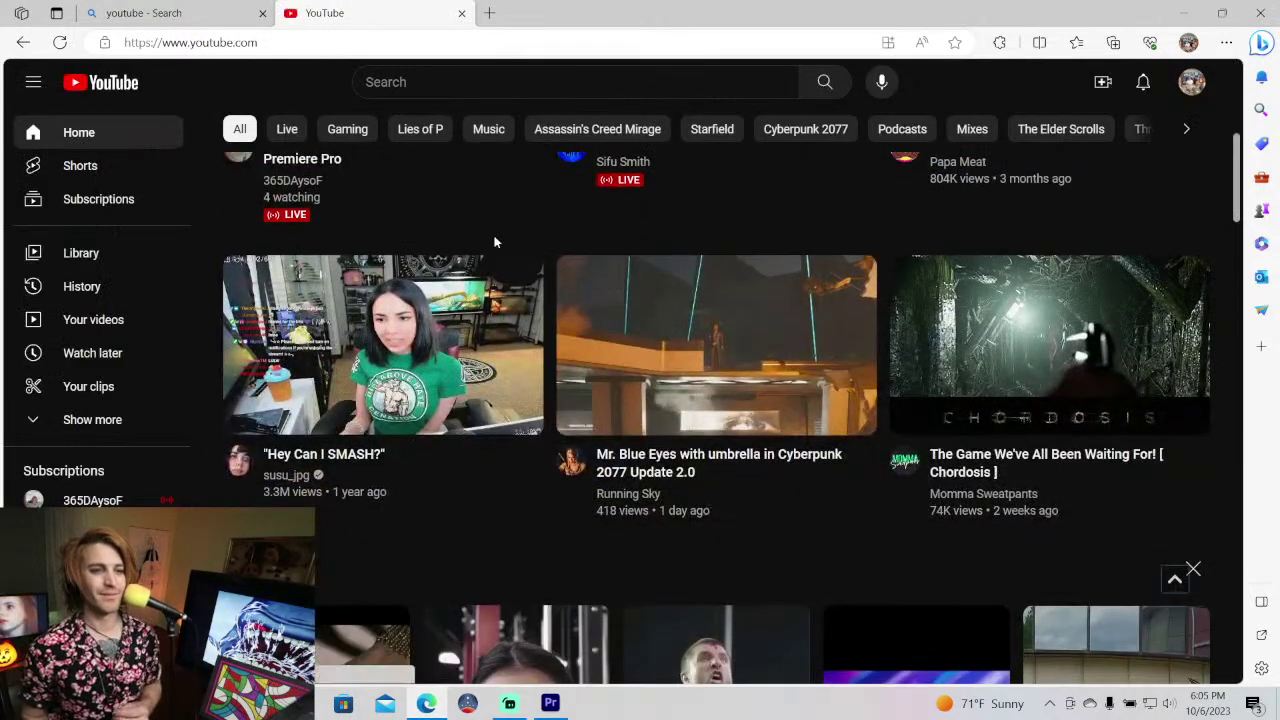
scroll(494, 240, "up", 5)
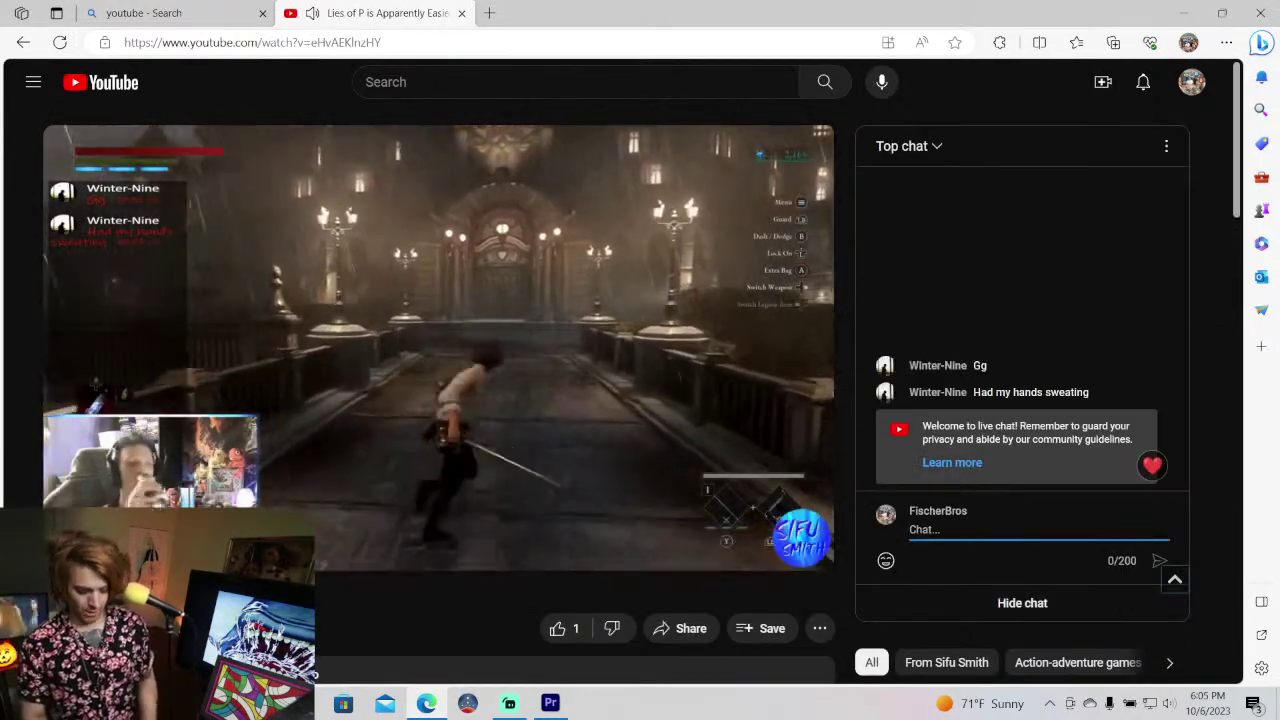
- Send 'yo chat up' and a 'just wanted to say whats up' message in the live chat
type("yo qhat")
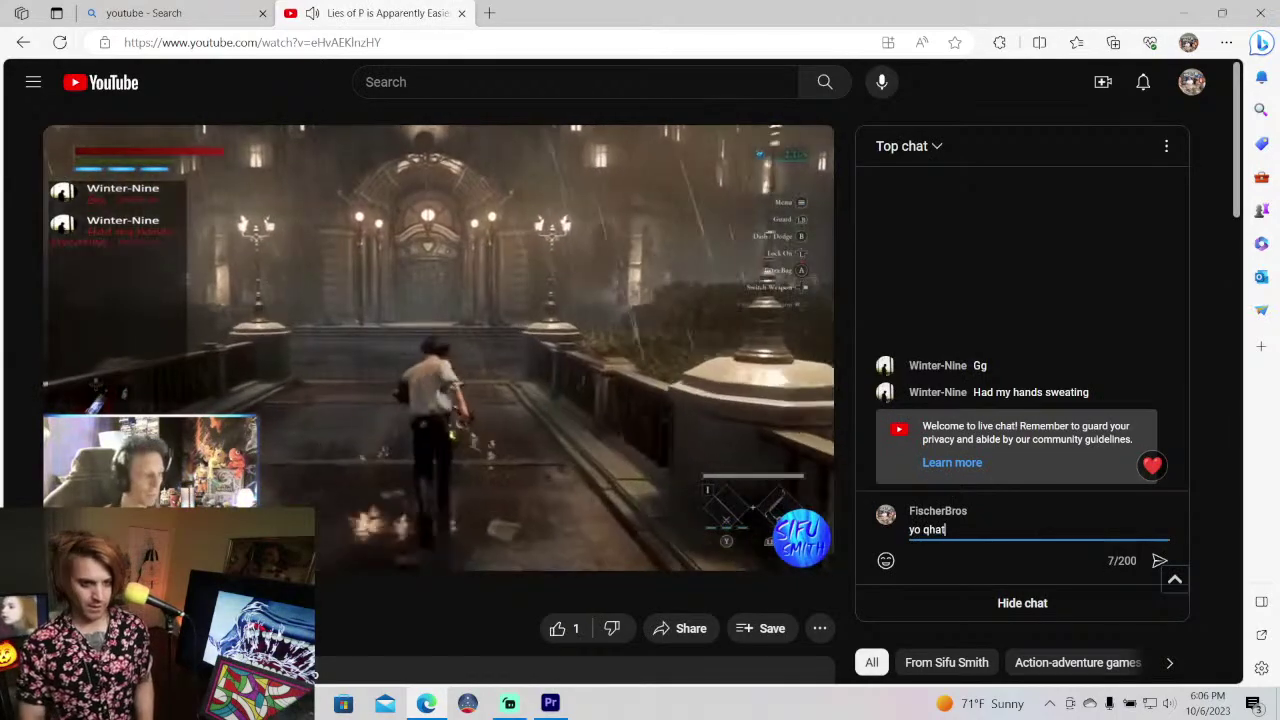
key("BackSpace")
key("BackSpace")
key("BackSpace")
type("hat")
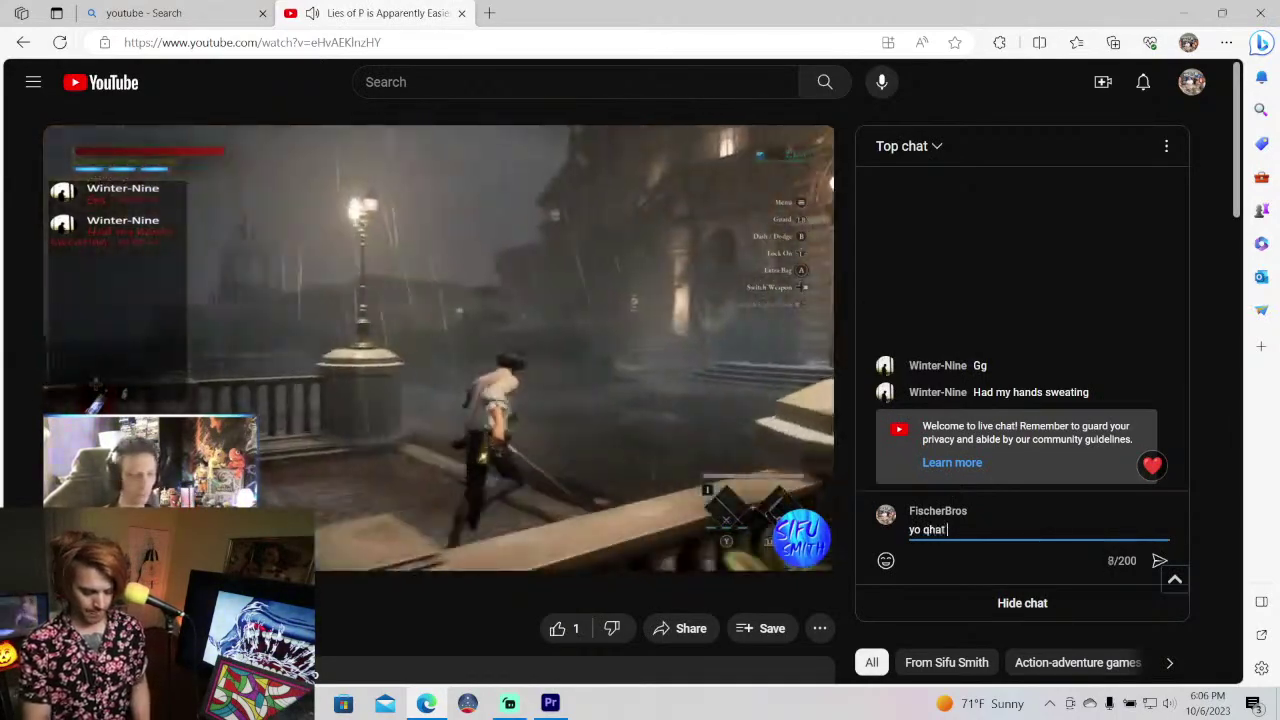
type(" up")
key("Return")
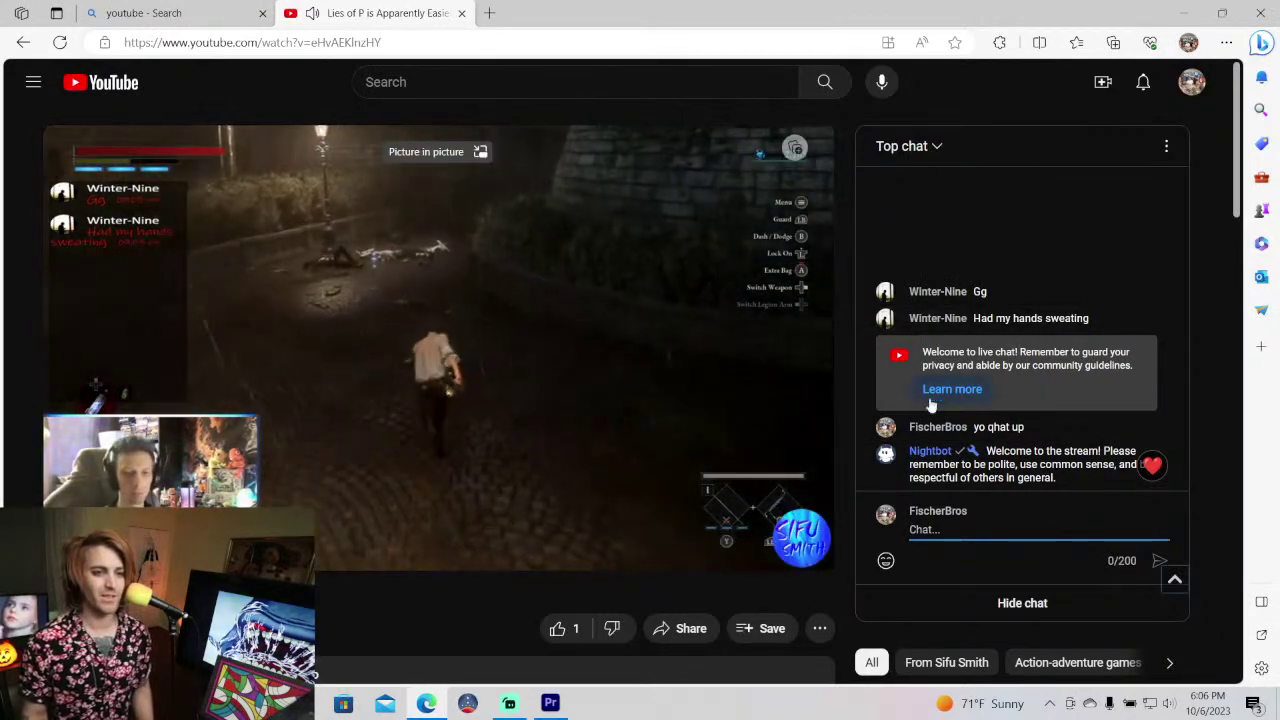
key("XF86AudioLowerVolume")
key("XF86AudioLowerVolume")
key("XF86AudioLowerVolume")
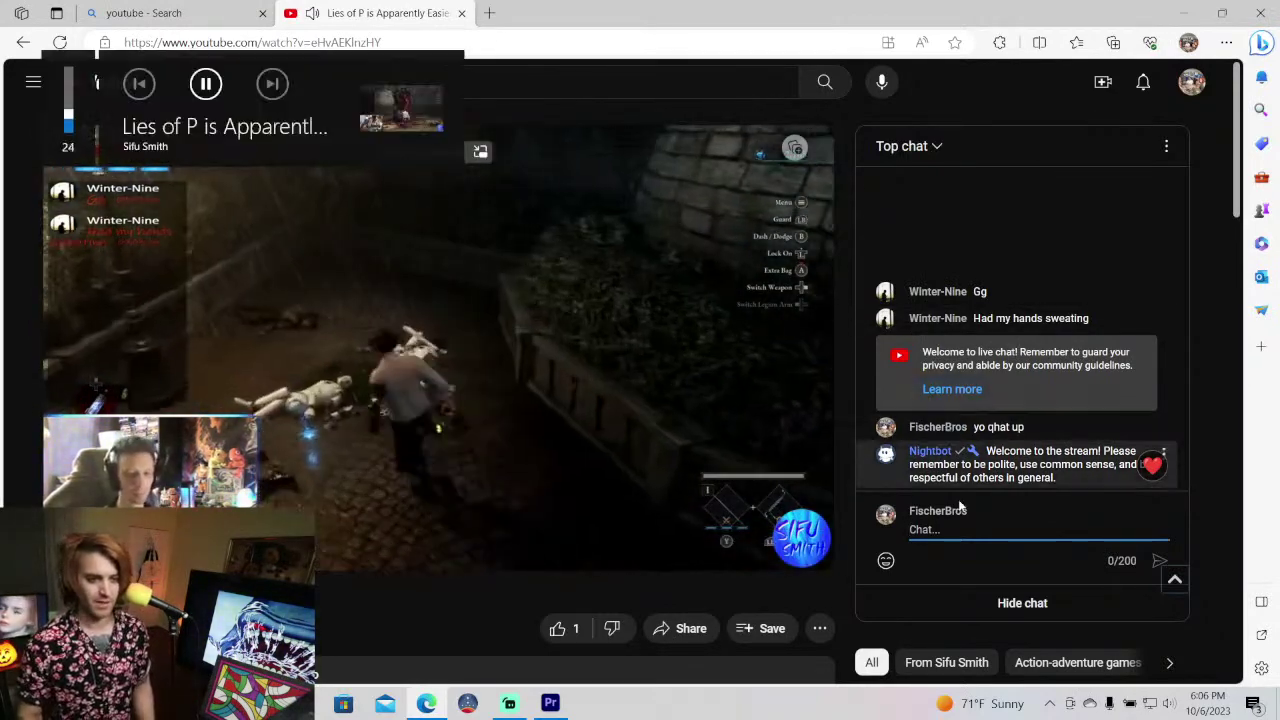
type("cant s")
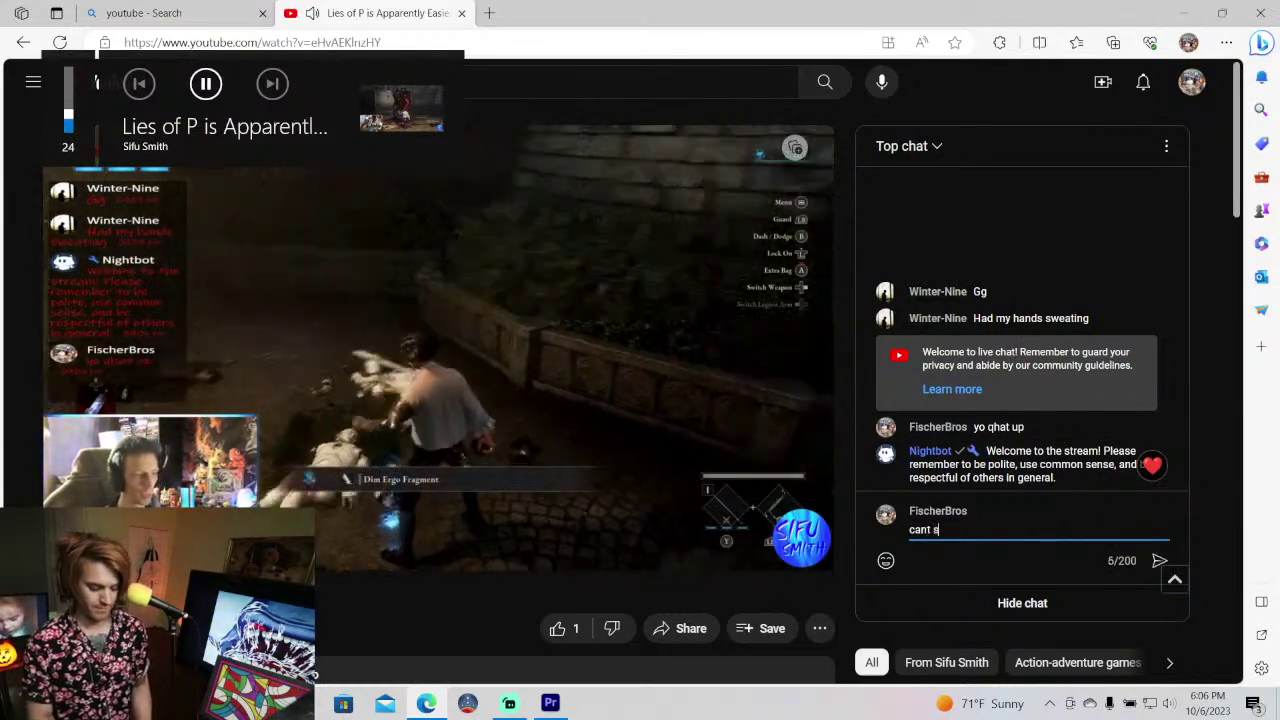
type("tay just wa")
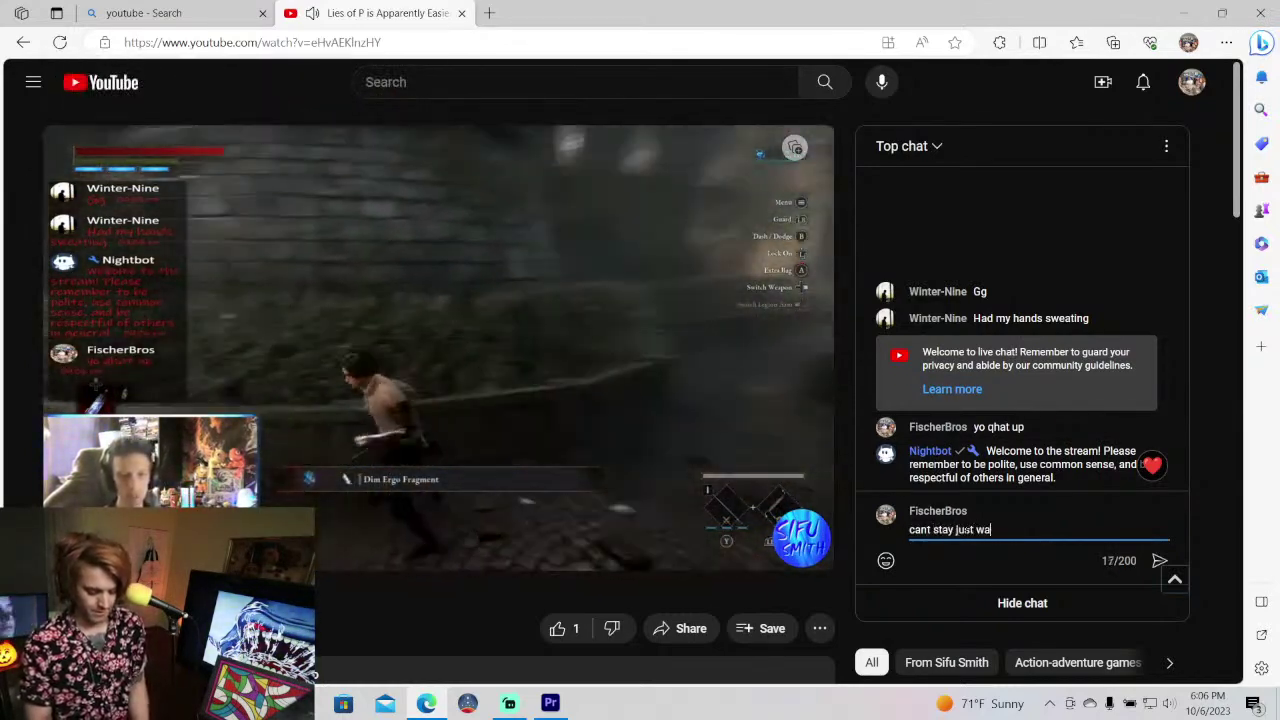
type("nted to say")
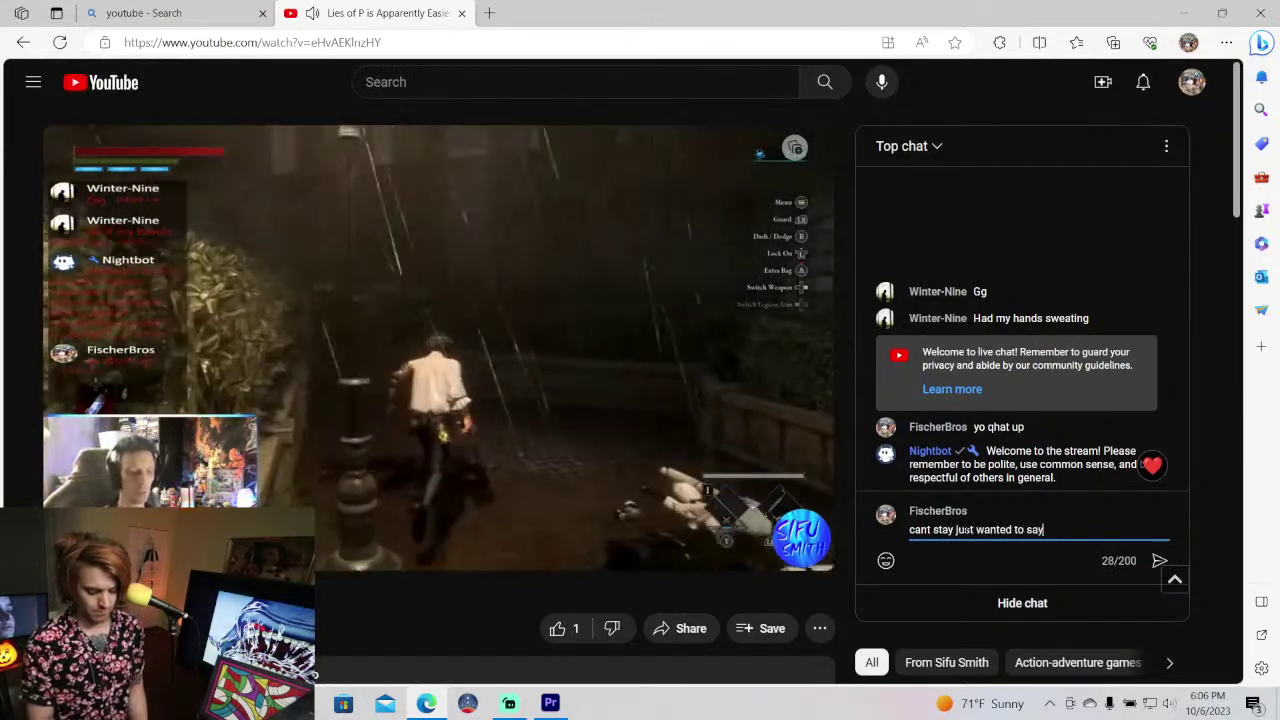
type(" whats up")
key("Return")
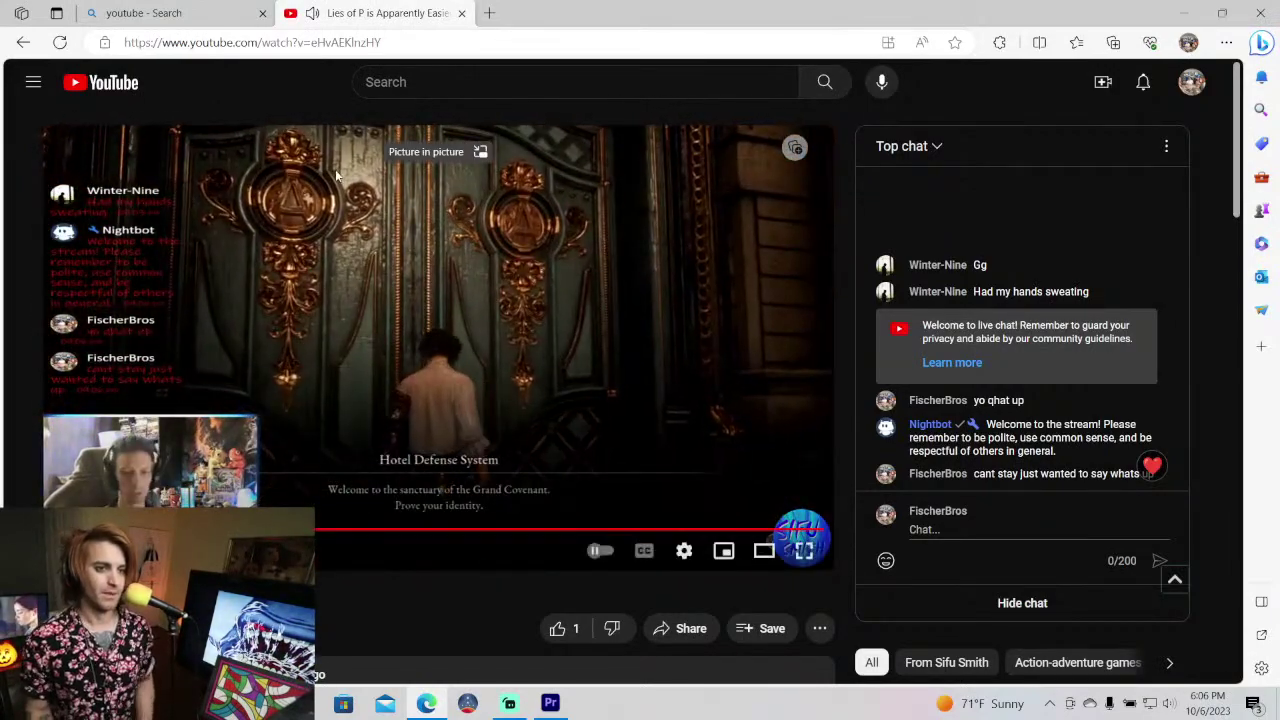
- Go back to the YouTube home feed and scroll down it
left_click(23, 42)
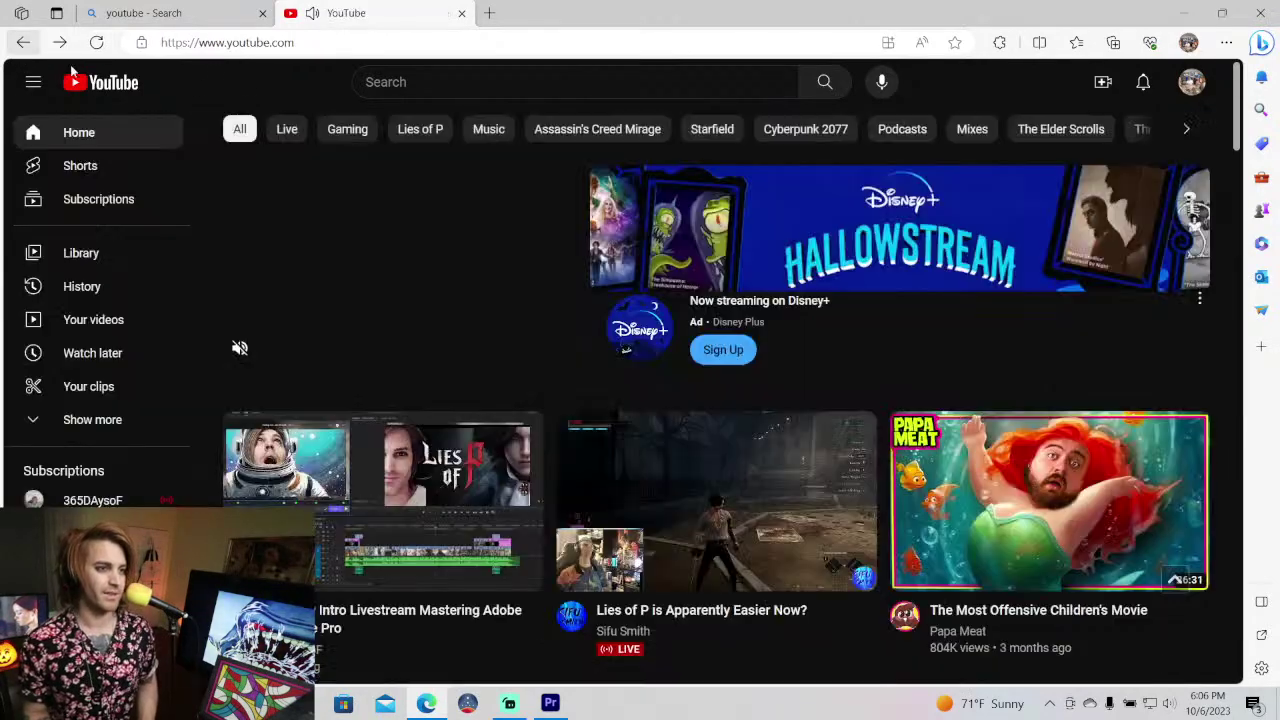
scroll(723, 262, "down", 3)
scroll(723, 262, "down", 7)
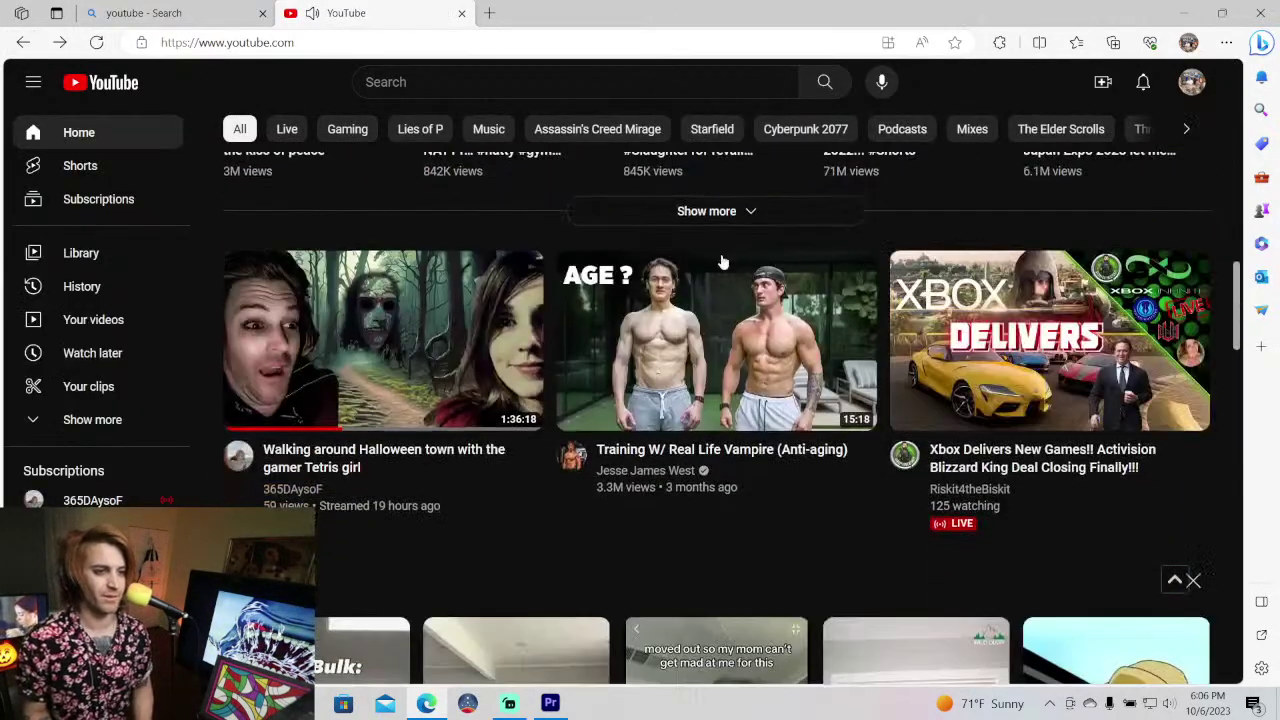
scroll(723, 262, "down", 4)
scroll(723, 262, "down", 5)
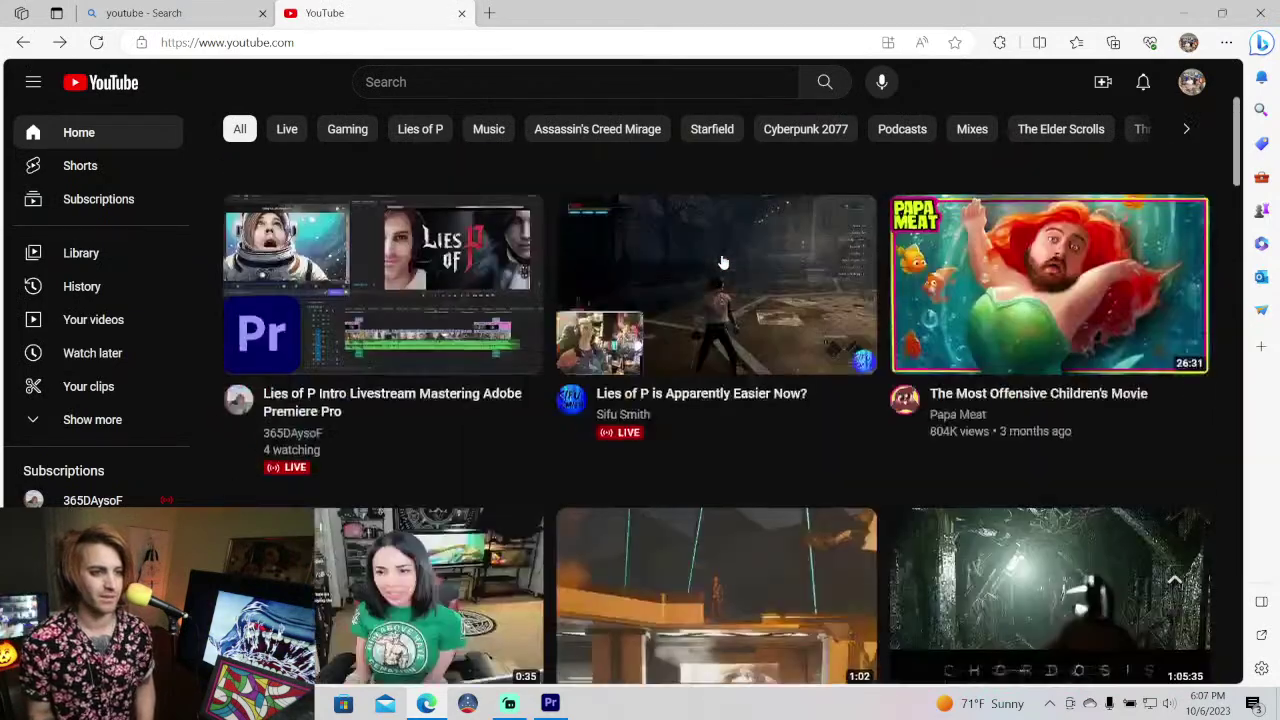
scroll(723, 262, "down", 10)
- Open the channel behind the Premiere Pro livestream tile
left_click(238, 466)
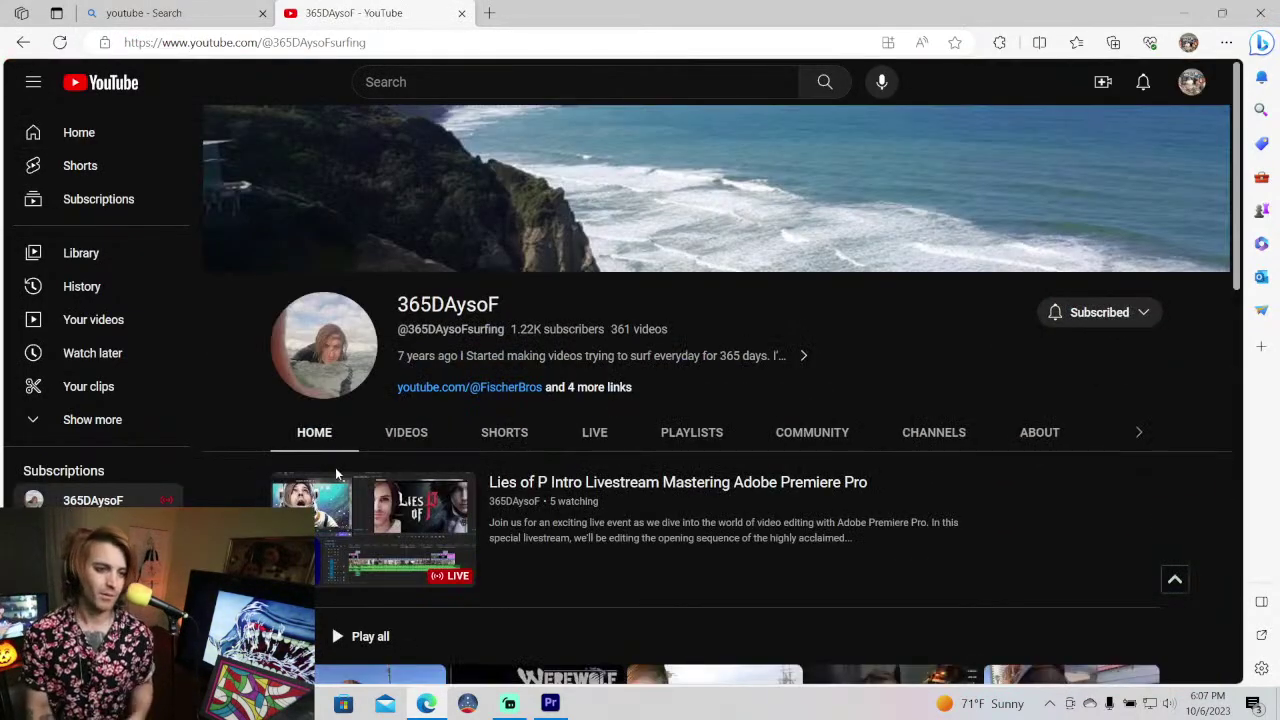
scroll(420, 445, "down", 3)
scroll(420, 445, "down", 5)
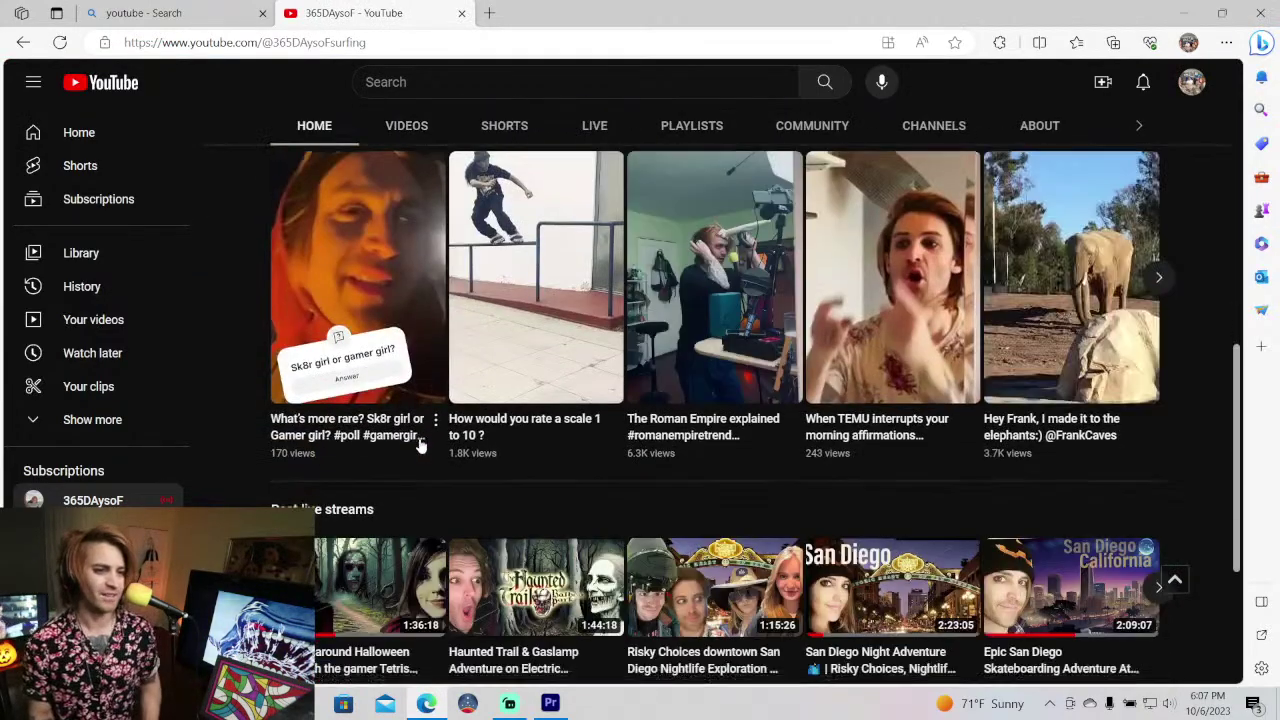
scroll(420, 445, "up", 8)
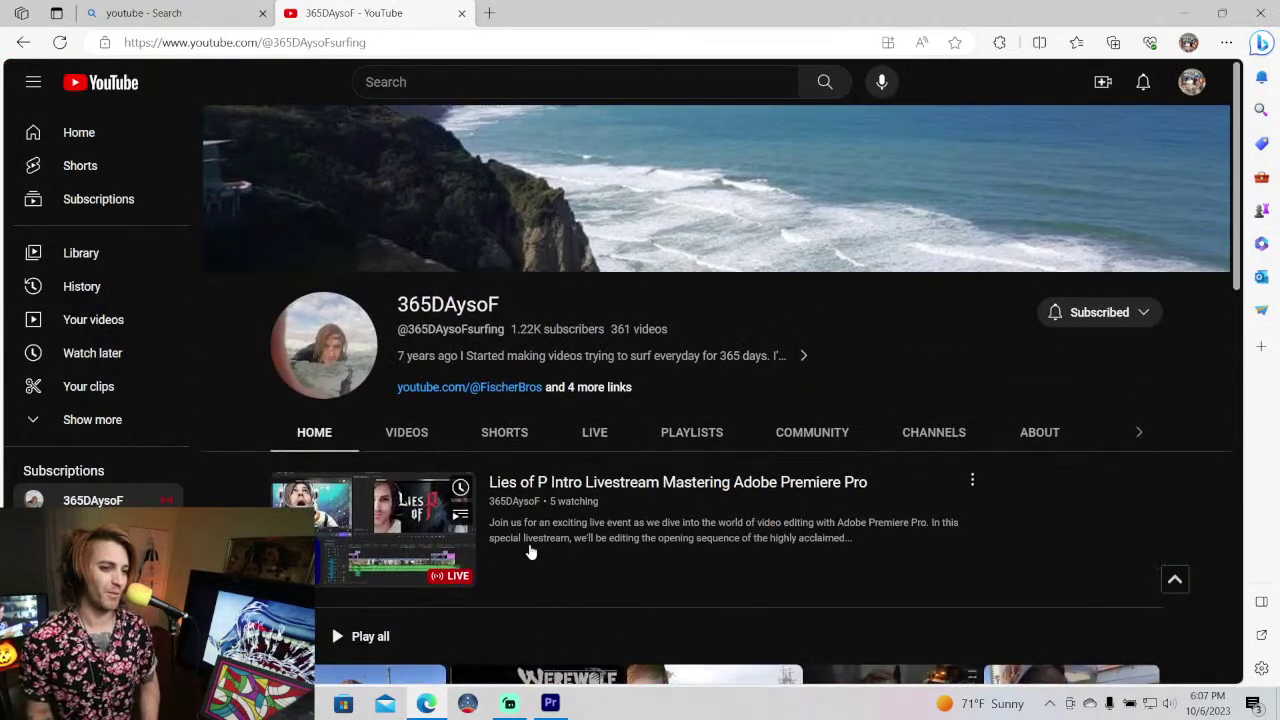
scroll(580, 551, "down", 2)
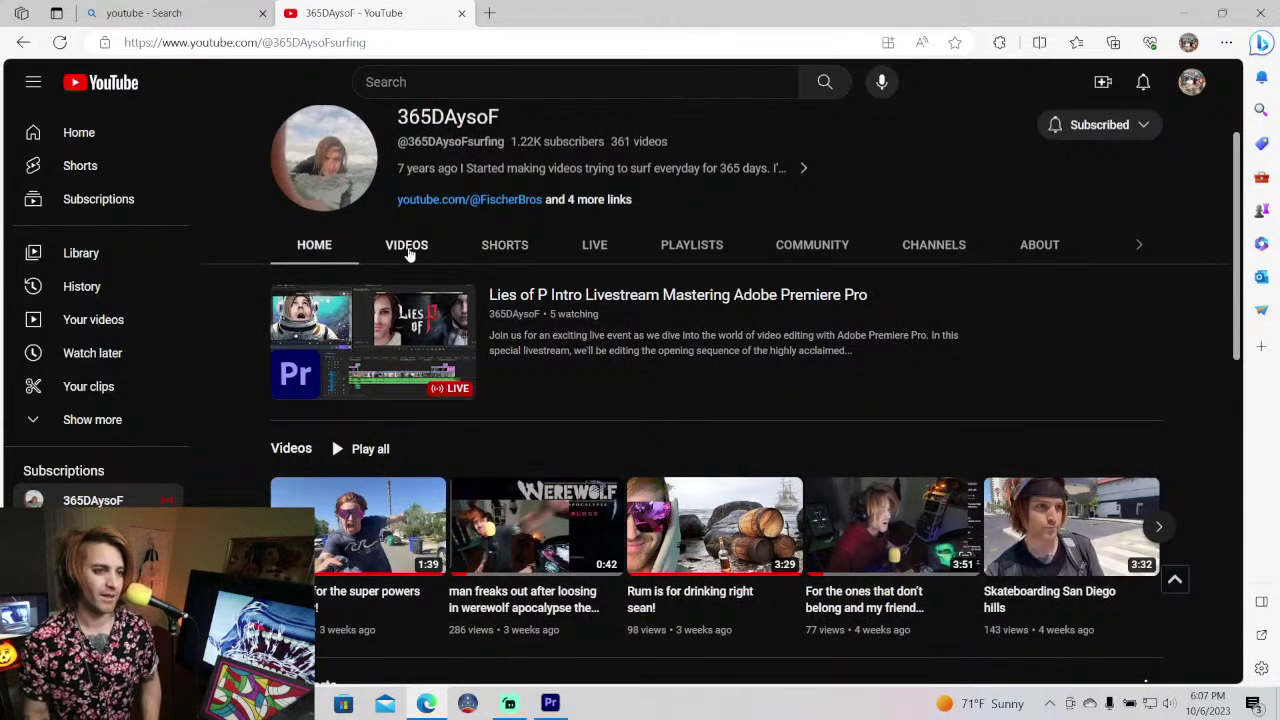
- Show the channel's Videos tab and scroll to older uploads like 'Backflip Beach'
left_click(424, 256)
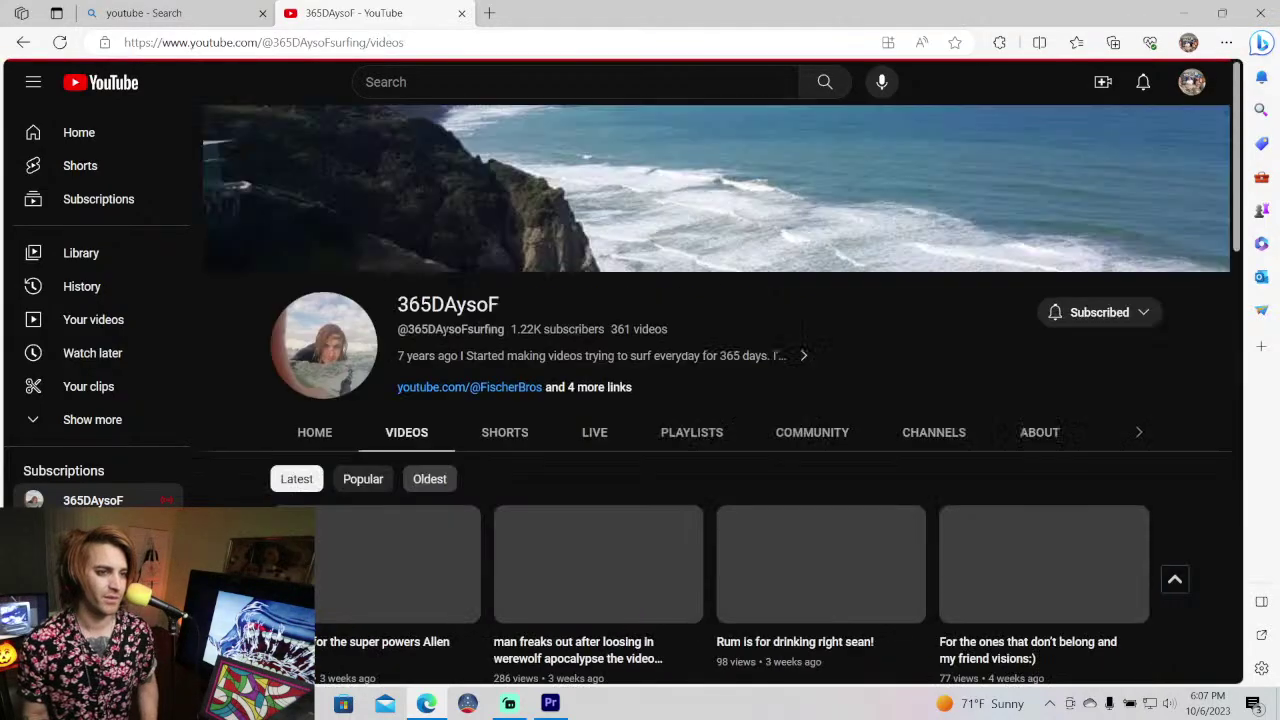
scroll(444, 335, "down", 10)
scroll(444, 335, "down", 5)
scroll(444, 341, "down", 10)
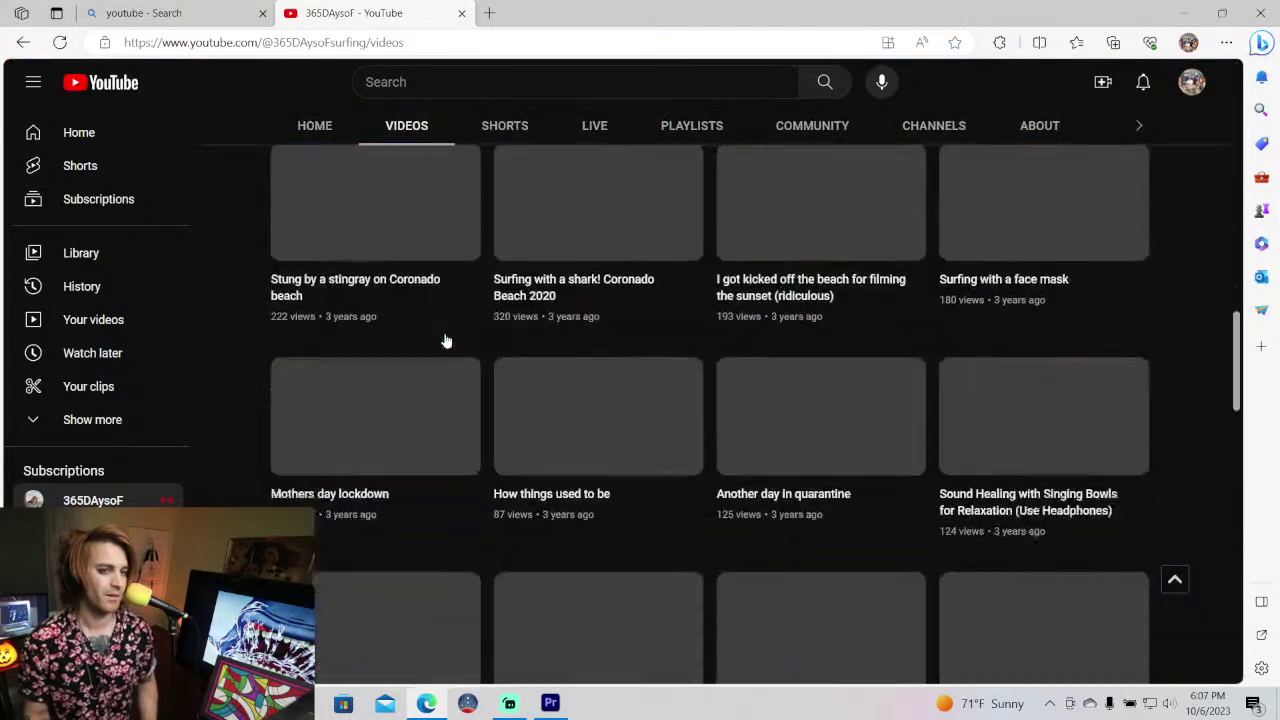
scroll(444, 341, "down", 3)
scroll(445, 341, "down", 5)
scroll(445, 341, "up", 10)
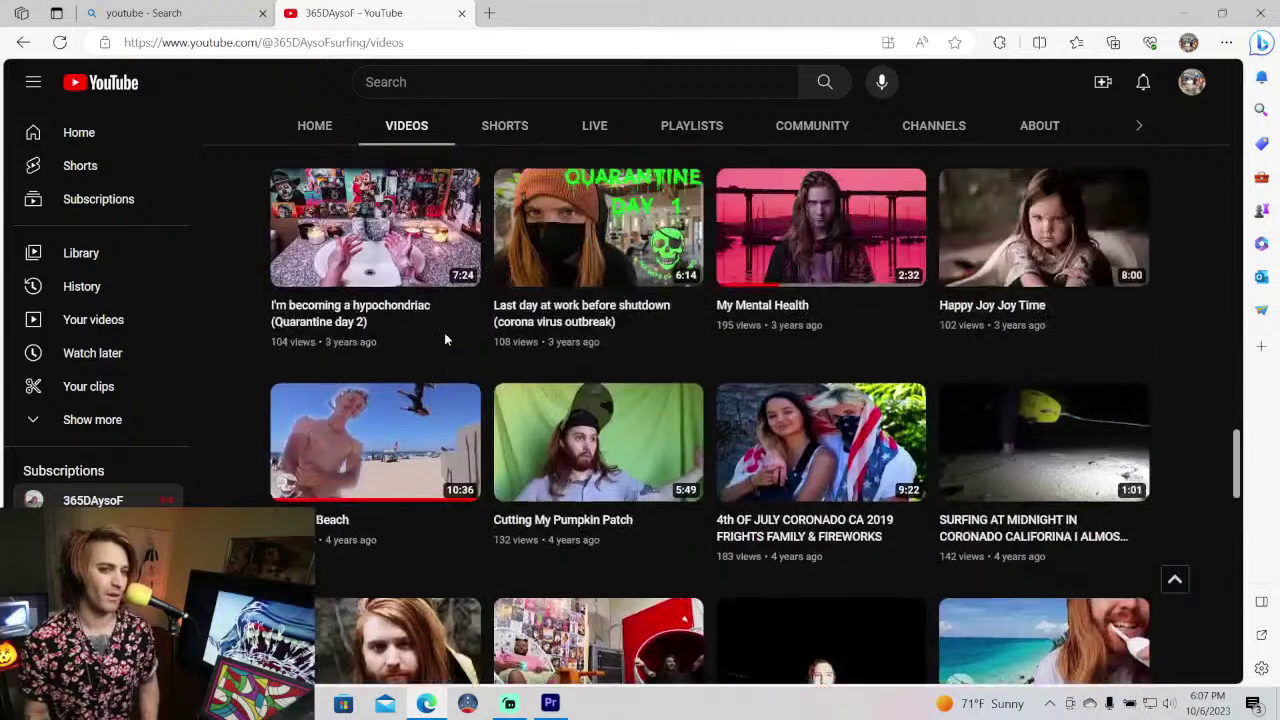
scroll(445, 341, "up", 2)
scroll(445, 341, "down", 4)
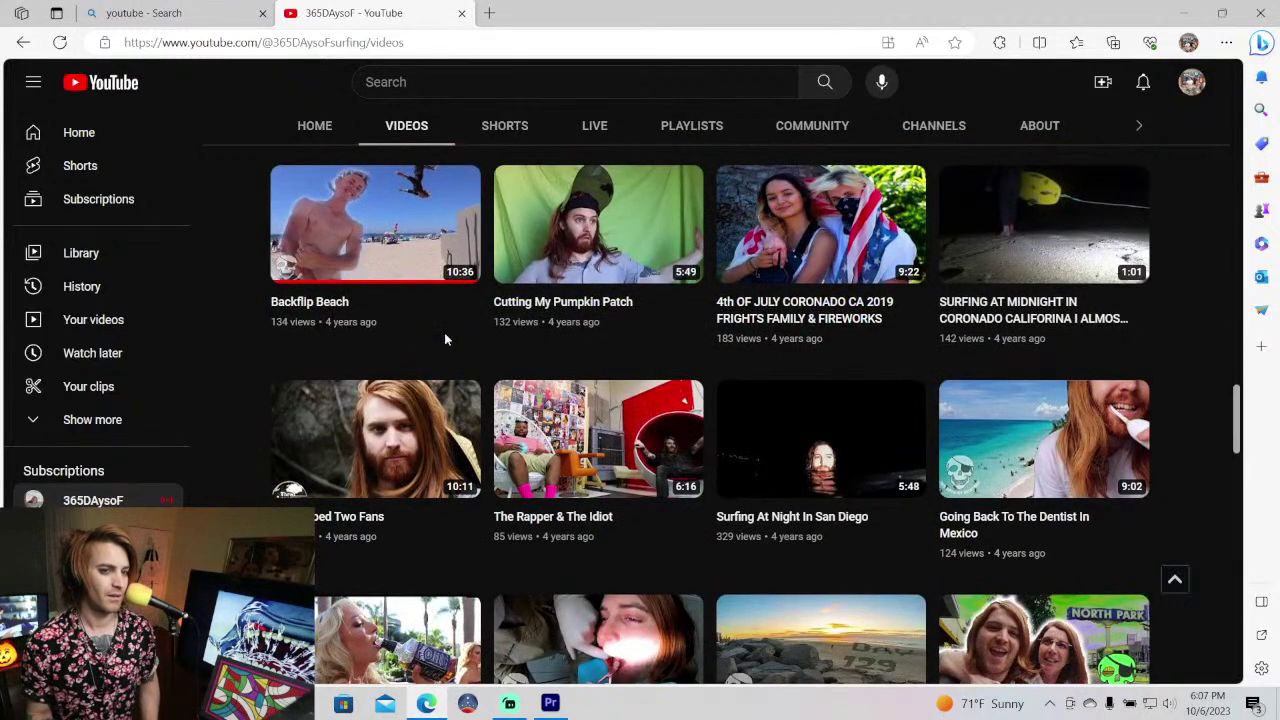
- Open and play 'I kidnapped Two Fans', then watch it in full screen
left_click(397, 440)
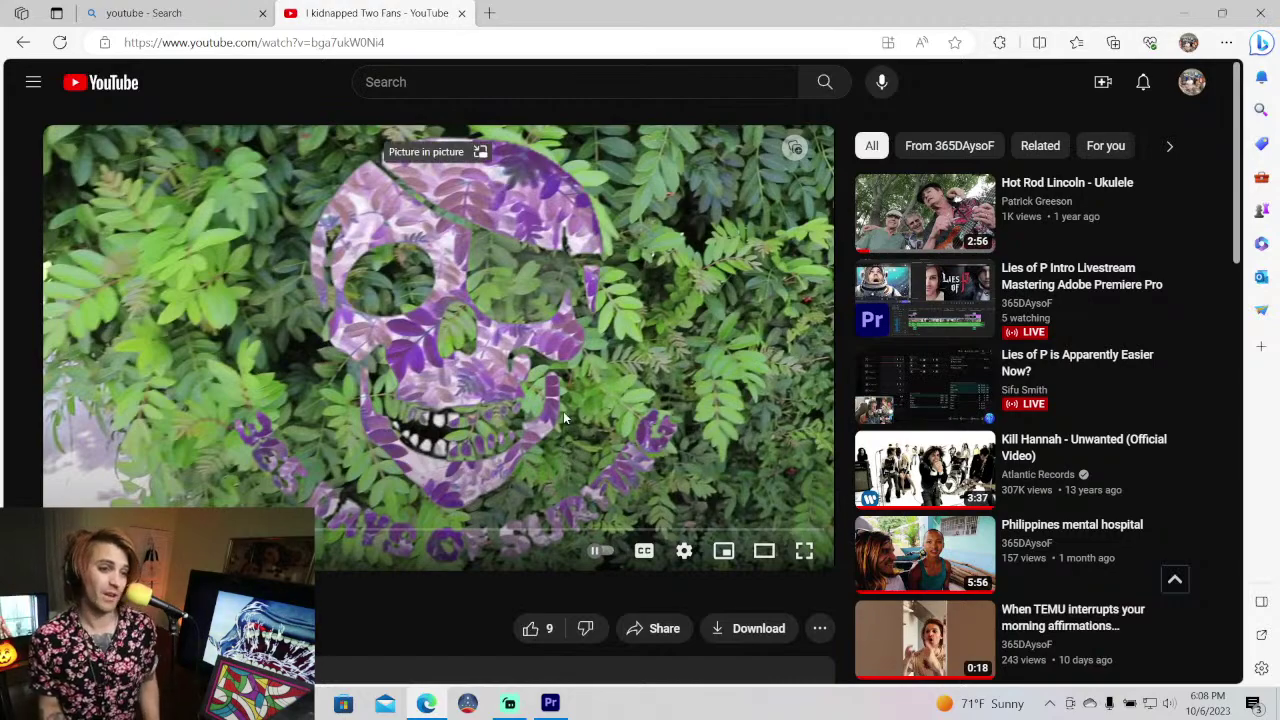
key("XF86AudioPlay")
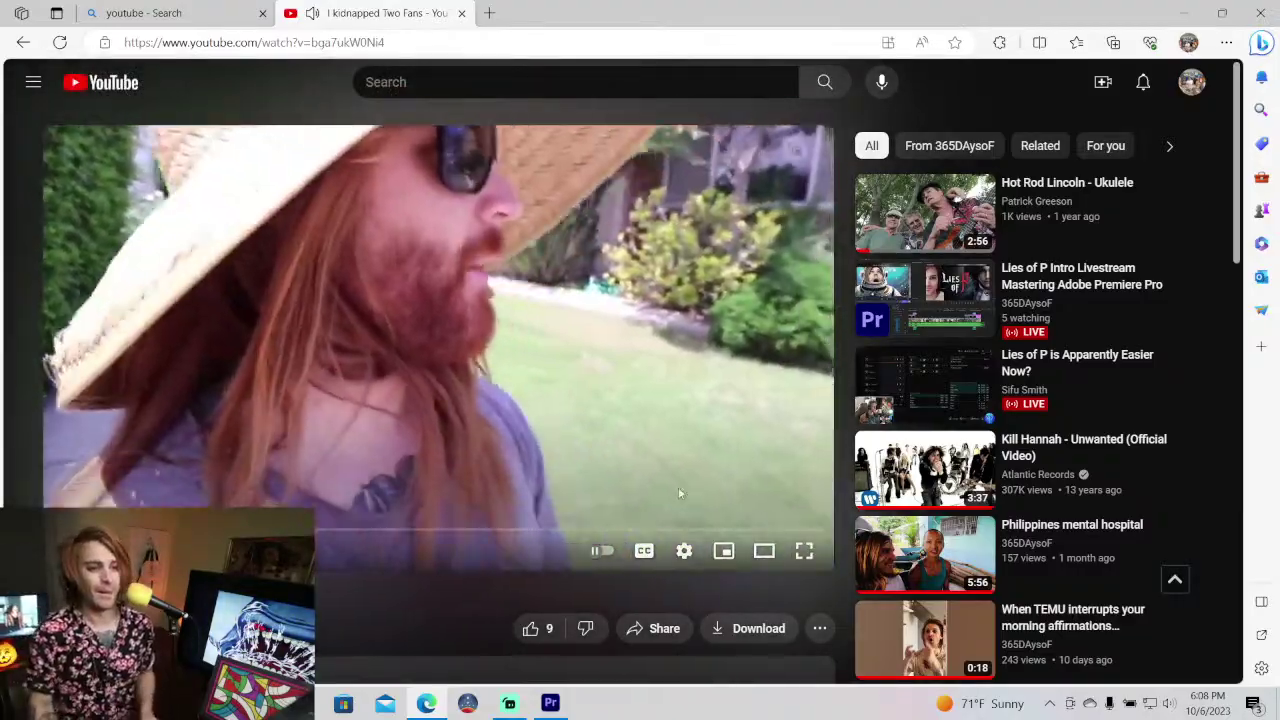
left_click(804, 551)
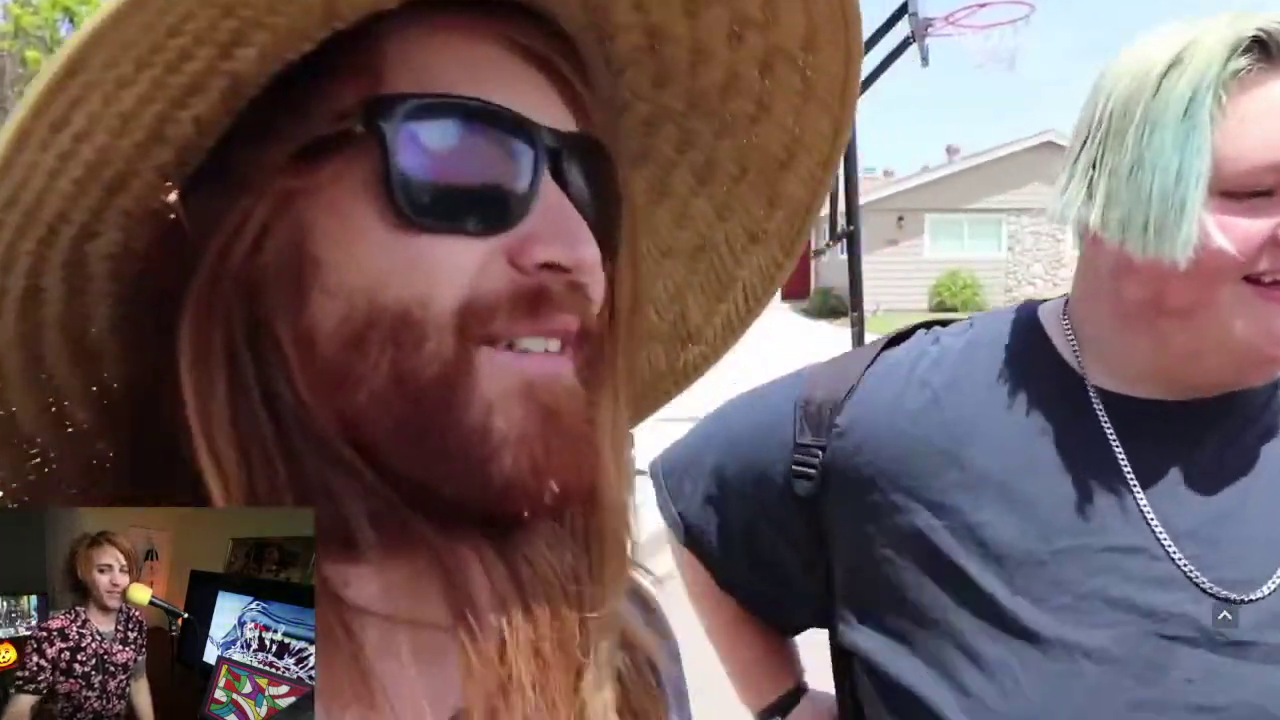
key("space")
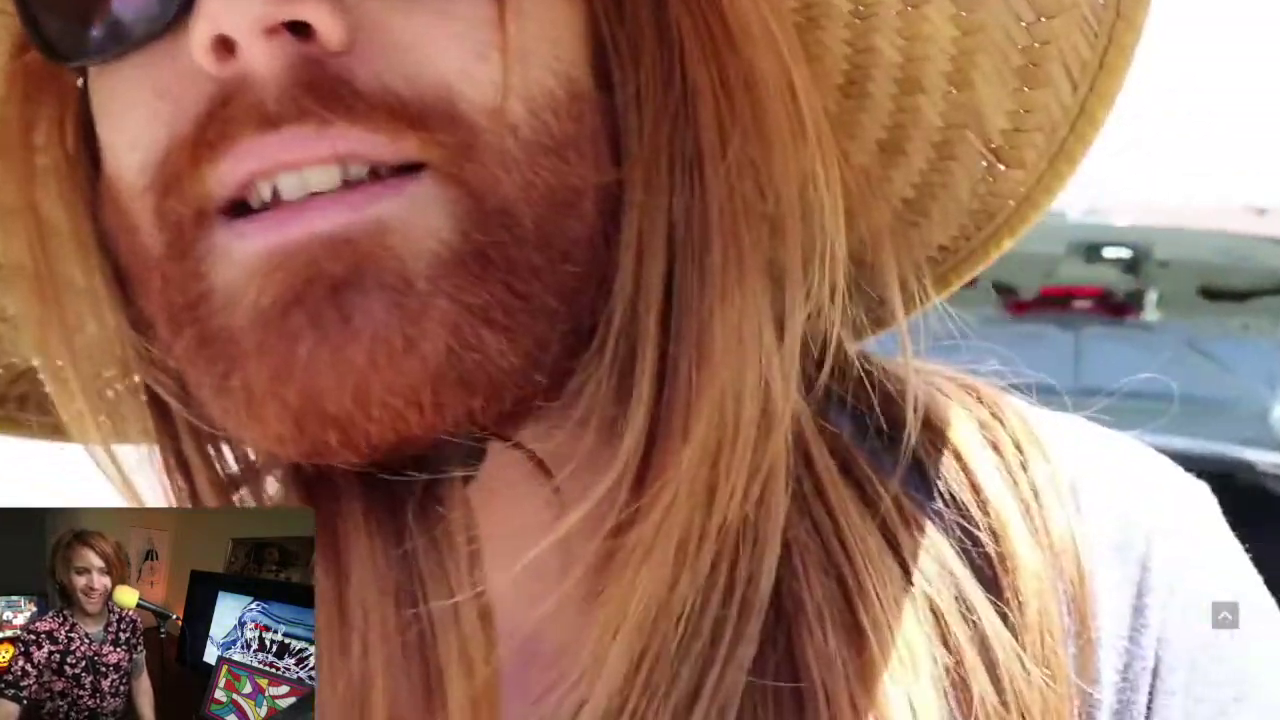
key("space")
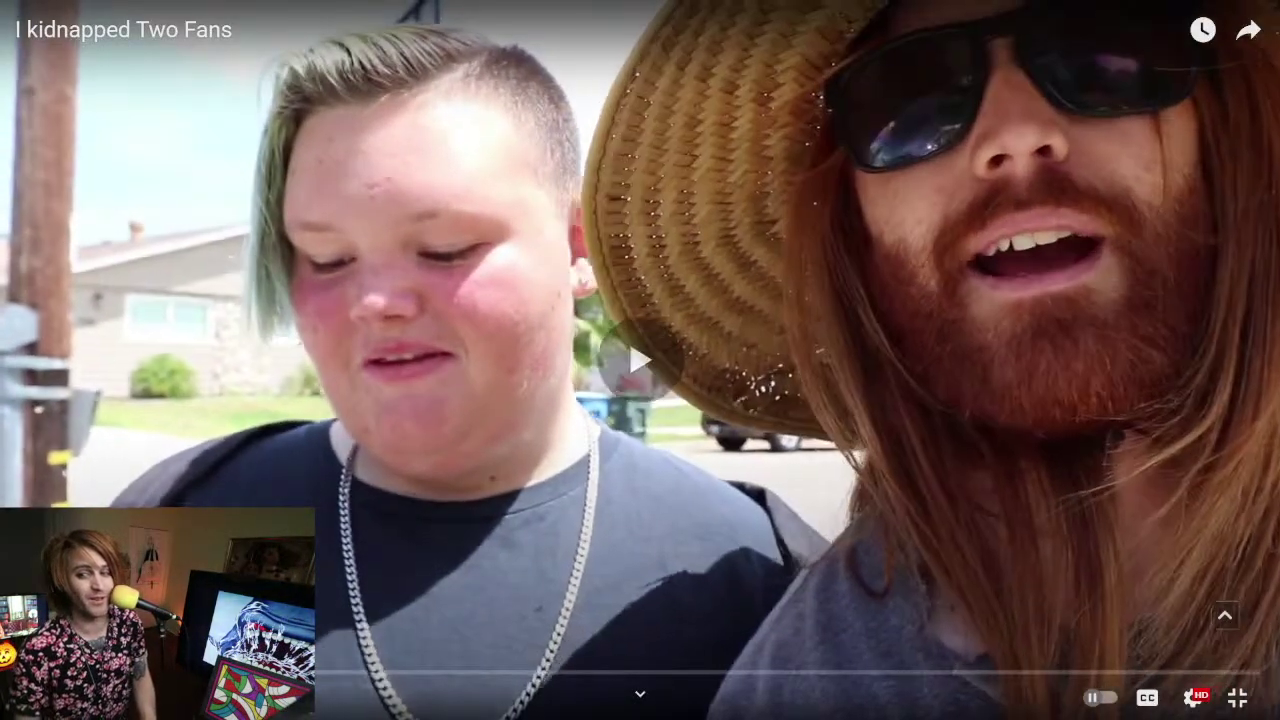
key("space")
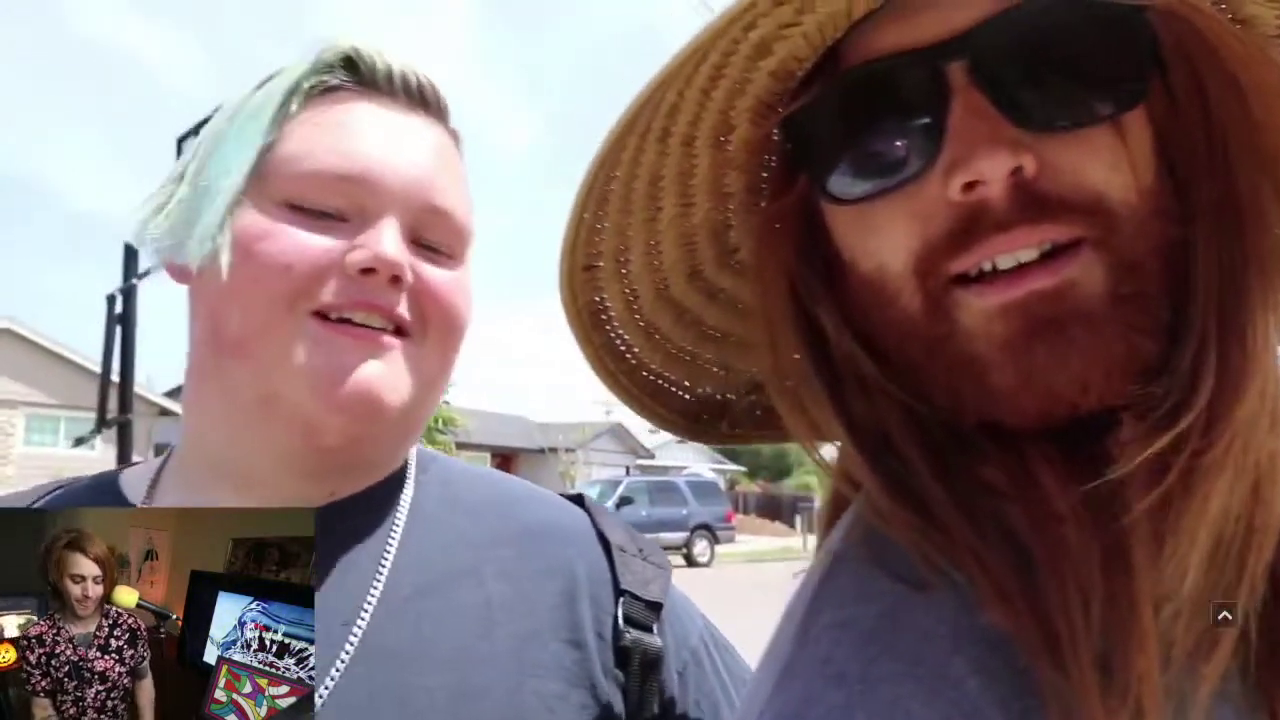
key("l")
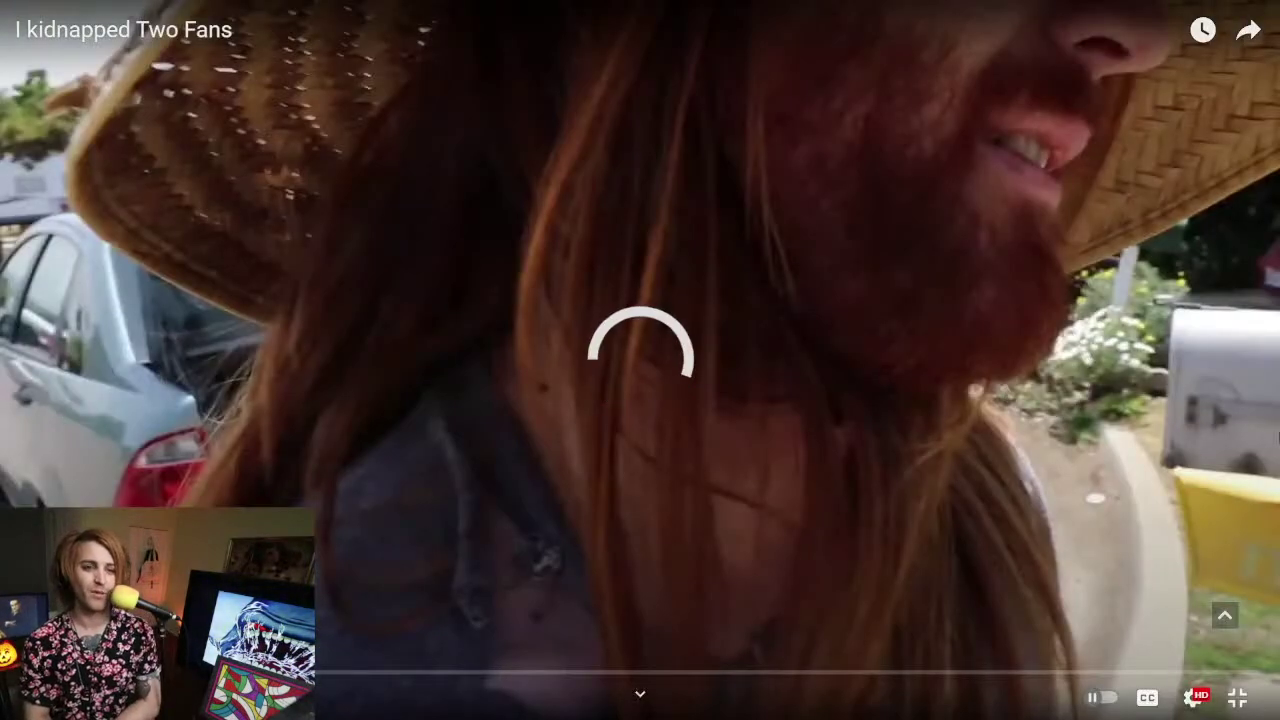
key("j")
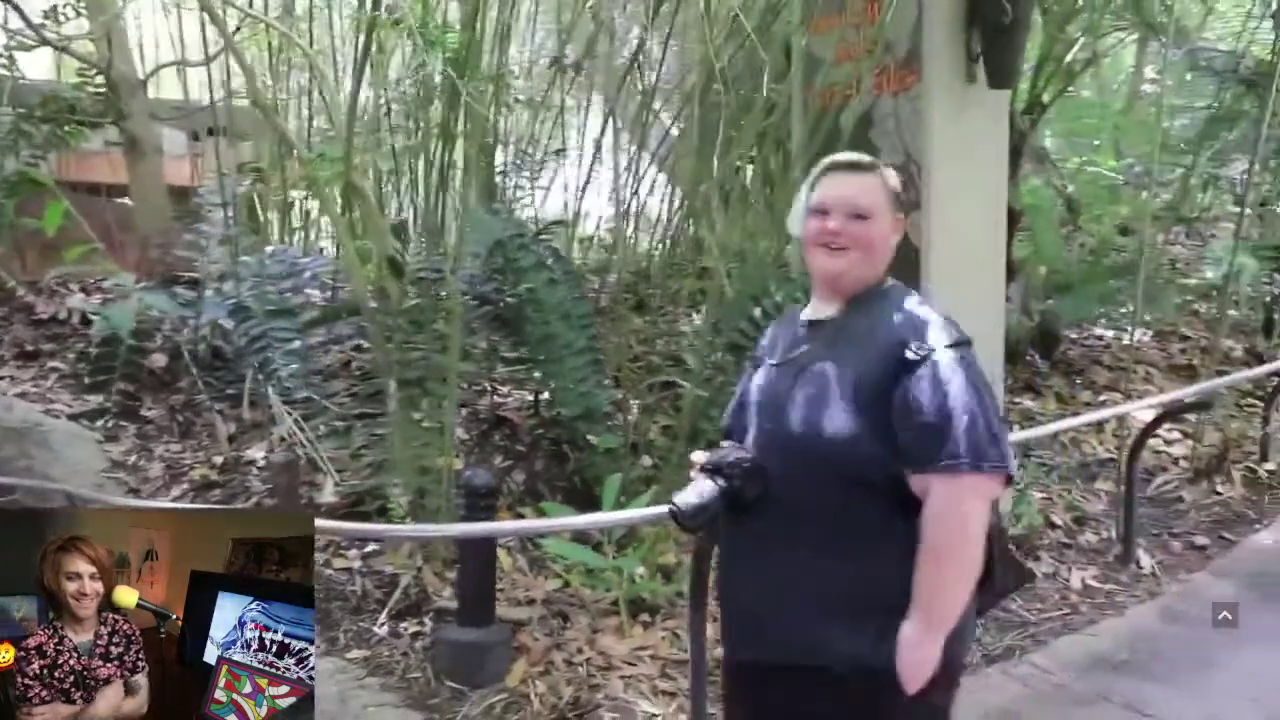
key("space")
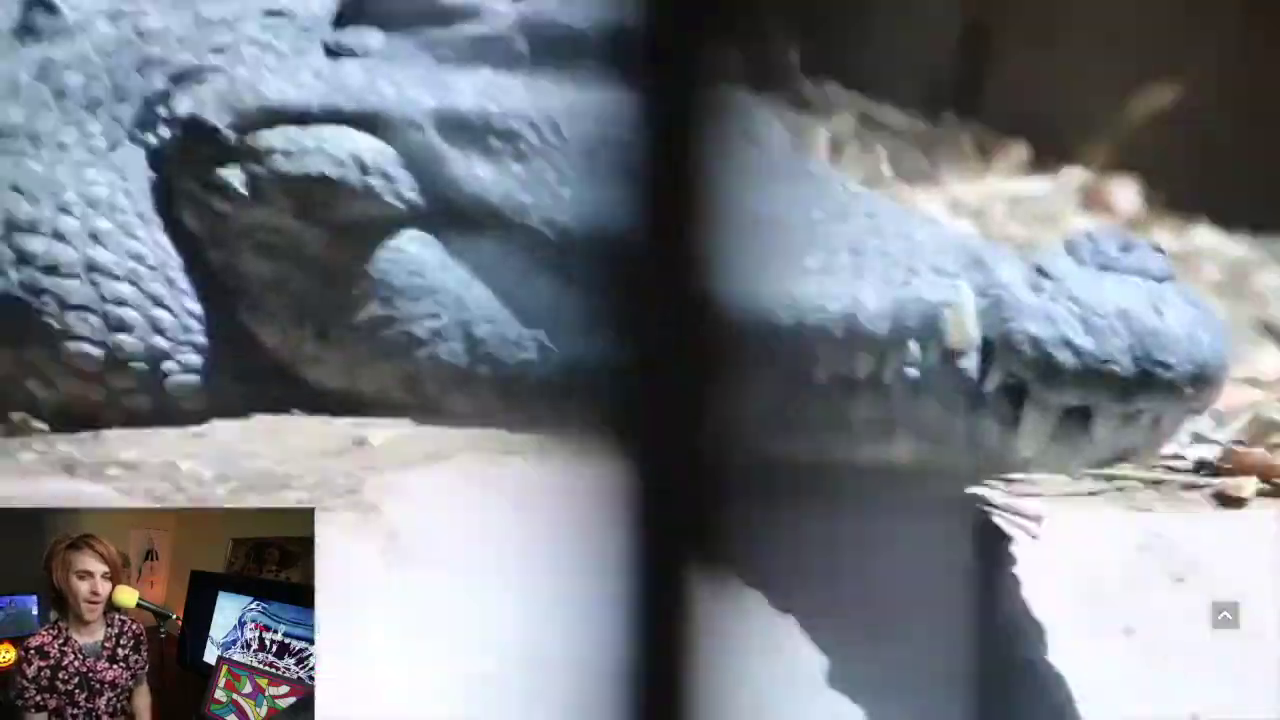
key("space")
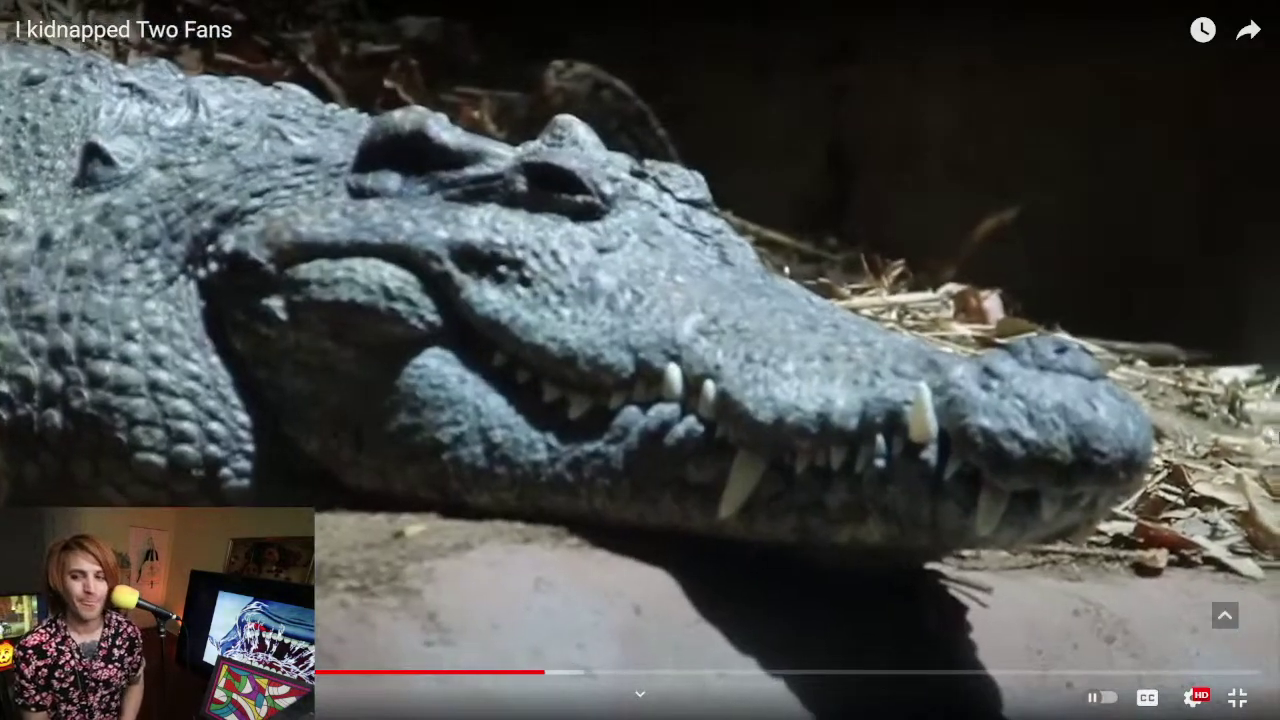
key("space")
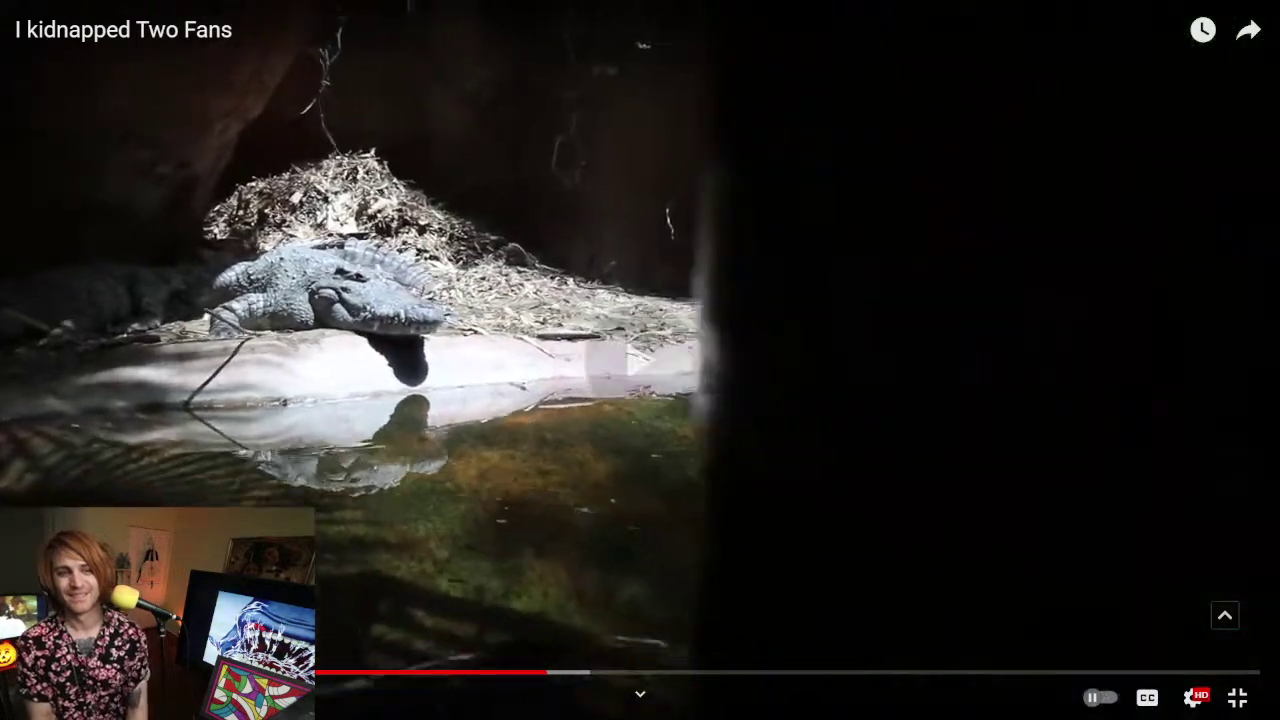
key("space")
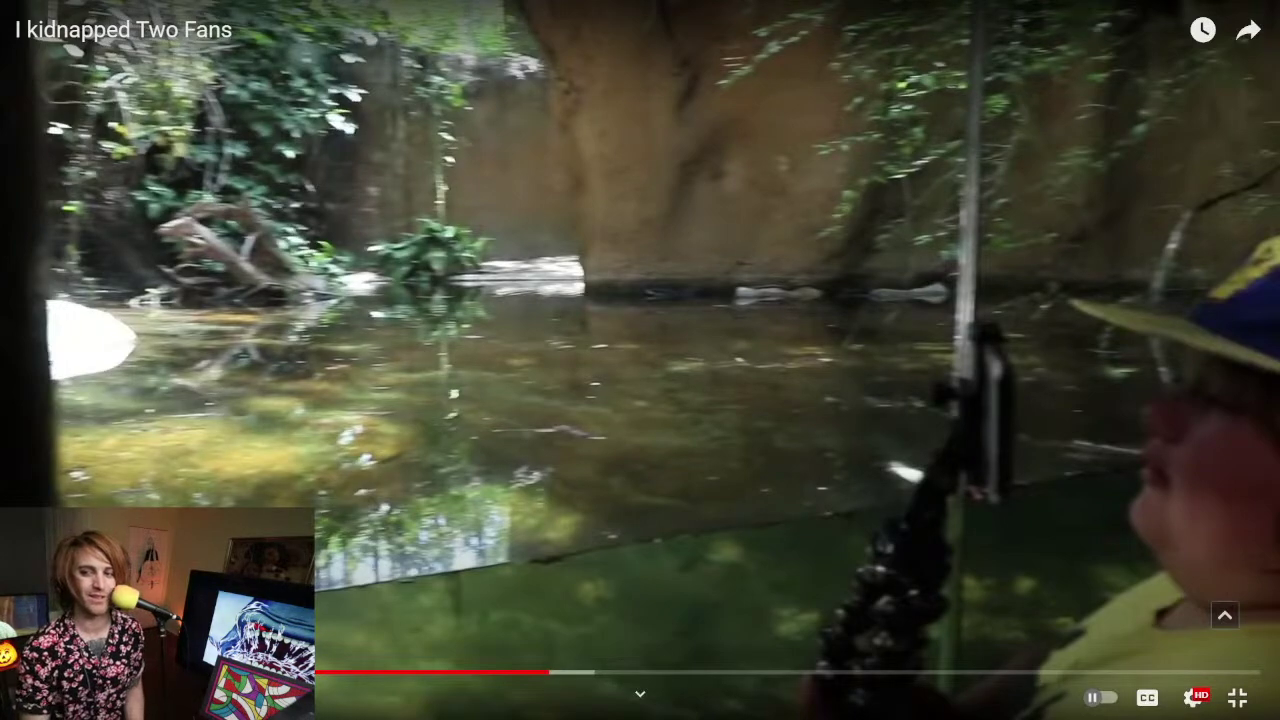
key("space")
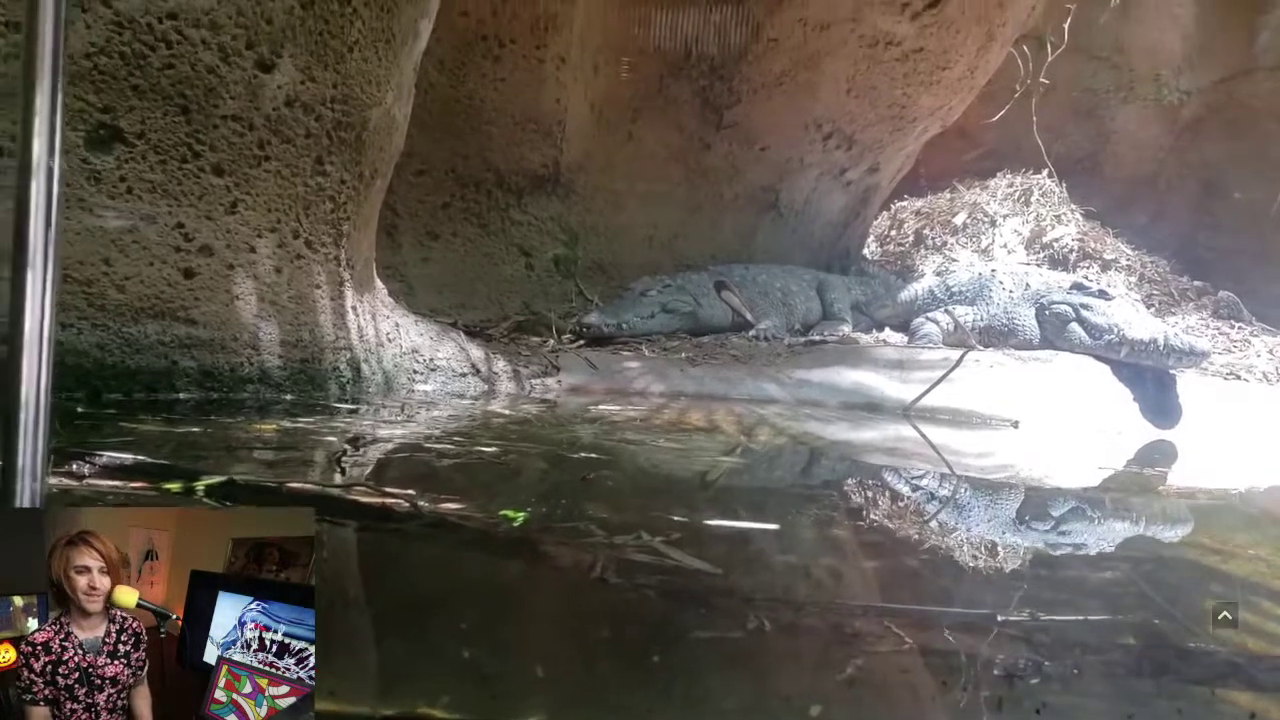
- Exit fullscreen to the 'I kidnapped Two Fans' watch page and pause the video
double_click(1225, 398)
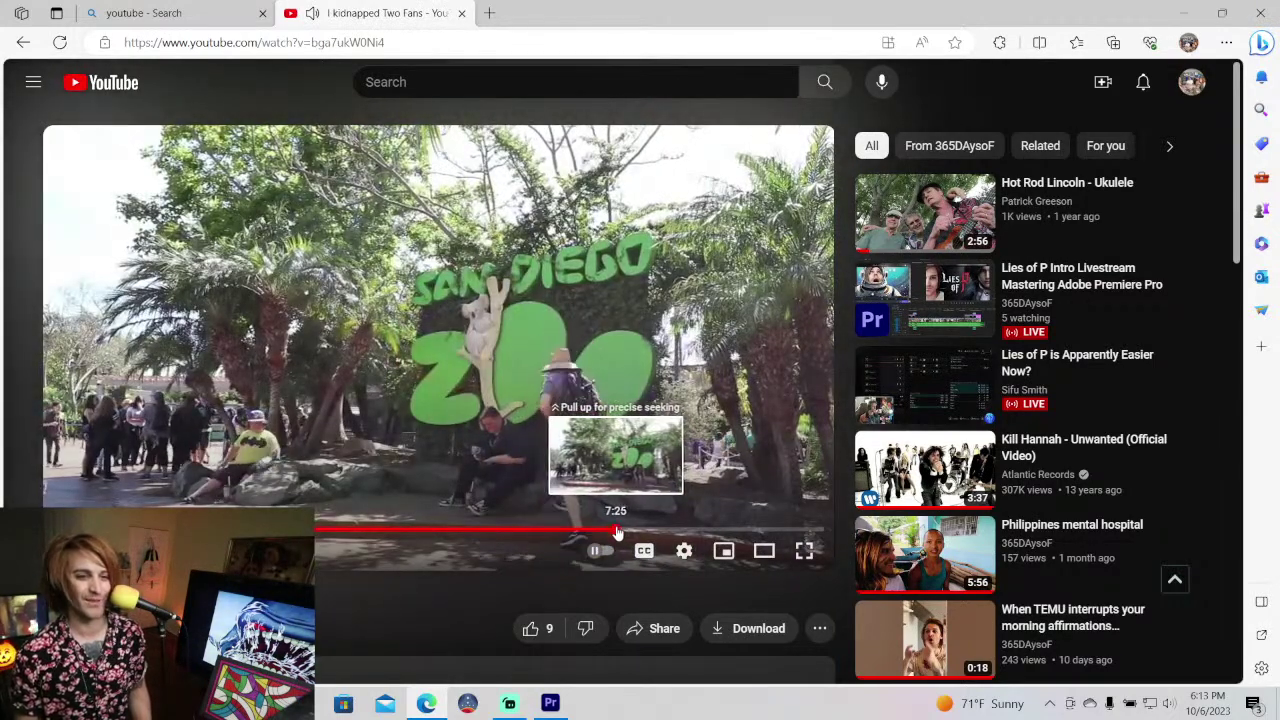
left_click(672, 397)
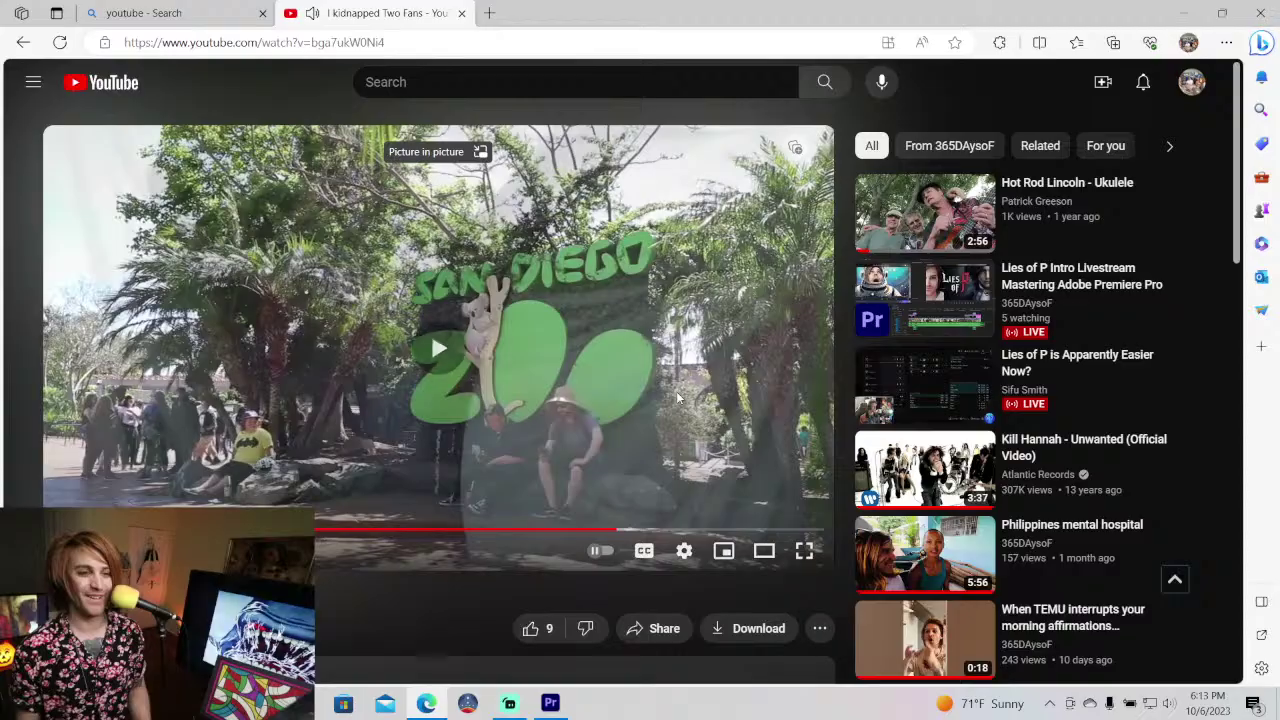
- Return the video to fullscreen, leaving it paused on the man in the wetsuit
left_click(806, 551)
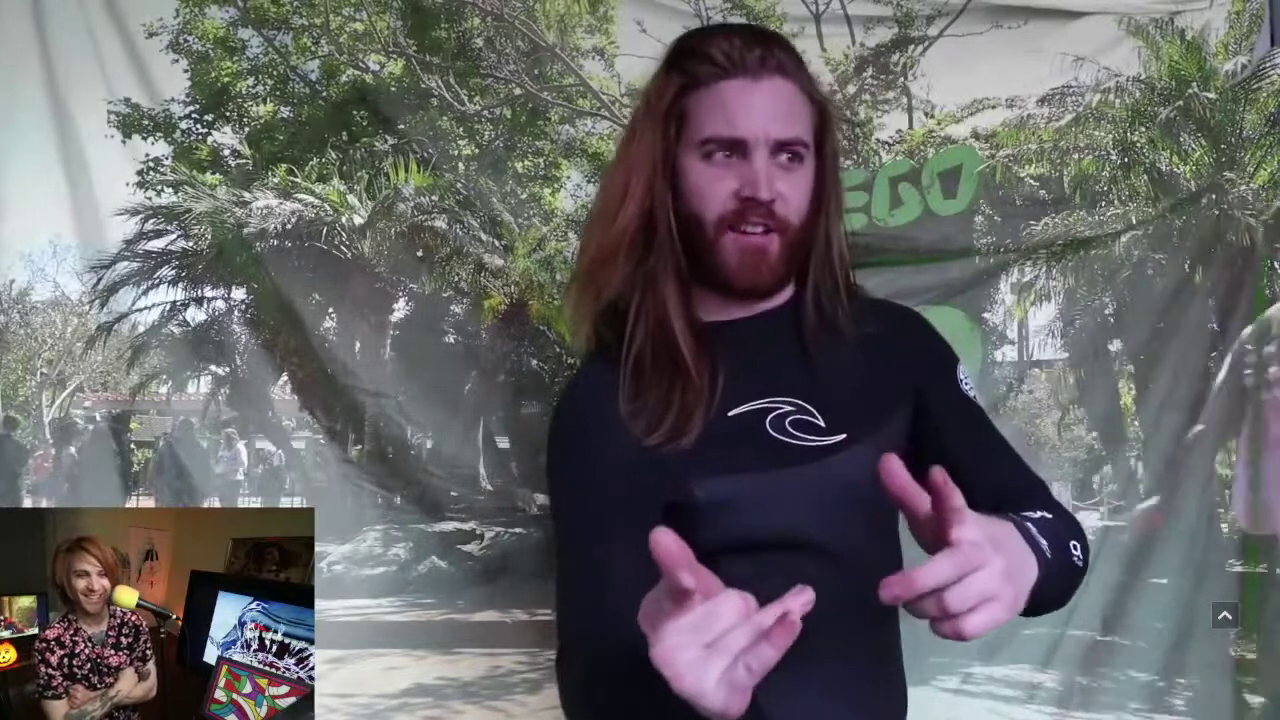
key("space")
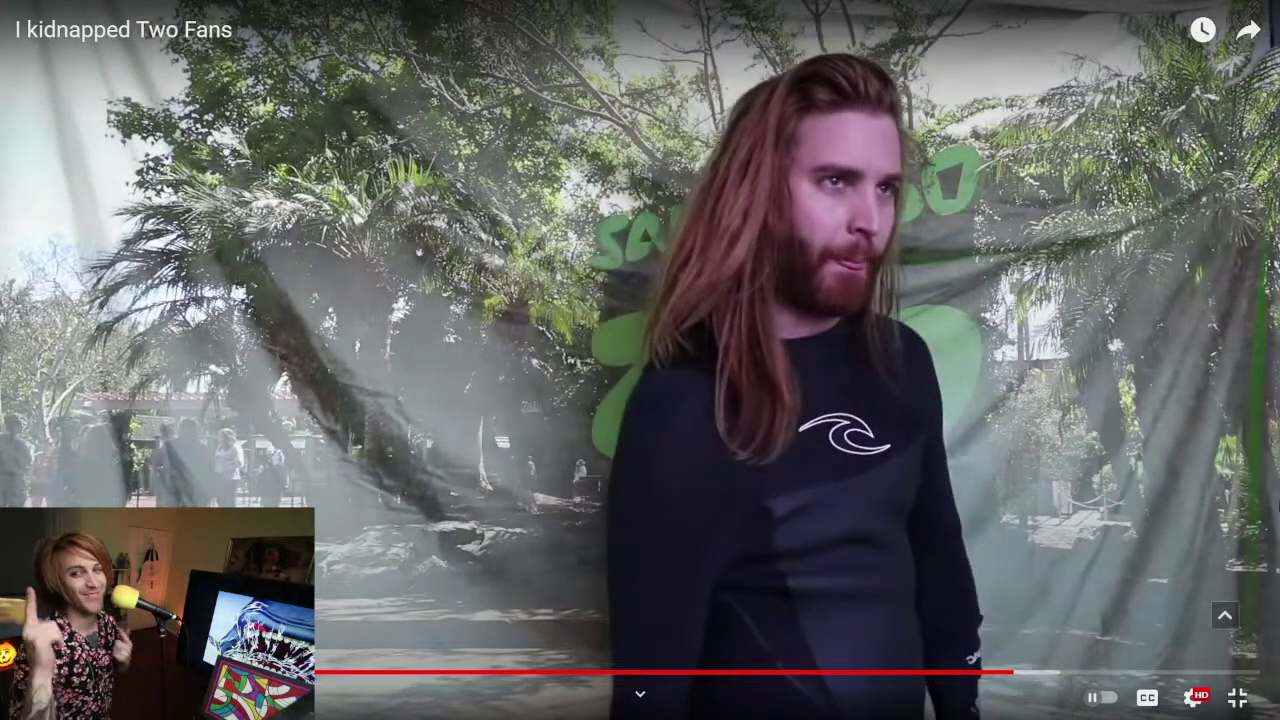
key("space")
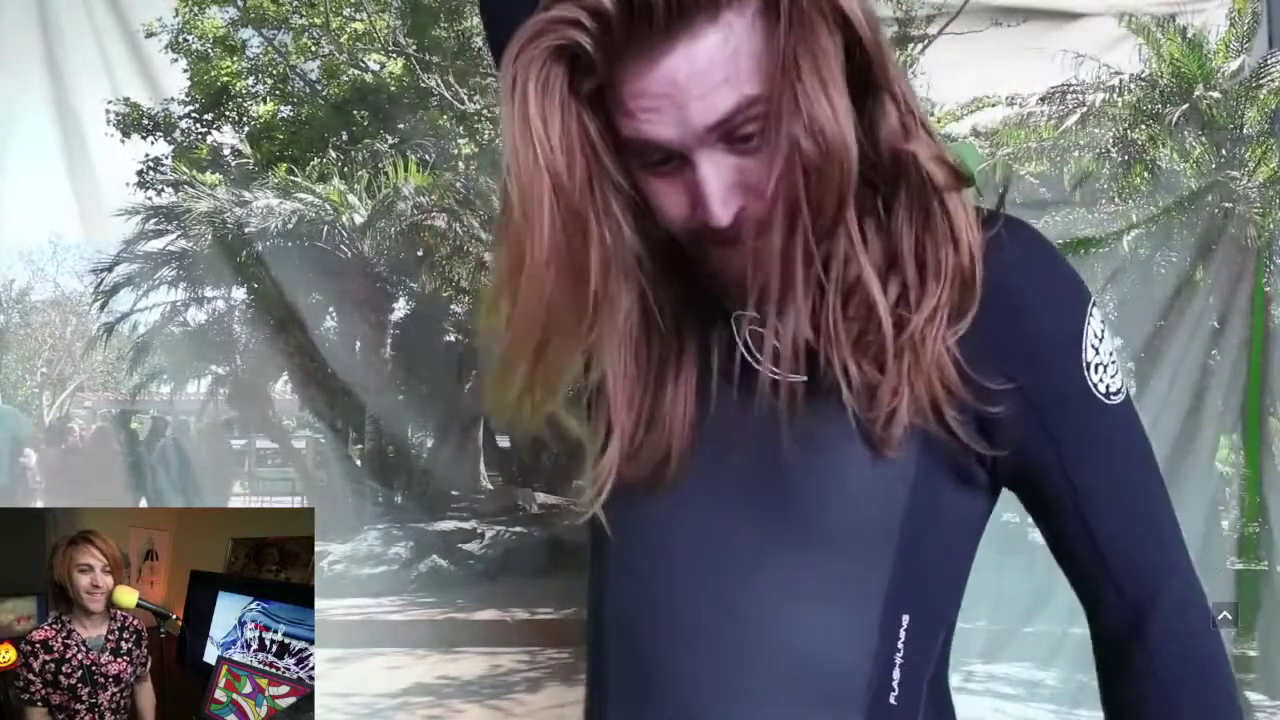
key("space")
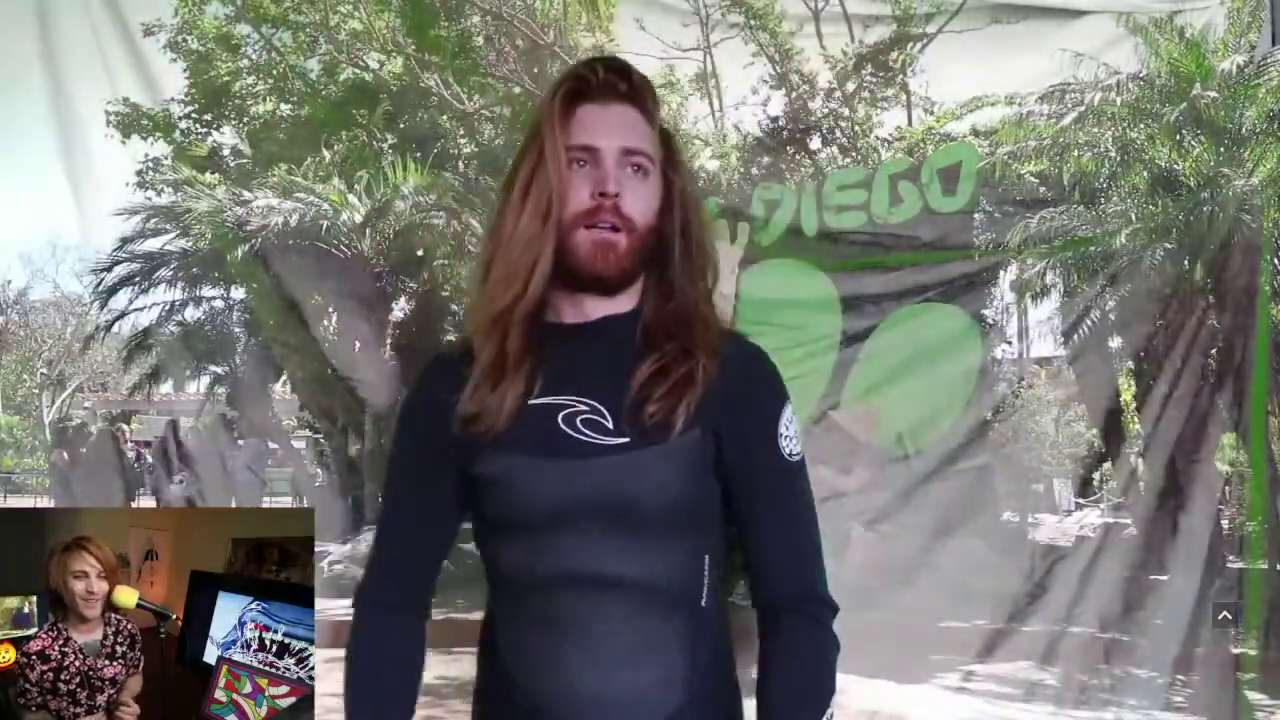
key("space")
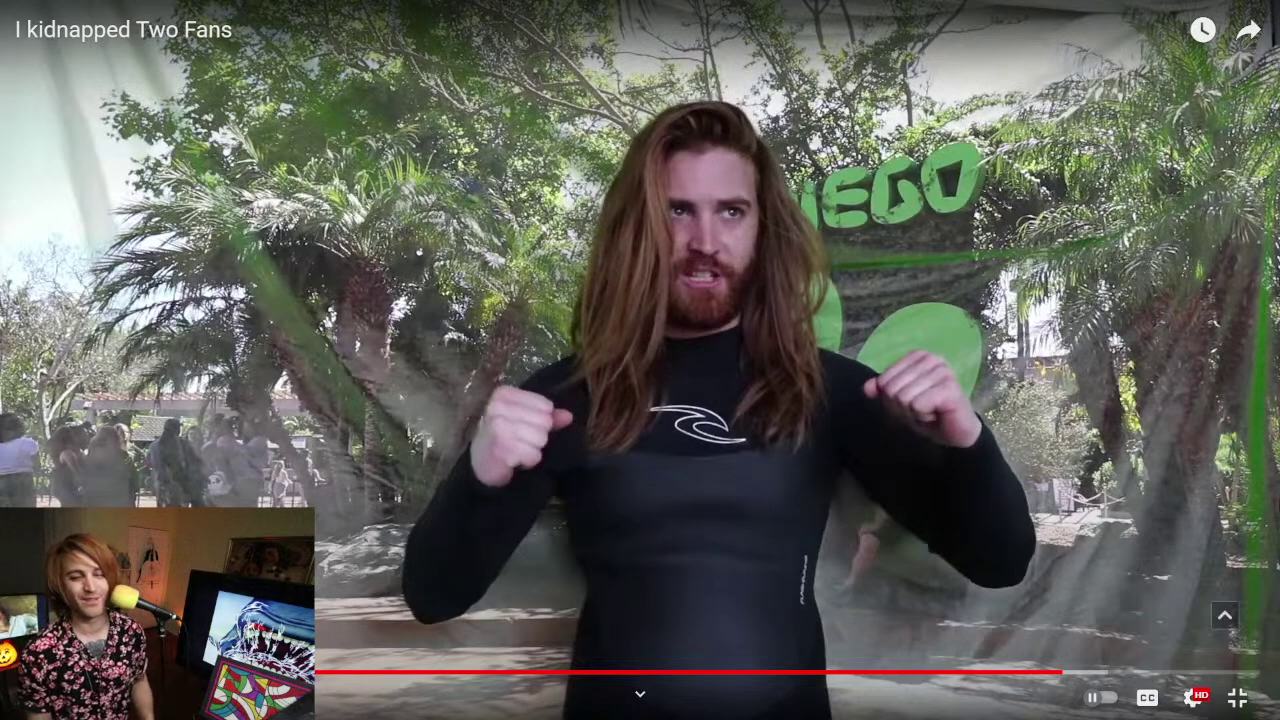
- Pause and resume the fullscreen video with Space until it reaches the end screen
key("space")
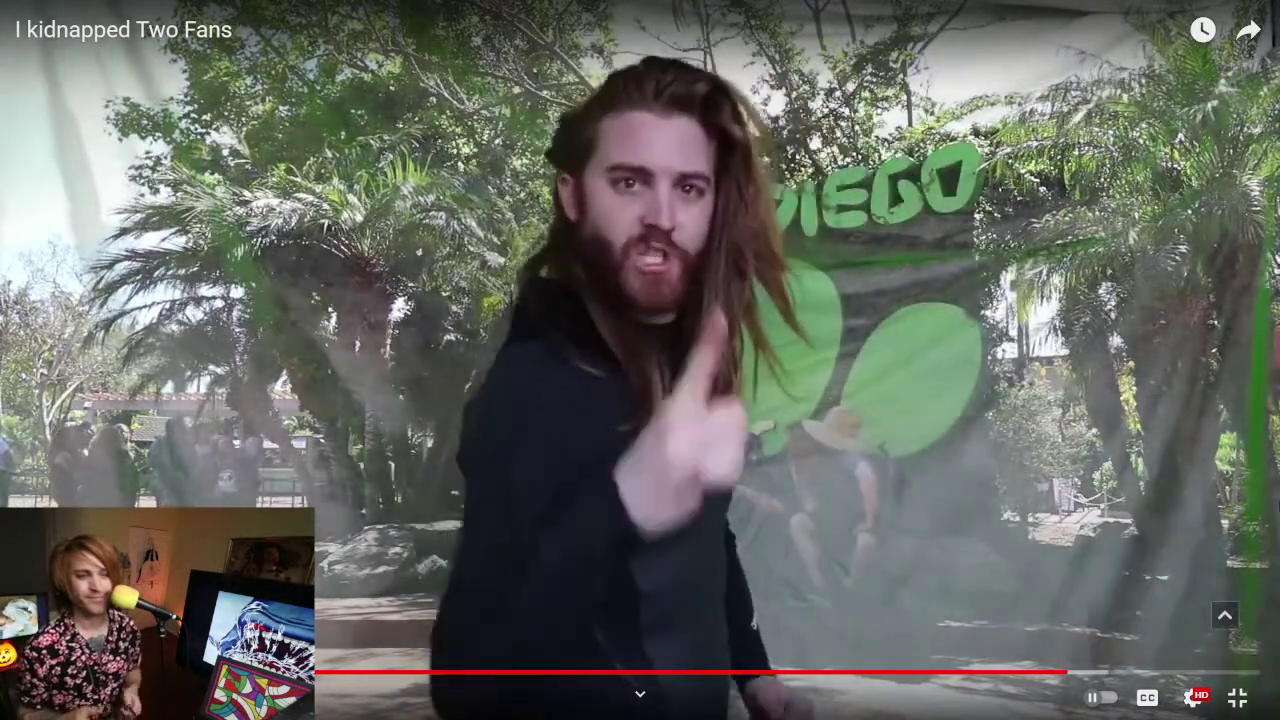
key("space")
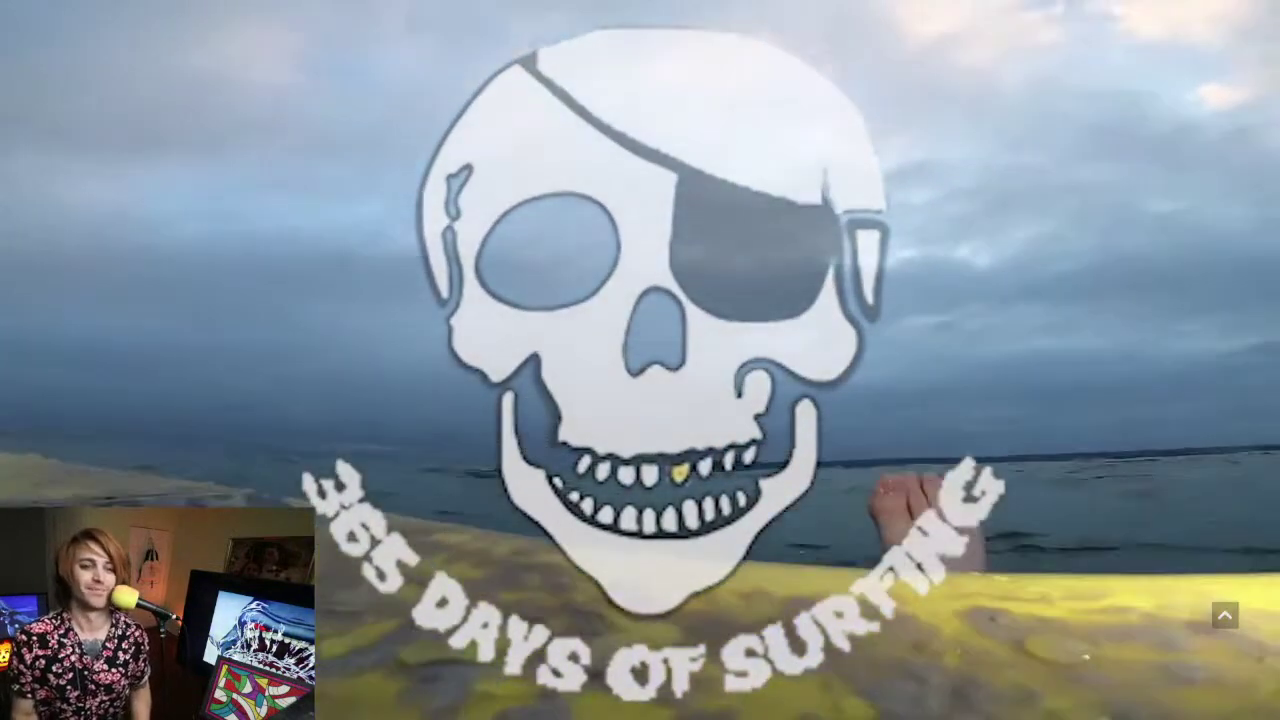
key("space")
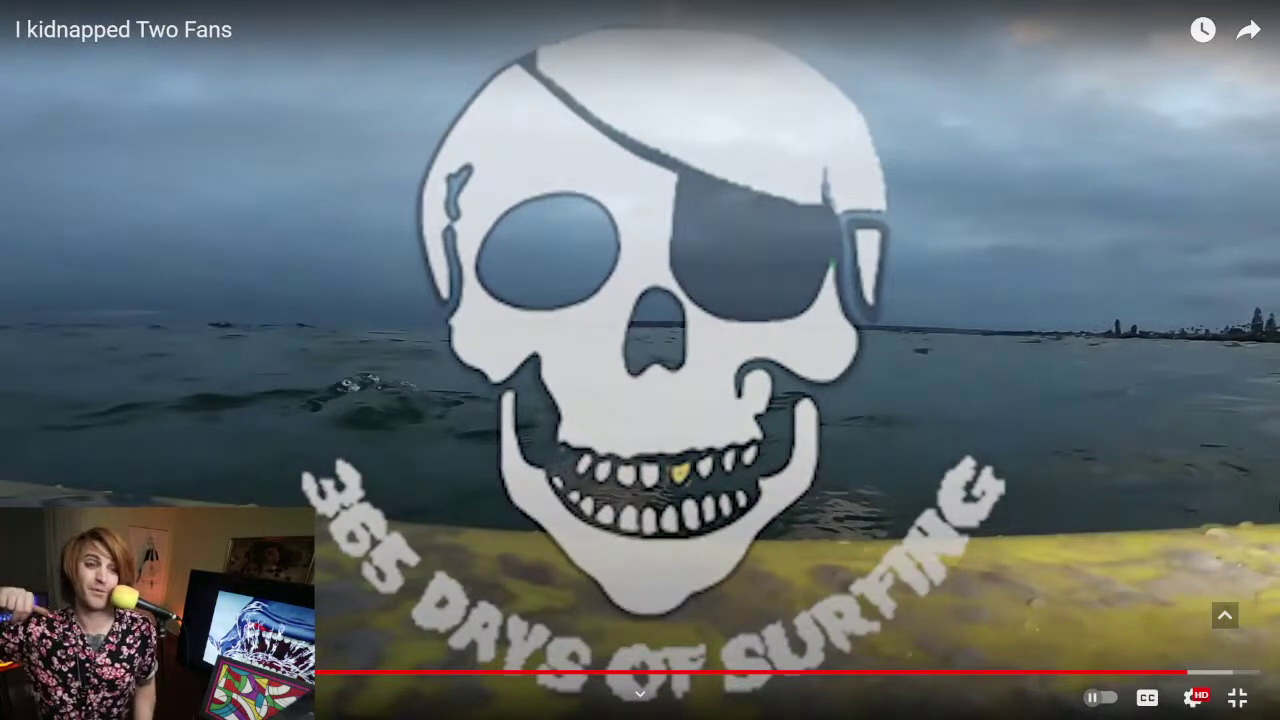
key("space")
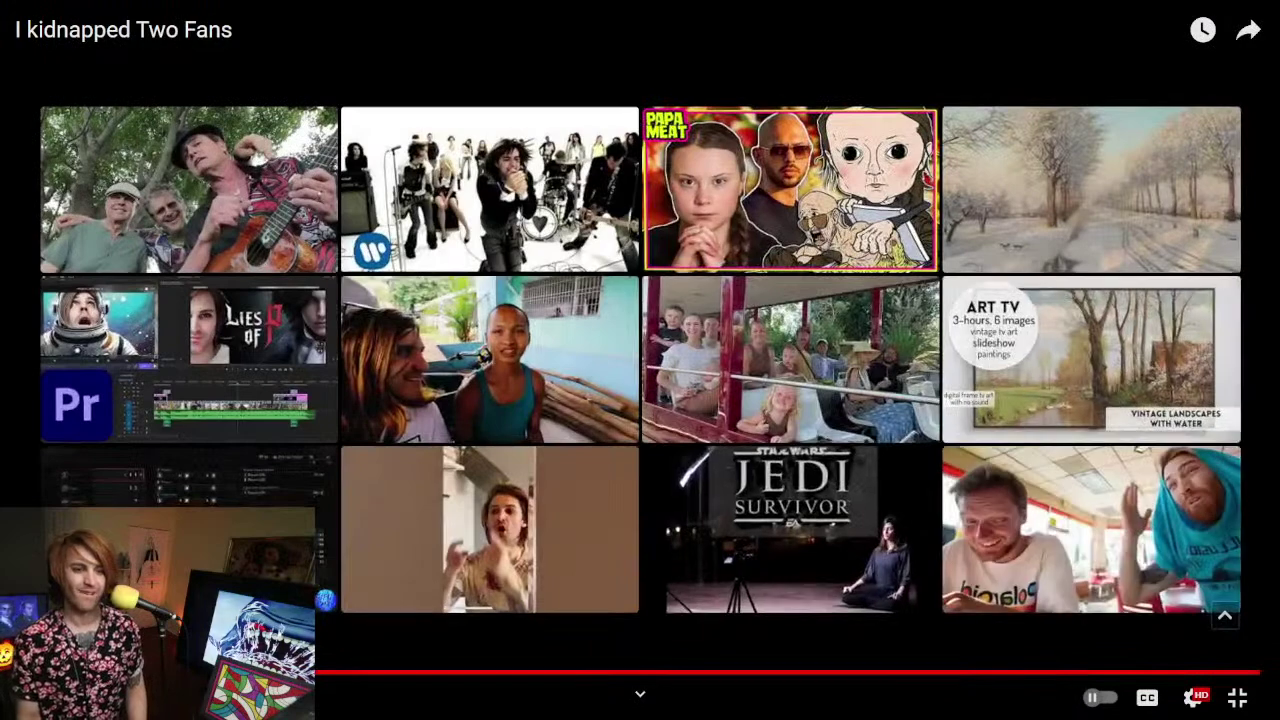
- Leave fullscreen and close the YouTube browser window, bringing Streamlabs Desktop forward
key("Escape")
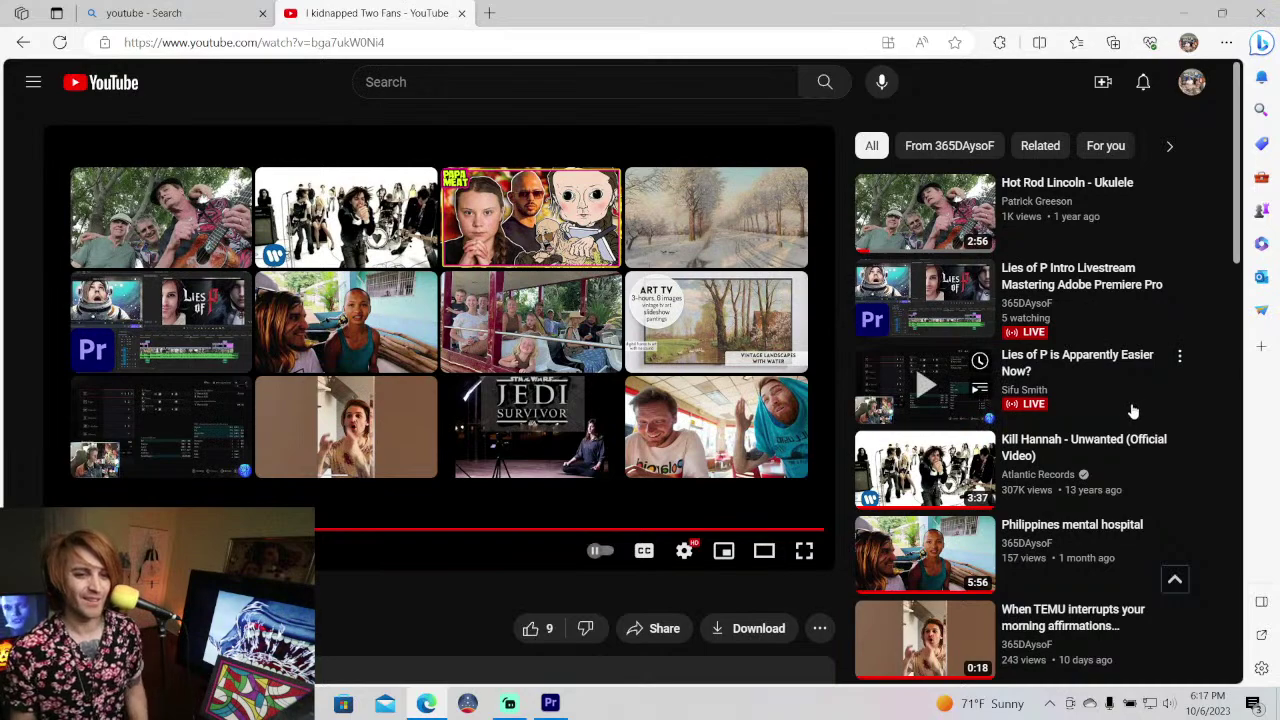
scroll(1133, 410, "down", 10)
scroll(1133, 410, "up", 2)
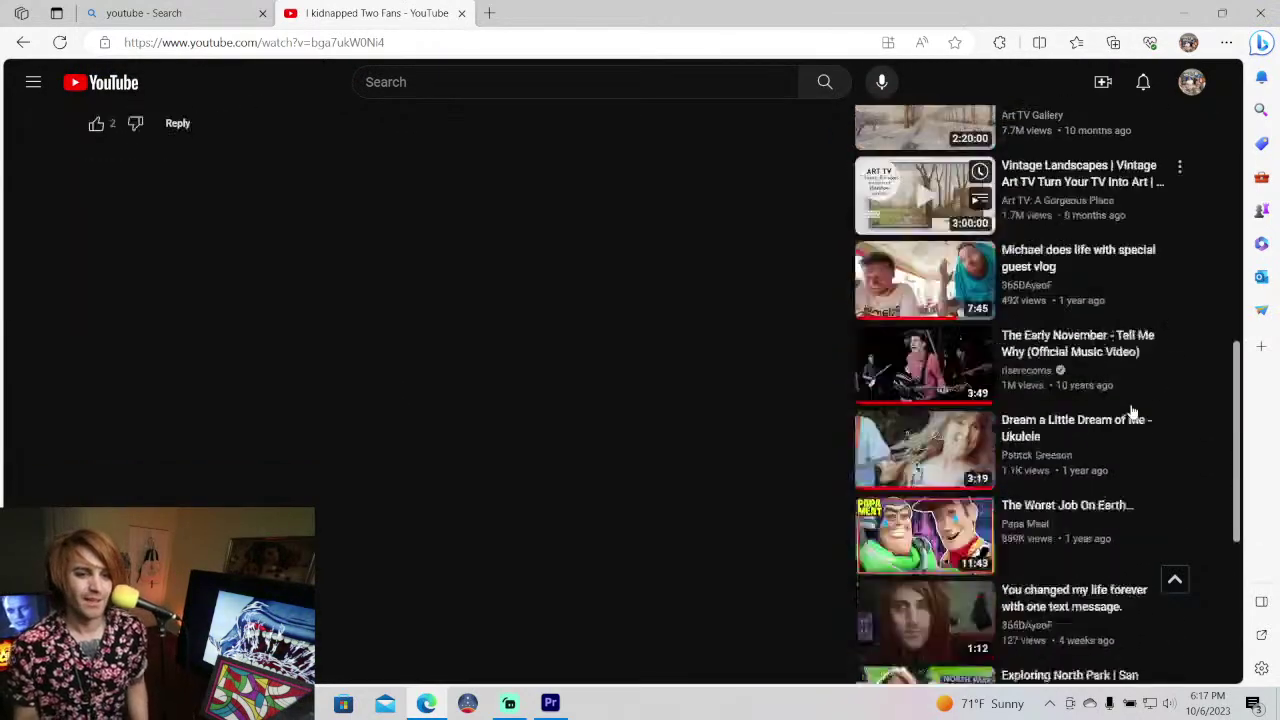
scroll(1130, 411, "down", 4)
scroll(1131, 411, "up", 15)
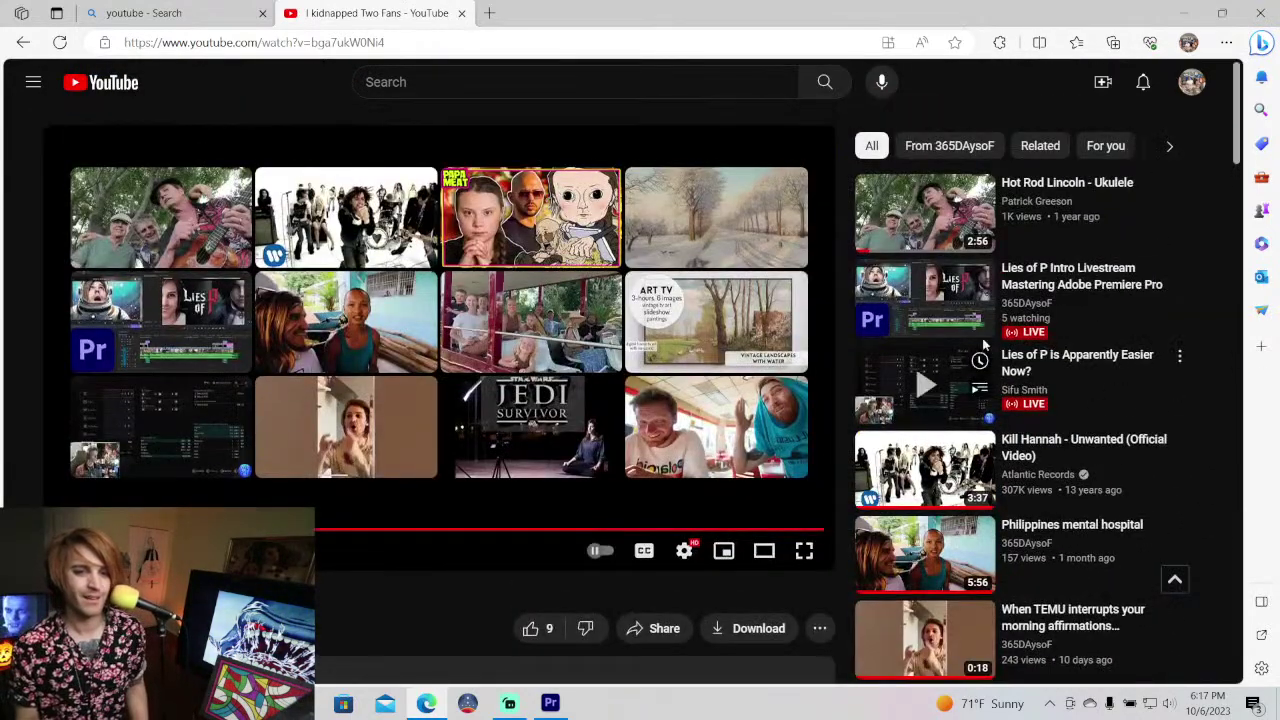
left_click(1260, 13)
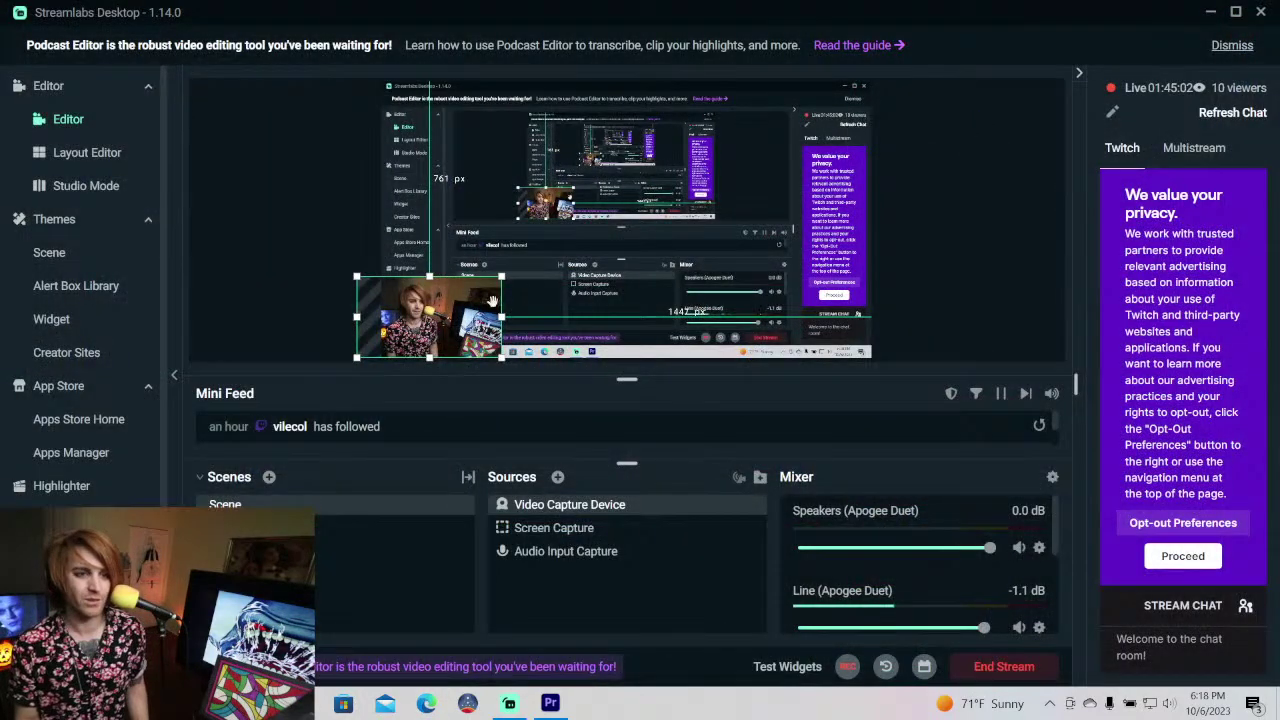